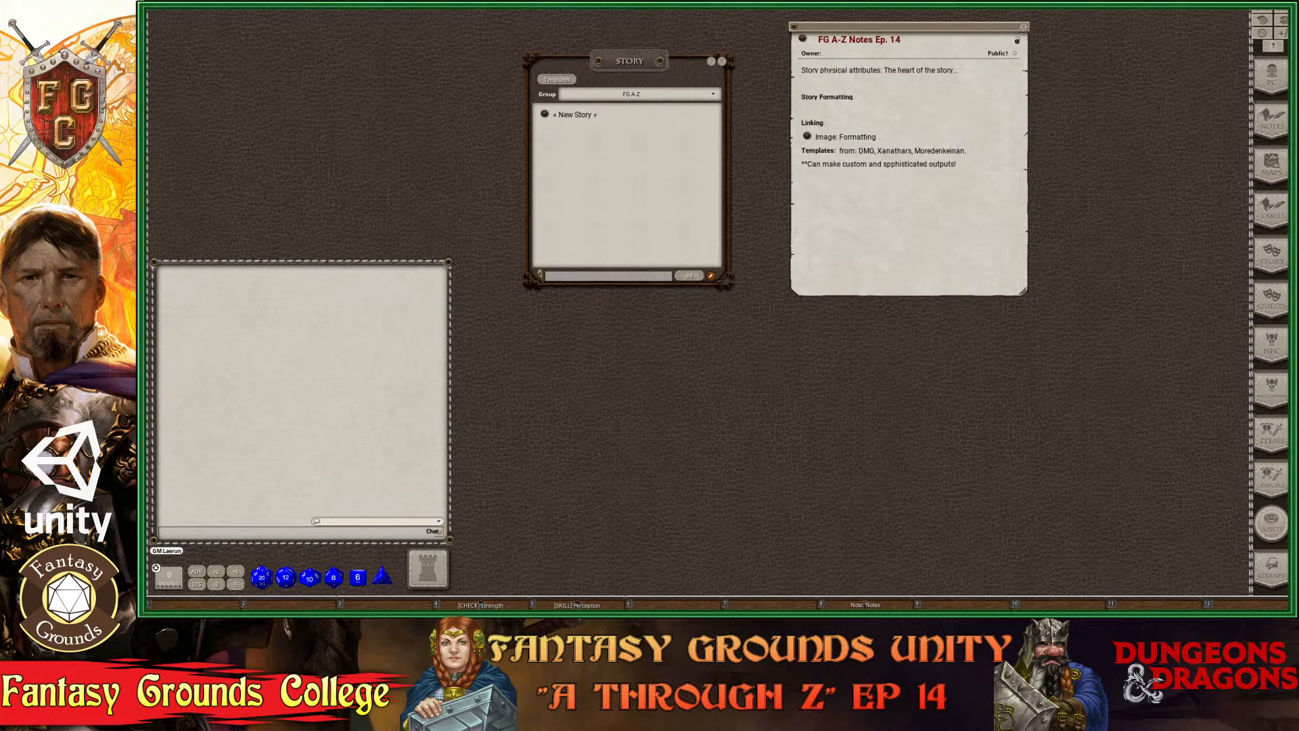
Open the story templates list and move the Story window clear of it.
{"action": "key", "text": "ctrl"}
{"action": "left_click", "coordinate": [559, 81]}
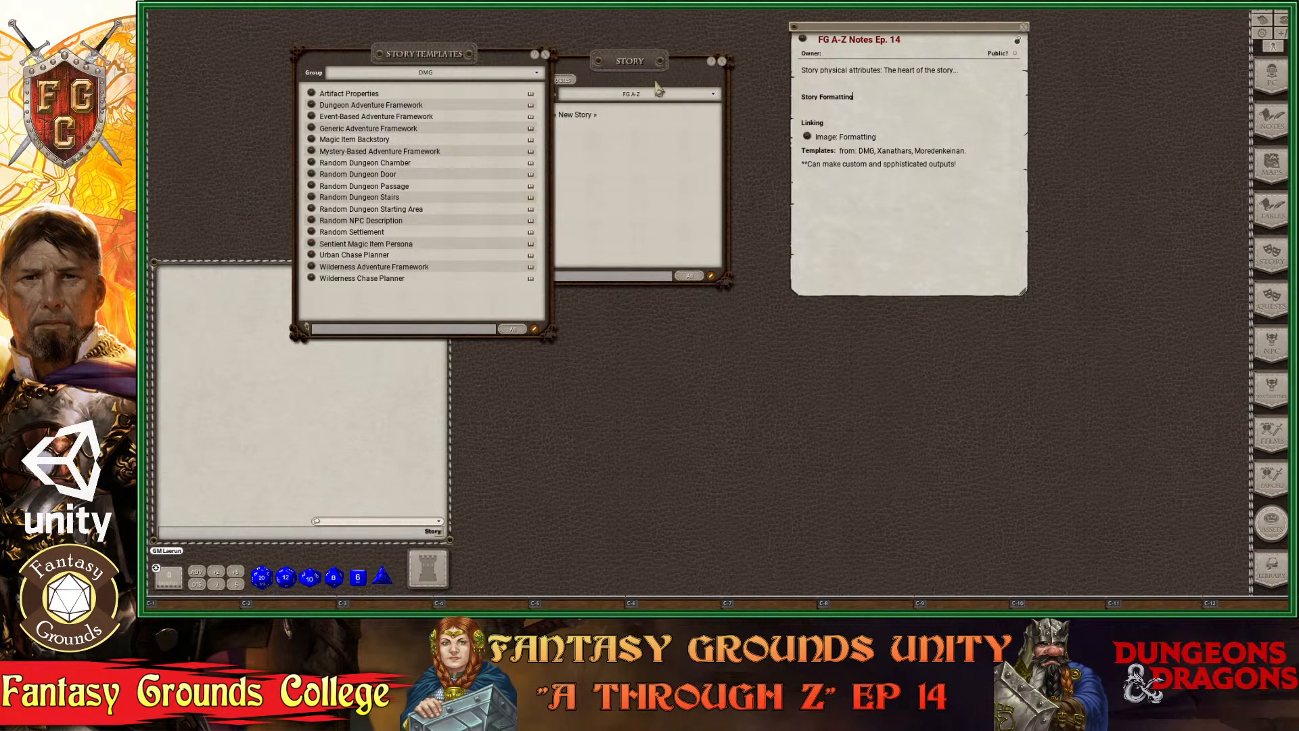
{"action": "left_click_drag", "start_coordinate": [622, 70], "coordinate": [673, 40]}
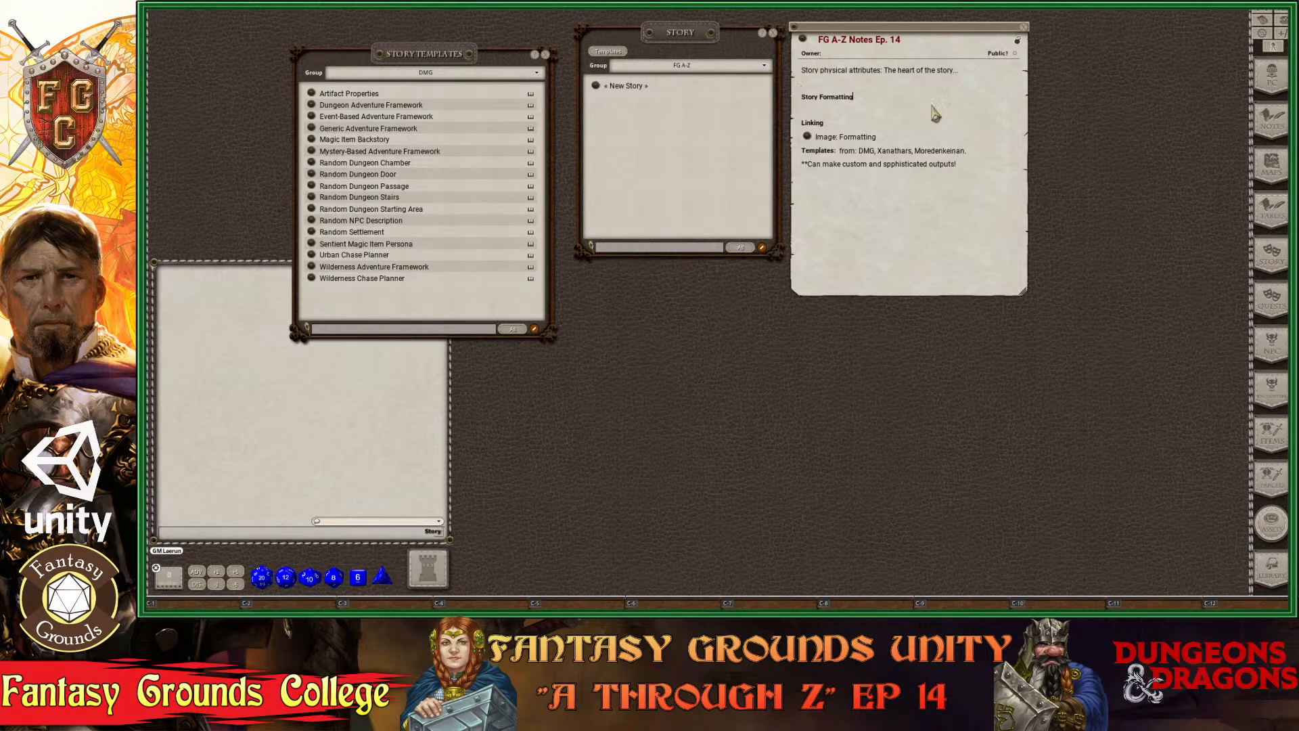
Correct the misspelled word in the last line of the FG A-Z Notes Ep. 14 note to "sophisticated".
{"action": "key", "text": "ctrl"}
{"action": "left_click", "coordinate": [960, 173]}
{"action": "key", "text": "ctrl"}
{"action": "left_click_drag", "start_coordinate": [464, 64], "coordinate": [484, 96]}
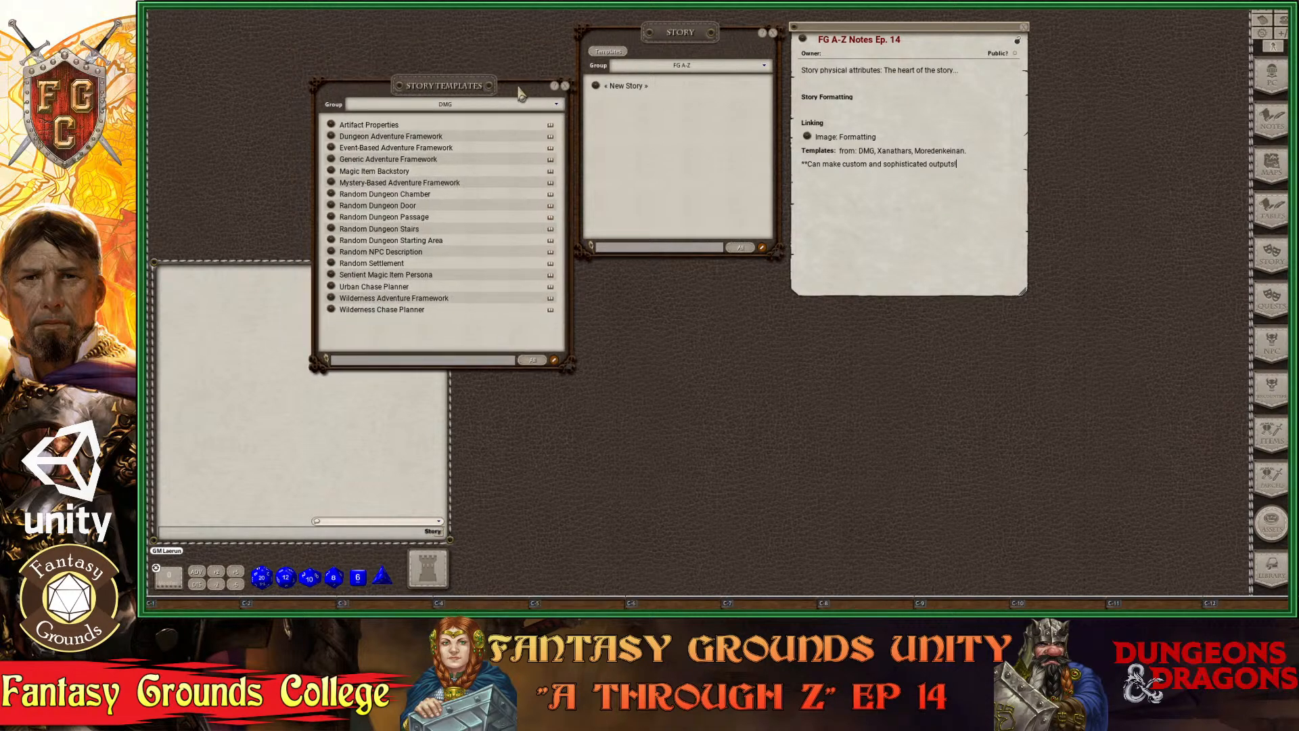
Close the story templates list, and close and reopen the Story list.
{"action": "left_click", "coordinate": [565, 87]}
{"action": "left_click_drag", "start_coordinate": [677, 43], "coordinate": [611, 53]}
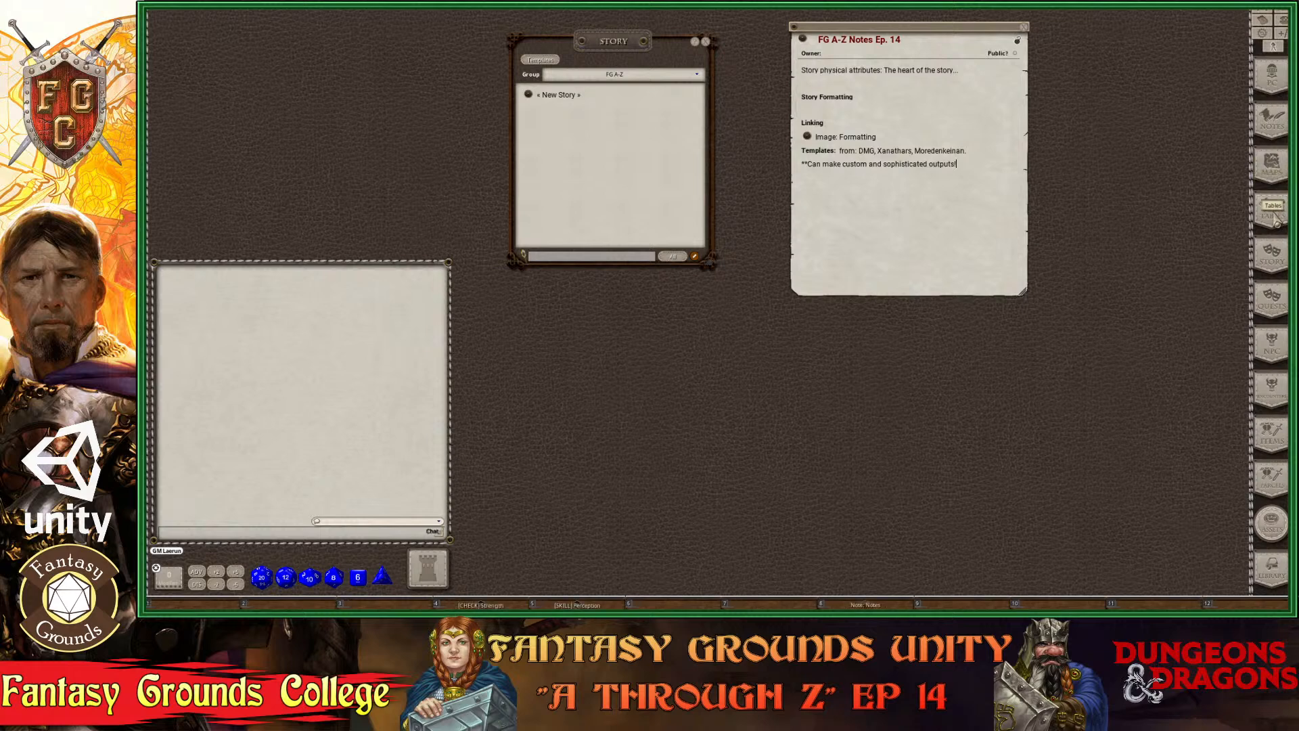
{"action": "left_click", "coordinate": [1272, 256]}
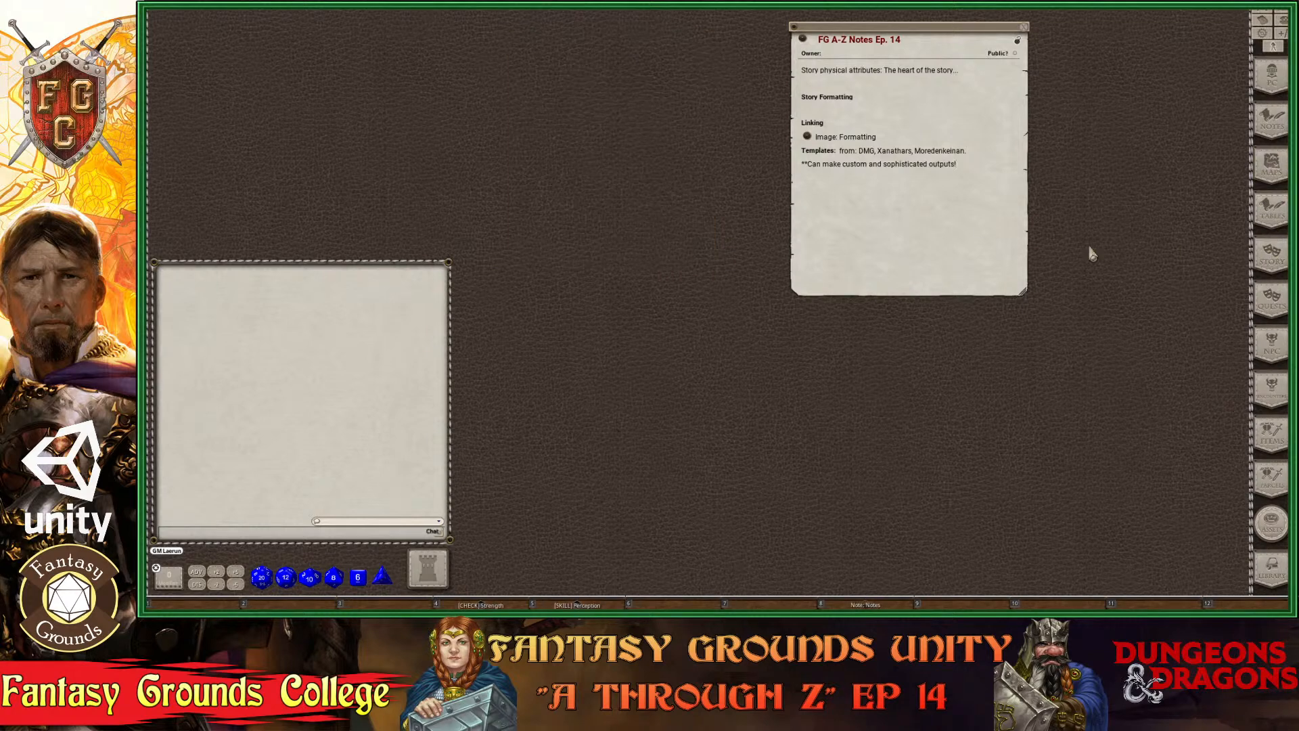
{"action": "key", "text": "ctrl"}
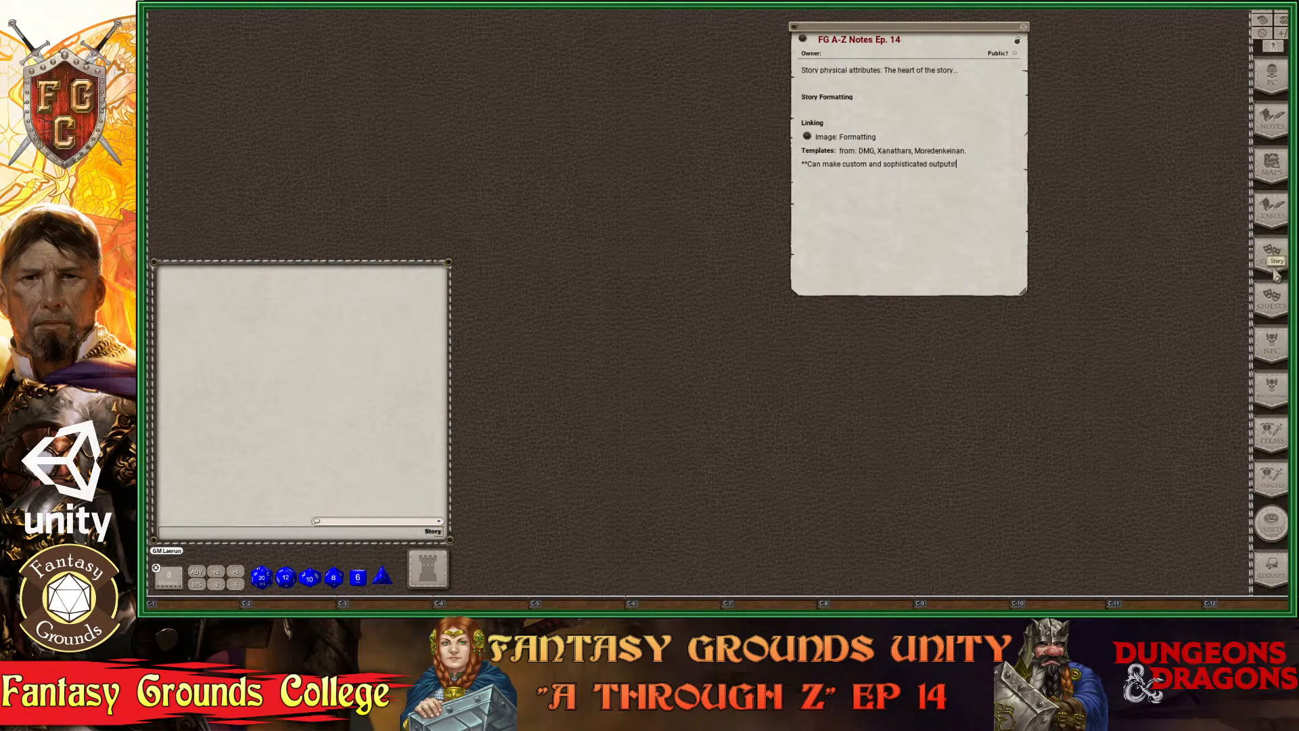
{"action": "left_click", "coordinate": [1276, 264]}
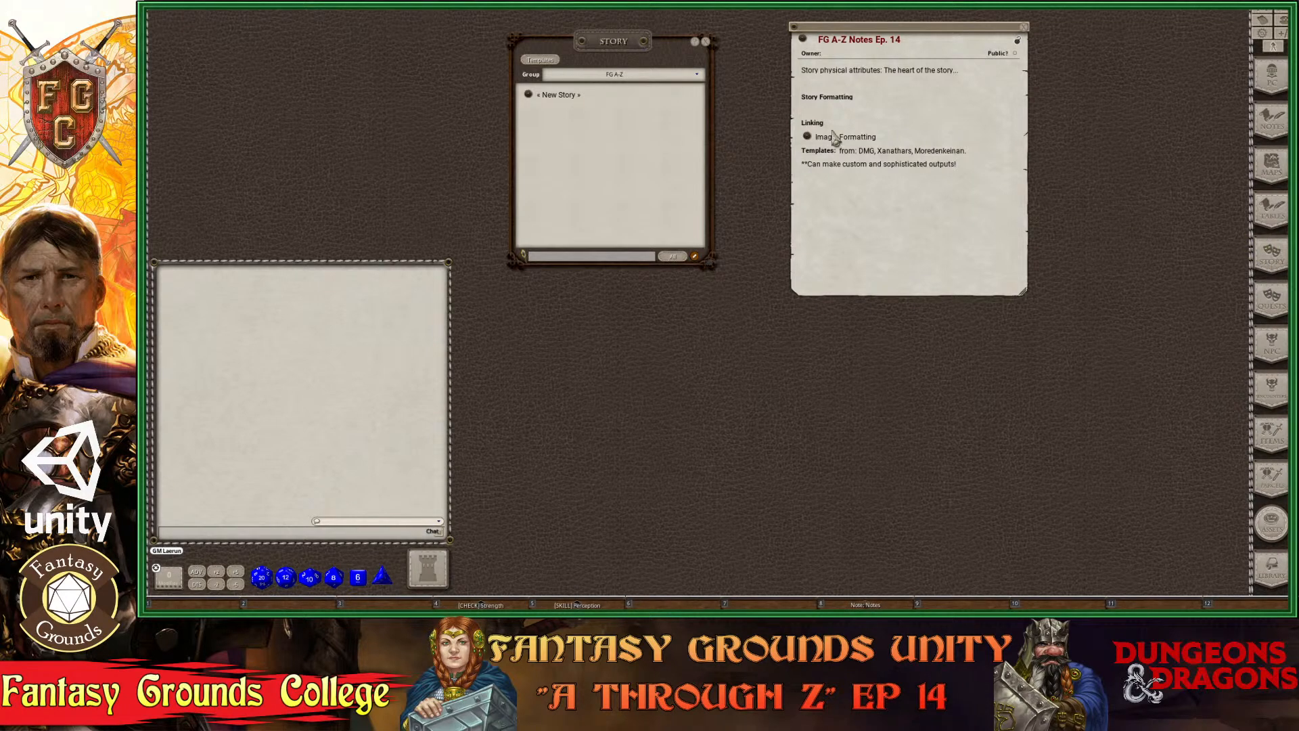
Open the « New Story » entry from the Story list and place its window beside the notes.
{"action": "key", "text": "ctrl"}
{"action": "left_click_drag", "start_coordinate": [617, 44], "coordinate": [656, 78]}
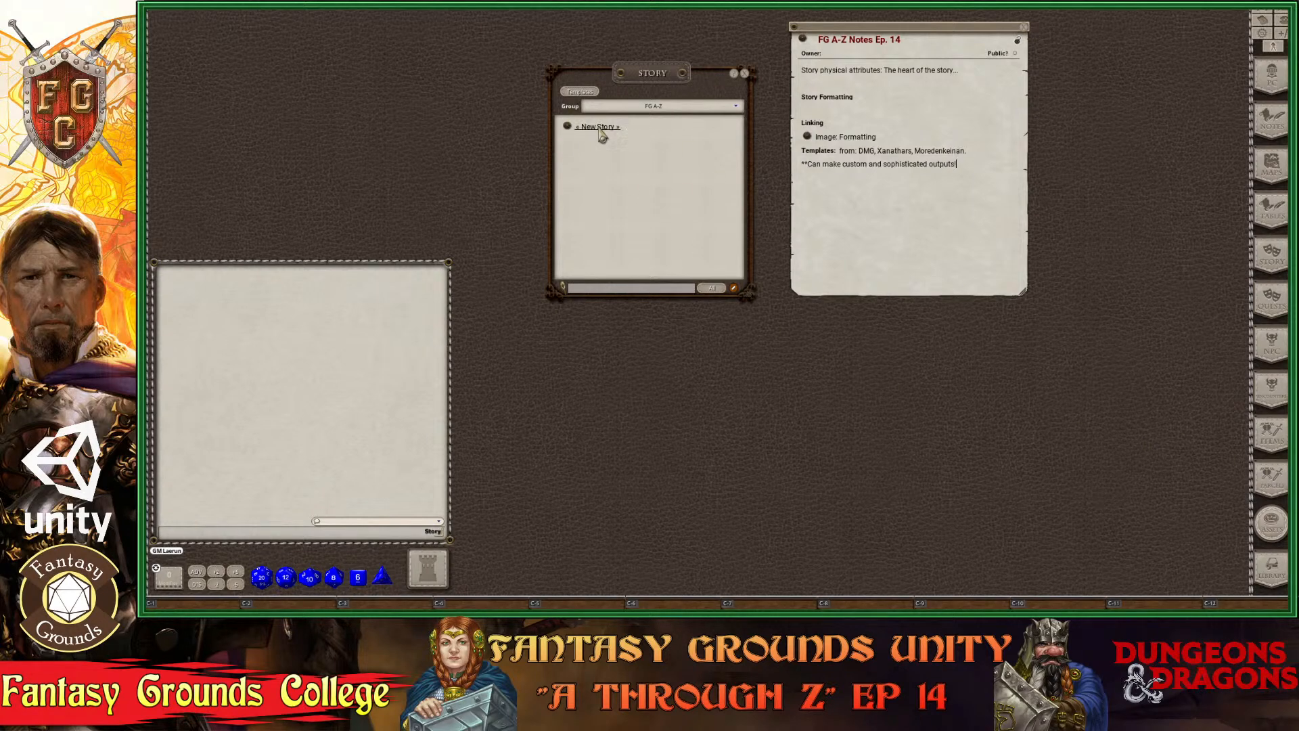
{"action": "left_click", "coordinate": [567, 126]}
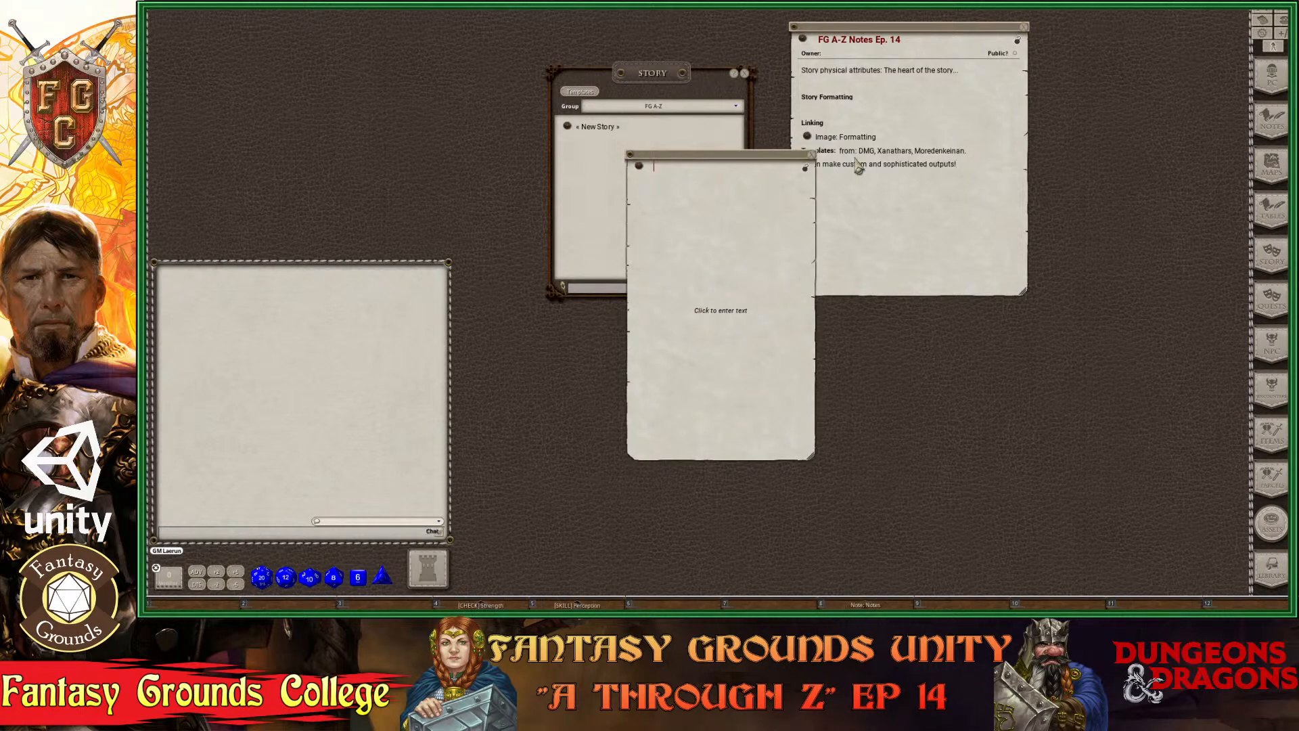
{"action": "left_click_drag", "start_coordinate": [809, 149], "coordinate": [1225, 24]}
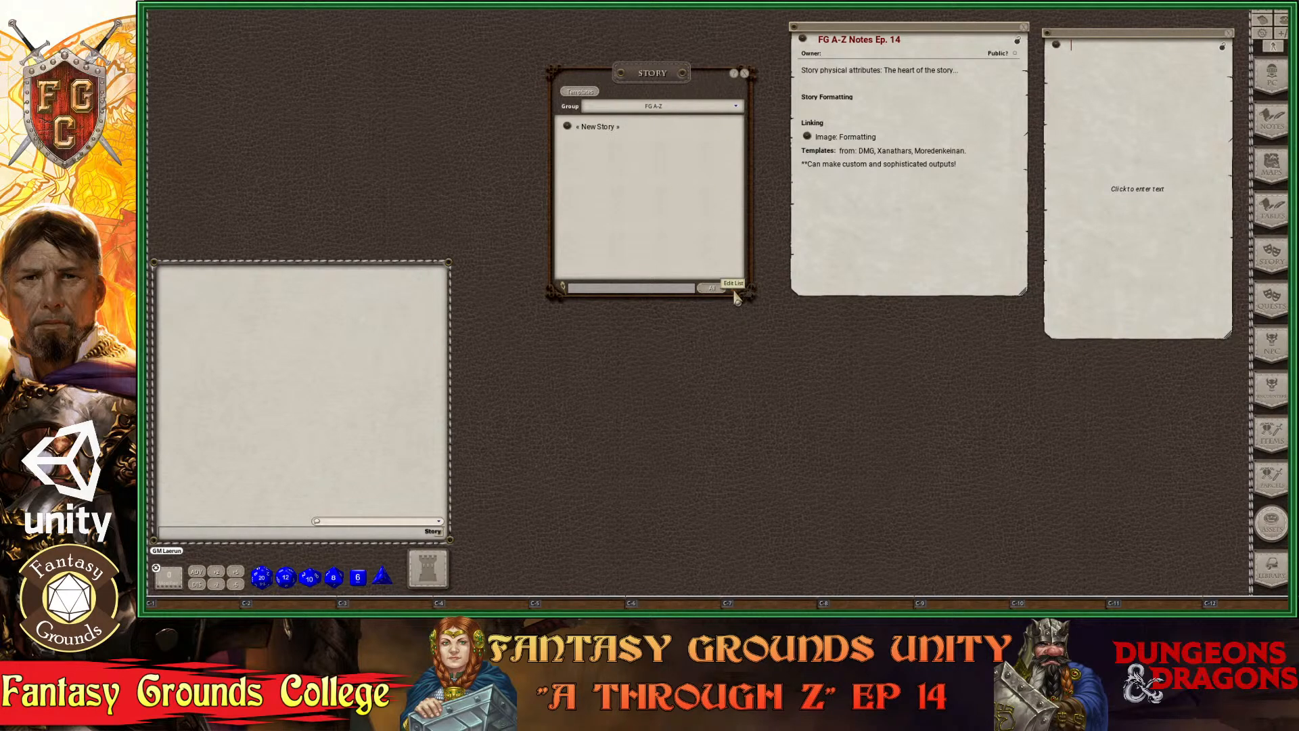
Show stories from all groups and look through the available story groups.
{"action": "left_click", "coordinate": [712, 107]}
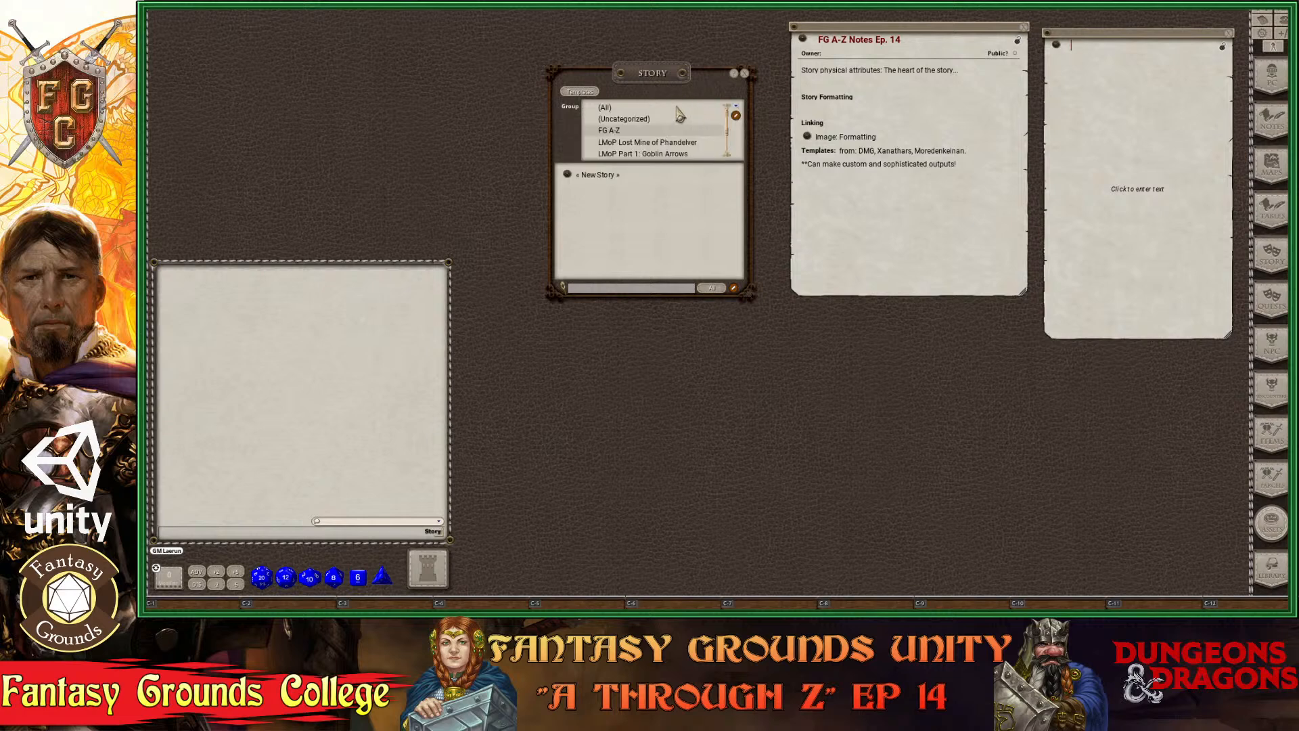
{"action": "left_click", "coordinate": [606, 109]}
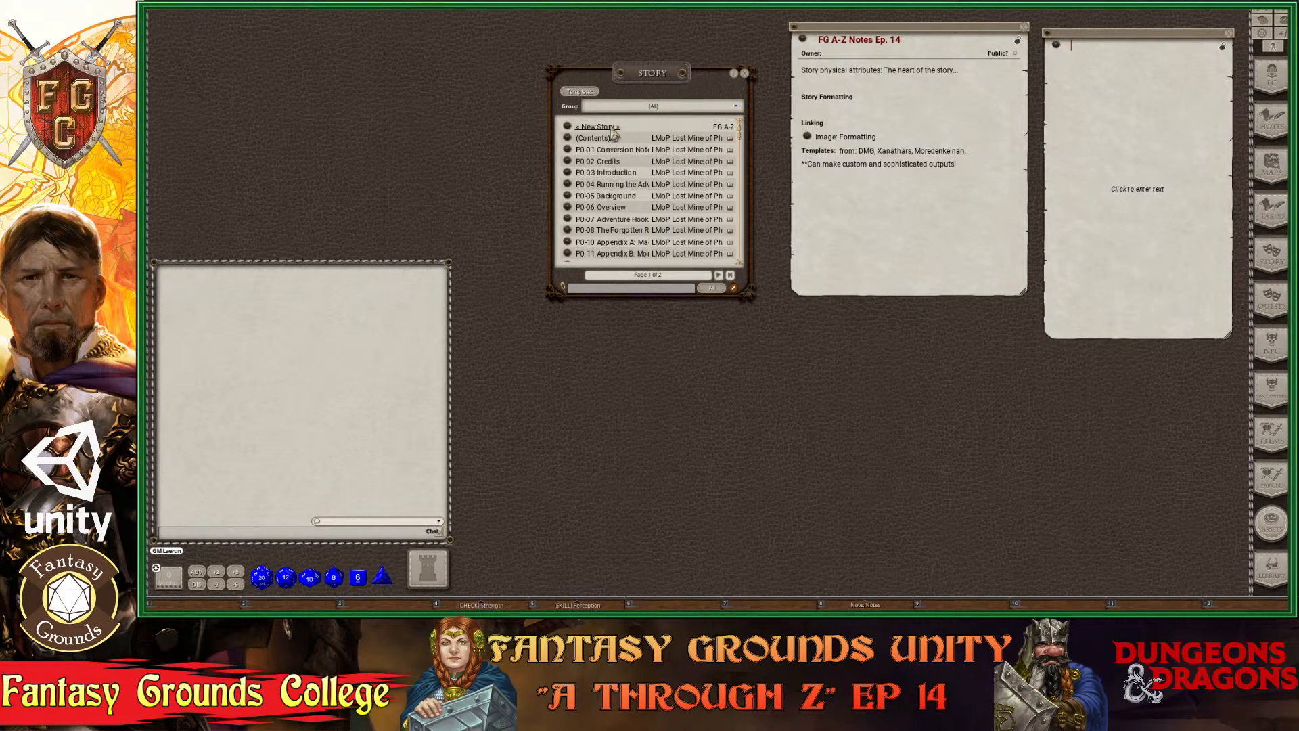
{"action": "key", "text": "ctrl"}
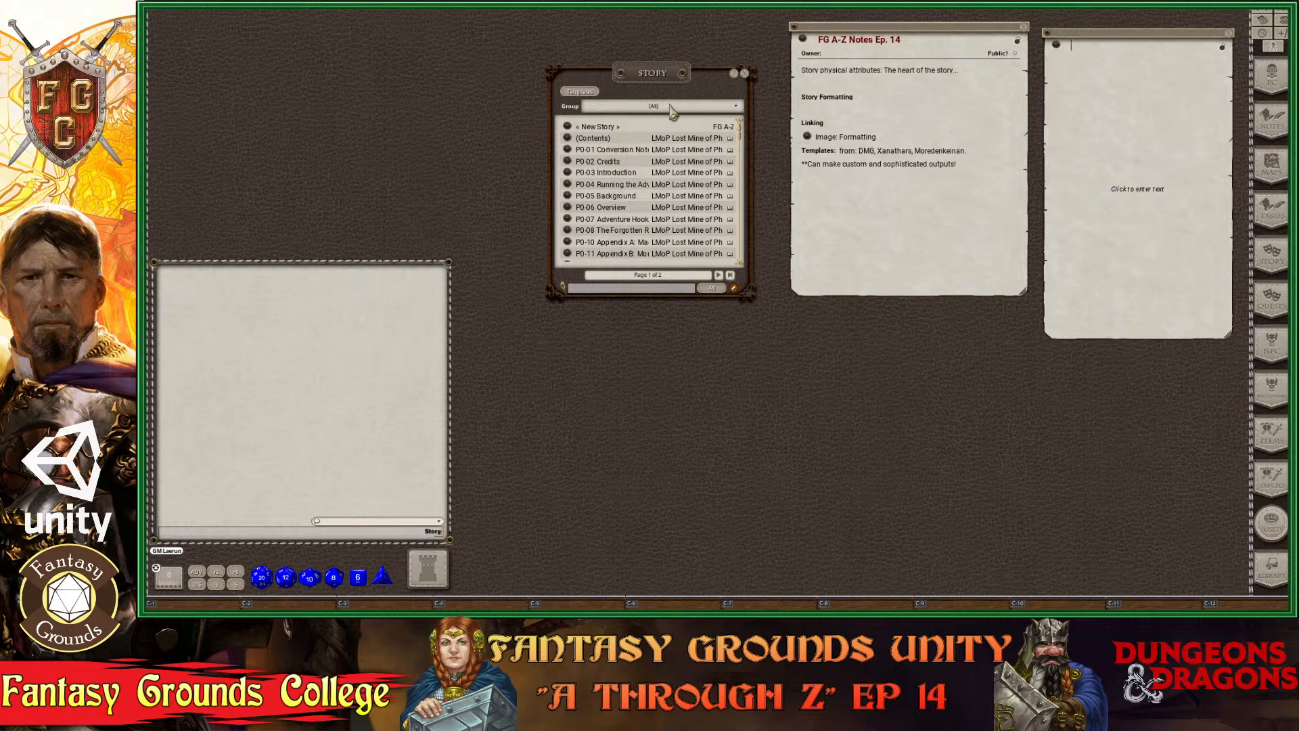
{"action": "left_click", "coordinate": [736, 107], "text": "ctrl"}
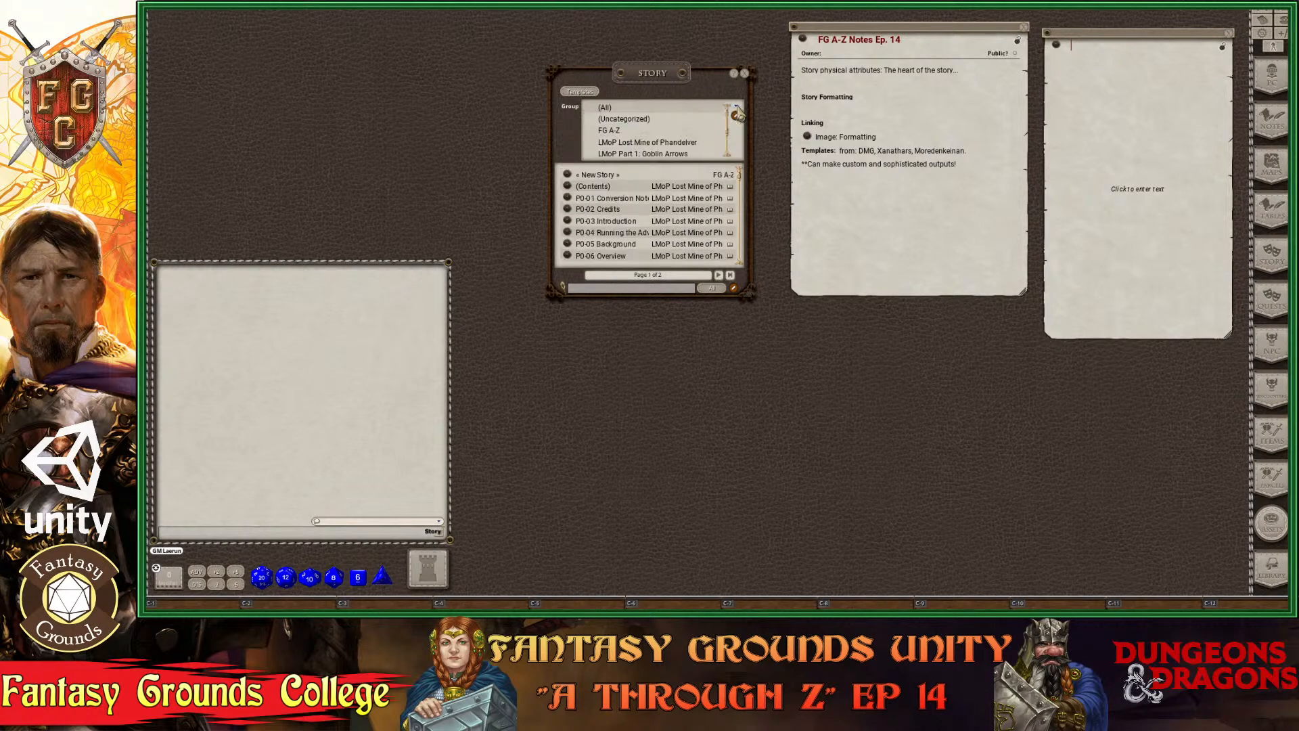
{"action": "scroll", "coordinate": [636, 135], "scroll_direction": "down", "scroll_amount": 3}
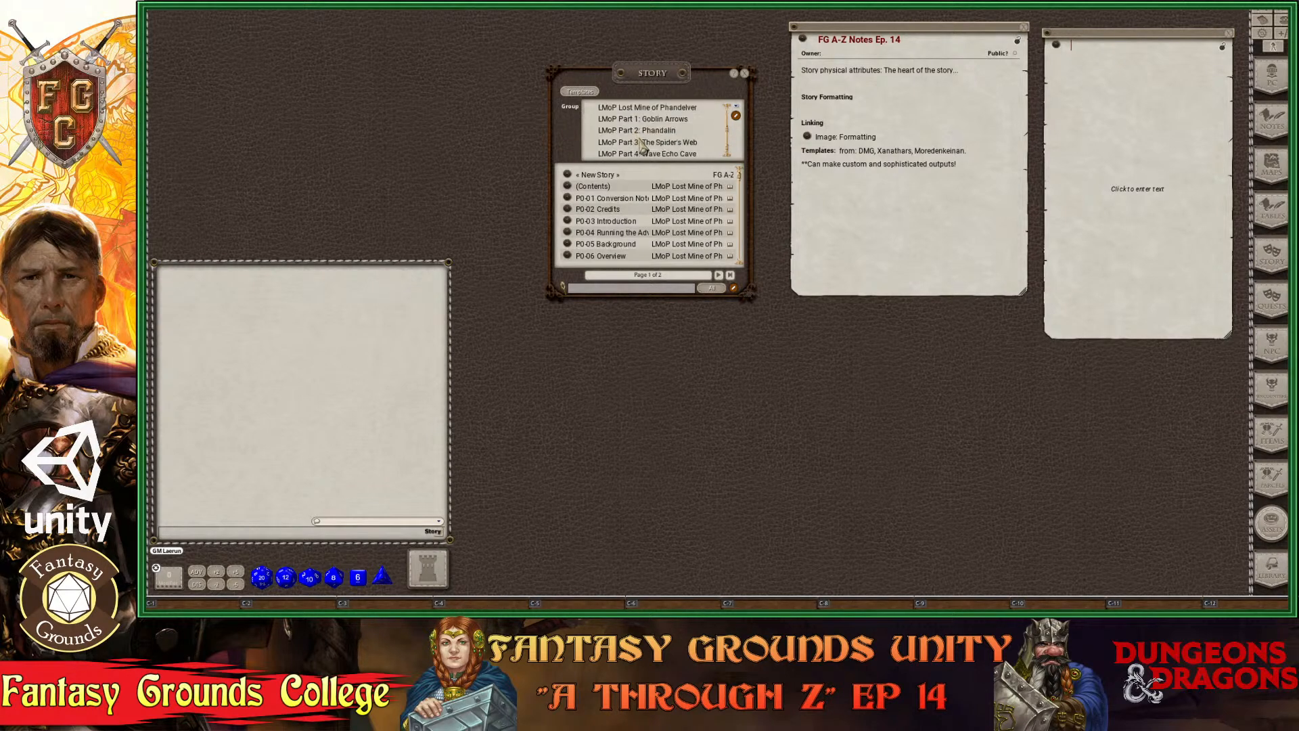
{"action": "scroll", "coordinate": [650, 155], "scroll_direction": "up", "scroll_amount": 3}
{"action": "scroll", "coordinate": [650, 156], "scroll_direction": "down", "scroll_amount": 2}
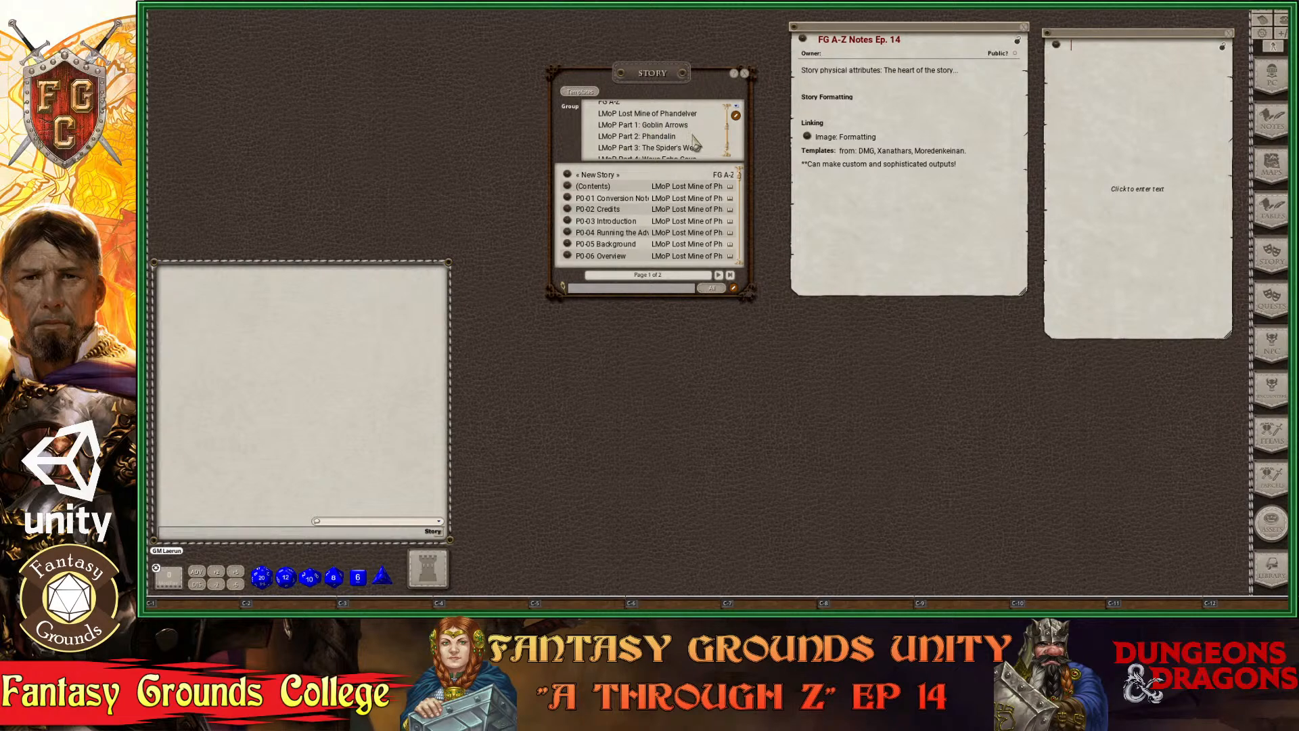
{"action": "scroll", "coordinate": [679, 157], "scroll_direction": "up", "scroll_amount": 2}
{"action": "scroll", "coordinate": [679, 157], "scroll_direction": "down", "scroll_amount": 2}
{"action": "scroll", "coordinate": [679, 157], "scroll_direction": "up", "scroll_amount": 2}
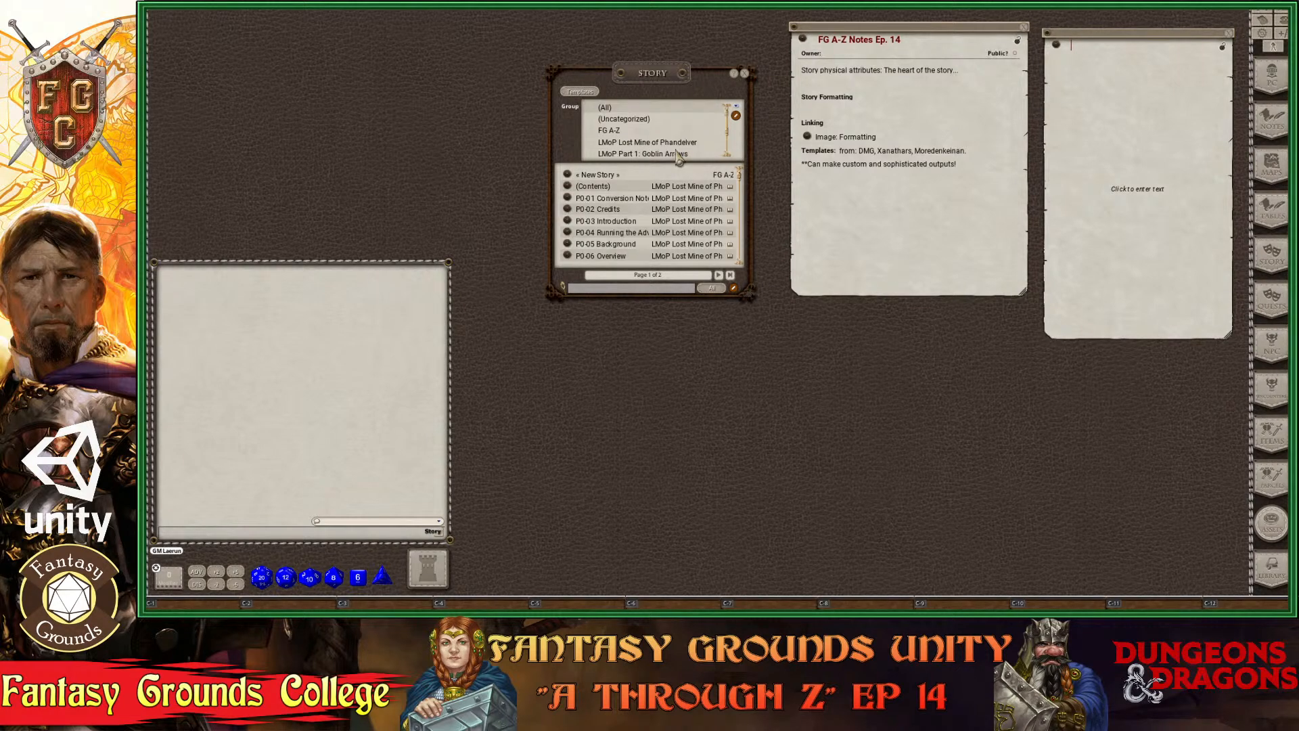
Add a new story group named "My Story" and finish editing the group list.
{"action": "left_click", "coordinate": [736, 116]}
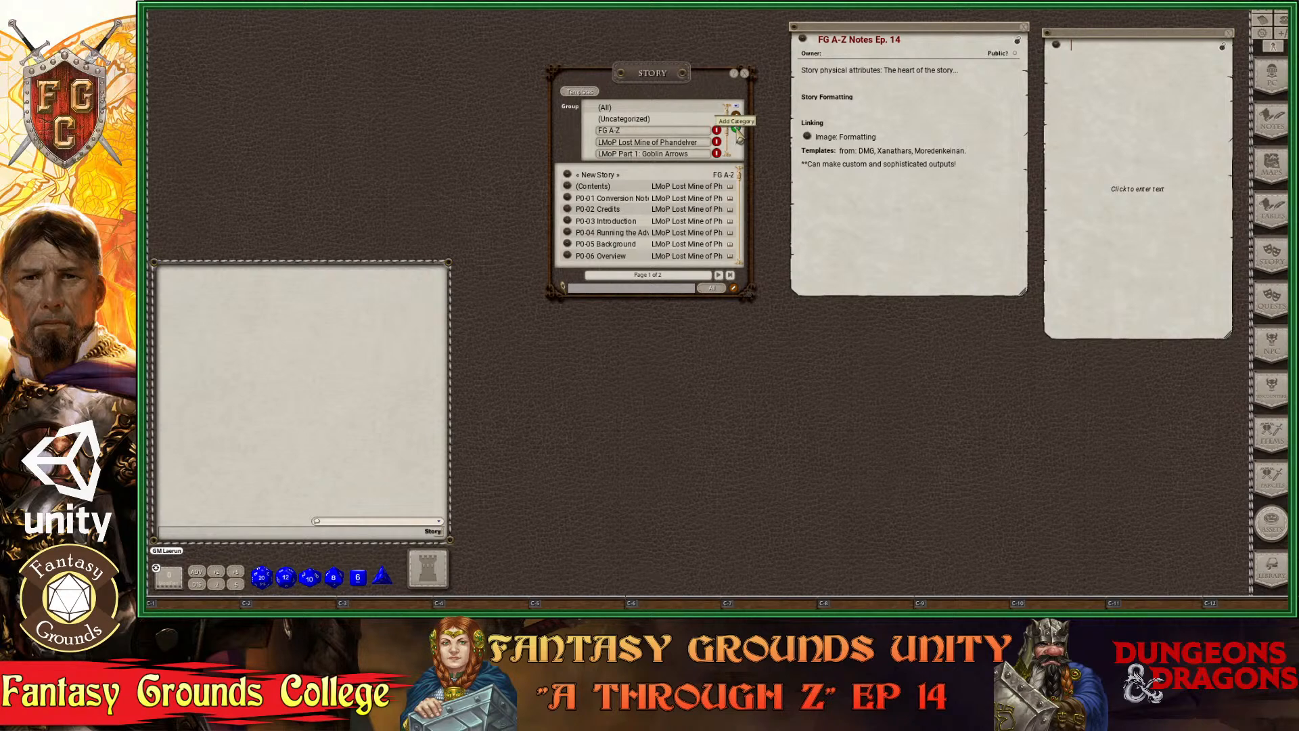
{"action": "left_click", "coordinate": [735, 128]}
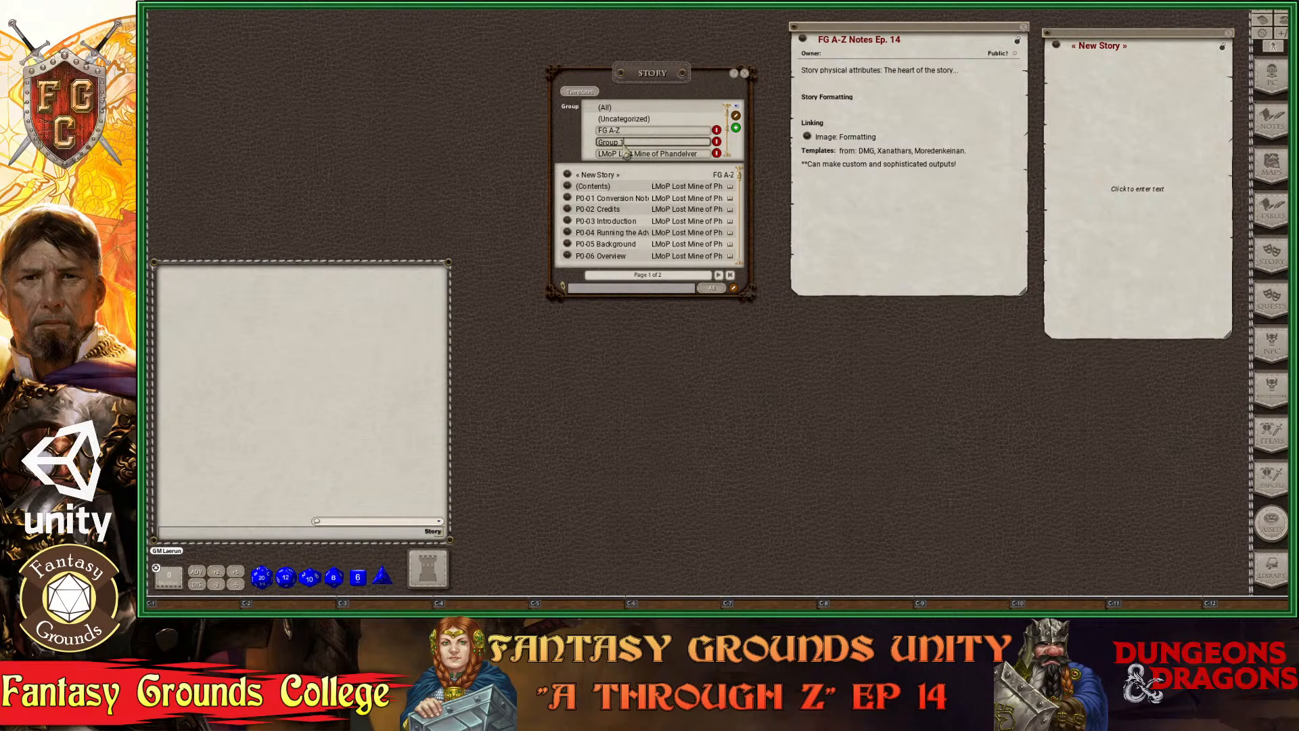
{"action": "left_click_drag", "start_coordinate": [623, 143], "coordinate": [592, 143]}
{"action": "type", "text": "my Story"}
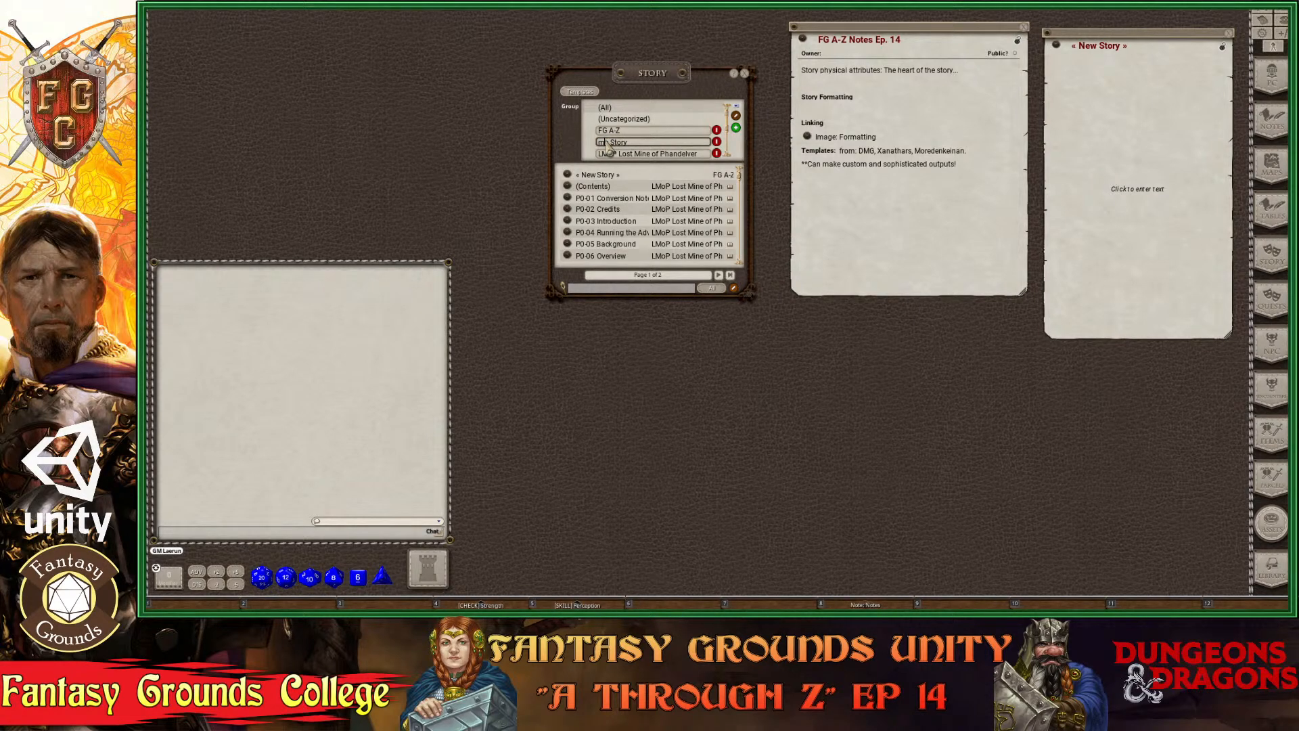
{"action": "type", "text": "M"}
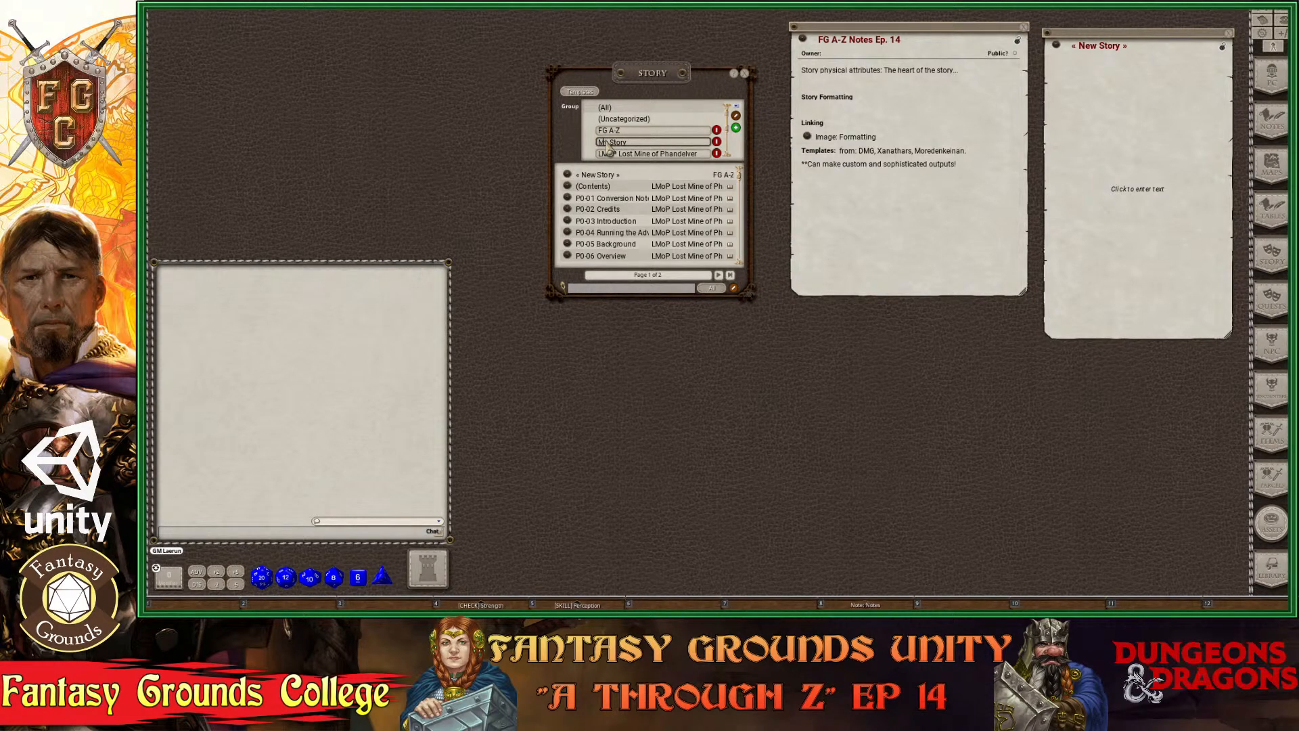
{"action": "left_click", "coordinate": [735, 115]}
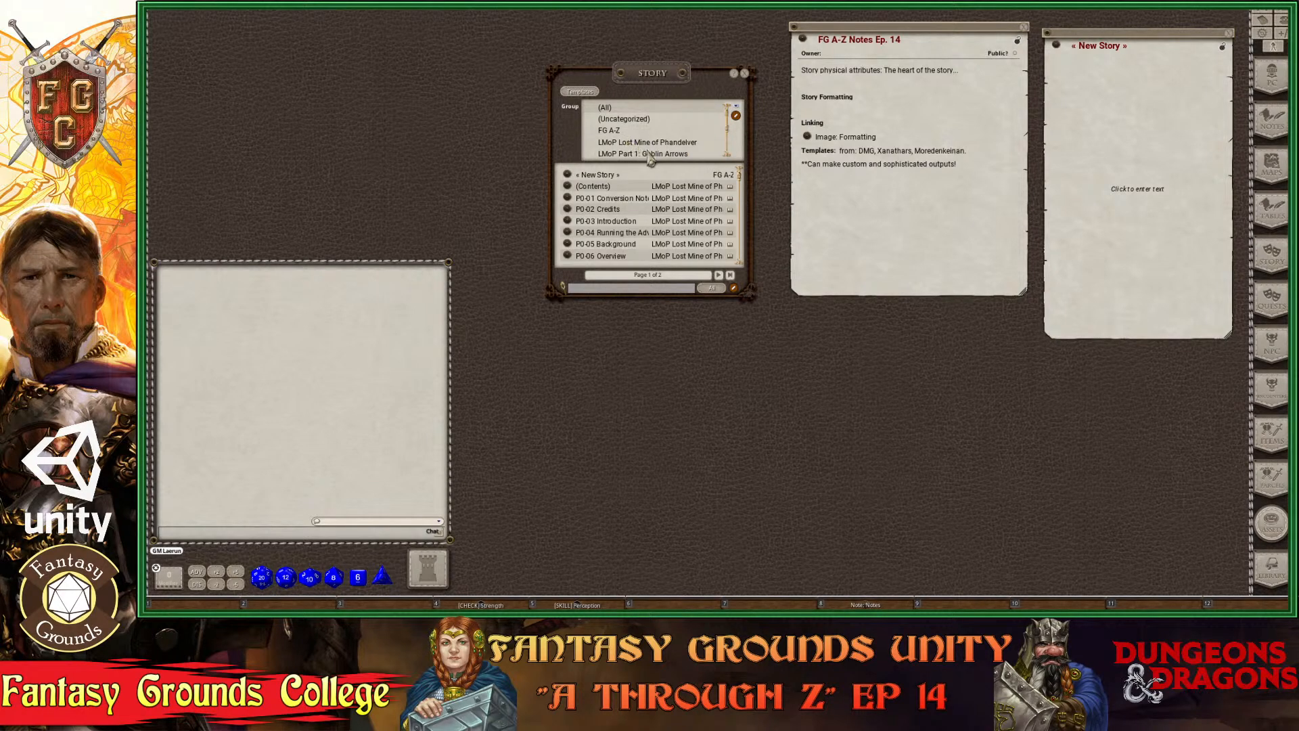
Filter the Story list to the My Story group.
{"action": "scroll", "coordinate": [649, 149], "scroll_direction": "down", "scroll_amount": 3}
{"action": "scroll", "coordinate": [649, 149], "scroll_direction": "up", "scroll_amount": 3}
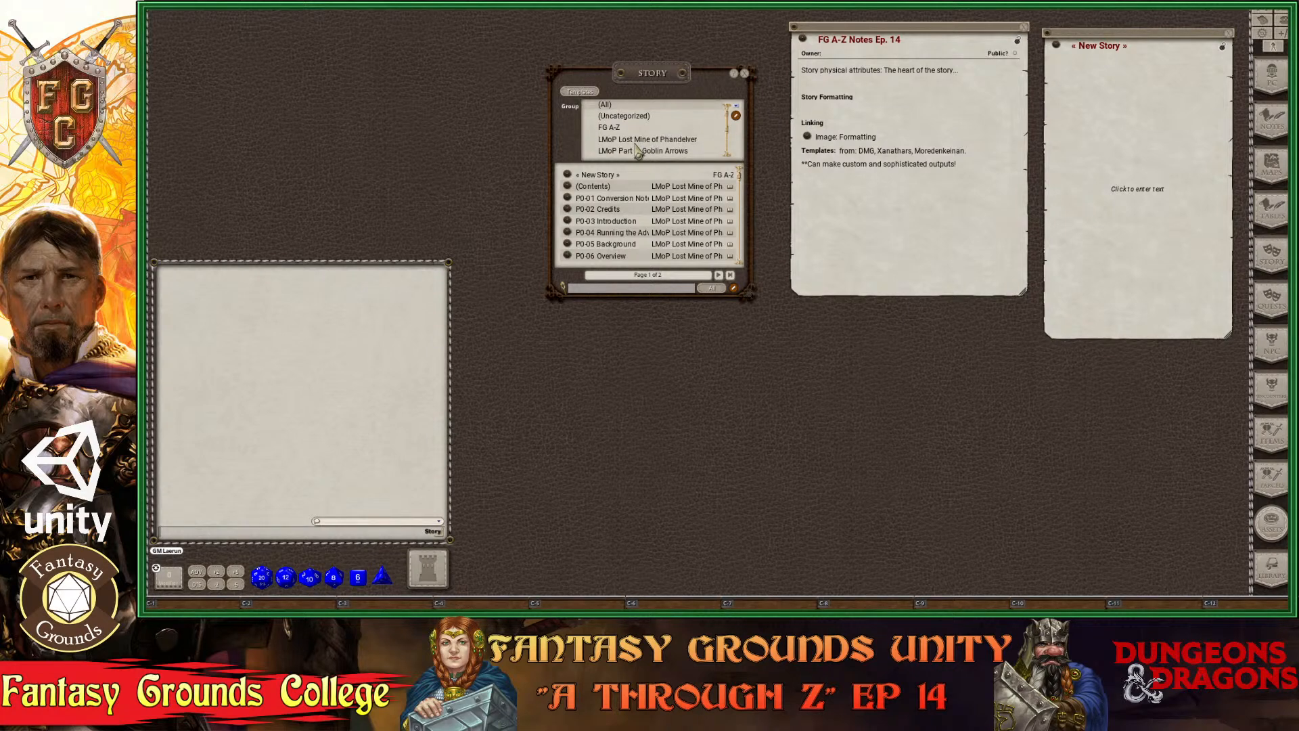
{"action": "scroll", "coordinate": [637, 150], "scroll_direction": "down", "scroll_amount": 3}
{"action": "key", "text": "ctrl"}
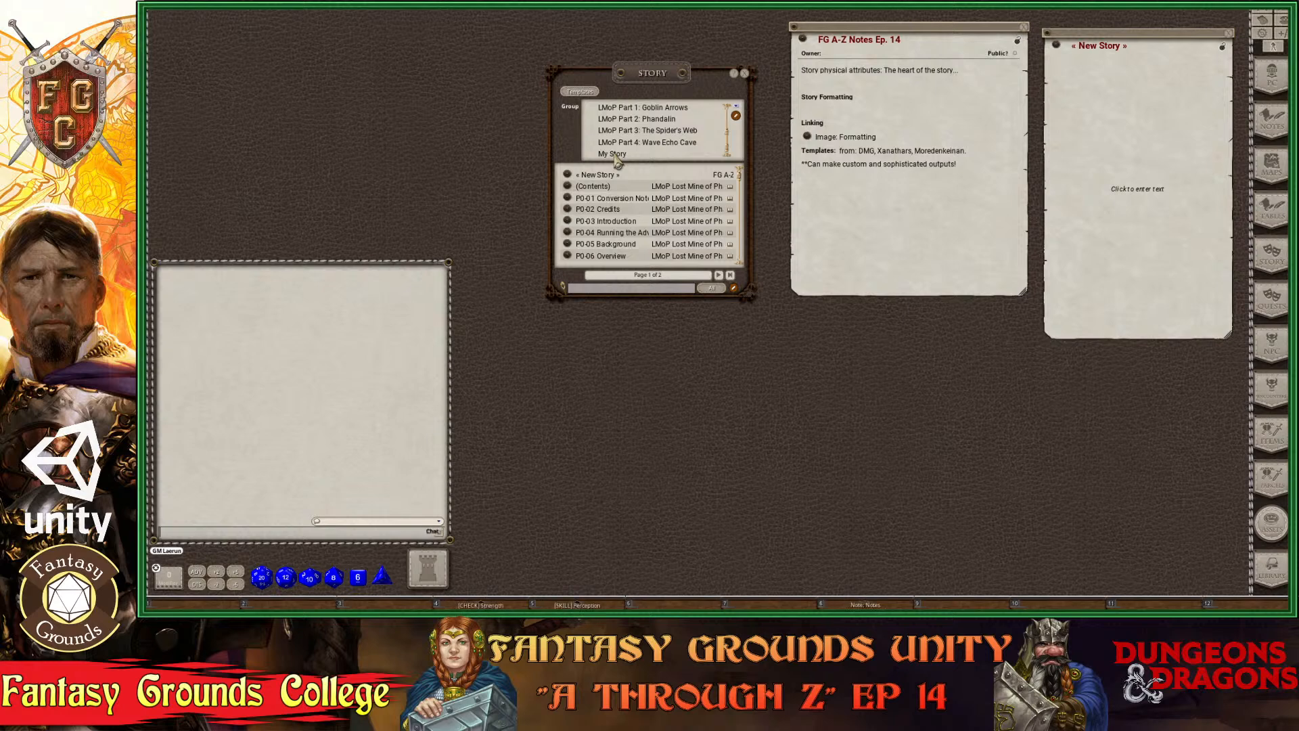
{"action": "left_click", "coordinate": [614, 155]}
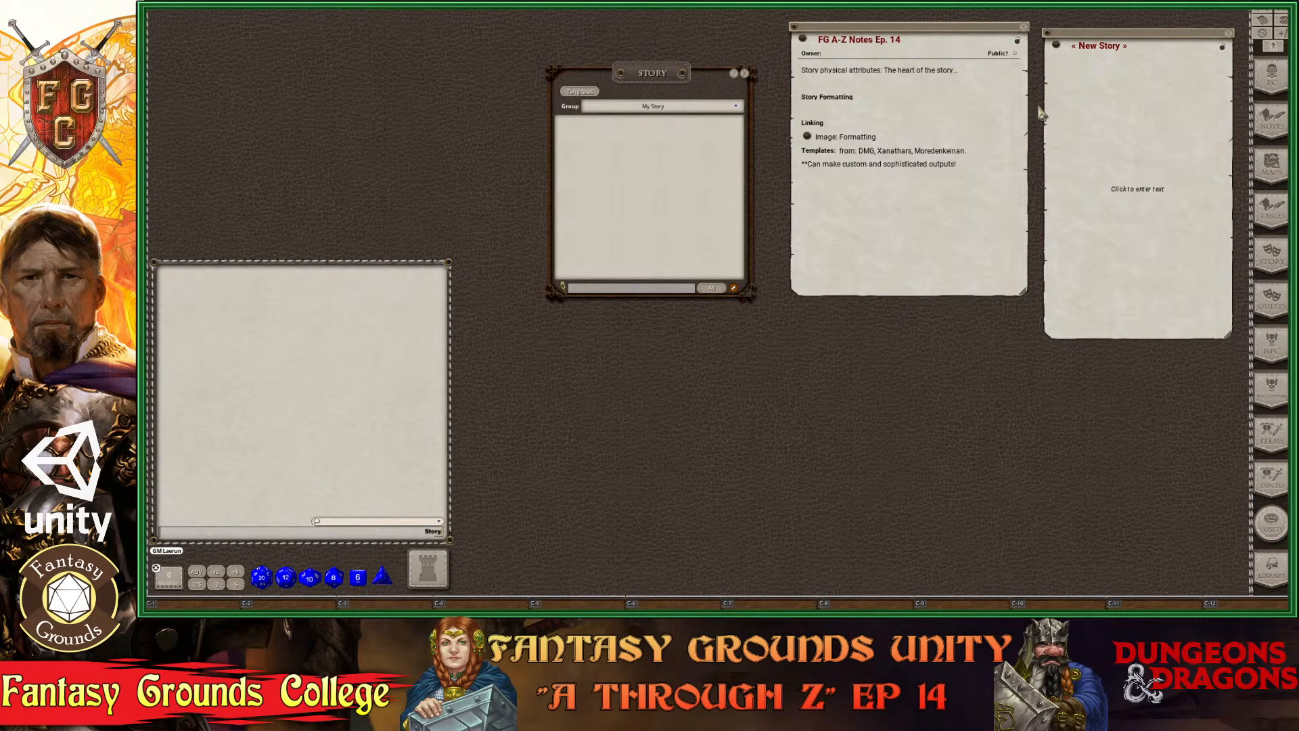
Create a new story in the My Story group and title it "My Story".
{"action": "key", "text": "ctrl"}
{"action": "left_click", "coordinate": [735, 291]}
{"action": "right_click", "coordinate": [632, 196]}
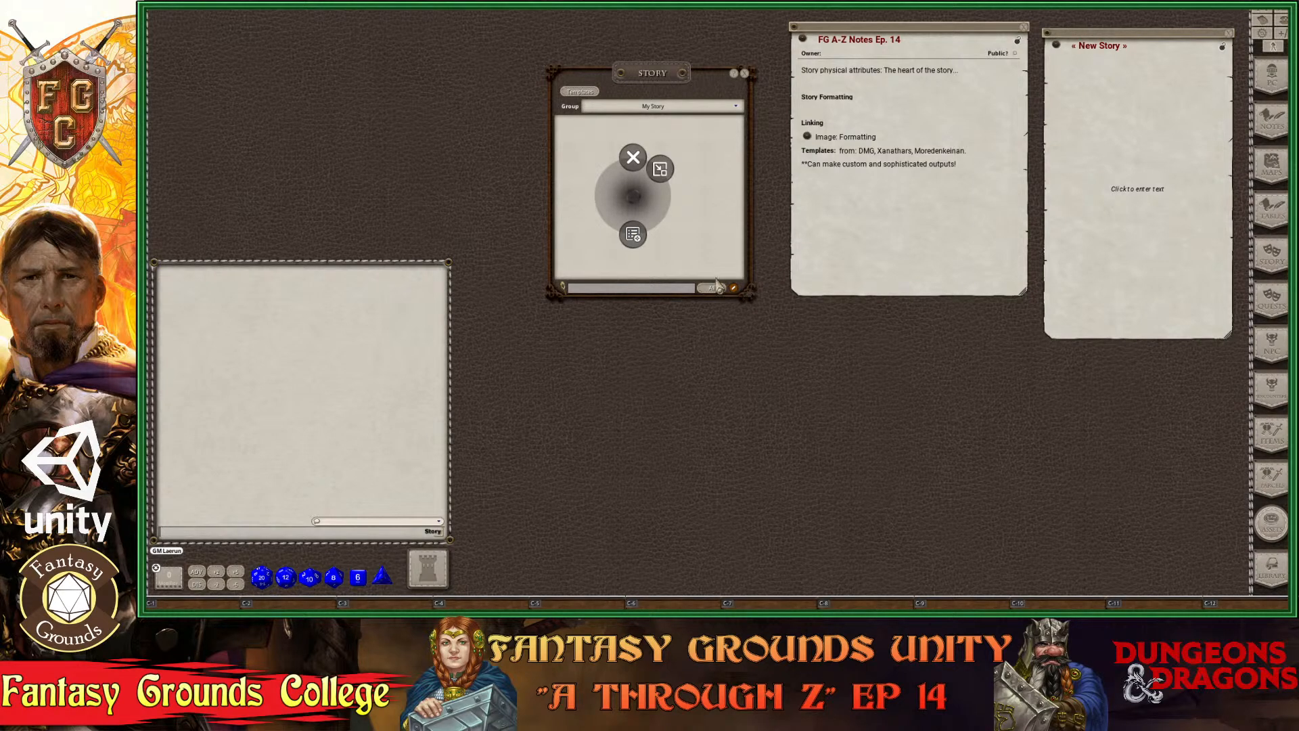
{"action": "left_click", "coordinate": [632, 232]}
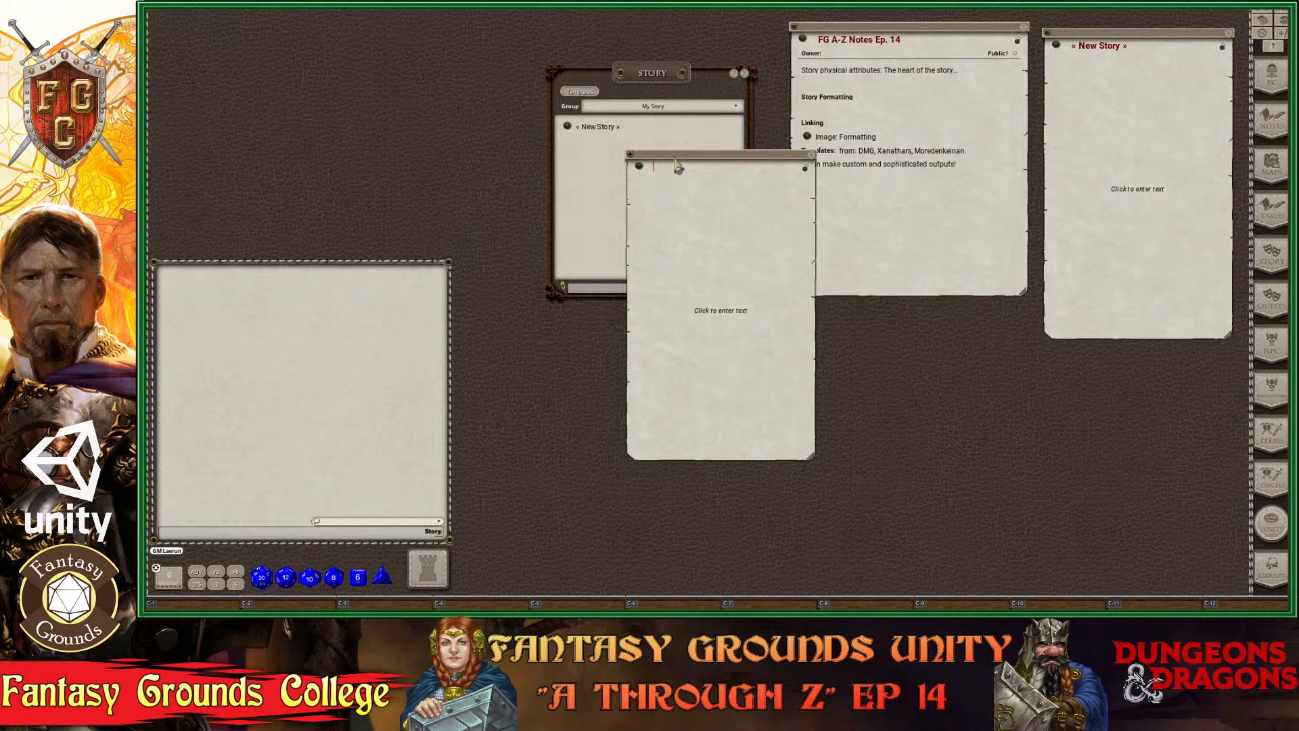
{"action": "left_click_drag", "start_coordinate": [674, 157], "coordinate": [783, 115]}
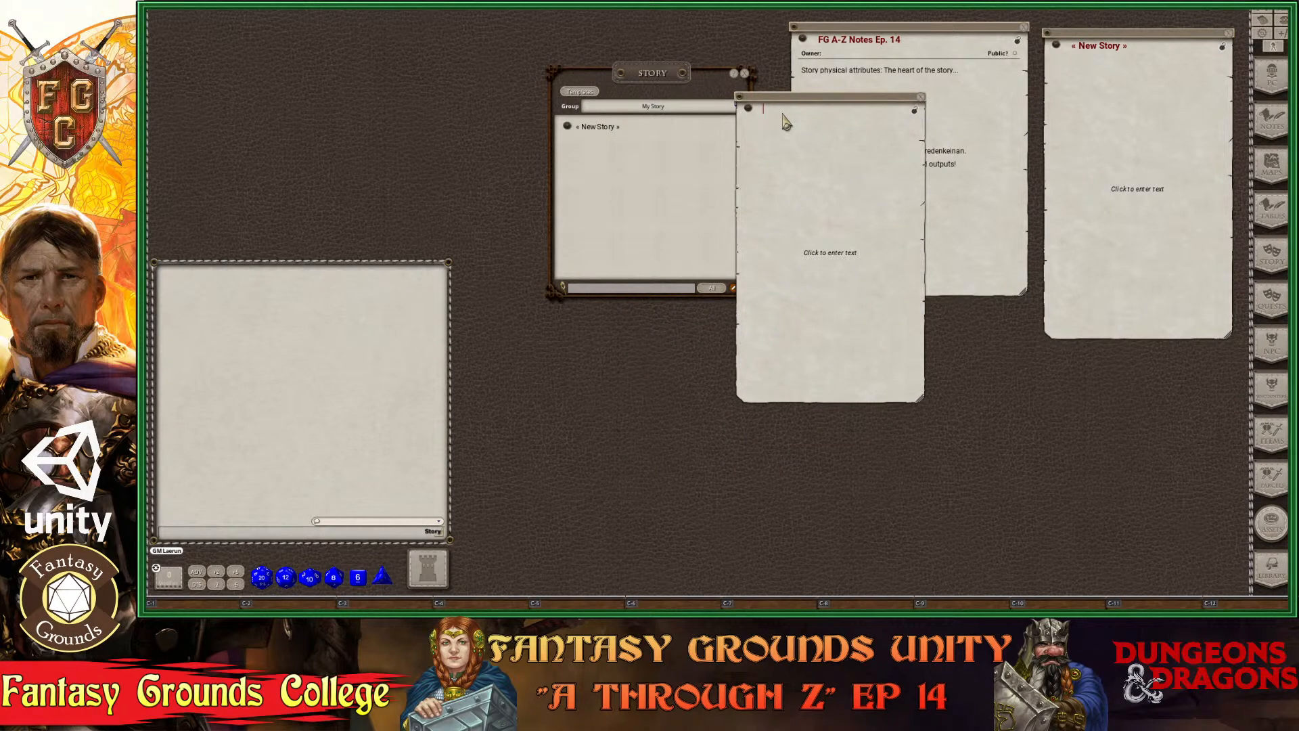
{"action": "type", "text": "My Story"}
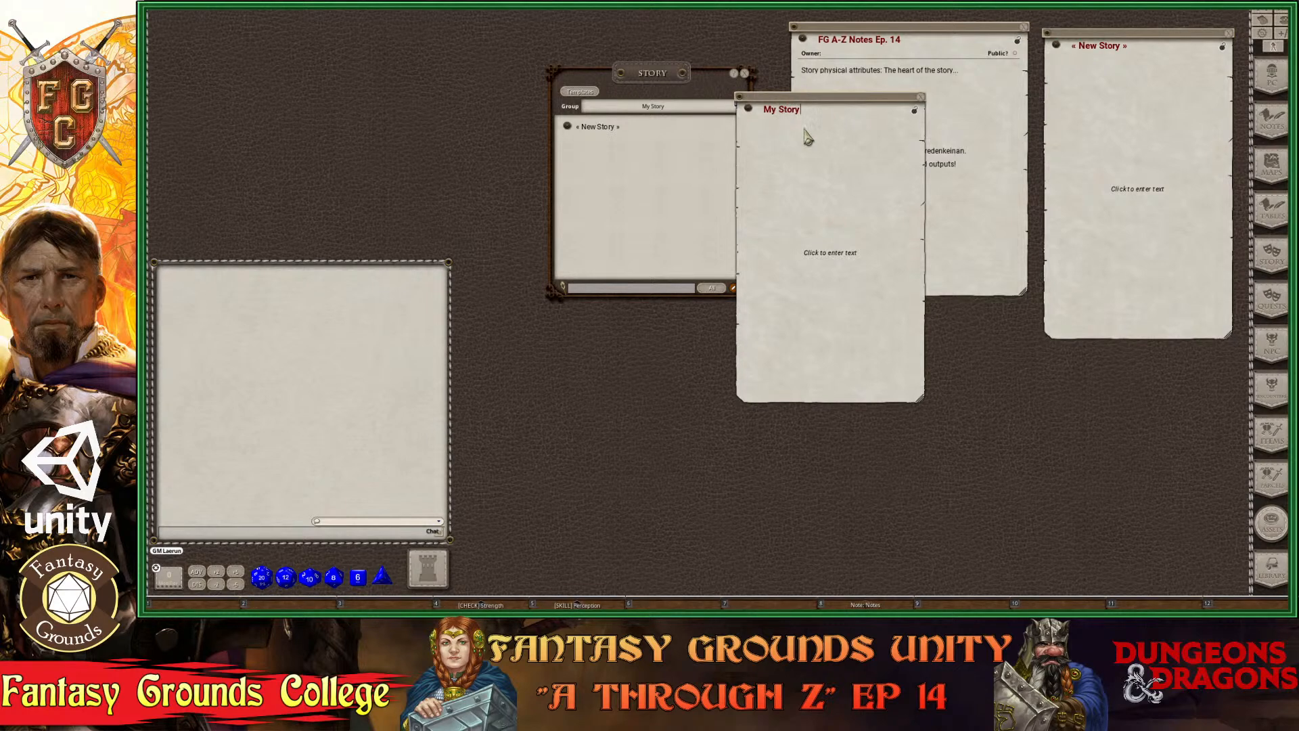
Prefix the My Story title with "00.00" and arrange the story and notes windows side by side.
{"action": "key", "text": "ctrl"}
{"action": "key", "text": "ctrl"}
{"action": "type", "text": "00.00"}
{"action": "left_click_drag", "start_coordinate": [842, 106], "coordinate": [874, 138]}
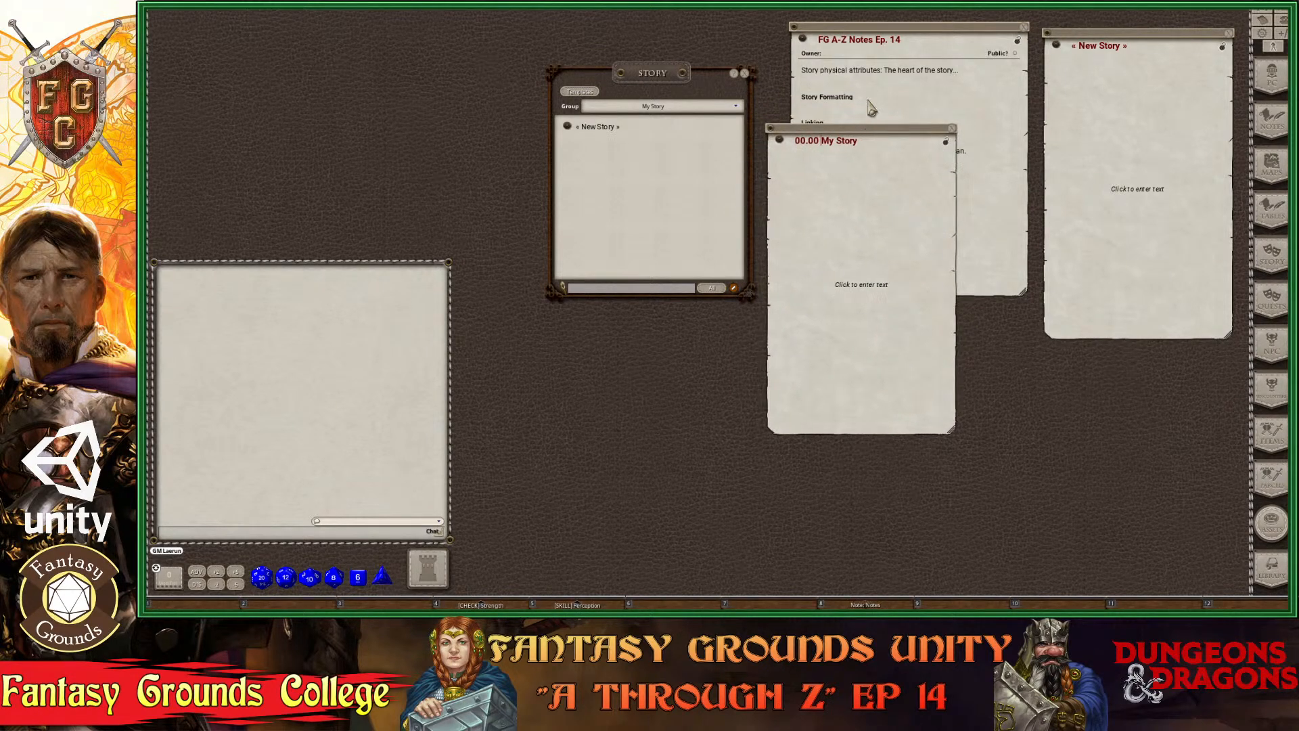
{"action": "left_click_drag", "start_coordinate": [893, 34], "coordinate": [1016, 120]}
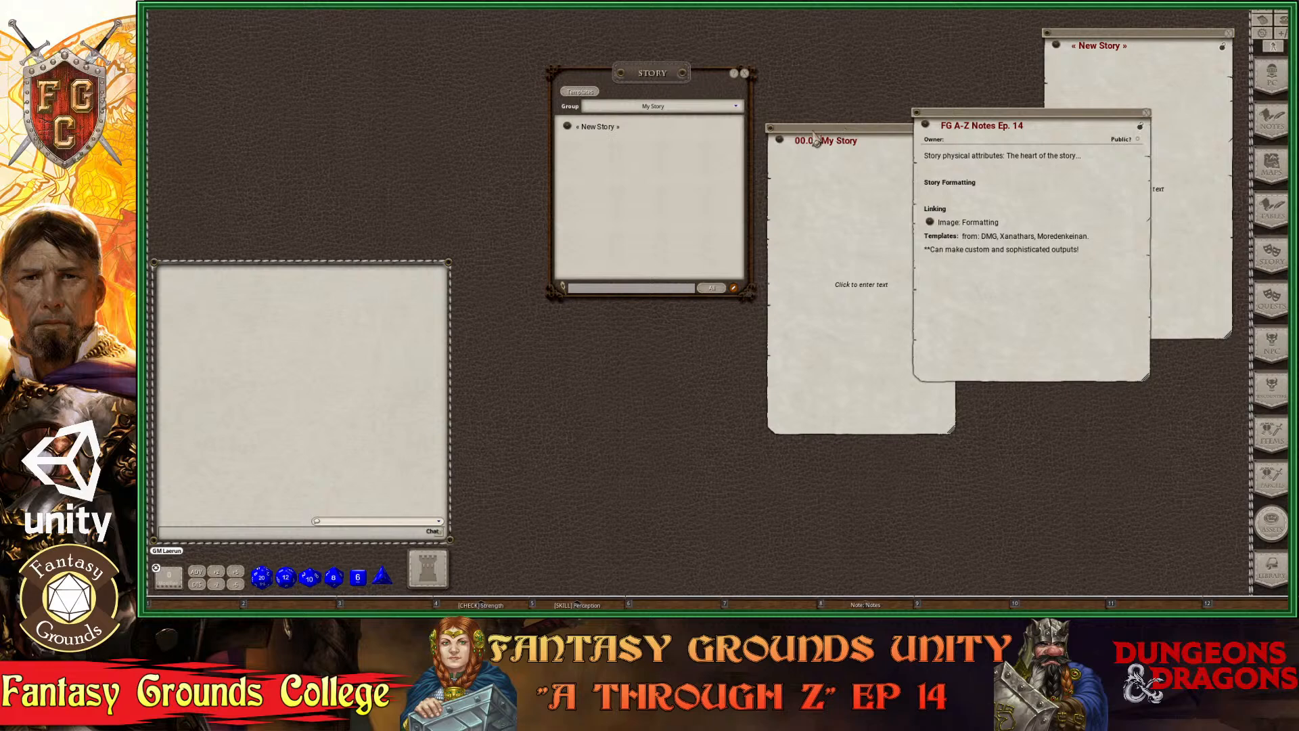
{"action": "left_click_drag", "start_coordinate": [841, 140], "coordinate": [753, 139]}
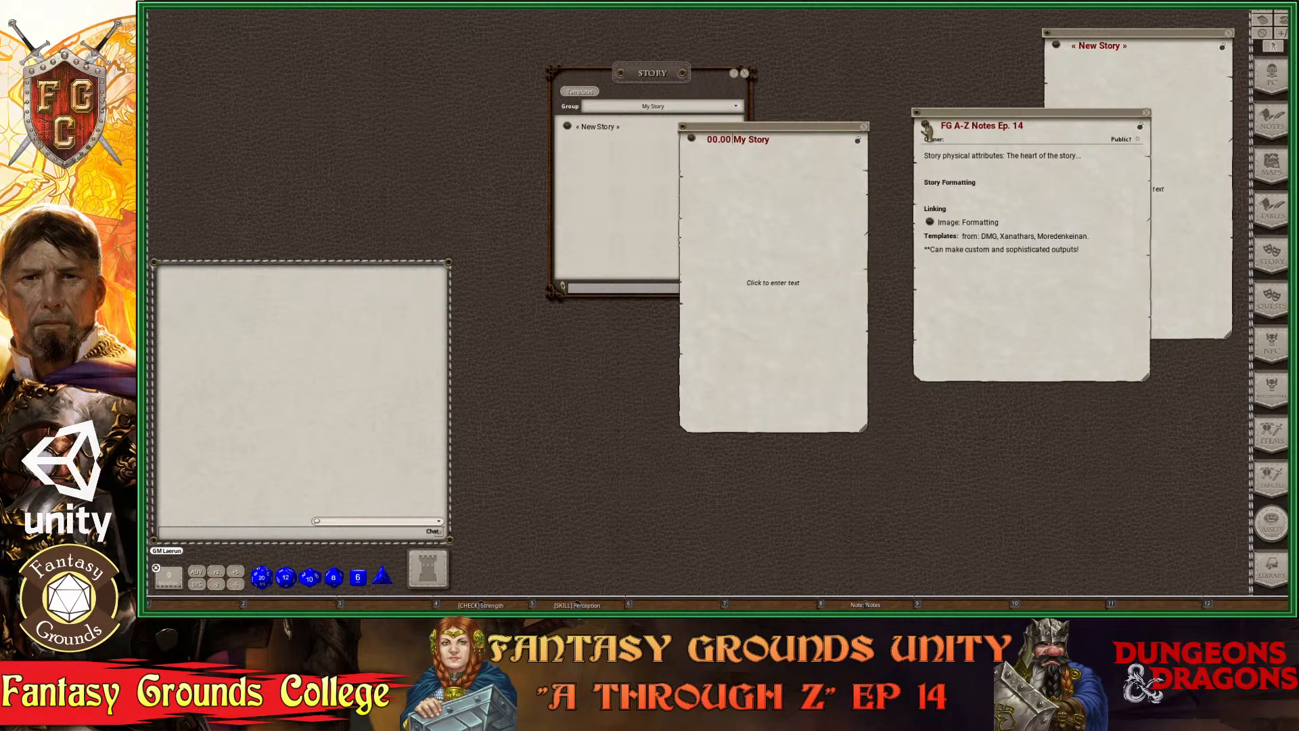
Prefix the title of the FG A-Z Notes Ep. 14 note with "00.01".
{"action": "left_click", "coordinate": [942, 129]}
{"action": "type", "text": "00.002"}
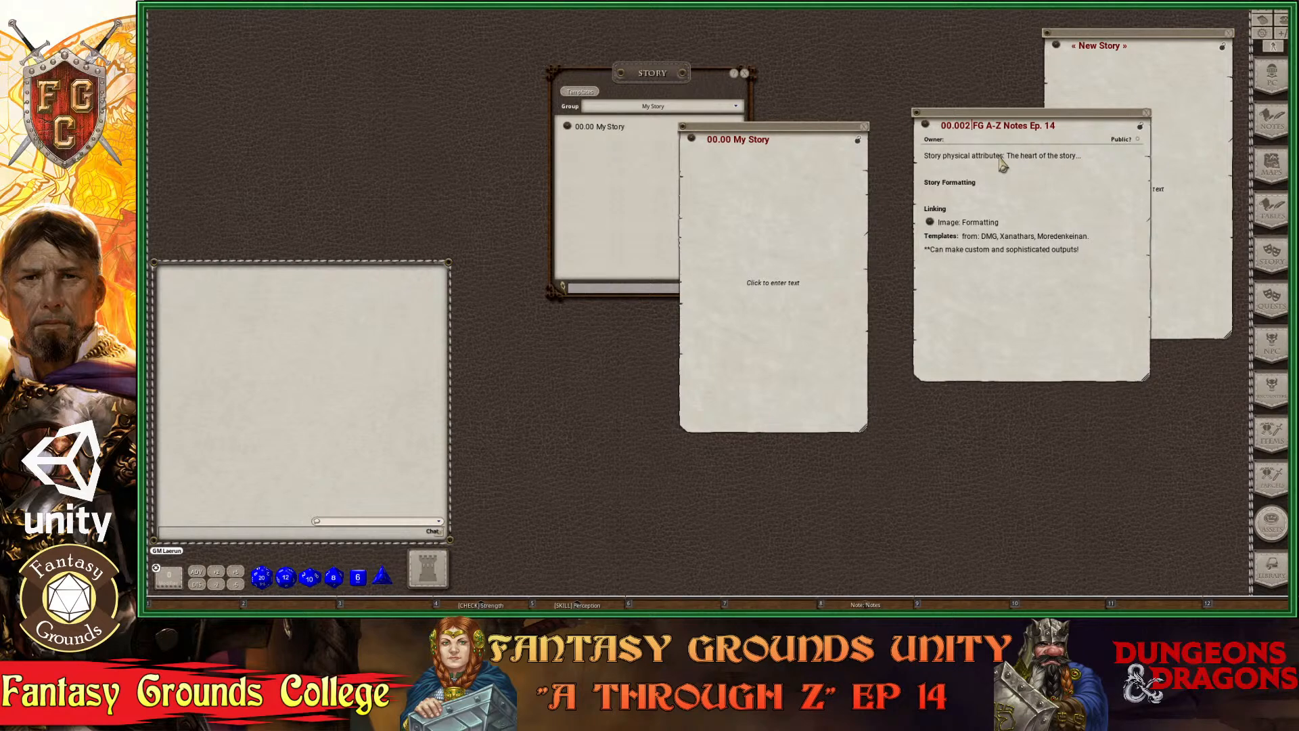
{"action": "key", "text": "BackSpace"}
{"action": "key", "text": "BackSpace"}
{"action": "type", "text": "1"}
Move the 00.00 My Story window away from the notes to the far side of the Story list.
{"action": "key", "text": "ctrl"}
{"action": "left_click_drag", "start_coordinate": [835, 139], "coordinate": [856, 115]}
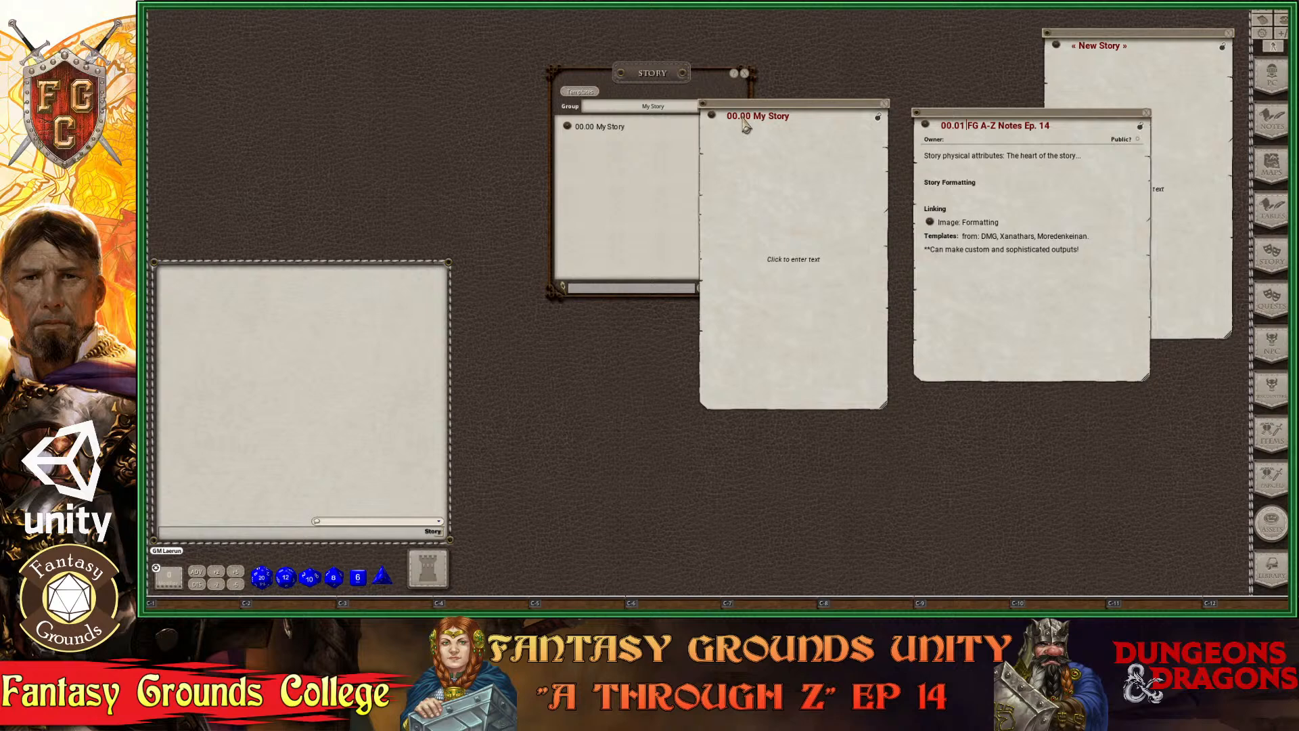
{"action": "left_click_drag", "start_coordinate": [798, 113], "coordinate": [487, 80]}
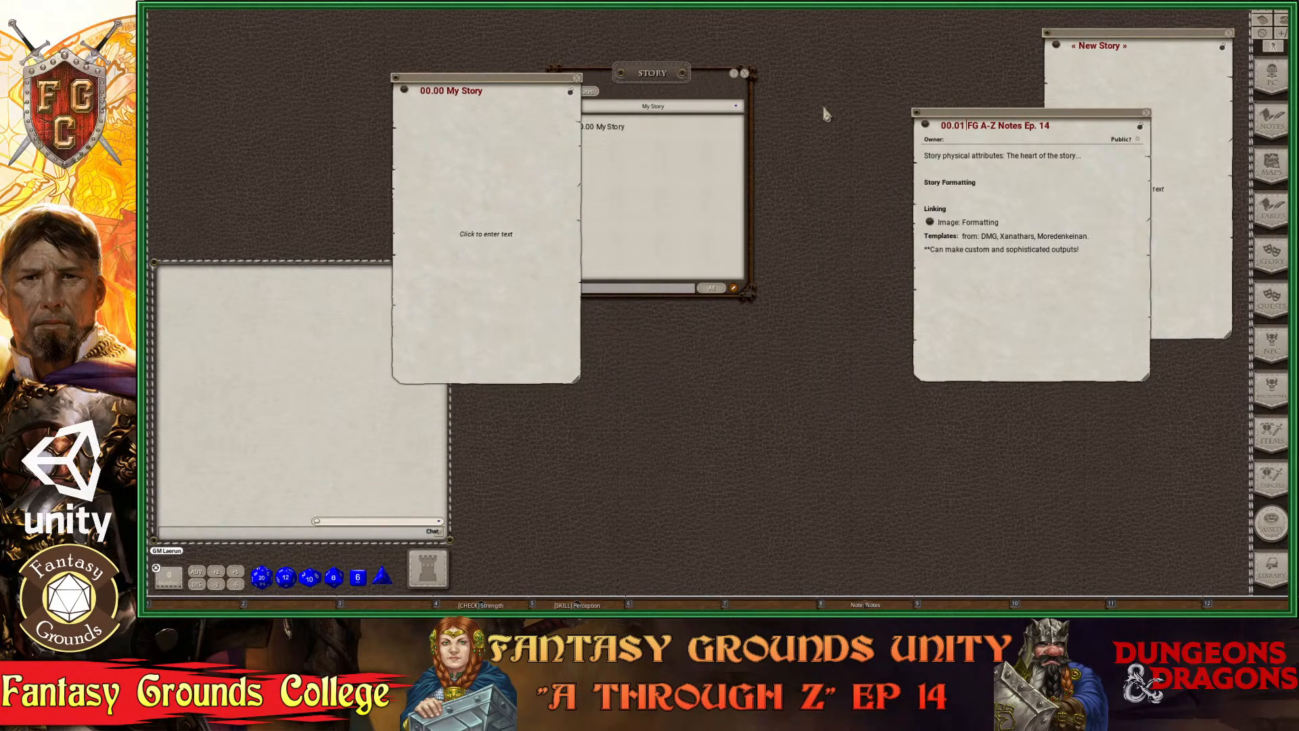
Arrange the notes window and Story list side by side, lock the 00.01 FG A-Z Notes Ep. 14 note, and add it to the My Story group.
{"action": "left_click_drag", "start_coordinate": [984, 117], "coordinate": [845, 62]}
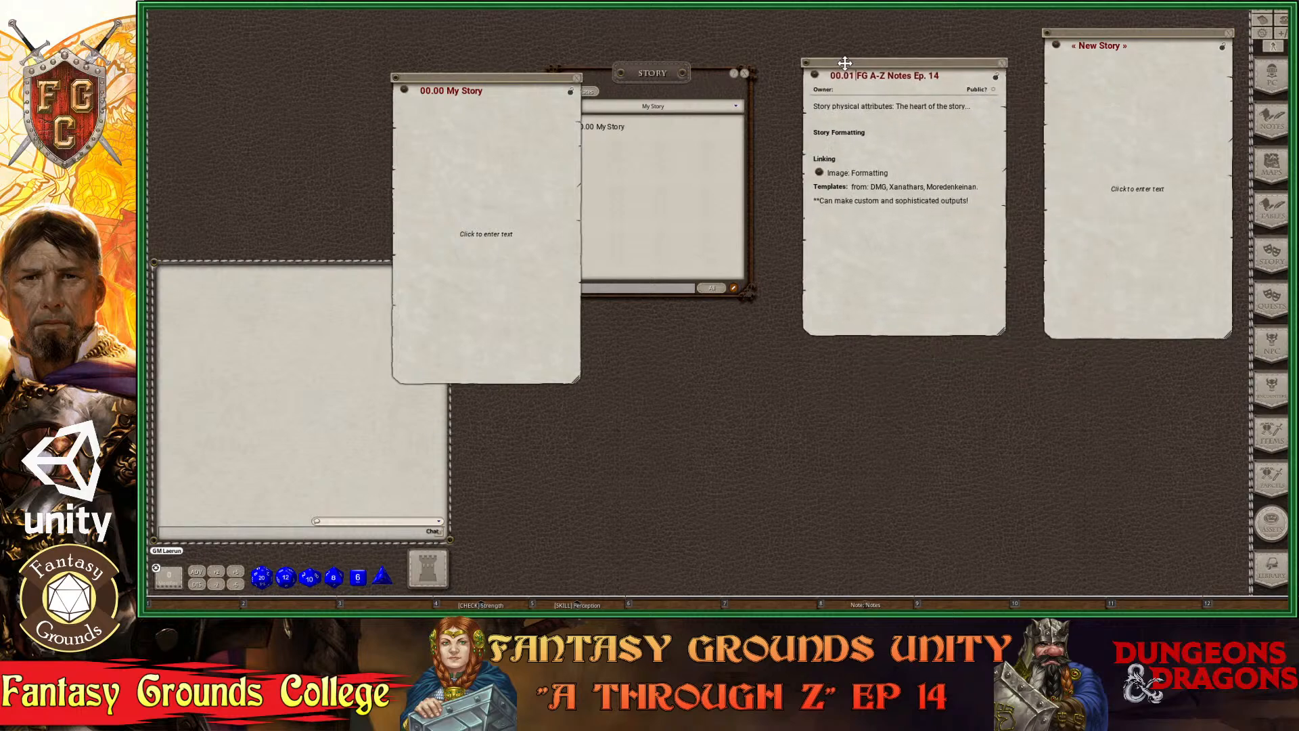
{"action": "key", "text": "ctrl"}
{"action": "left_click_drag", "start_coordinate": [672, 85], "coordinate": [705, 83]}
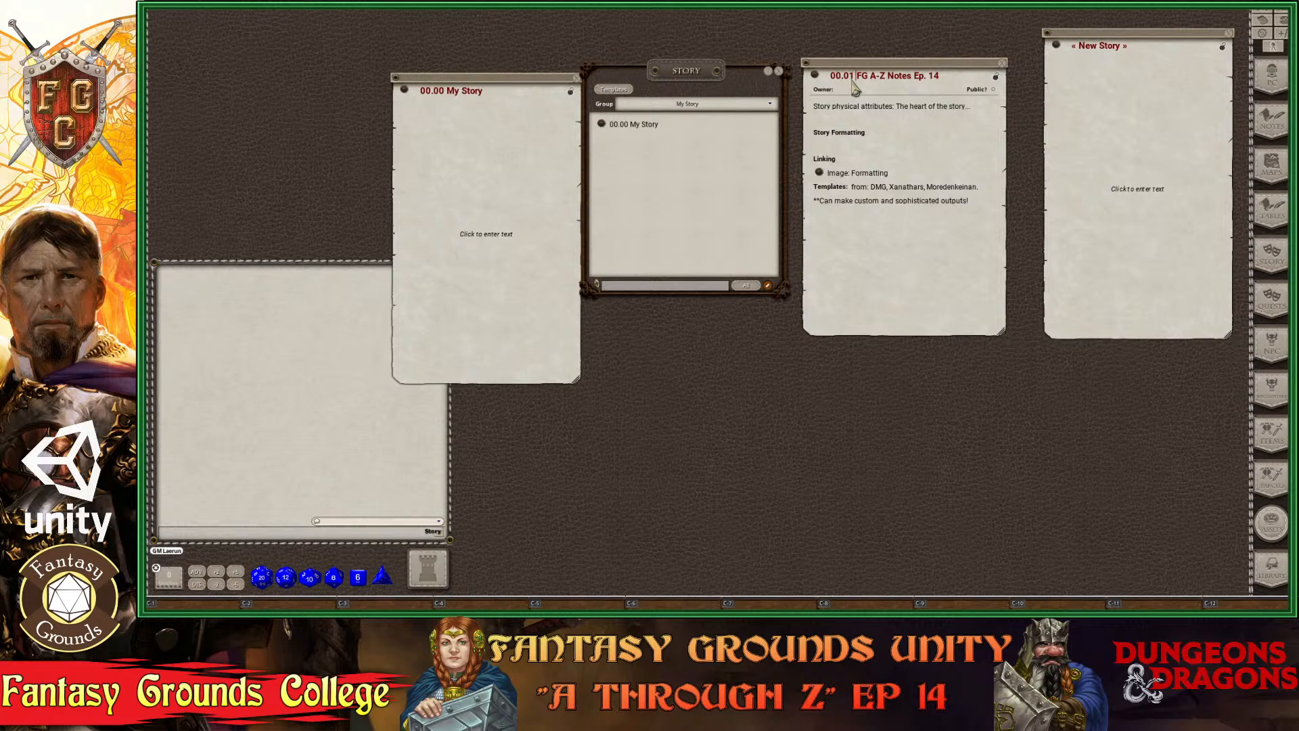
{"action": "left_click", "coordinate": [995, 77]}
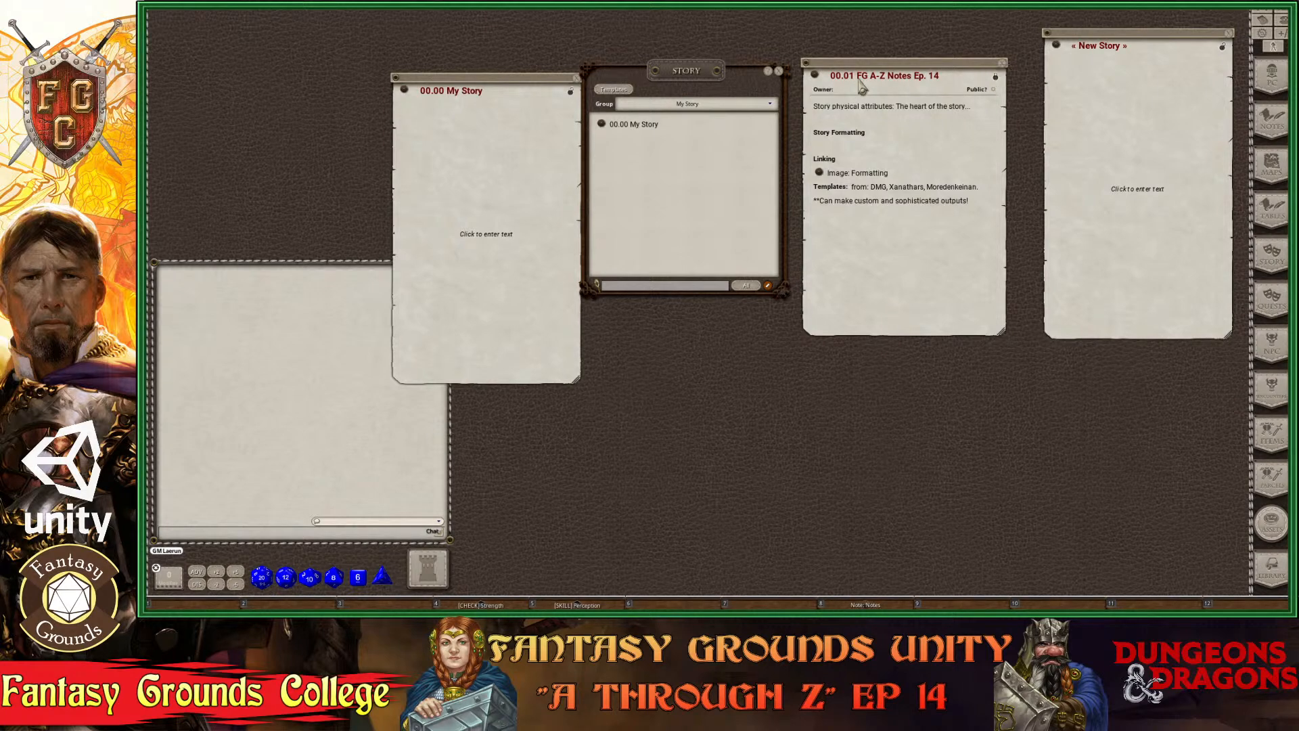
{"action": "left_click_drag", "start_coordinate": [814, 75], "coordinate": [613, 146]}
{"action": "key", "text": "ctrl"}
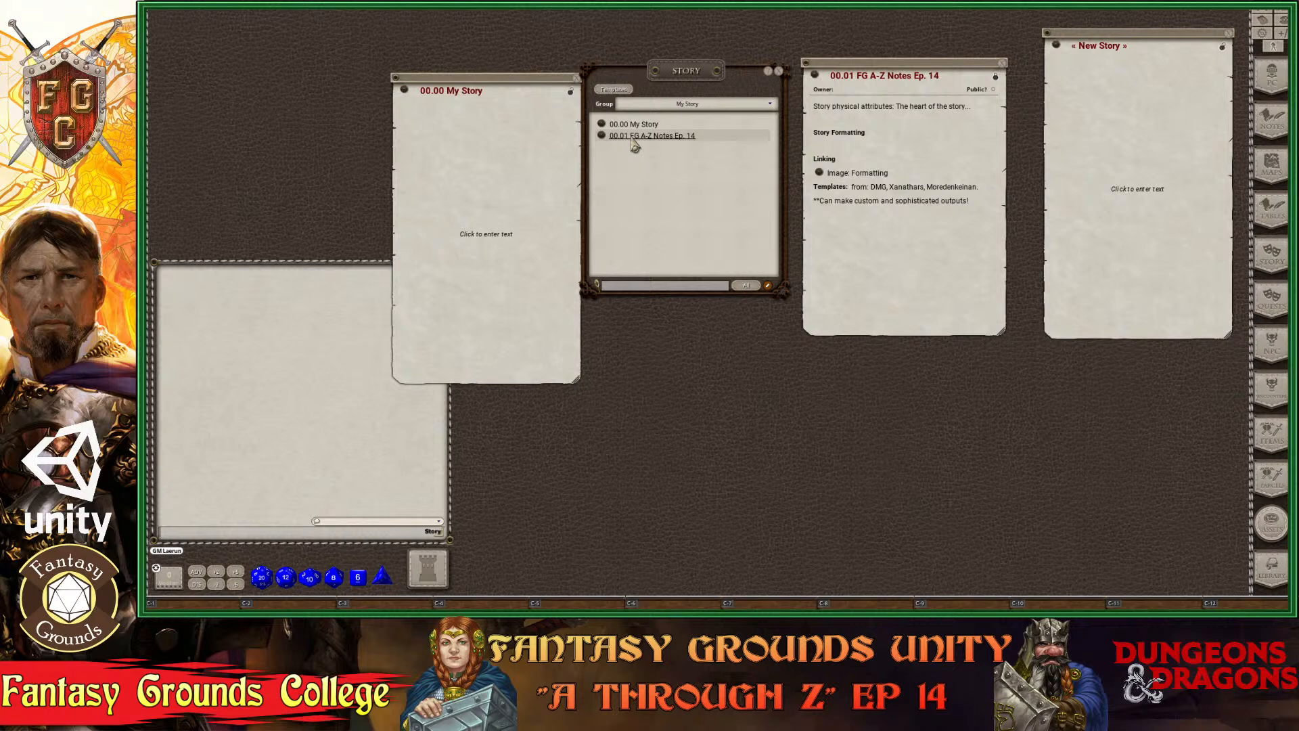
Title the open new story "00.03 Blank" and add it to the My Story group's list.
{"action": "left_click", "coordinate": [1091, 49], "text": "ctrl"}
{"action": "type", "text": "00."}
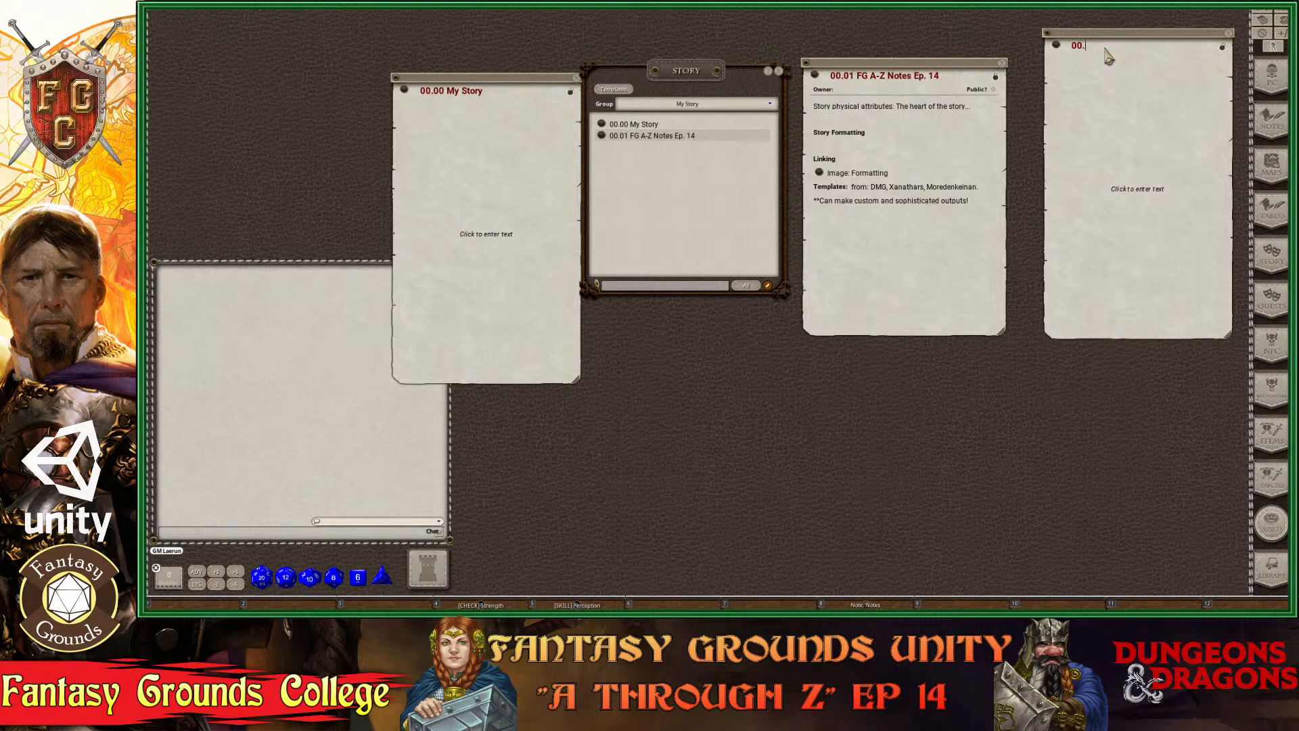
{"action": "type", "text": "03"}
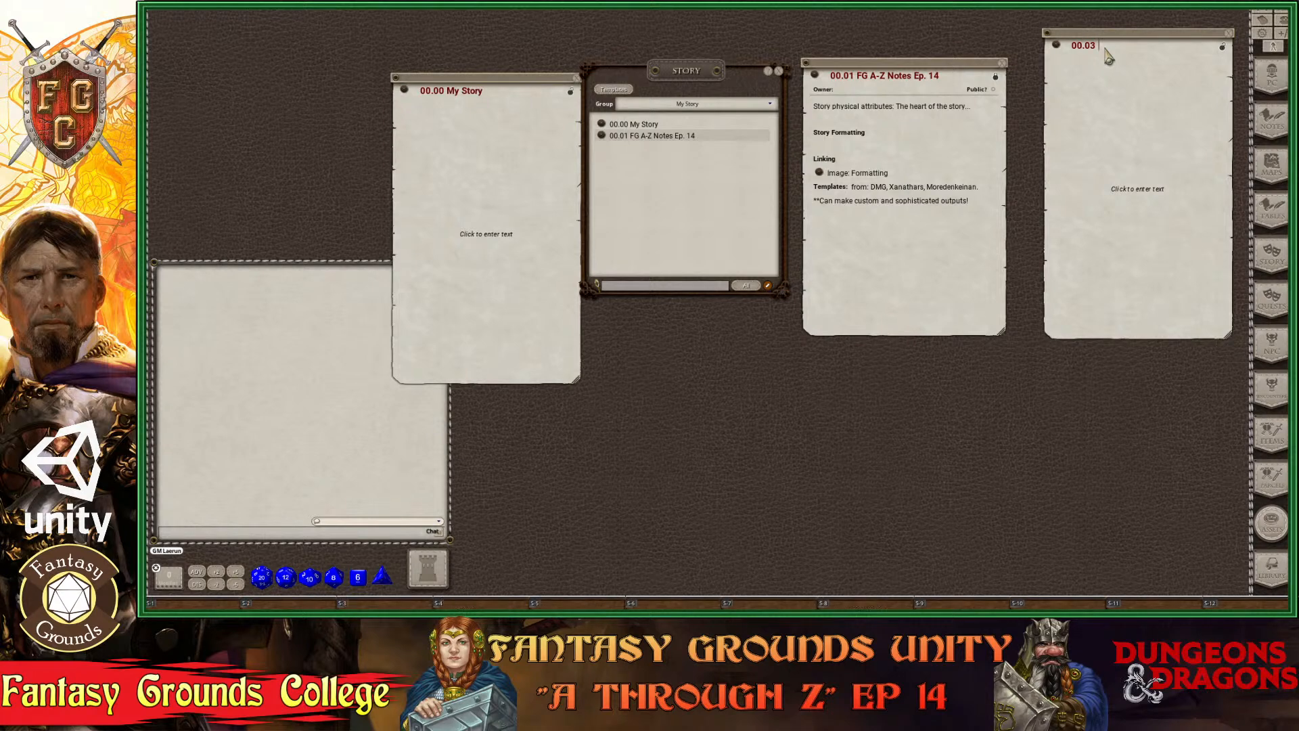
{"action": "type", "text": " Blank"}
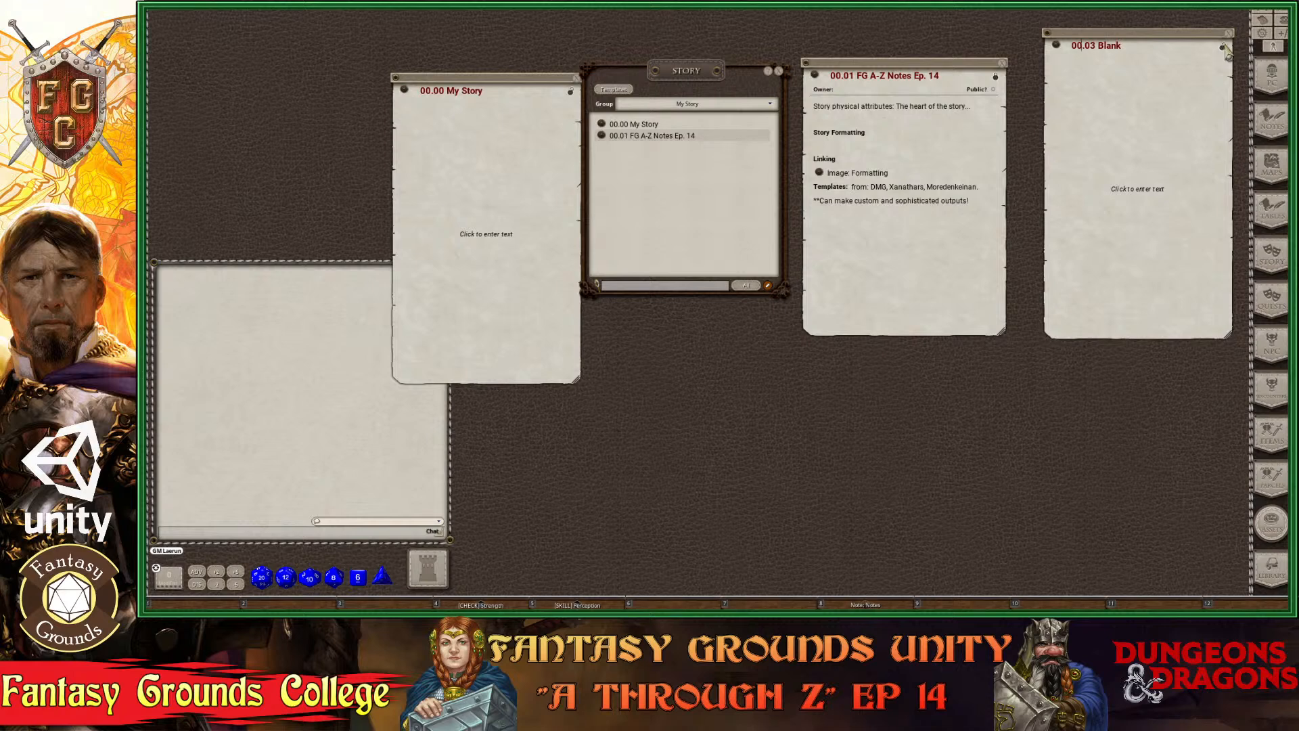
{"action": "left_click_drag", "start_coordinate": [1100, 54], "coordinate": [615, 166]}
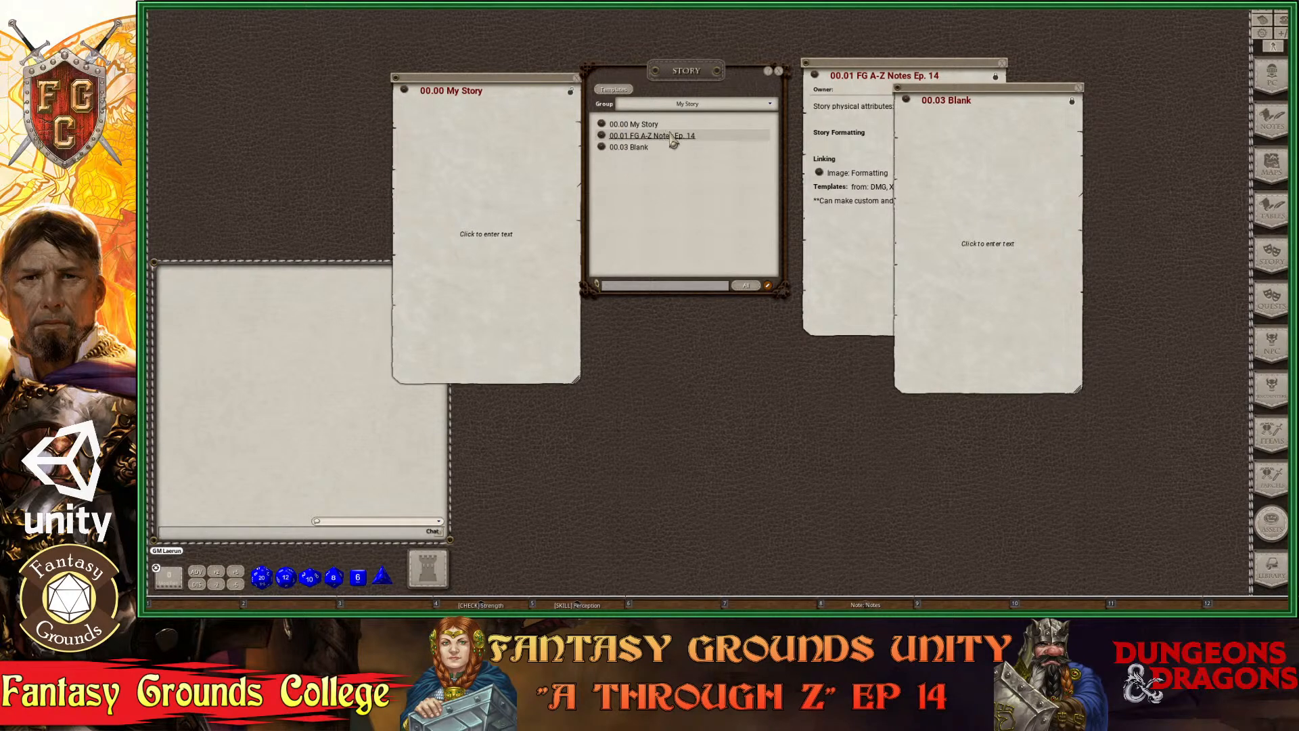
Widen and shift the 00.03 Blank window, and close it along with the 00.01 FG A-Z Notes Ep. 14 and 00.00 My Story windows.
{"action": "key", "text": "ctrl"}
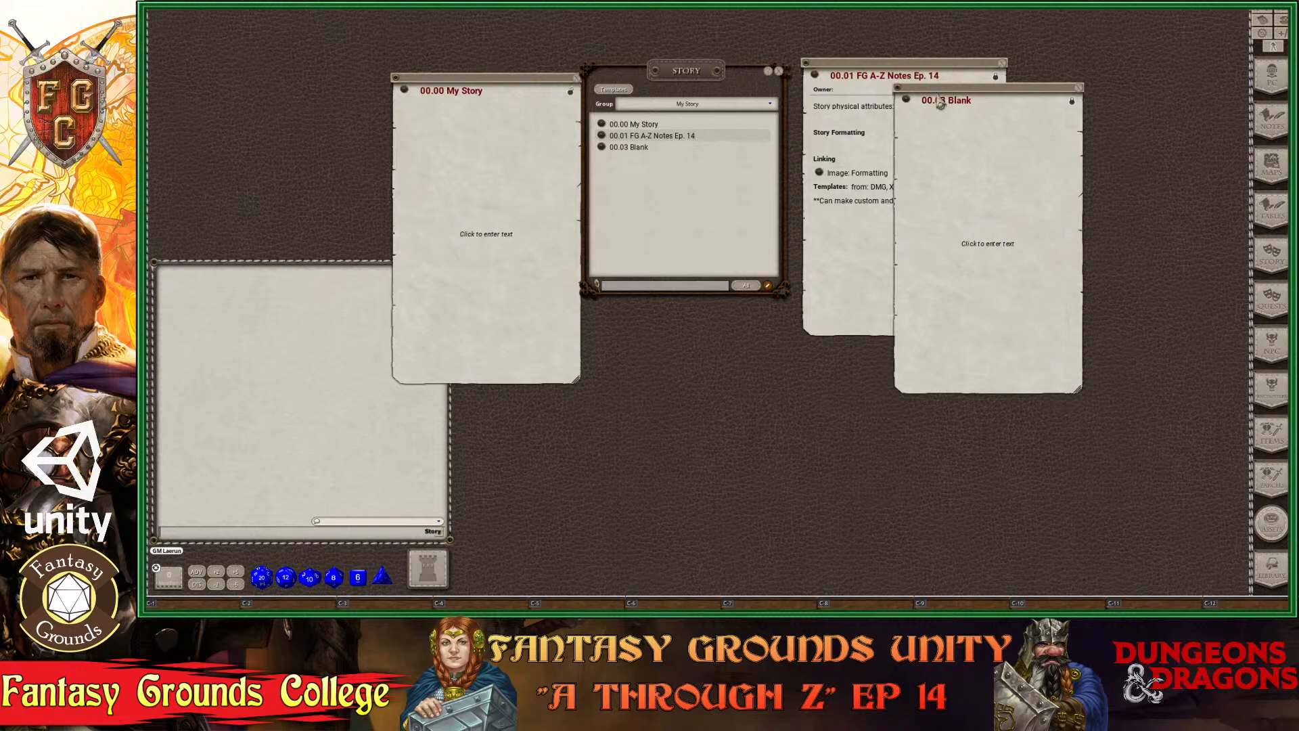
{"action": "left_click_drag", "start_coordinate": [941, 88], "coordinate": [1048, 81]}
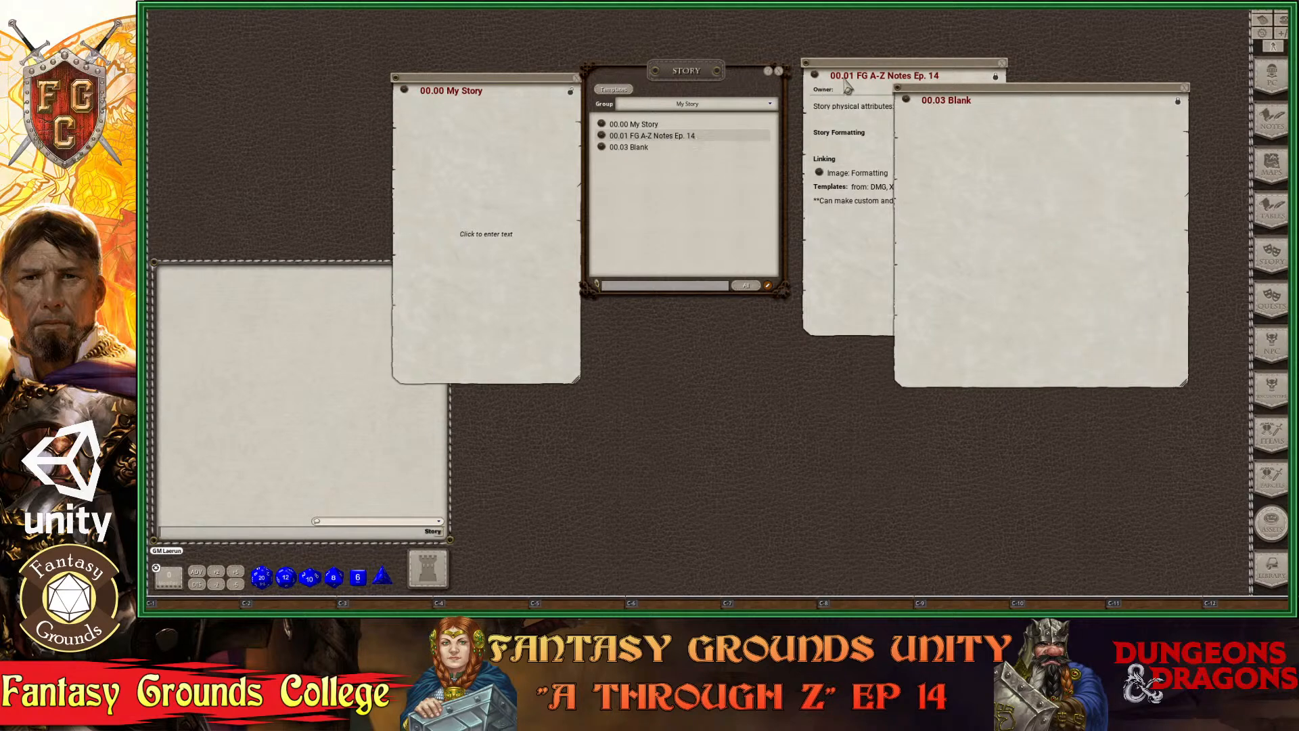
{"action": "left_click_drag", "start_coordinate": [949, 91], "coordinate": [1033, 90]}
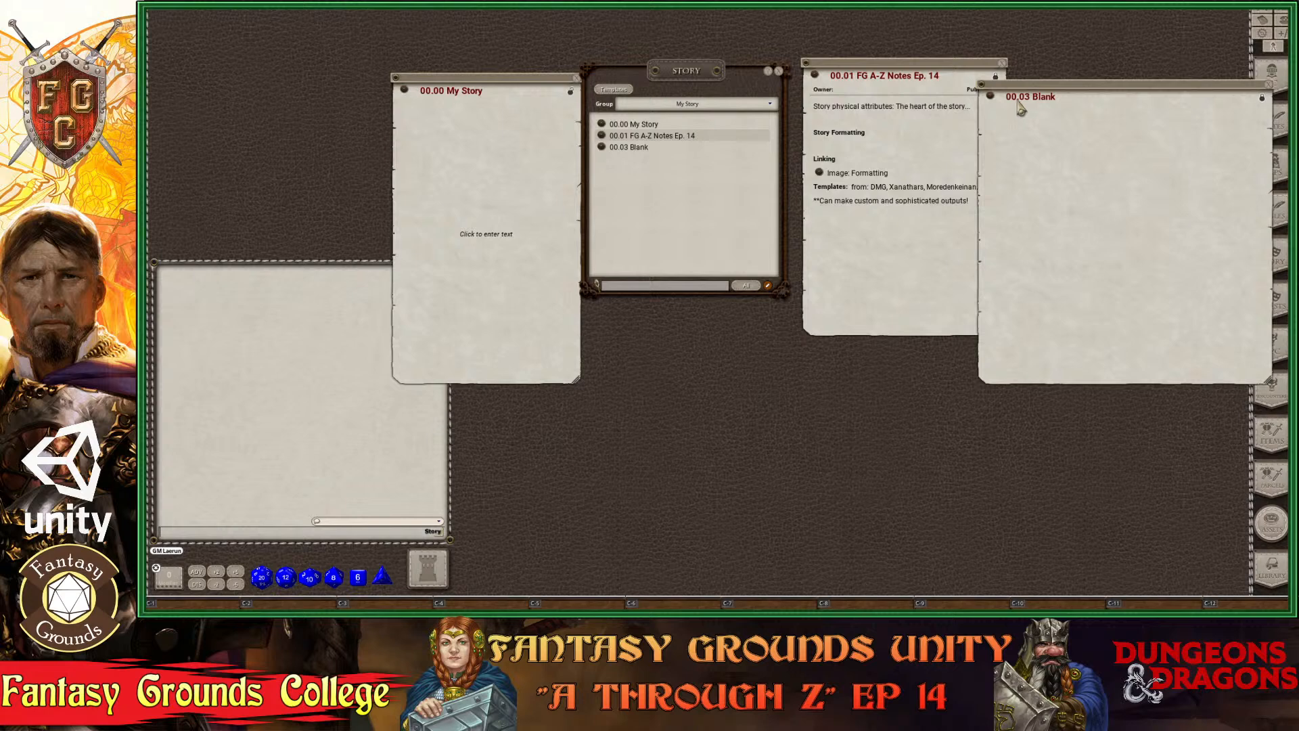
{"action": "key", "text": "ctrl"}
{"action": "key", "text": "ctrl"}
{"action": "left_click", "coordinate": [1269, 91]}
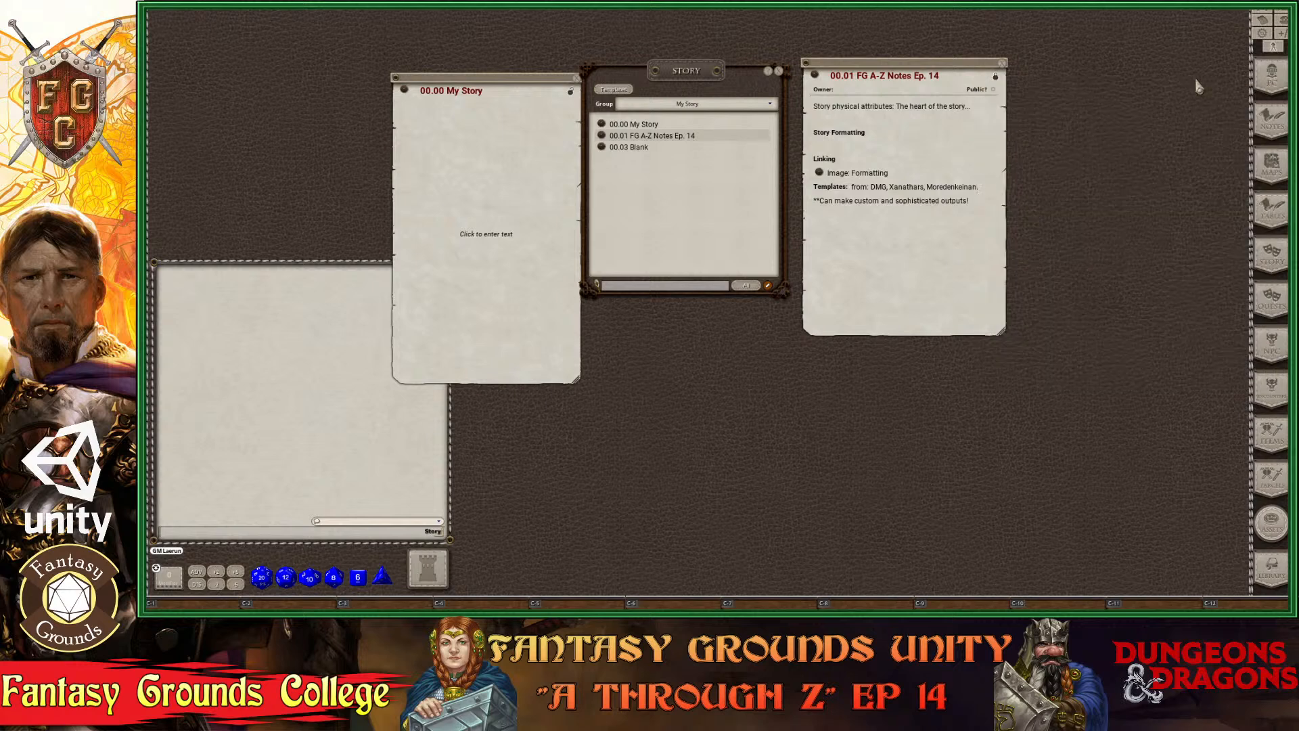
{"action": "left_click", "coordinate": [1004, 70]}
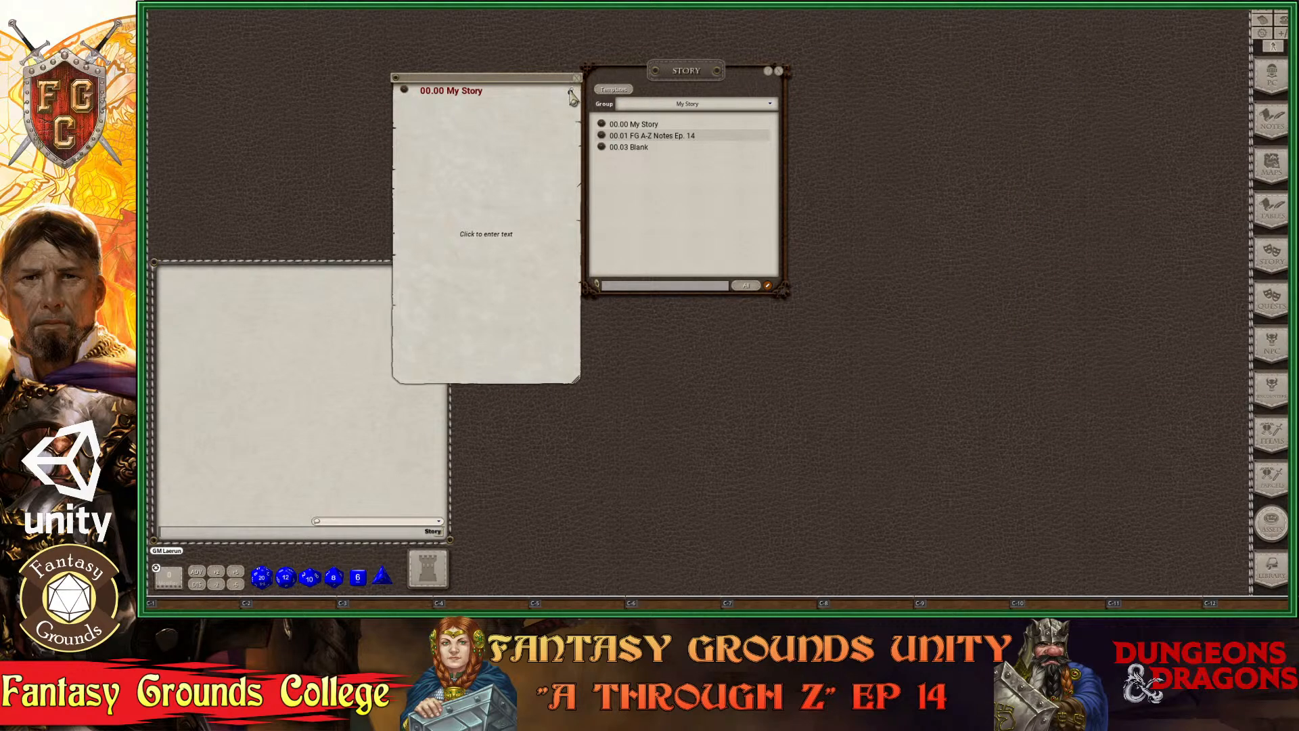
{"action": "left_click", "coordinate": [580, 90]}
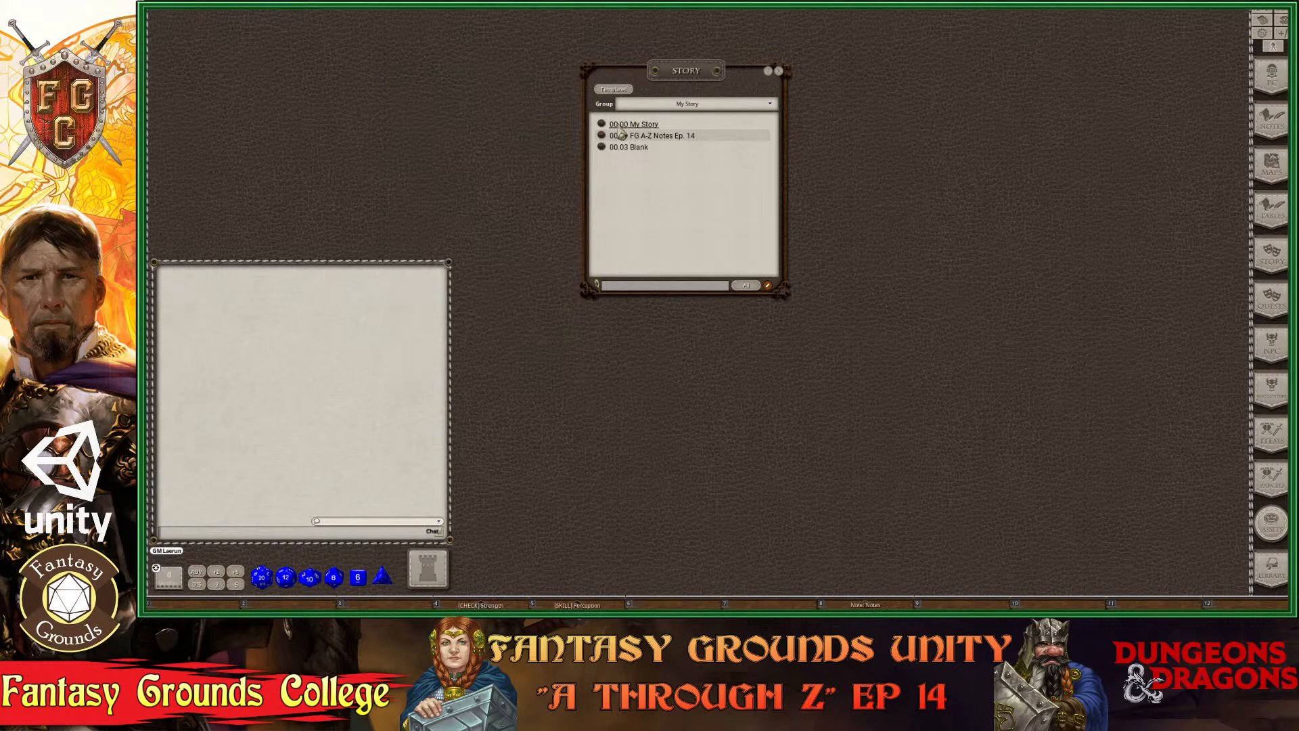
Open 00.00 My Story beside the list, page forward through the group's stories to 00.03 Blank, and close the window.
{"action": "left_click", "coordinate": [603, 124]}
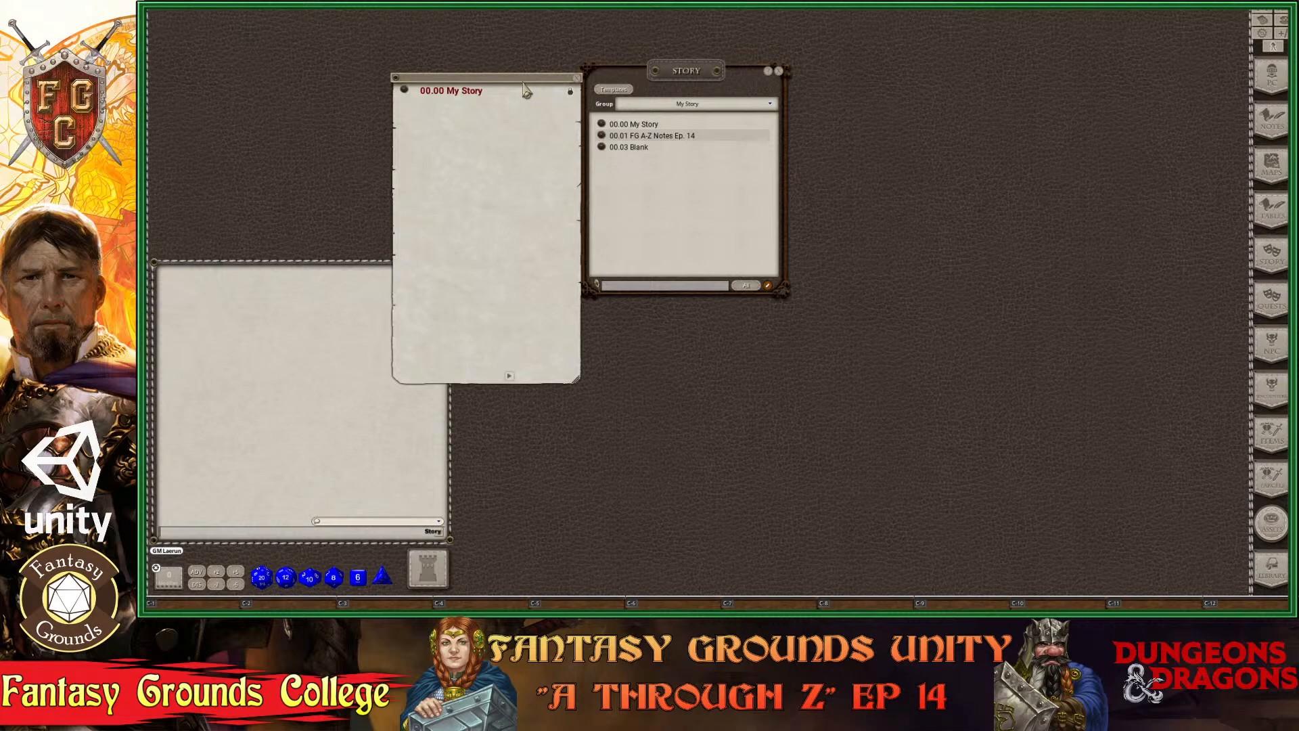
{"action": "left_click_drag", "start_coordinate": [521, 79], "coordinate": [949, 54]}
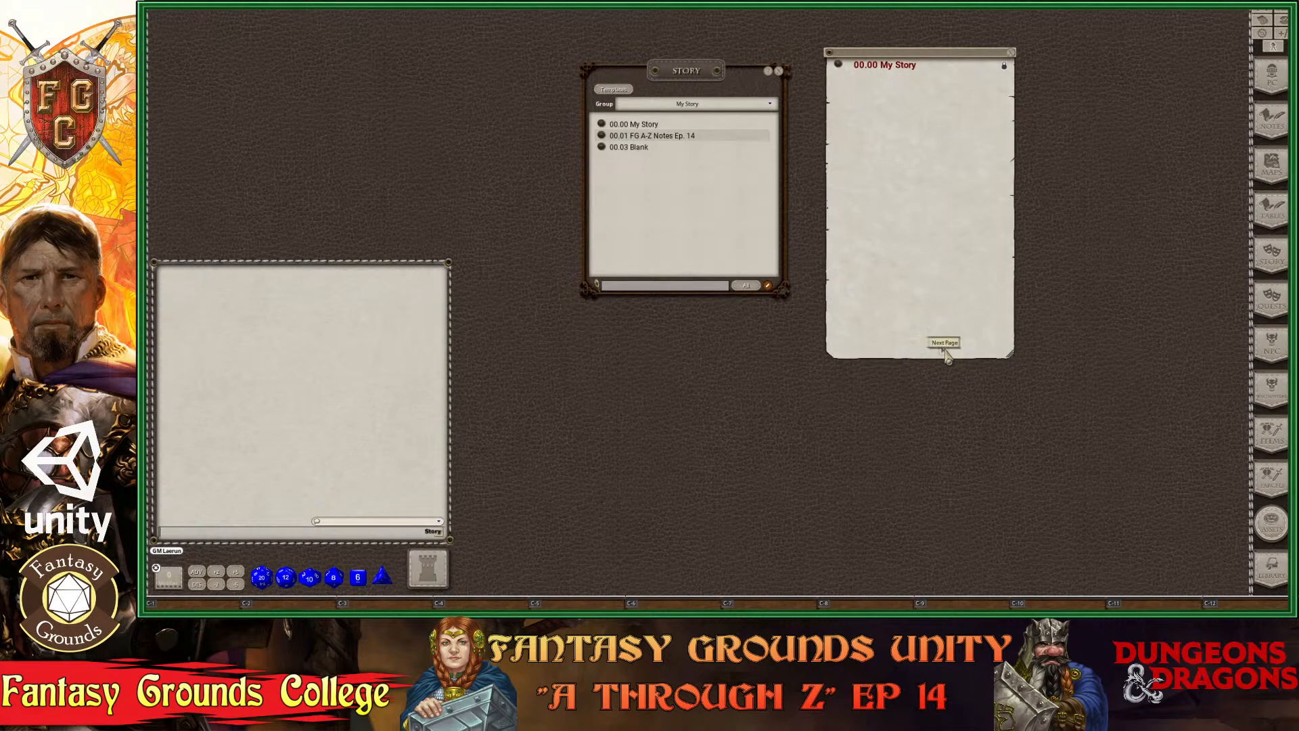
{"action": "left_click", "coordinate": [944, 351]}
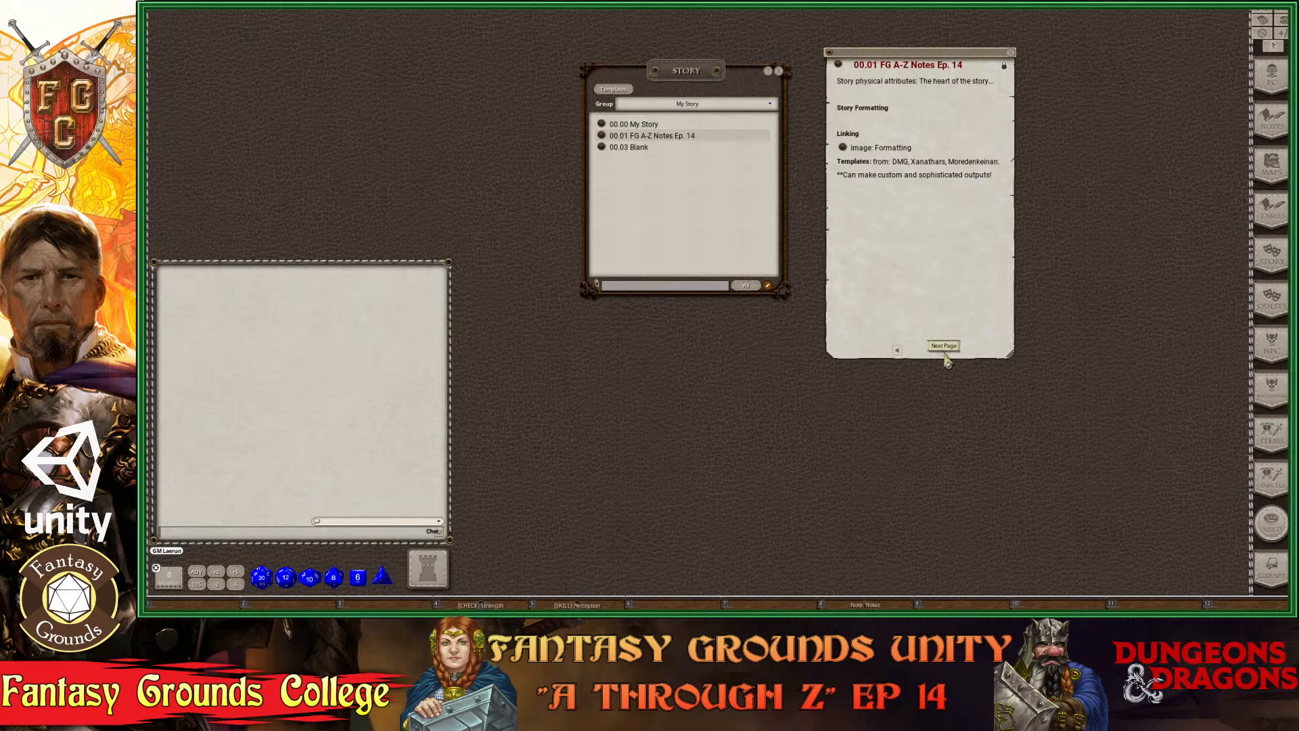
{"action": "left_click", "coordinate": [944, 351]}
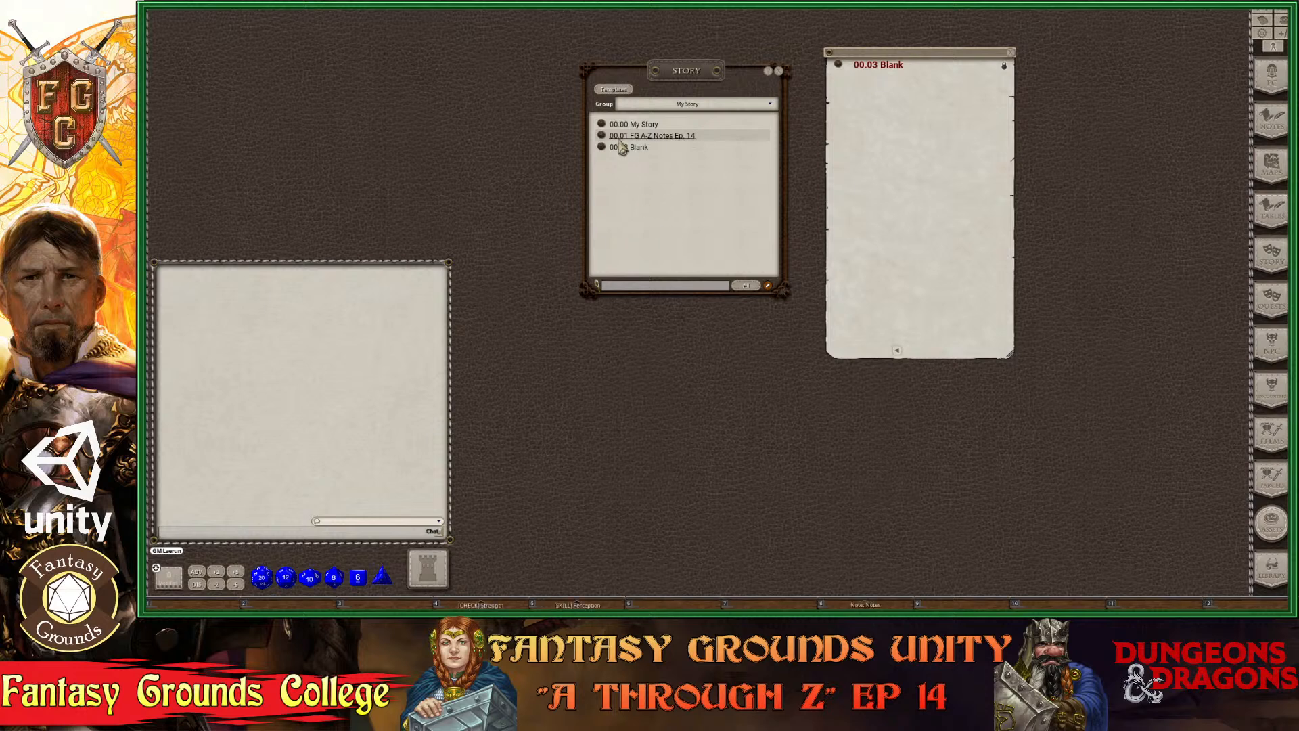
{"action": "key", "text": "ctrl"}
{"action": "key", "text": "ctrl"}
{"action": "key", "text": "ctrl"}
{"action": "left_click", "coordinate": [1013, 54]}
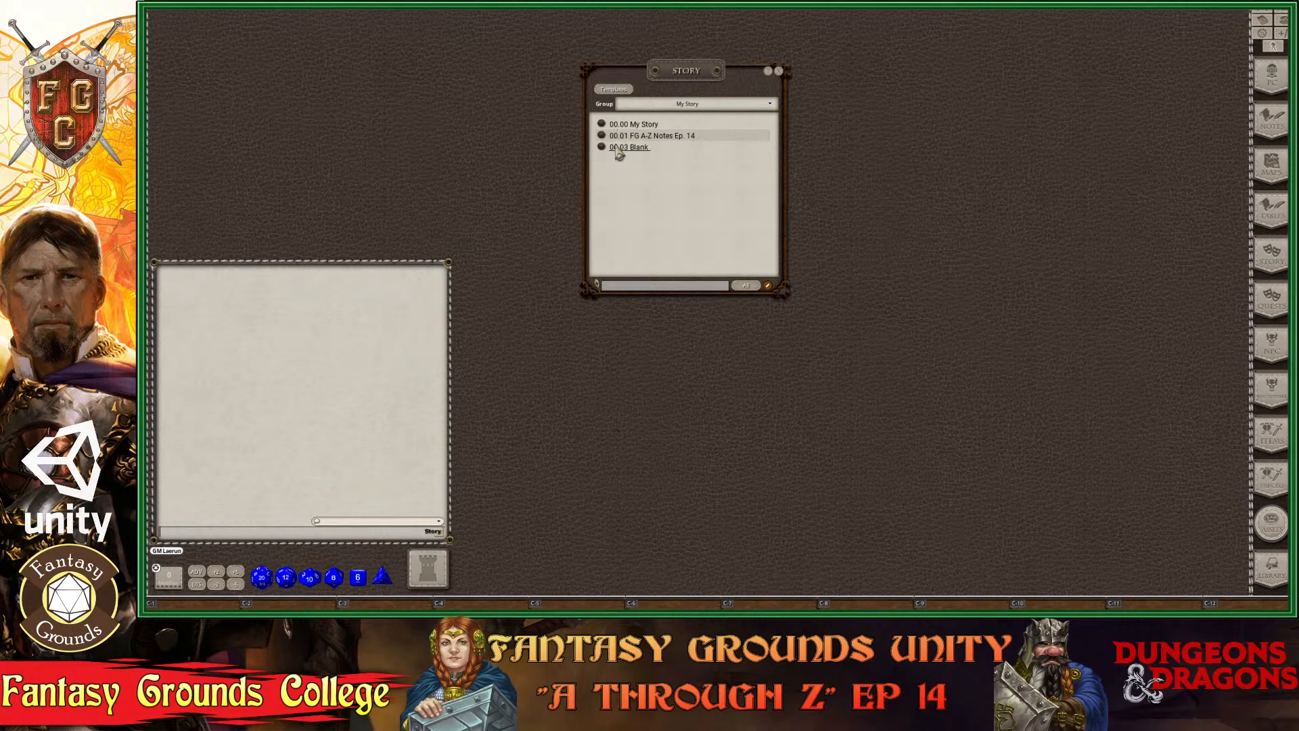
Create a new story in the My Story group, place it beside the Story list, and title it "Chapter 1".
{"action": "left_click", "coordinate": [770, 285]}
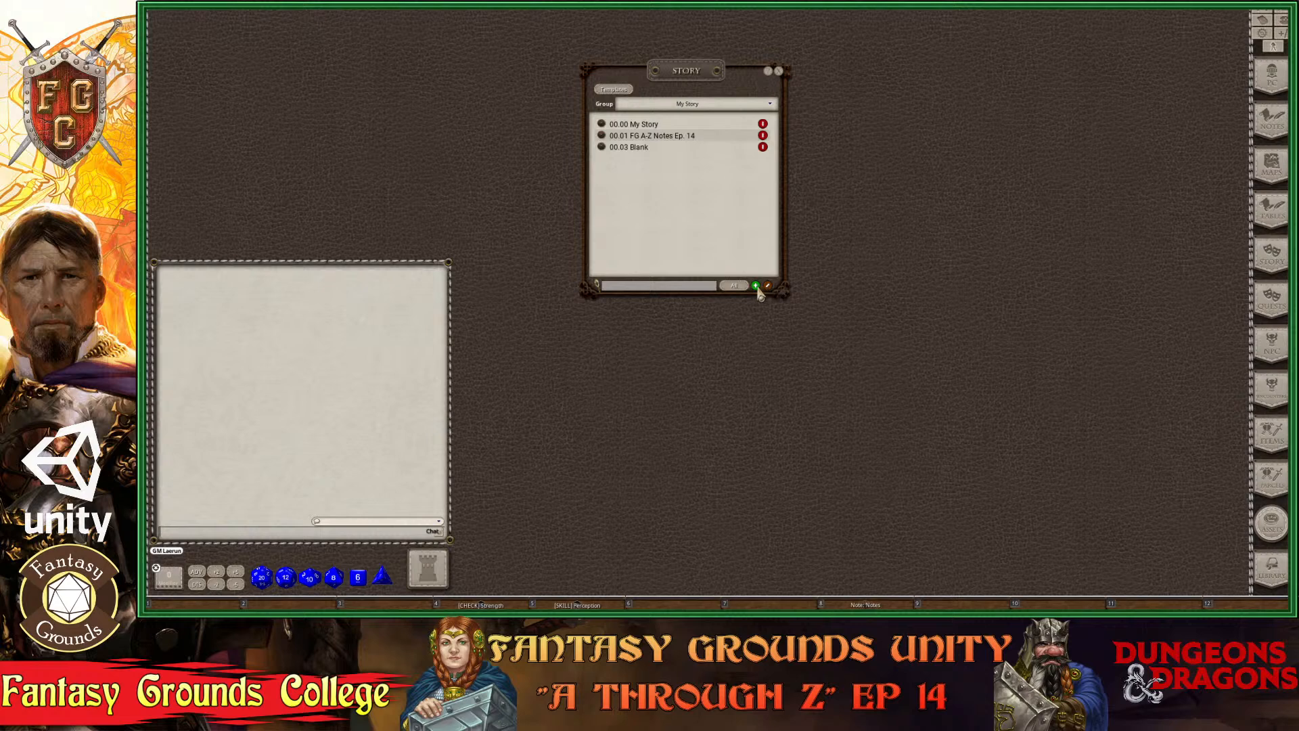
{"action": "left_click", "coordinate": [756, 286]}
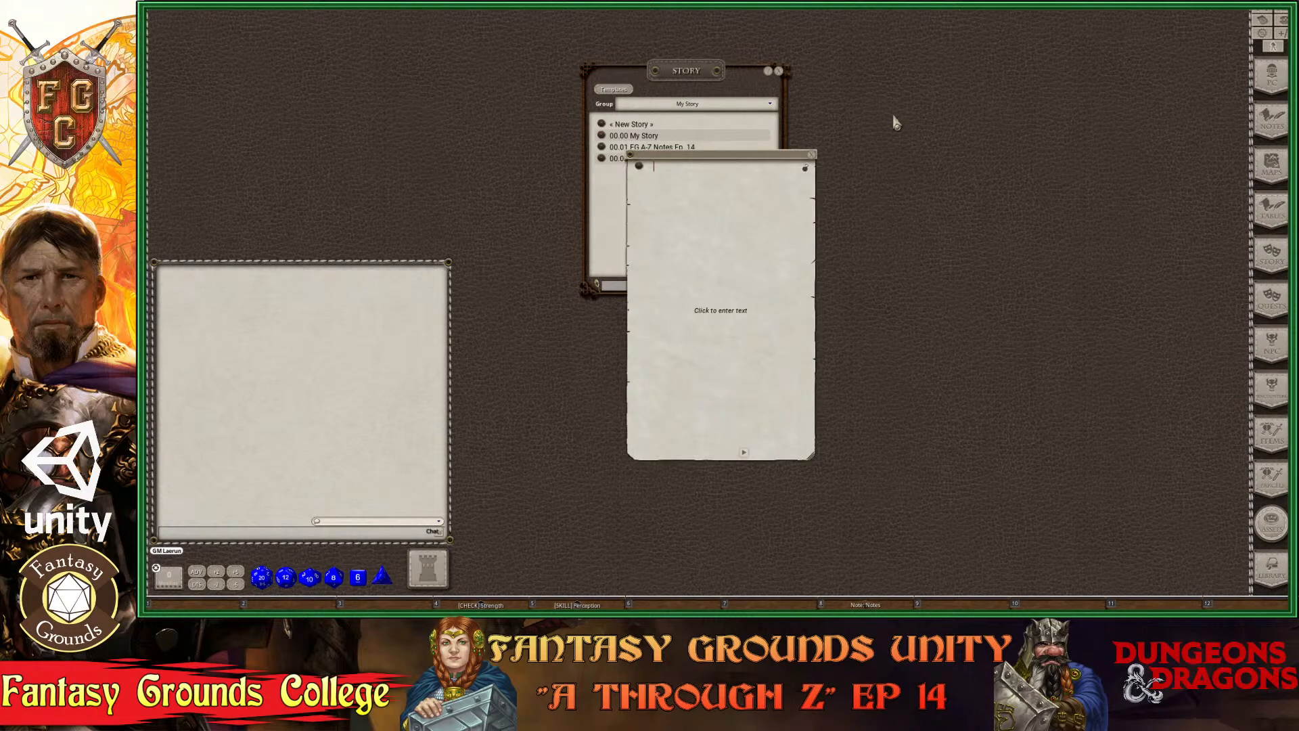
{"action": "left_click_drag", "start_coordinate": [733, 158], "coordinate": [933, 74]}
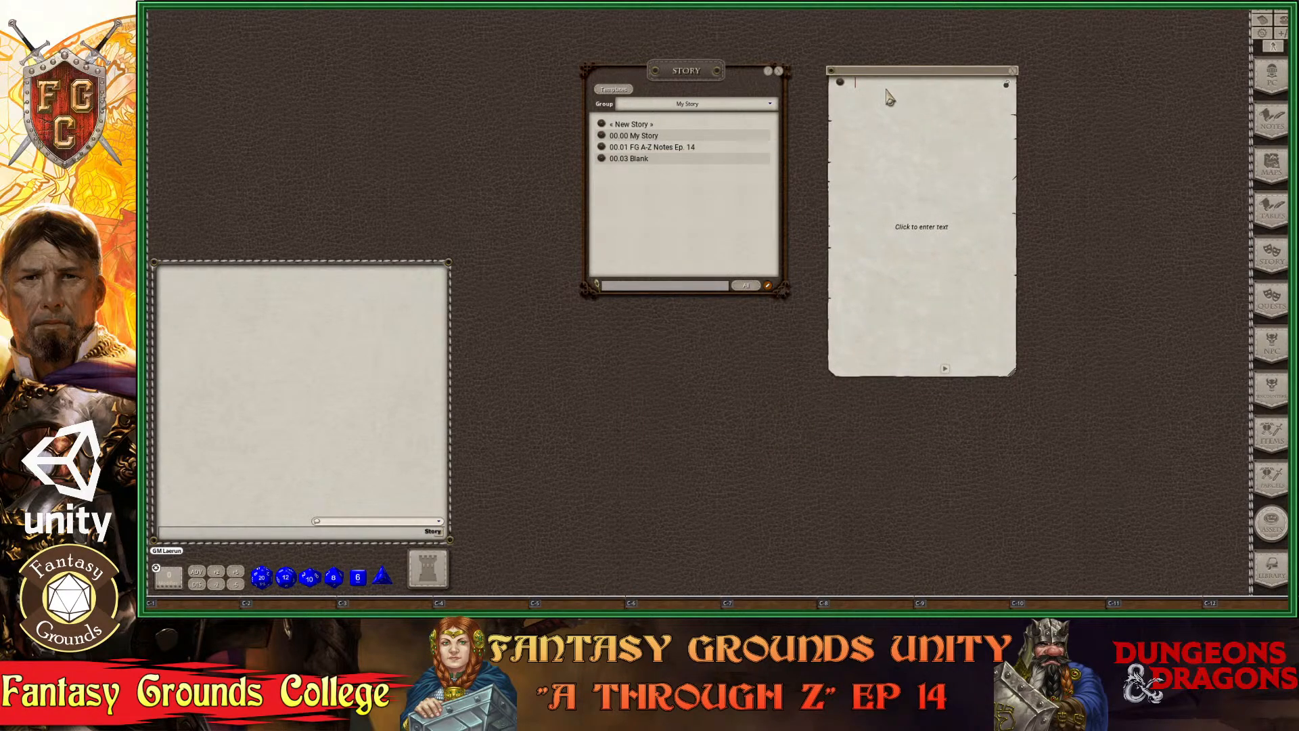
{"action": "type", "text": "Chapter 1"}
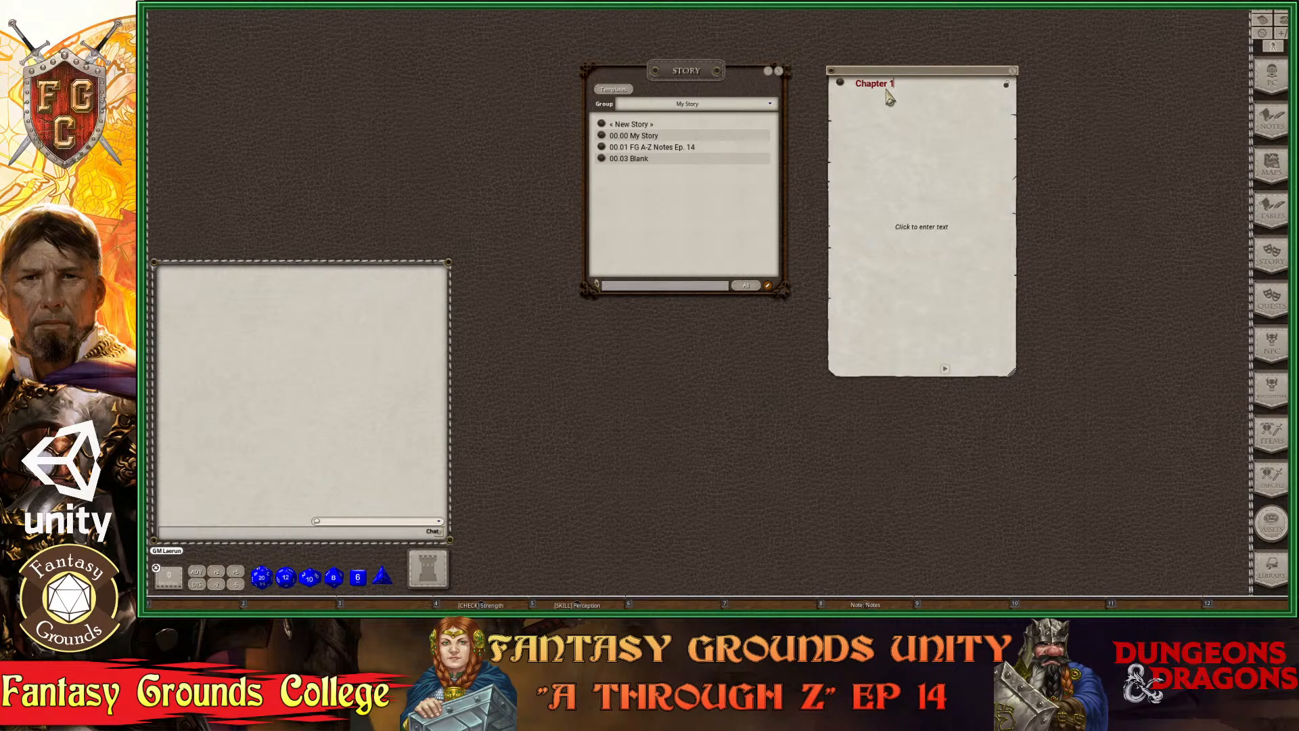
Prefix the Chapter 1 title with "01.00", drop the story's link onto the Story list, and lock and close the story.
{"action": "key", "text": "ctrl"}
{"action": "type", "text": "1.00"}
{"action": "left_click_drag", "start_coordinate": [842, 87], "coordinate": [632, 196]}
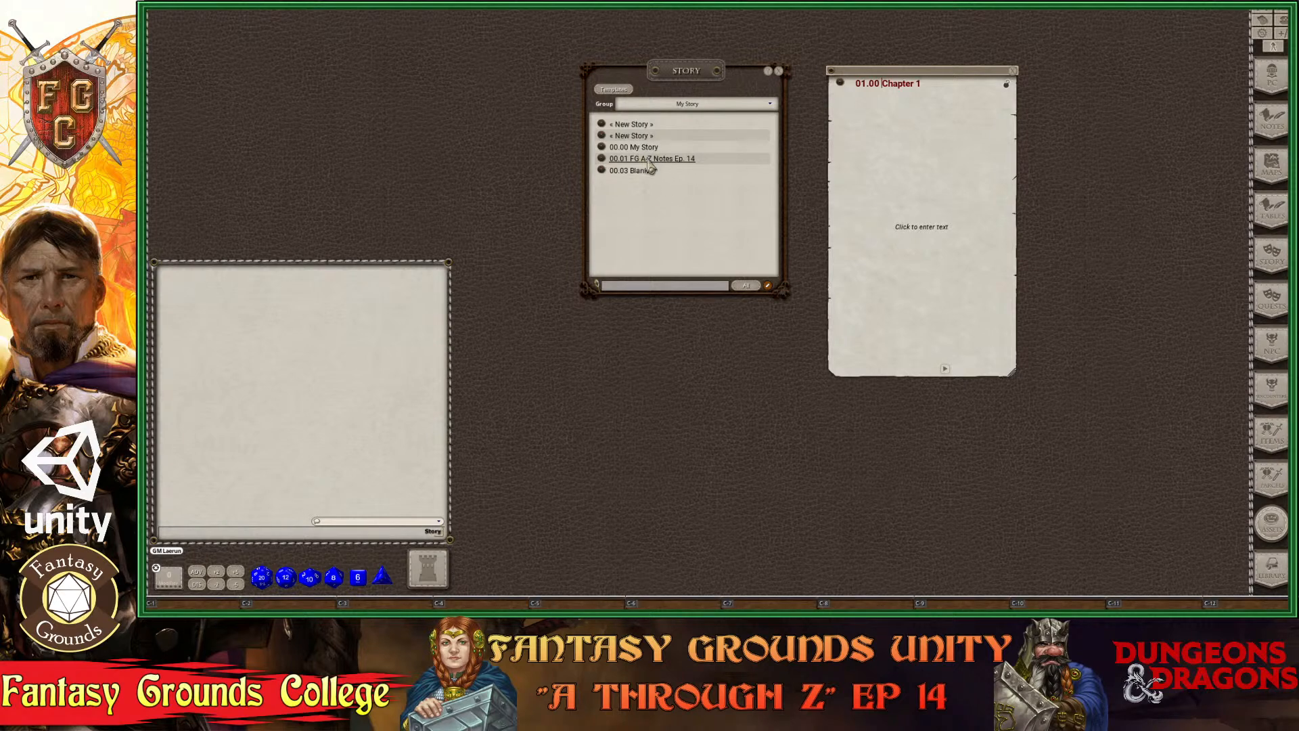
{"action": "left_click", "coordinate": [1006, 84]}
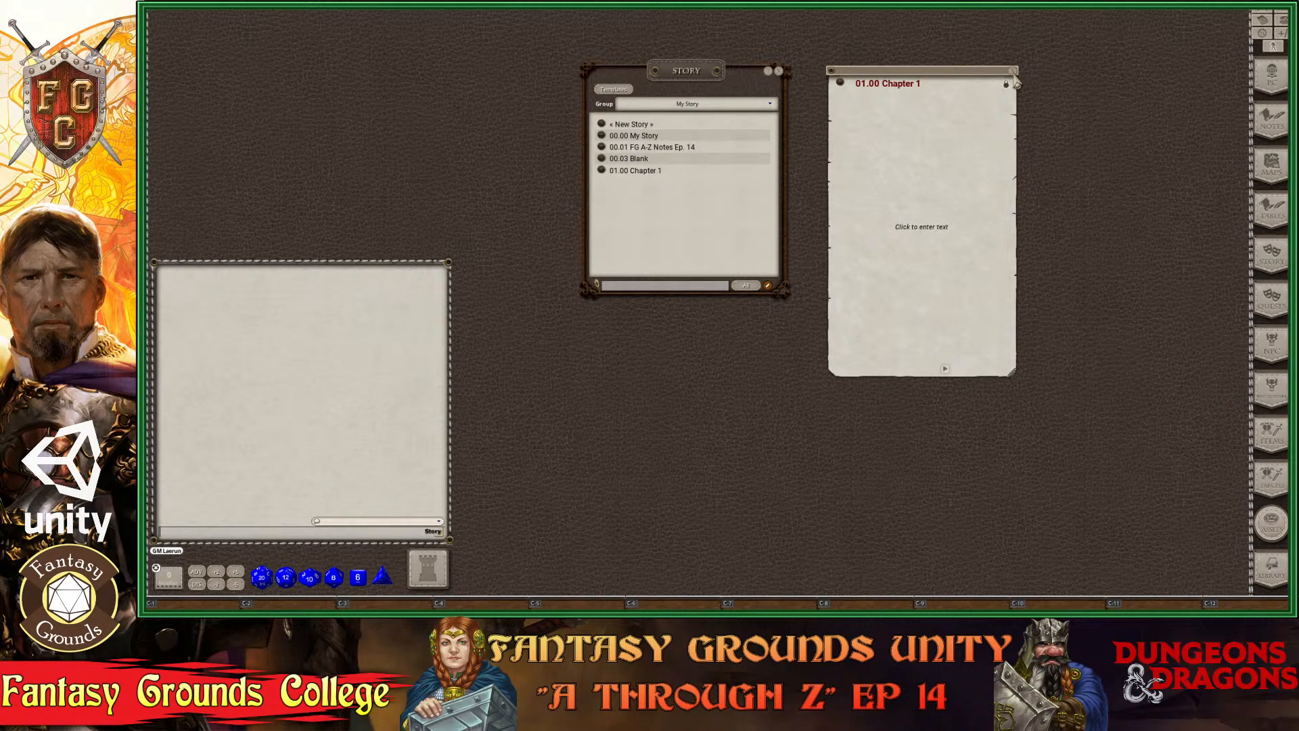
{"action": "left_click", "coordinate": [1016, 81]}
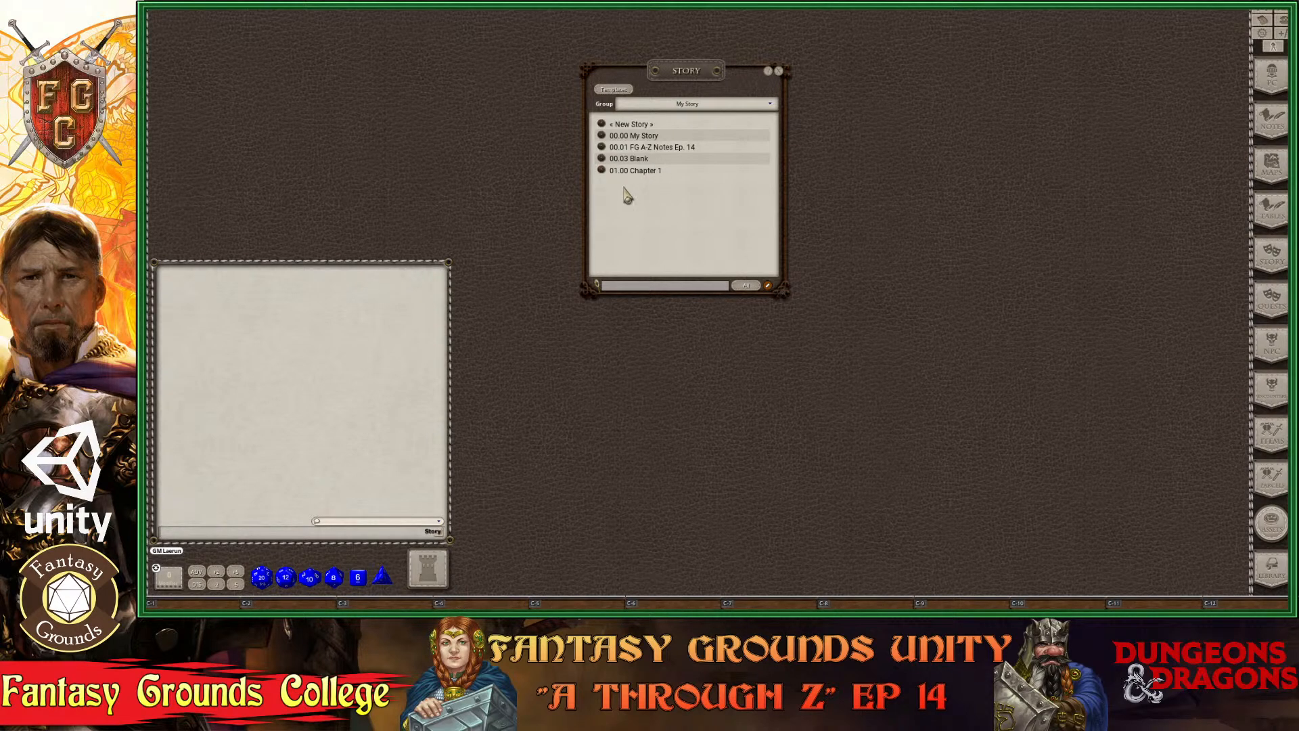
Open the untitled New Story entry, retitle it "02.00 Chapter 2", and lock and close it.
{"action": "left_click", "coordinate": [603, 125]}
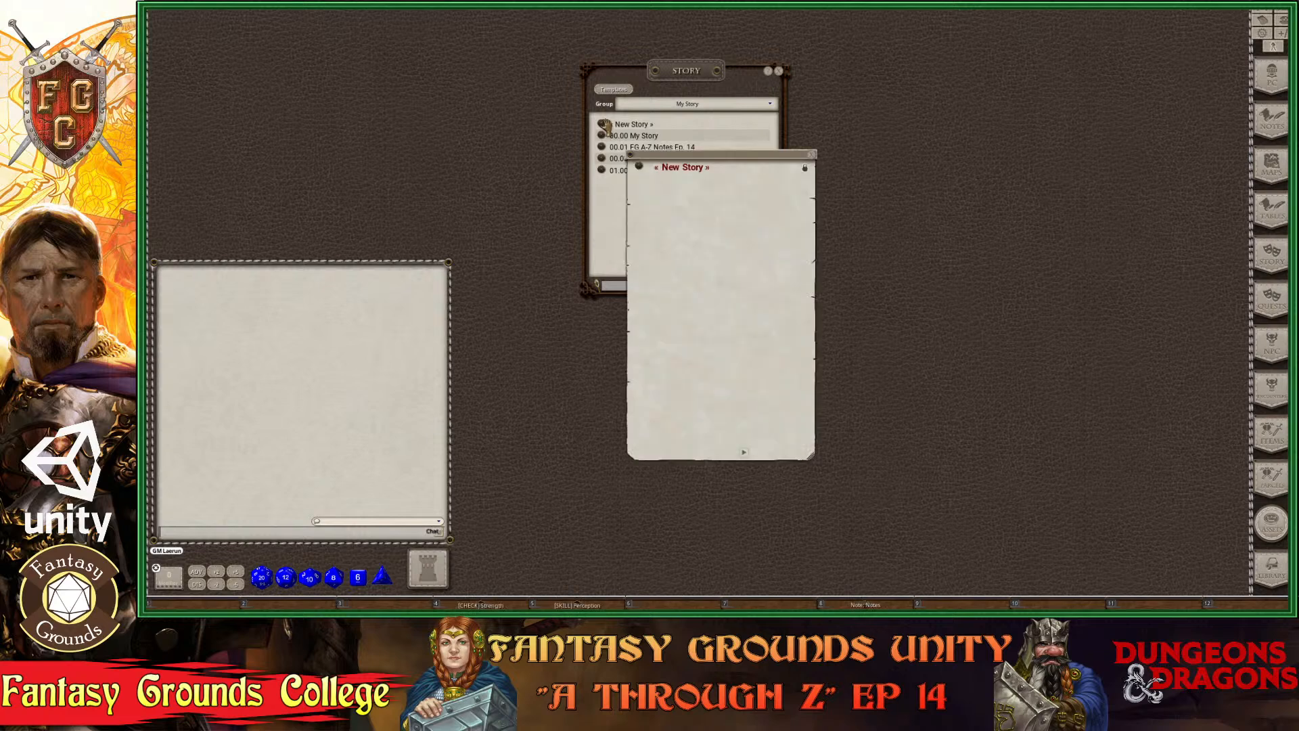
{"action": "left_click_drag", "start_coordinate": [749, 157], "coordinate": [952, 98]}
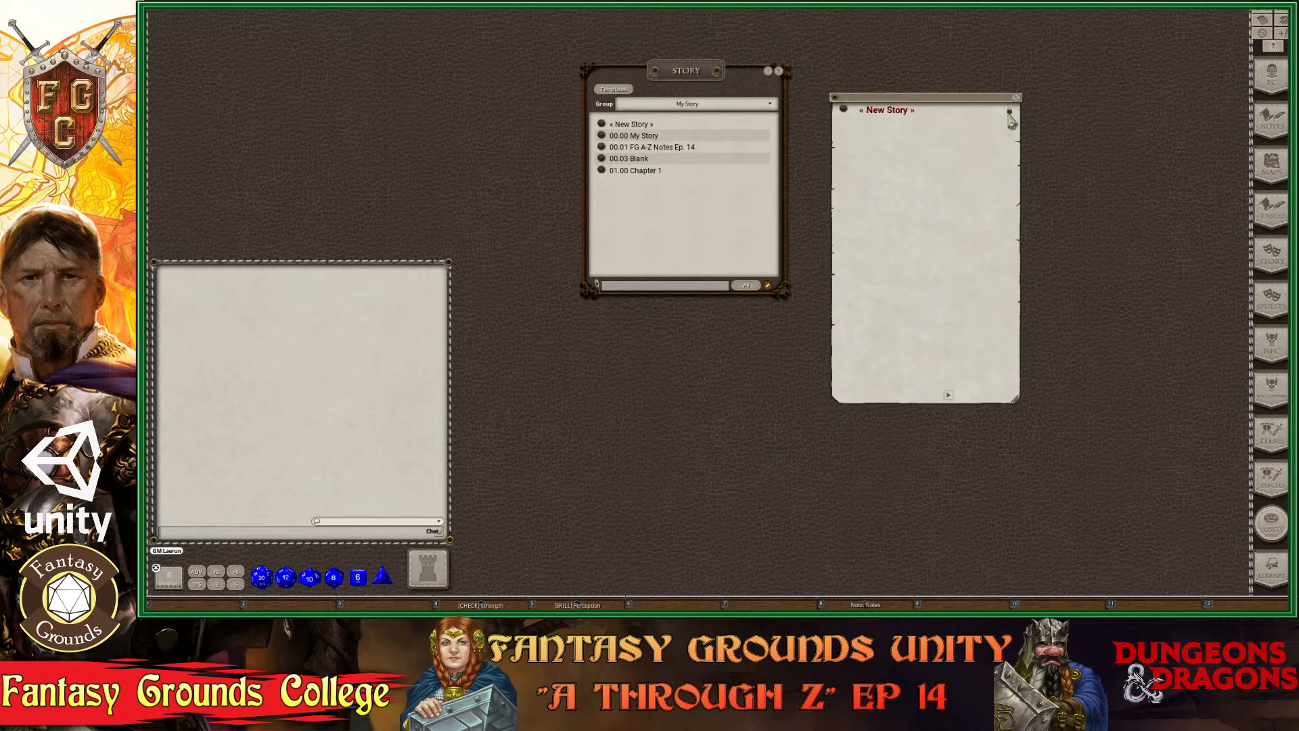
{"action": "key", "text": "ctrl"}
{"action": "left_click", "coordinate": [894, 111], "text": "ctrl"}
{"action": "type", "text": "Ca"}
{"action": "type", "text": "2.00 Chapter 2"}
{"action": "left_click", "coordinate": [1009, 110]}
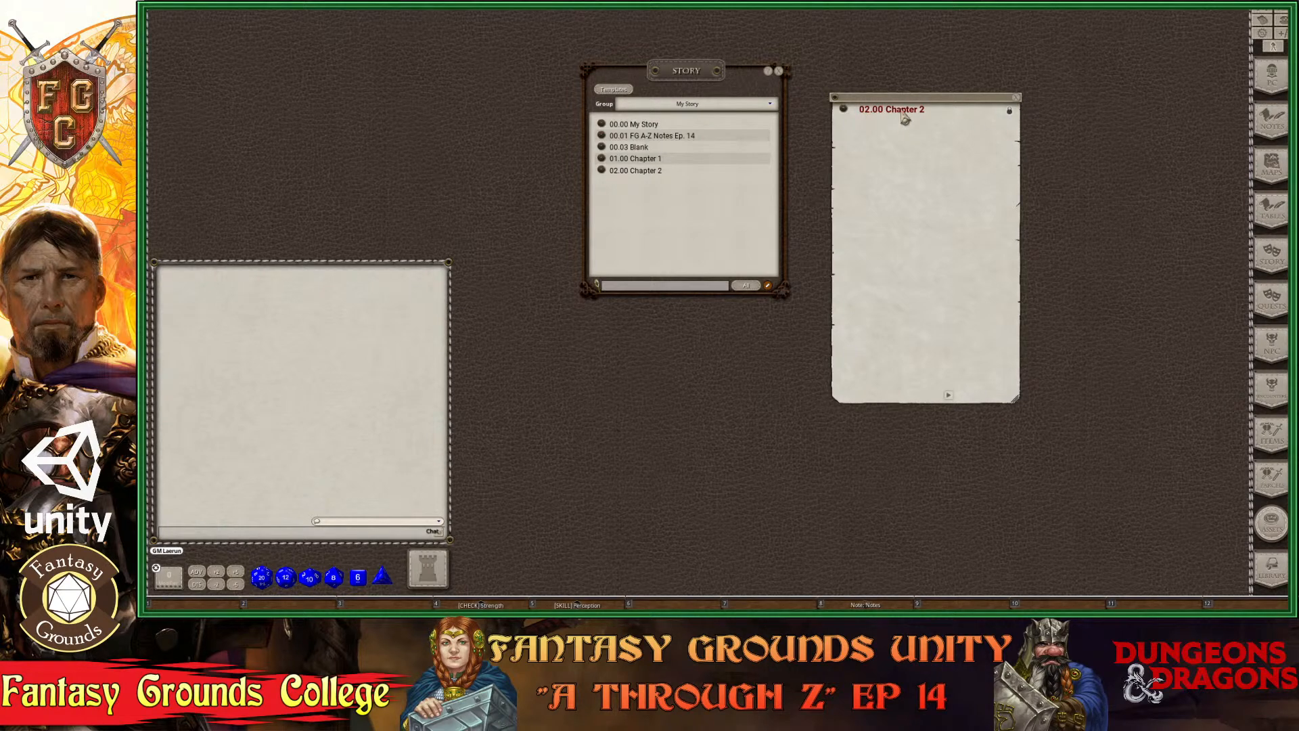
{"action": "left_click", "coordinate": [1018, 108]}
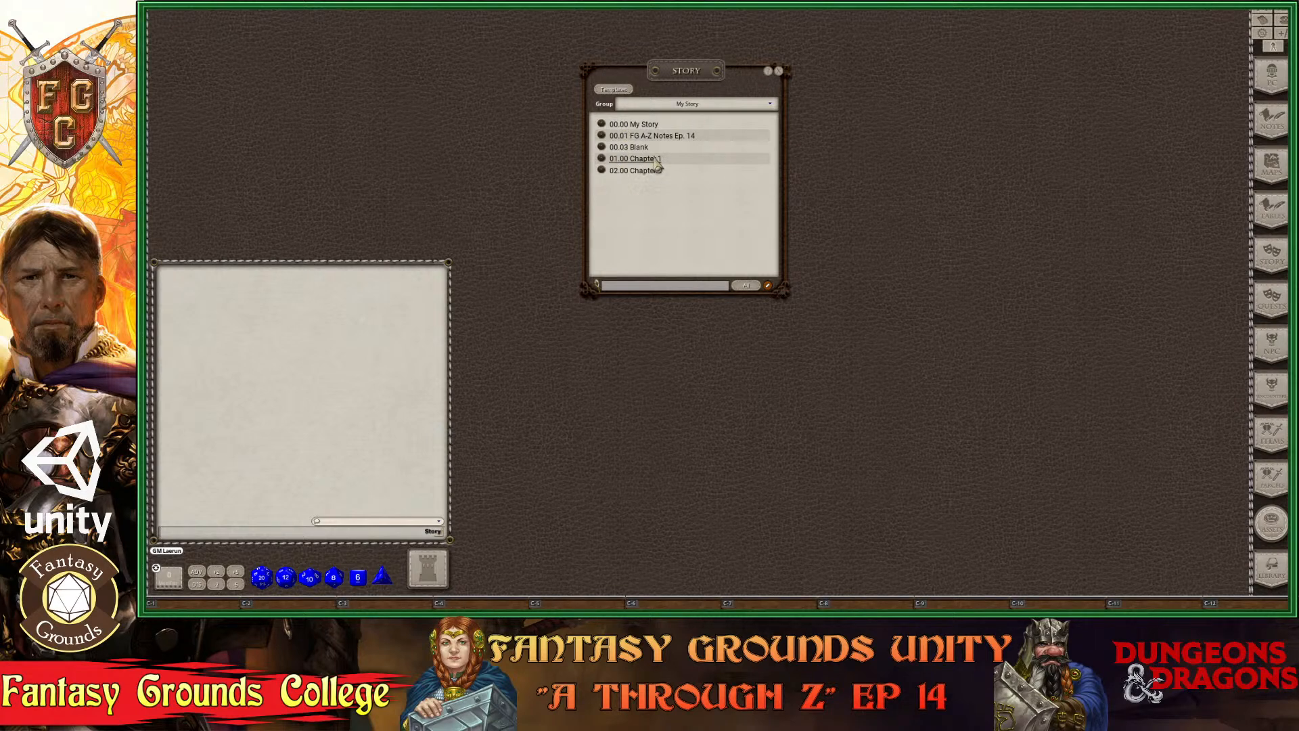
Open 01.00 Chapter 1 and create another new story in the My Story group, placed next to it.
{"action": "left_click", "coordinate": [602, 159]}
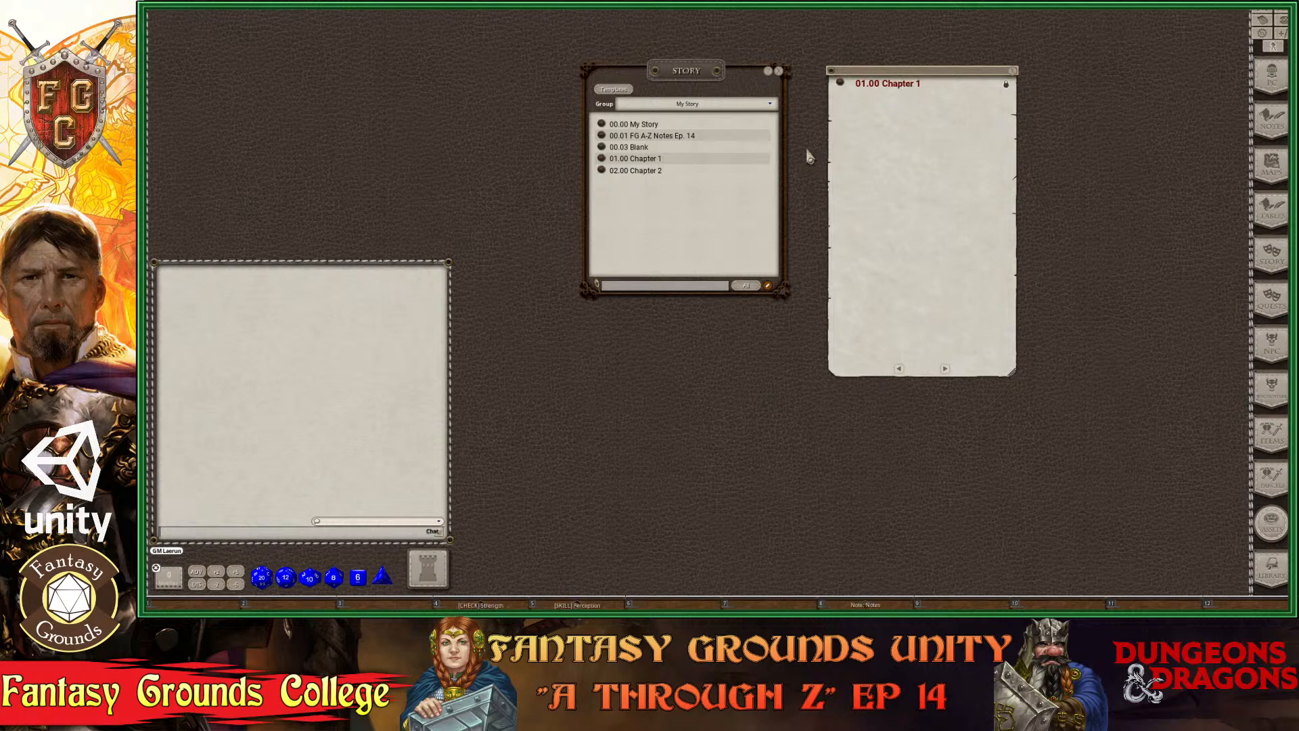
{"action": "left_click", "coordinate": [767, 285]}
{"action": "left_click", "coordinate": [755, 285]}
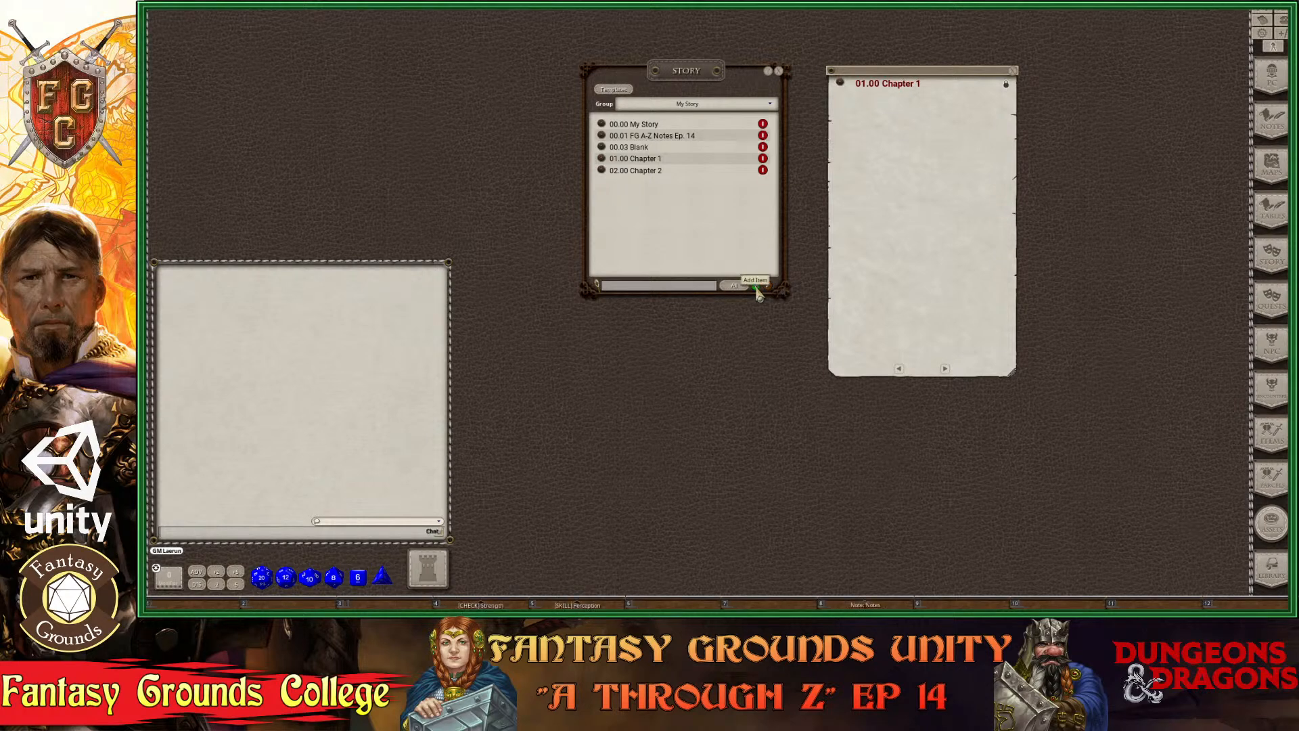
{"action": "left_click_drag", "start_coordinate": [716, 153], "coordinate": [1146, 78]}
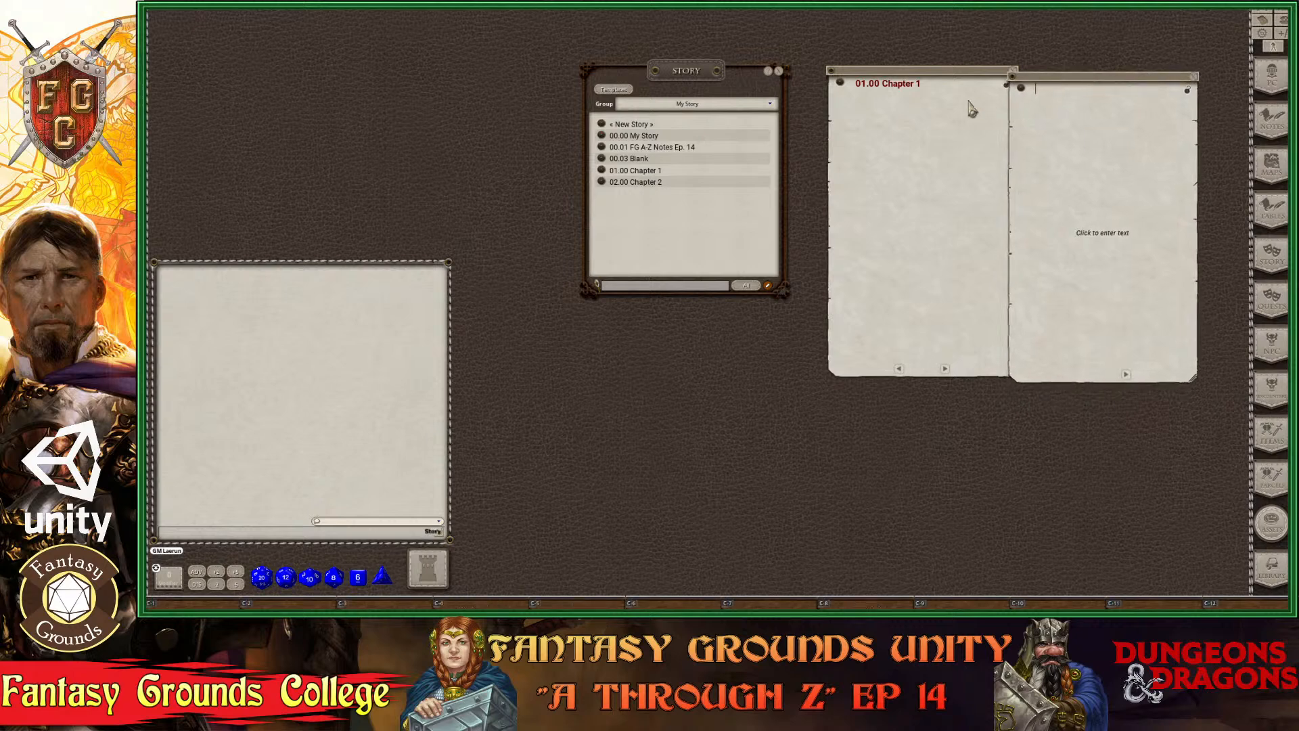
Copy the 01.00 Chapter 1 title into the new story, renumber it as "01.01 Chapter 1", and close both stories.
{"action": "left_click_drag", "start_coordinate": [943, 84], "coordinate": [856, 87]}
{"action": "key", "text": "ctrl+c"}
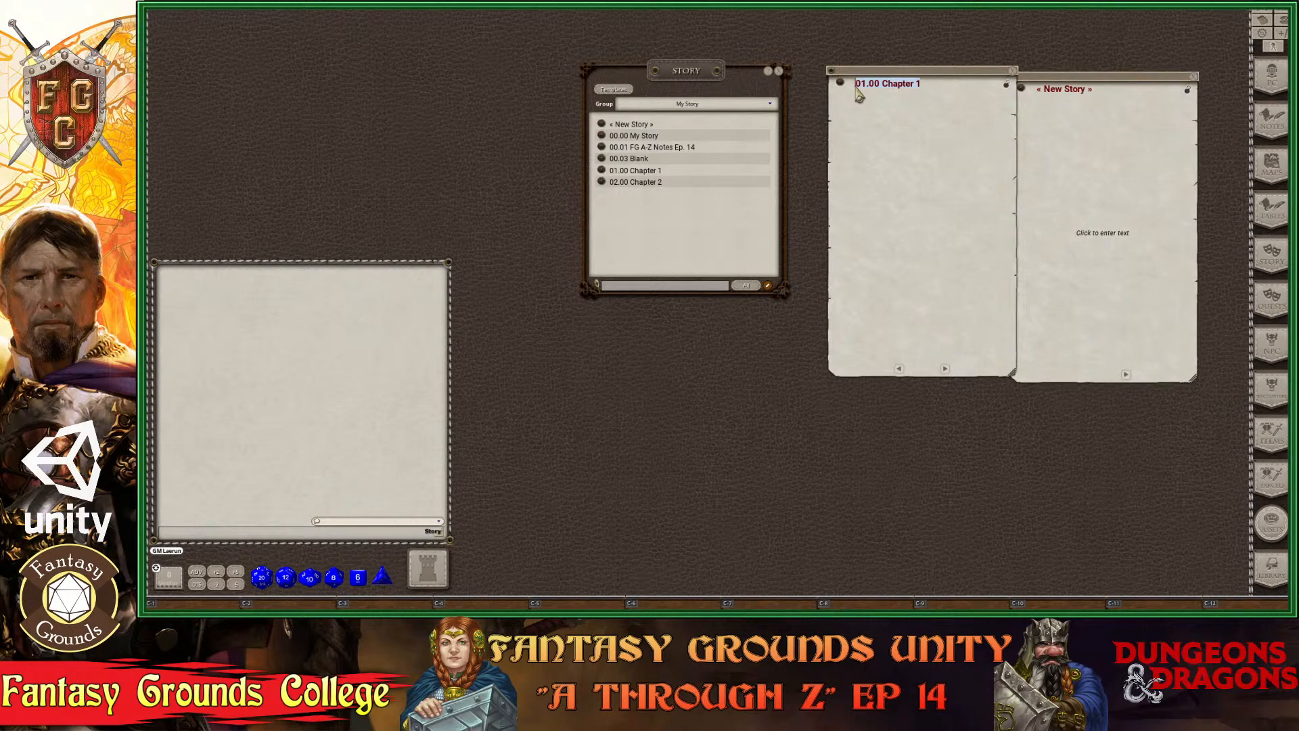
{"action": "left_click", "coordinate": [1083, 94]}
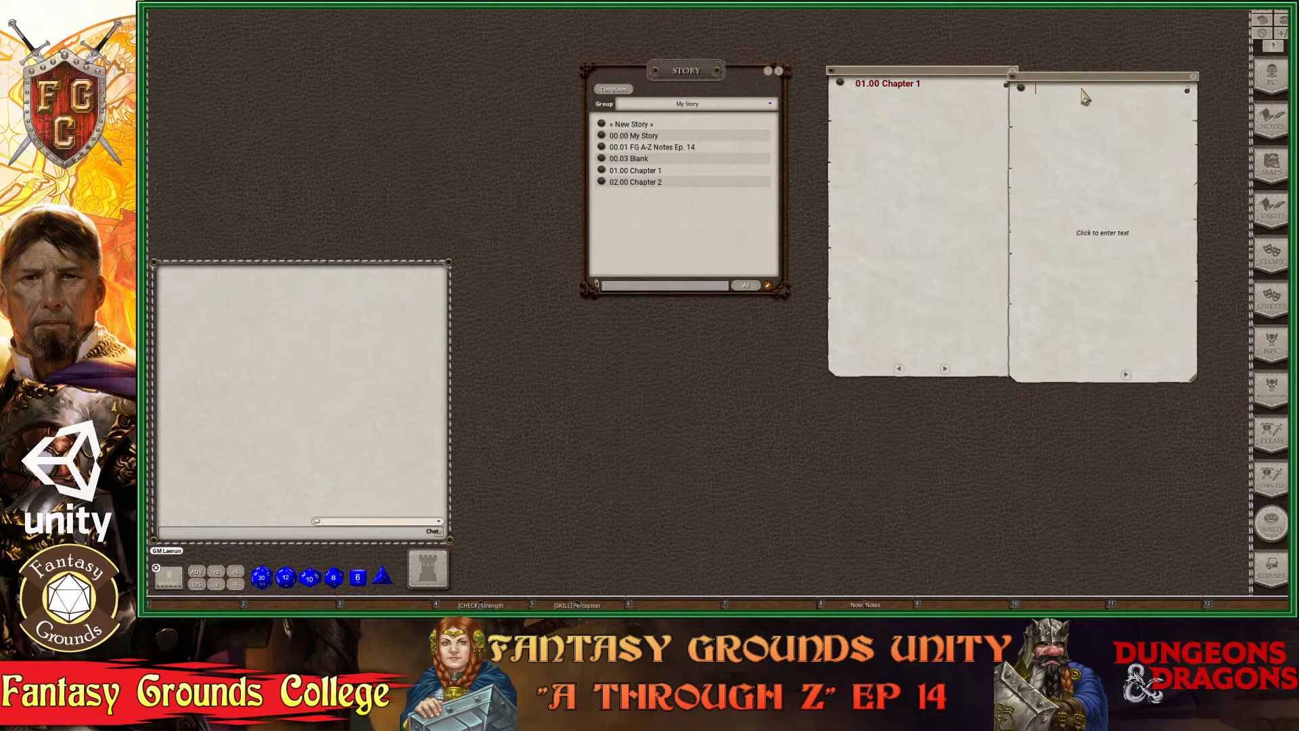
{"action": "key", "text": "ctrl+v"}
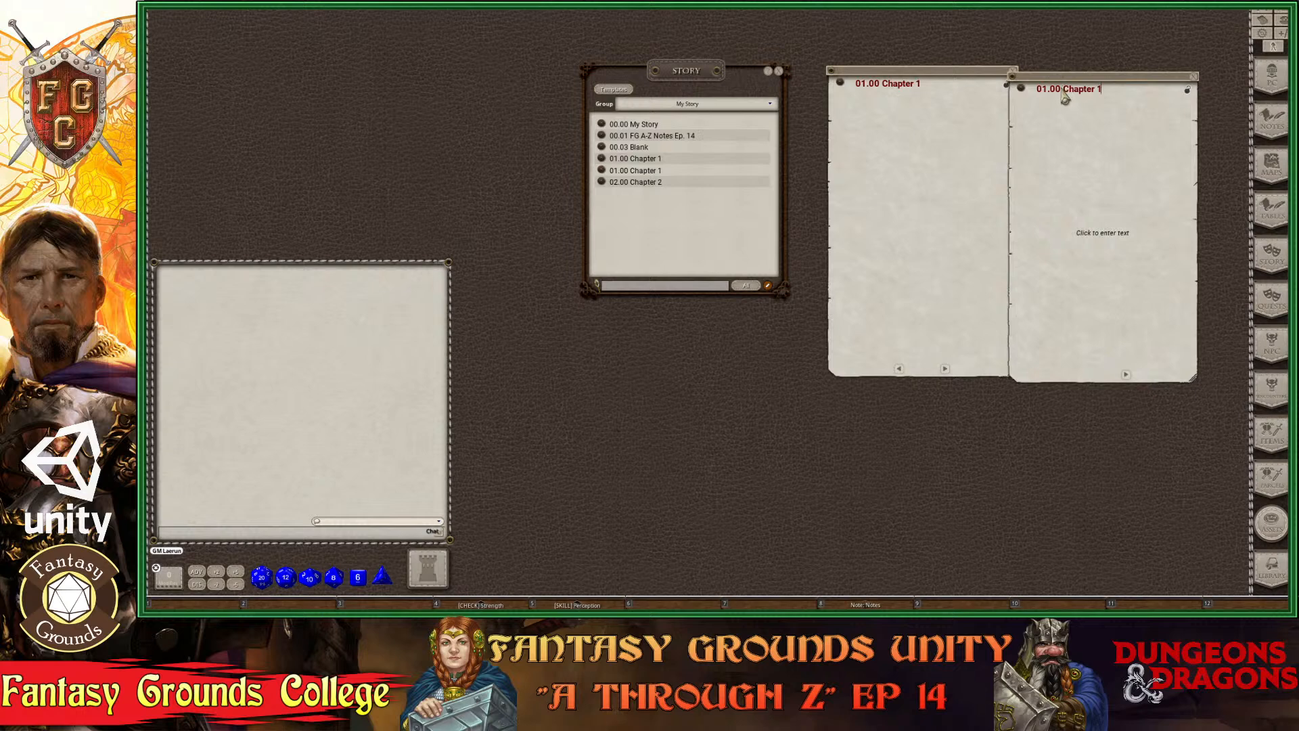
{"action": "key", "text": "BackSpace"}
{"action": "type", "text": "1"}
{"action": "key", "text": "ctrl"}
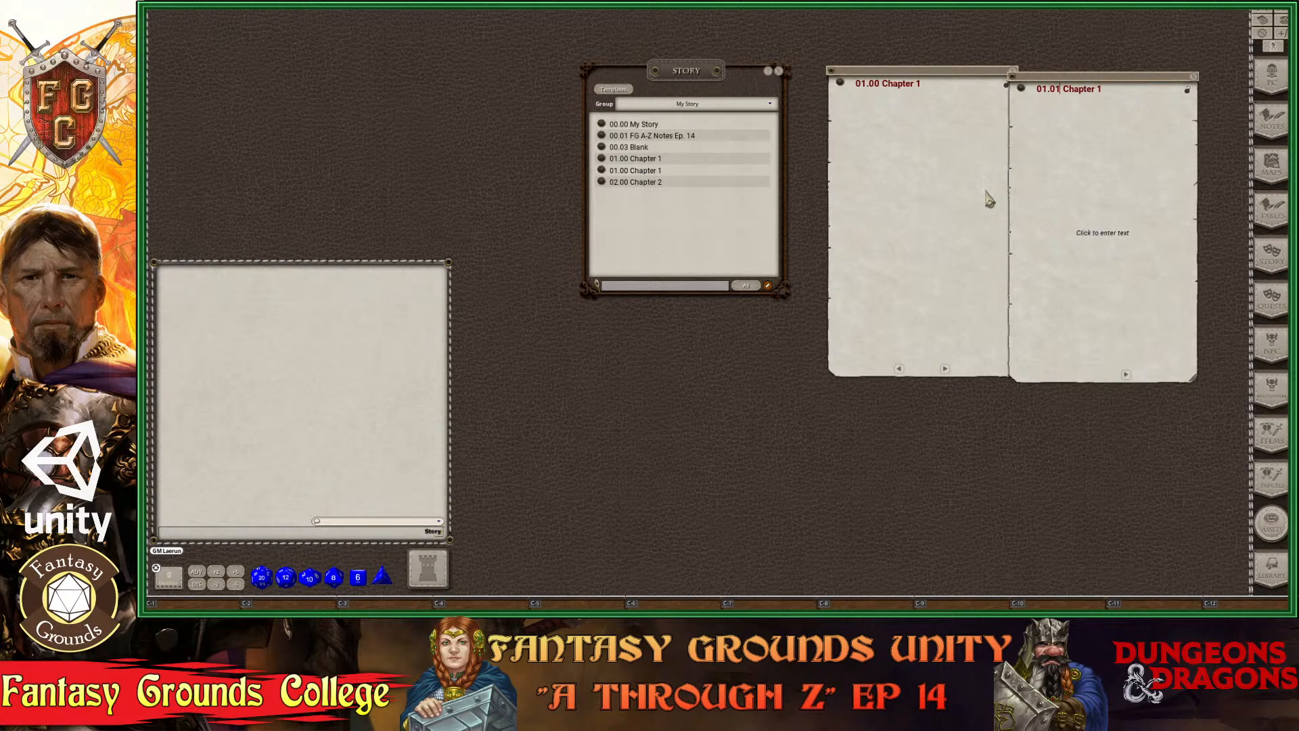
{"action": "key", "text": "ctrl"}
{"action": "left_click", "coordinate": [1194, 77]}
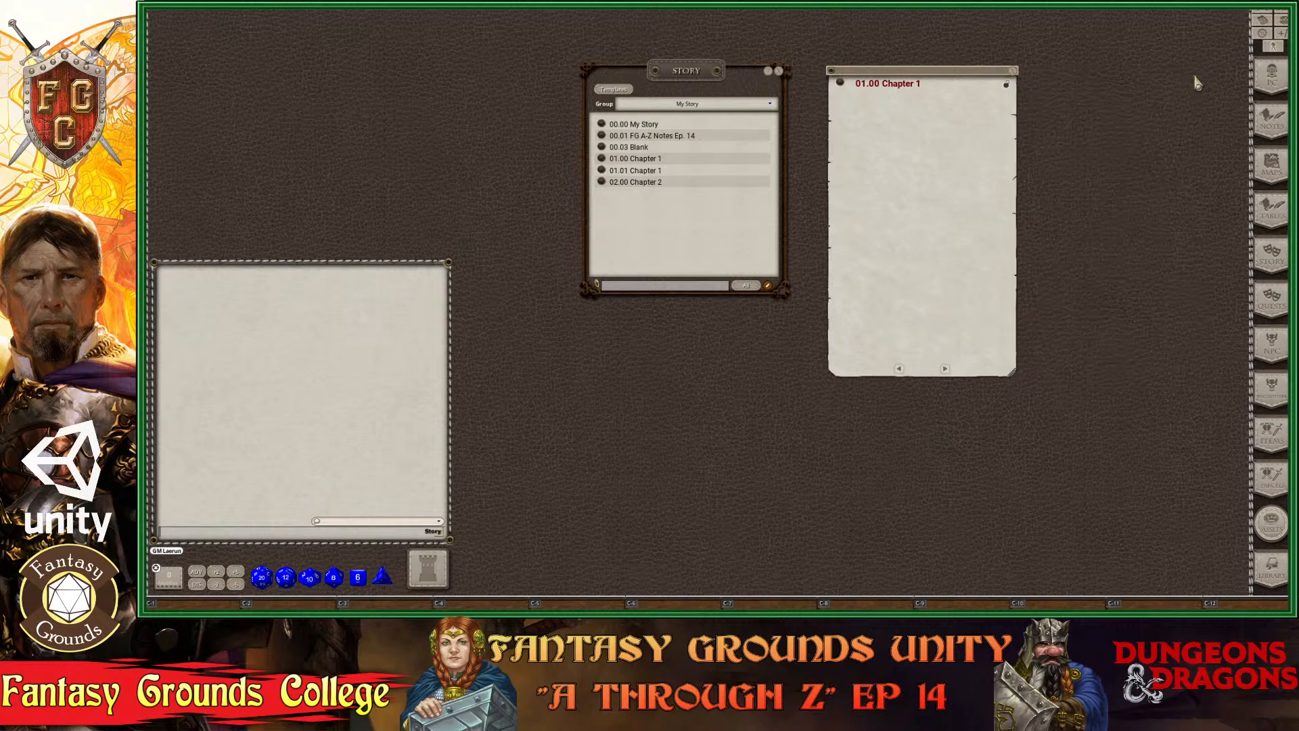
{"action": "left_click", "coordinate": [1011, 71]}
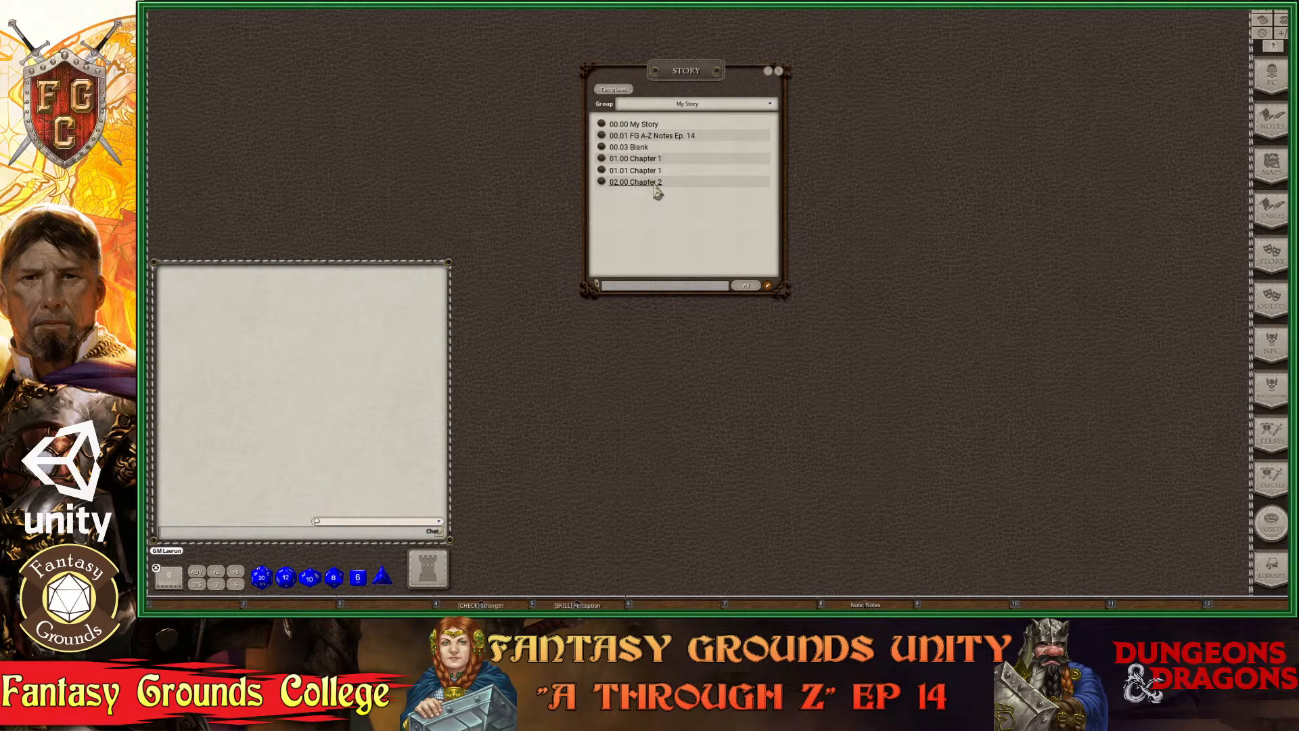
Reposition the Story list, look through its available groups, and reselect the My Story group.
{"action": "key", "text": "ctrl"}
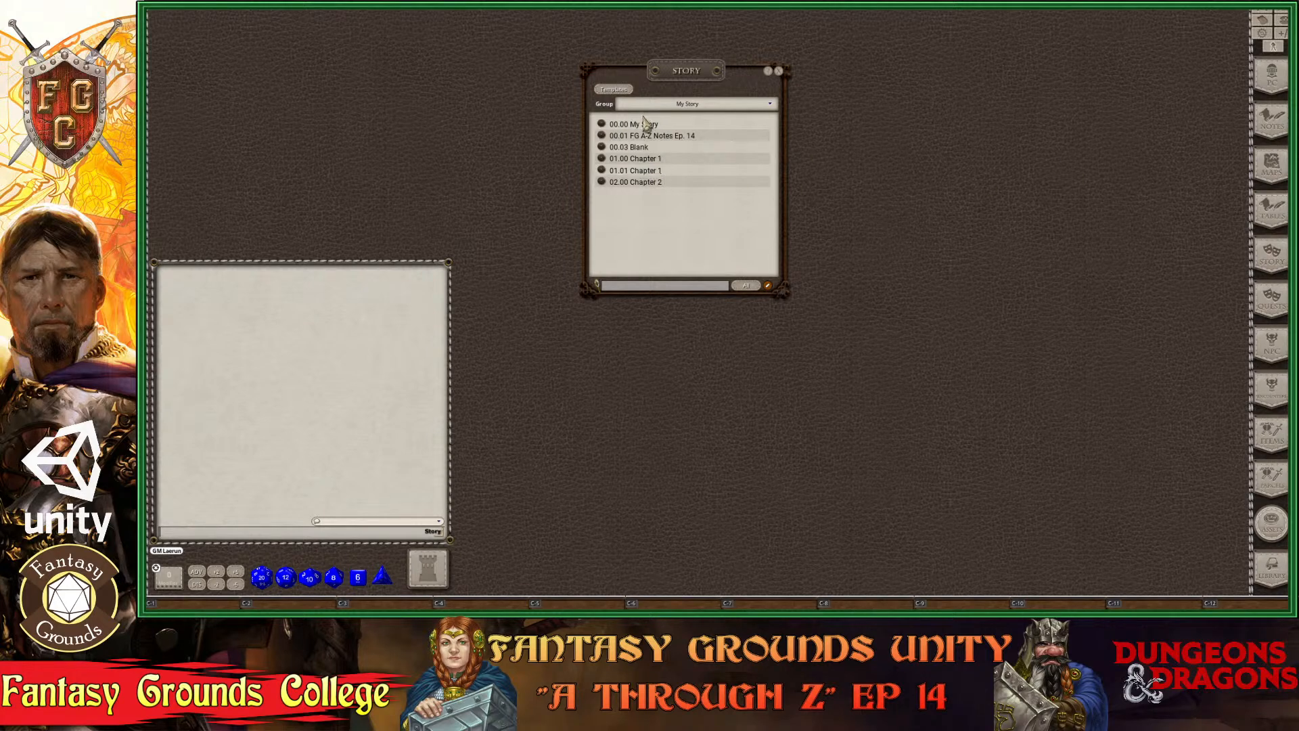
{"action": "key", "text": "ctrl"}
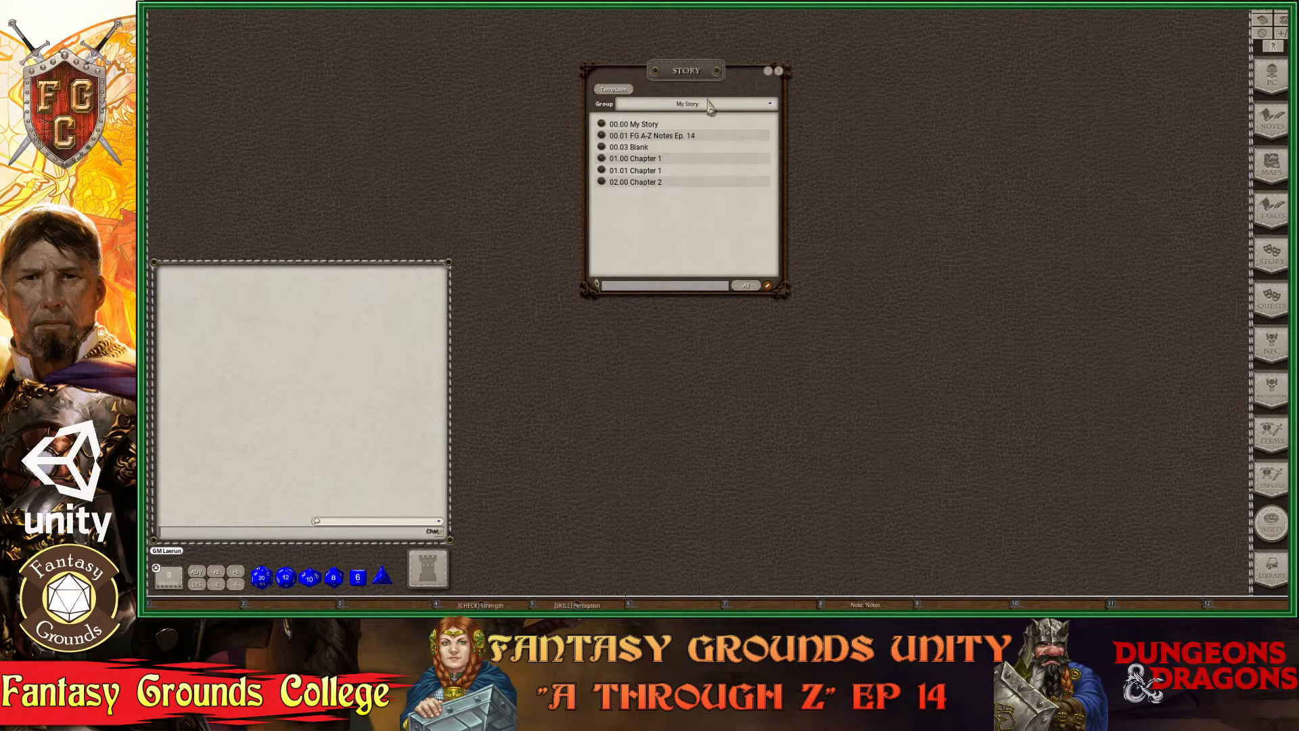
{"action": "left_click_drag", "start_coordinate": [697, 75], "coordinate": [665, 61]}
{"action": "key", "text": "ctrl"}
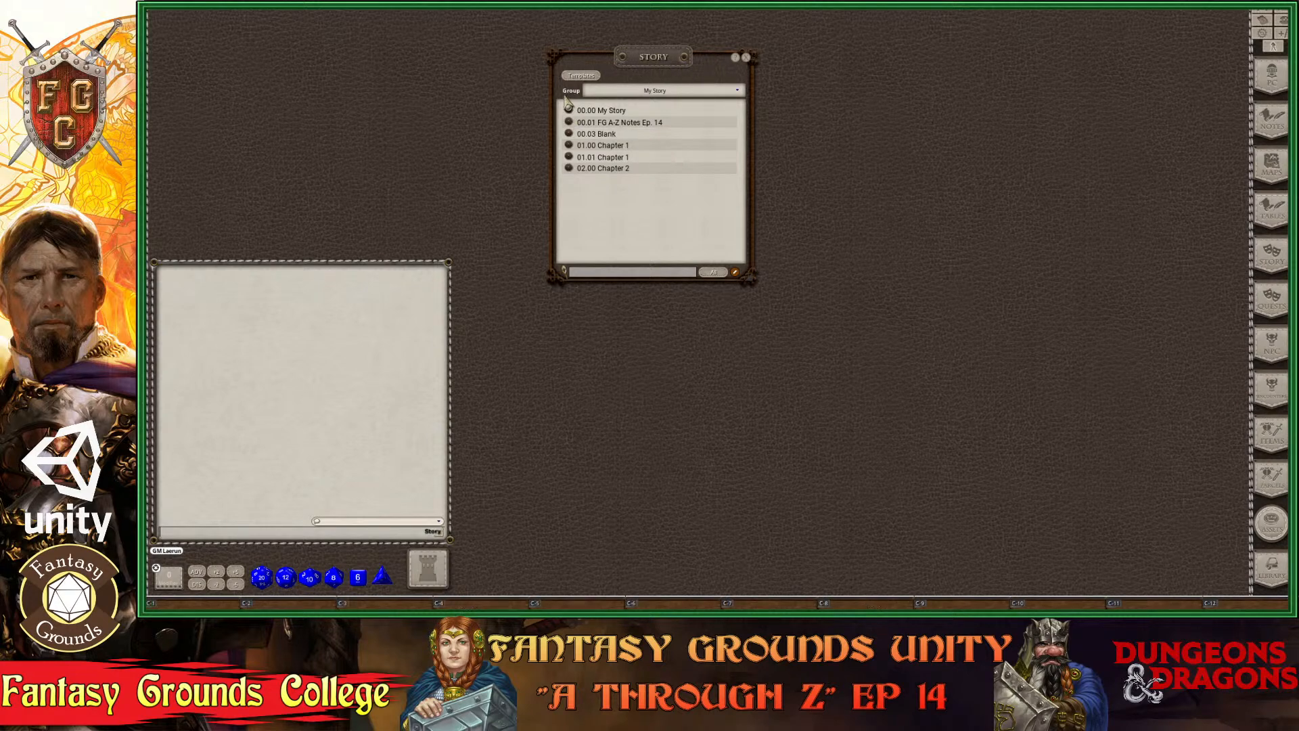
{"action": "left_click", "coordinate": [739, 92]}
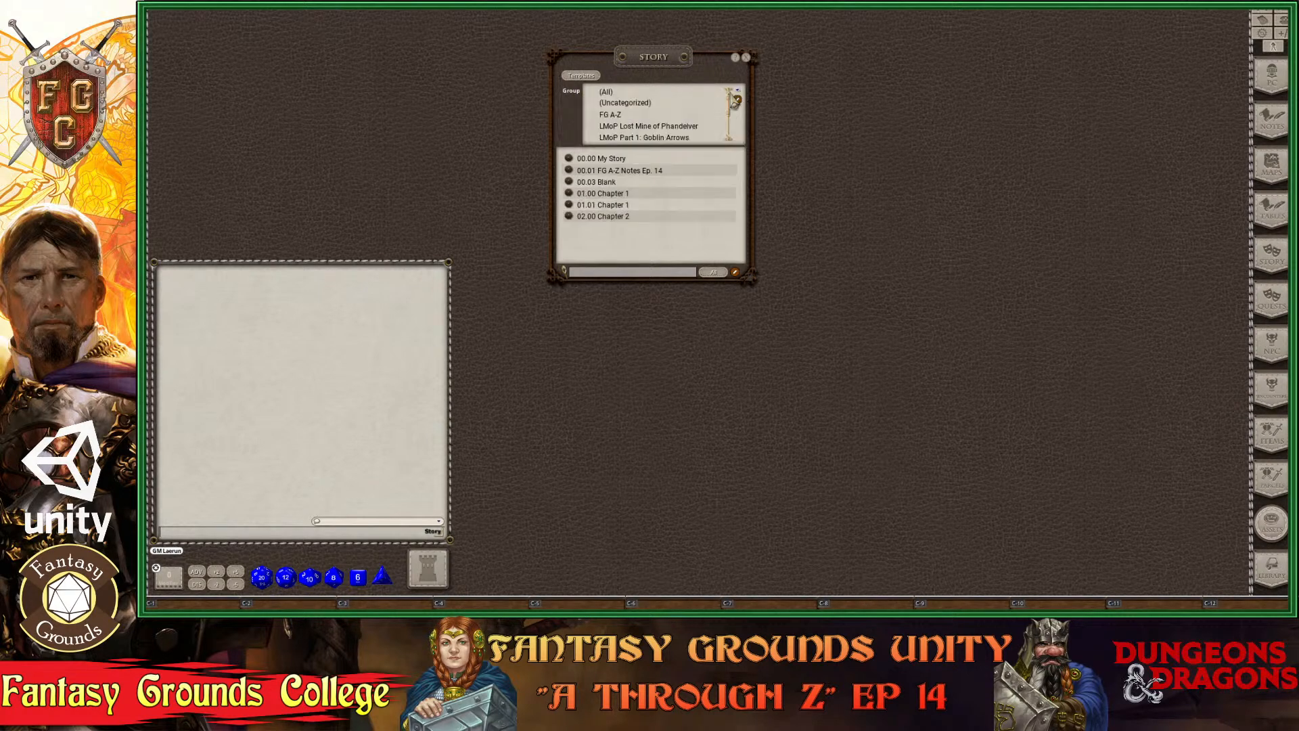
{"action": "scroll", "coordinate": [677, 122], "scroll_direction": "down", "scroll_amount": 3}
{"action": "scroll", "coordinate": [680, 135], "scroll_direction": "up", "scroll_amount": 3}
{"action": "scroll", "coordinate": [680, 136], "scroll_direction": "down", "scroll_amount": 4}
{"action": "left_click", "coordinate": [626, 141]}
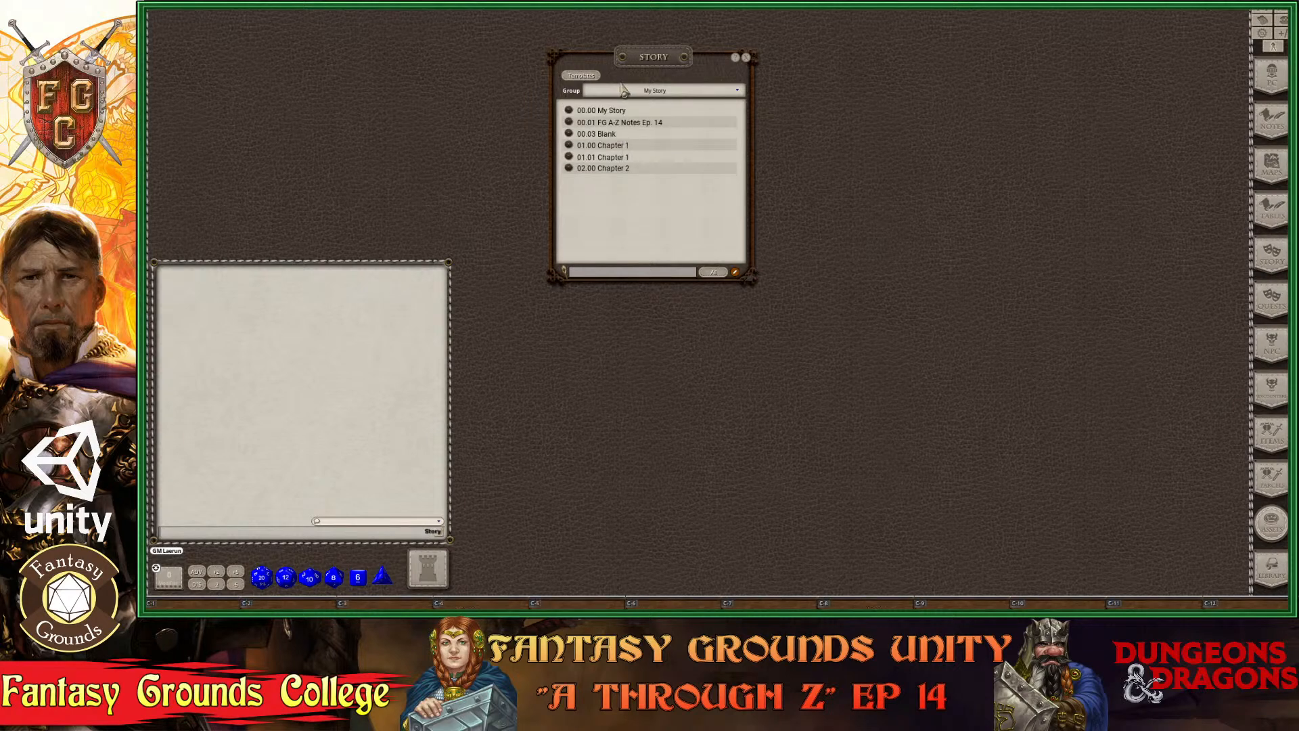
Open the 00.01 FG A-Z Notes Ep. 14 story, share its record with the players, and close it.
{"action": "key", "text": "ctrl"}
{"action": "left_click", "coordinate": [569, 122]}
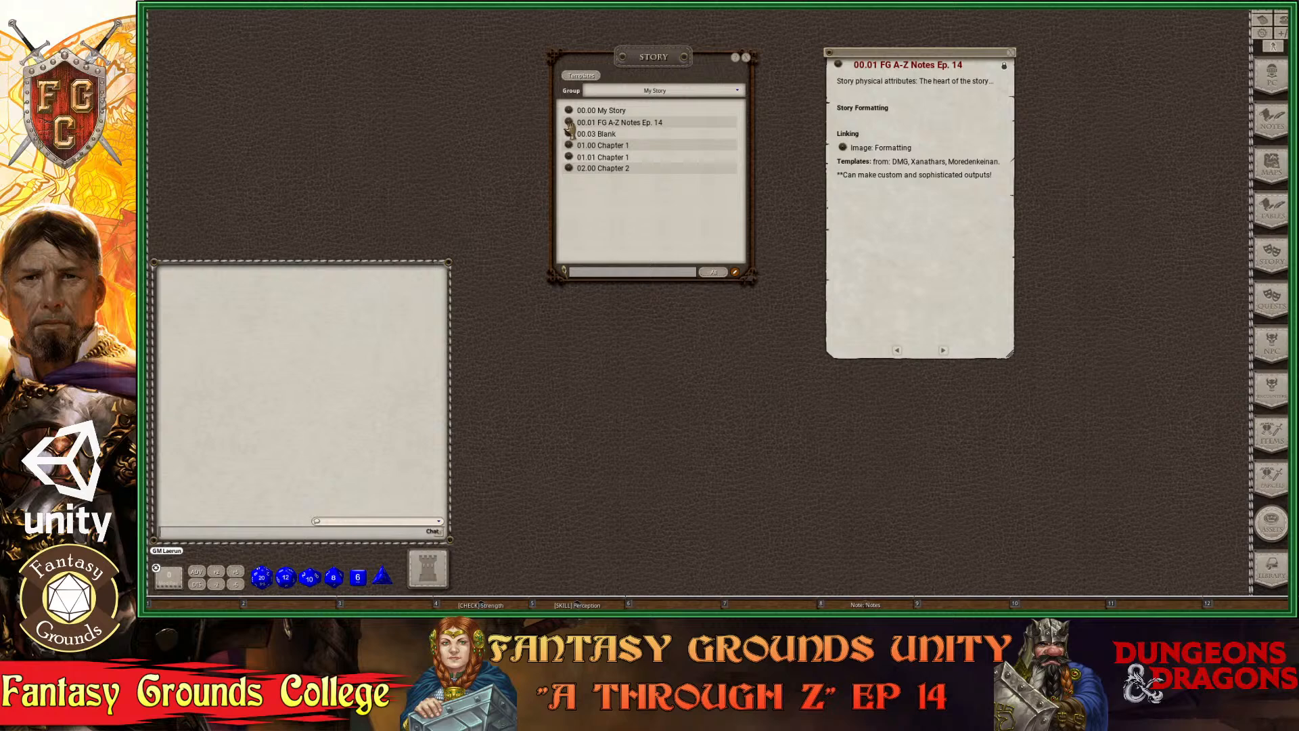
{"action": "right_click", "coordinate": [840, 68]}
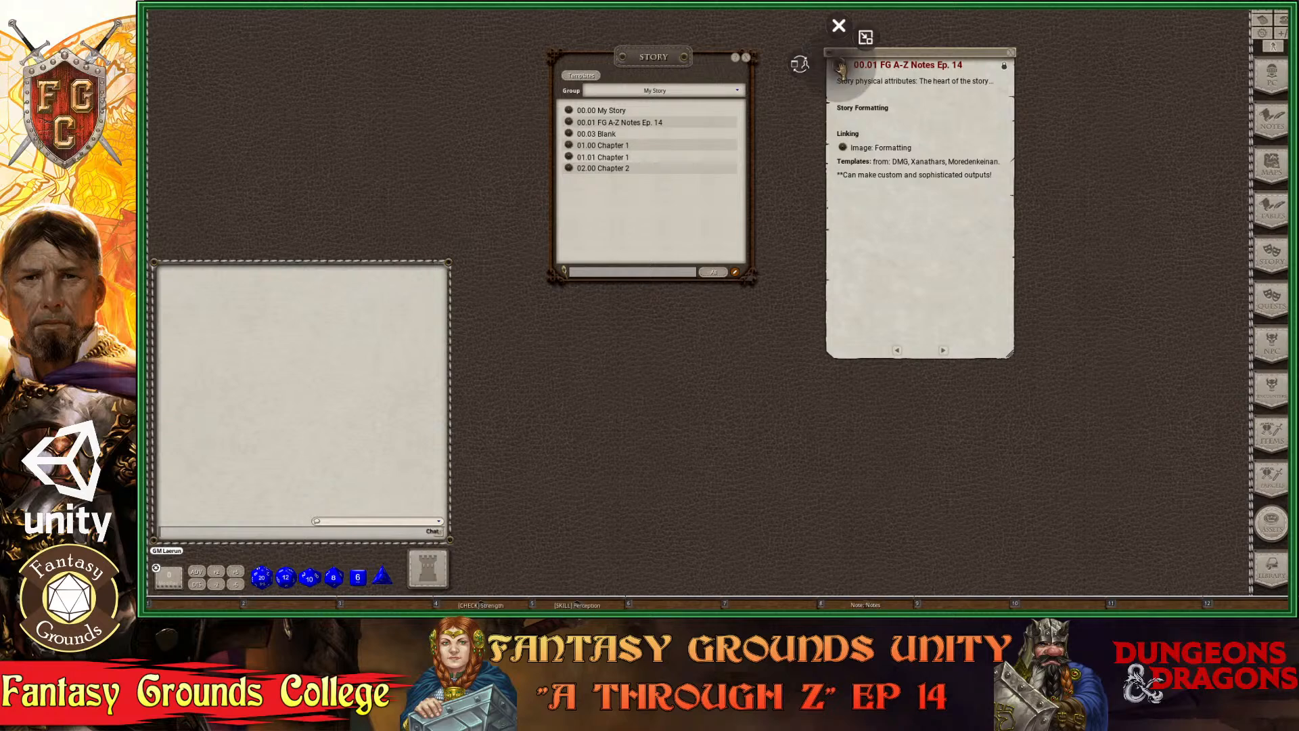
{"action": "left_click", "coordinate": [801, 66]}
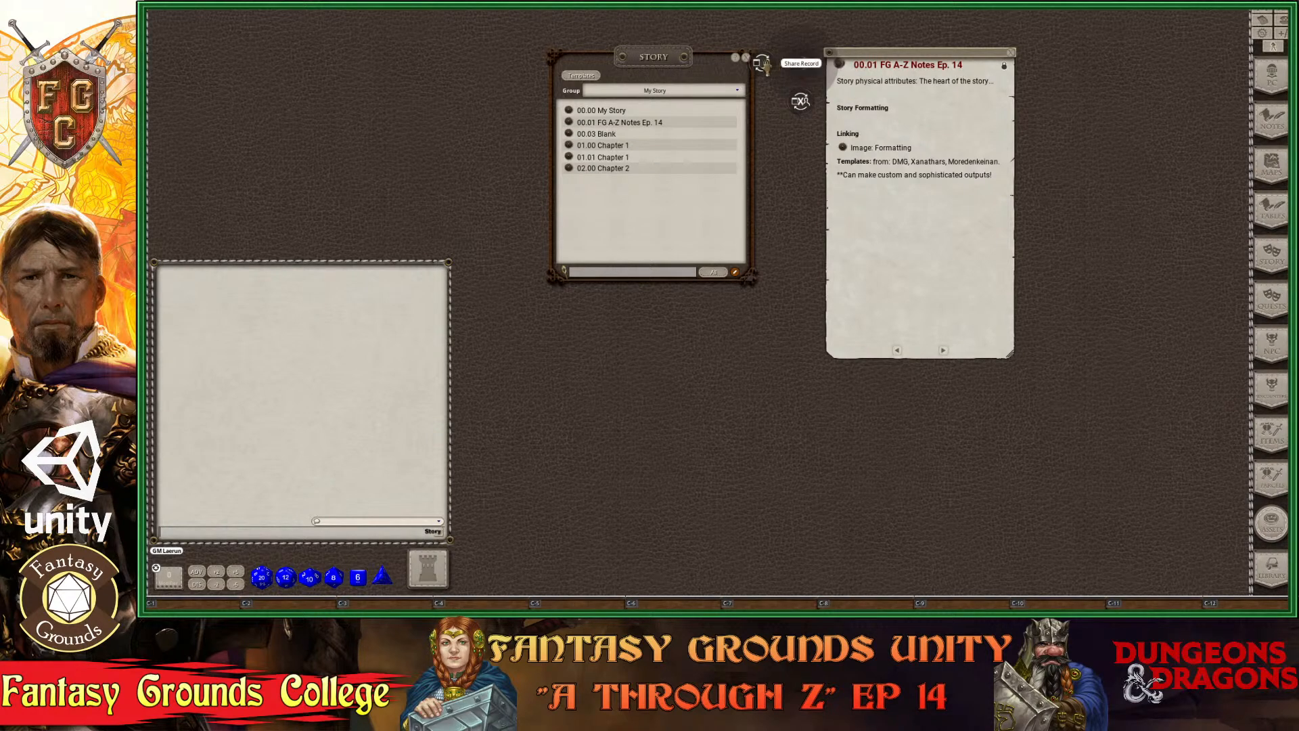
{"action": "left_click", "coordinate": [763, 63]}
{"action": "left_click", "coordinate": [1010, 53]}
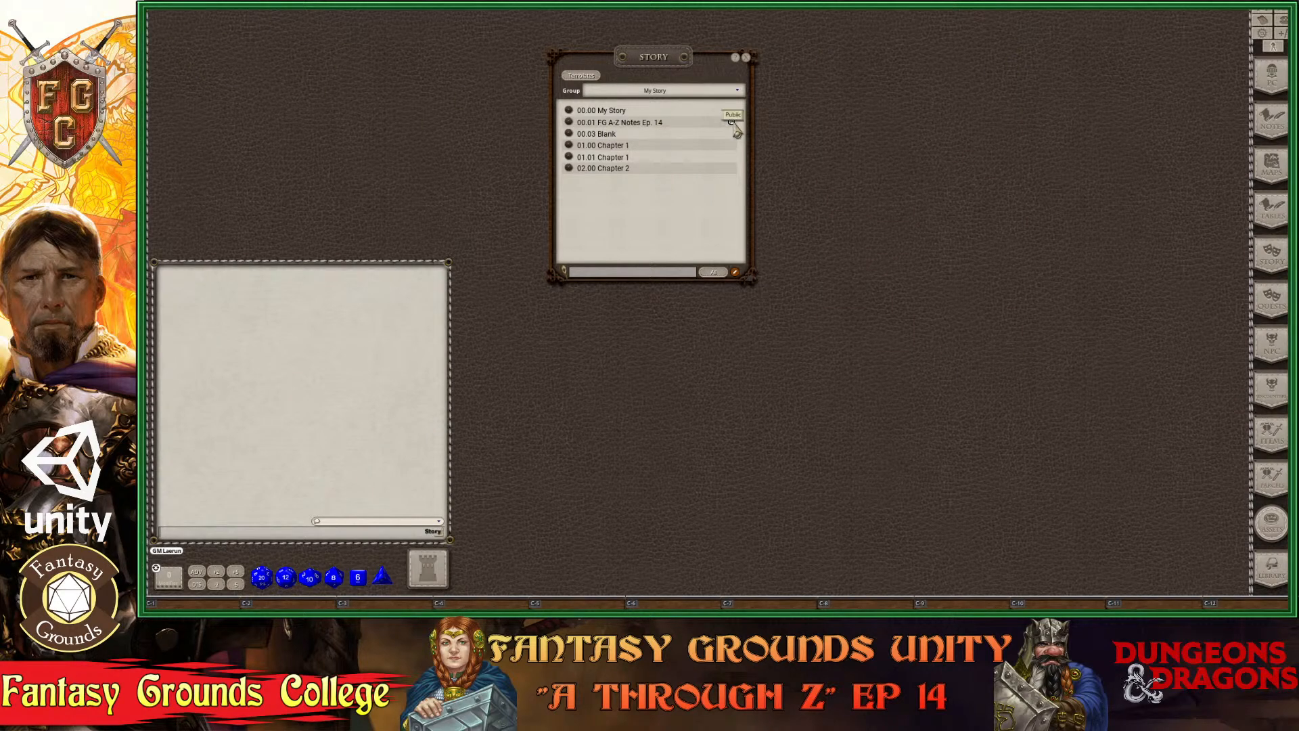
Filter the Story list to shared entries, unshare 00.01 FG A-Z Notes Ep. 14, and list all stories again.
{"action": "left_click", "coordinate": [716, 273]}
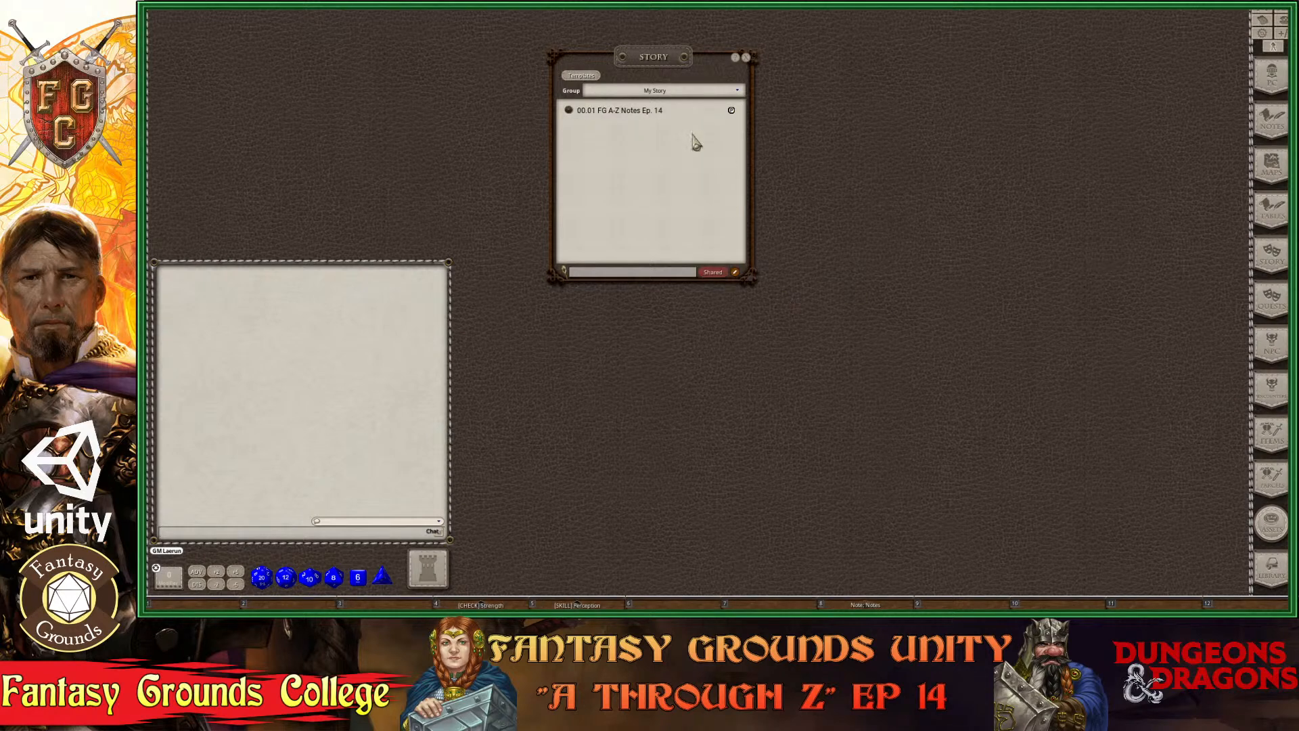
{"action": "key", "text": "ctrl"}
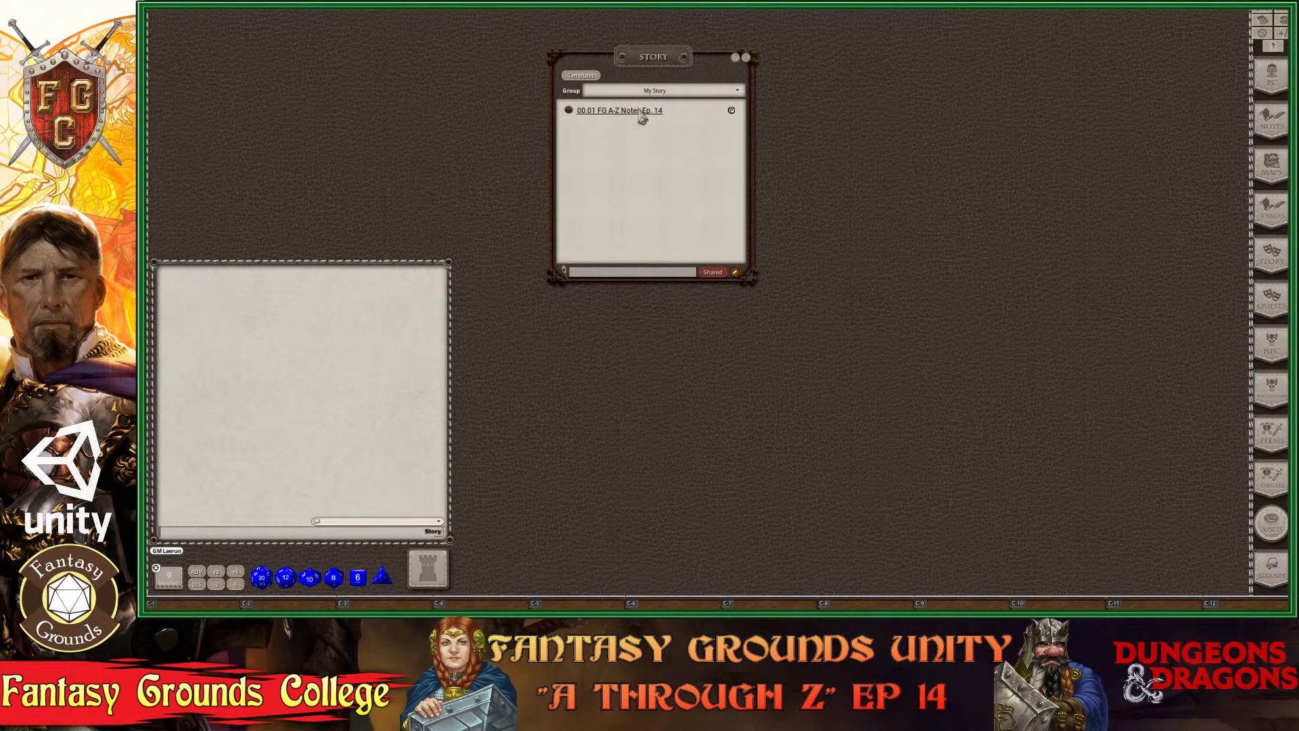
{"action": "left_click", "coordinate": [732, 114]}
{"action": "key", "text": "ctrl"}
{"action": "left_click", "coordinate": [714, 273], "text": "ctrl"}
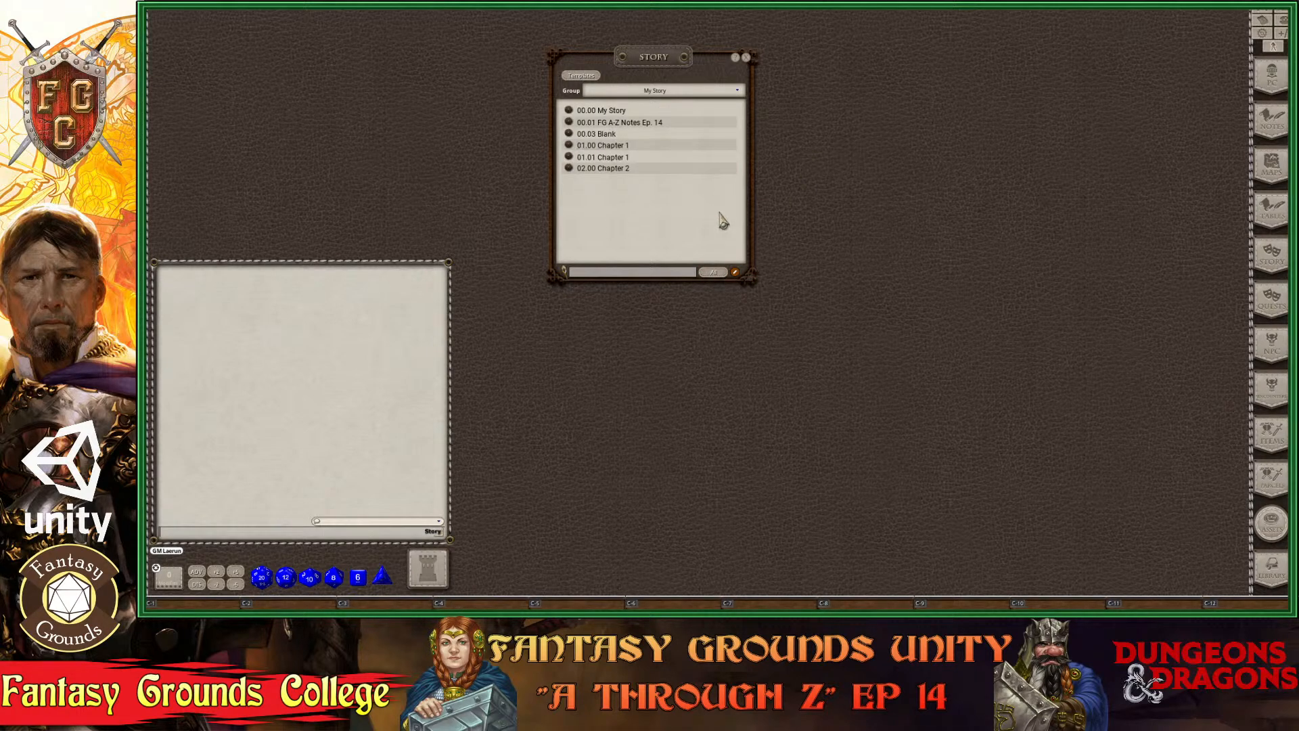
{"action": "key", "text": "ctrl"}
Retitle the 01.00 Chapter 1 story as "01.00 Chapter 1: The Castle" and close it.
{"action": "mouse_move", "coordinate": [653, 57]}
{"action": "left_mouse_down"}
{"action": "mouse_move", "coordinate": [614, 53]}
{"action": "mouse_move", "coordinate": [636, 51]}
{"action": "left_mouse_up"}
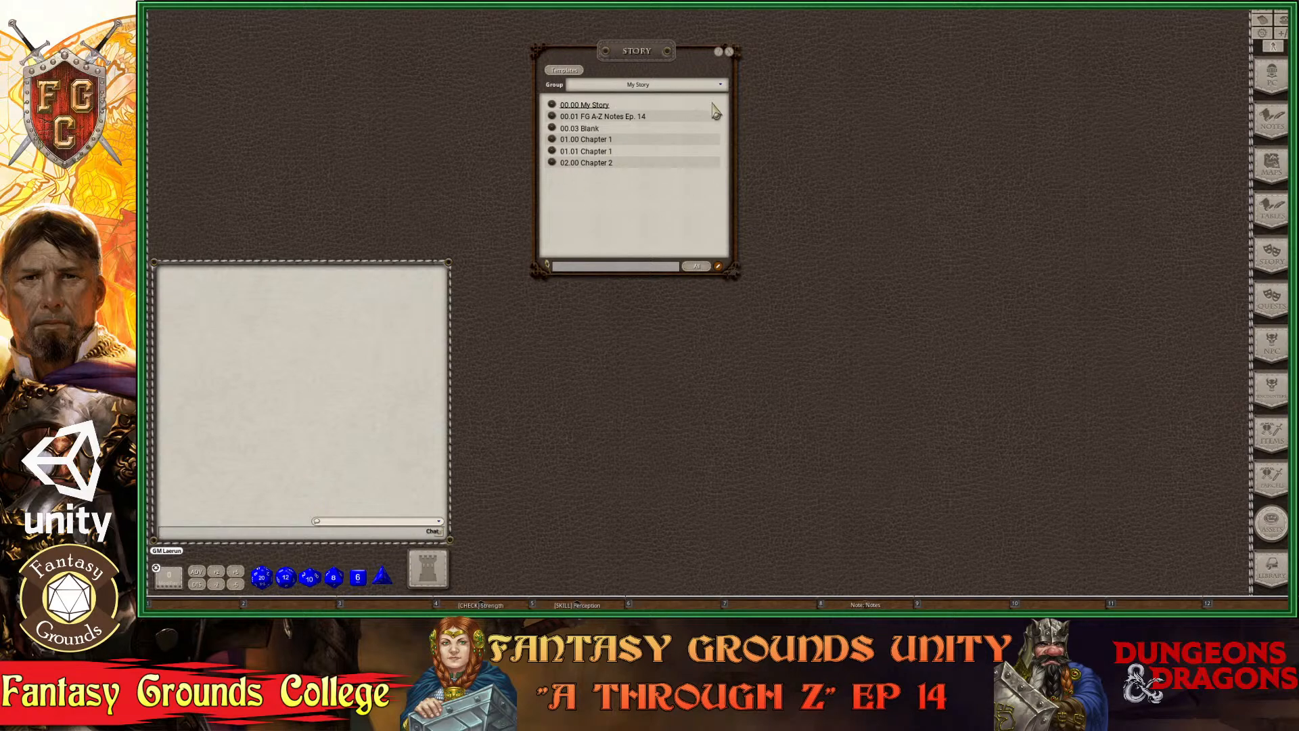
{"action": "key", "text": "ctrl"}
{"action": "left_click", "coordinate": [552, 164]}
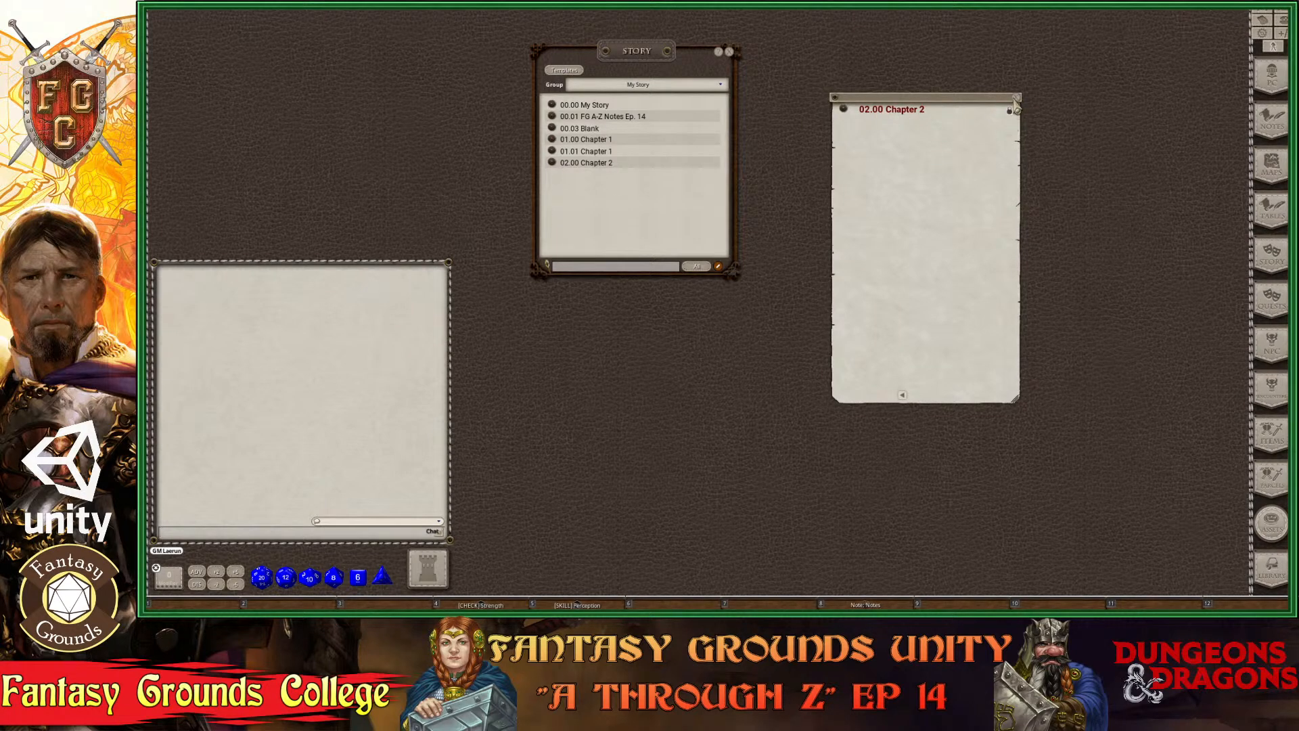
{"action": "left_click", "coordinate": [1016, 98]}
{"action": "left_click", "coordinate": [552, 140]}
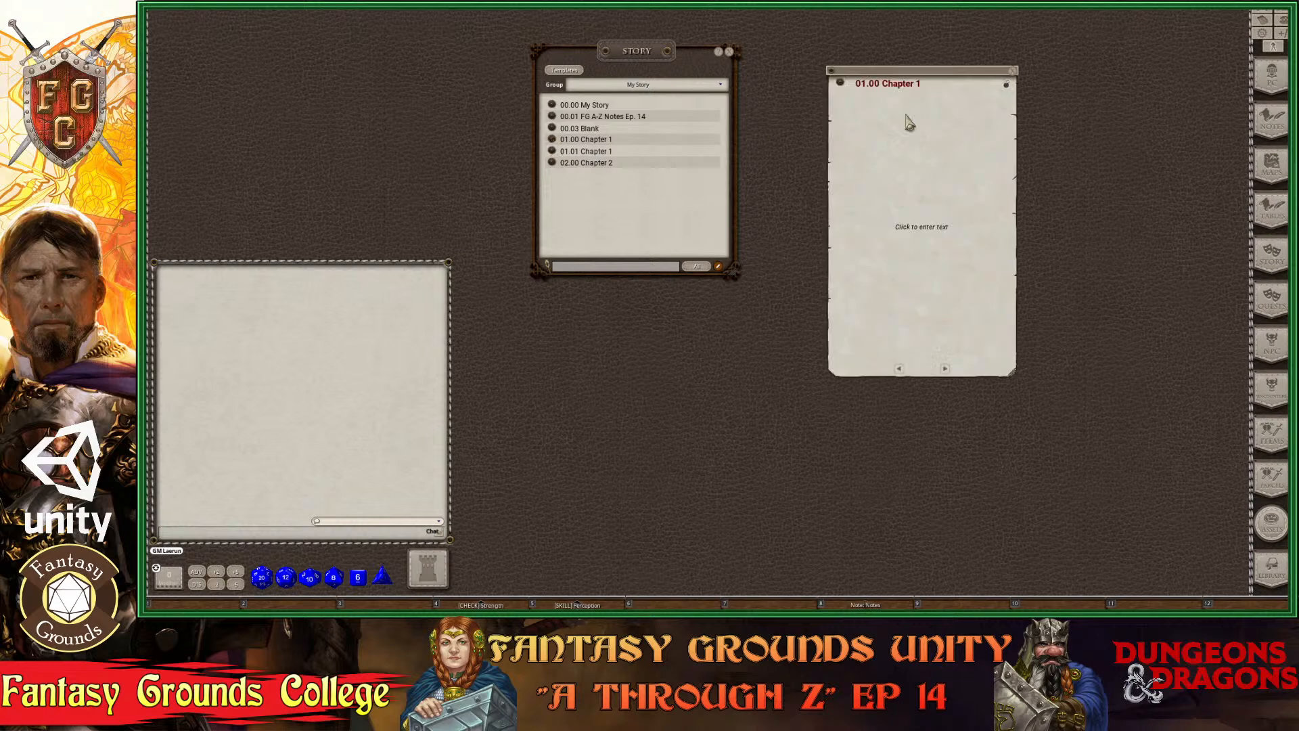
{"action": "left_click", "coordinate": [932, 88]}
{"action": "type", "text": ": The Castle"}
{"action": "left_click", "coordinate": [1012, 70]}
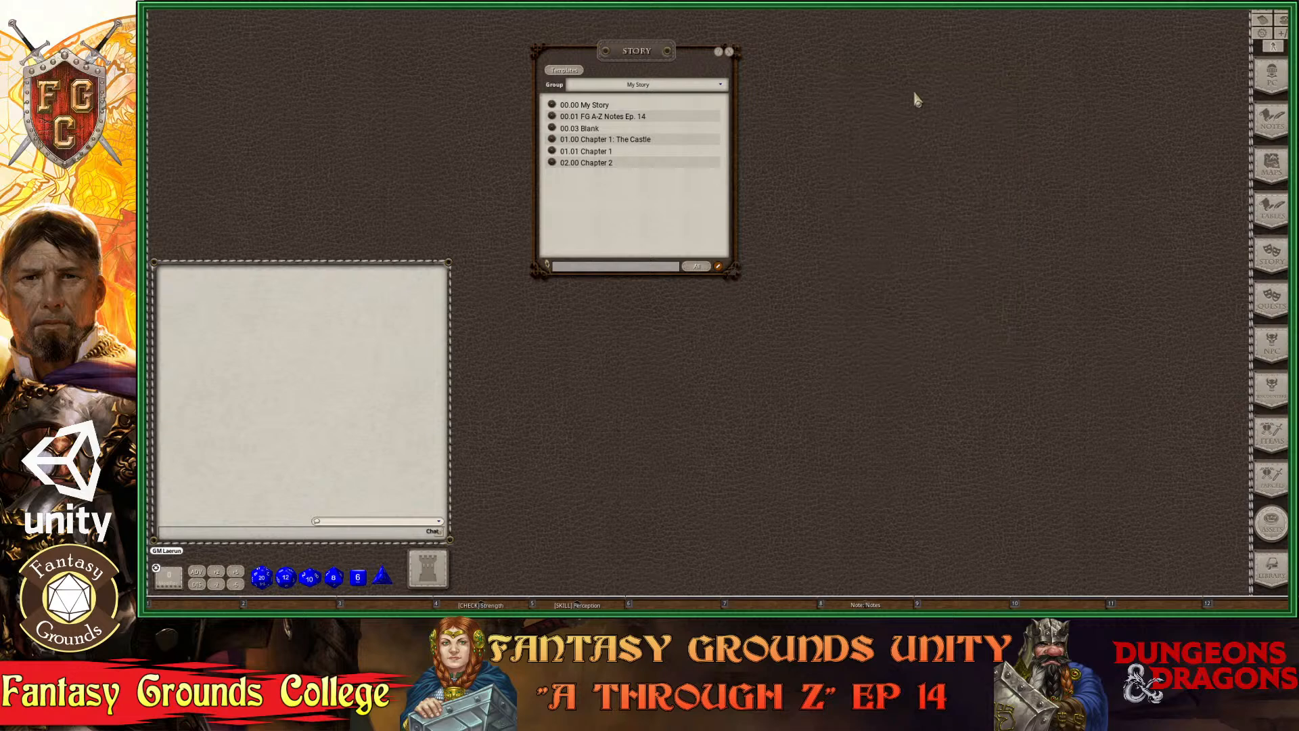
Unlock the 01.01 Chapter 1 story, retitle it "01.01 Chapter 1: Entryway", and lock and close it.
{"action": "left_click", "coordinate": [552, 151]}
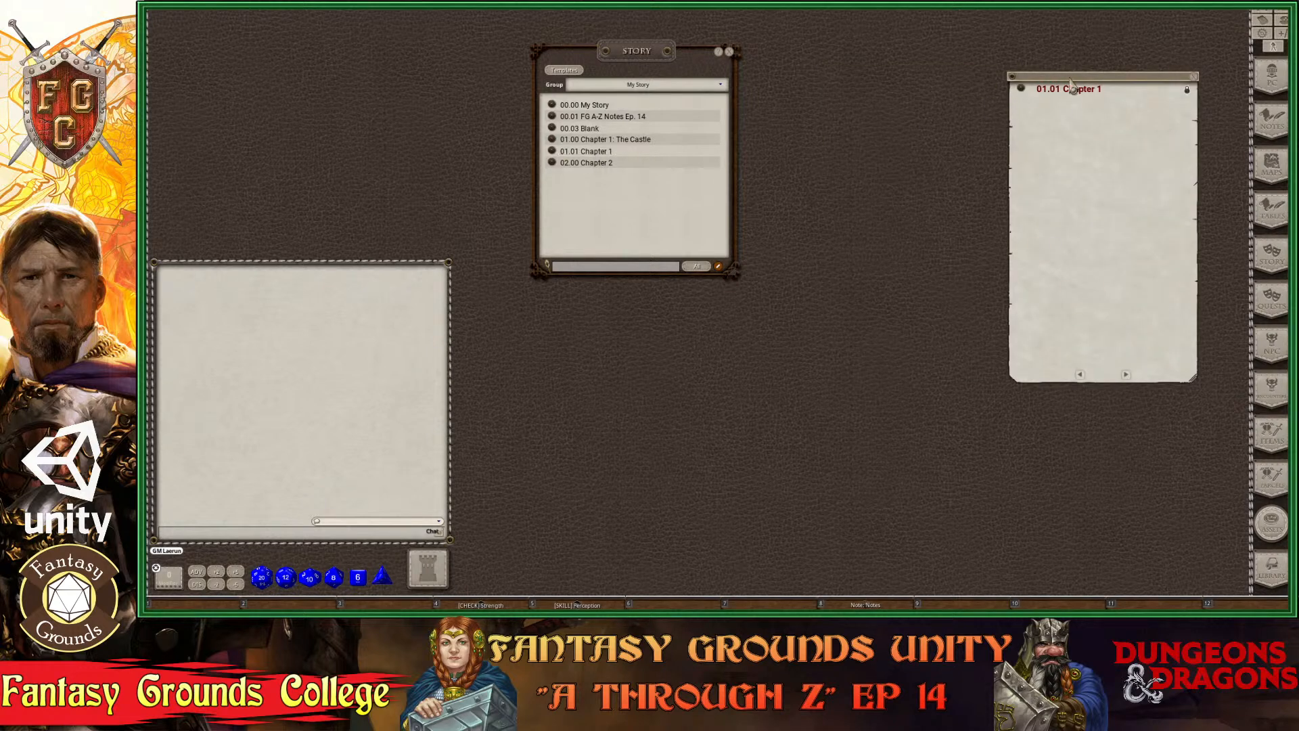
{"action": "left_click_drag", "start_coordinate": [1073, 80], "coordinate": [905, 99]}
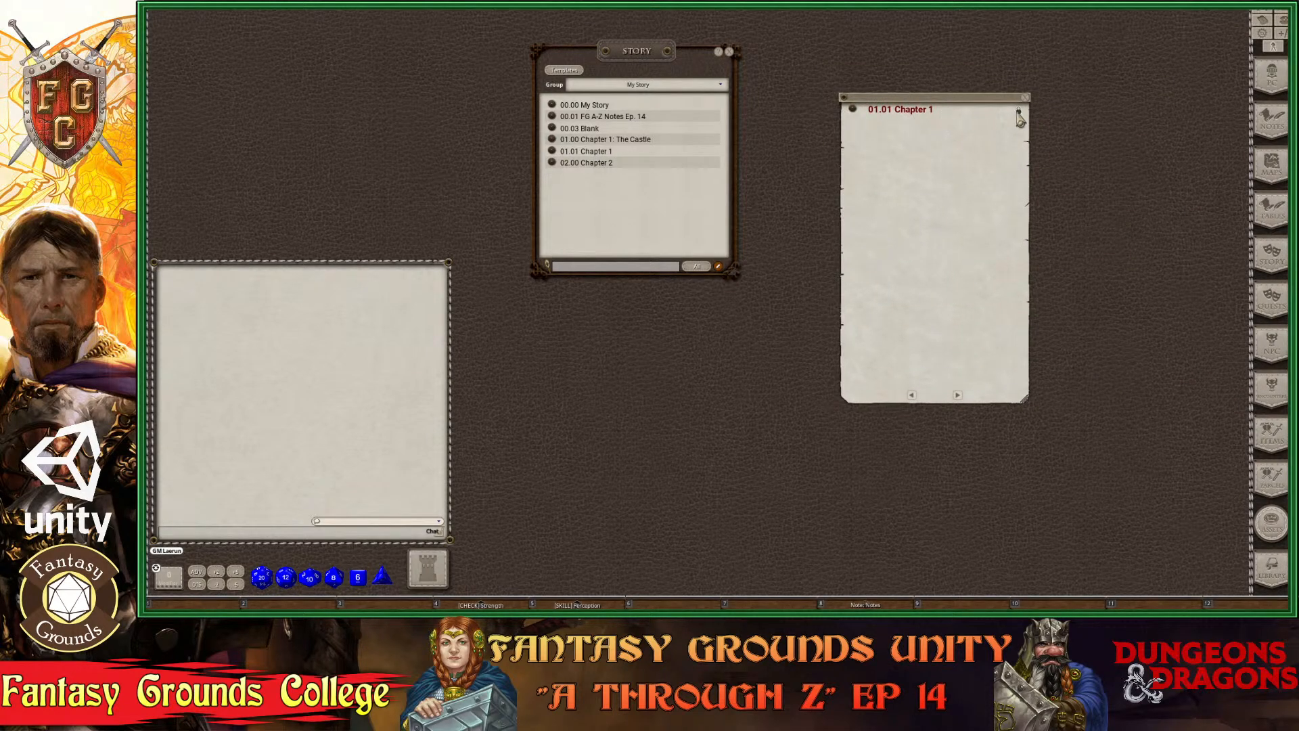
{"action": "left_click", "coordinate": [1017, 111]}
{"action": "type", "text": ": Entryway"}
{"action": "left_click", "coordinate": [1020, 111]}
{"action": "left_click", "coordinate": [1025, 97]}
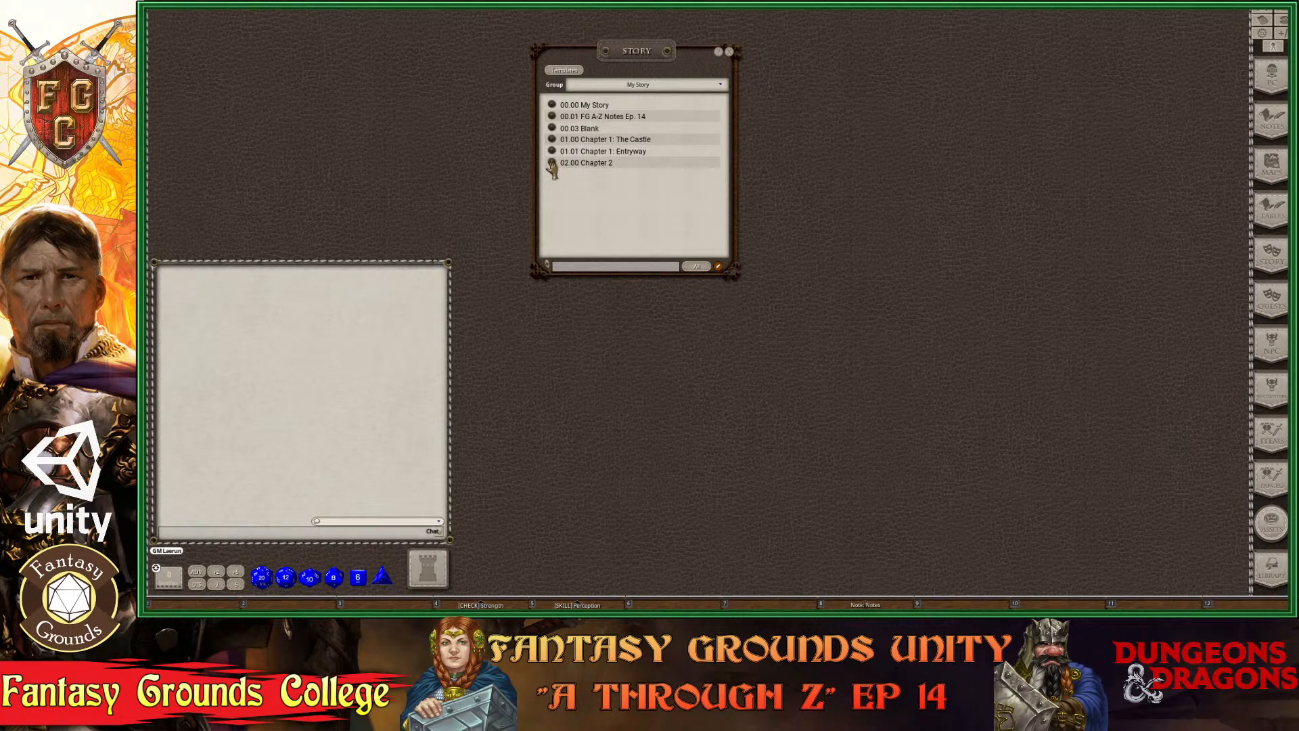
Retitle the 02.00 Chapter 2 story as "02.00 Chapter 2: Dungeon" and close it.
{"action": "left_click", "coordinate": [552, 164]}
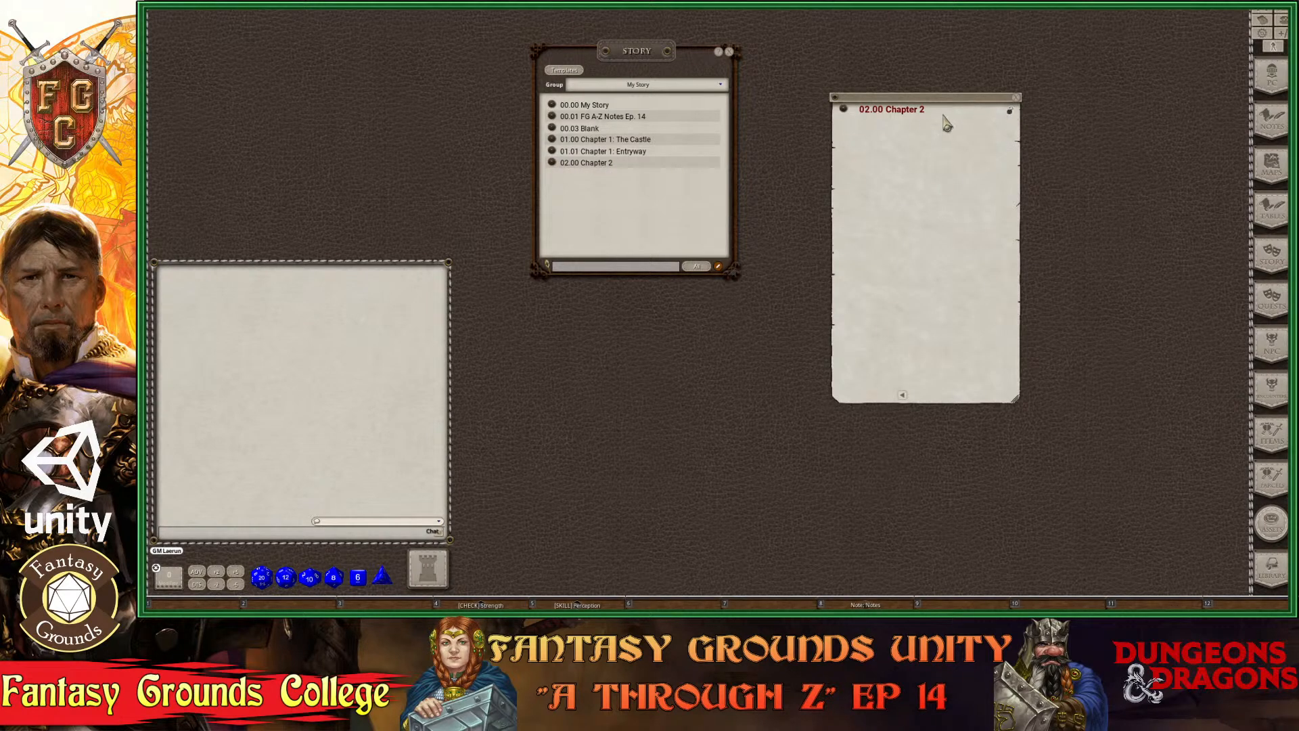
{"action": "type", "text": ": Dungeon"}
{"action": "key", "text": "Return"}
{"action": "left_click", "coordinate": [1017, 102]}
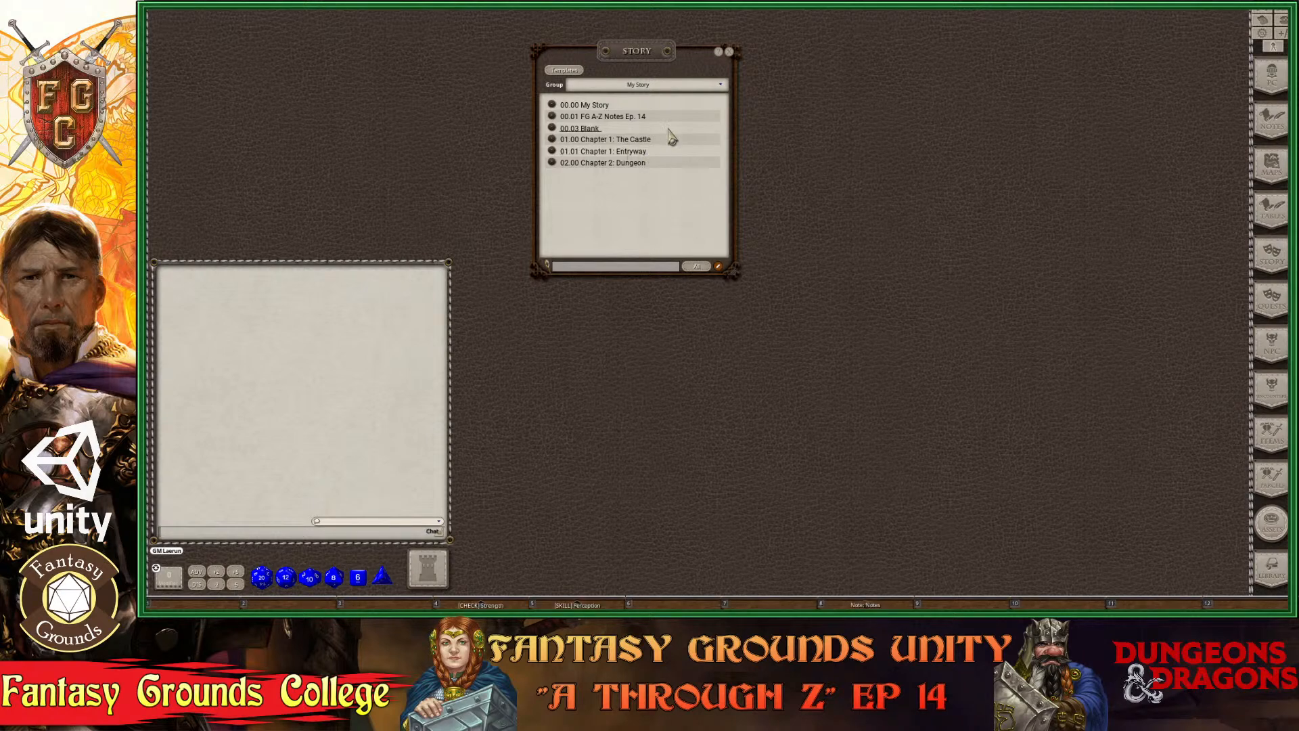
{"action": "key", "text": "ctrl"}
{"action": "key", "text": "ctrl"}
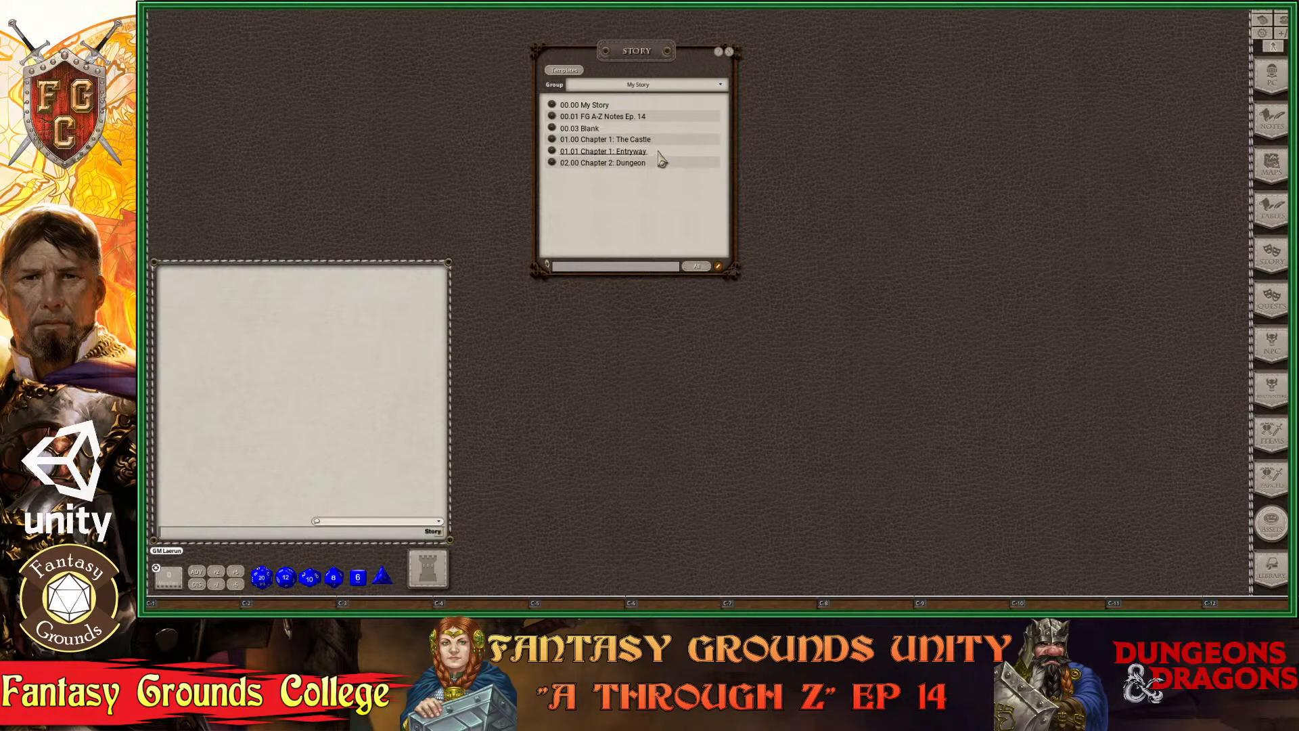
Remove the space after the colon so the castle story's title reads "01.00 Chapter 1:The Castle", and close the story.
{"action": "left_click", "coordinate": [553, 139]}
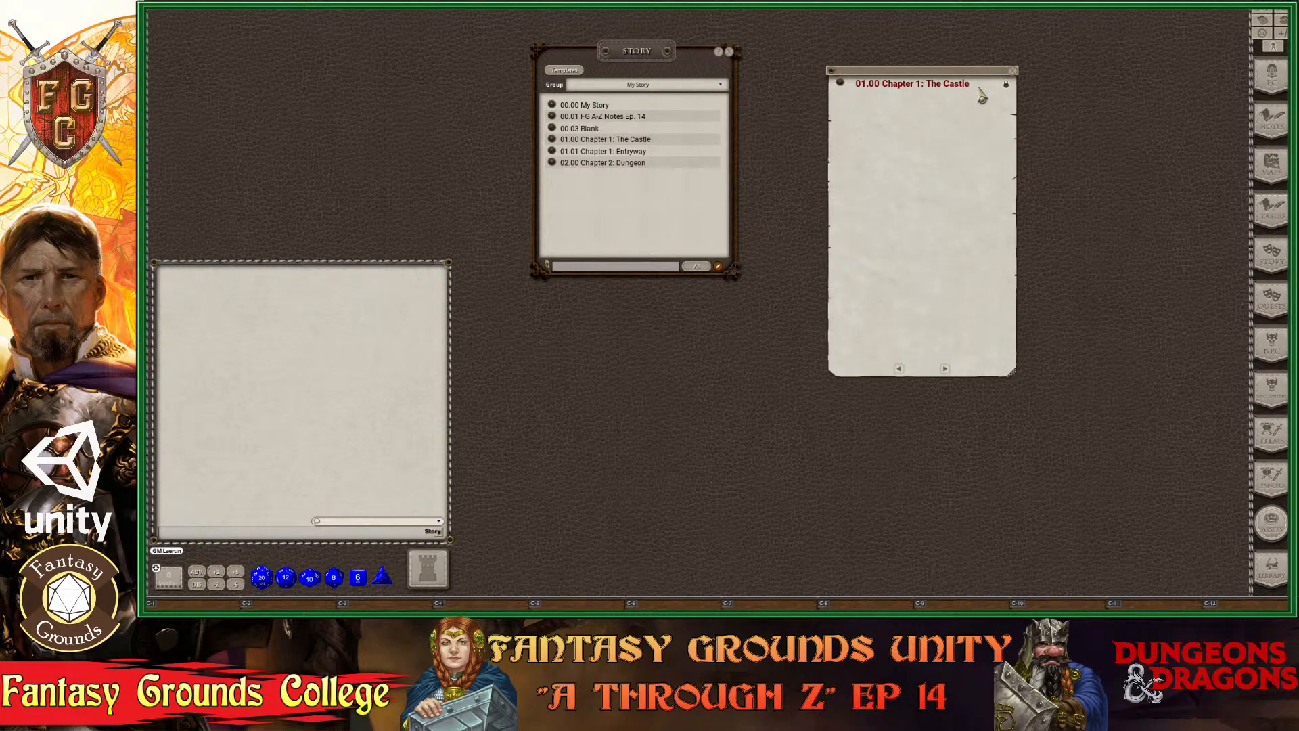
{"action": "left_click", "coordinate": [926, 83]}
{"action": "key", "text": "BackSpace"}
{"action": "left_click", "coordinate": [1013, 71]}
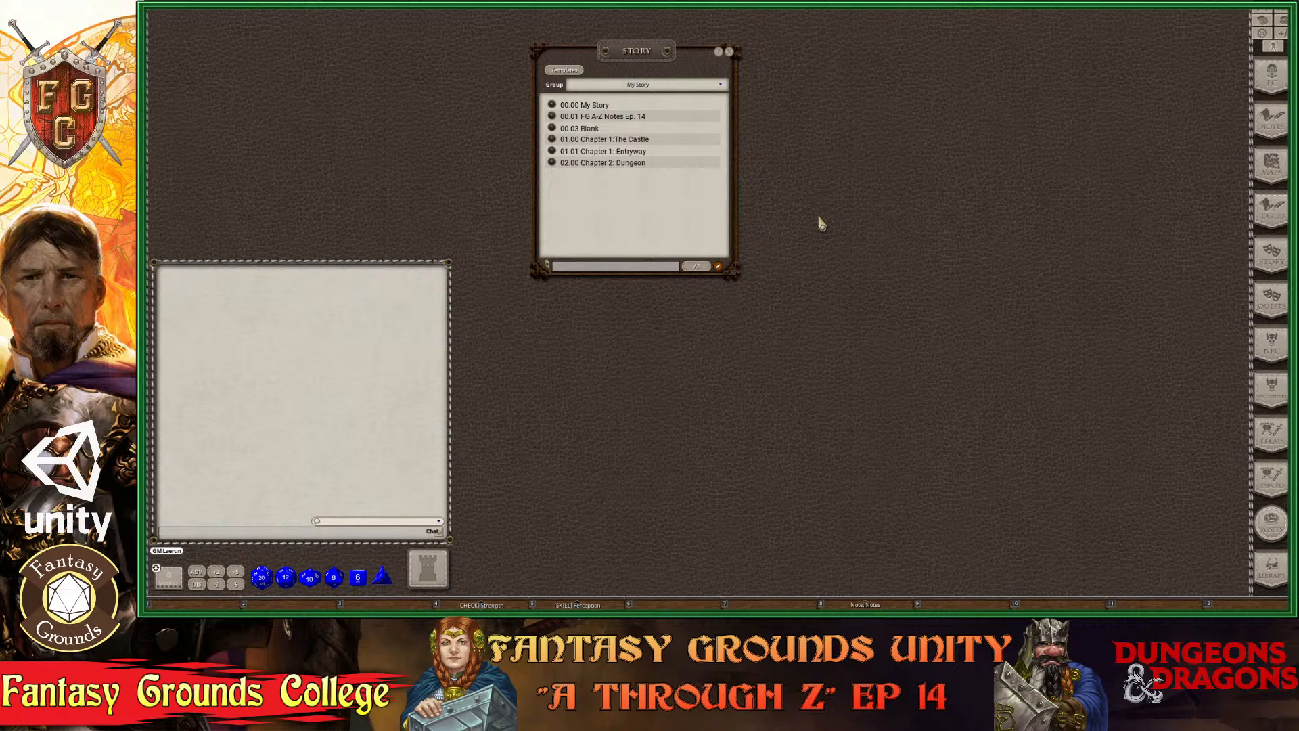
{"action": "key", "text": "ctrl"}
{"action": "key", "text": "ctrl"}
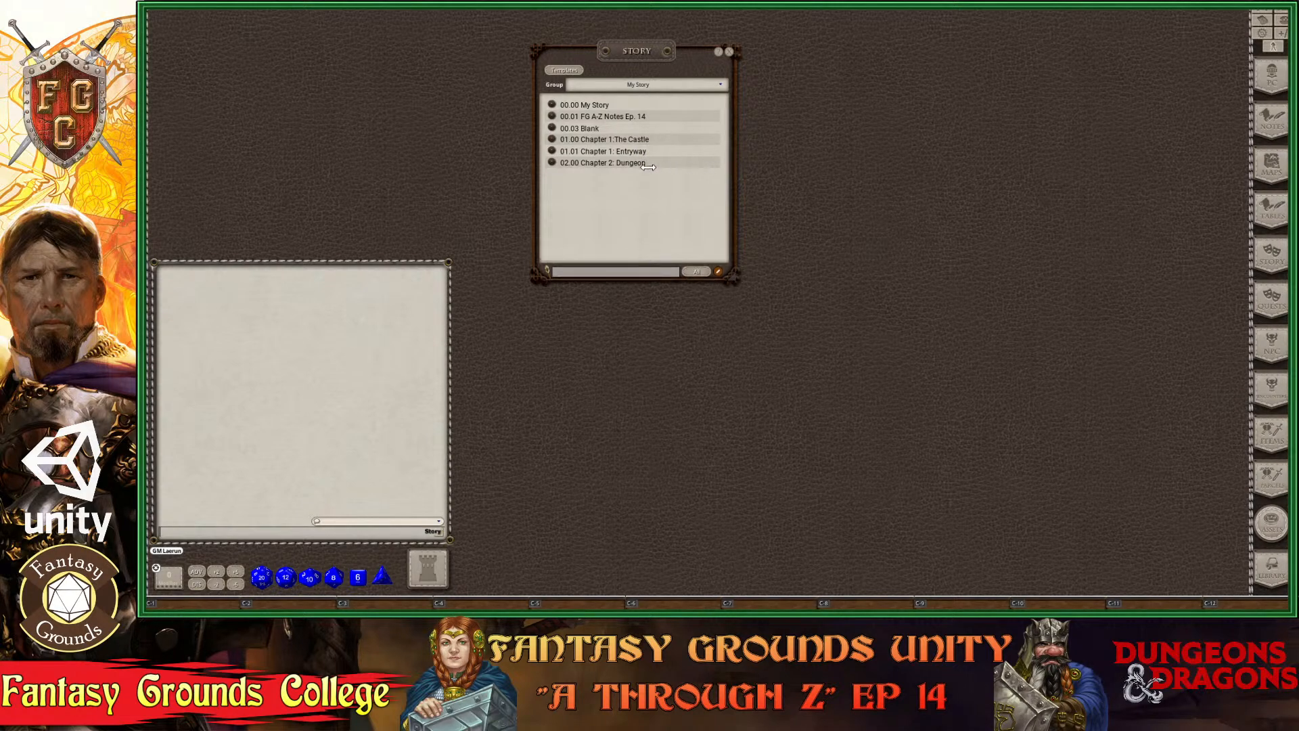
Move and slightly widen the Story list window, and briefly open and close one of its stories.
{"action": "left_click_drag", "start_coordinate": [734, 161], "coordinate": [1187, 163]}
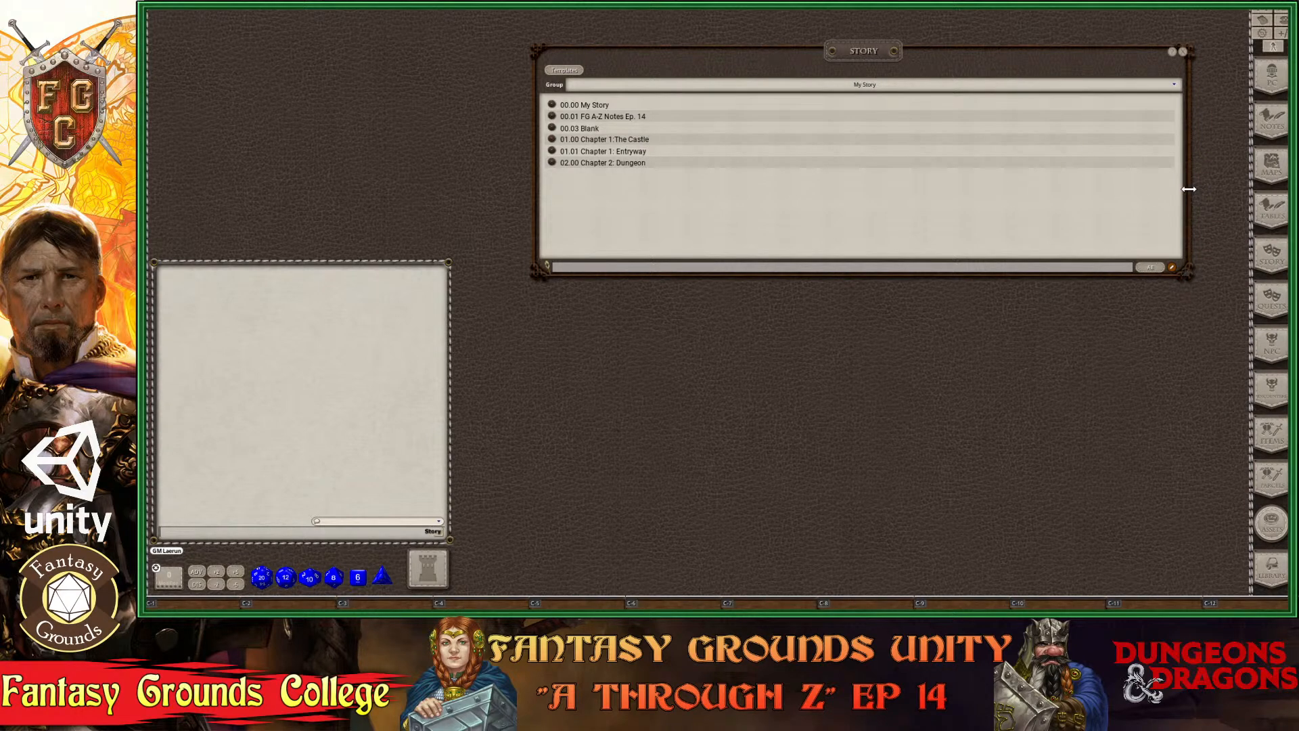
{"action": "left_click_drag", "start_coordinate": [1189, 188], "coordinate": [663, 140]}
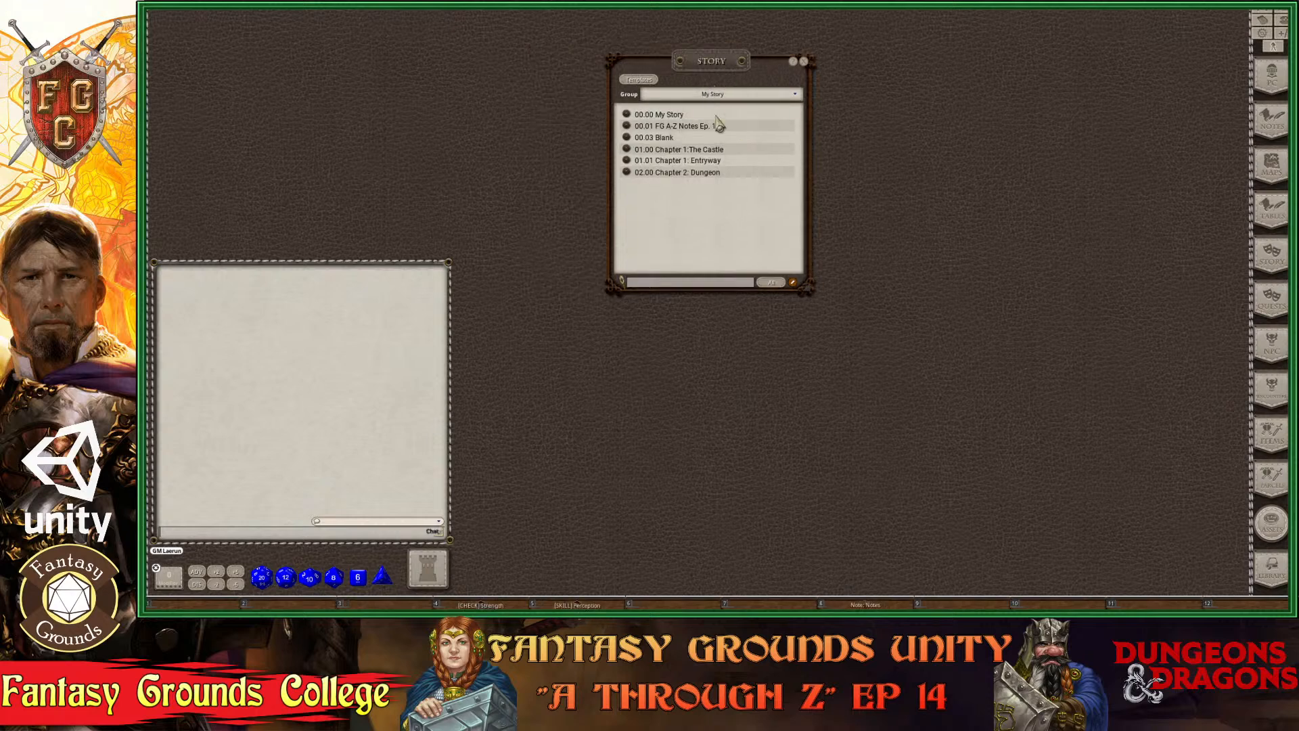
{"action": "left_click_drag", "start_coordinate": [809, 180], "coordinate": [872, 183]}
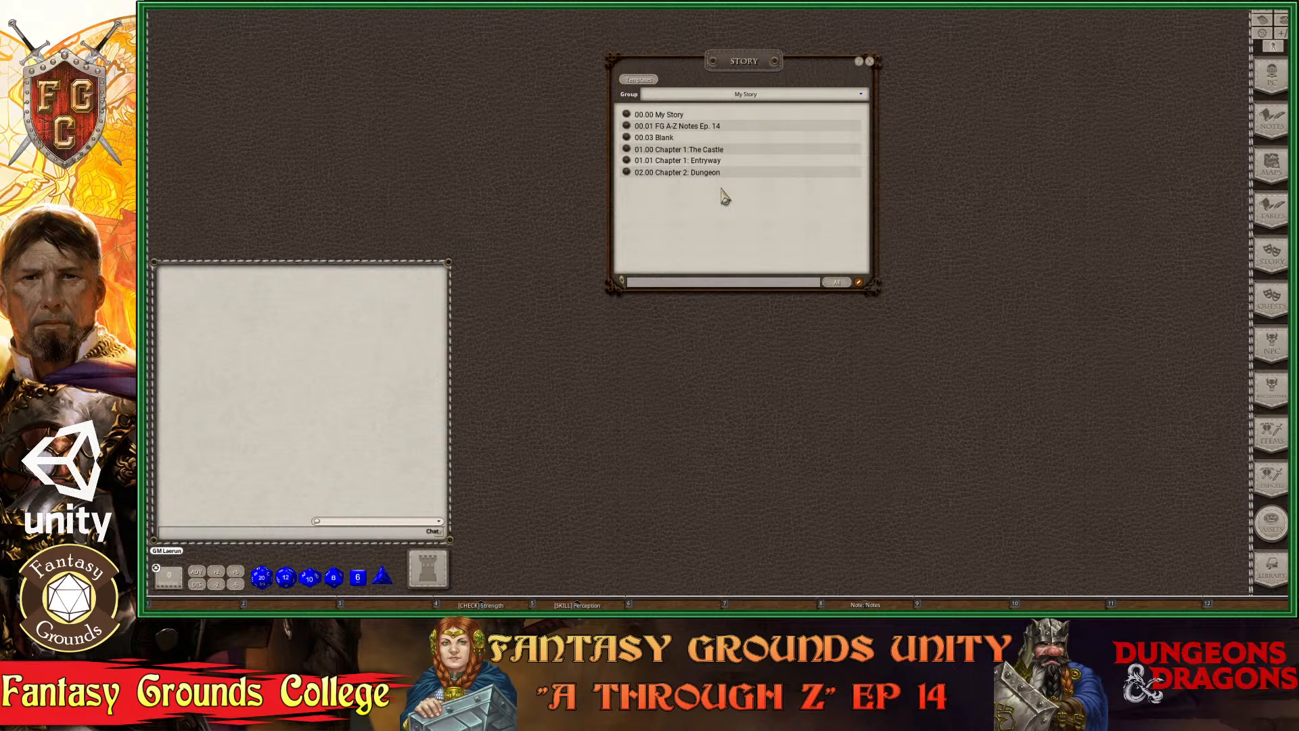
{"action": "left_click", "coordinate": [626, 142]}
{"action": "left_click", "coordinate": [1011, 58]}
{"action": "key", "text": "ctrl"}
{"action": "key", "text": "ctrl"}
Open the Notes list and place it beside the Story list.
{"action": "left_click", "coordinate": [1272, 121]}
{"action": "left_click_drag", "start_coordinate": [995, 230], "coordinate": [1110, 85]}
{"action": "key", "text": "ctrl"}
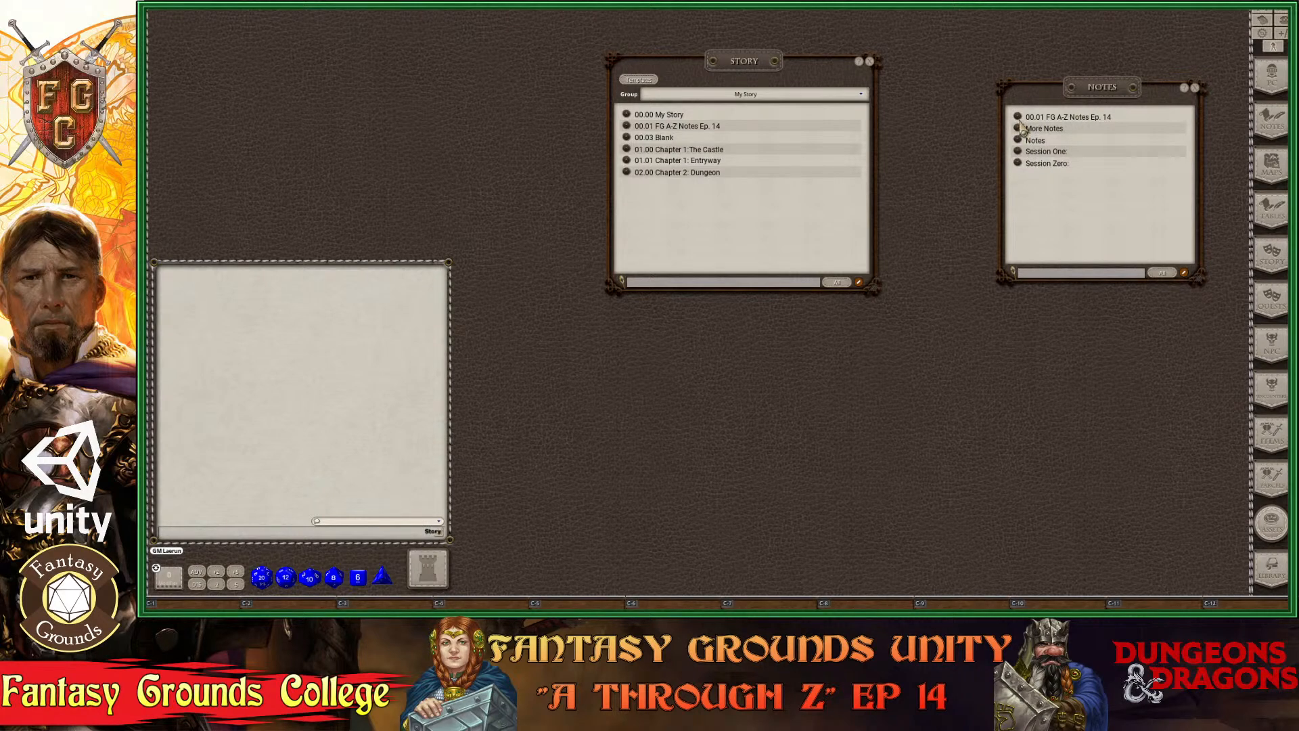
Open the 00.01 FG A-Z Notes Ep. 14 note, close the Notes list, and space the note and Story list apart.
{"action": "left_click", "coordinate": [1018, 118]}
{"action": "key", "text": "ctrl"}
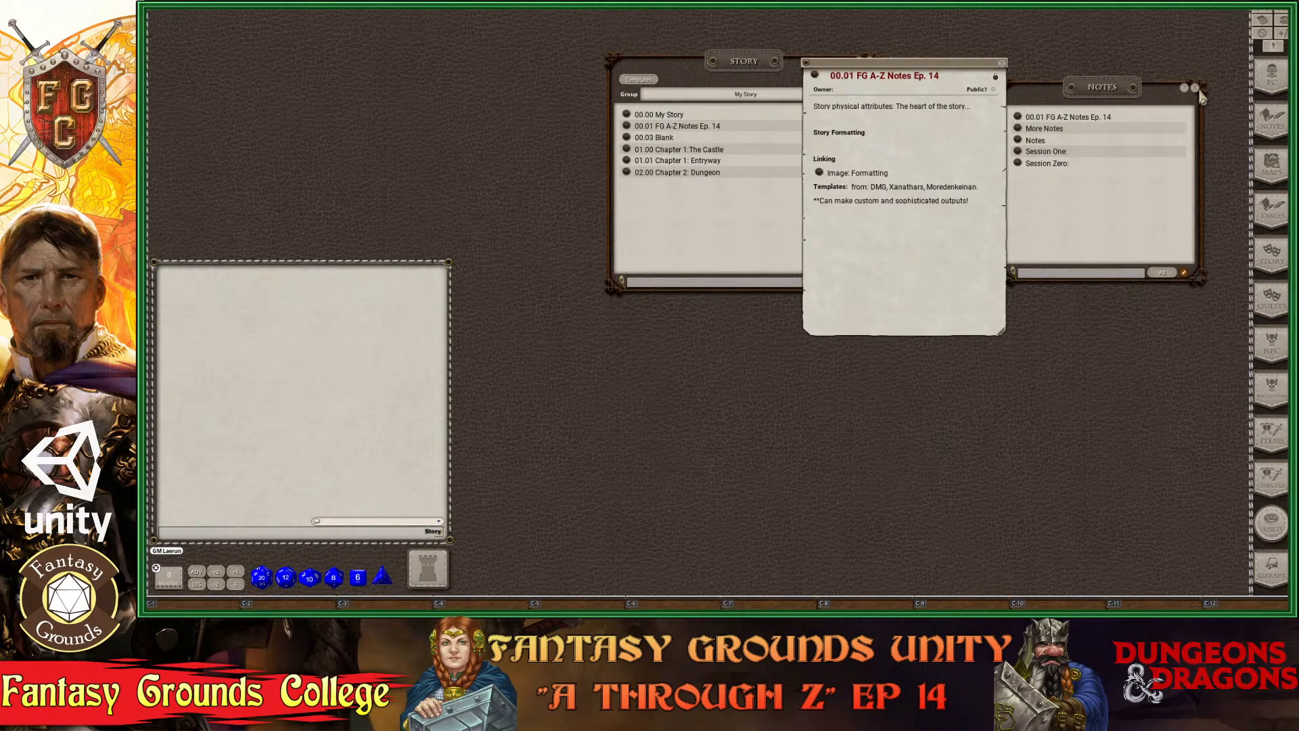
{"action": "left_click", "coordinate": [1196, 89]}
{"action": "left_click_drag", "start_coordinate": [924, 71], "coordinate": [1110, 54]}
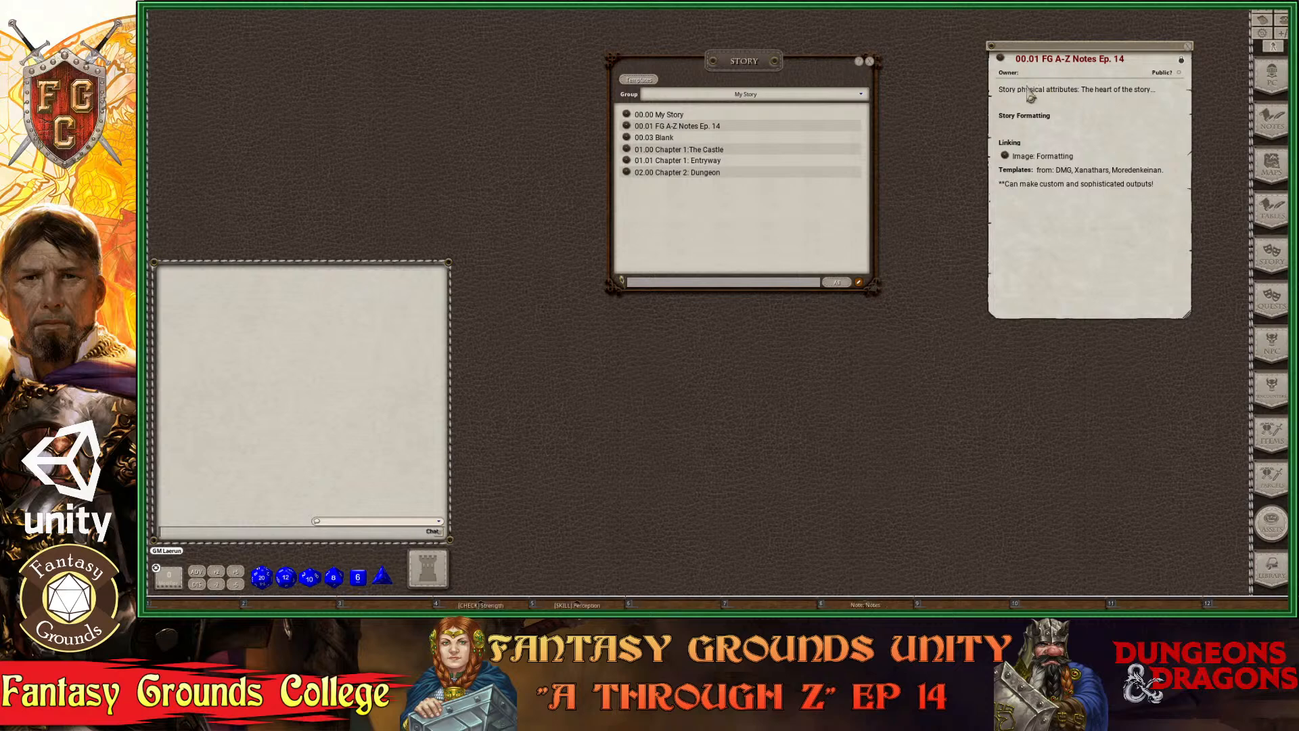
{"action": "left_click_drag", "start_coordinate": [722, 76], "coordinate": [677, 61]}
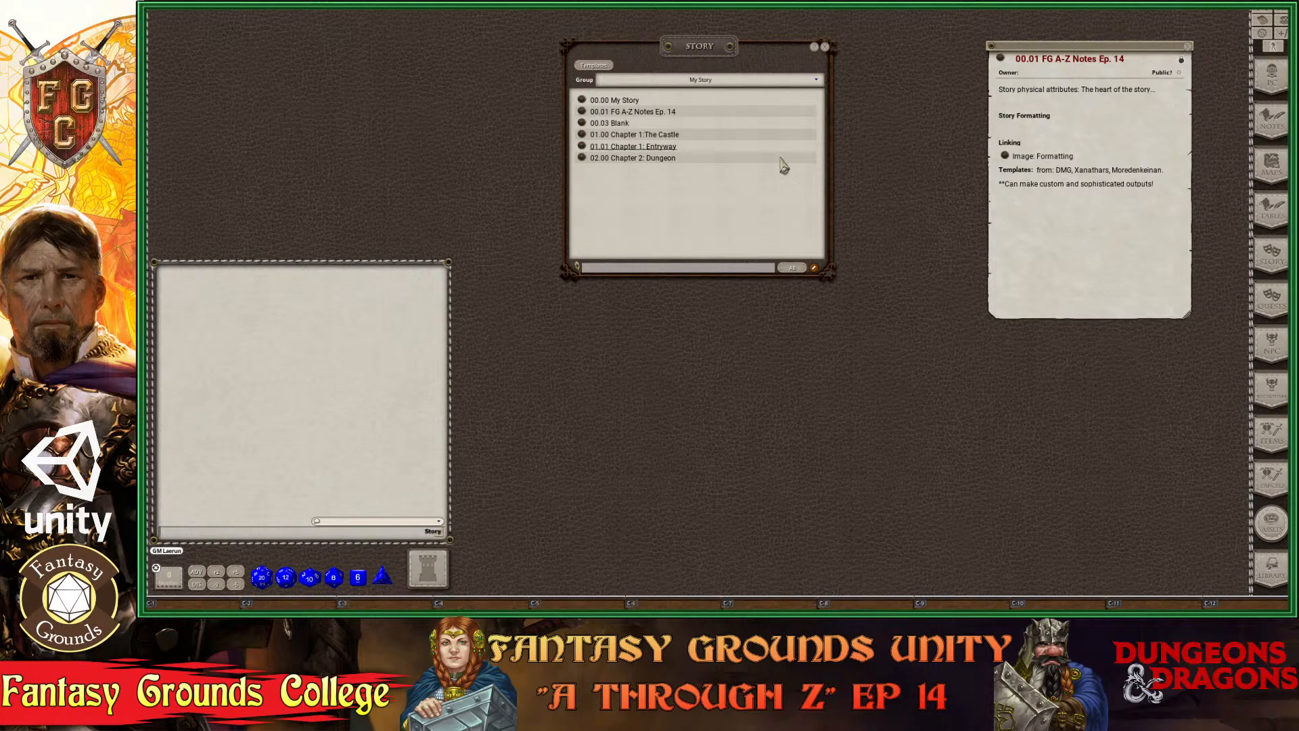
Open the 00.00 My Story entry, place it beside the Story list, and close the 00.01 FG A-Z Notes Ep. 14 note.
{"action": "left_click", "coordinate": [582, 100]}
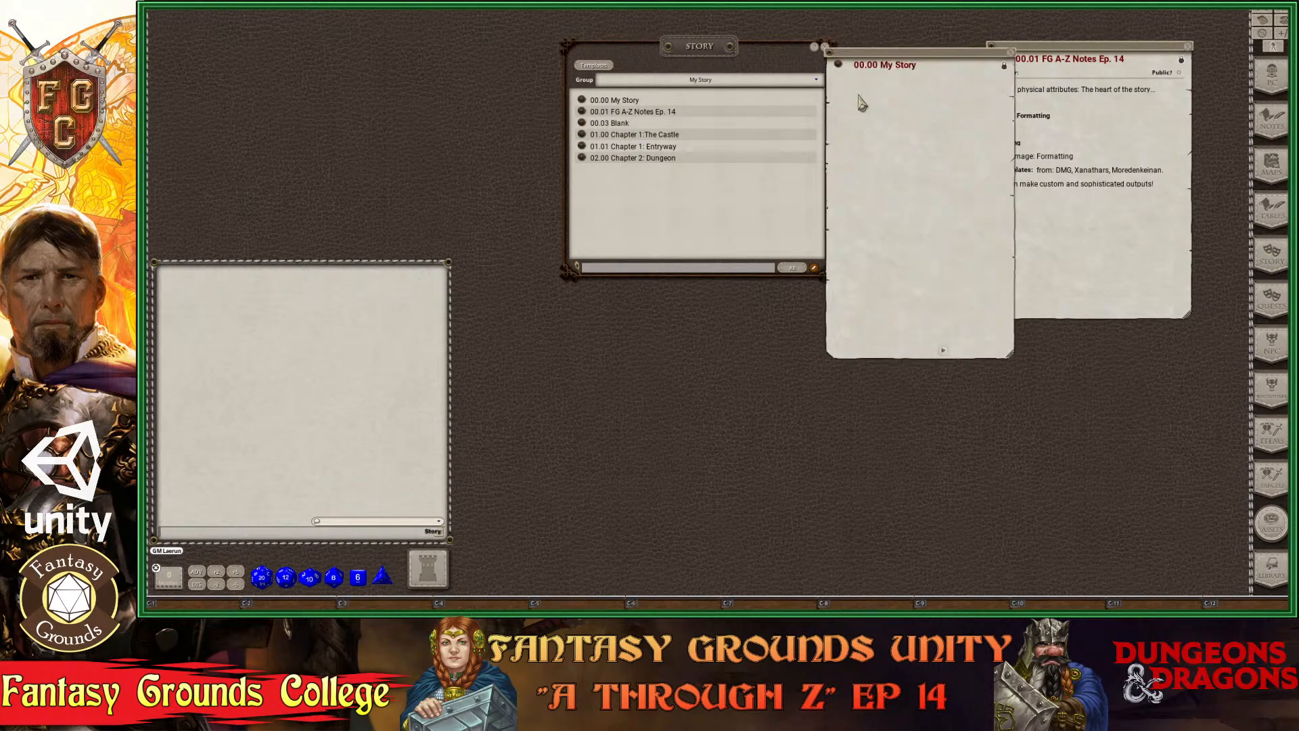
{"action": "left_click_drag", "start_coordinate": [915, 54], "coordinate": [950, 41]}
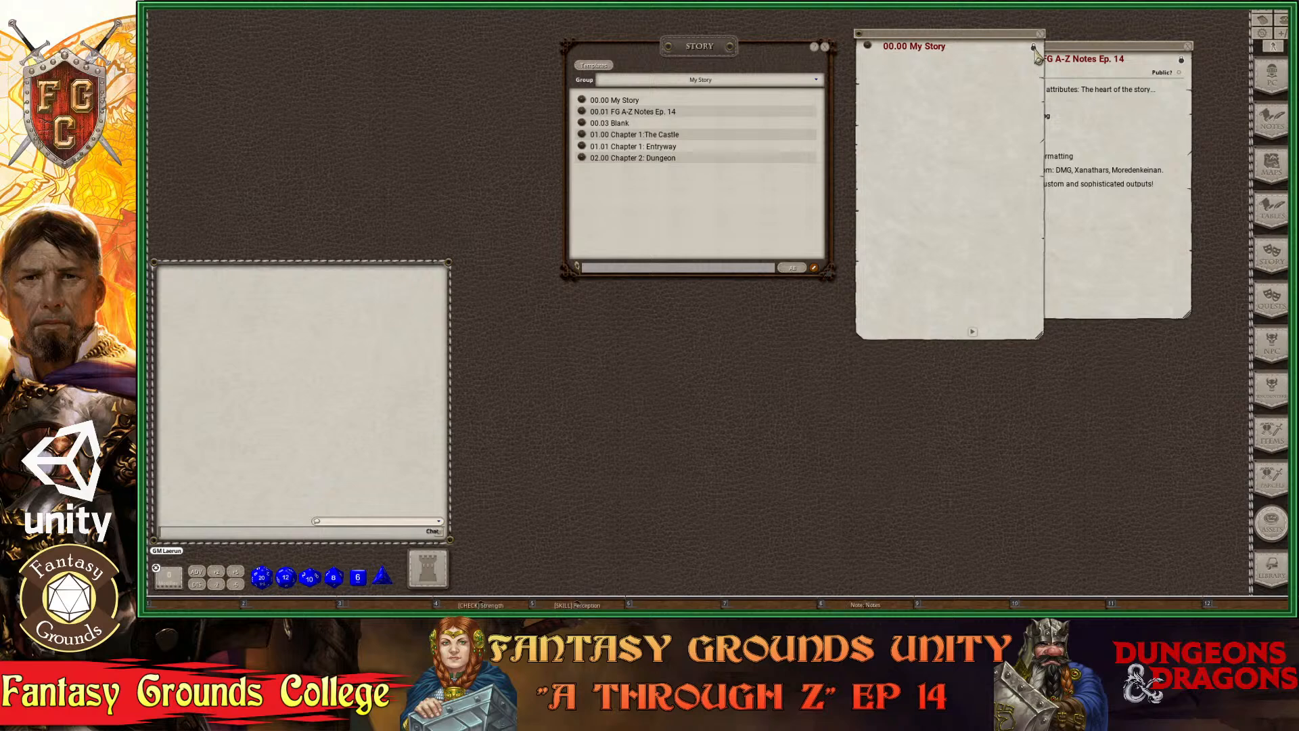
{"action": "left_click", "coordinate": [1187, 47]}
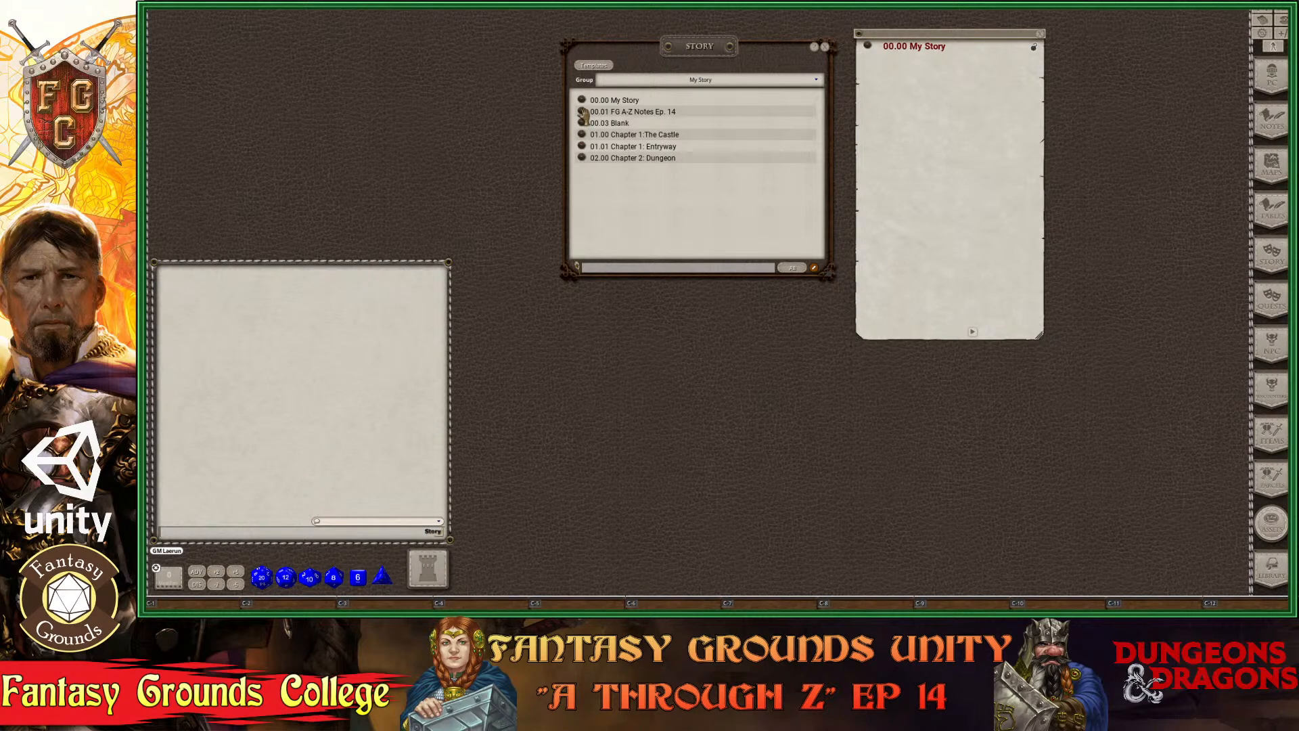
Link the 00.01 FG A-Z Notes Ep. 14 story in the My Story entry, with the 00.03 Blank story link beneath it.
{"action": "left_click_drag", "start_coordinate": [582, 113], "coordinate": [890, 102]}
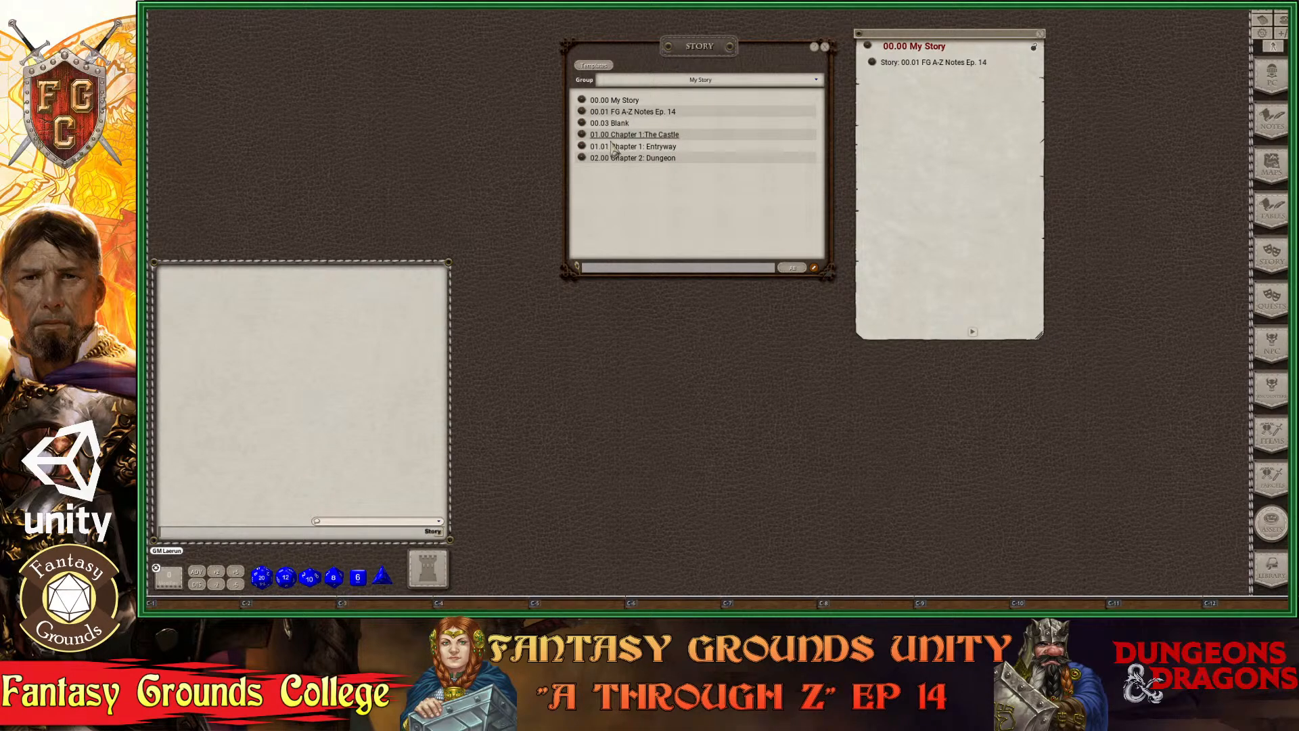
{"action": "left_click_drag", "start_coordinate": [584, 126], "coordinate": [881, 114]}
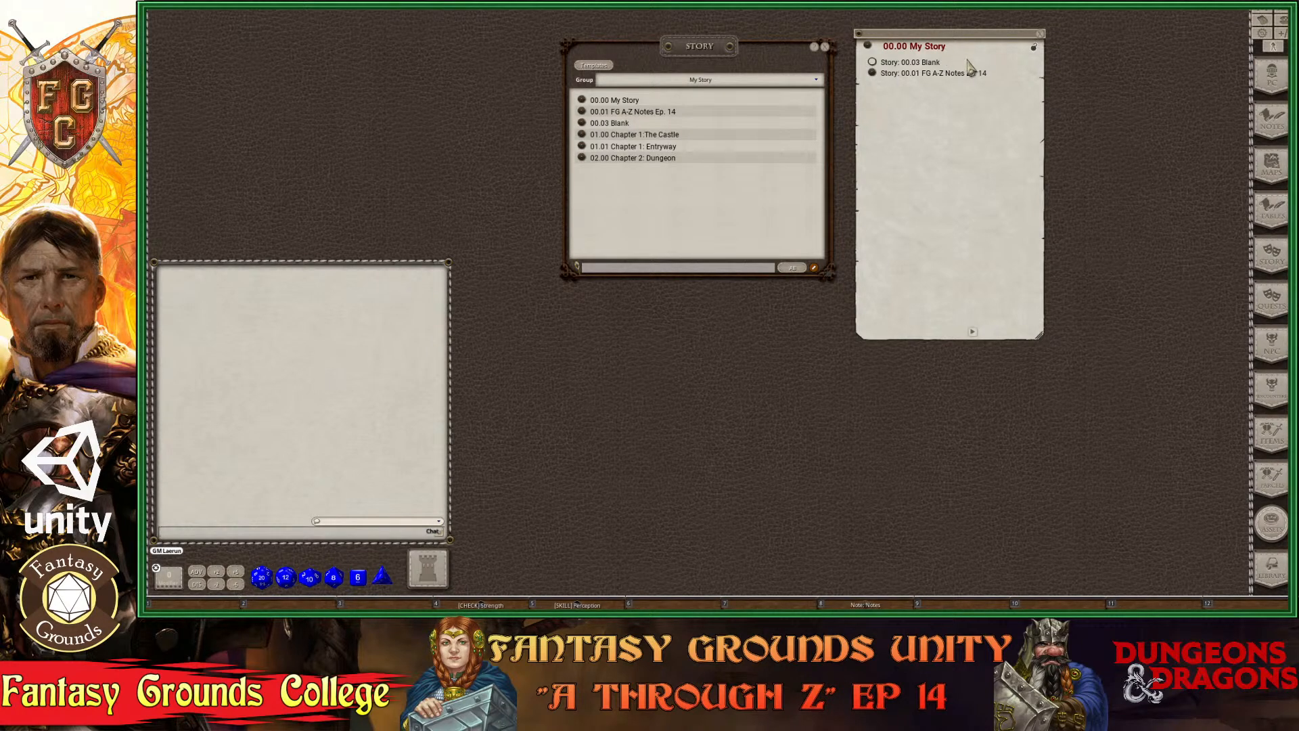
{"action": "key", "text": "BackSpace"}
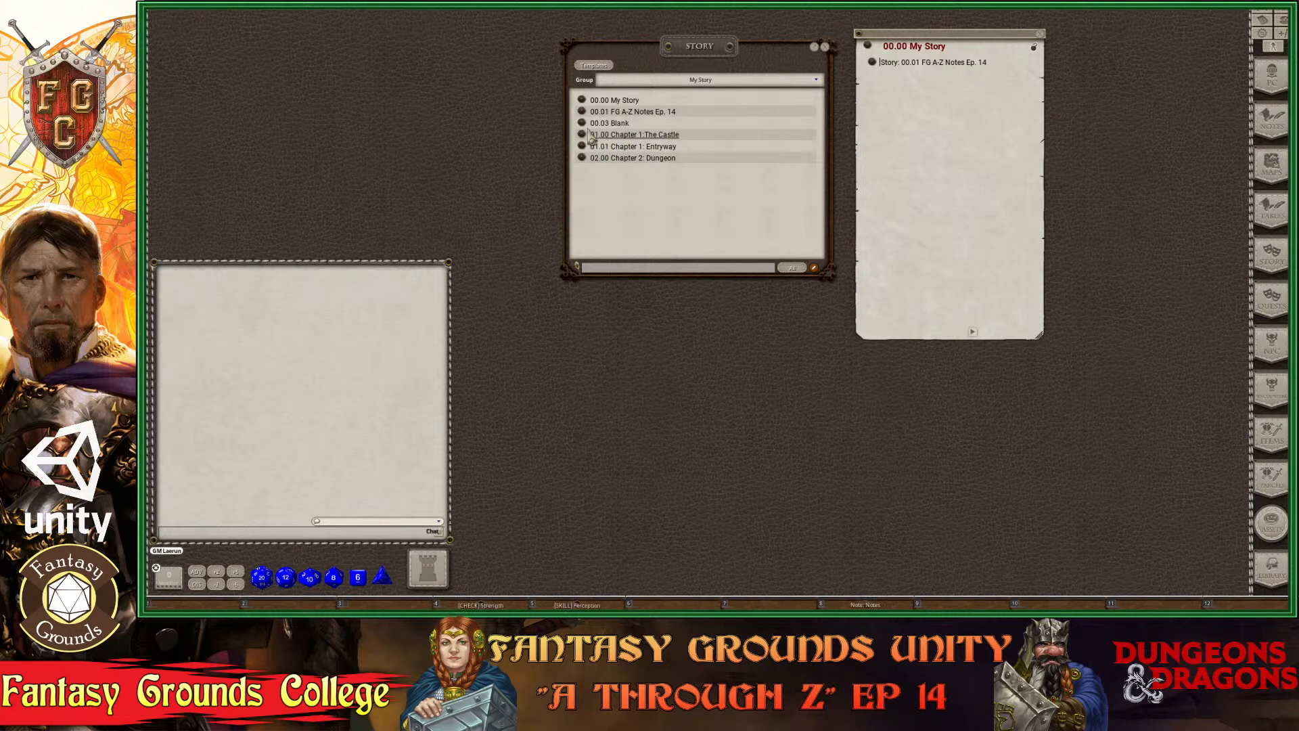
{"action": "left_click_drag", "start_coordinate": [581, 122], "coordinate": [996, 82]}
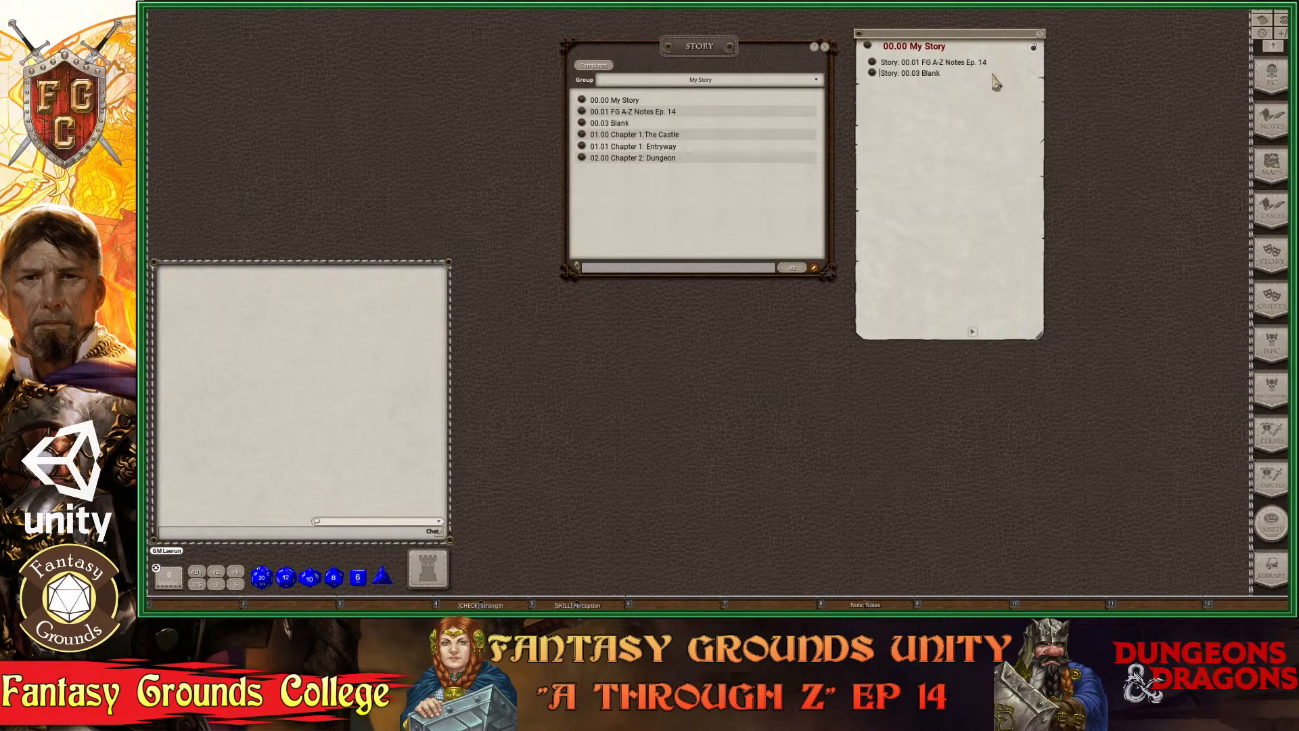
Add links to the Chapter 1:The Castle, Chapter 1: Entryway and Chapter 2: Dungeon stories below the existing links in My Story.
{"action": "left_click_drag", "start_coordinate": [583, 140], "coordinate": [950, 92]}
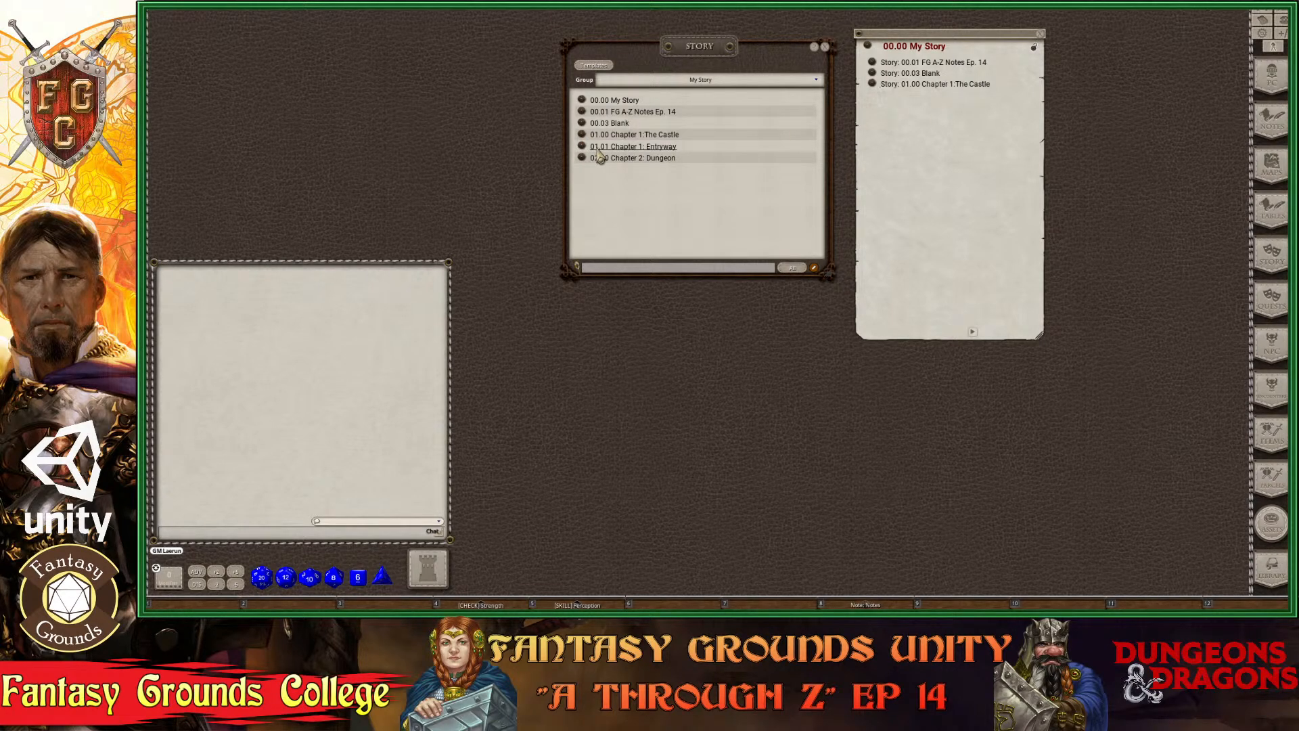
{"action": "key", "text": "ctrl"}
{"action": "key", "text": "ctrl"}
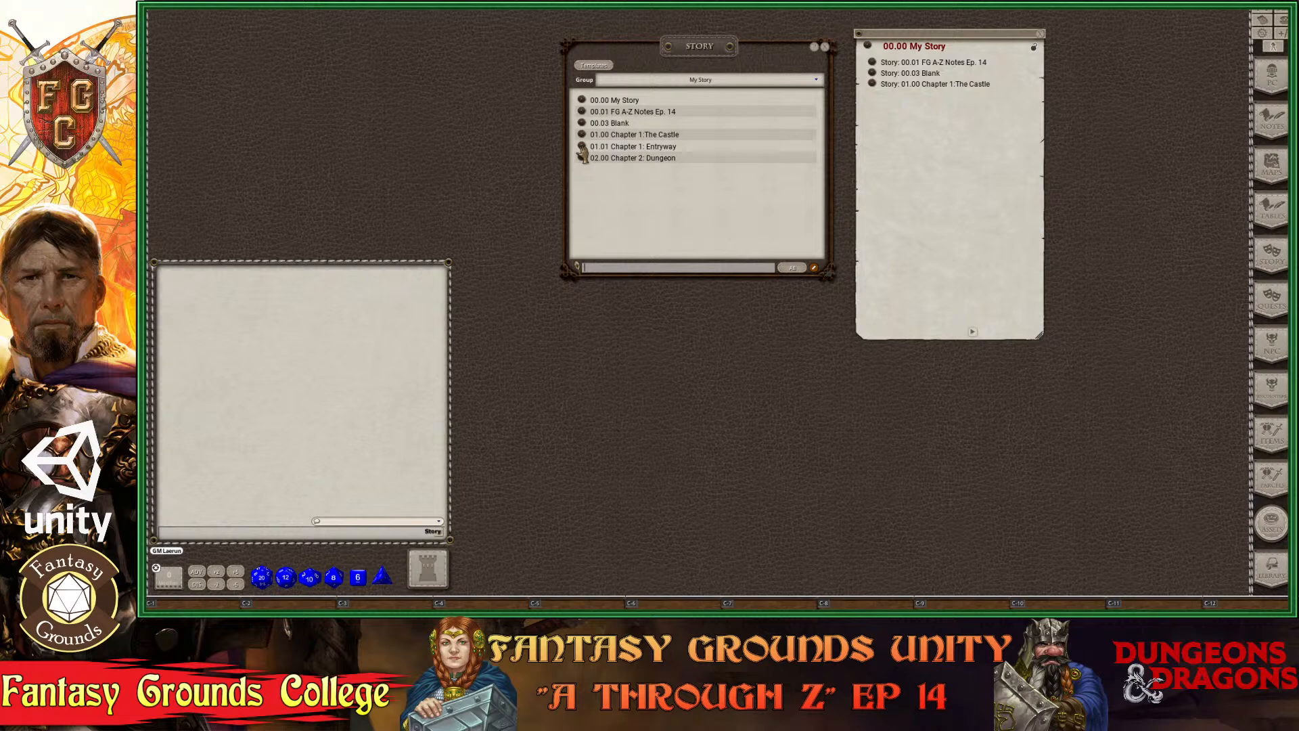
{"action": "left_click_drag", "start_coordinate": [582, 152], "coordinate": [997, 103]}
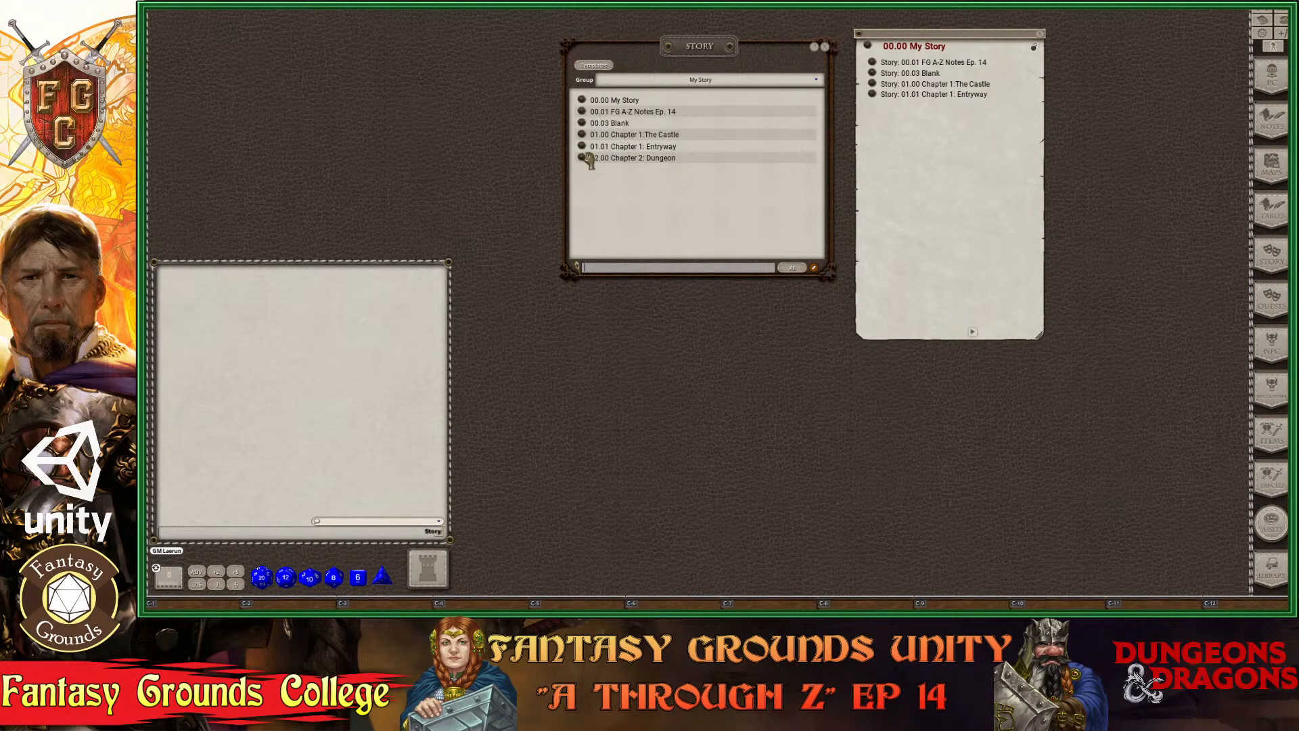
{"action": "left_click_drag", "start_coordinate": [583, 157], "coordinate": [998, 107]}
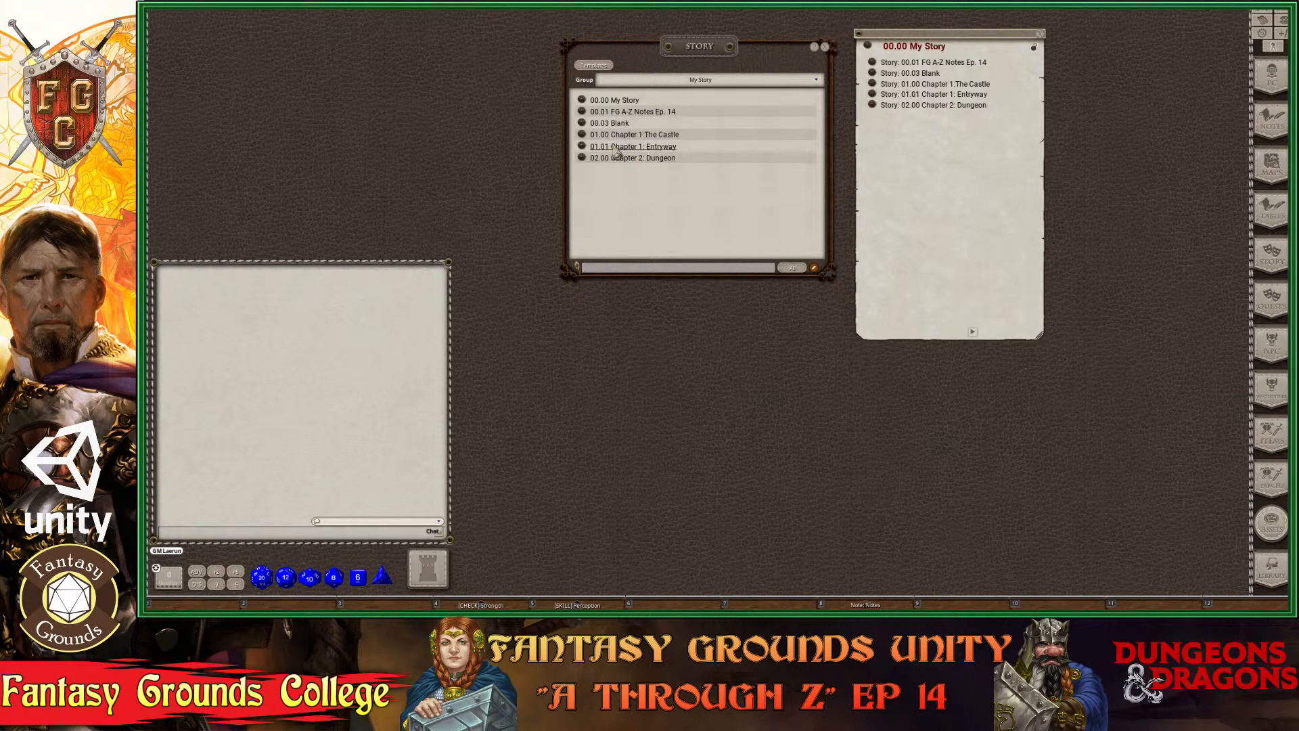
{"action": "key", "text": "ctrl"}
{"action": "key", "text": "ctrl"}
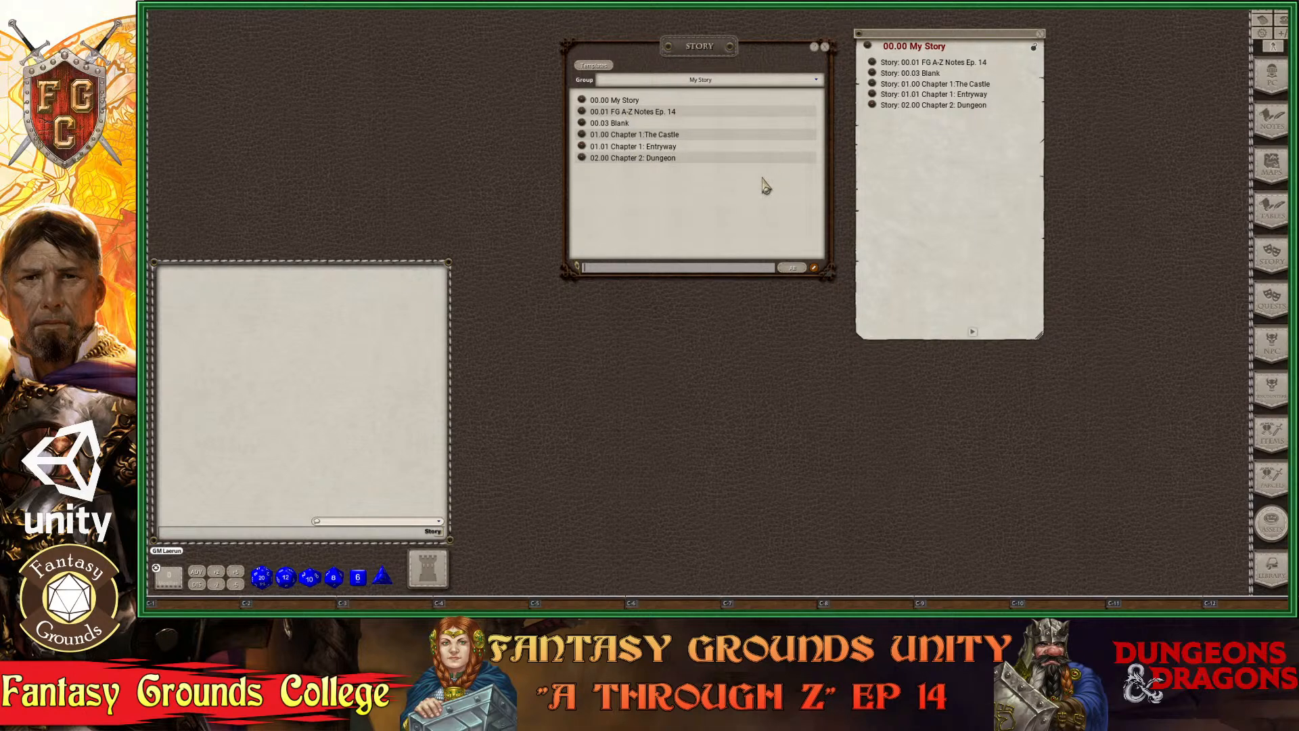
Open the Library and bring up the Reference Manual of the D&D Lost Mine of Phandelver module.
{"action": "key", "text": "ctrl"}
{"action": "key", "text": "ctrl"}
{"action": "key", "text": "ctrl"}
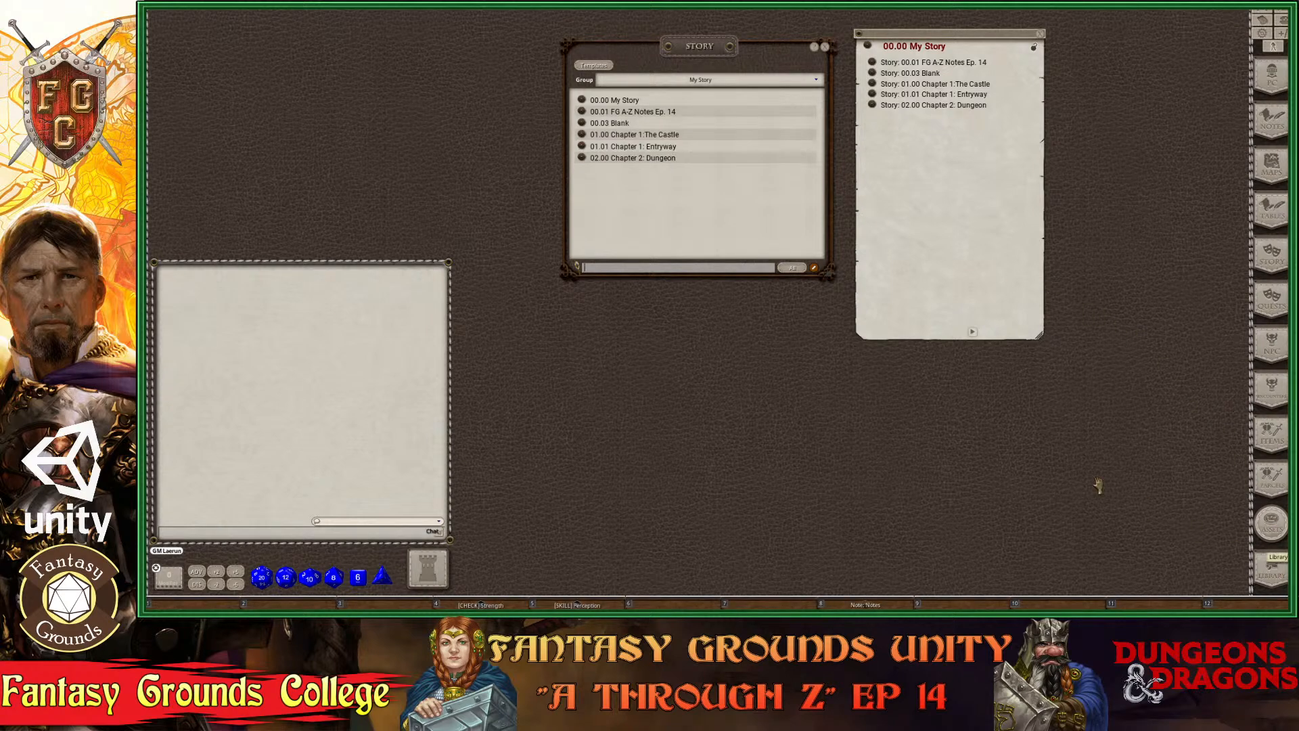
{"action": "key", "text": "ctrl"}
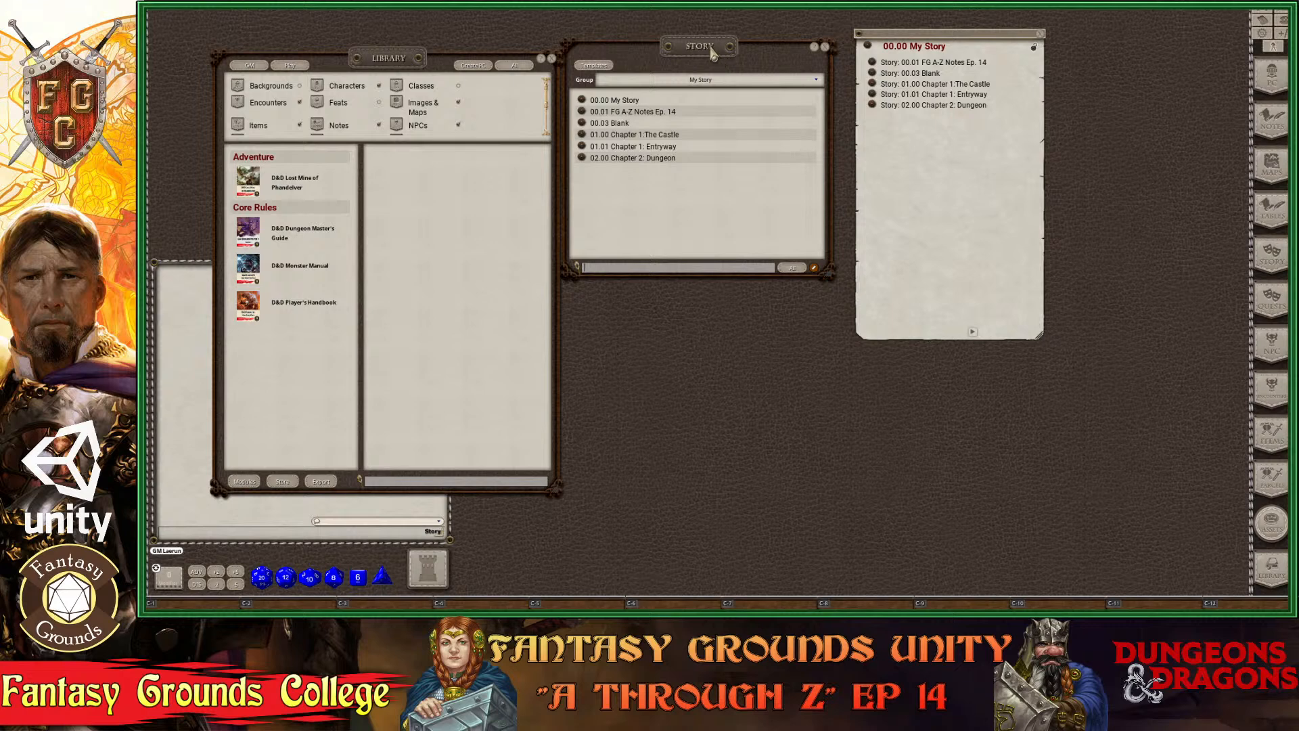
{"action": "left_click_drag", "start_coordinate": [711, 53], "coordinate": [729, 47]}
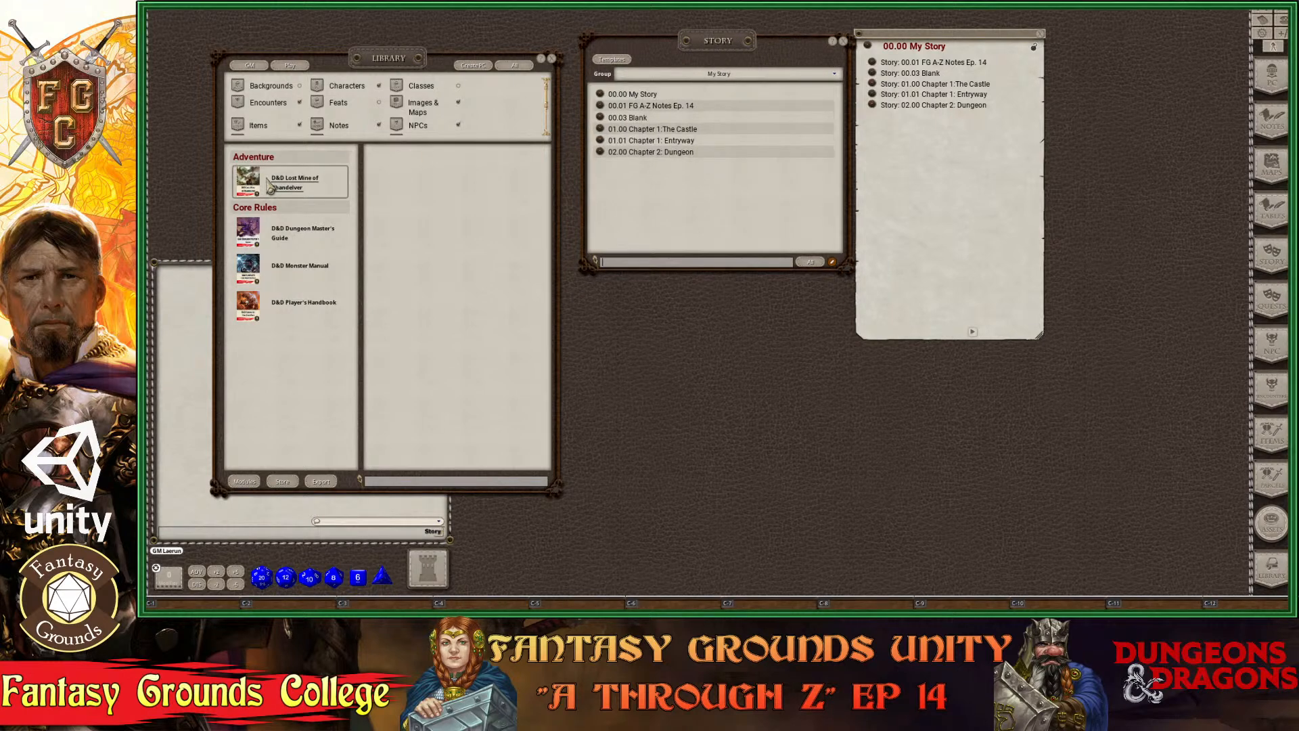
{"action": "left_click", "coordinate": [289, 191]}
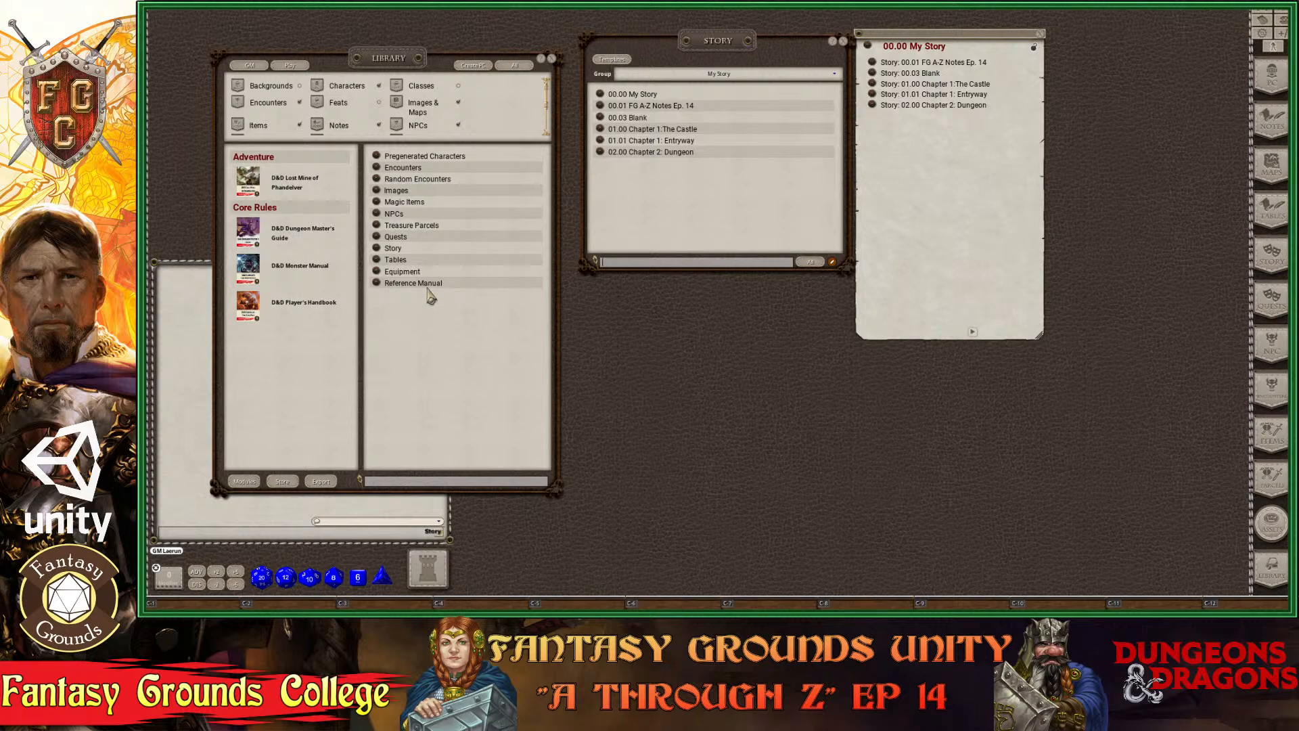
{"action": "left_click", "coordinate": [380, 285]}
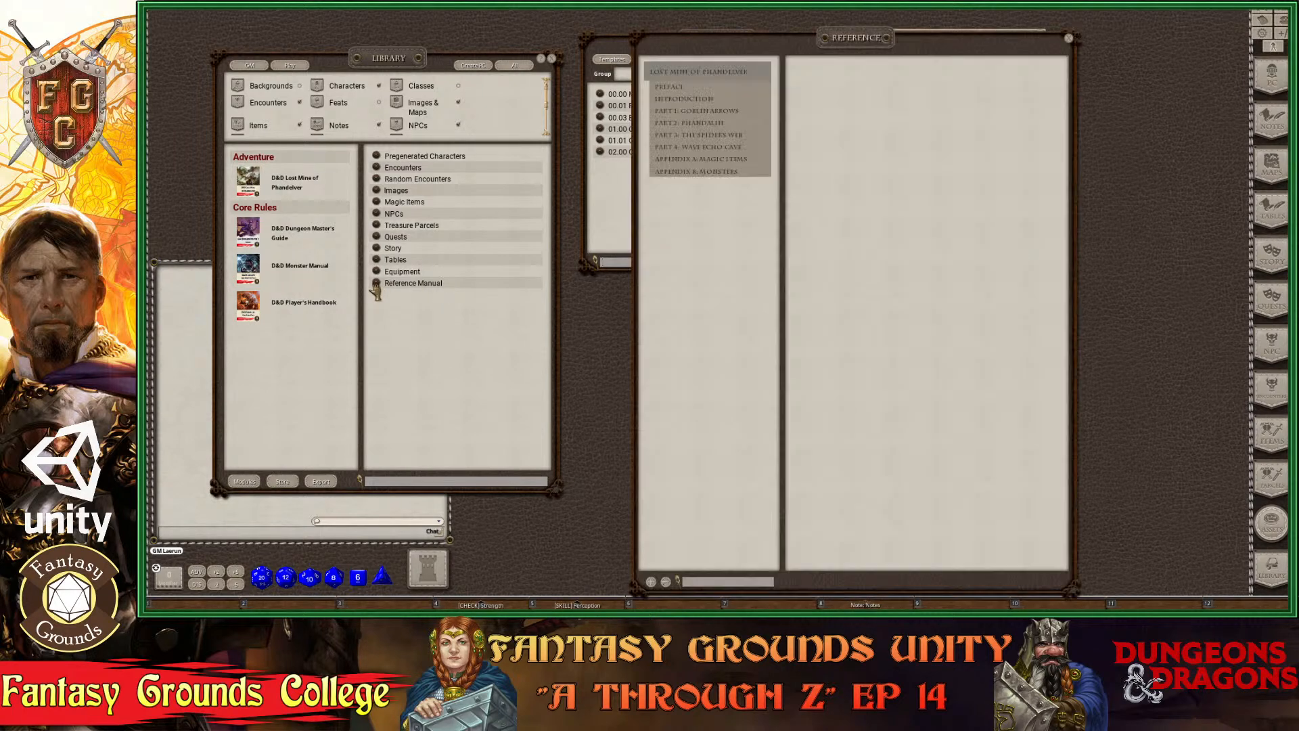
Move the Reference window clear of the Library and open the Goblin Arrows page under Part 1.
{"action": "left_click_drag", "start_coordinate": [847, 43], "coordinate": [772, 98]}
{"action": "key", "text": "ctrl"}
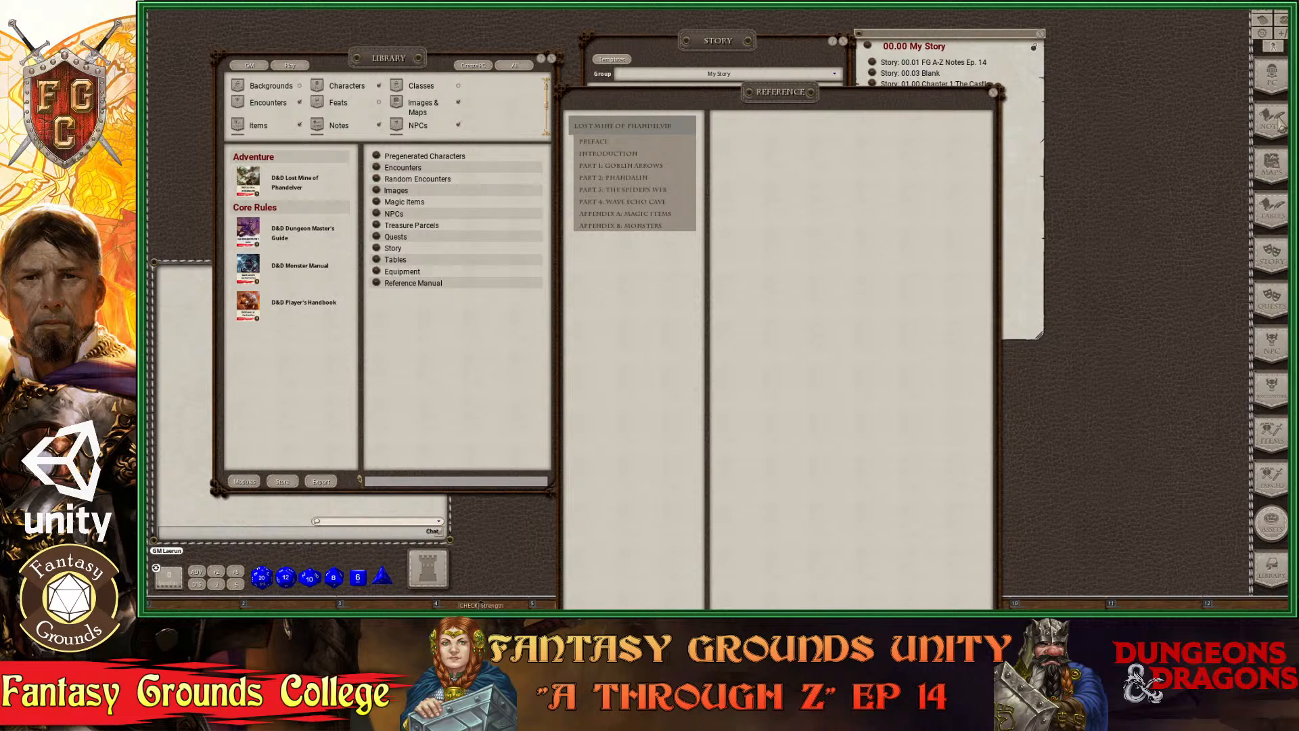
{"action": "key", "text": "ctrl"}
{"action": "left_click_drag", "start_coordinate": [759, 100], "coordinate": [911, 35]}
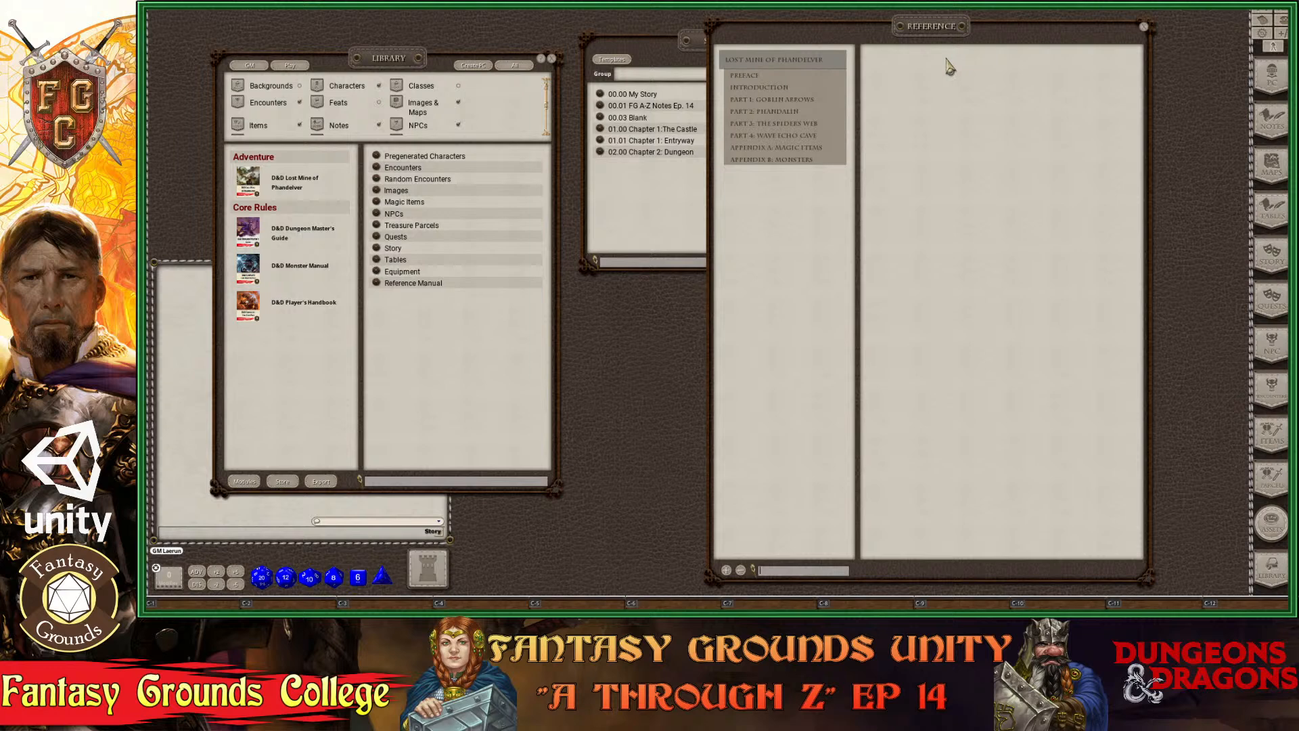
{"action": "left_click", "coordinate": [764, 100]}
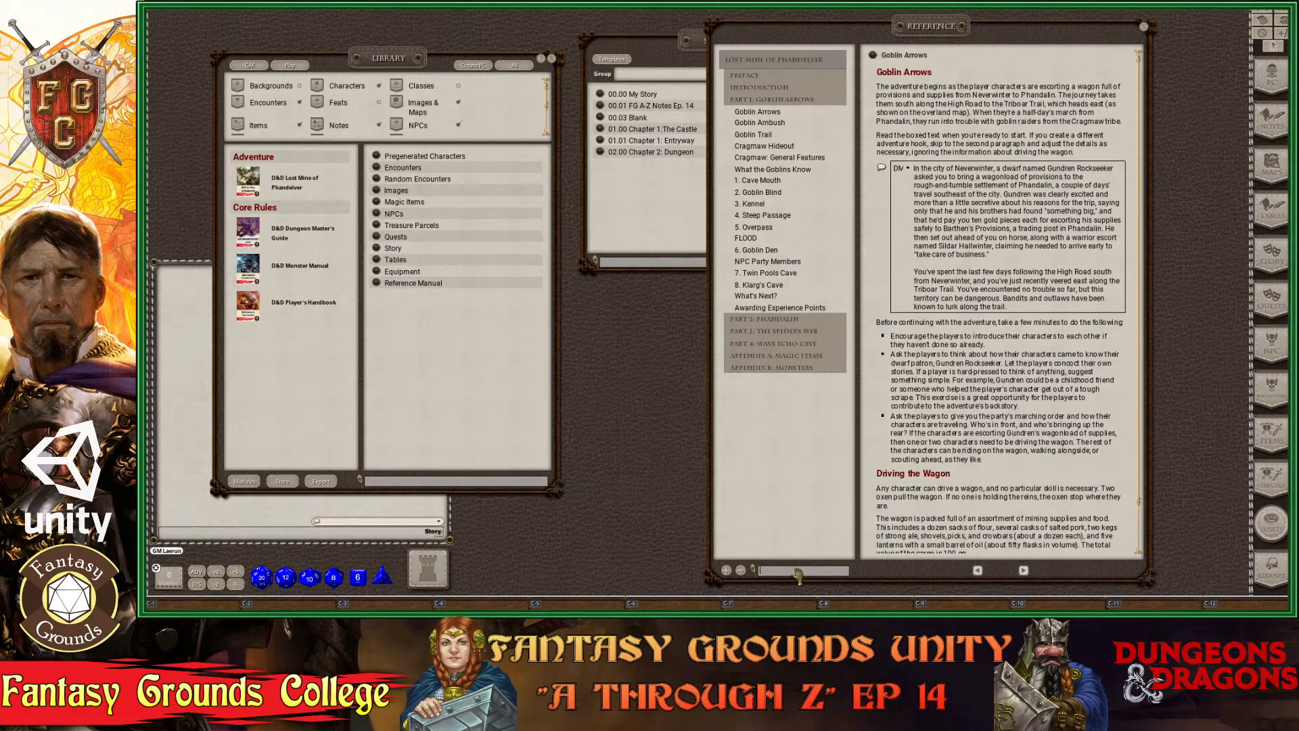
Search the Lost Mine of Phandelver reference manual for "treasure".
{"action": "key", "text": "ctrl"}
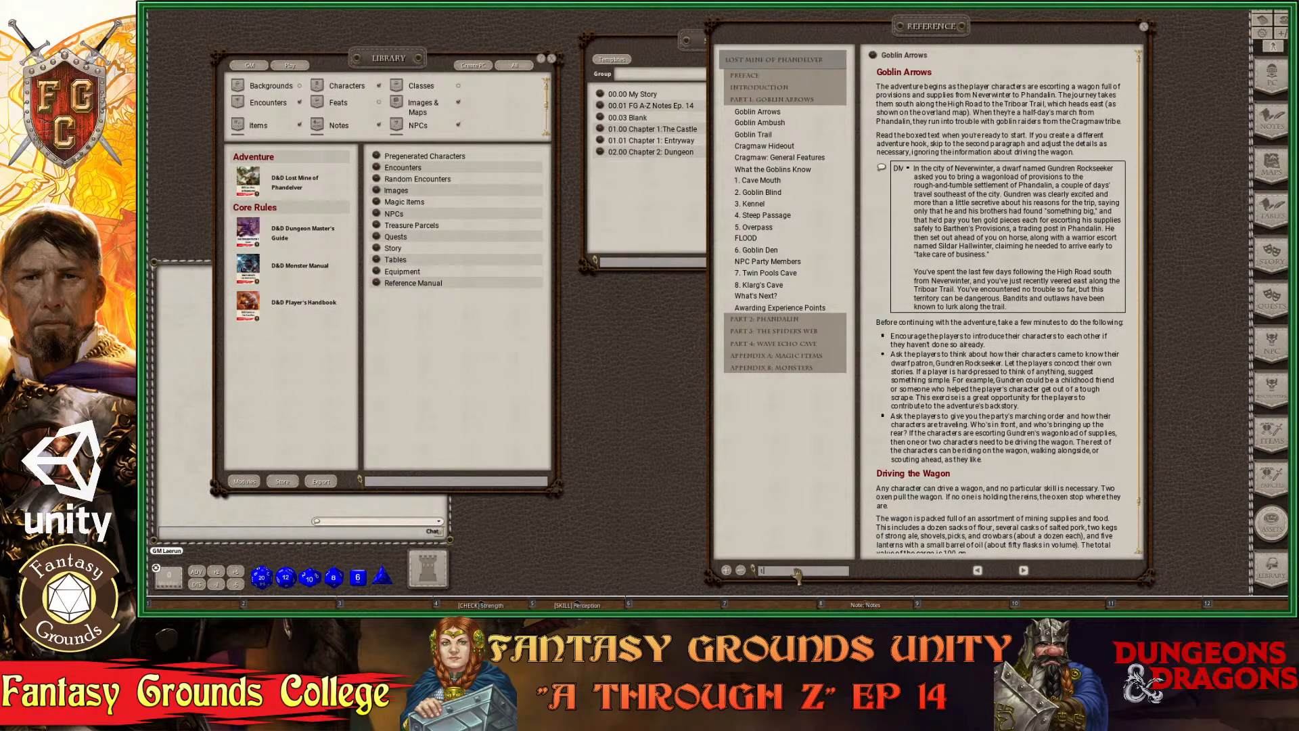
{"action": "key", "text": "Return"}
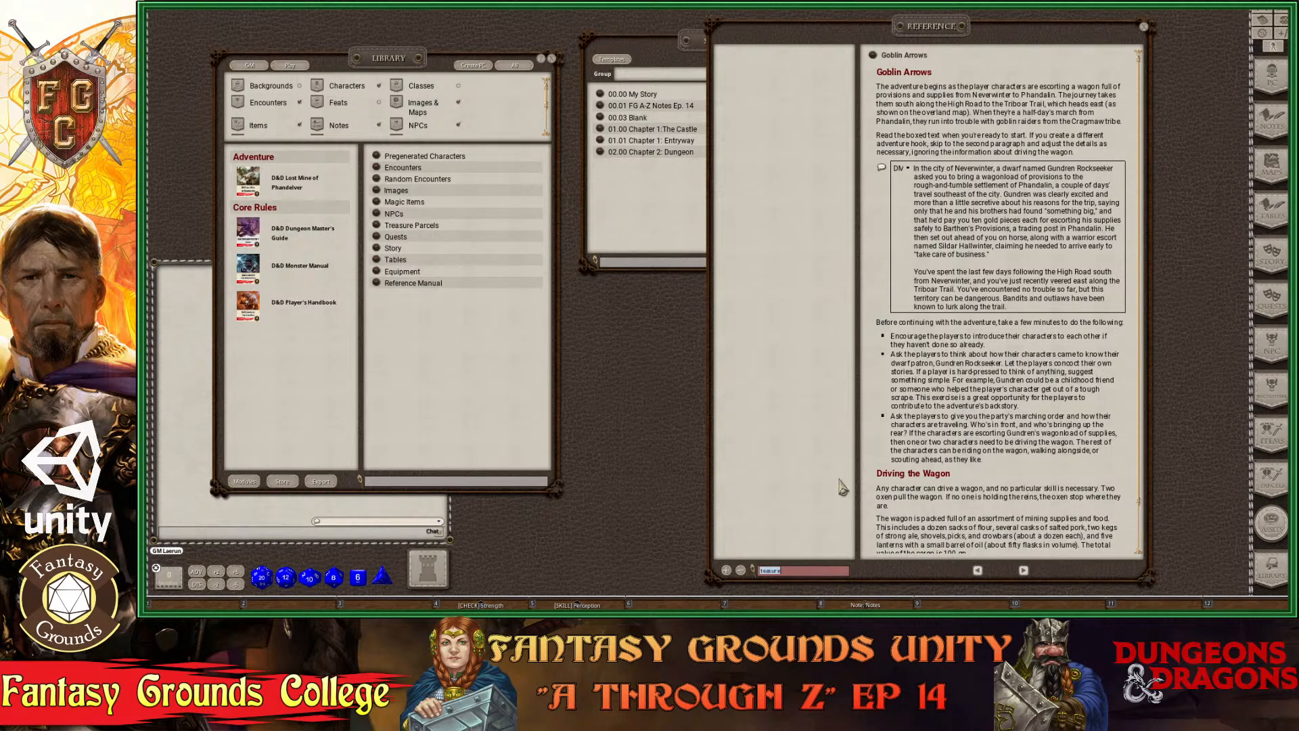
{"action": "key", "text": "ctrl"}
{"action": "left_click", "coordinate": [763, 572]}
{"action": "type", "text": "r"}
{"action": "key", "text": "ctrl"}
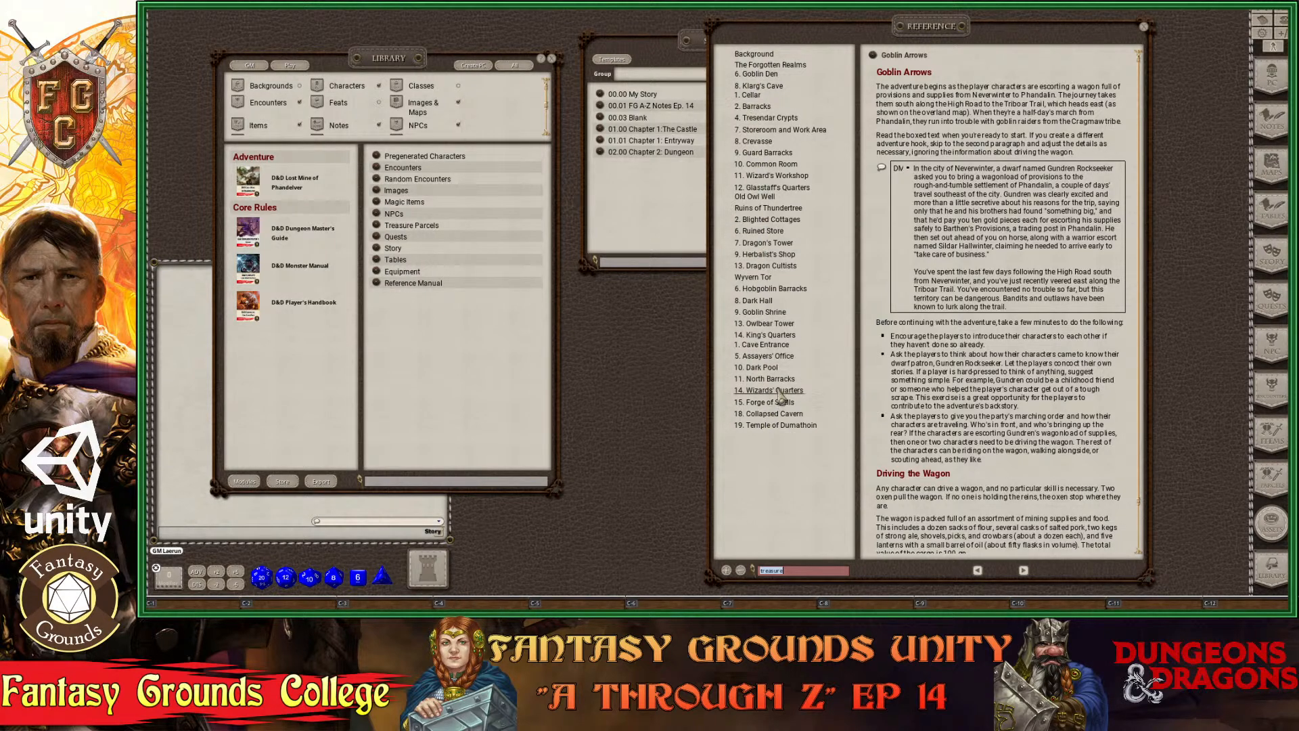
{"action": "key", "text": "ctrl"}
{"action": "key", "text": "ctrl"}
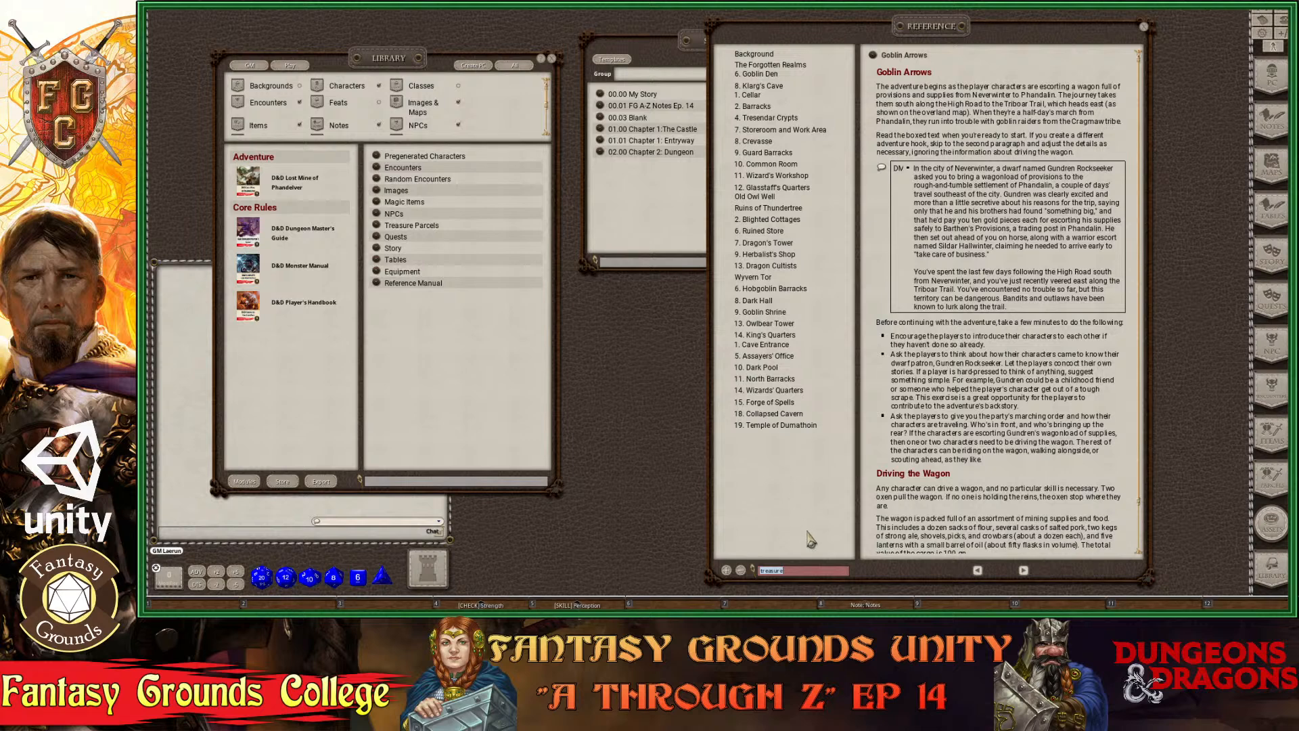
Clear the treasure search and search the reference manual for "Klarg".
{"action": "key", "text": "BackSpace"}
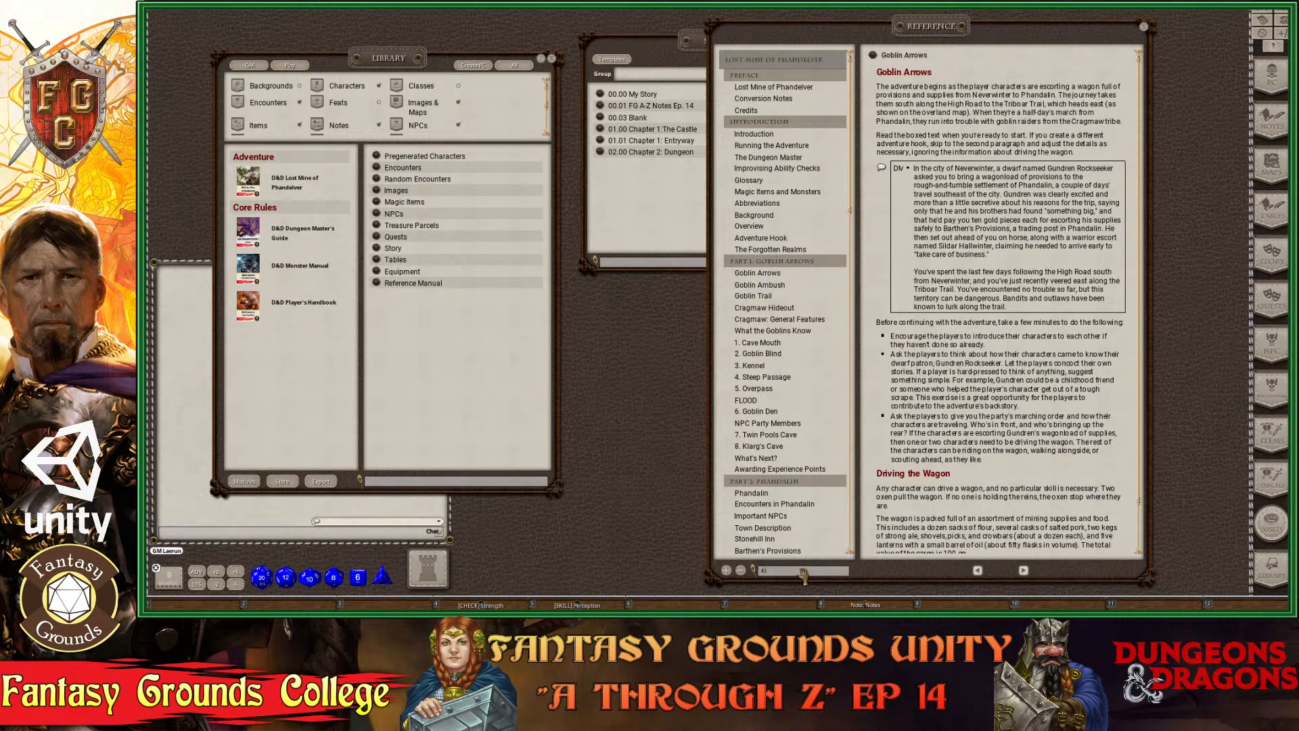
{"action": "key", "text": "ctrl"}
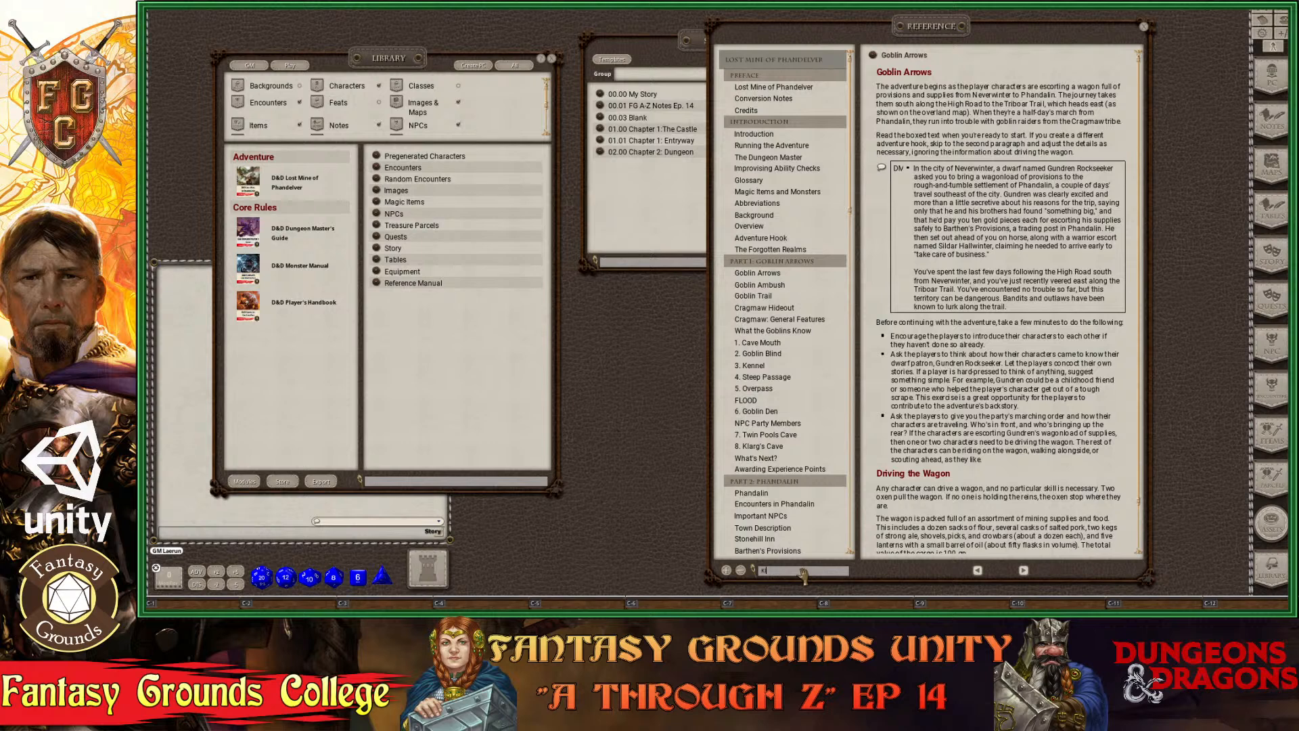
{"action": "key", "text": "BackSpace"}
{"action": "type", "text": "rg"}
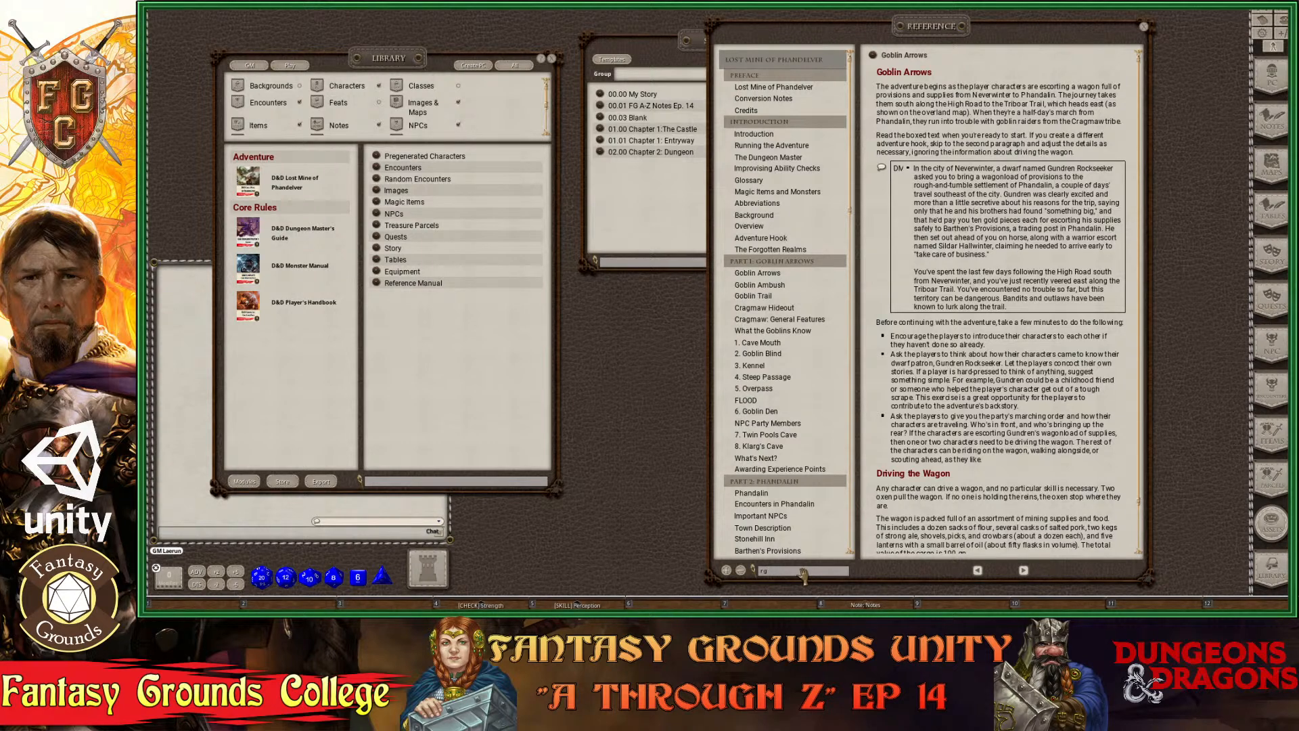
{"action": "type", "text": "Klarg"}
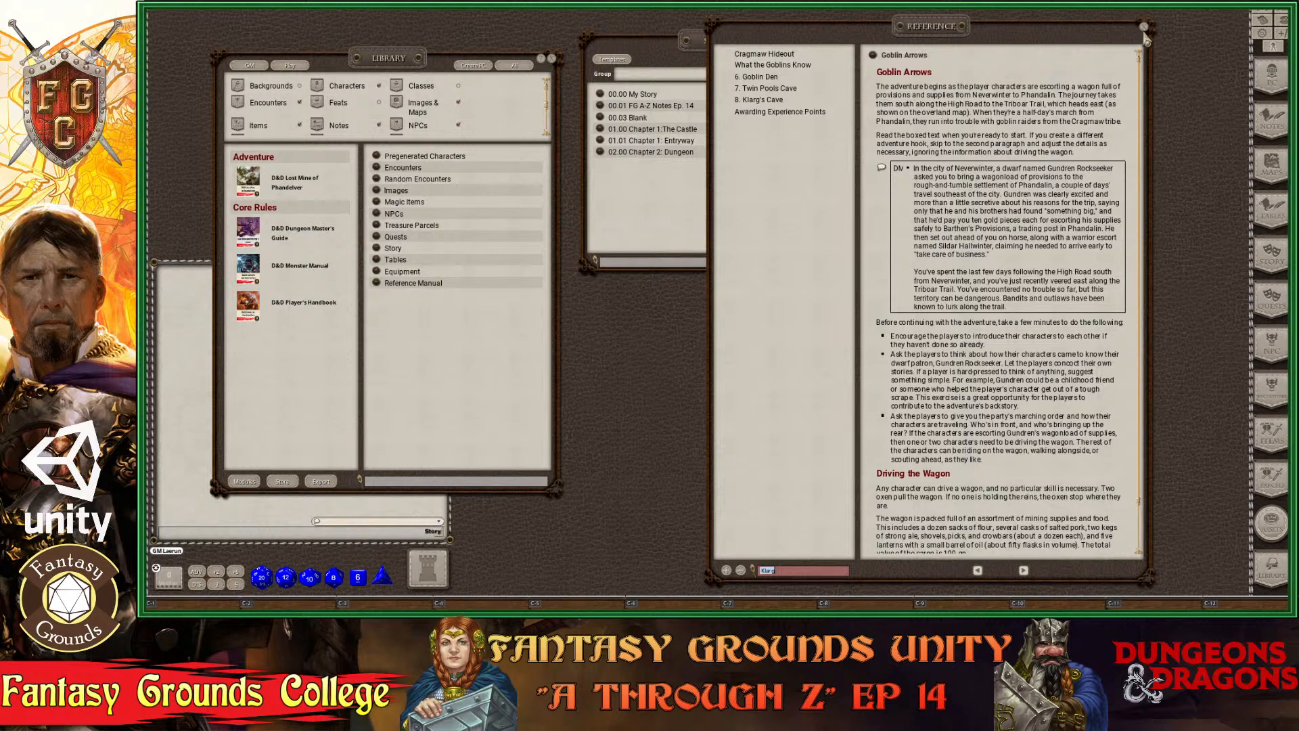
Close the Reference and Library windows, and reposition the My Story entry and the Story list side by side.
{"action": "left_click", "coordinate": [1143, 26]}
{"action": "left_click_drag", "start_coordinate": [935, 171], "coordinate": [985, 170]}
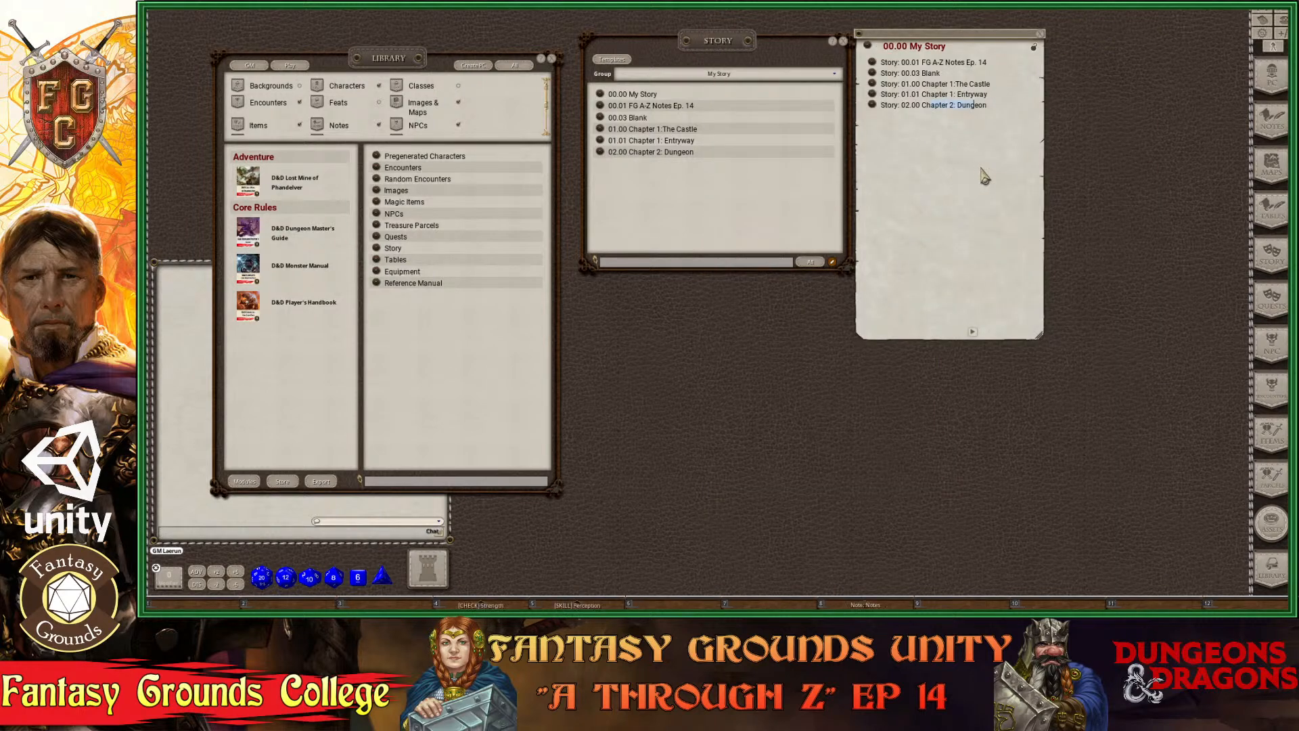
{"action": "left_click", "coordinate": [1006, 110]}
{"action": "left_click_drag", "start_coordinate": [926, 34], "coordinate": [1034, 34]}
{"action": "left_click_drag", "start_coordinate": [723, 45], "coordinate": [826, 41]}
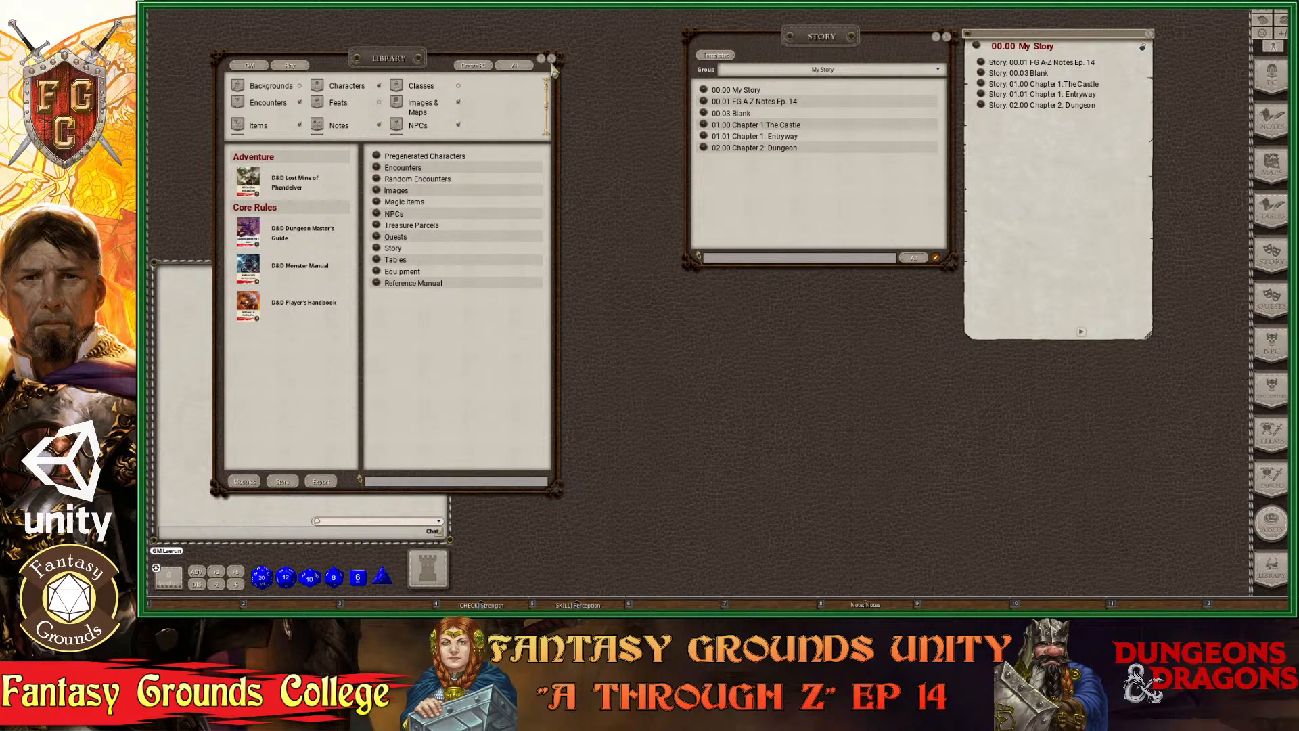
{"action": "left_click", "coordinate": [552, 59]}
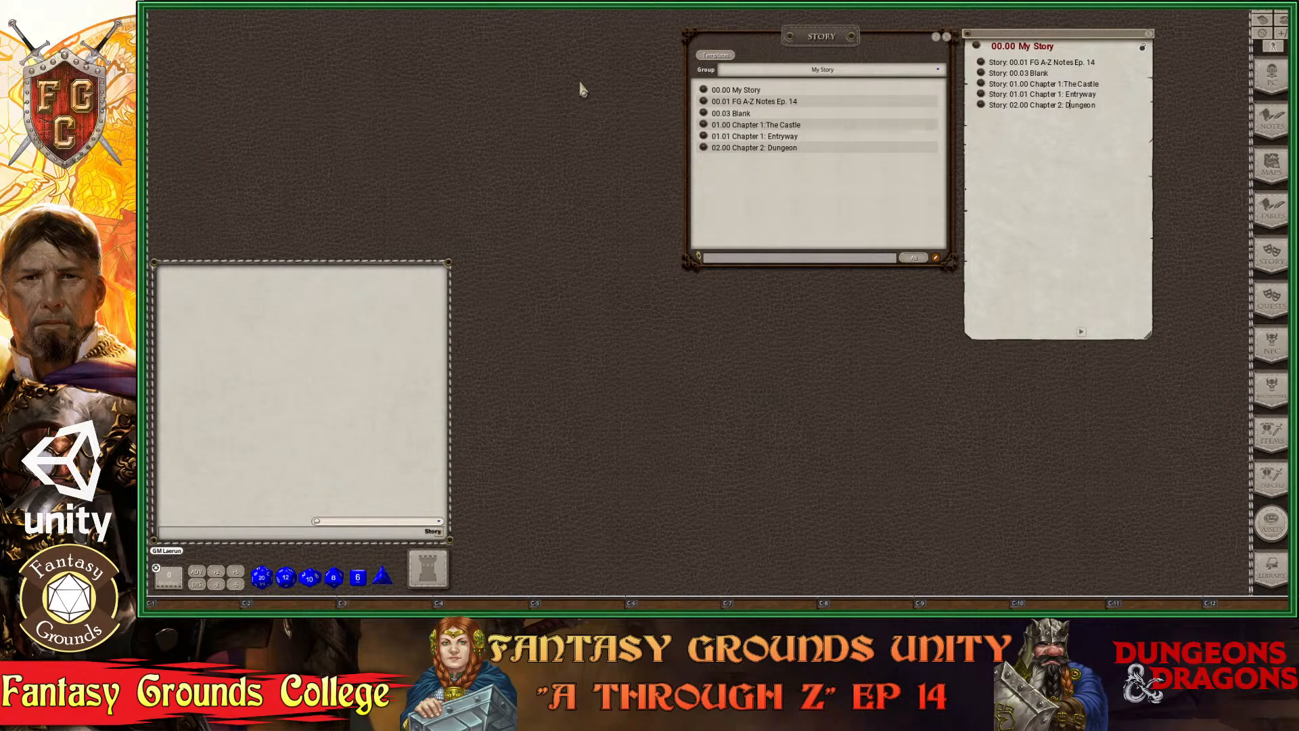
{"action": "left_click_drag", "start_coordinate": [825, 34], "coordinate": [818, 38]}
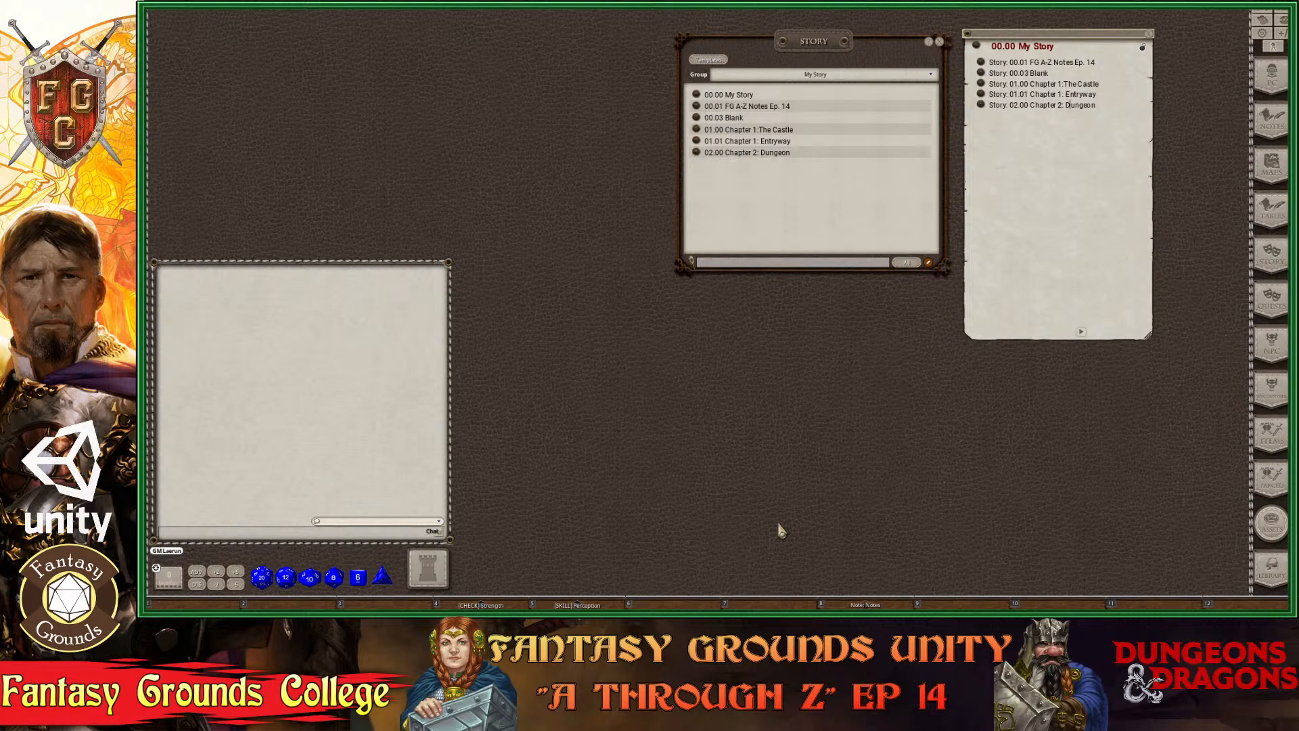
{"action": "key", "text": "ctrl"}
{"action": "key", "text": "ctrl"}
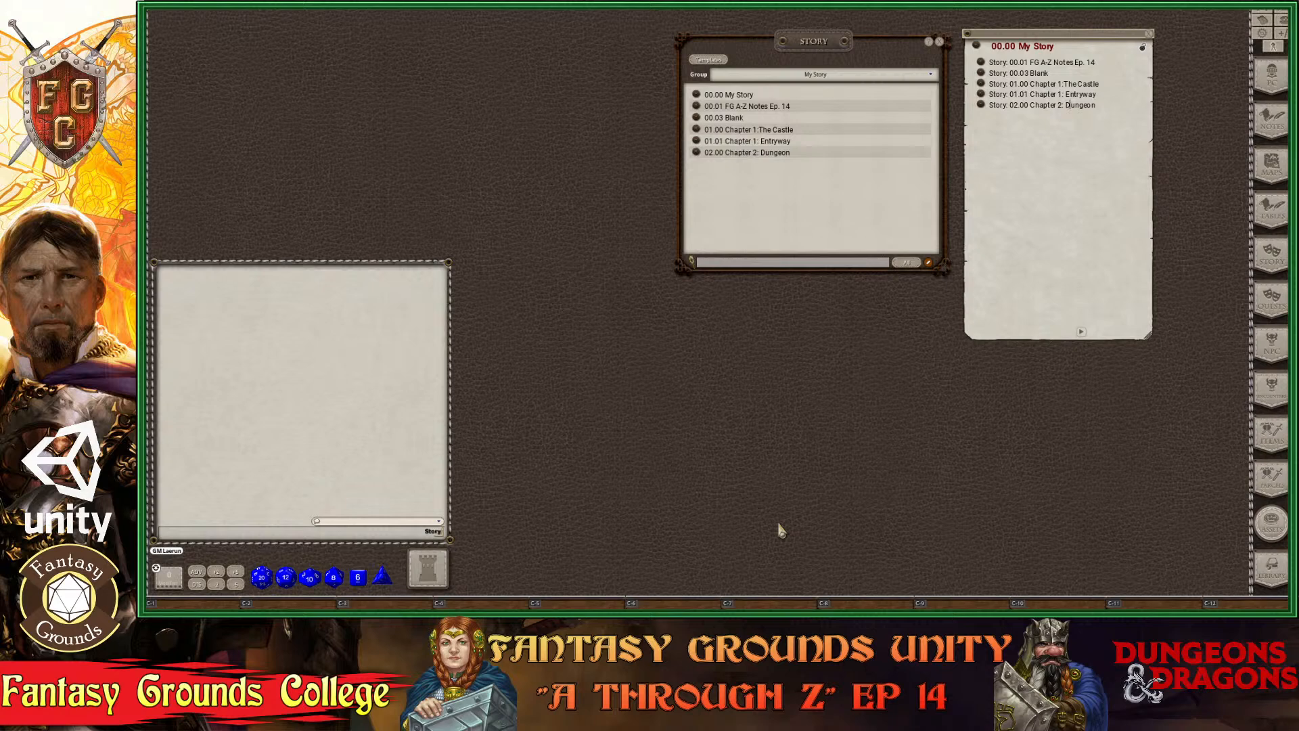
{"action": "key", "text": "ctrl"}
{"action": "key", "text": "ctrl"}
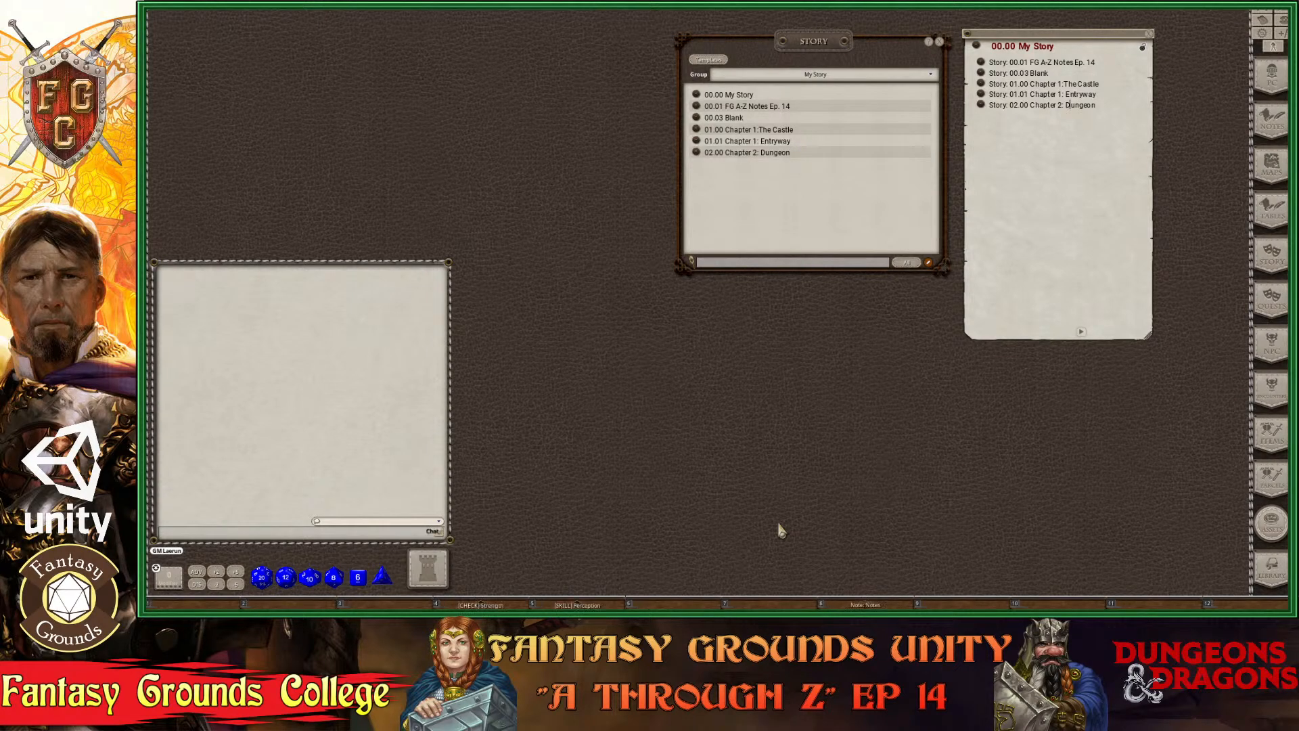
{"action": "key", "text": "ctrl"}
{"action": "key", "text": "ctrl"}
{"action": "key", "text": "ctrl"}
{"action": "left_click_drag", "start_coordinate": [814, 42], "coordinate": [815, 40]}
{"action": "key", "text": "ctrl"}
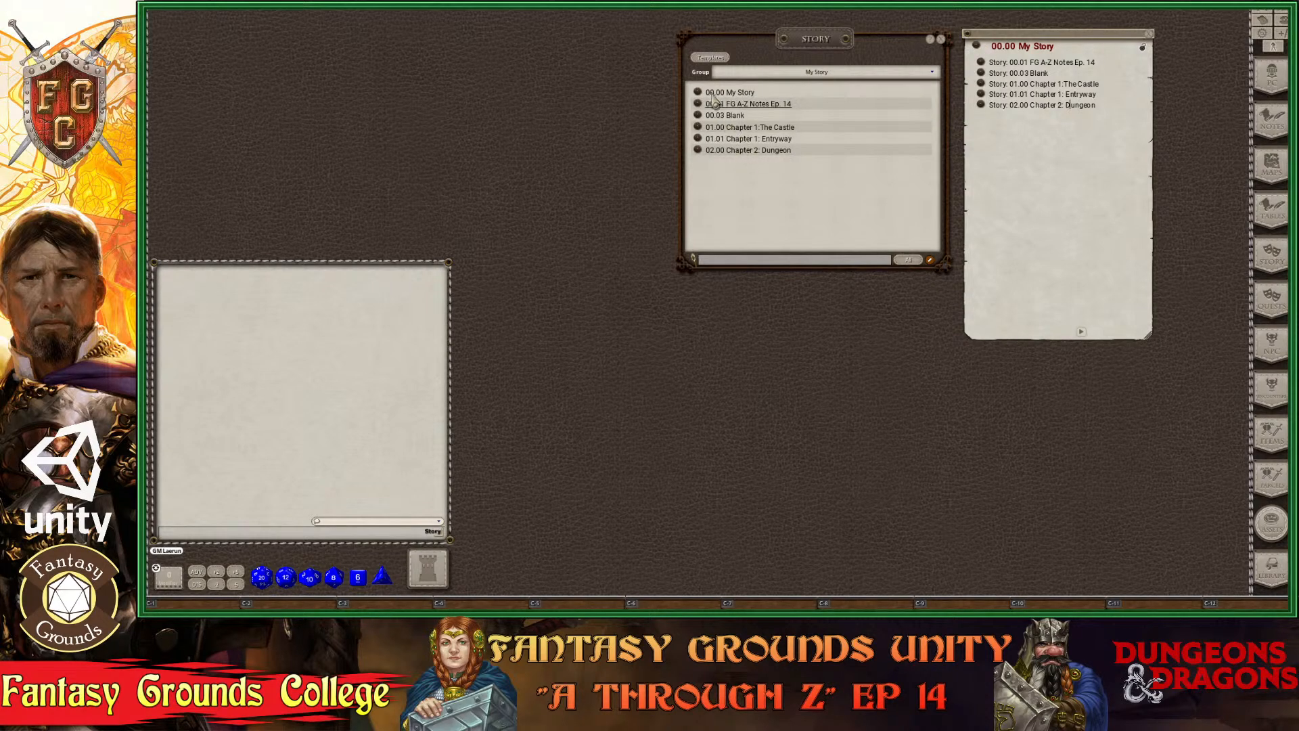
{"action": "key", "text": "ctrl"}
{"action": "key", "text": "ctrl"}
Move the Story list away from the My Story entry and switch its group to LMoP Lost Mine of Phandelver.
{"action": "left_click_drag", "start_coordinate": [825, 49], "coordinate": [743, 47]}
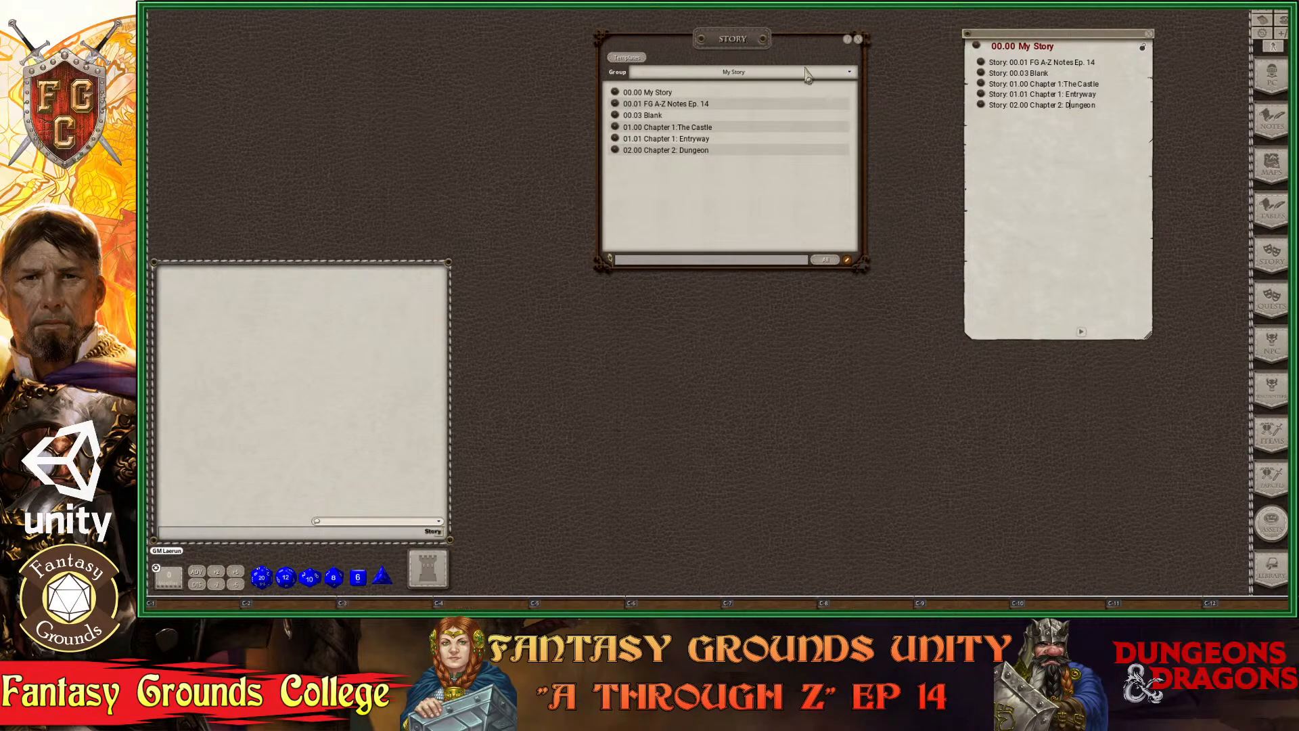
{"action": "left_click", "coordinate": [797, 77]}
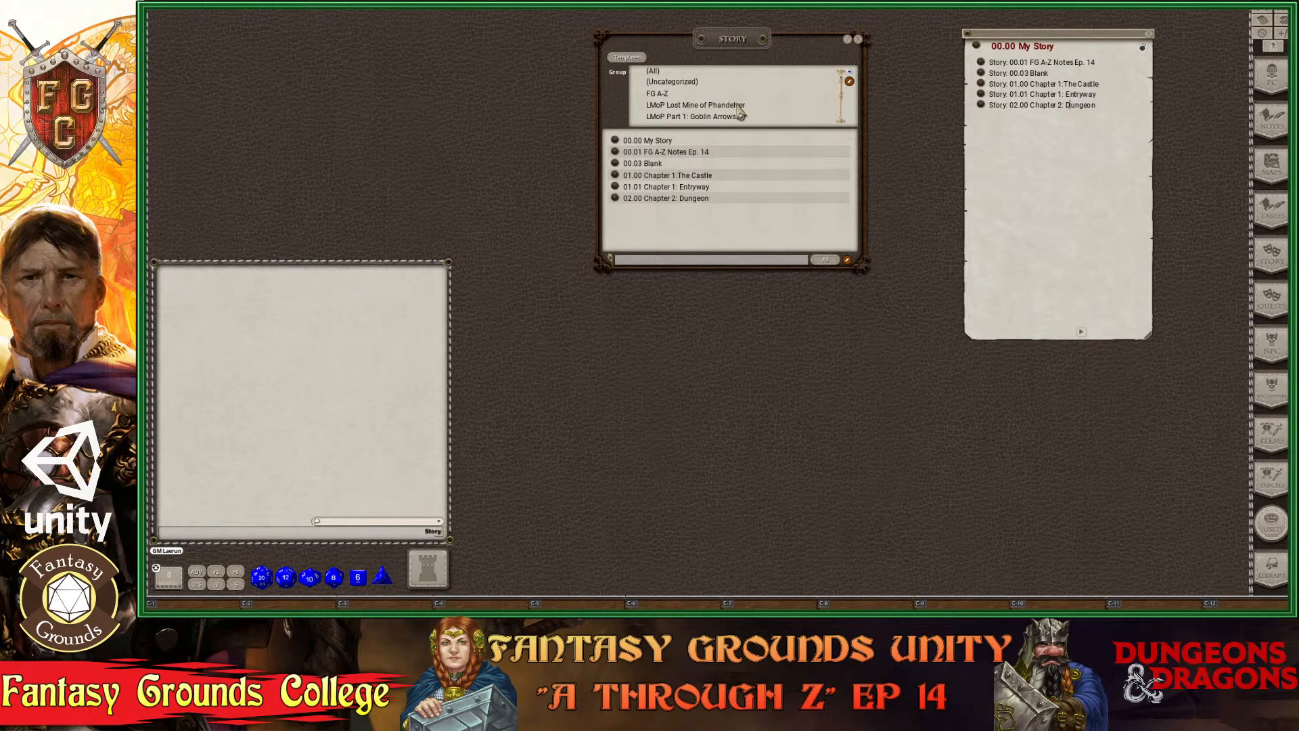
{"action": "left_click", "coordinate": [738, 105]}
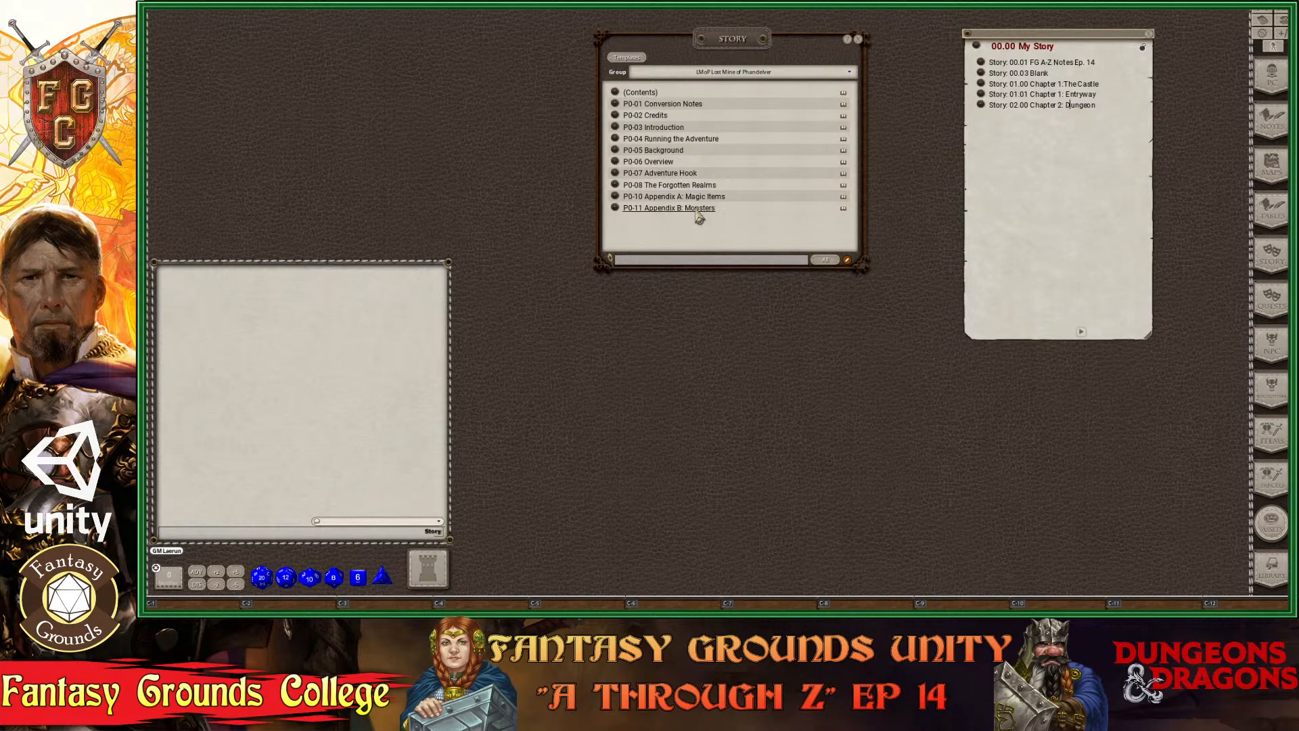
Open the P0-11 Appendix B: Monsters entry, move it beside the Story list, and read through to its Monster Descriptions section.
{"action": "left_click", "coordinate": [618, 209]}
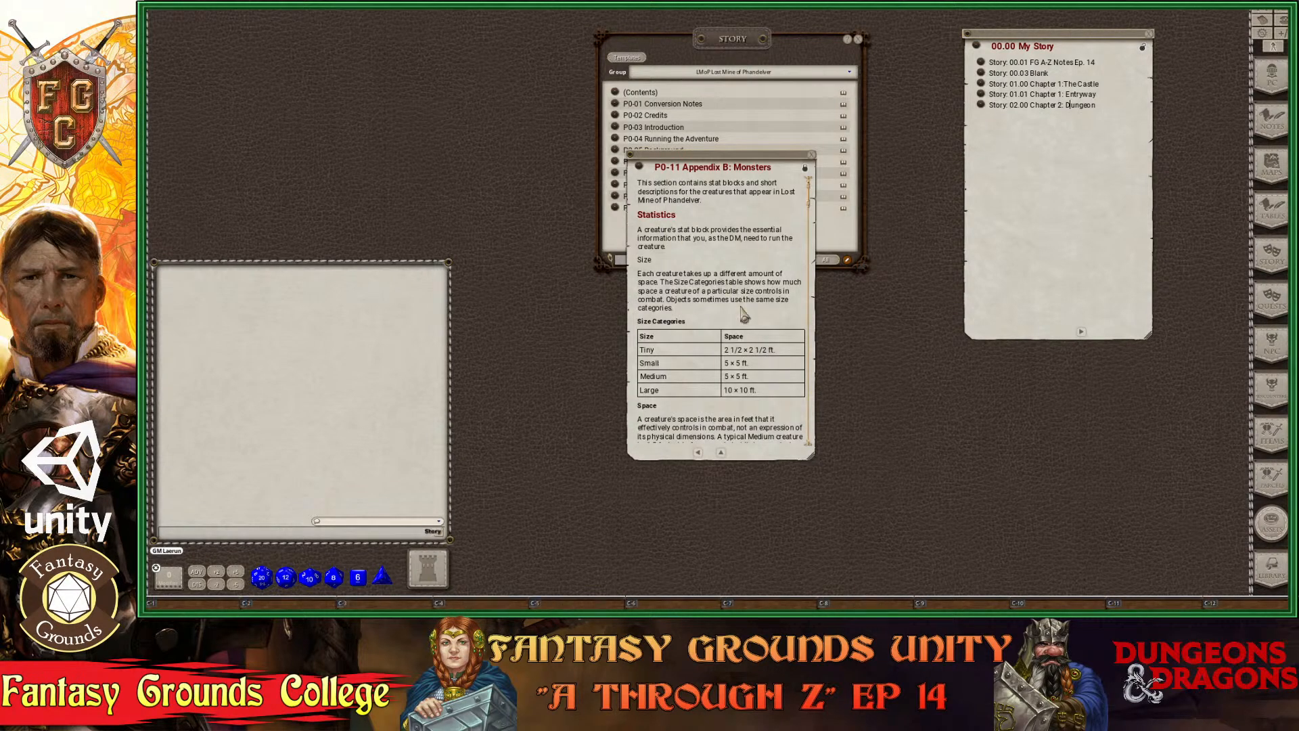
{"action": "scroll", "coordinate": [744, 318], "scroll_direction": "down", "scroll_amount": 5}
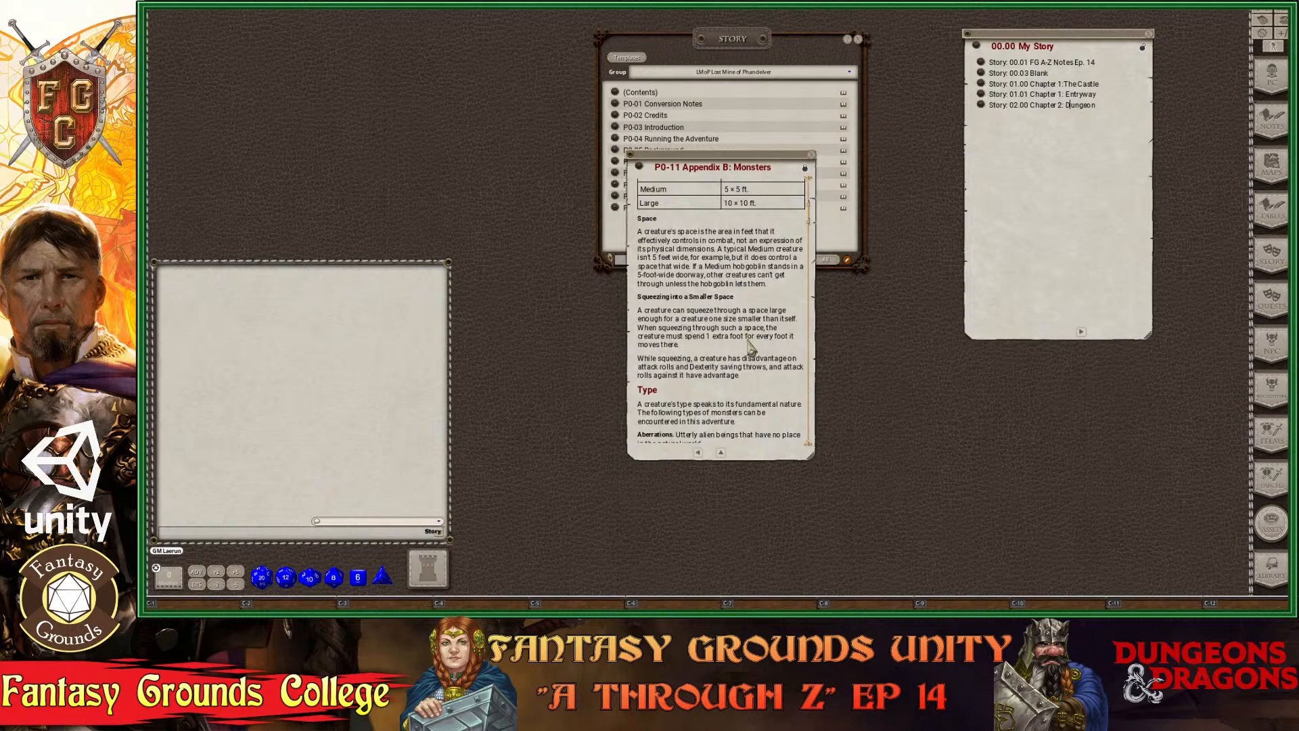
{"action": "scroll", "coordinate": [749, 346], "scroll_direction": "down", "scroll_amount": 6}
{"action": "left_click_drag", "start_coordinate": [761, 365], "coordinate": [957, 251]}
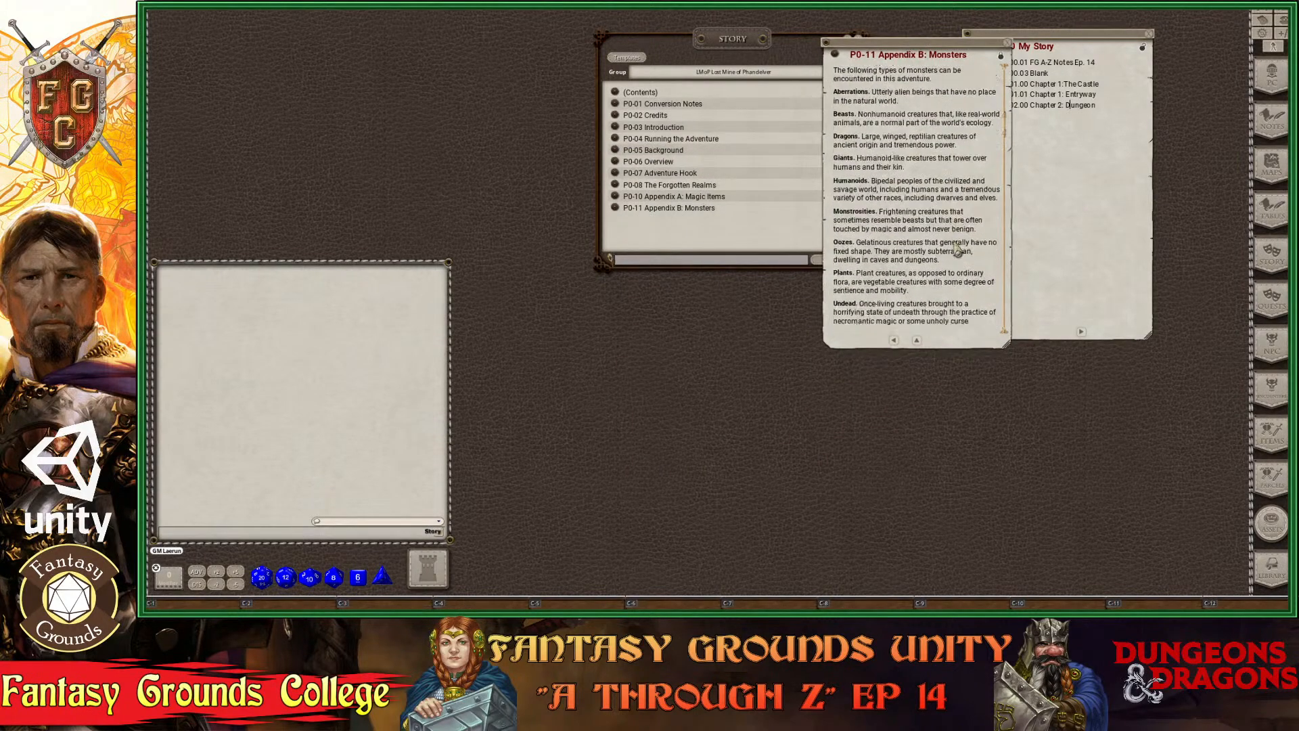
{"action": "scroll", "coordinate": [957, 250], "scroll_direction": "down", "scroll_amount": 4}
{"action": "scroll", "coordinate": [923, 291], "scroll_direction": "down", "scroll_amount": 2}
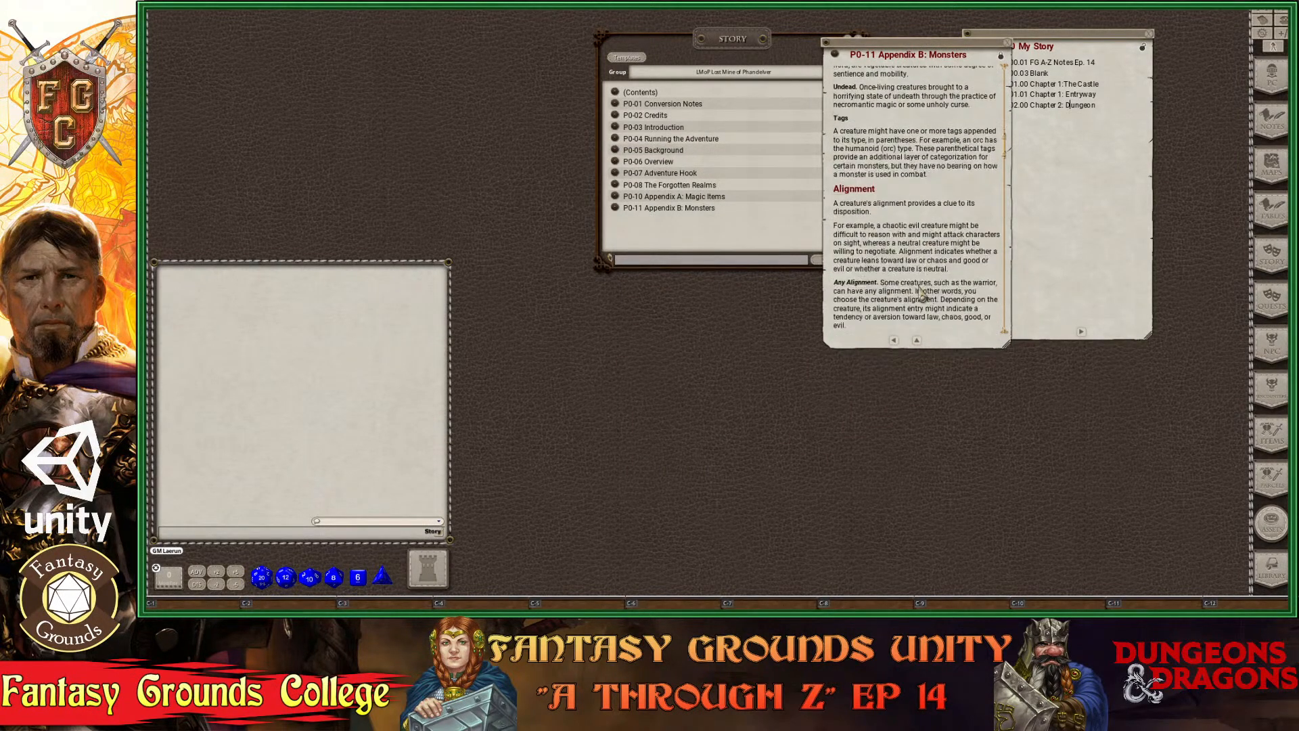
{"action": "scroll", "coordinate": [922, 292], "scroll_direction": "down", "scroll_amount": 10}
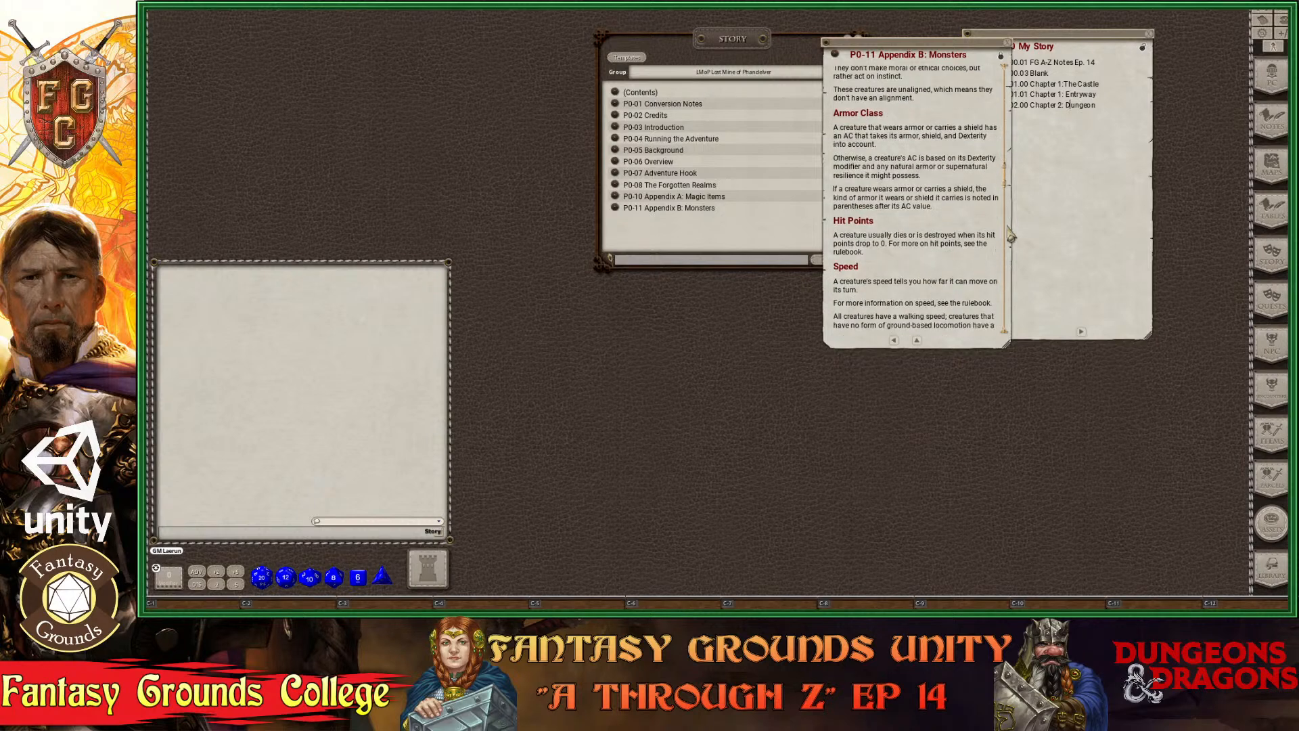
{"action": "scroll", "coordinate": [1010, 237], "scroll_direction": "down", "scroll_amount": 10}
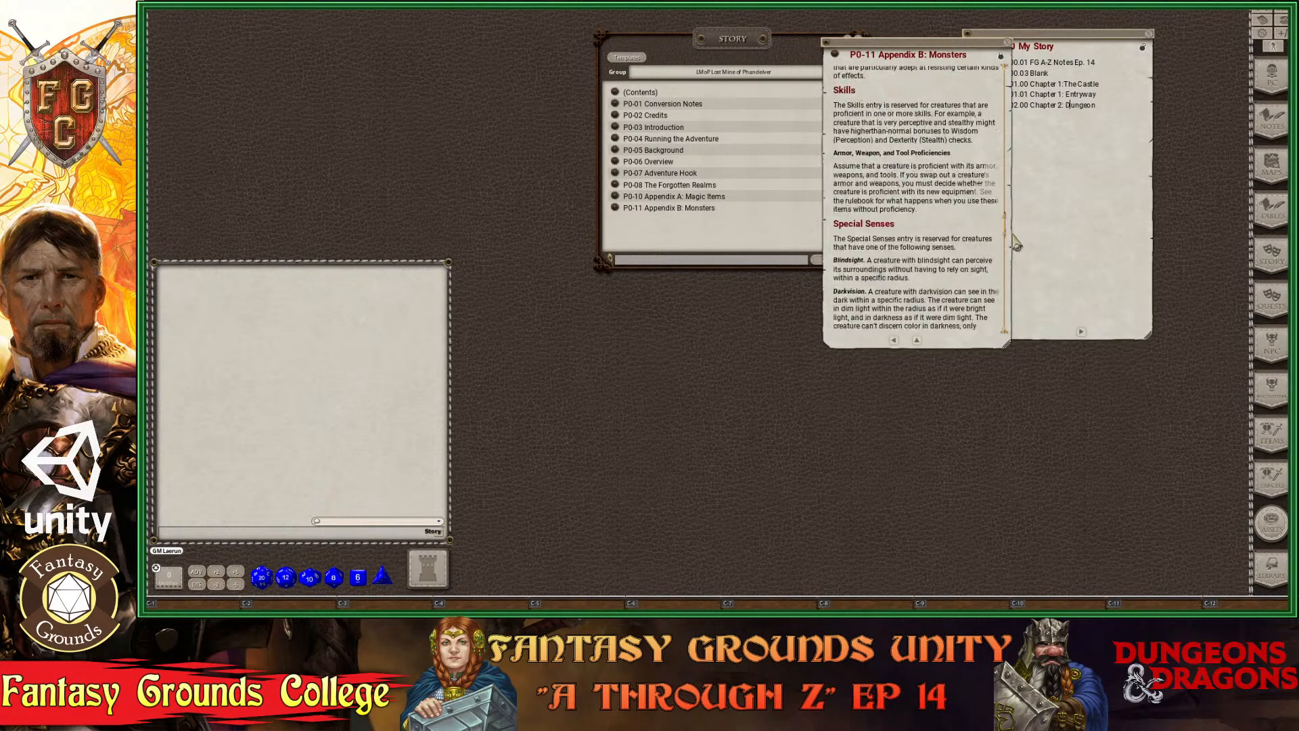
{"action": "scroll", "coordinate": [1017, 244], "scroll_direction": "down", "scroll_amount": 8}
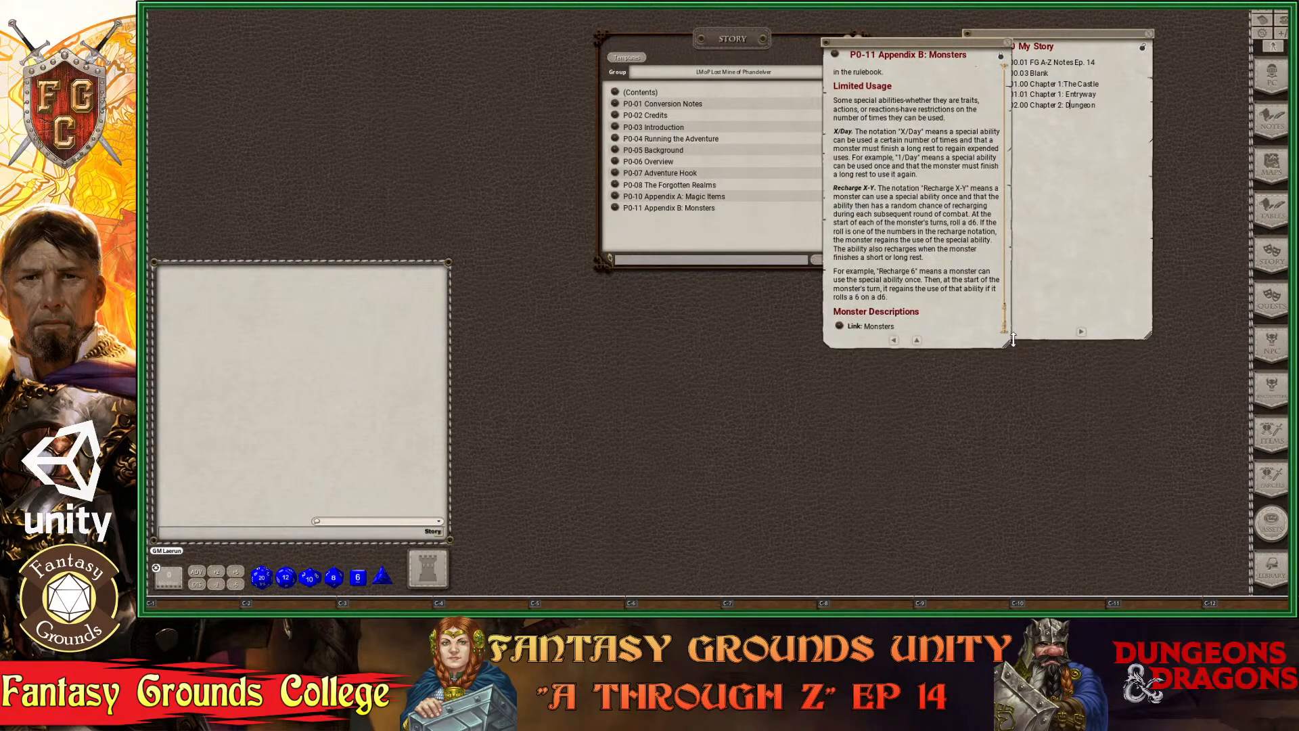
View the NPC list through the appendix's Monsters link, and close both the NPC list and the Appendix B entry.
{"action": "left_click", "coordinate": [840, 327]}
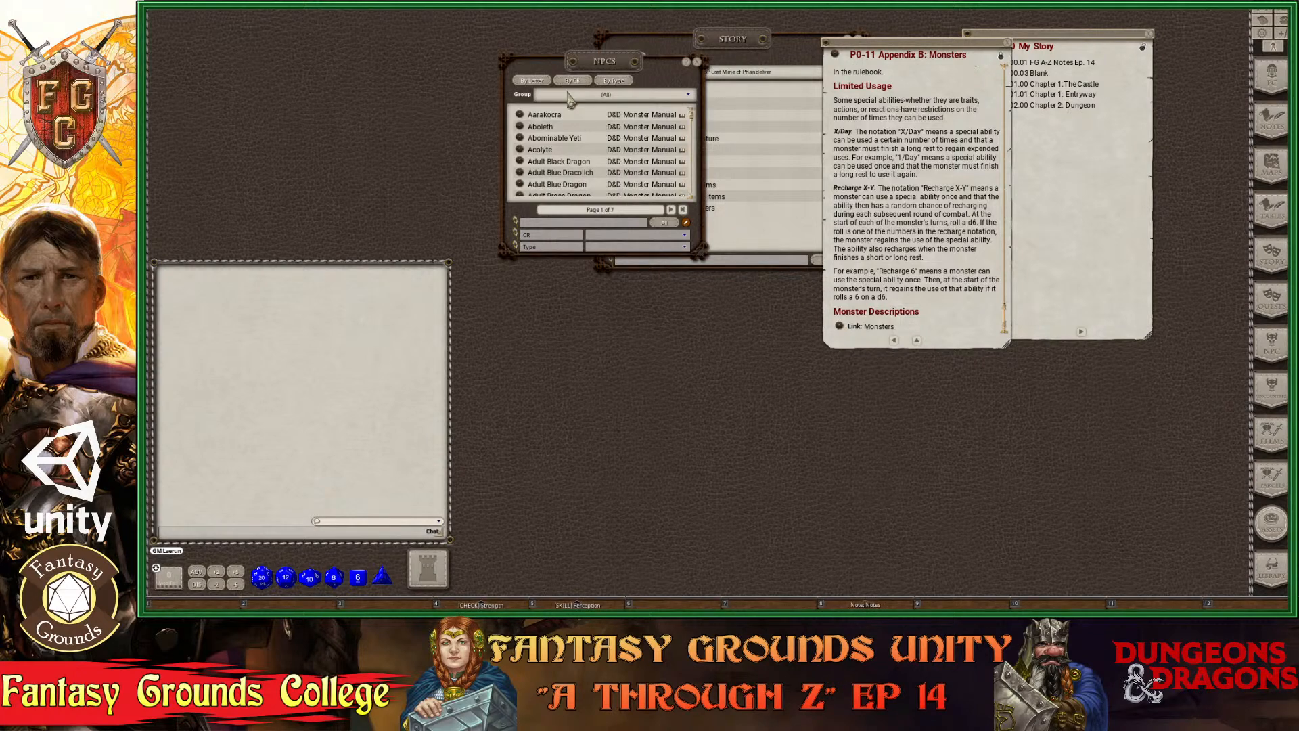
{"action": "key", "text": "ctrl"}
{"action": "left_click", "coordinate": [697, 64]}
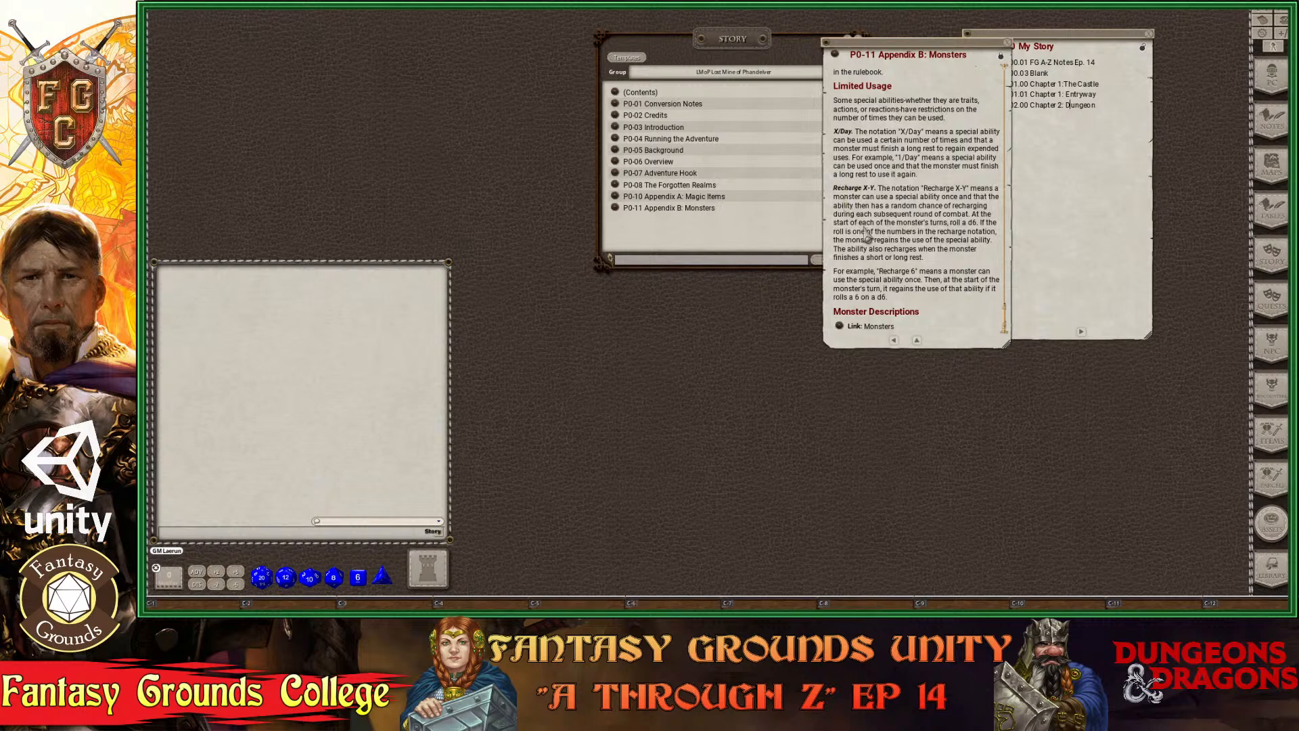
{"action": "key", "text": "ctrl"}
{"action": "scroll", "coordinate": [927, 189], "scroll_direction": "up", "scroll_amount": 2}
{"action": "scroll", "coordinate": [933, 168], "scroll_direction": "up", "scroll_amount": 2}
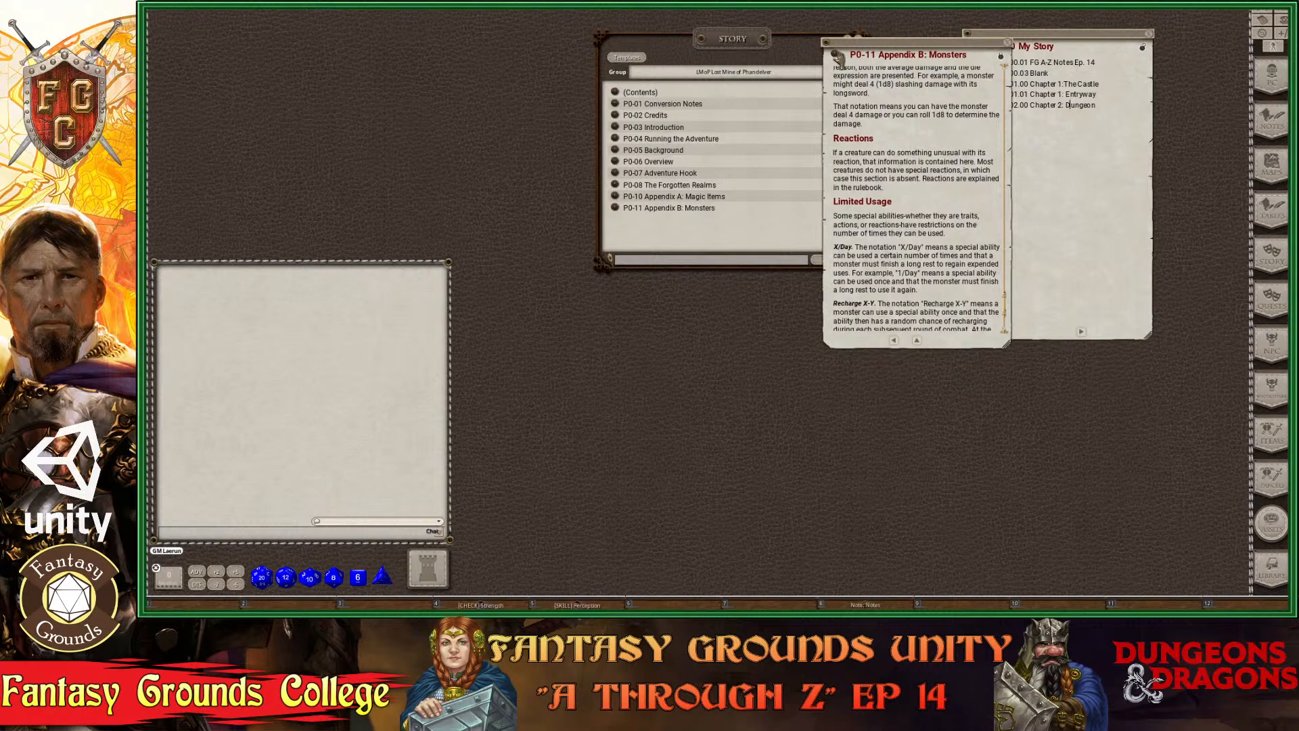
{"action": "left_click", "coordinate": [1007, 43]}
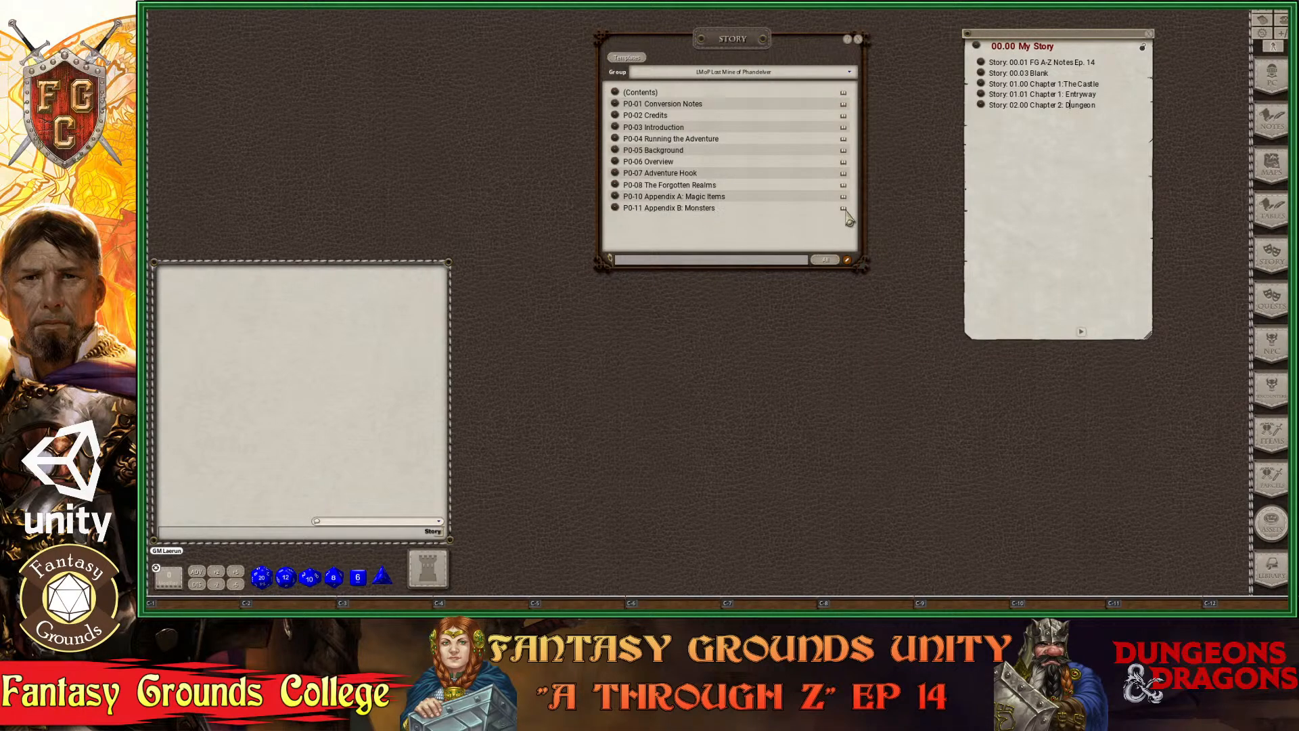
Switch the Story list to the My Story group.
{"action": "left_click", "coordinate": [802, 73]}
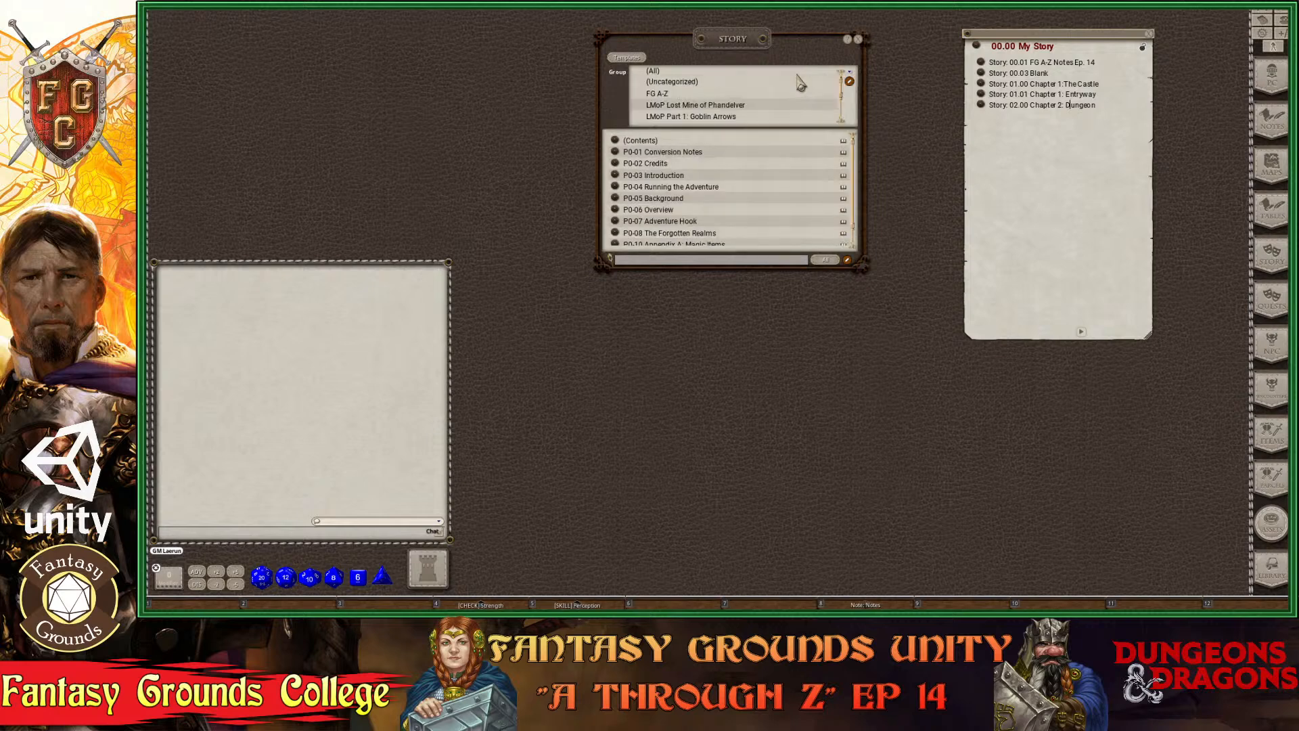
{"action": "scroll", "coordinate": [719, 124], "scroll_direction": "down", "scroll_amount": 3}
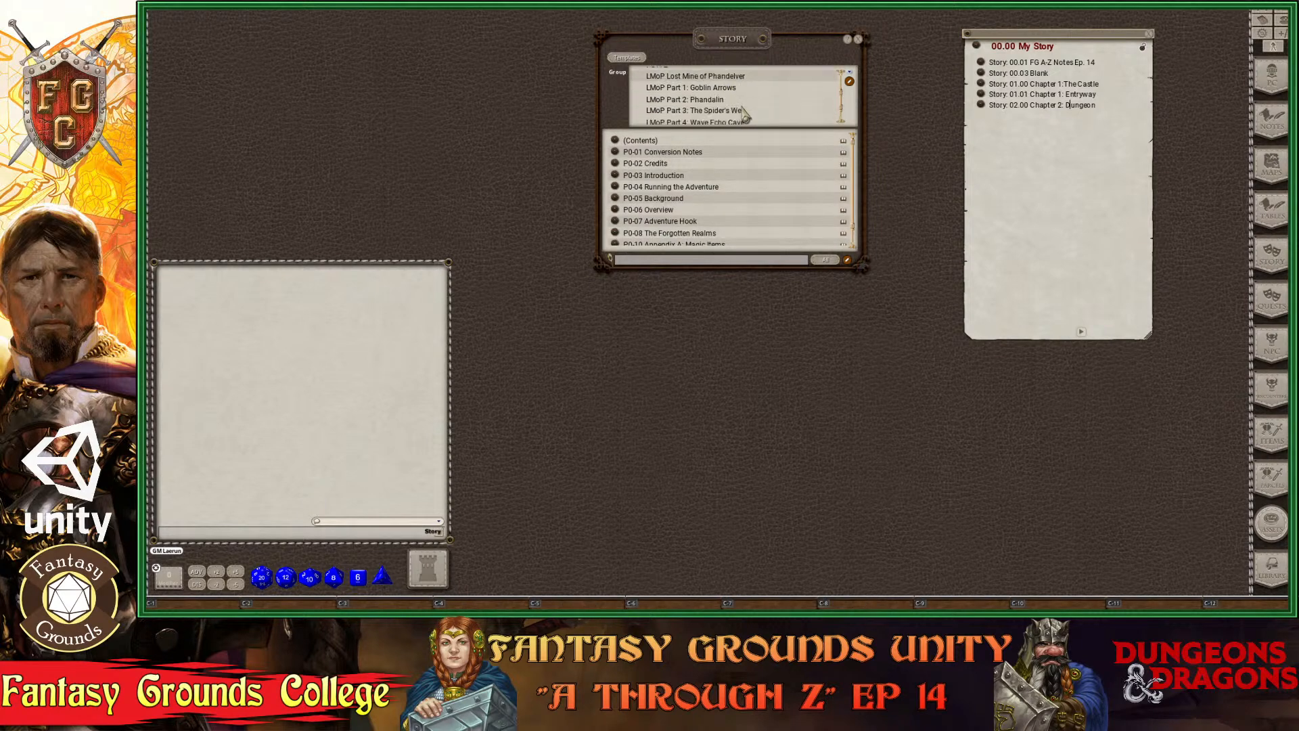
{"action": "left_click", "coordinate": [678, 119]}
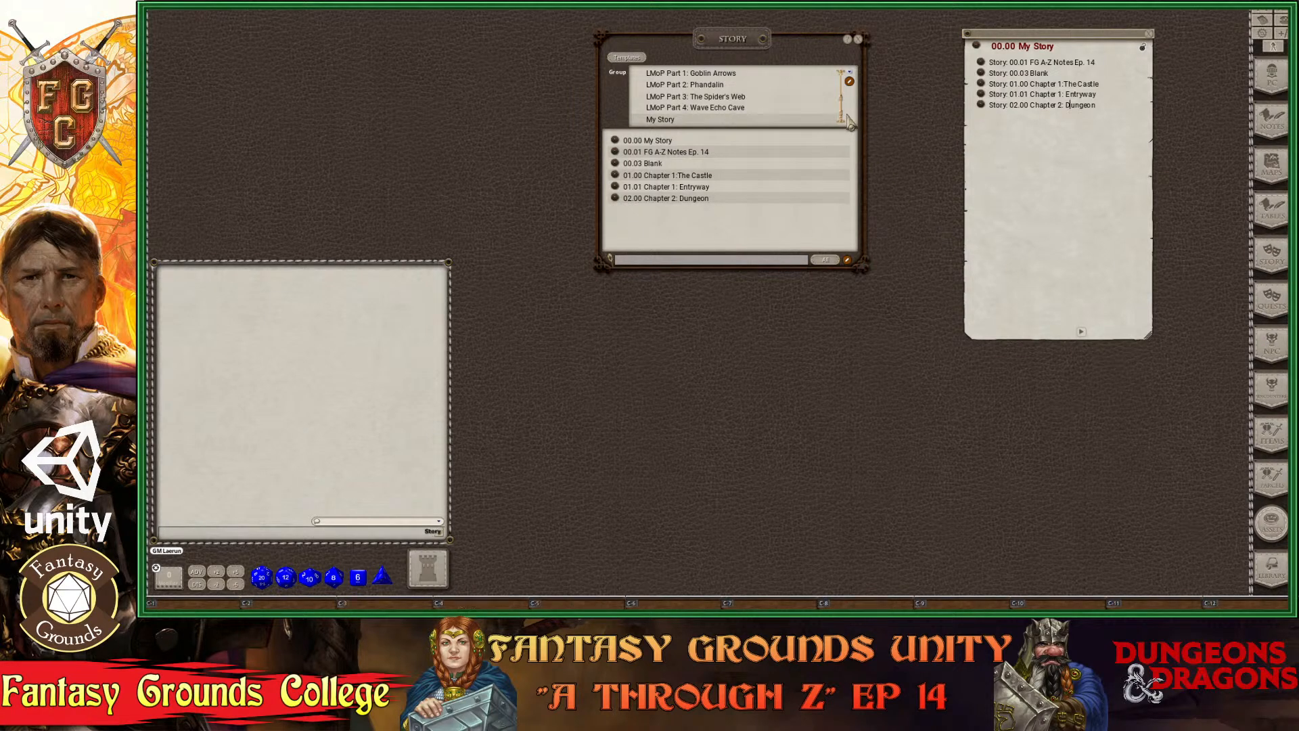
Show the LMoP Lost Mine of Phandelver group and duplicate its P0-11 Appendix B: Monsters entry within the Story list.
{"action": "scroll", "coordinate": [846, 108], "scroll_direction": "up", "scroll_amount": 3}
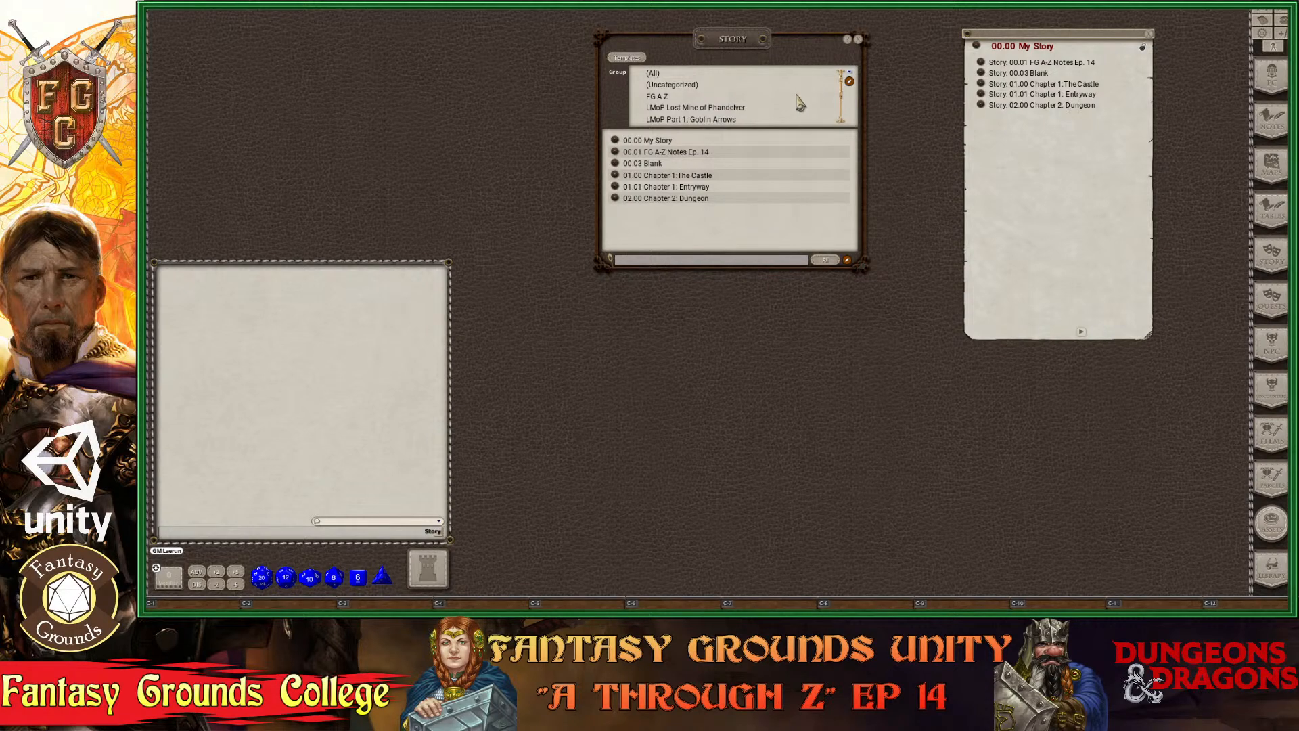
{"action": "scroll", "coordinate": [748, 101], "scroll_direction": "down", "scroll_amount": 3}
{"action": "scroll", "coordinate": [748, 101], "scroll_direction": "up", "scroll_amount": 3}
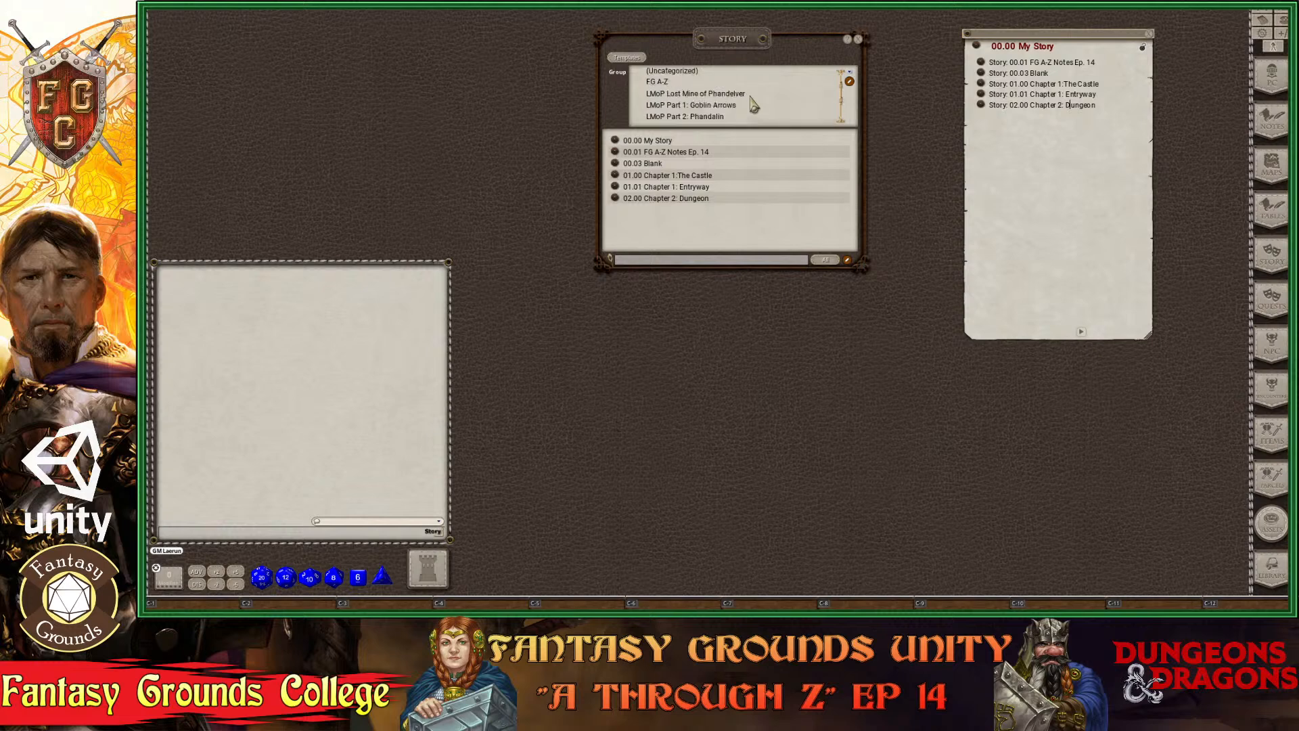
{"action": "left_click", "coordinate": [686, 108]}
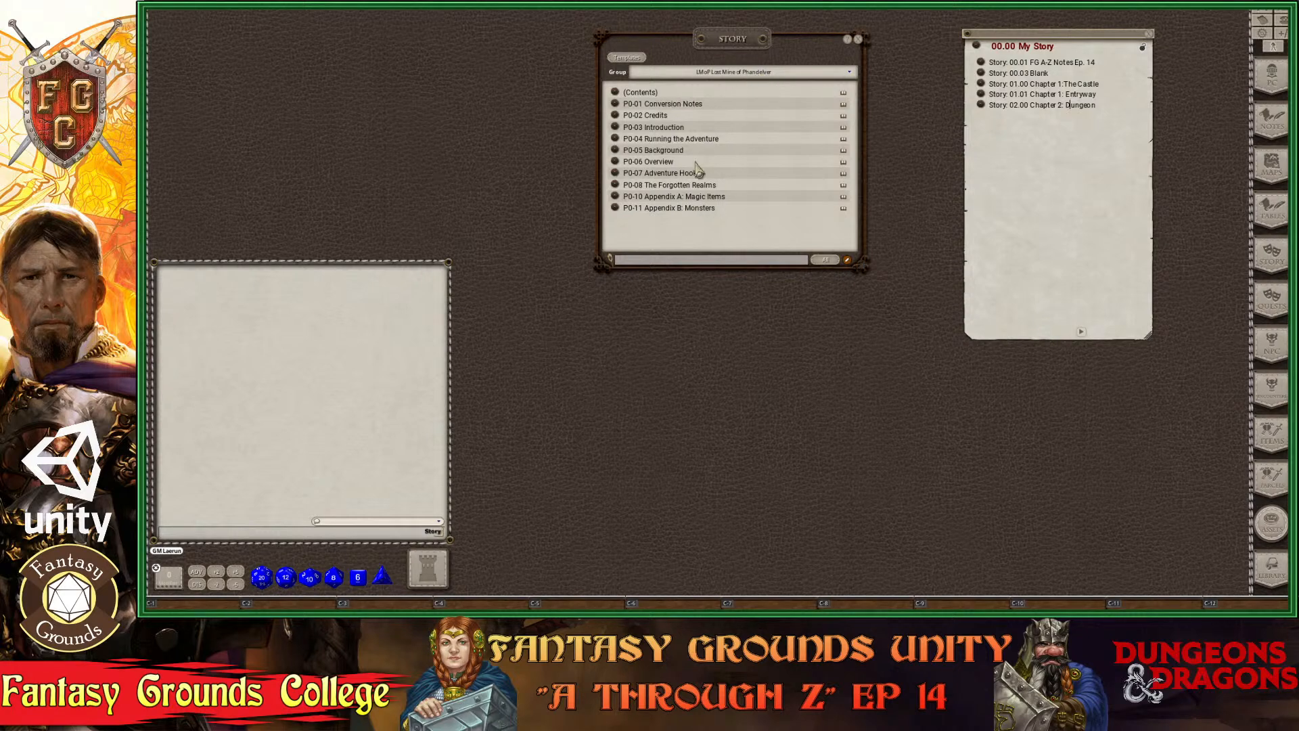
{"action": "left_click_drag", "start_coordinate": [616, 212], "coordinate": [670, 237]}
{"action": "key", "text": "ctrl"}
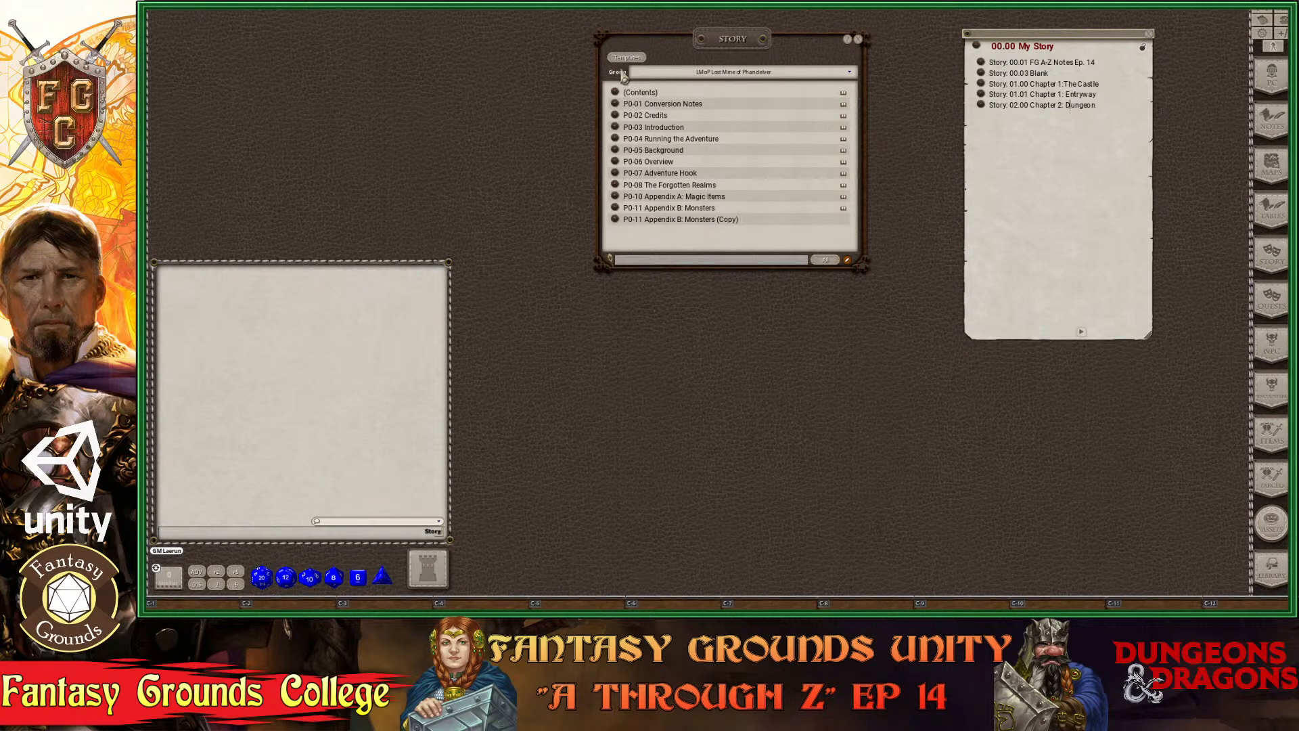
Move the P0-11 Appendix B: Monsters (Copy) entry into the My Story group and display that group.
{"action": "left_click", "coordinate": [843, 73]}
{"action": "scroll", "coordinate": [778, 95], "scroll_direction": "down", "scroll_amount": 4}
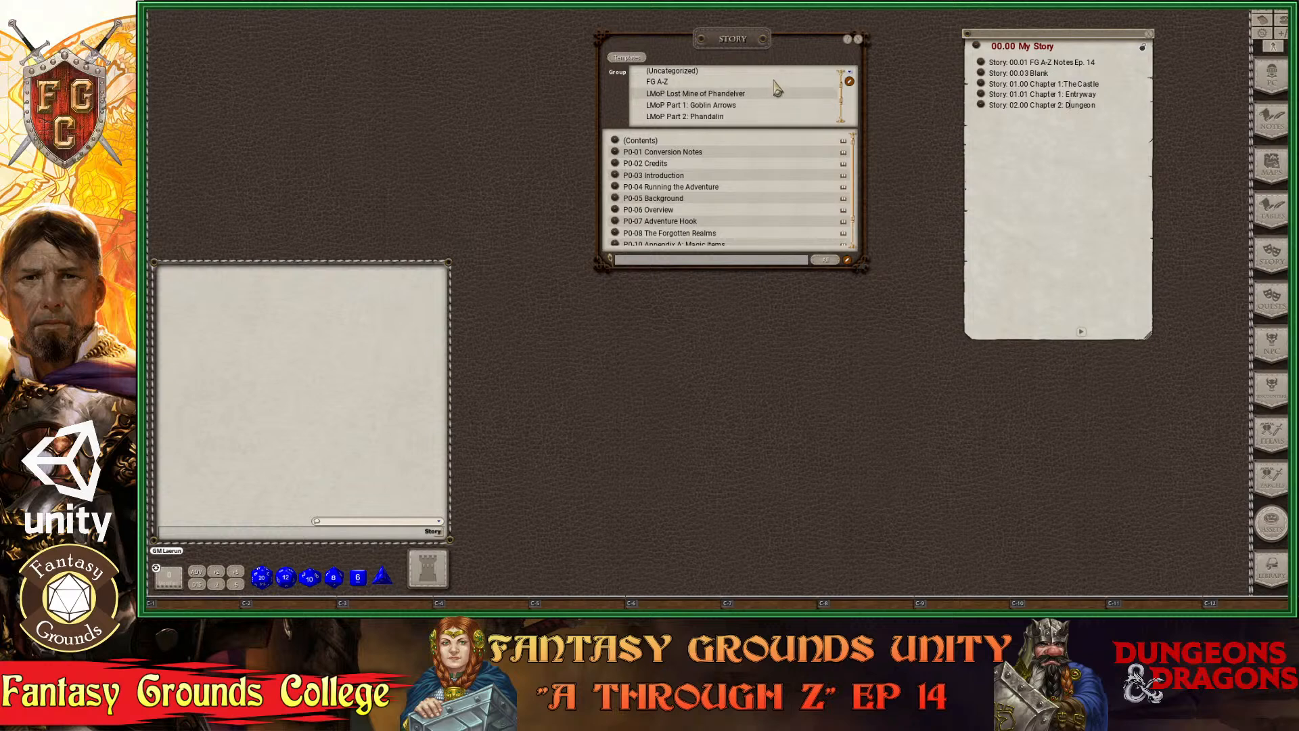
{"action": "key", "text": "ctrl"}
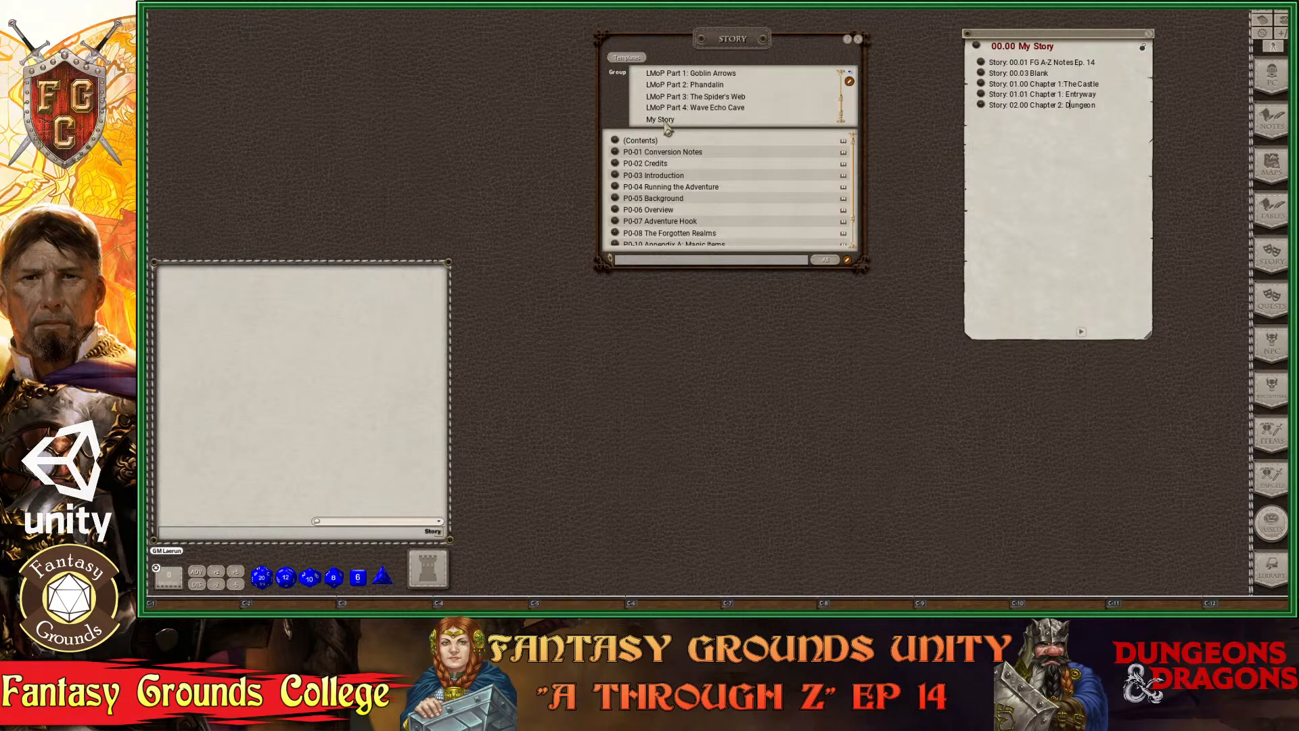
{"action": "scroll", "coordinate": [650, 203], "scroll_direction": "down", "scroll_amount": 2}
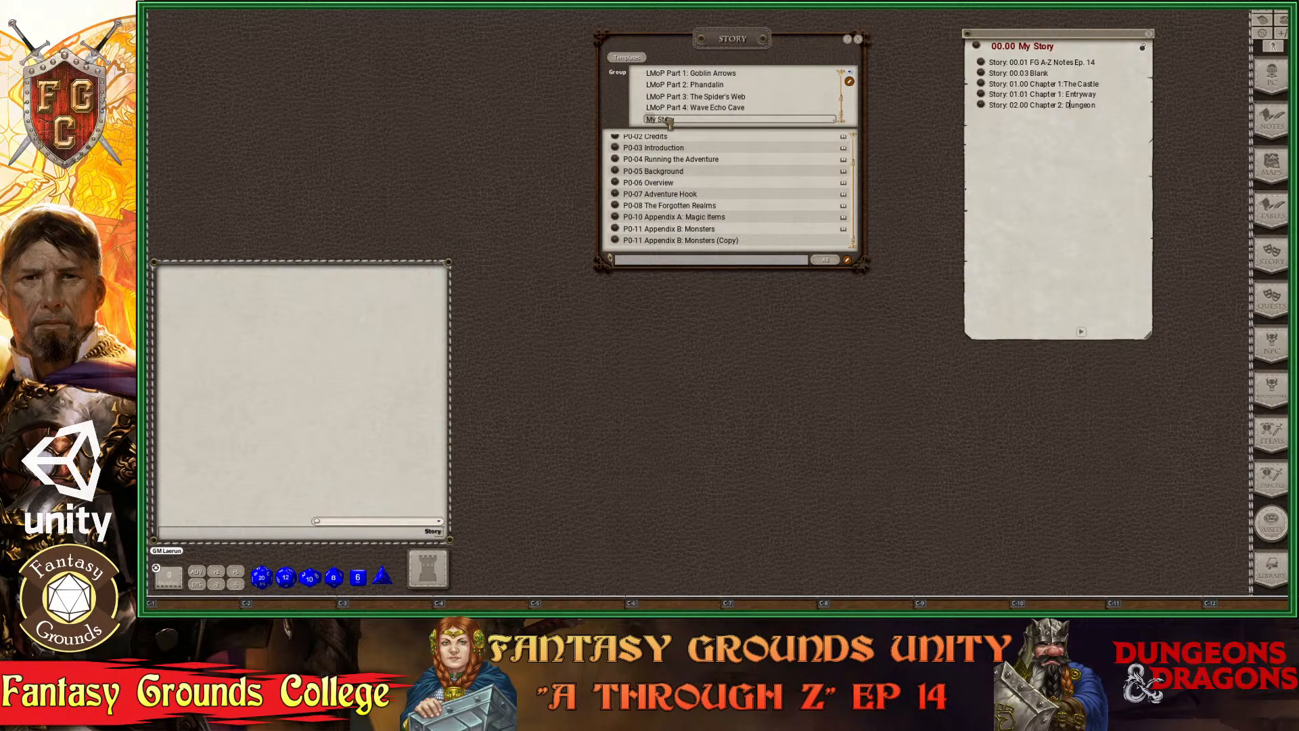
{"action": "left_click", "coordinate": [686, 120]}
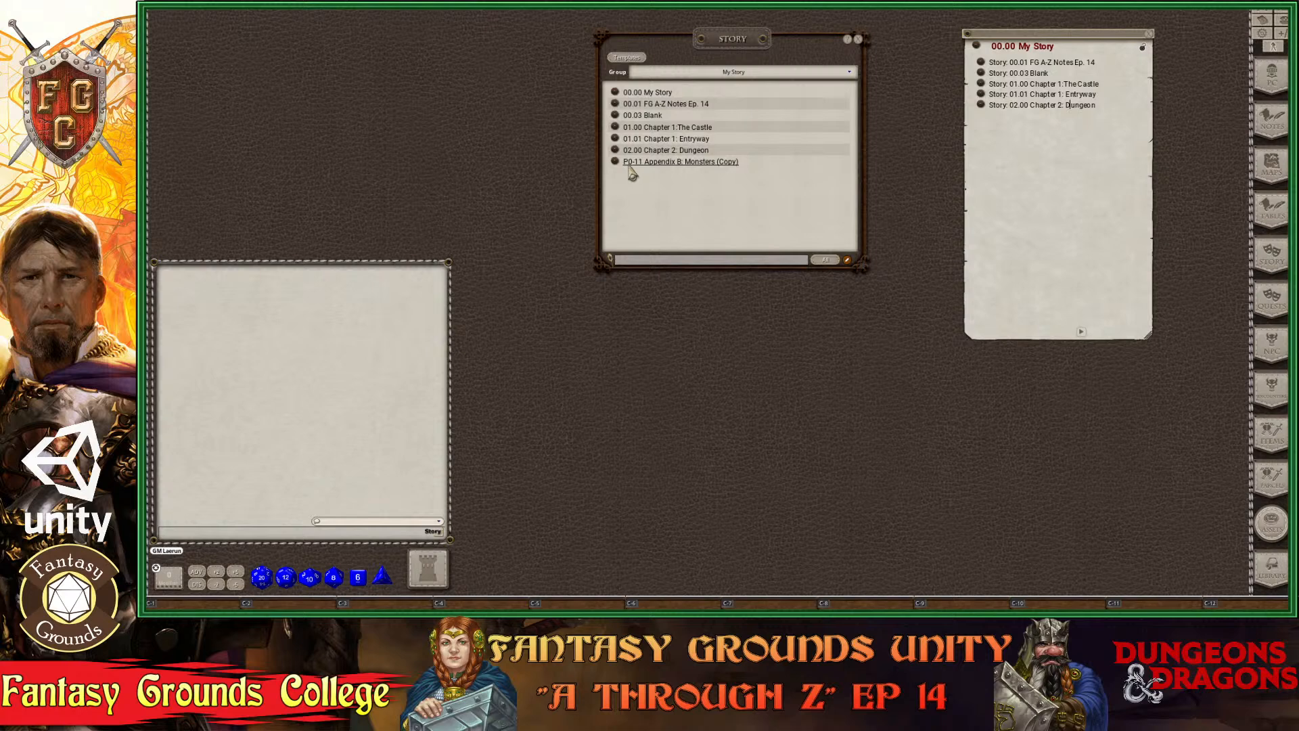
Open the P0-11 Appendix B: Monsters (Copy) entry, move its window beside the Story list, and look over its text.
{"action": "left_click", "coordinate": [737, 164]}
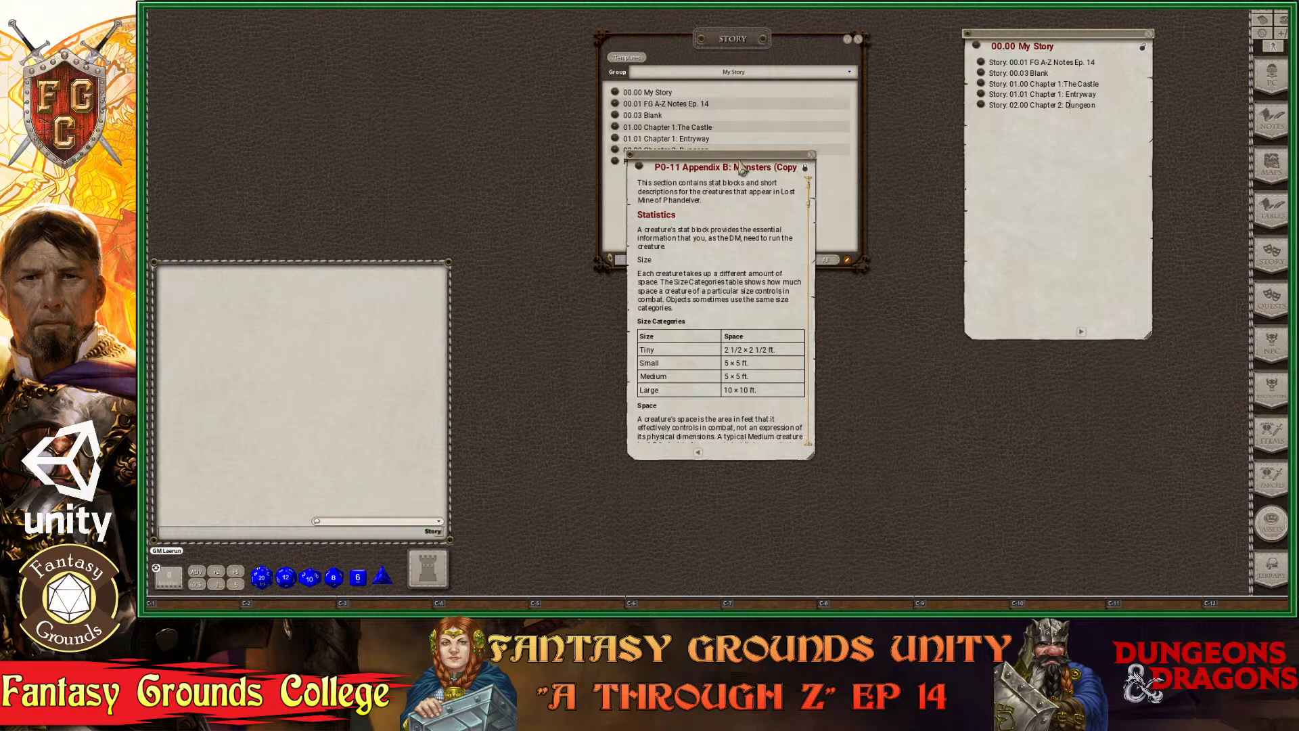
{"action": "left_click_drag", "start_coordinate": [741, 166], "coordinate": [1042, 125]}
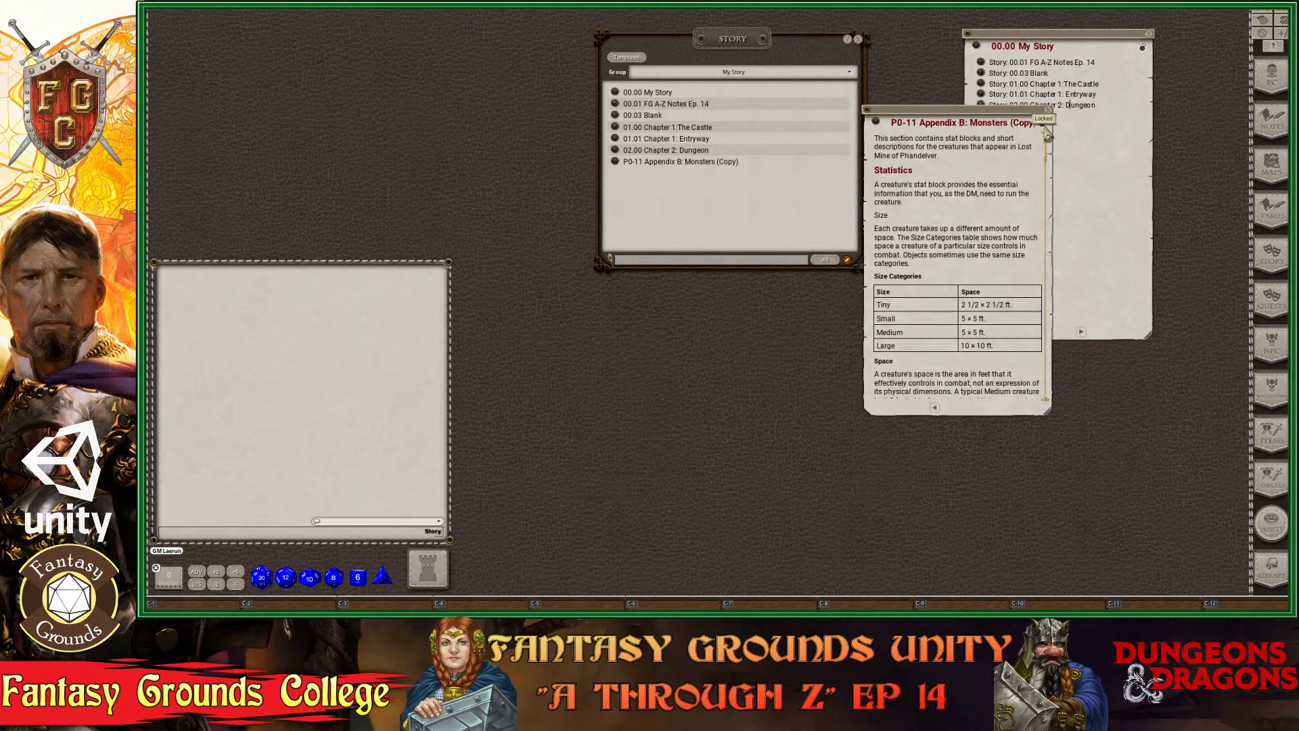
{"action": "scroll", "coordinate": [1018, 263], "scroll_direction": "down", "scroll_amount": 2}
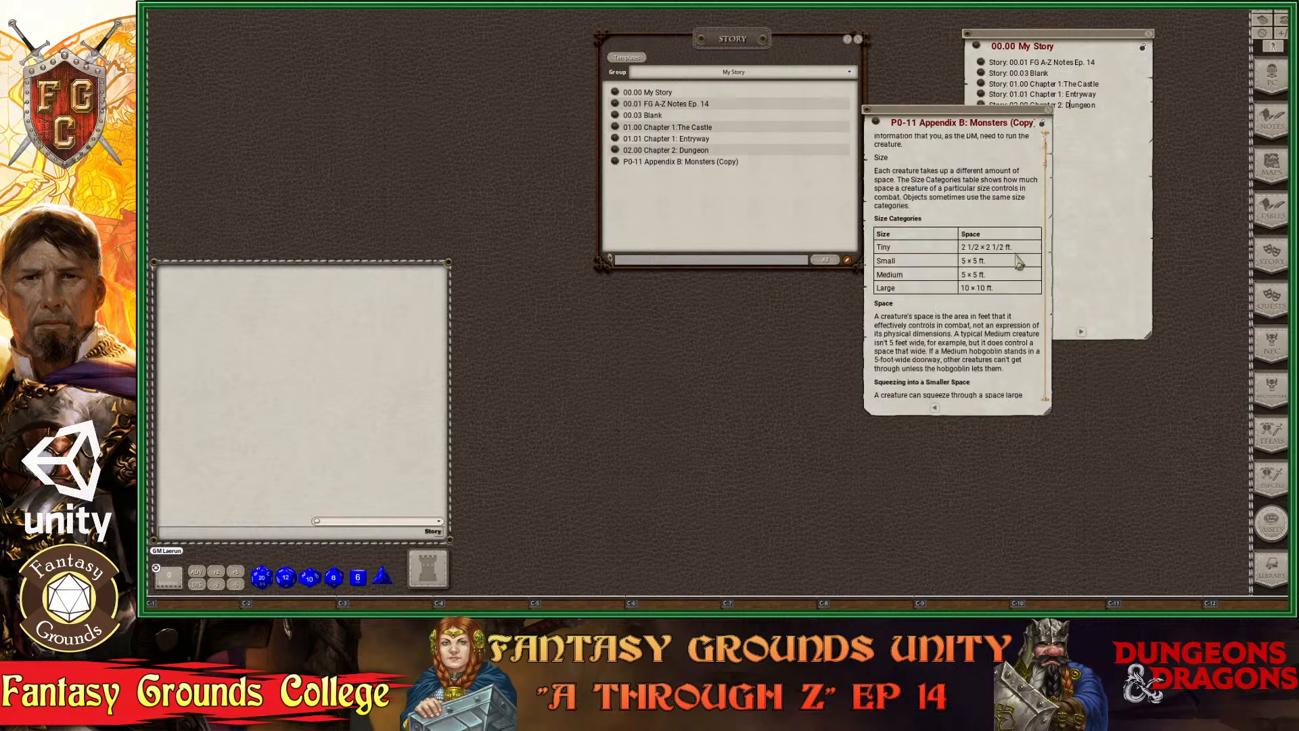
{"action": "scroll", "coordinate": [1018, 262], "scroll_direction": "up", "scroll_amount": 2}
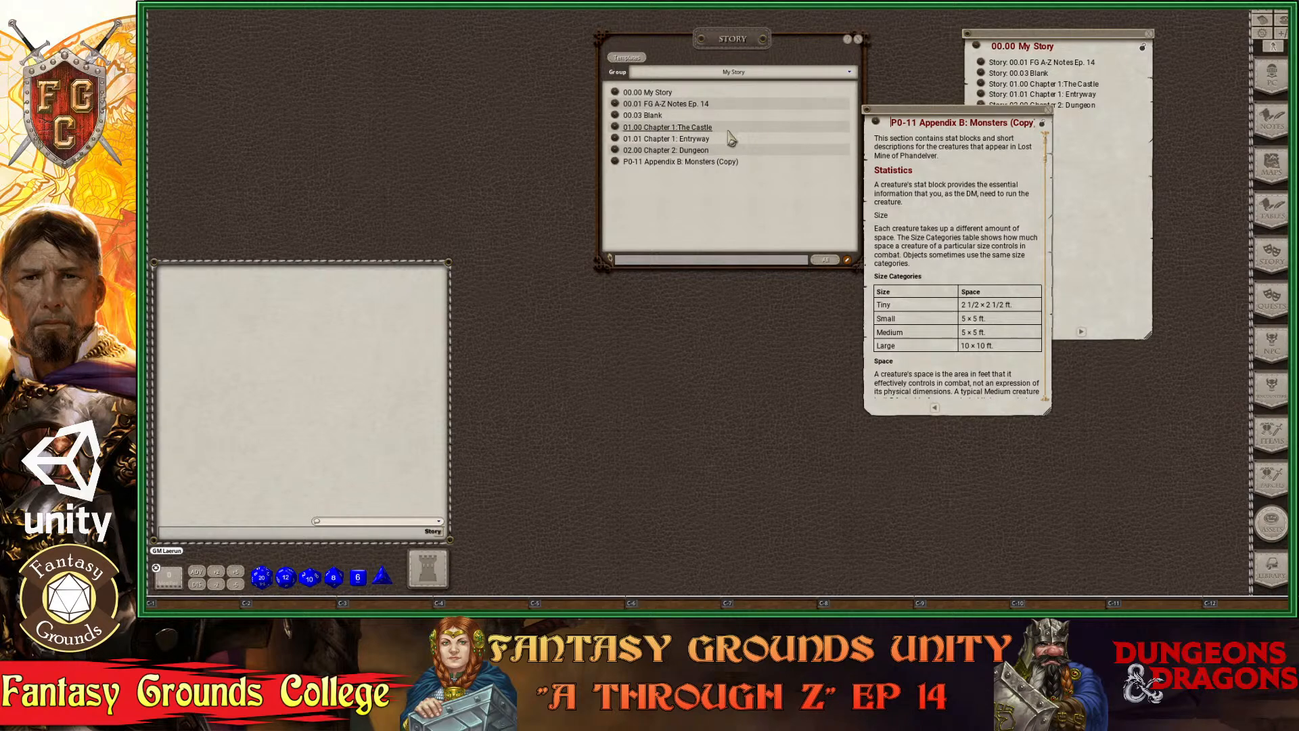
Prefix the copied entry's title with "00.02: " and lock the entry.
{"action": "type", "text": "00."}
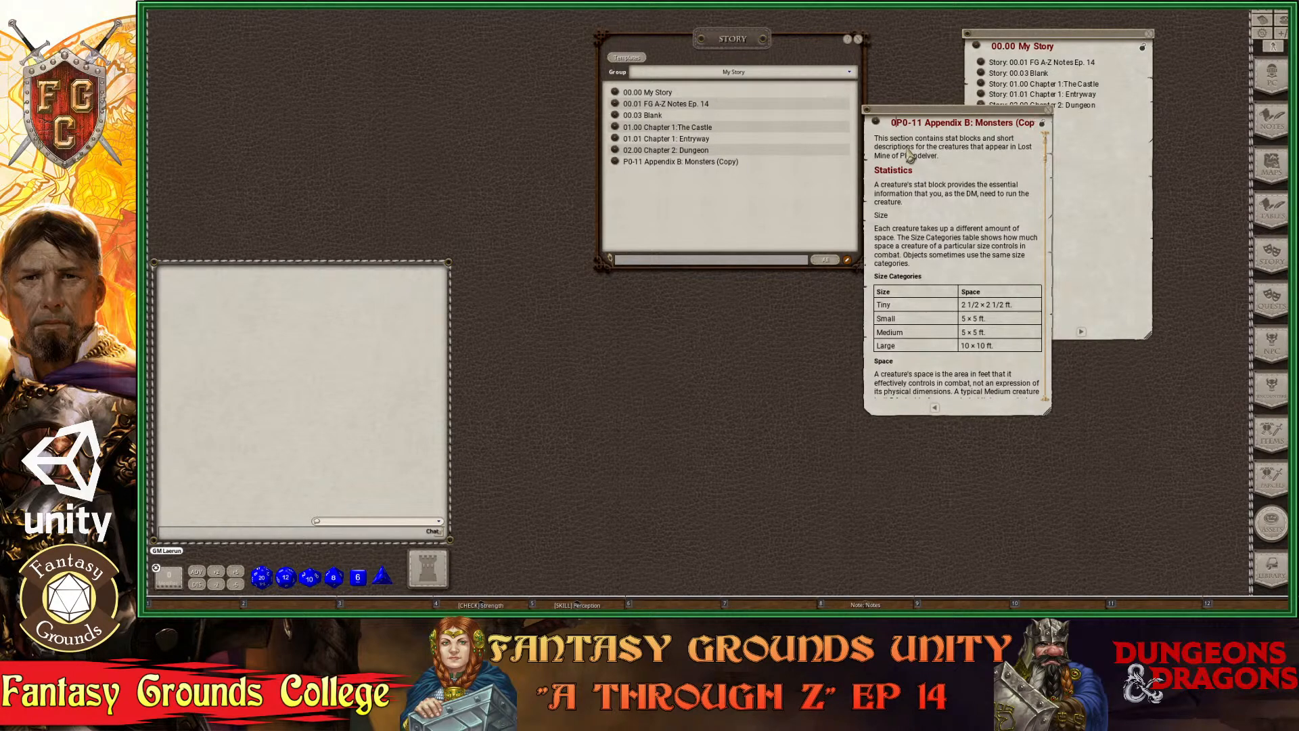
{"action": "type", "text": "02:"}
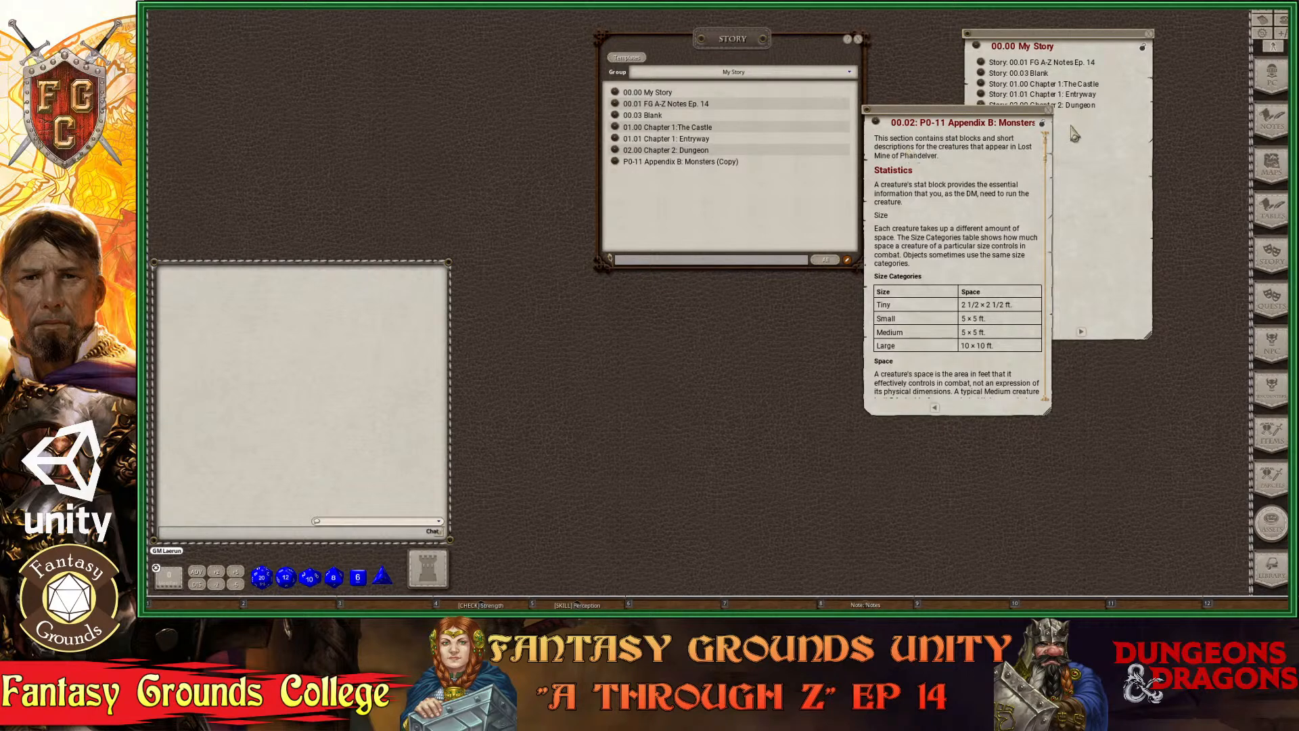
{"action": "left_click", "coordinate": [1042, 124]}
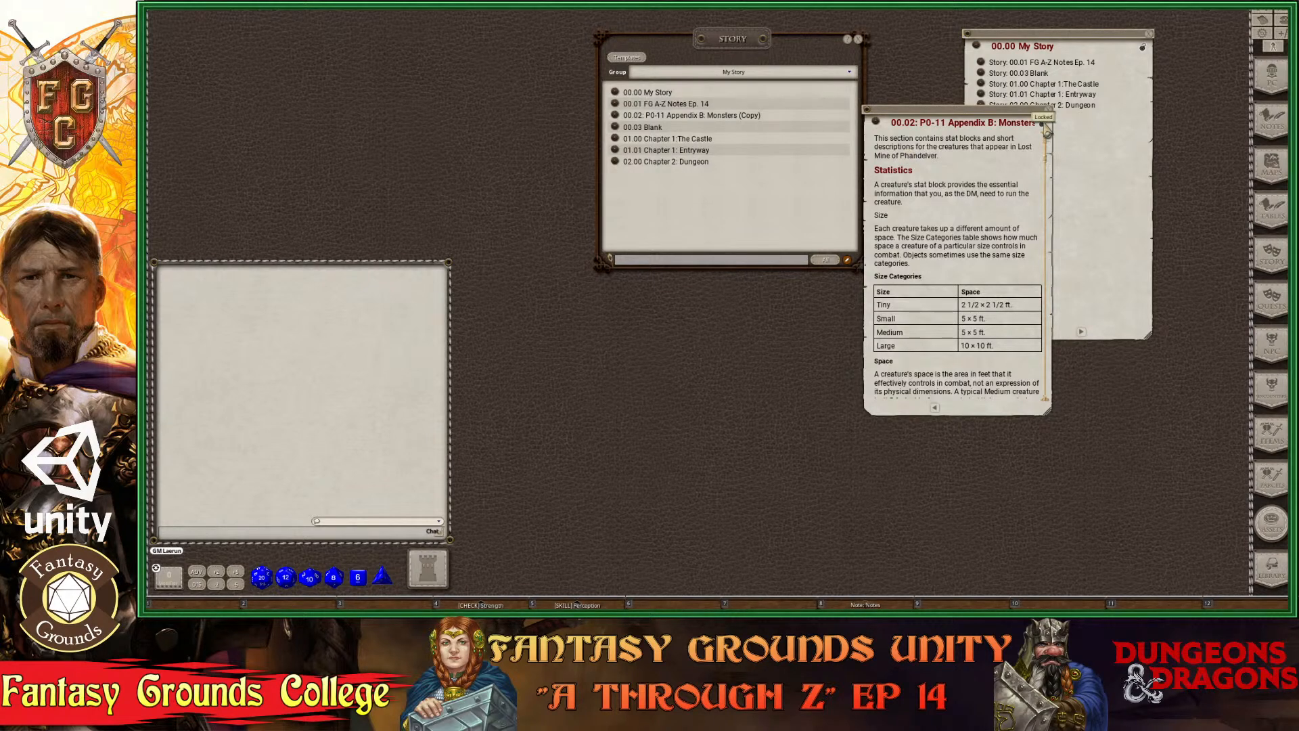
Close and reopen the 00.02: P0-11 Appendix B: Monsters (Copy) entry, and widen its window to show the full title.
{"action": "left_click", "coordinate": [1048, 111]}
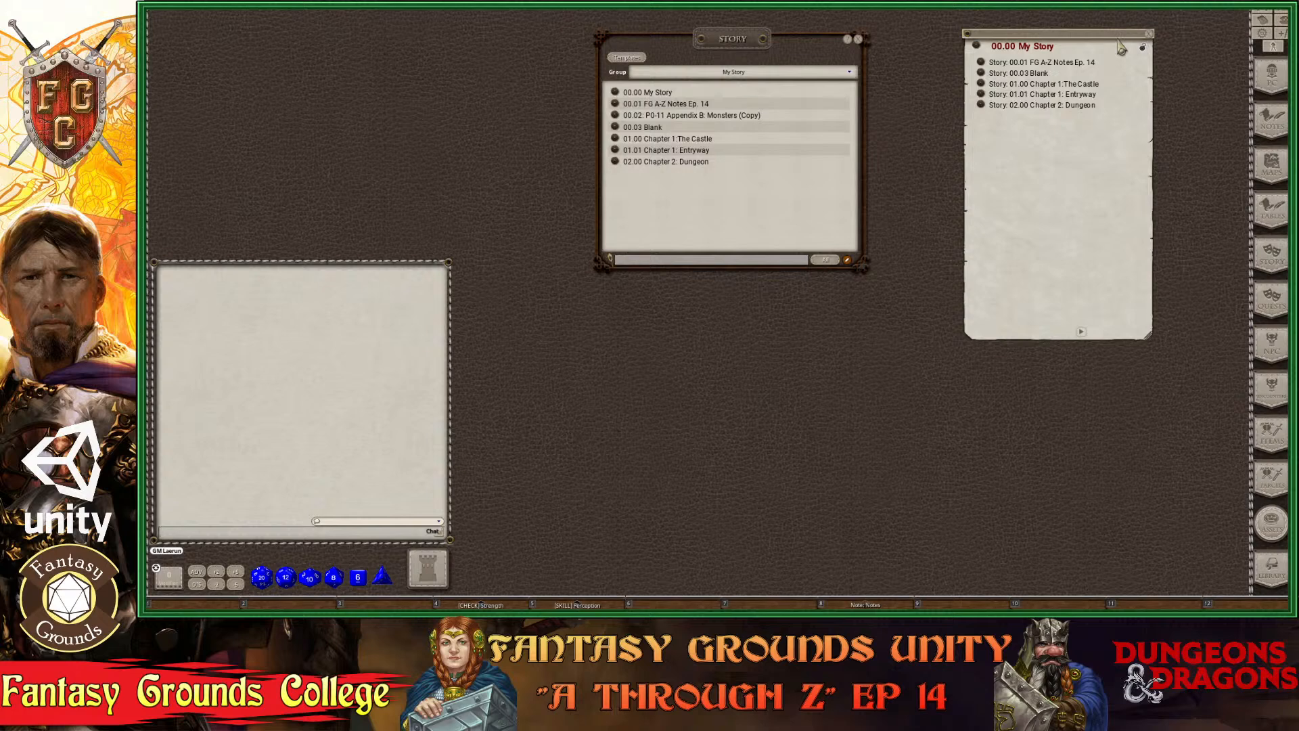
{"action": "left_click", "coordinate": [615, 115]}
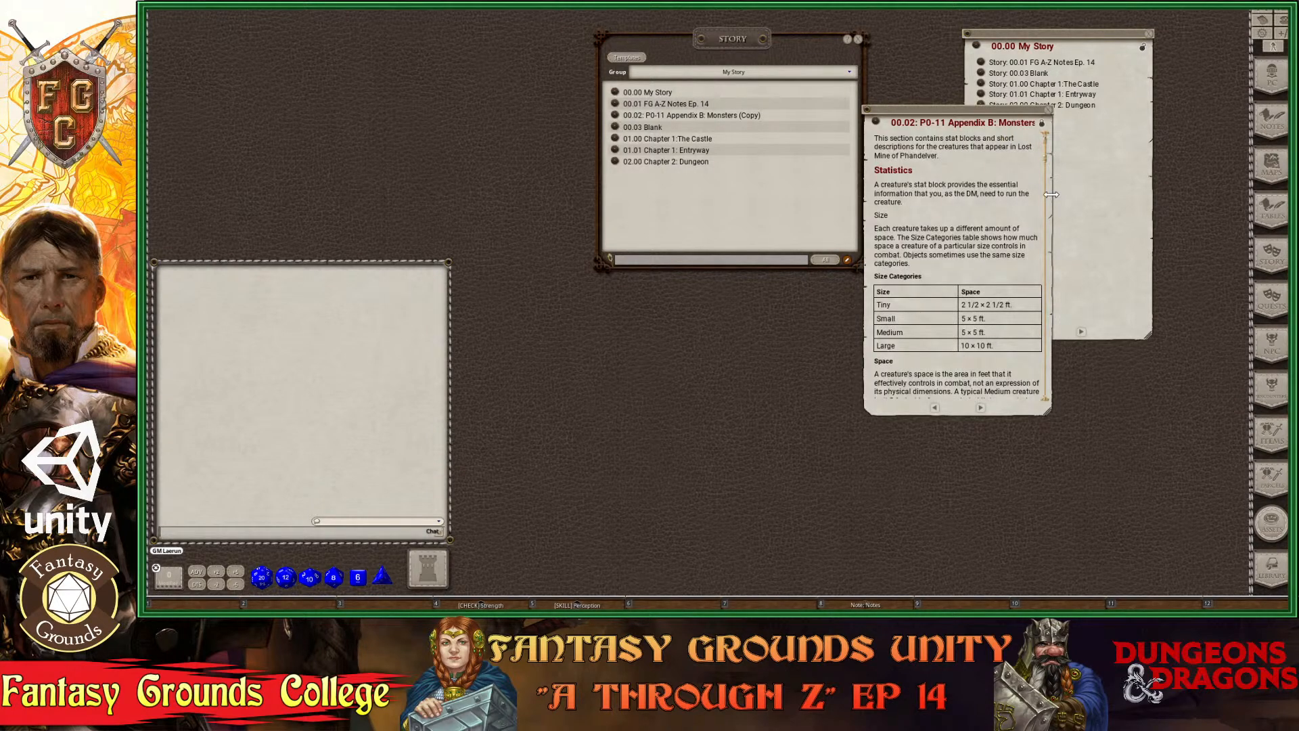
{"action": "left_click_drag", "start_coordinate": [1051, 194], "coordinate": [1142, 195]}
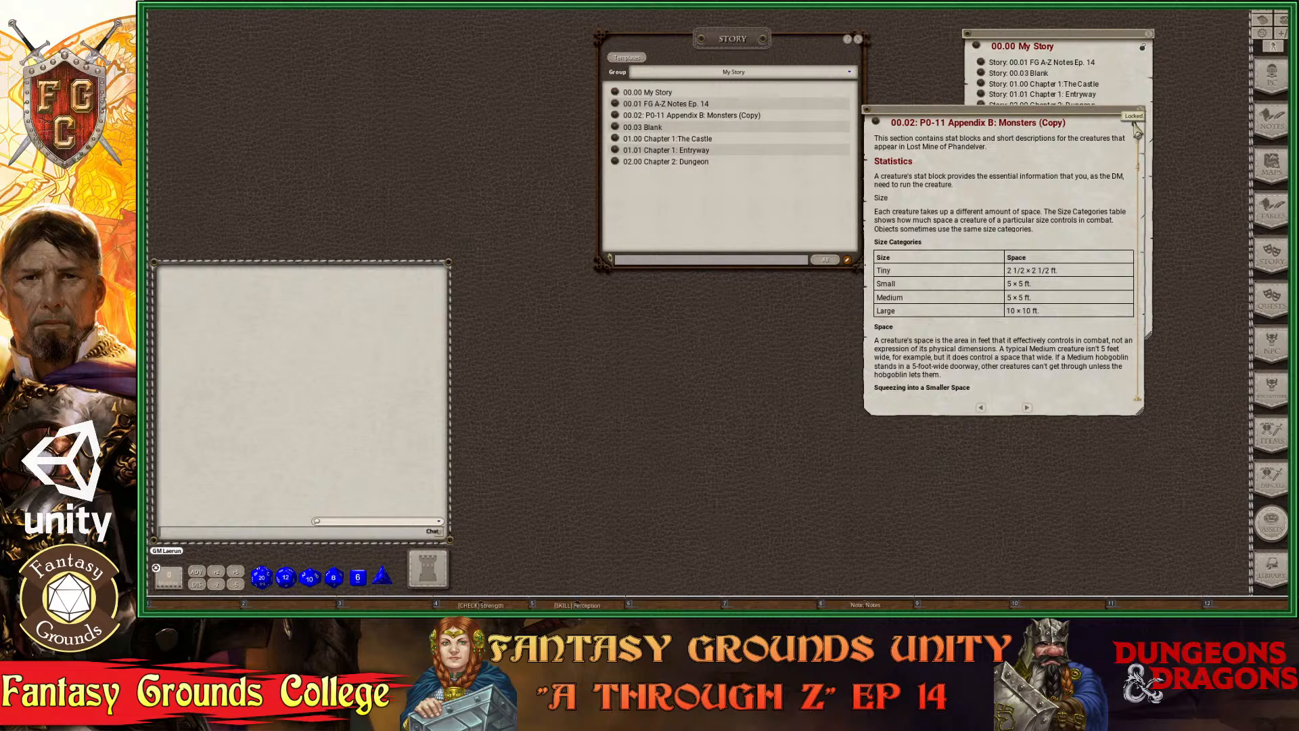
Remove "(Copy)" from the end of the entry's title, lock the entry and close it.
{"action": "key", "text": "ctrl"}
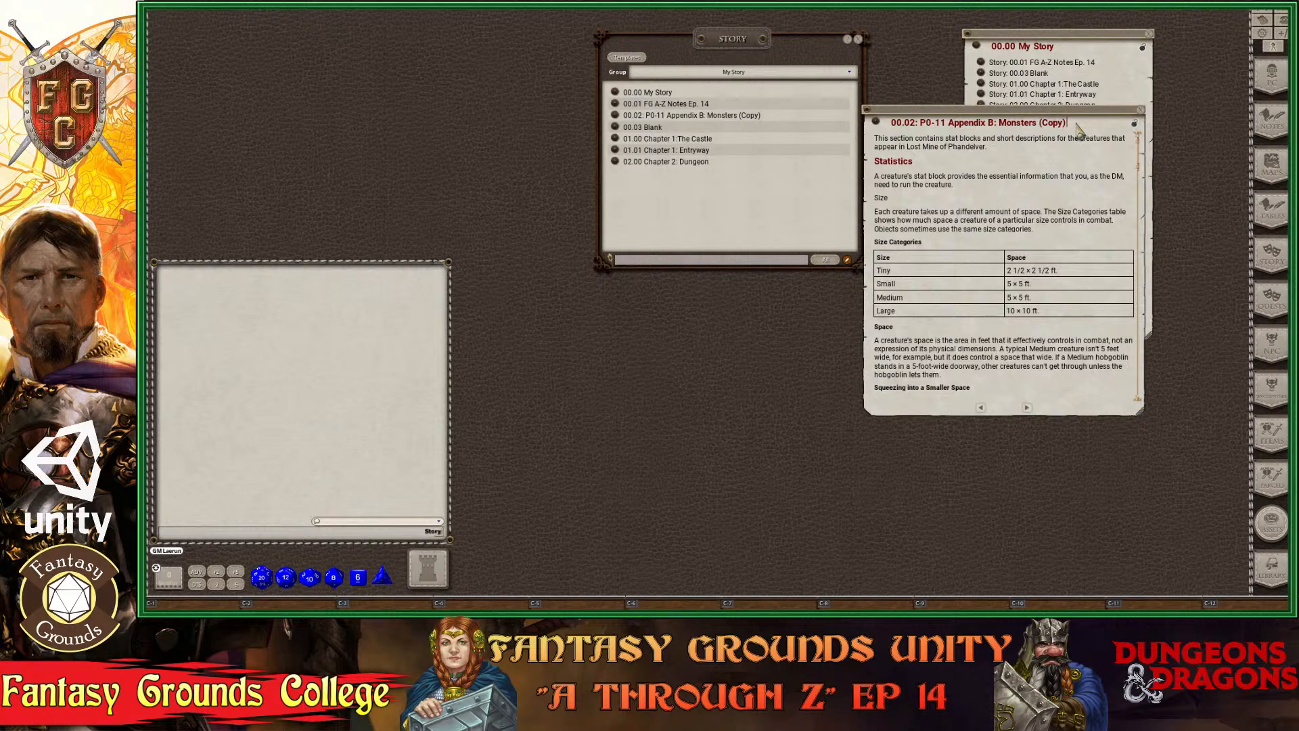
{"action": "key", "text": "BackSpace"}
{"action": "key", "text": "BackSpace"}
{"action": "key", "text": "ctrl"}
{"action": "left_click", "coordinate": [1137, 127]}
{"action": "left_click", "coordinate": [1139, 110]}
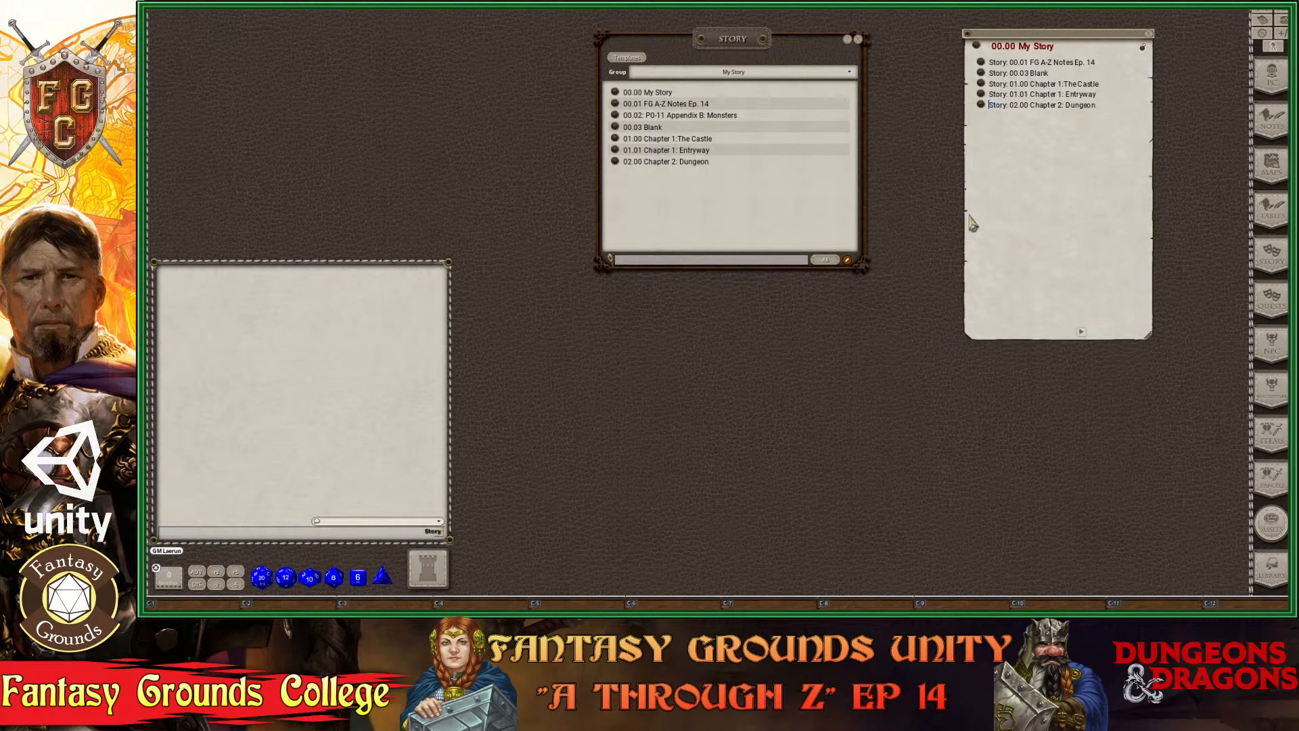
Try to link the 00.02: P0-11 Appendix B: Monsters entry below the 00.03 Blank link in 00.00 My Story, undoing each insertion.
{"action": "left_click_drag", "start_coordinate": [1061, 46], "coordinate": [981, 55]}
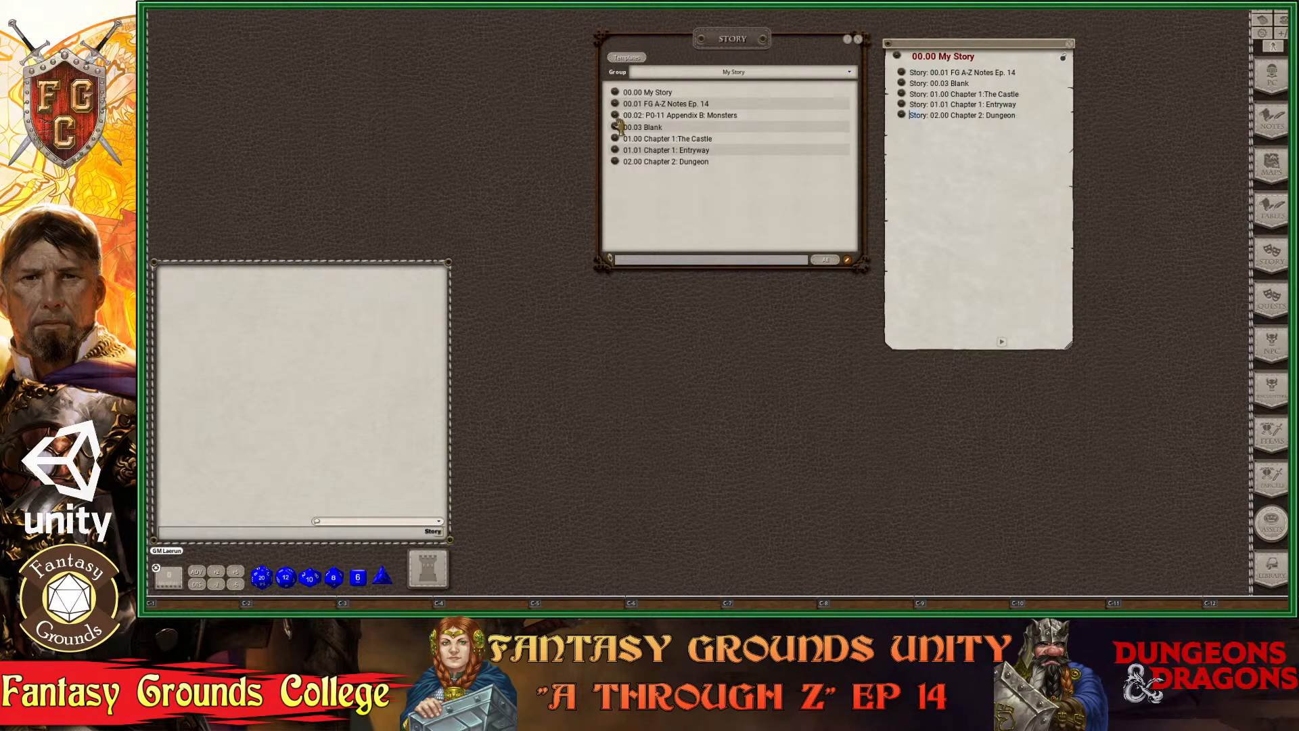
{"action": "left_click", "coordinate": [979, 94]}
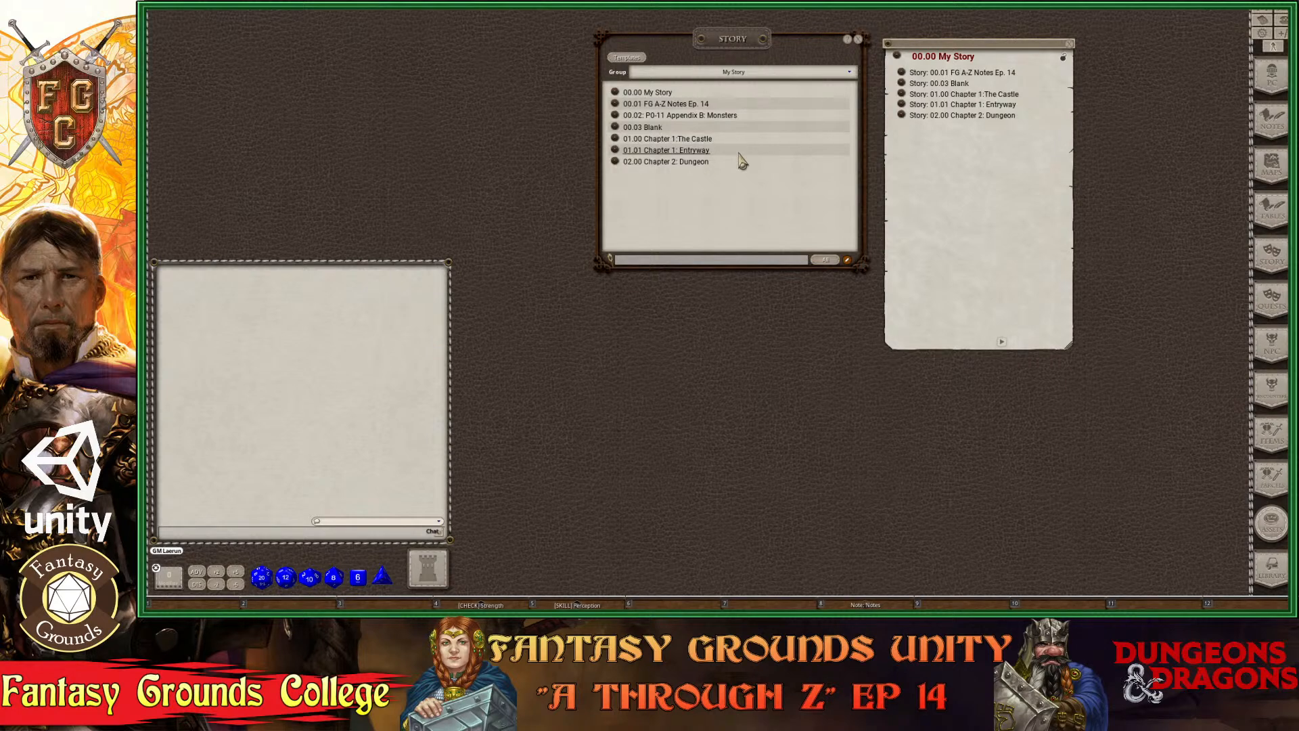
{"action": "left_click", "coordinate": [978, 90]}
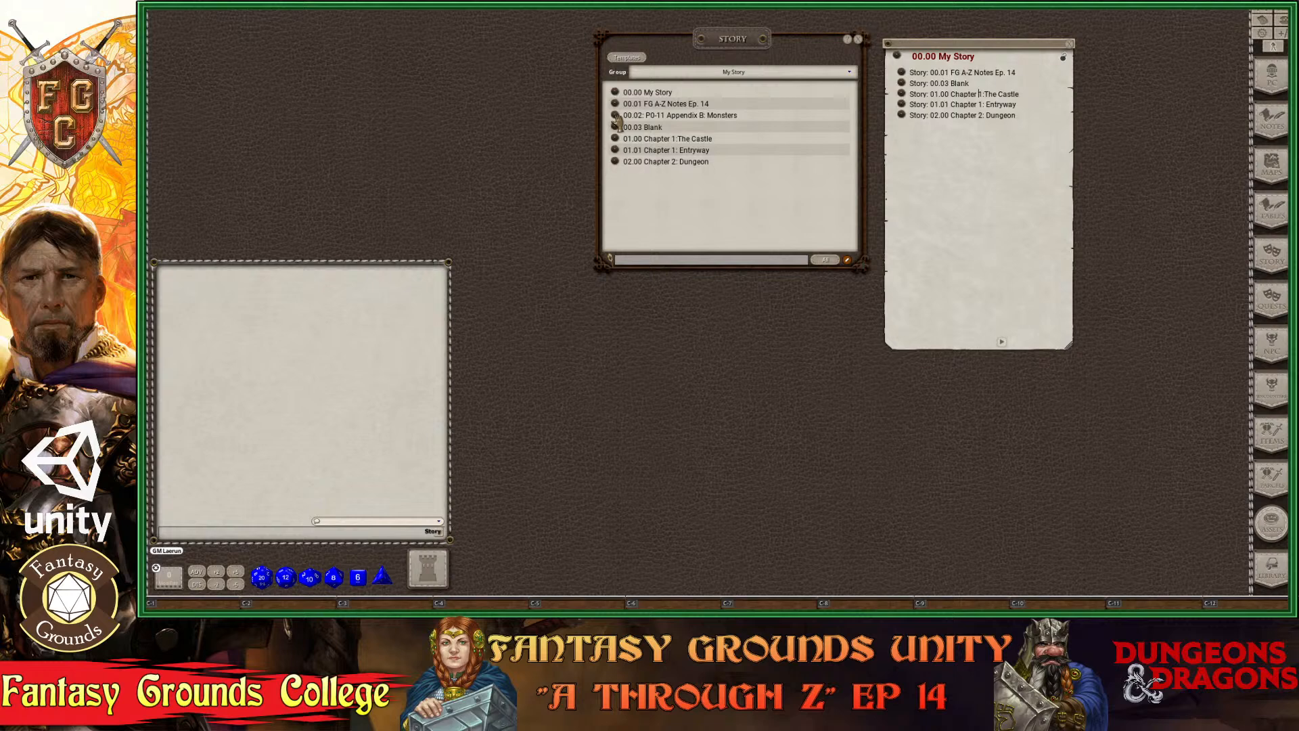
{"action": "left_click_drag", "start_coordinate": [615, 116], "coordinate": [971, 100]}
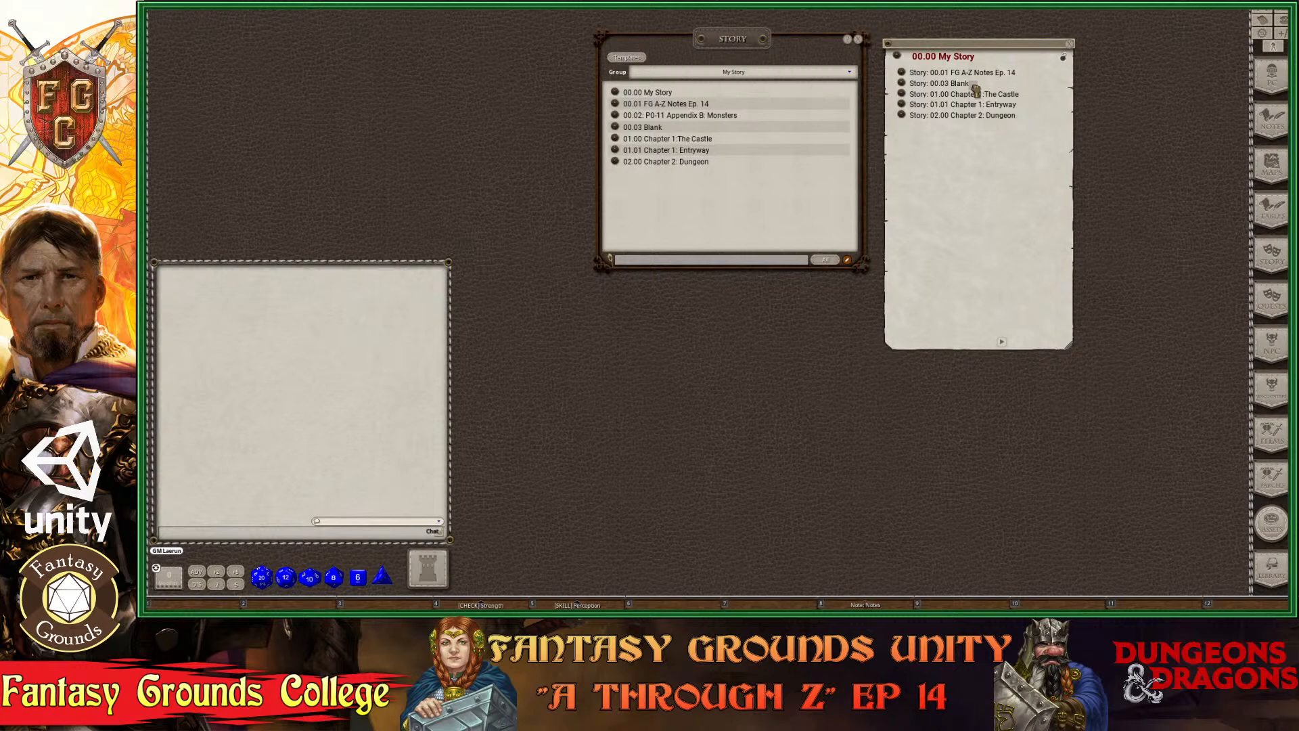
{"action": "left_click_drag", "start_coordinate": [975, 90], "coordinate": [975, 89]}
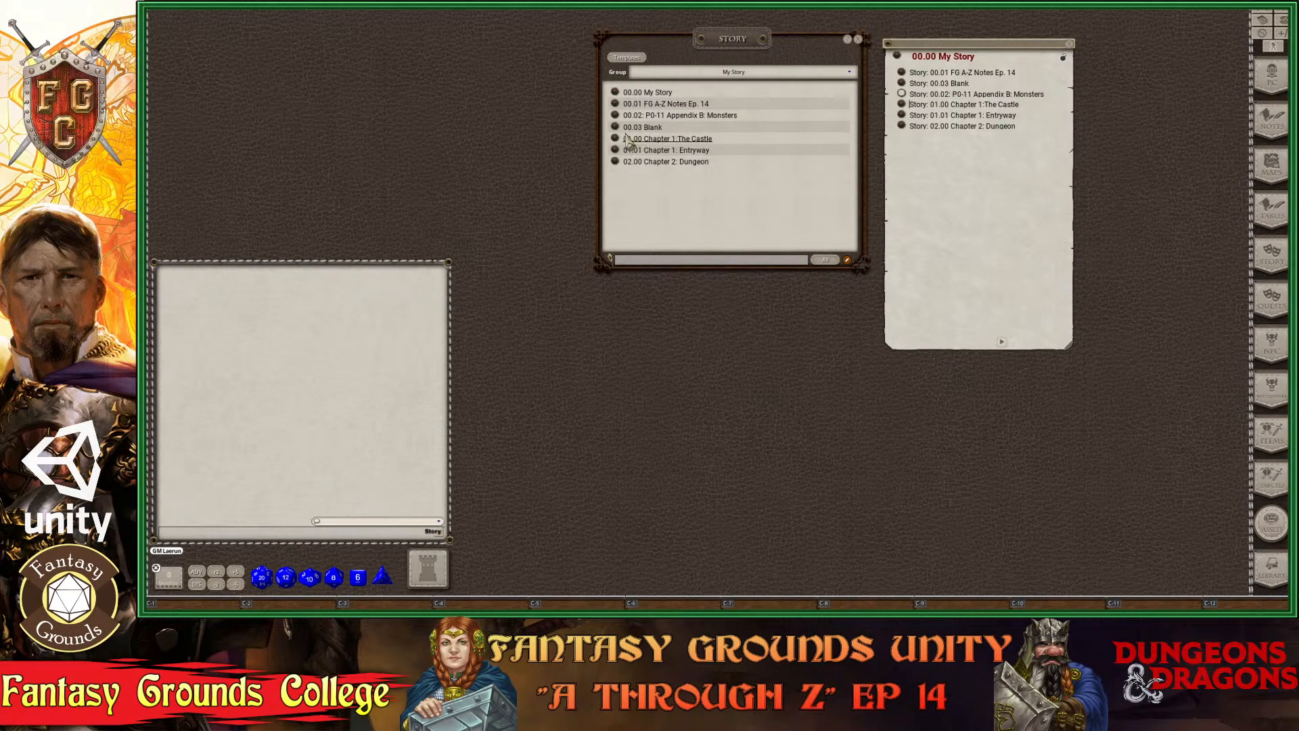
{"action": "left_click", "coordinate": [901, 94]}
{"action": "key", "text": "ctrl"}
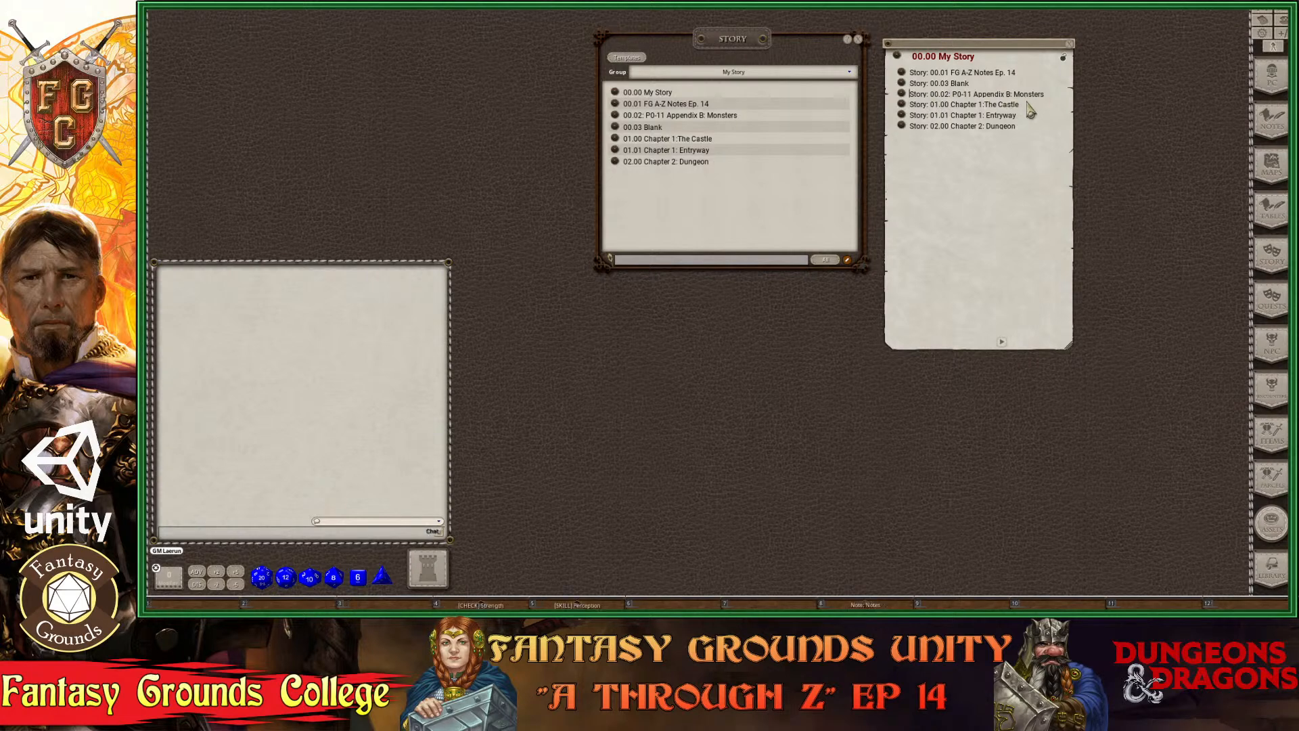
{"action": "key", "text": "ctrl+z"}
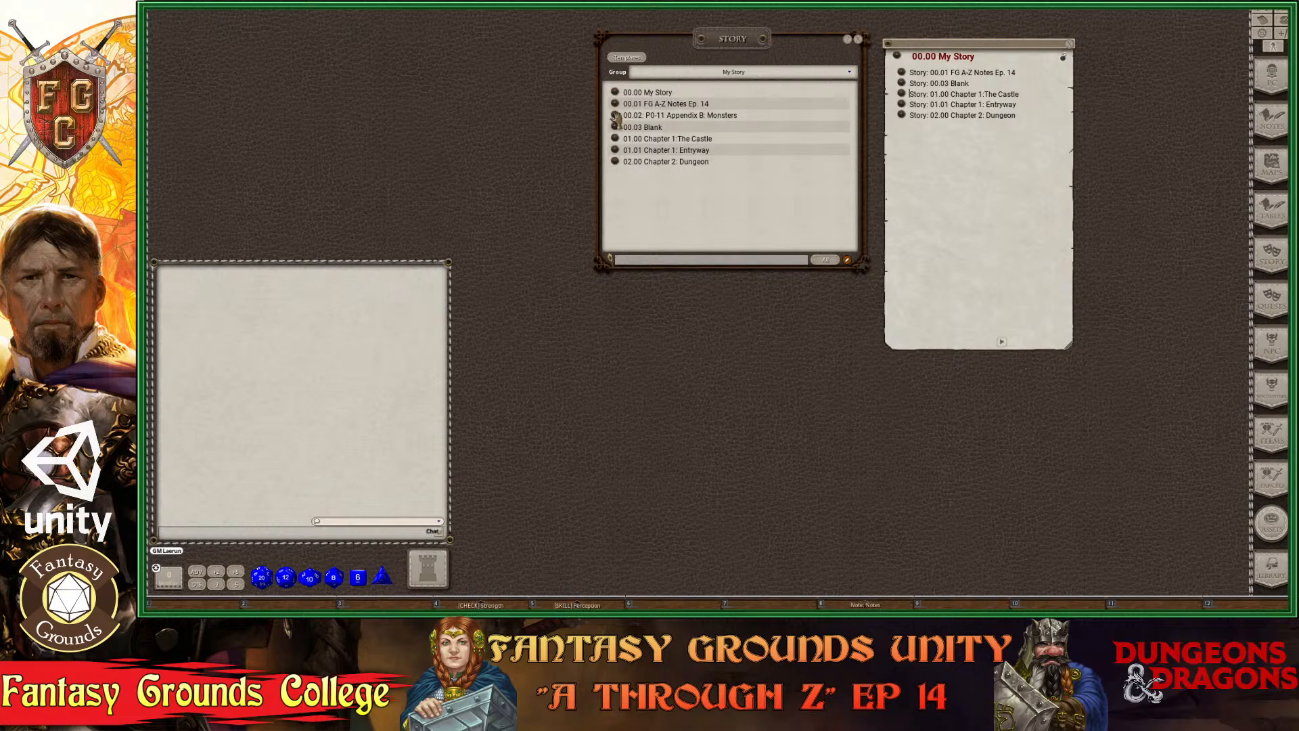
{"action": "key", "text": "ctrl"}
{"action": "left_click_drag", "start_coordinate": [919, 82], "coordinate": [1023, 128]}
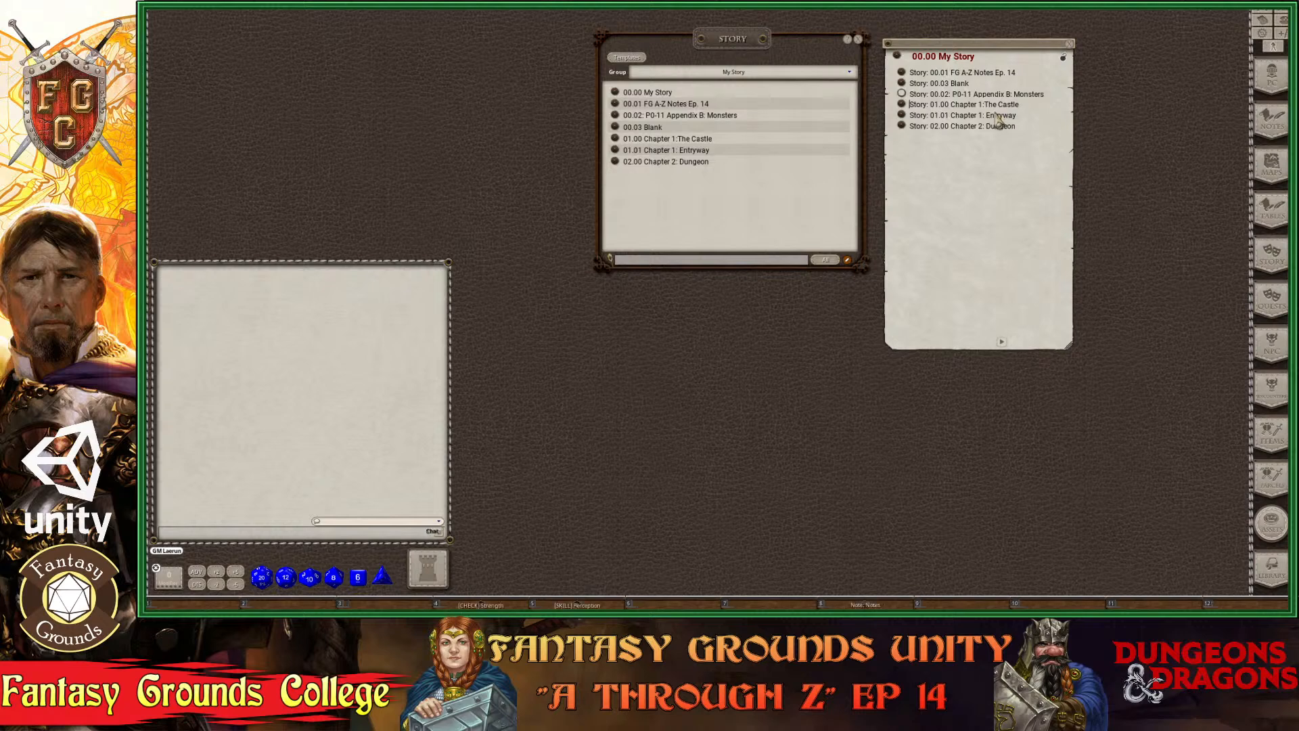
{"action": "key", "text": "ctrl+z"}
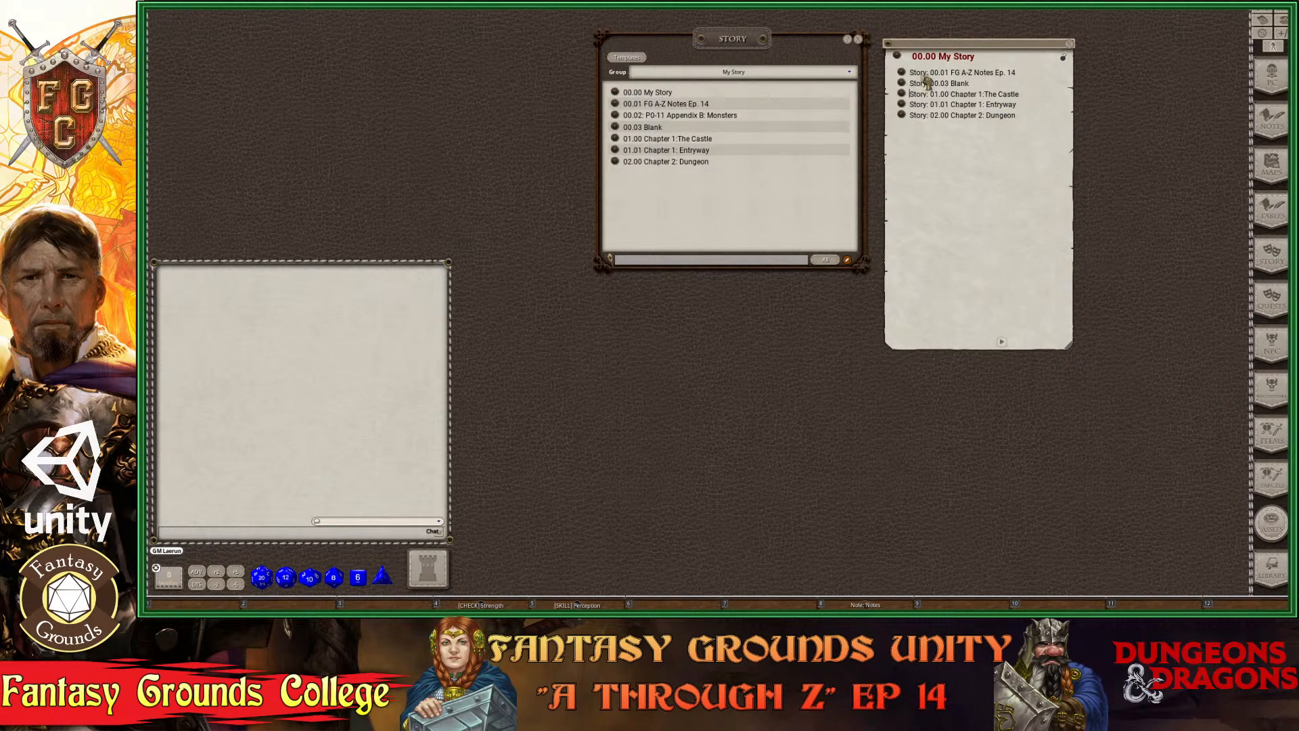
{"action": "left_click_drag", "start_coordinate": [927, 81], "coordinate": [957, 105]}
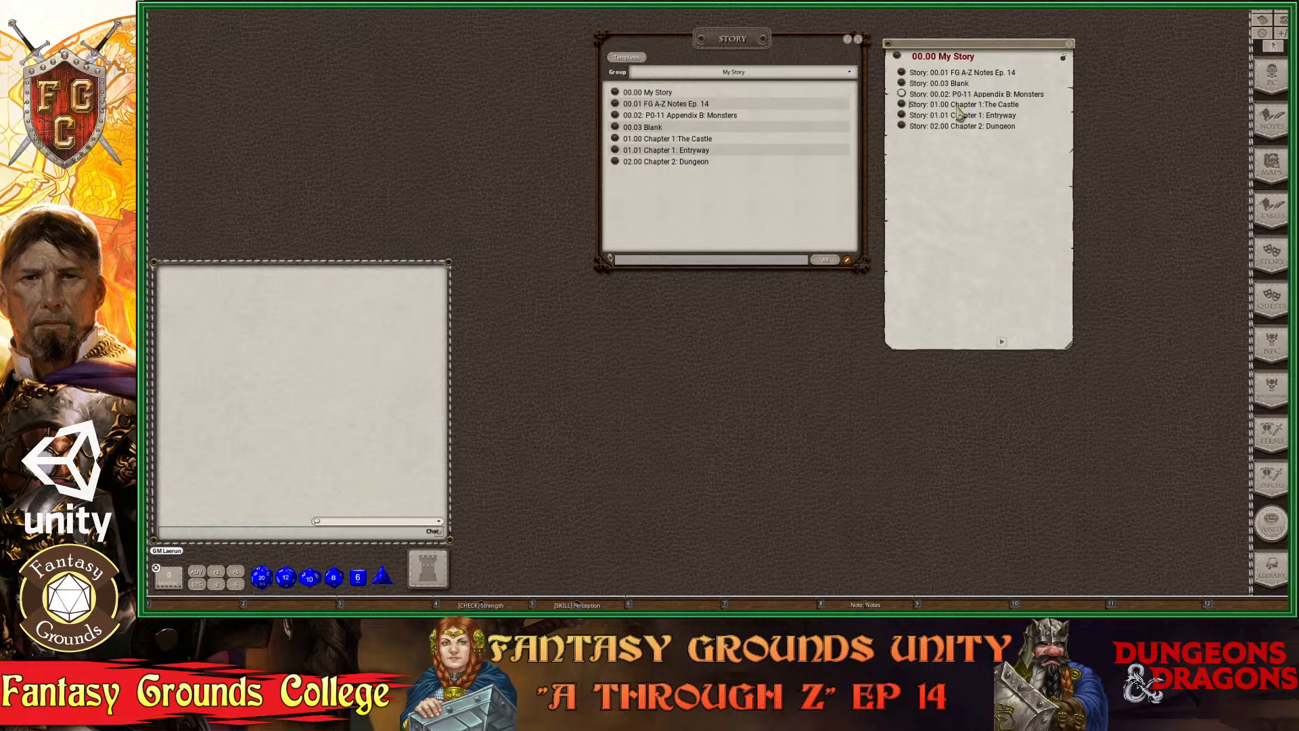
{"action": "key", "text": "ctrl+z"}
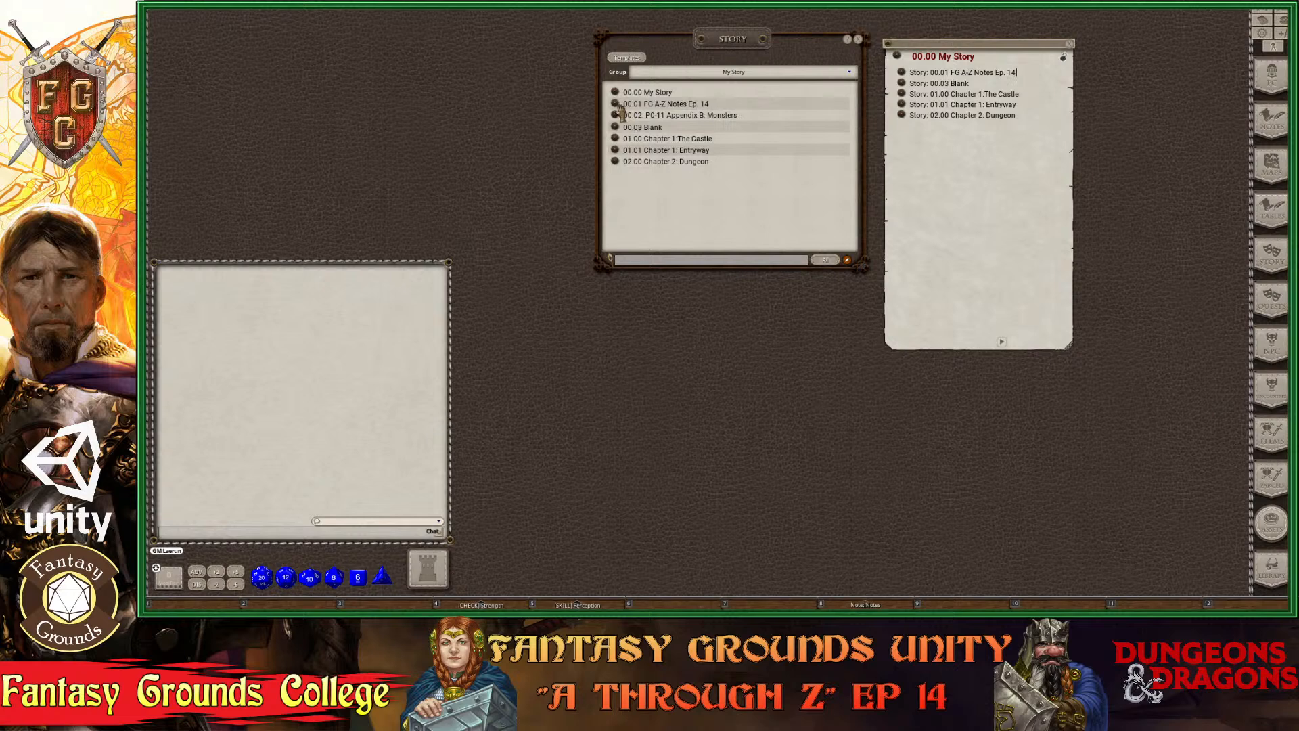
Insert a link to the 00.02: P0-11 Appendix B: Monsters entry directly below the 00.01 FG A-Z Notes Ep. 14 link in 00.00 My Story.
{"action": "key", "text": "ctrl"}
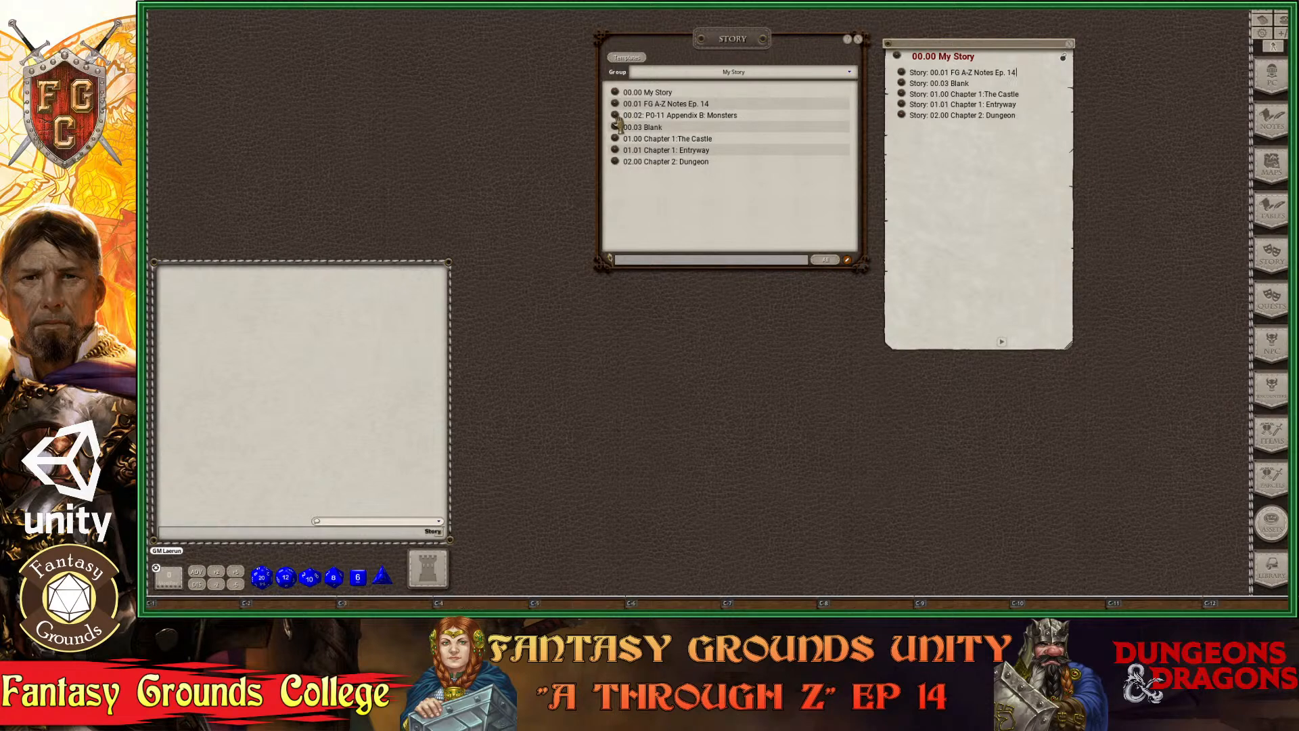
{"action": "left_click_drag", "start_coordinate": [618, 121], "coordinate": [1023, 79]}
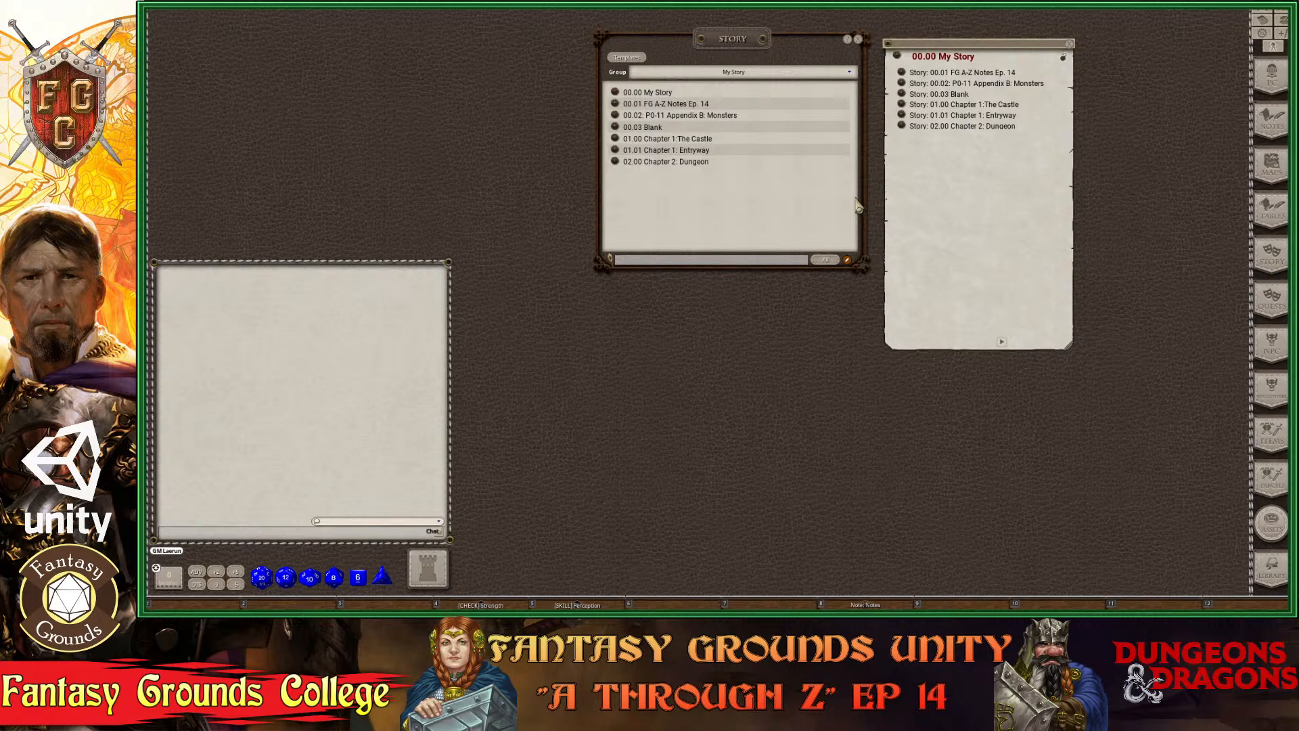
{"action": "key", "text": "ctrl"}
{"action": "mouse_move", "coordinate": [988, 46]}
{"action": "left_mouse_down"}
{"action": "mouse_move", "coordinate": [998, 38]}
{"action": "mouse_move", "coordinate": [987, 38]}
{"action": "left_mouse_up"}
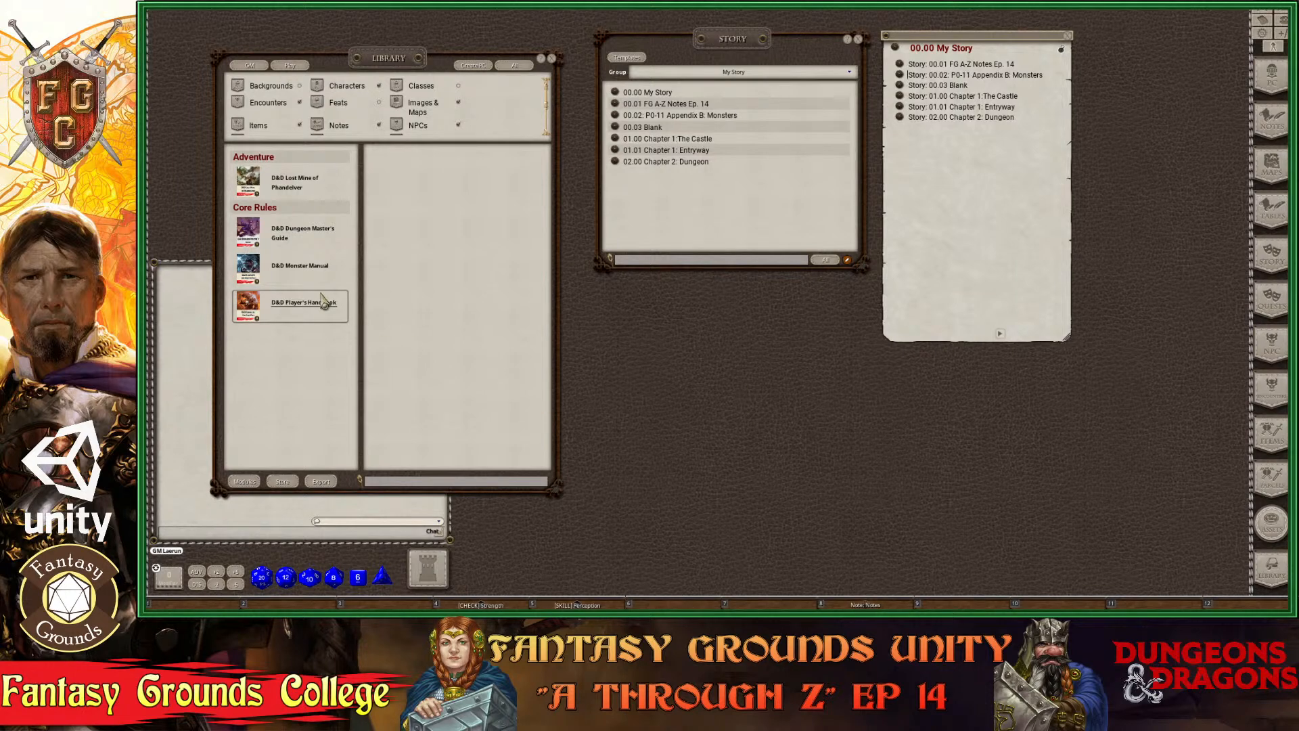
Look over the record categories of the D&D Lost Mine of Phandelver module in the Library, and close the Library.
{"action": "key", "text": "ctrl"}
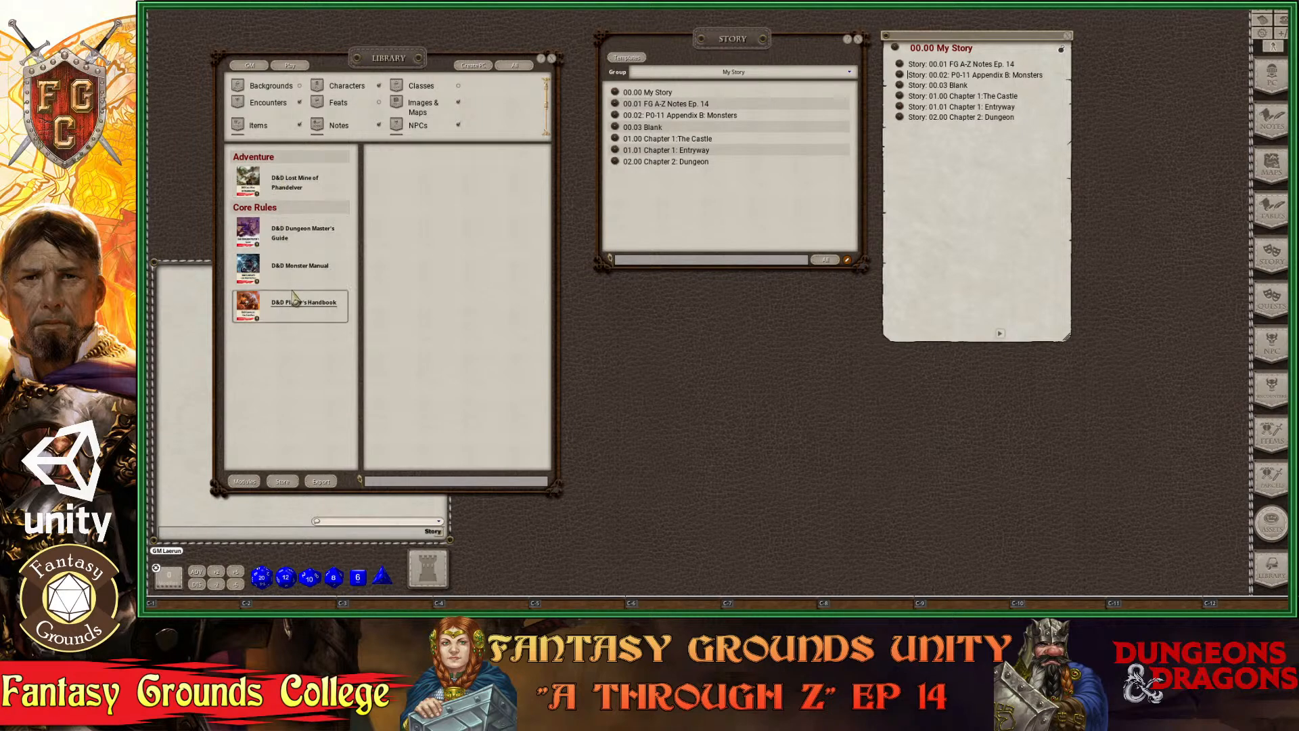
{"action": "left_click", "coordinate": [288, 184]}
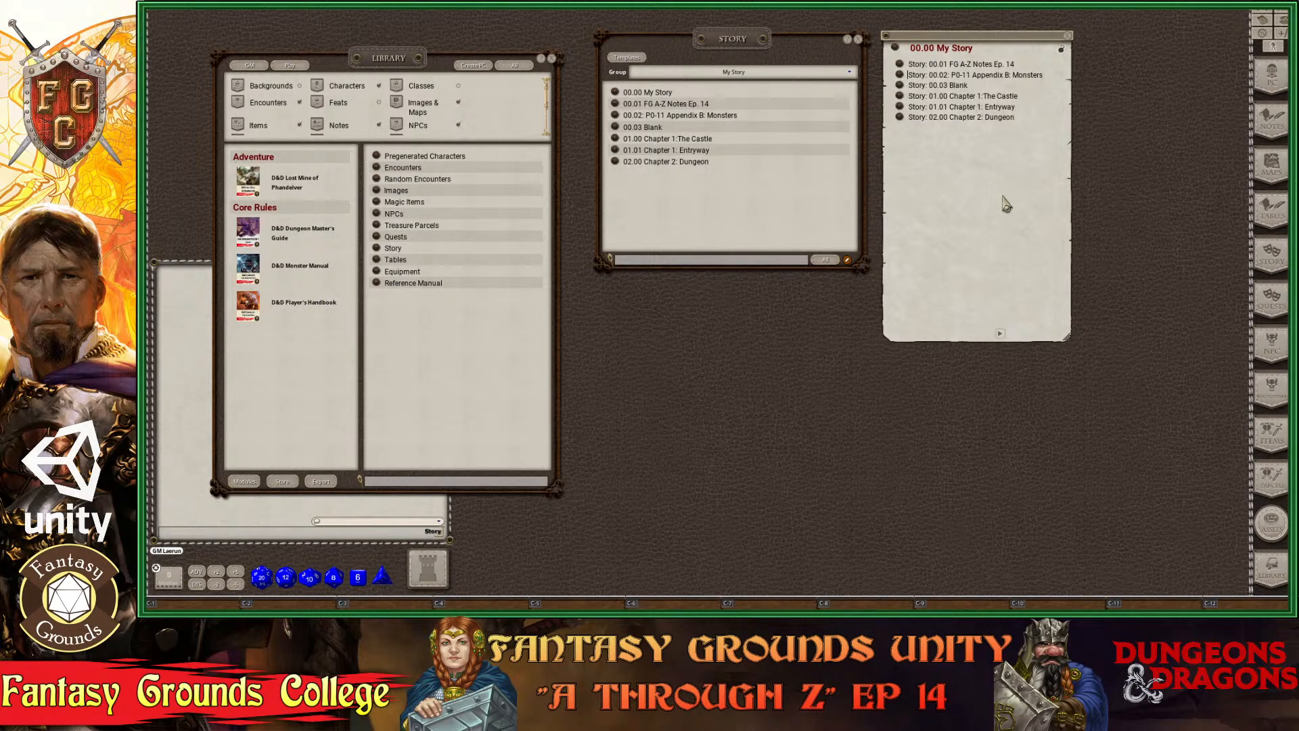
{"action": "key", "text": "ctrl"}
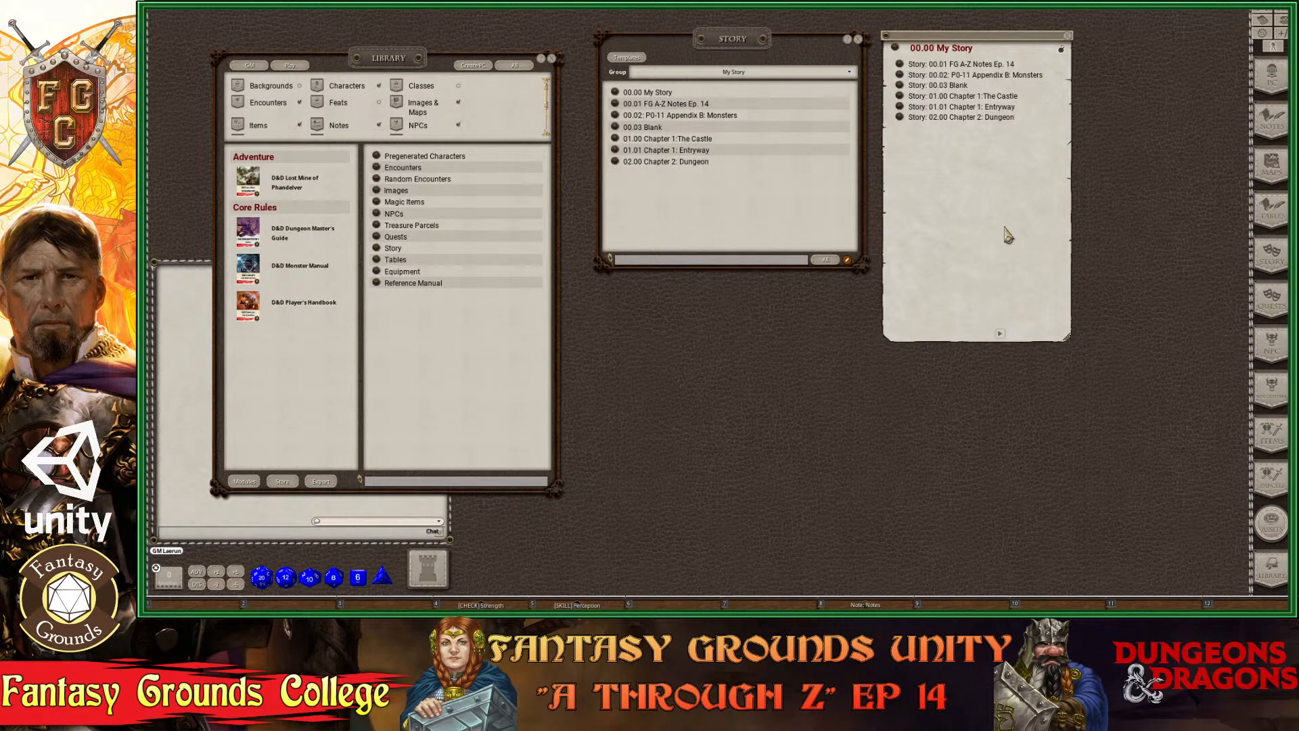
{"action": "key", "text": "ctrl"}
{"action": "key", "text": "ctrl"}
{"action": "left_click", "coordinate": [551, 58]}
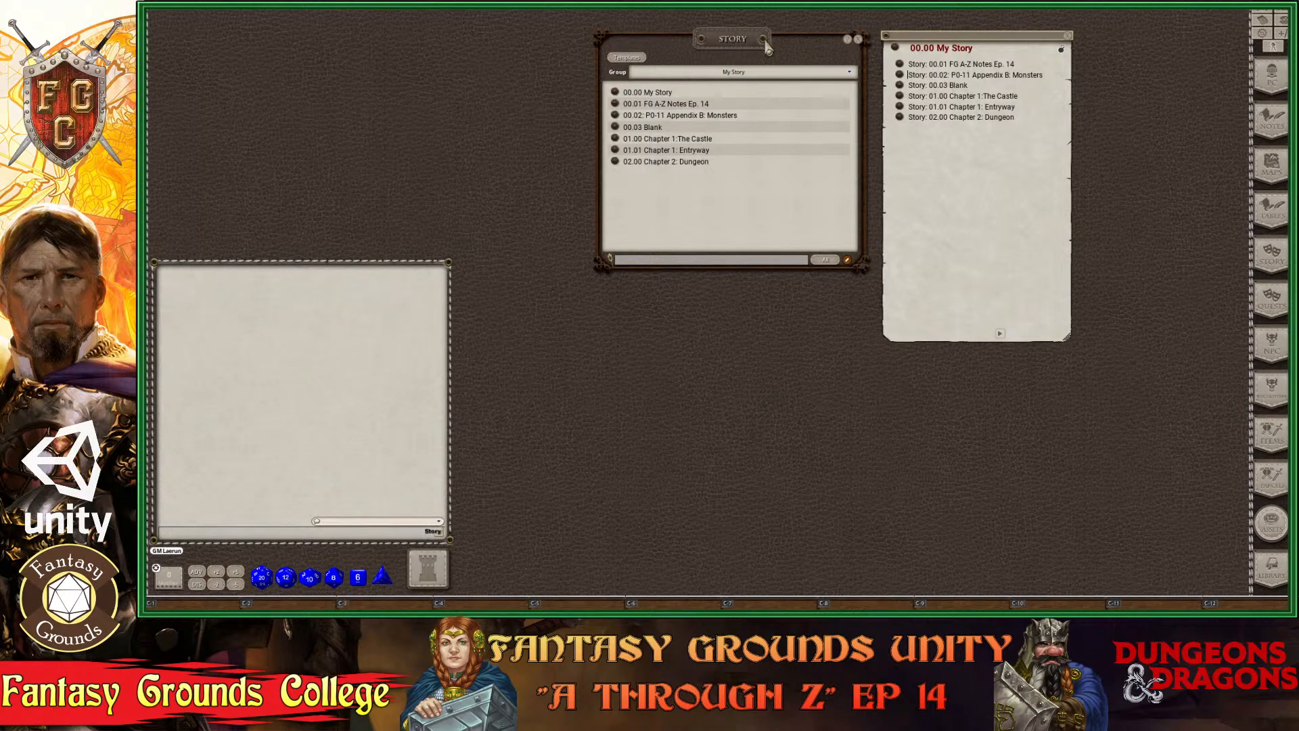
Test the 00.02: P0-11 Appendix B: Monsters link in 00.00 My Story by opening its entry, and close the entry.
{"action": "mouse_move", "coordinate": [767, 47]}
{"action": "left_mouse_down"}
{"action": "mouse_move", "coordinate": [746, 46]}
{"action": "mouse_move", "coordinate": [764, 49]}
{"action": "left_mouse_up"}
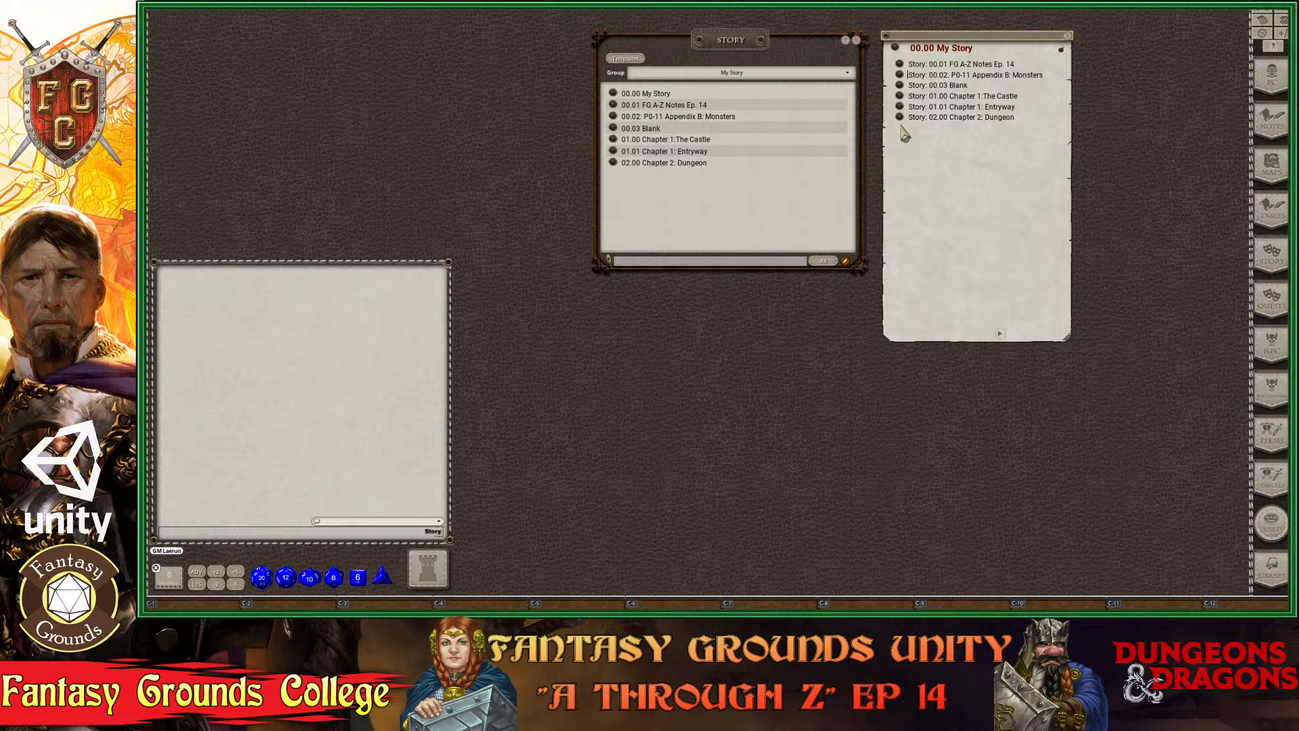
{"action": "left_click", "coordinate": [899, 75]}
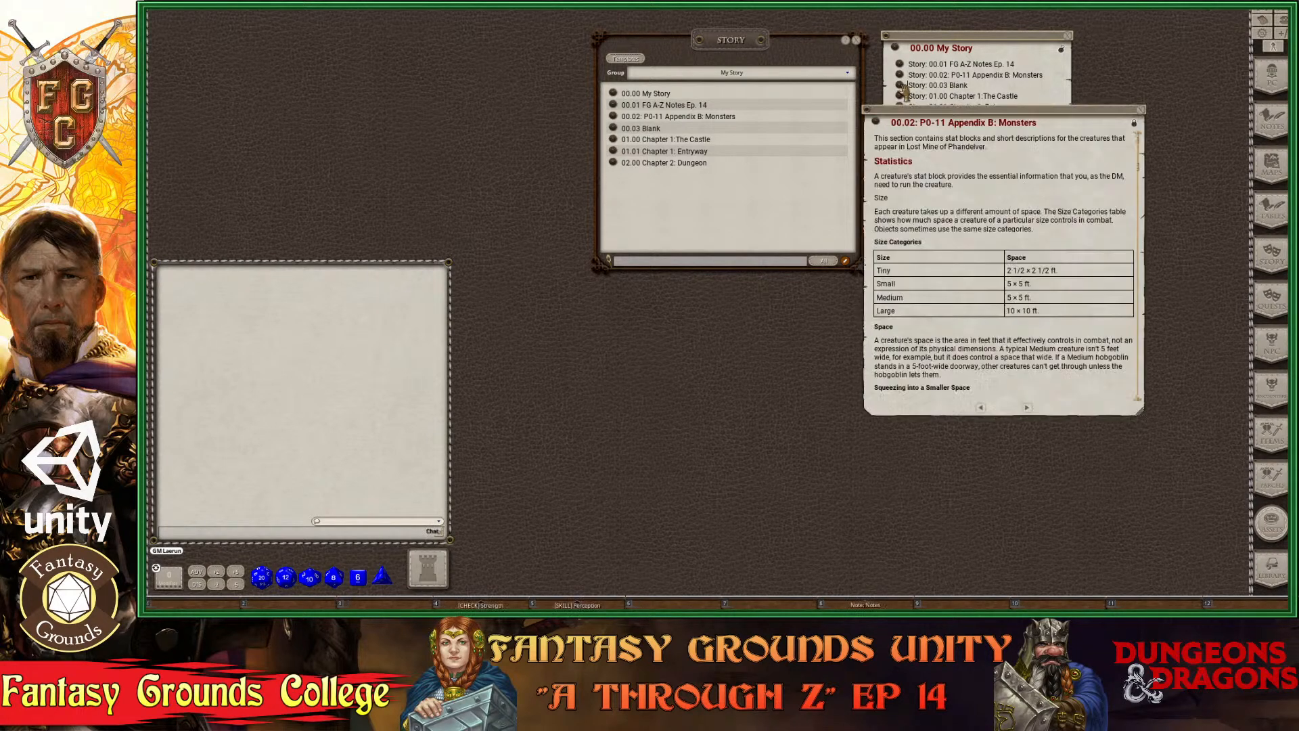
{"action": "left_click_drag", "start_coordinate": [1121, 116], "coordinate": [1121, 133]}
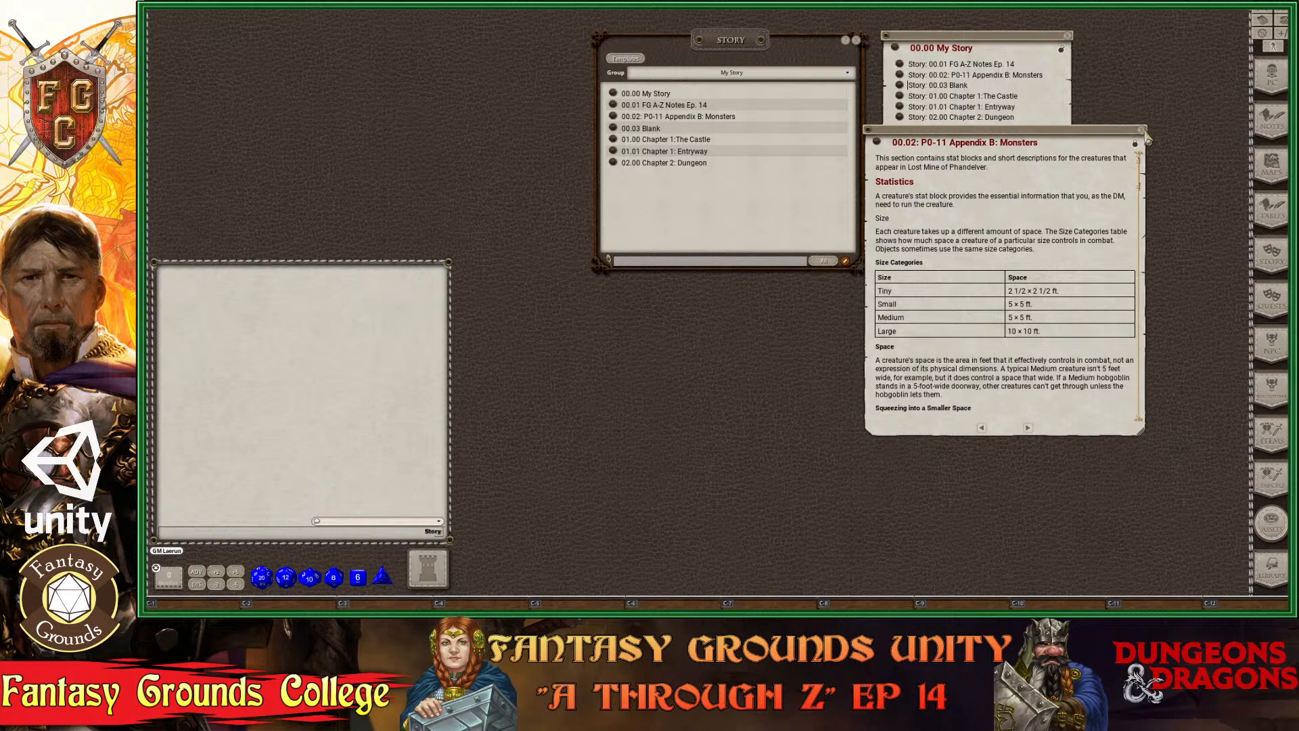
{"action": "left_click", "coordinate": [1142, 131]}
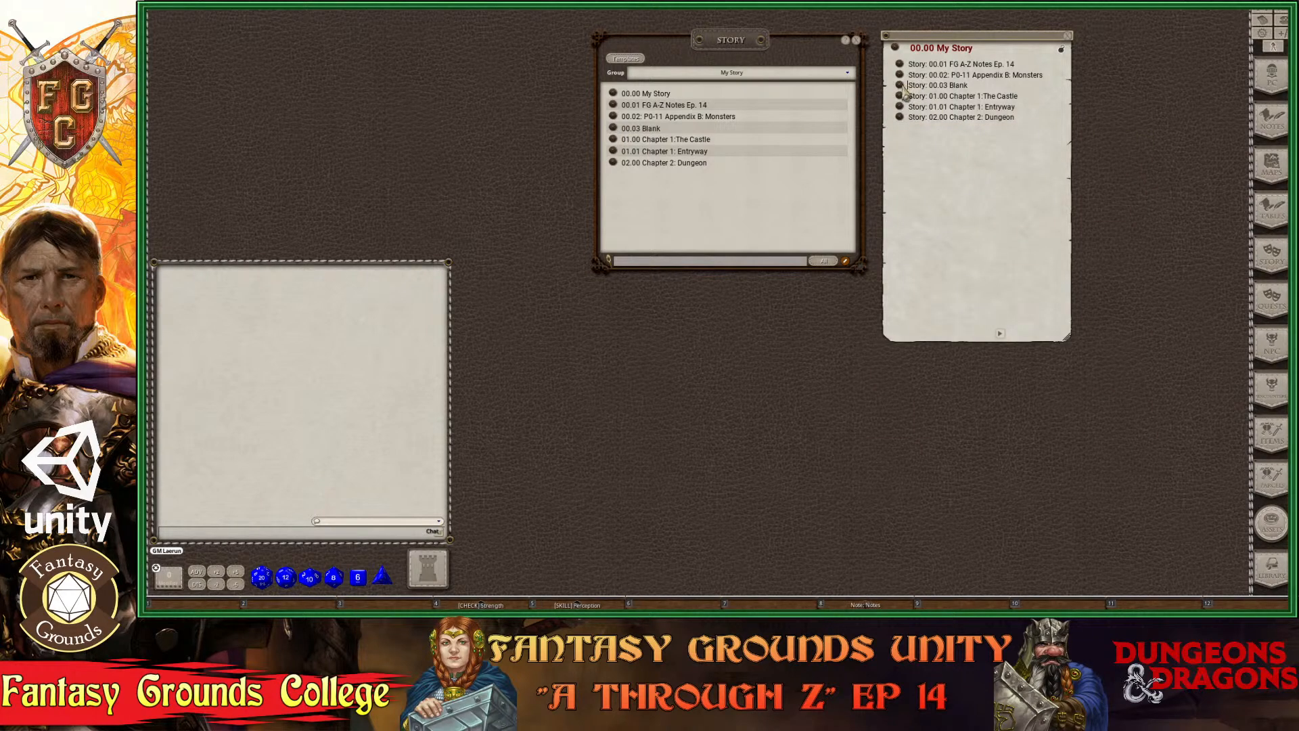
Open the 00.03 Blank entry from its link in 00.00 My Story, unlock it for text entry, and move its window aside.
{"action": "left_click", "coordinate": [899, 86]}
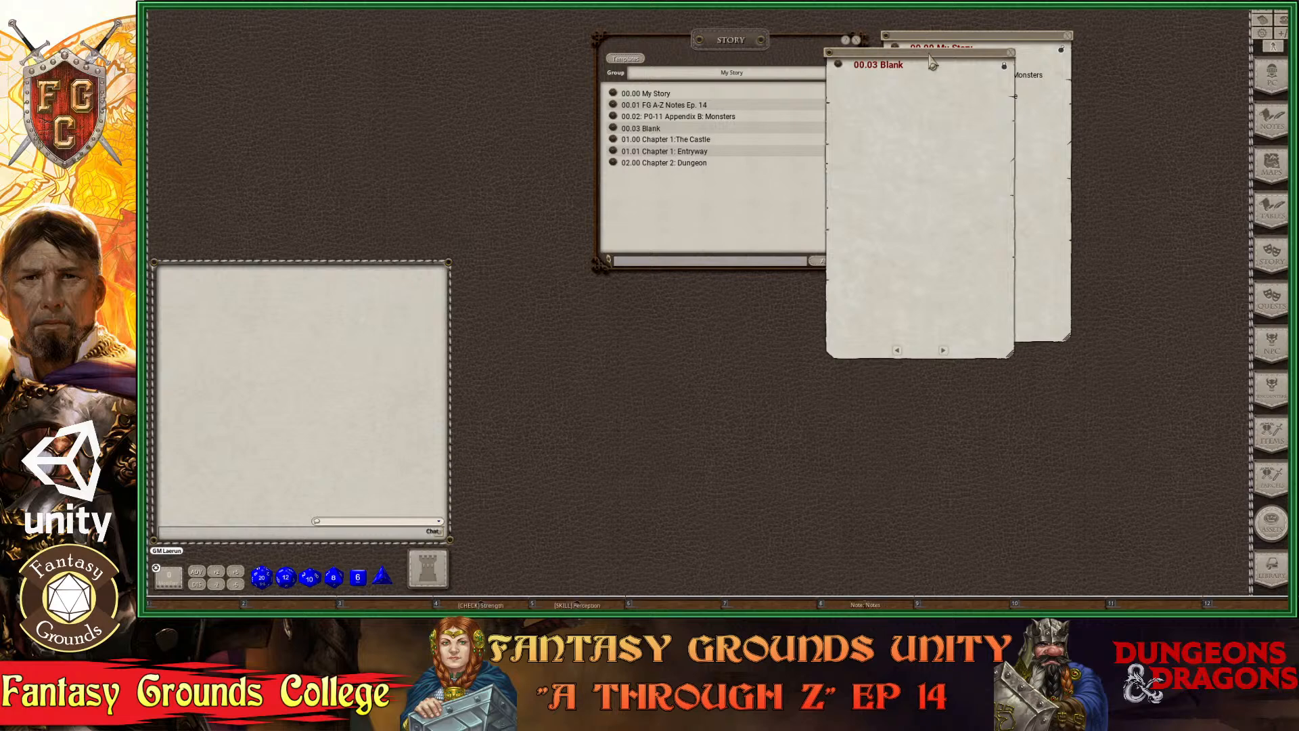
{"action": "left_click_drag", "start_coordinate": [932, 61], "coordinate": [1076, 90]}
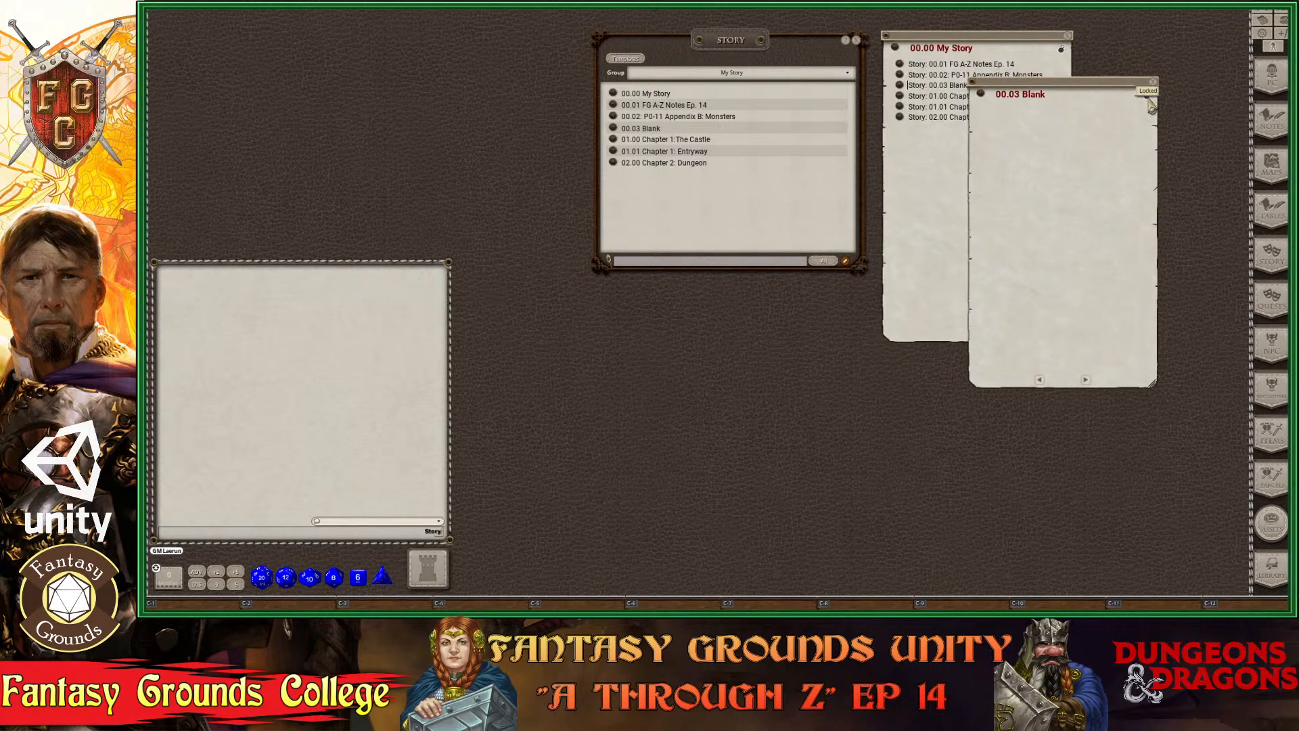
{"action": "left_click", "coordinate": [1113, 203]}
{"action": "left_click_drag", "start_coordinate": [1049, 87], "coordinate": [1103, 109]}
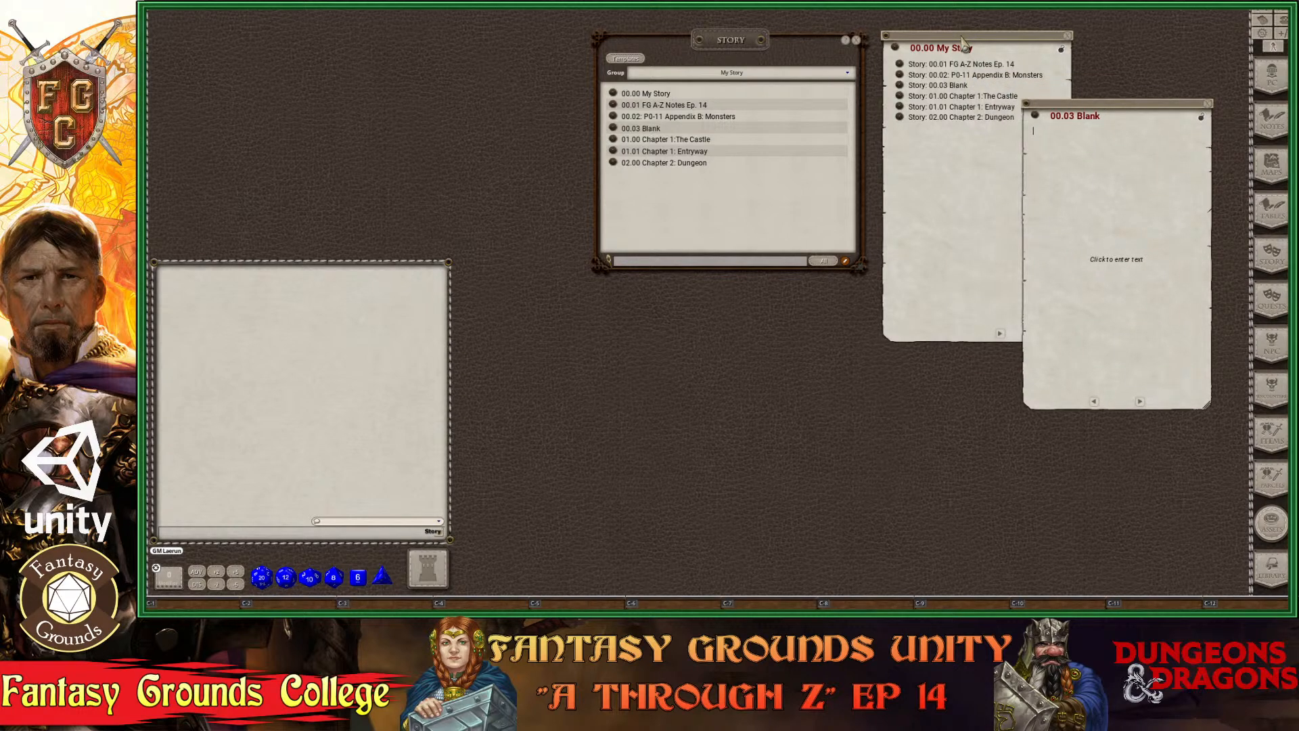
Rearrange the windows so 00.00 My Story sits beside the Story list, with both clear of the 00.03 Blank entry.
{"action": "left_click_drag", "start_coordinate": [964, 40], "coordinate": [519, 83]}
{"action": "left_click_drag", "start_coordinate": [721, 42], "coordinate": [835, 34]}
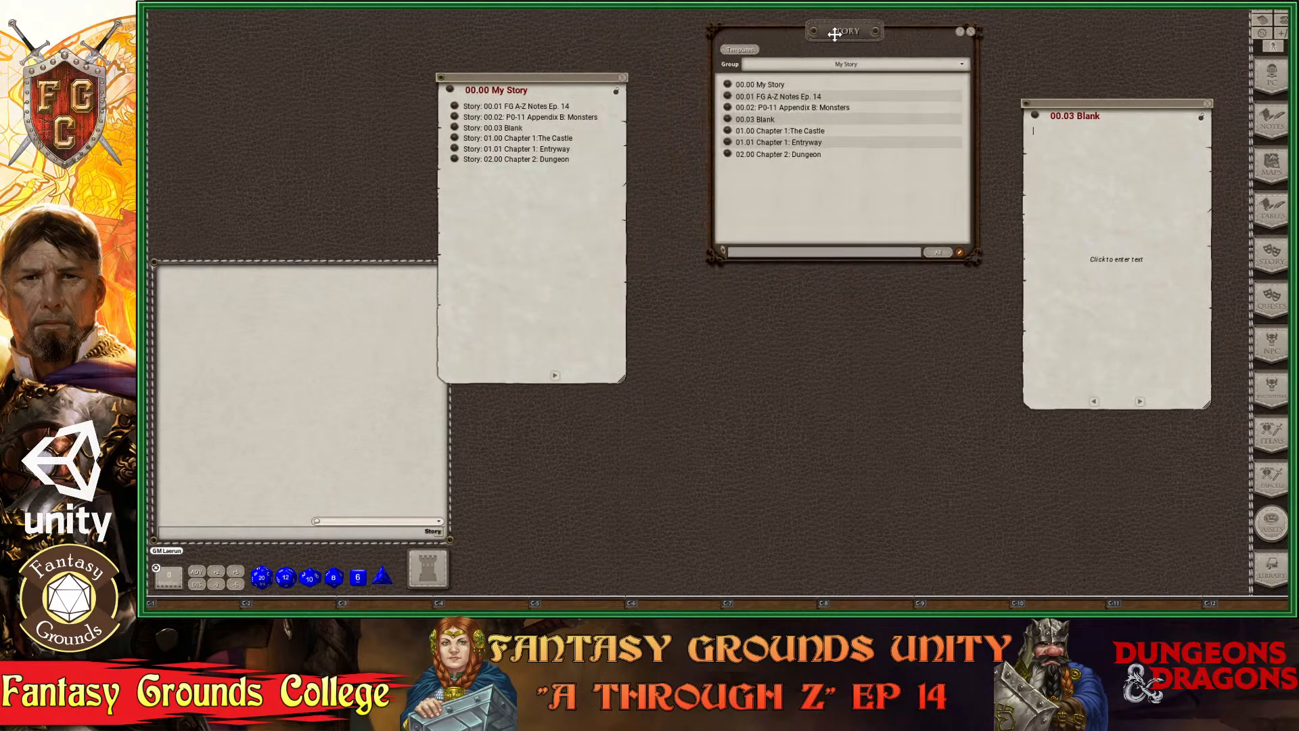
{"action": "left_click_drag", "start_coordinate": [567, 80], "coordinate": [650, 69]}
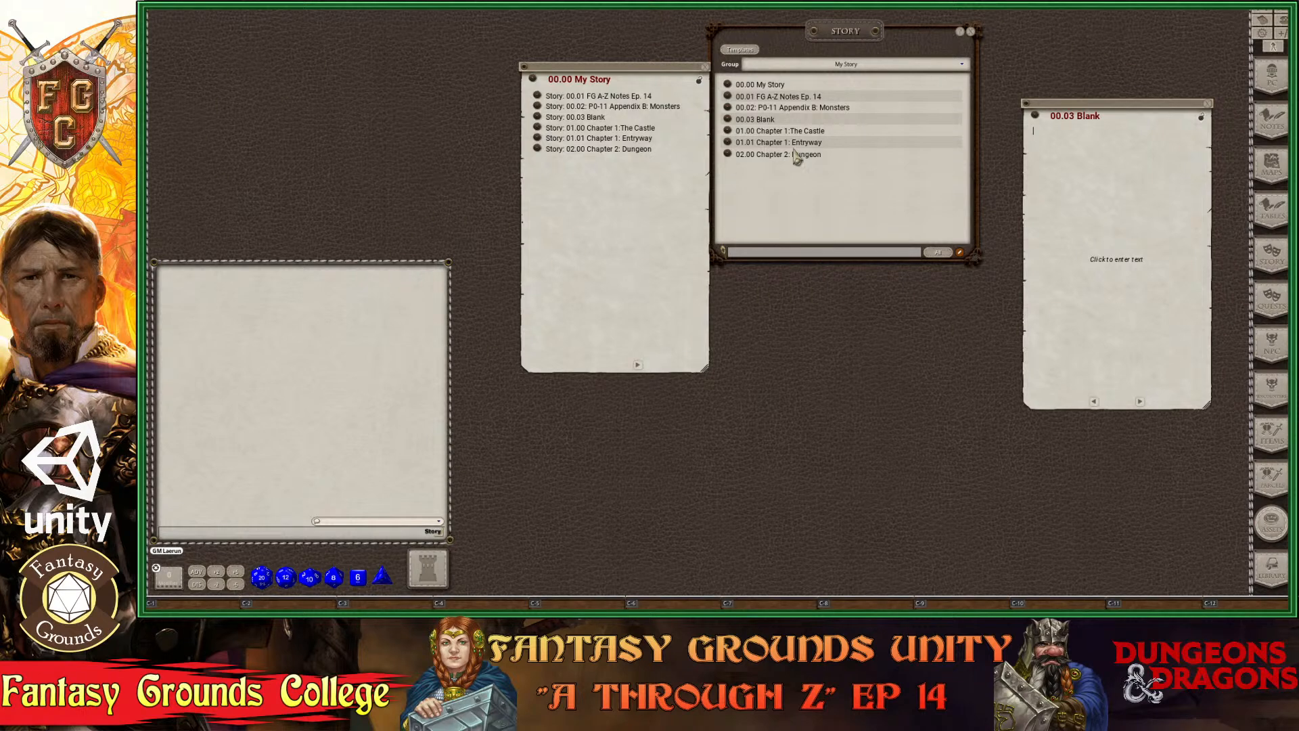
Open the 00.01 FG A-Z Notes Ep. 14 note from the Notes list and display its linked Formatting image.
{"action": "key", "text": "ctrl"}
{"action": "left_click", "coordinate": [1271, 119]}
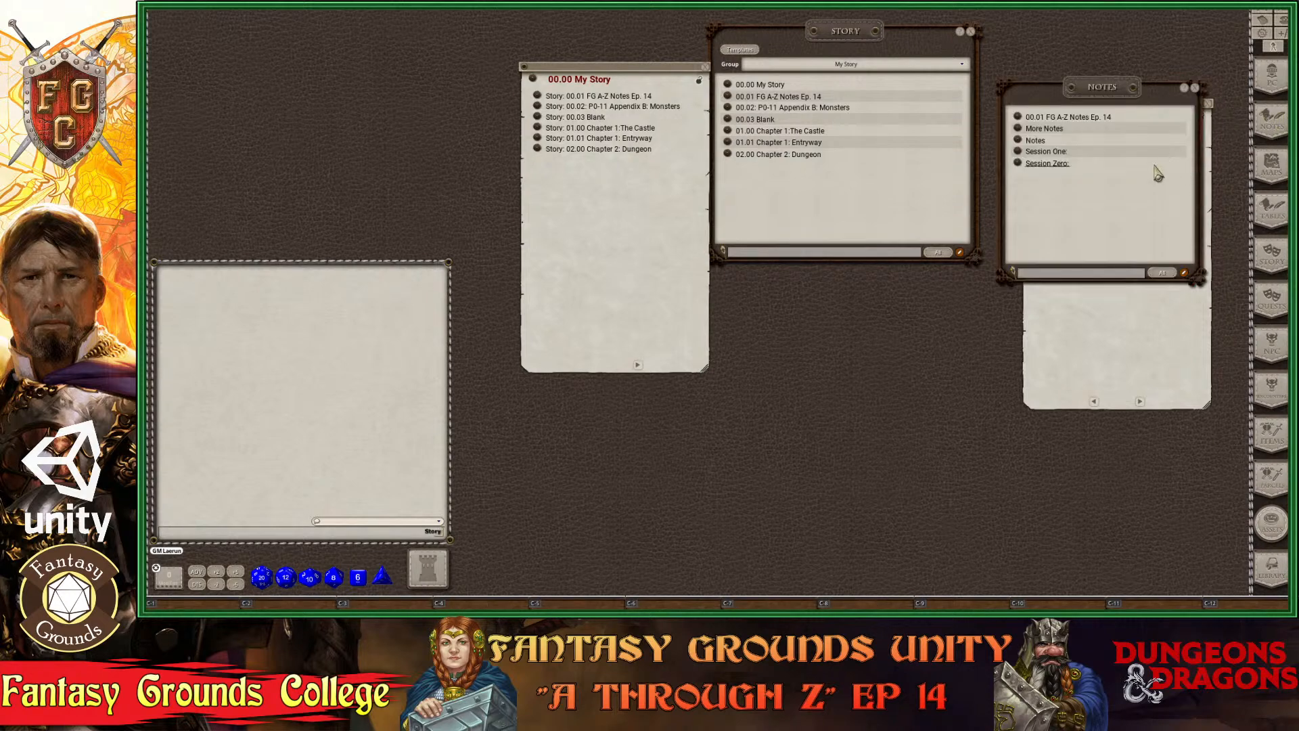
{"action": "left_click", "coordinate": [1018, 118]}
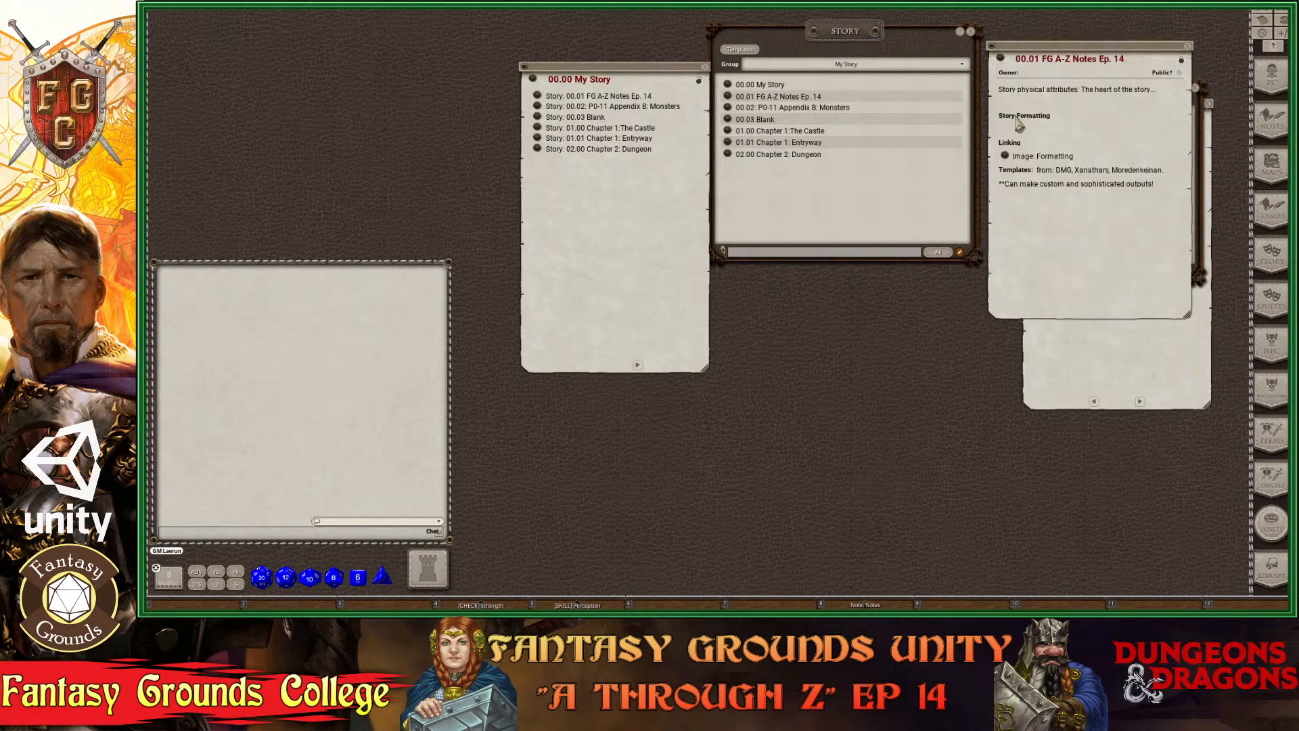
{"action": "left_click", "coordinate": [1004, 157]}
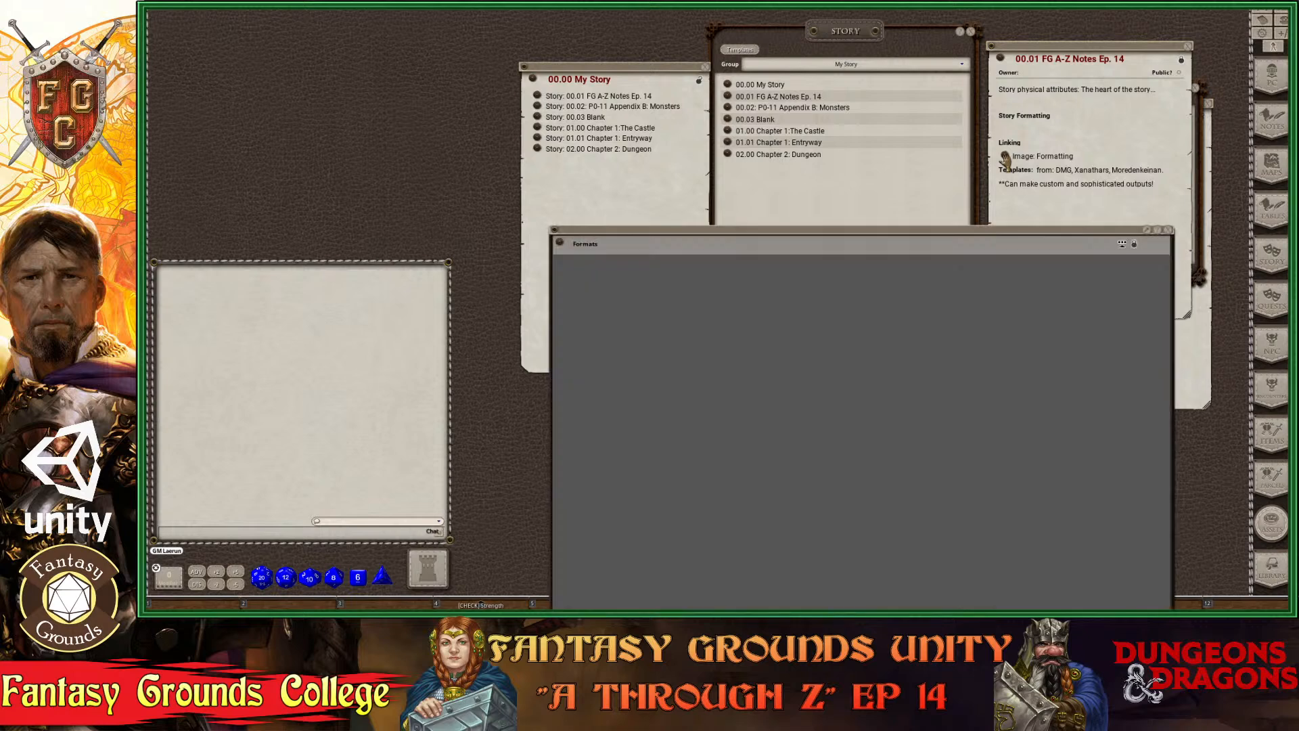
Move the Formatting image window higher on the desktop and examine its Shortcut Keys table.
{"action": "left_click_drag", "start_coordinate": [920, 243], "coordinate": [920, 69]}
{"action": "scroll", "coordinate": [746, 203], "scroll_direction": "down", "scroll_amount": 2}
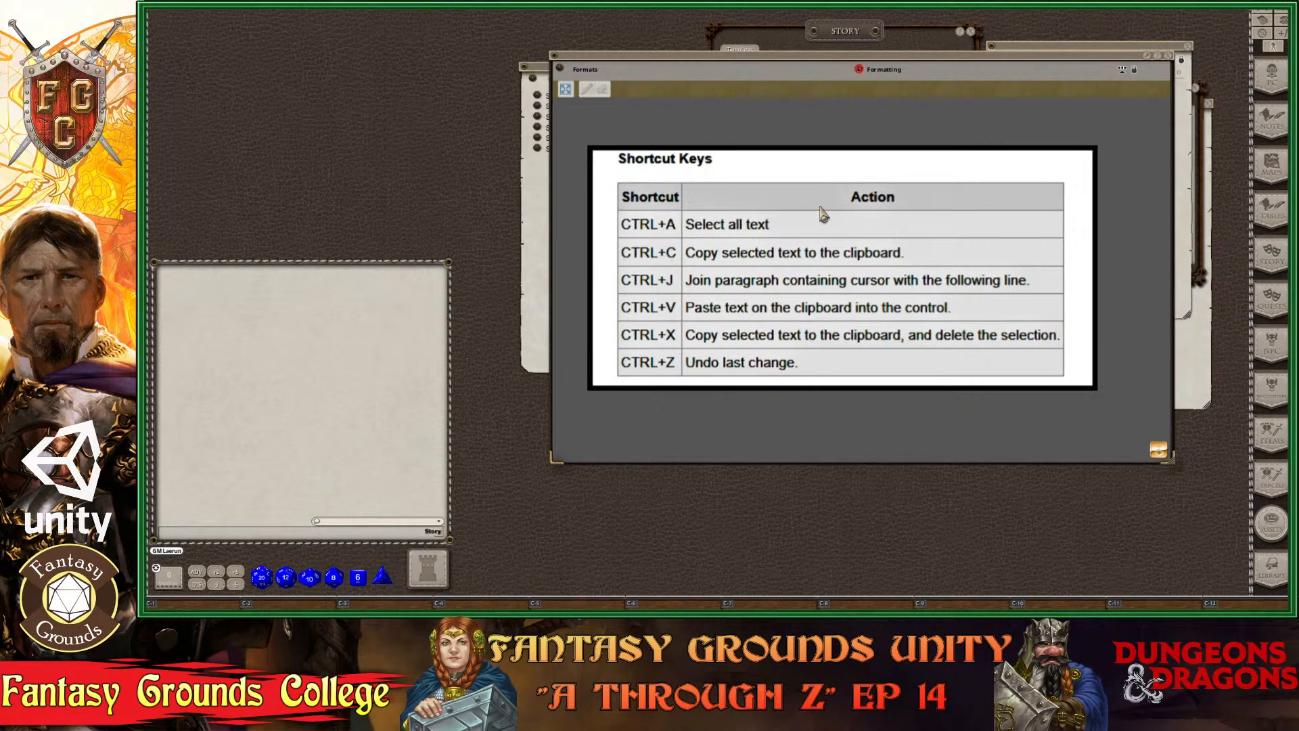
{"action": "key", "text": "ctrl"}
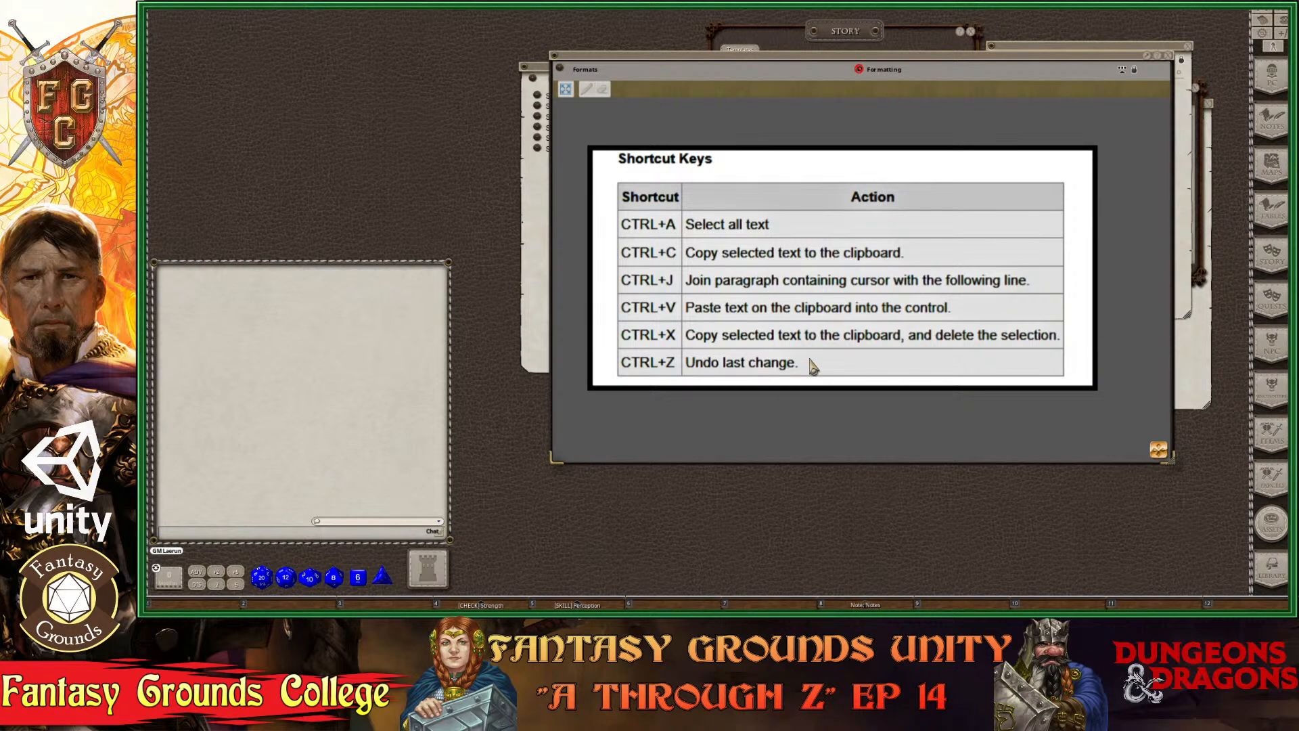
{"action": "key", "text": "ctrl"}
{"action": "key", "text": "ctrl"}
{"action": "key", "text": "ctrl"}
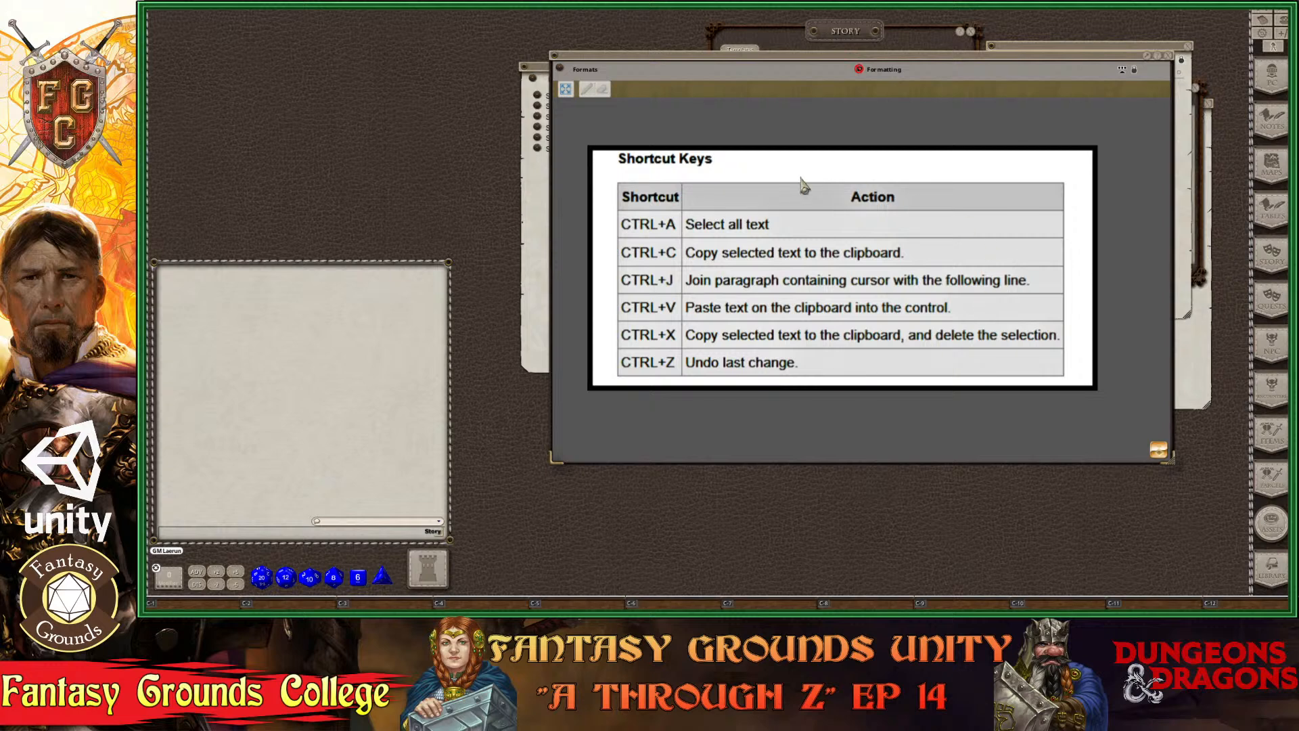
{"action": "key", "text": "ctrl"}
{"action": "key", "text": "ctrl"}
Move the Formatting image off the 00.01 FG A-Z Notes Ep. 14 note and copy the note's custom outputs line.
{"action": "left_click_drag", "start_coordinate": [947, 59], "coordinate": [659, 98]}
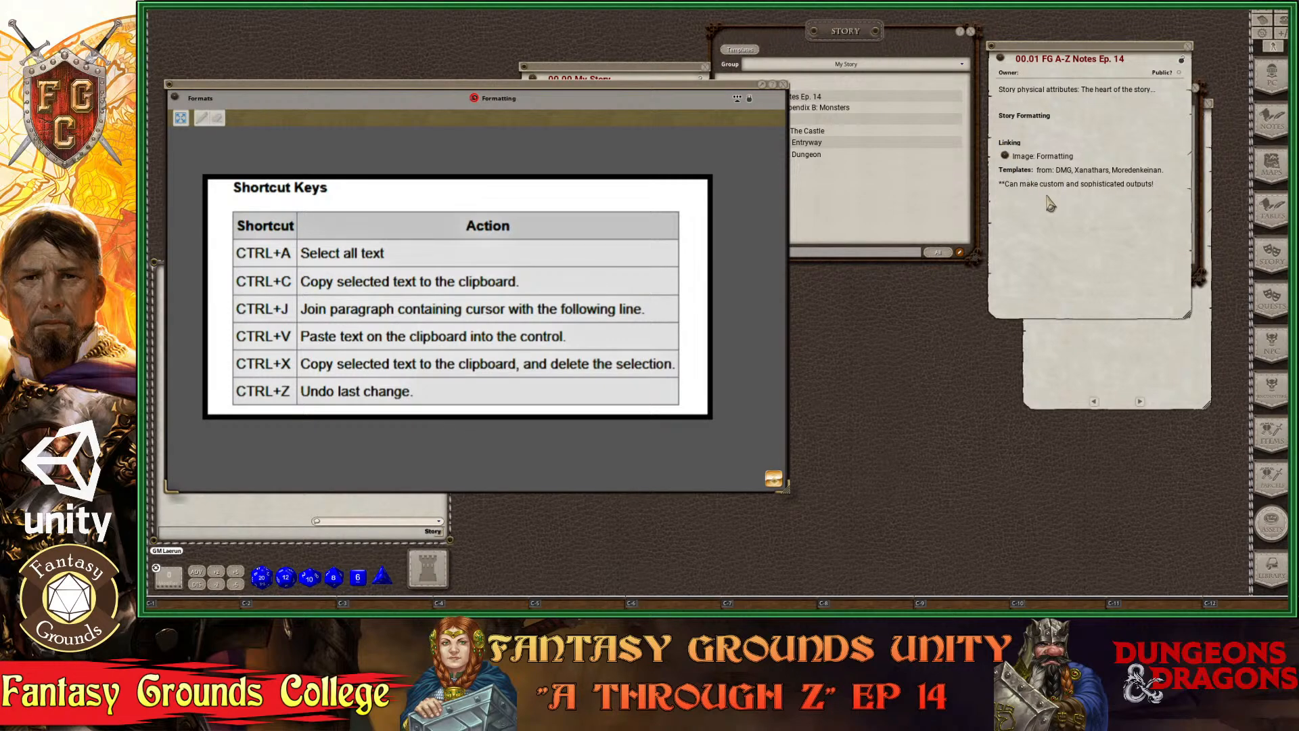
{"action": "left_click_drag", "start_coordinate": [1041, 191], "coordinate": [1014, 177]}
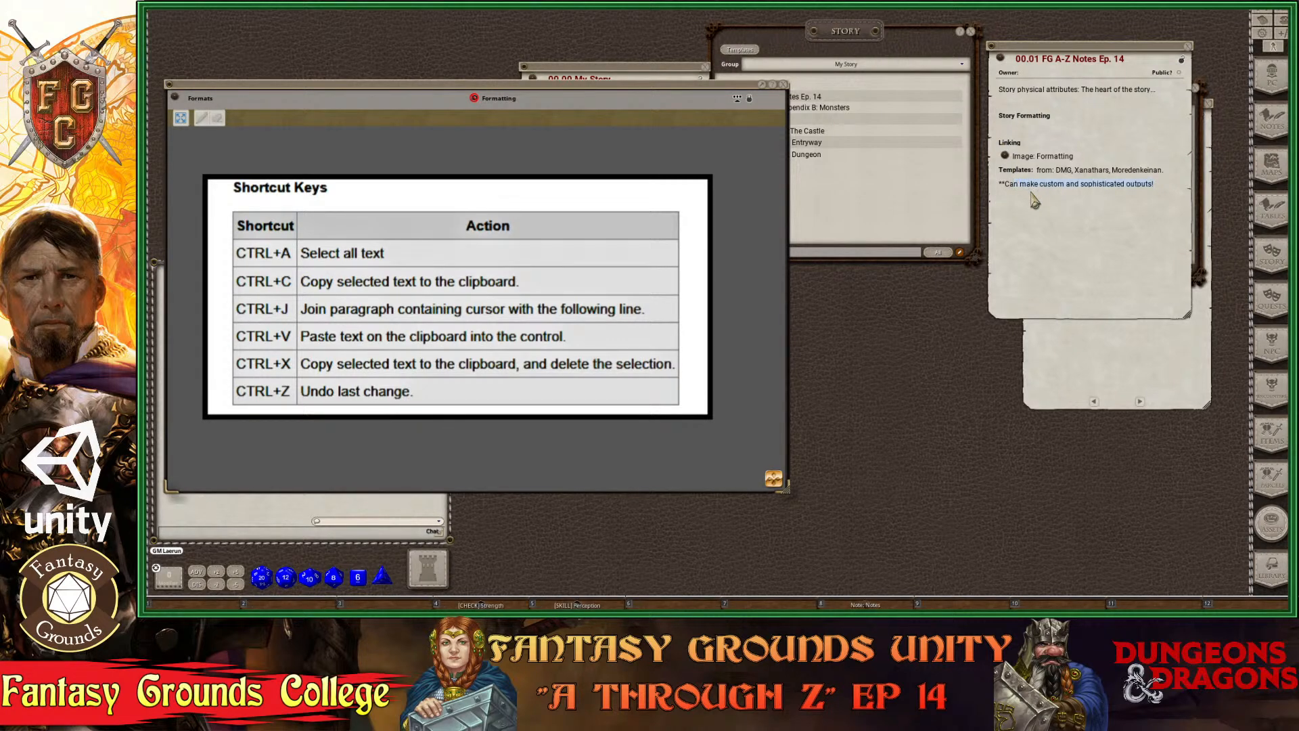
{"action": "key", "text": "ctrl+c"}
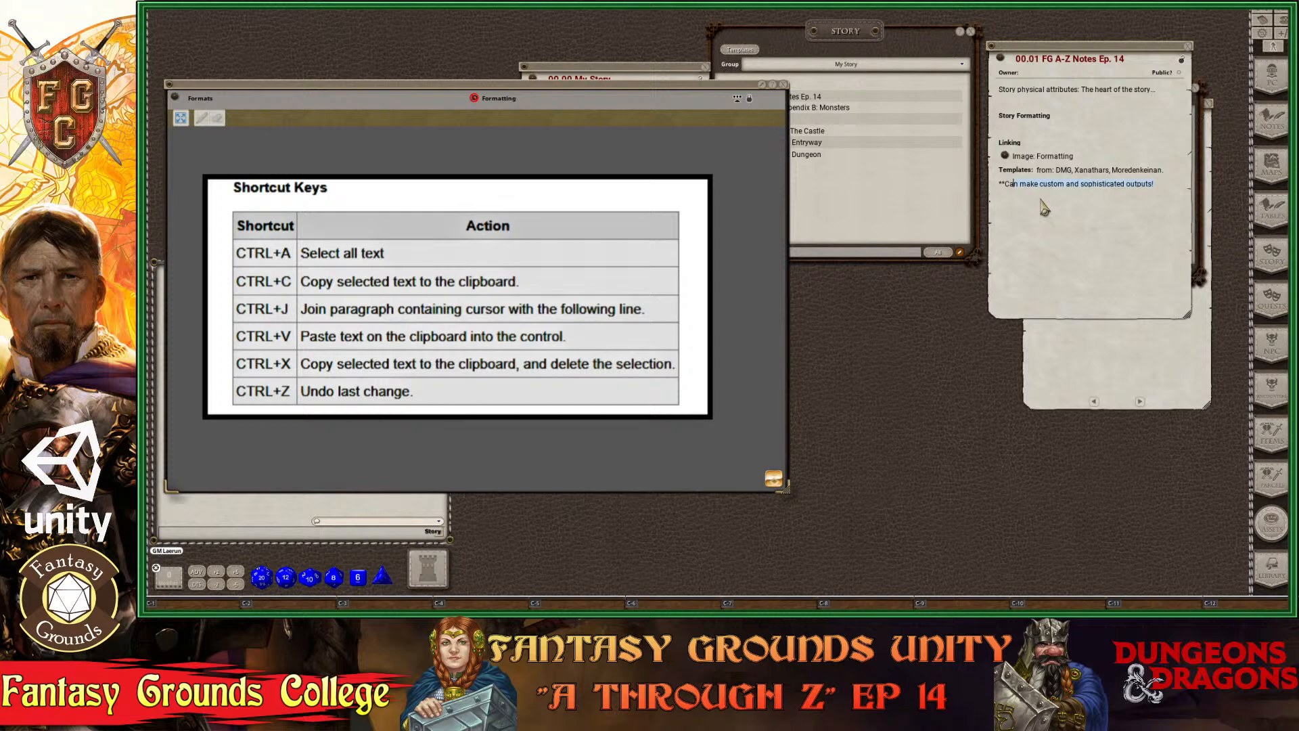
Join all the paragraphs of the 00.01 FG A-Z Notes Ep. 14 note into a single paragraph.
{"action": "left_click", "coordinate": [1044, 208]}
{"action": "key", "text": "ctrl"}
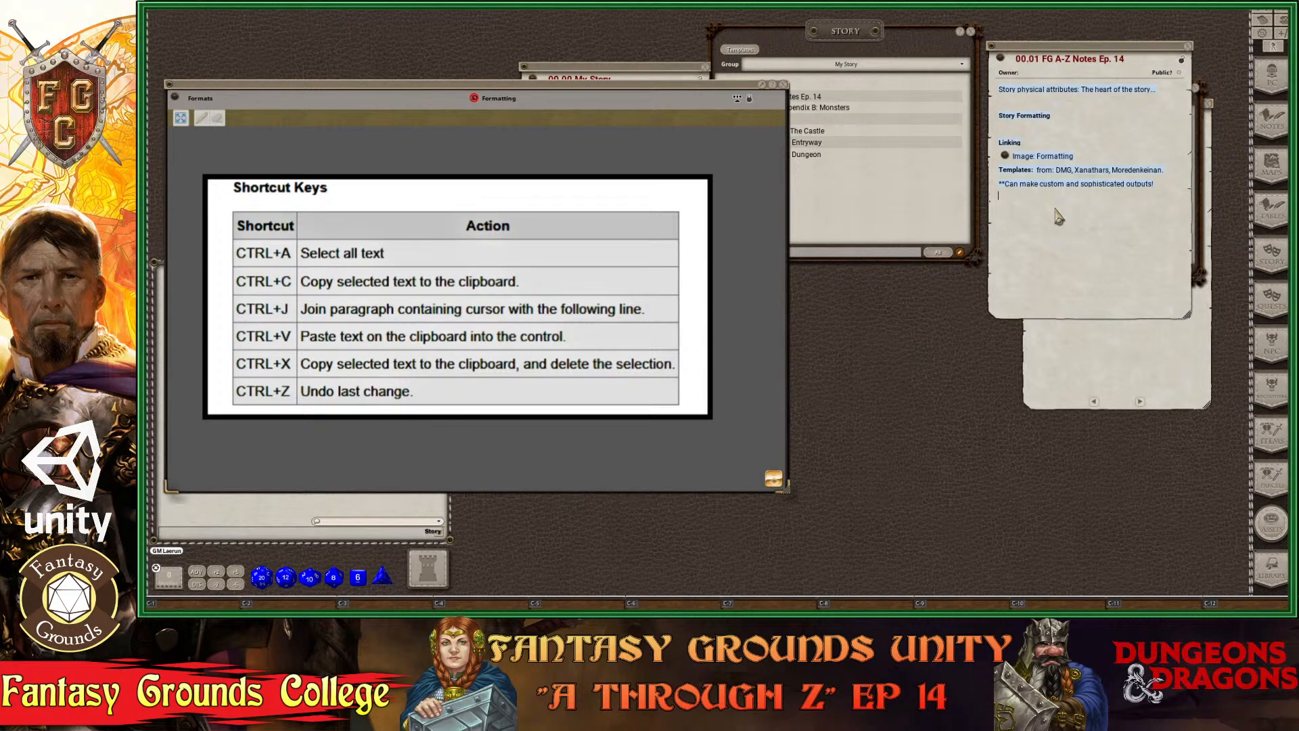
{"action": "key", "text": "ctrl+j"}
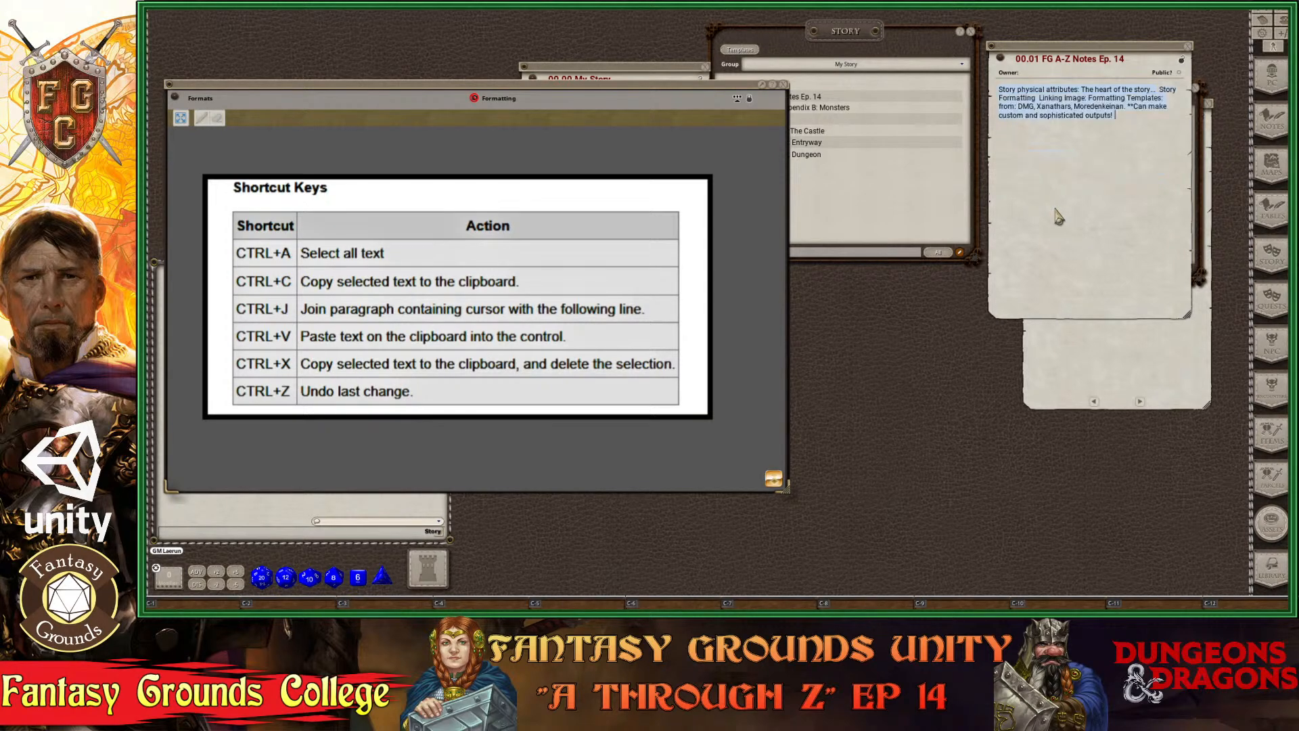
{"action": "left_click", "coordinate": [1060, 109]}
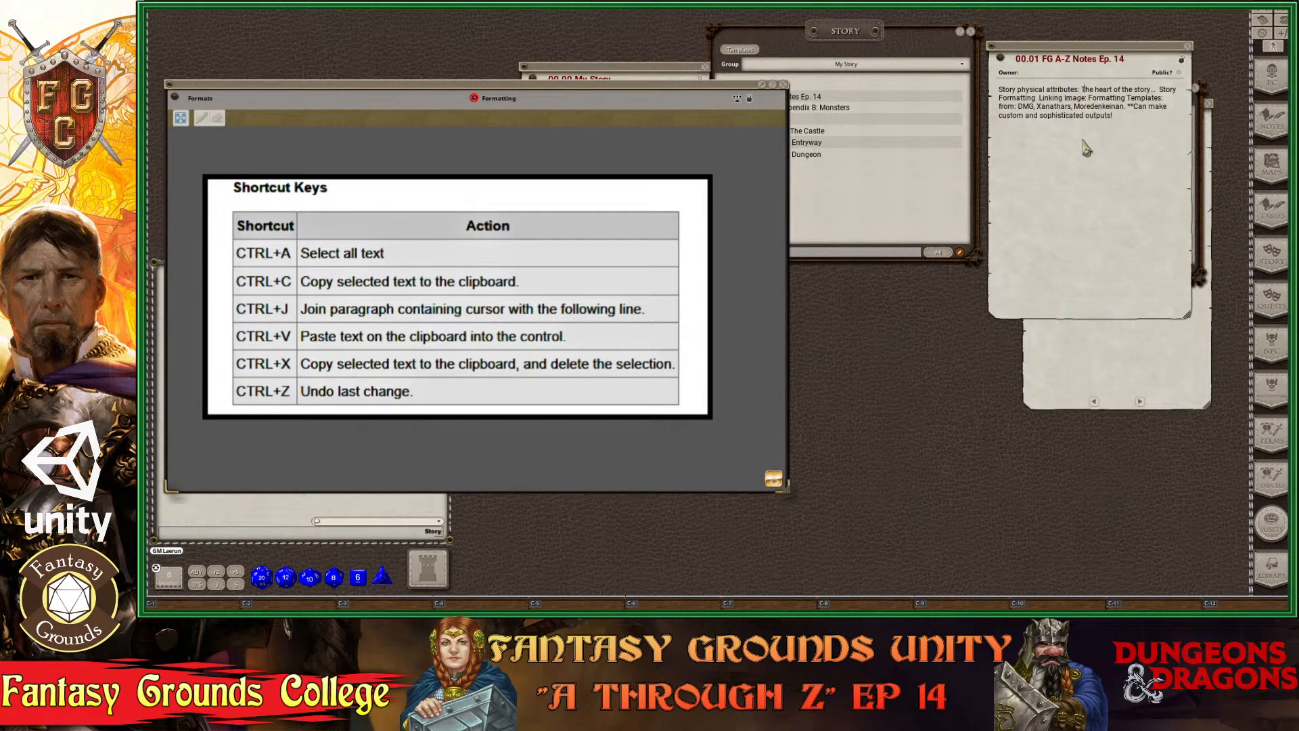
Review the Shortcut Keys table alongside the joined text of the 00.01 FG A-Z Notes Ep. 14 note.
{"action": "key", "text": "ctrl"}
{"action": "key", "text": "ctrl"}
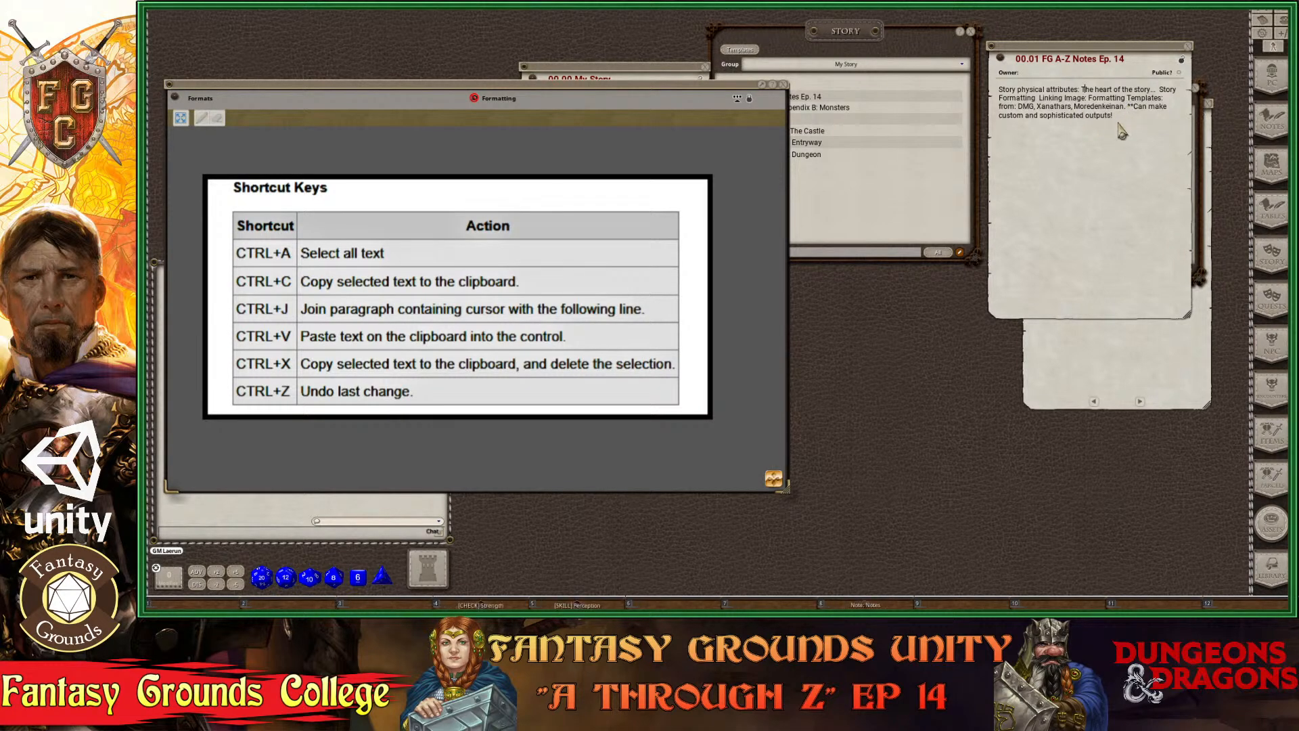
{"action": "key", "text": "ctrl"}
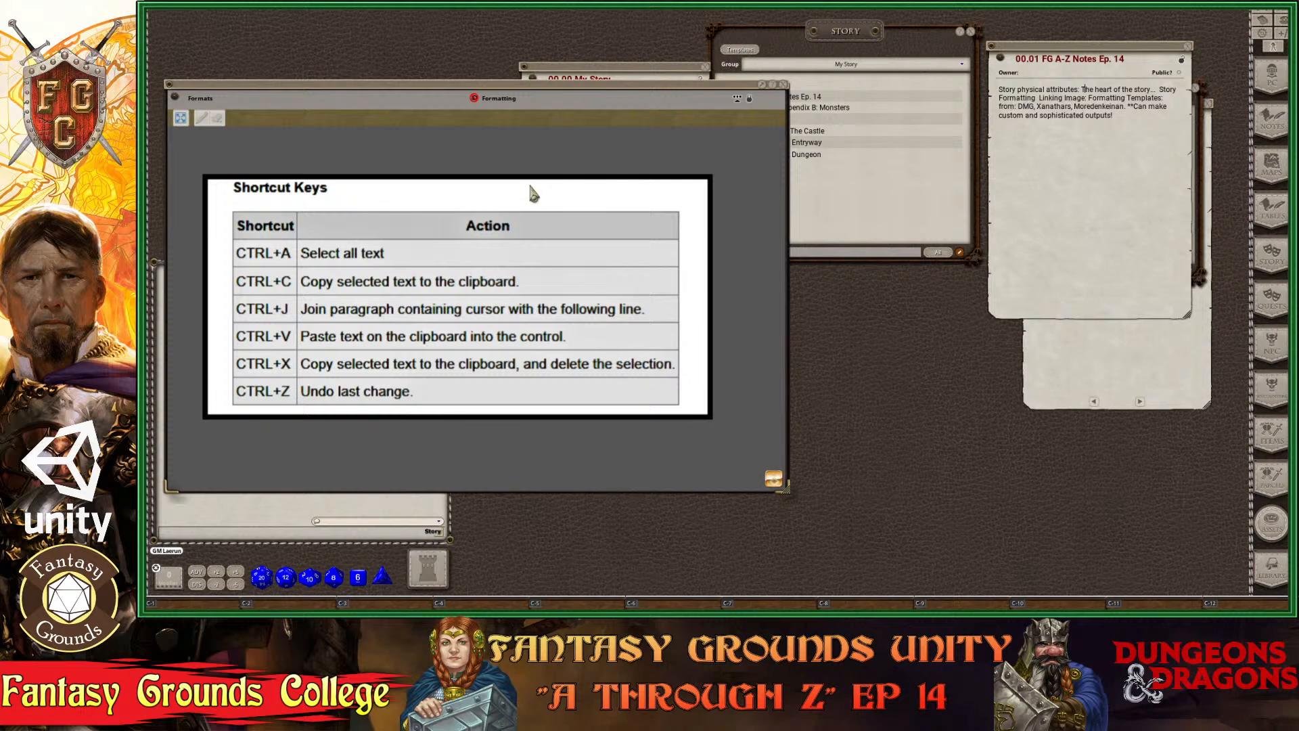
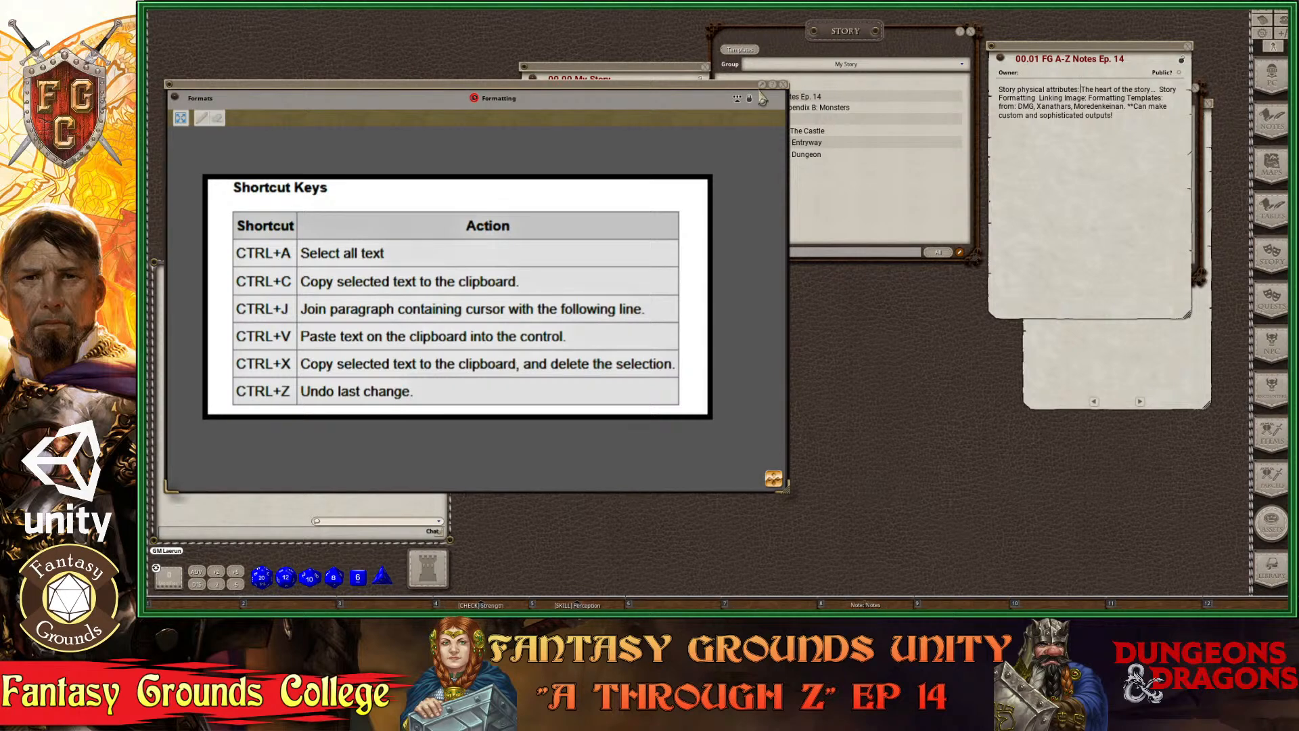
{"action": "left_click_drag", "start_coordinate": [726, 92], "coordinate": [820, 46]}
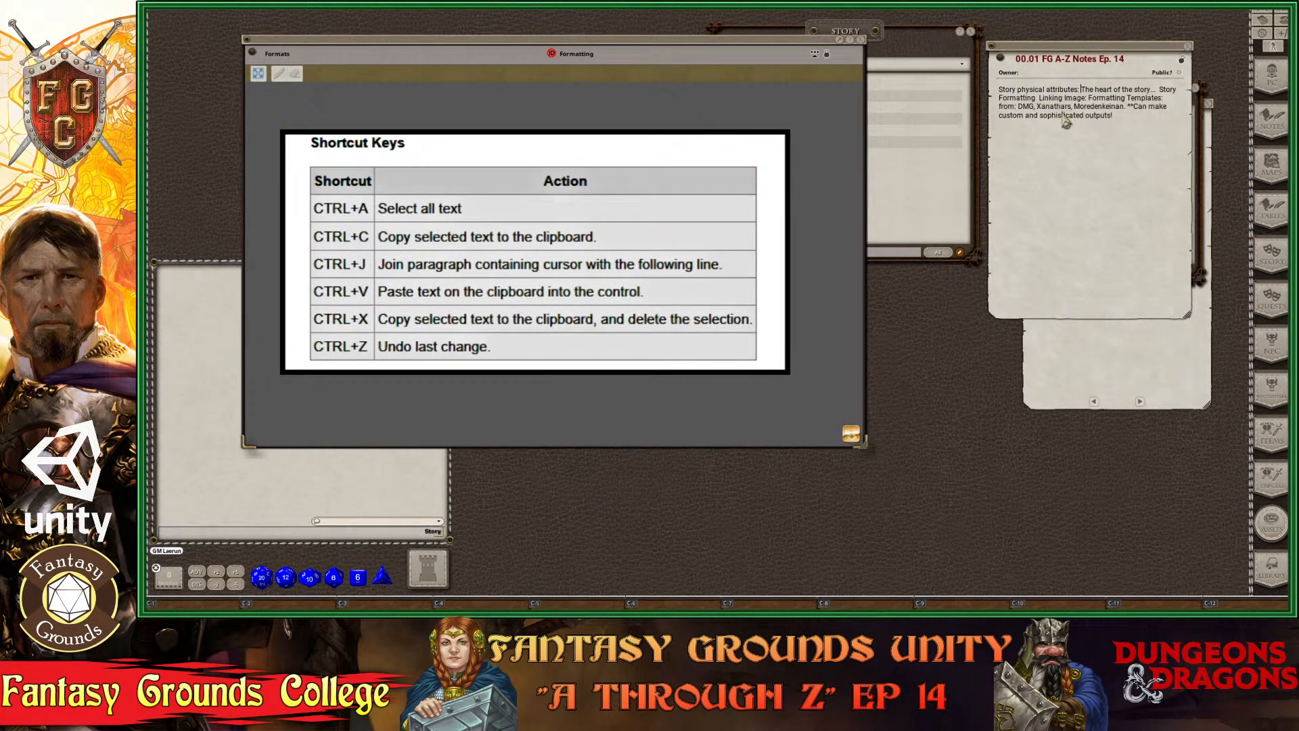
{"action": "key", "text": "ctrl"}
{"action": "key", "text": "ctrl"}
{"action": "key", "text": "ctrl"}
{"action": "key", "text": "ctrl"}
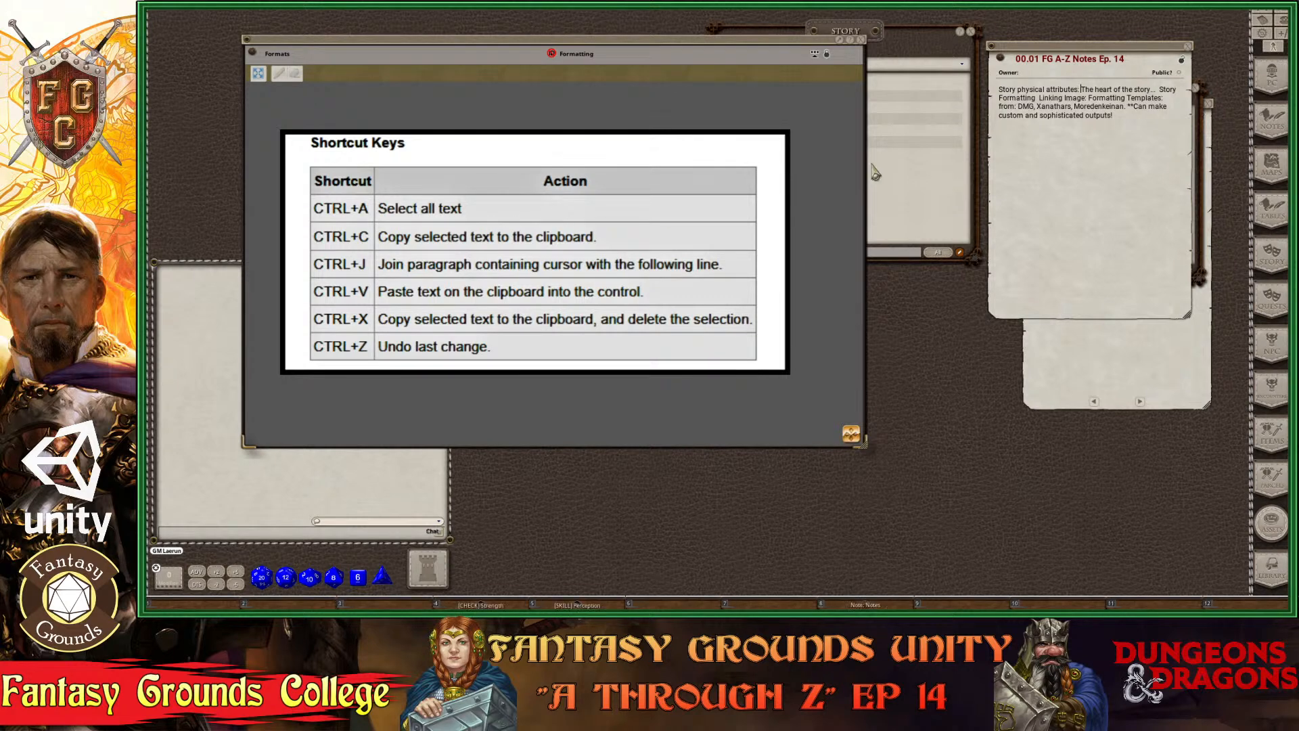
Close the Formatting image and move the 00.01 FG A-Z Notes Ep. 14 and 00.03 Blank windows apart.
{"action": "left_click", "coordinate": [1130, 115]}
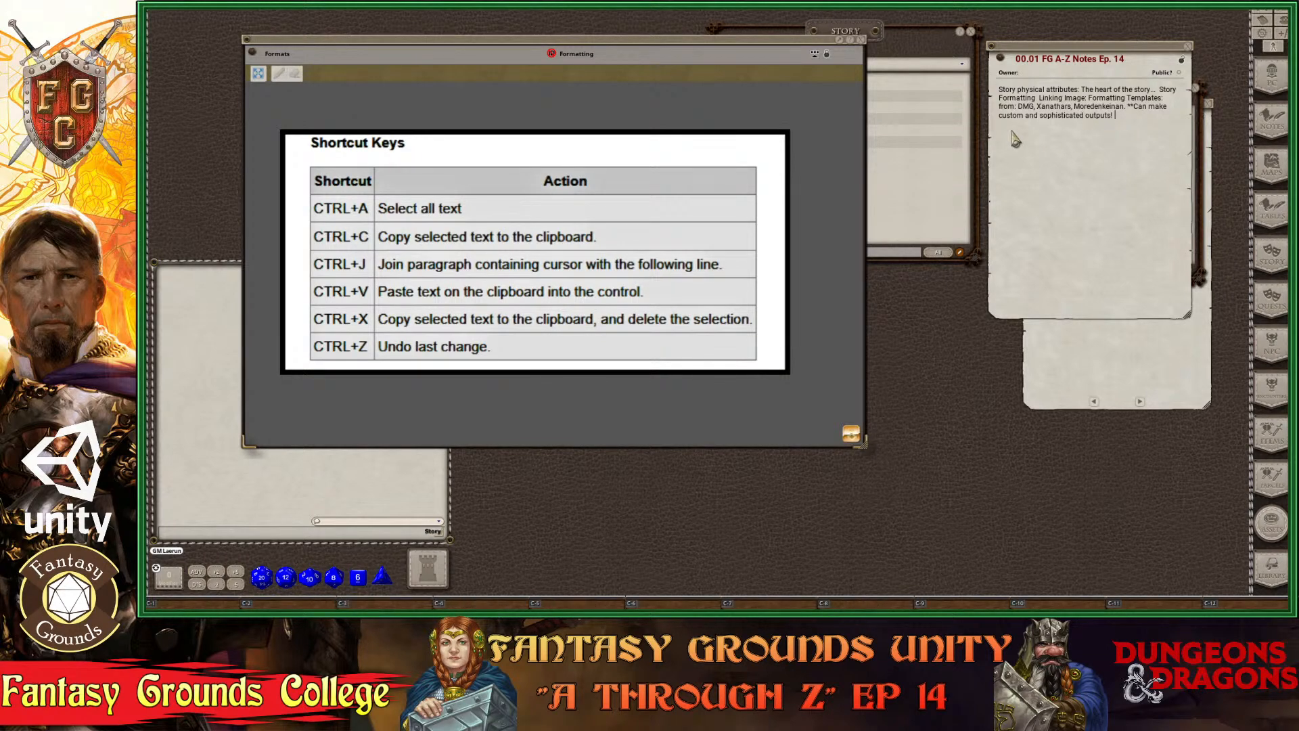
{"action": "left_click", "coordinate": [862, 39]}
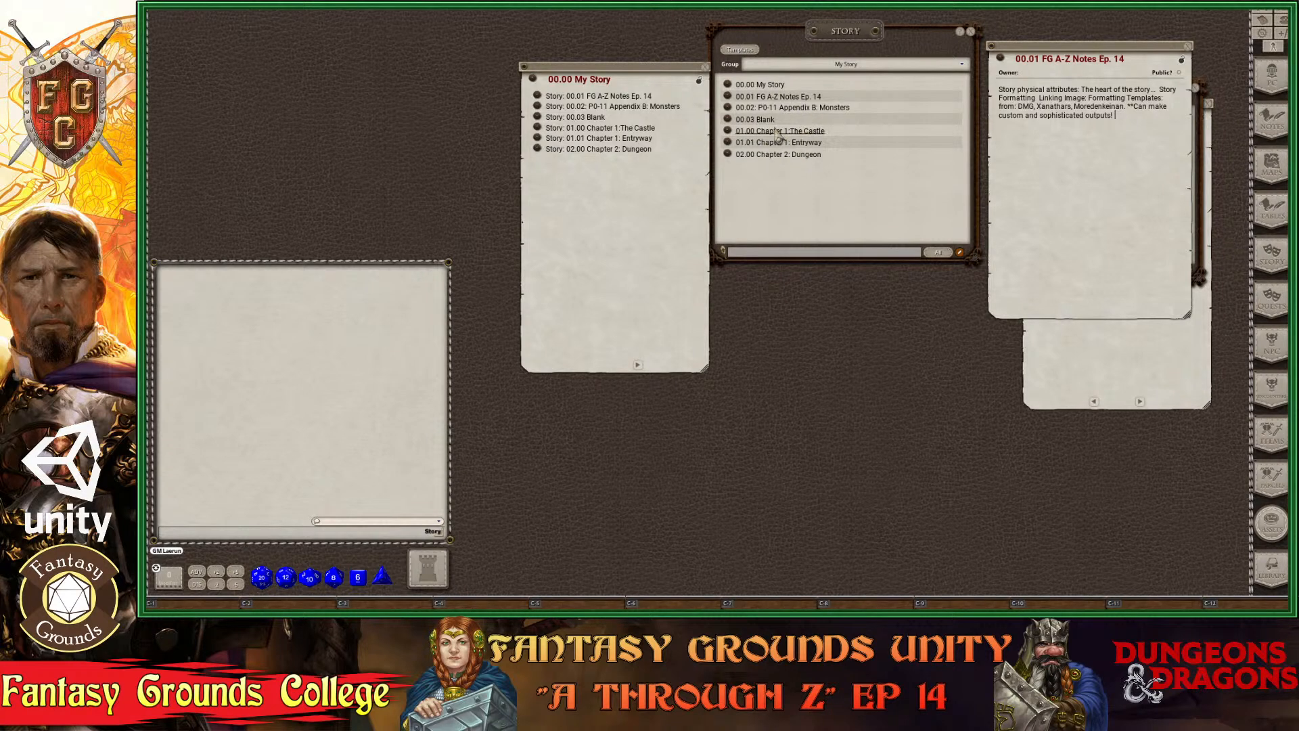
{"action": "key", "text": "ctrl"}
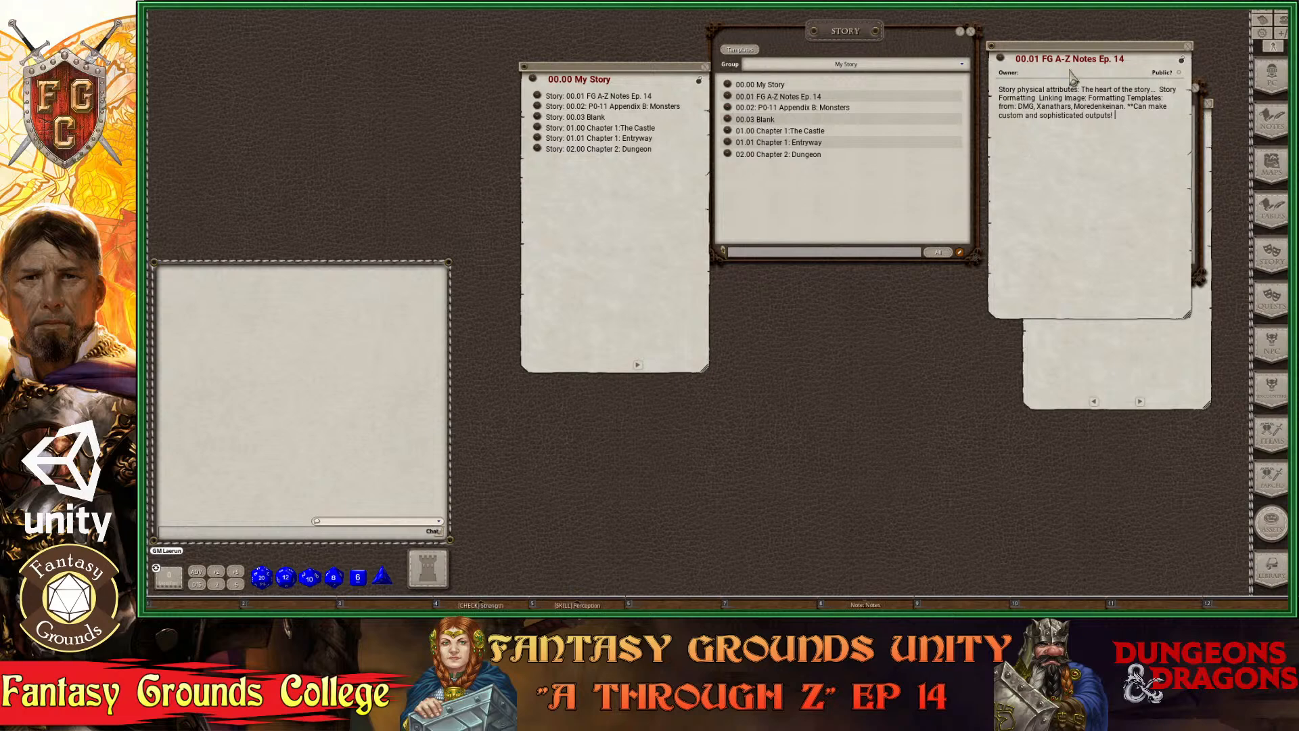
{"action": "key", "text": "ctrl"}
{"action": "left_click_drag", "start_coordinate": [1085, 51], "coordinate": [878, 121]}
{"action": "left_click", "coordinate": [1143, 318]}
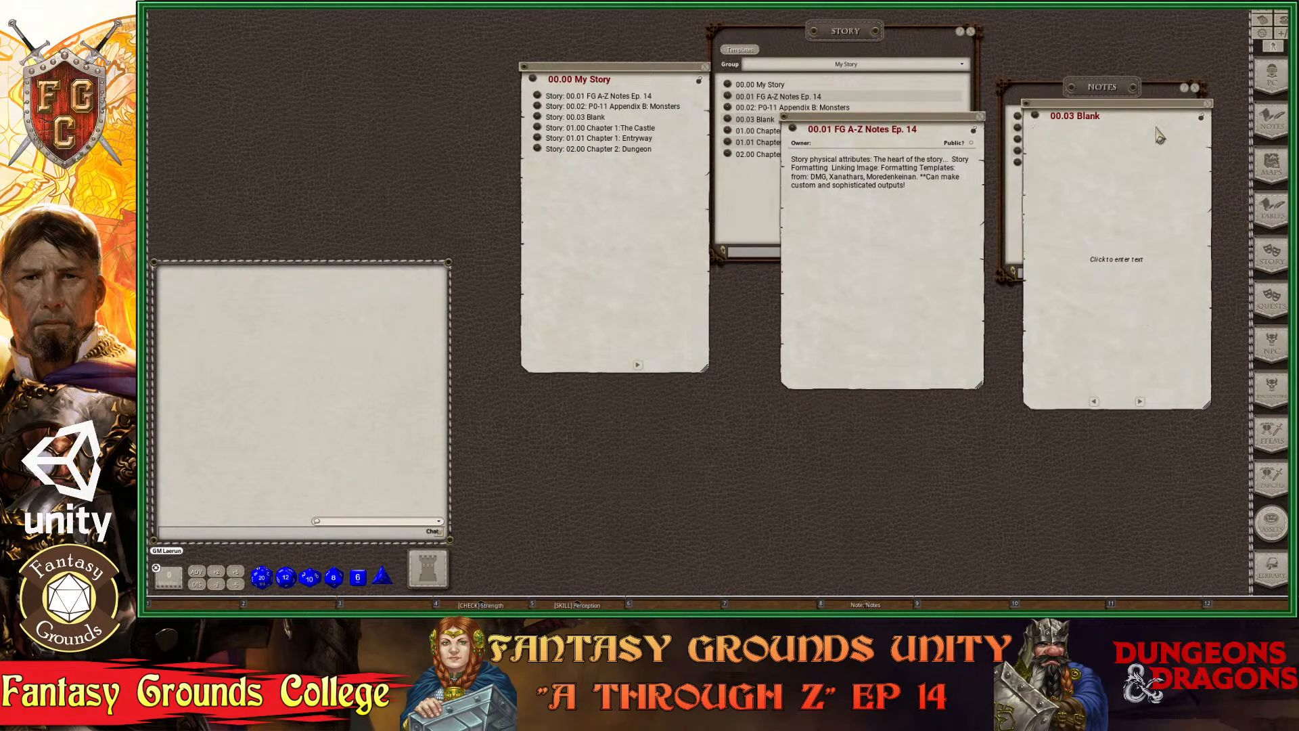
{"action": "left_click", "coordinate": [1203, 126]}
{"action": "left_click_drag", "start_coordinate": [1165, 119], "coordinate": [1177, 223]}
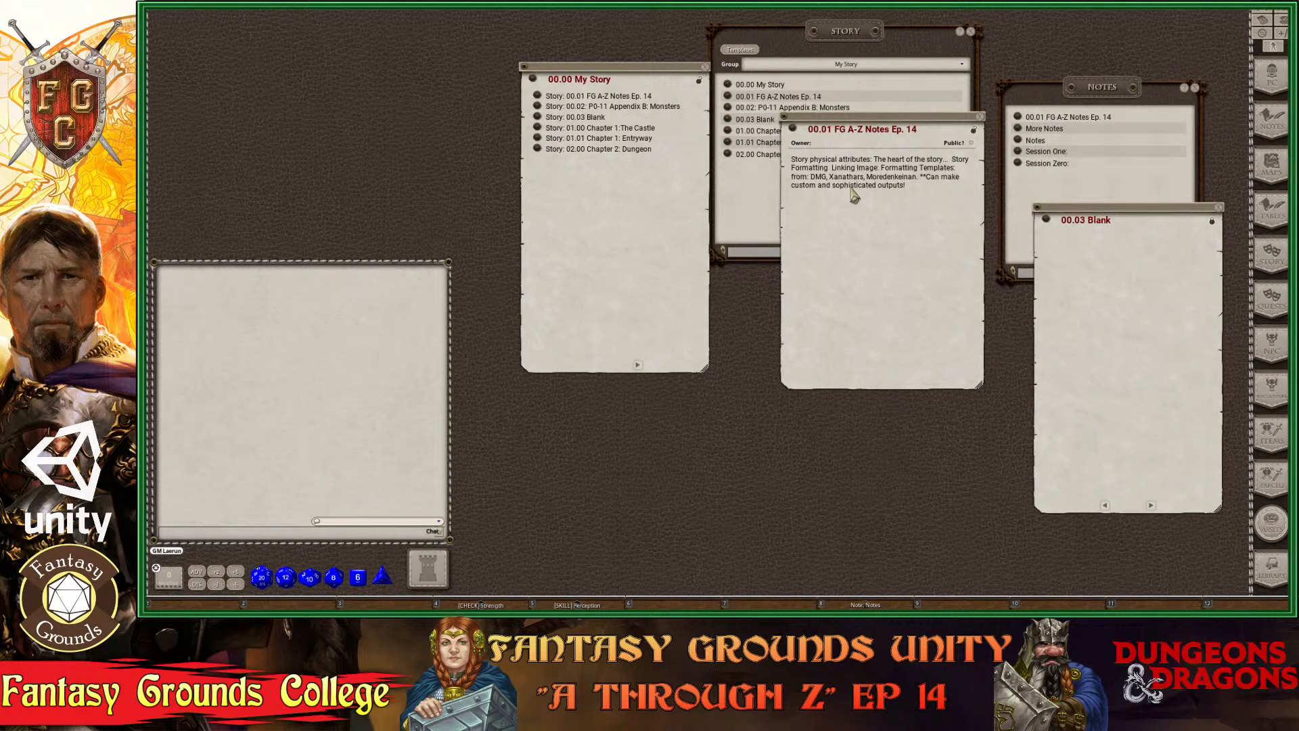
Line up the 00.03 Blank and 00.00 My Story windows on either side of the 00.01 FG A-Z Notes Ep. 14 note.
{"action": "key", "text": "ctrl"}
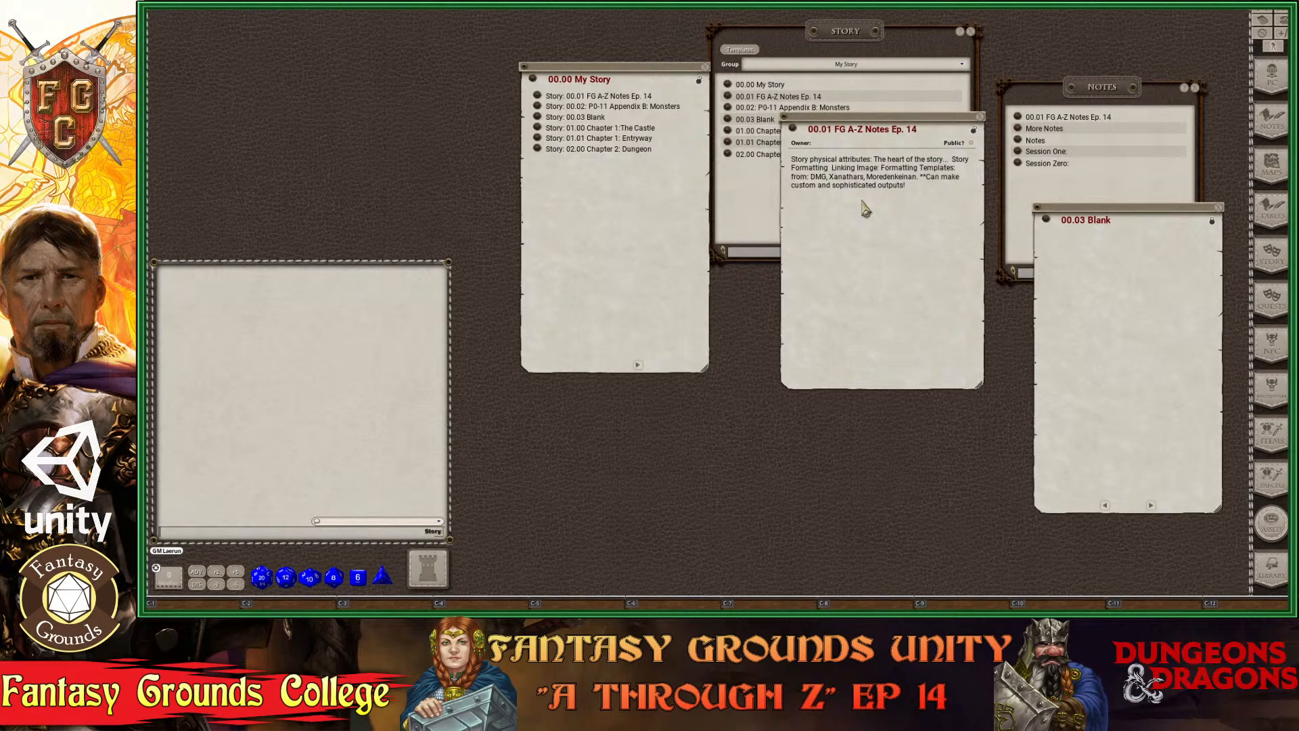
{"action": "key", "text": "ctrl"}
{"action": "key", "text": "ctrl"}
{"action": "left_click_drag", "start_coordinate": [1080, 221], "coordinate": [1061, 135]}
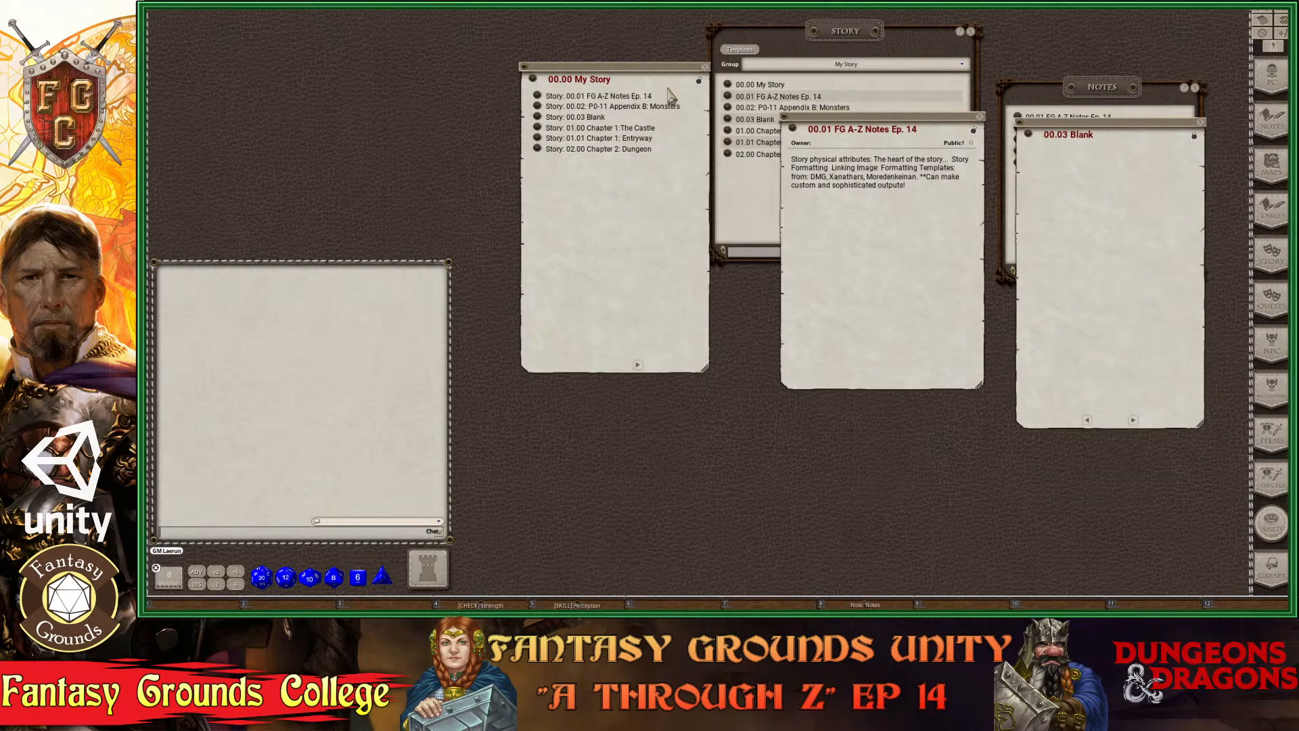
{"action": "left_click_drag", "start_coordinate": [679, 78], "coordinate": [720, 139]}
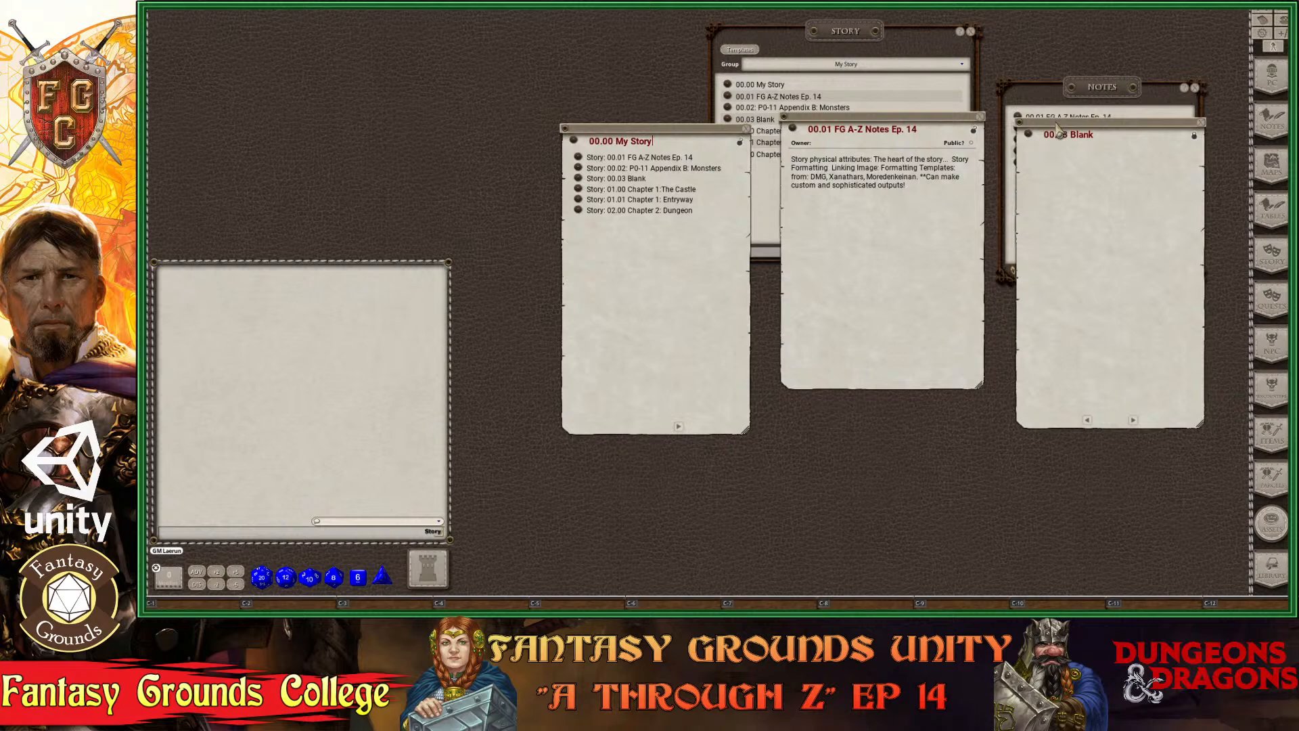
{"action": "left_click_drag", "start_coordinate": [1059, 129], "coordinate": [1050, 145]}
{"action": "left_click_drag", "start_coordinate": [742, 136], "coordinate": [754, 149]}
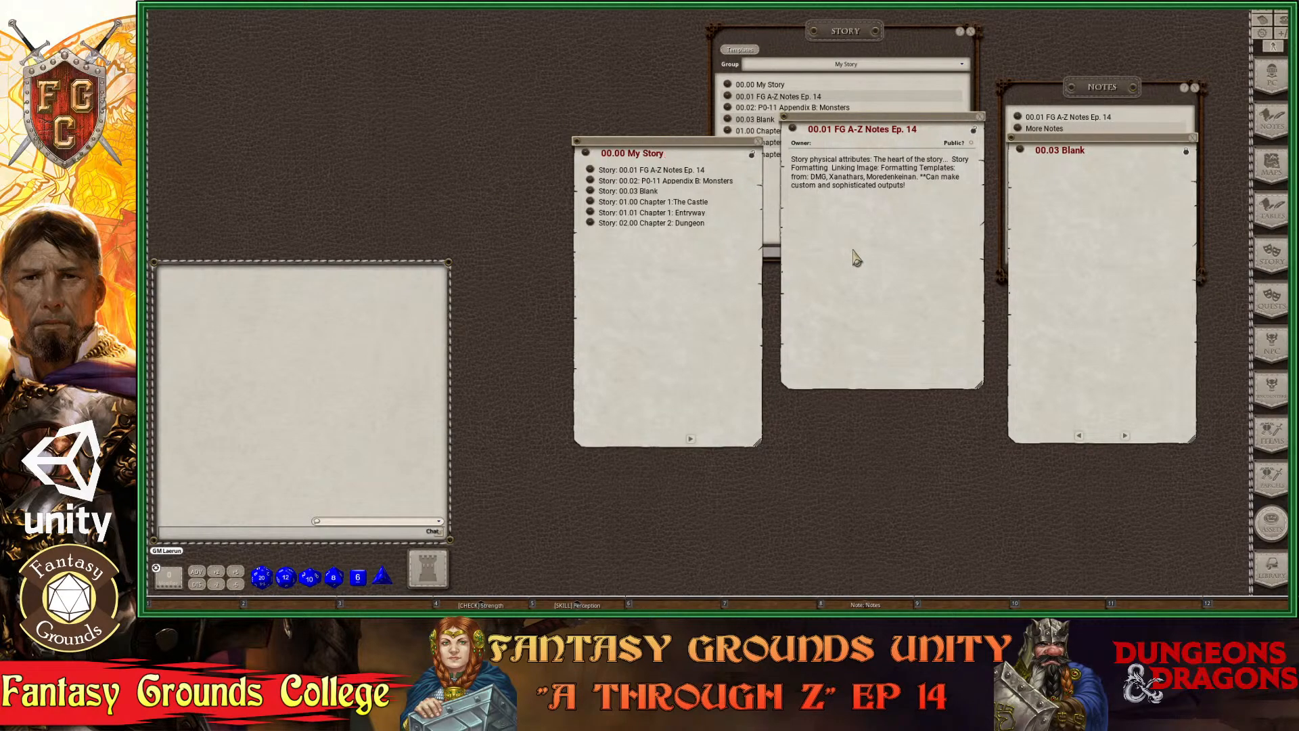
{"action": "key", "text": "ctrl"}
{"action": "key", "text": "ctrl"}
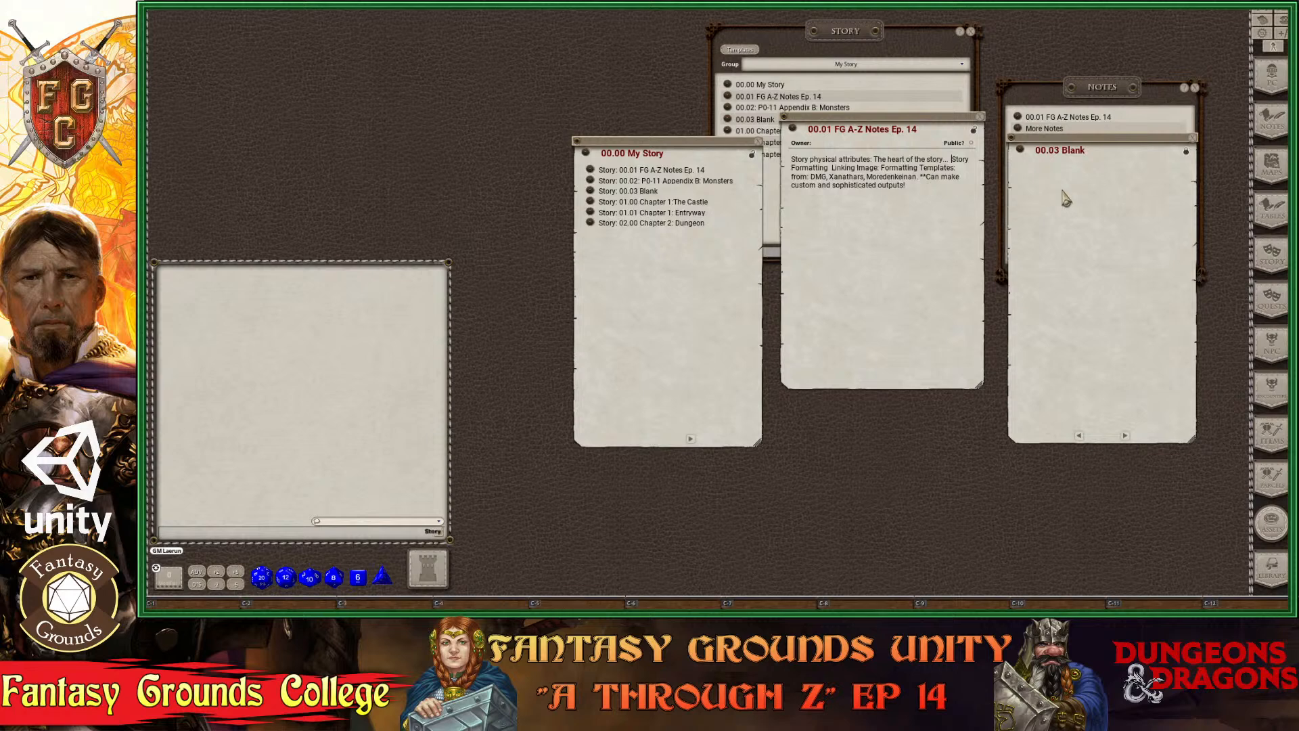
{"action": "left_click", "coordinate": [662, 155]}
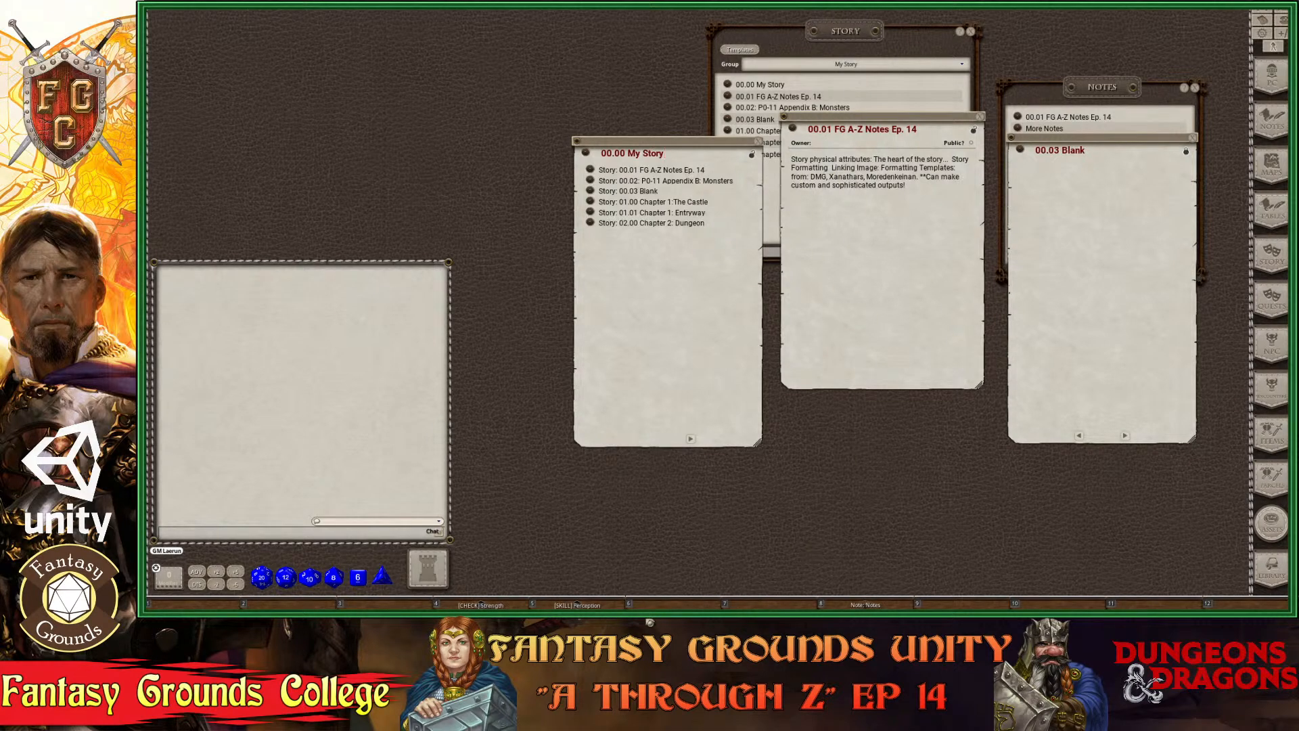
{"action": "key", "text": "ctrl"}
{"action": "key", "text": "ctrl"}
{"action": "key", "text": "ctrl"}
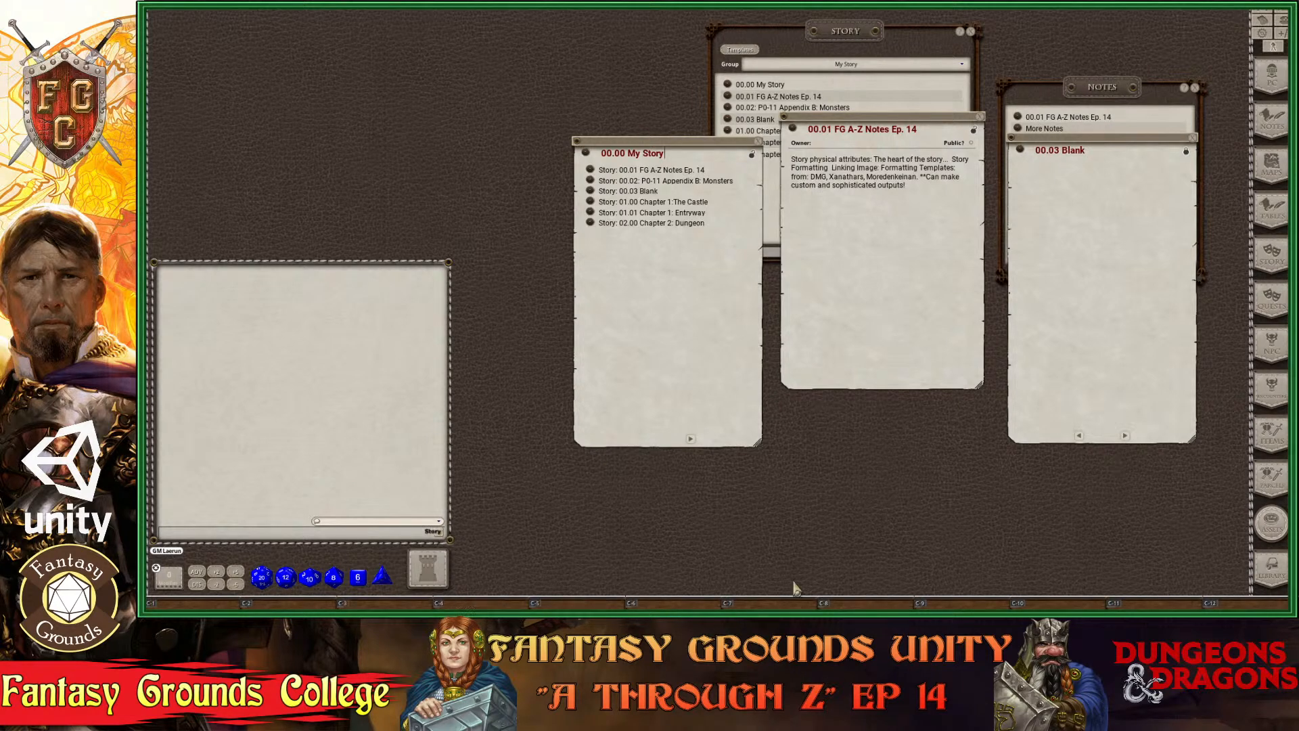
{"action": "key", "text": "ctrl"}
{"action": "key", "text": "ctrl"}
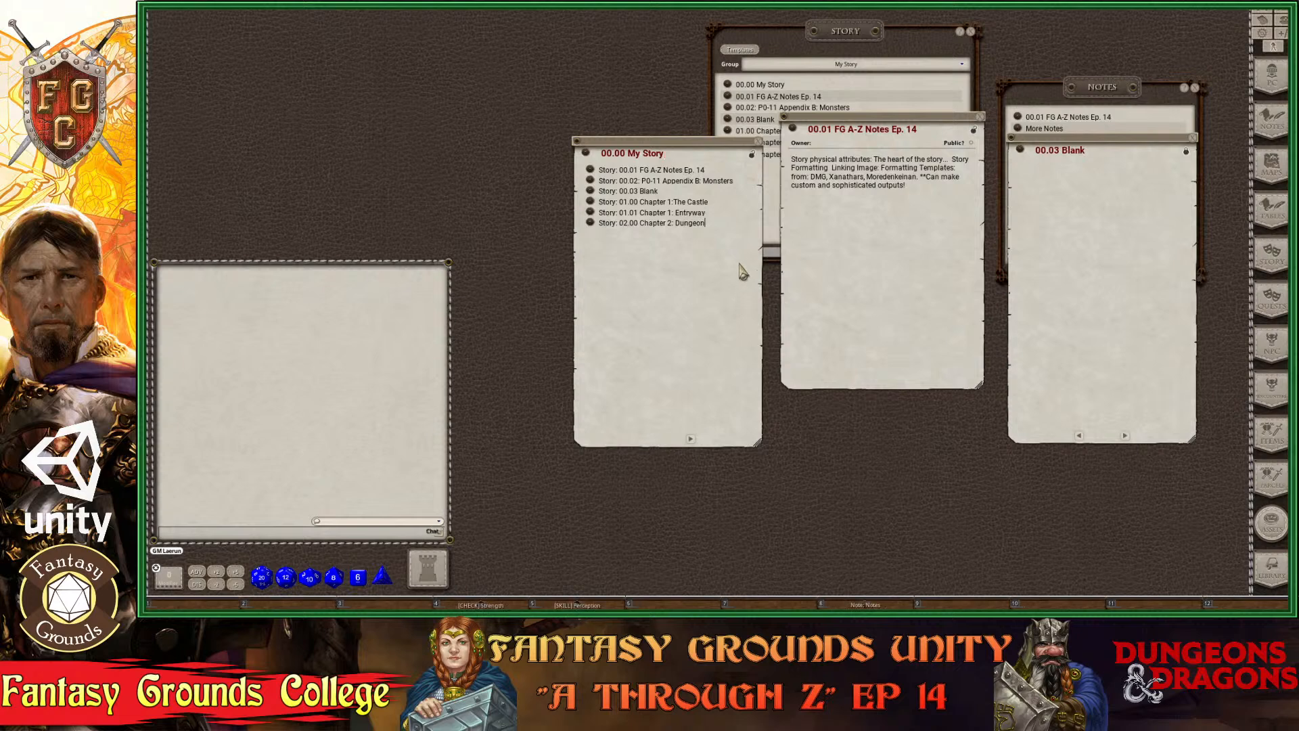
{"action": "left_click", "coordinate": [739, 254]}
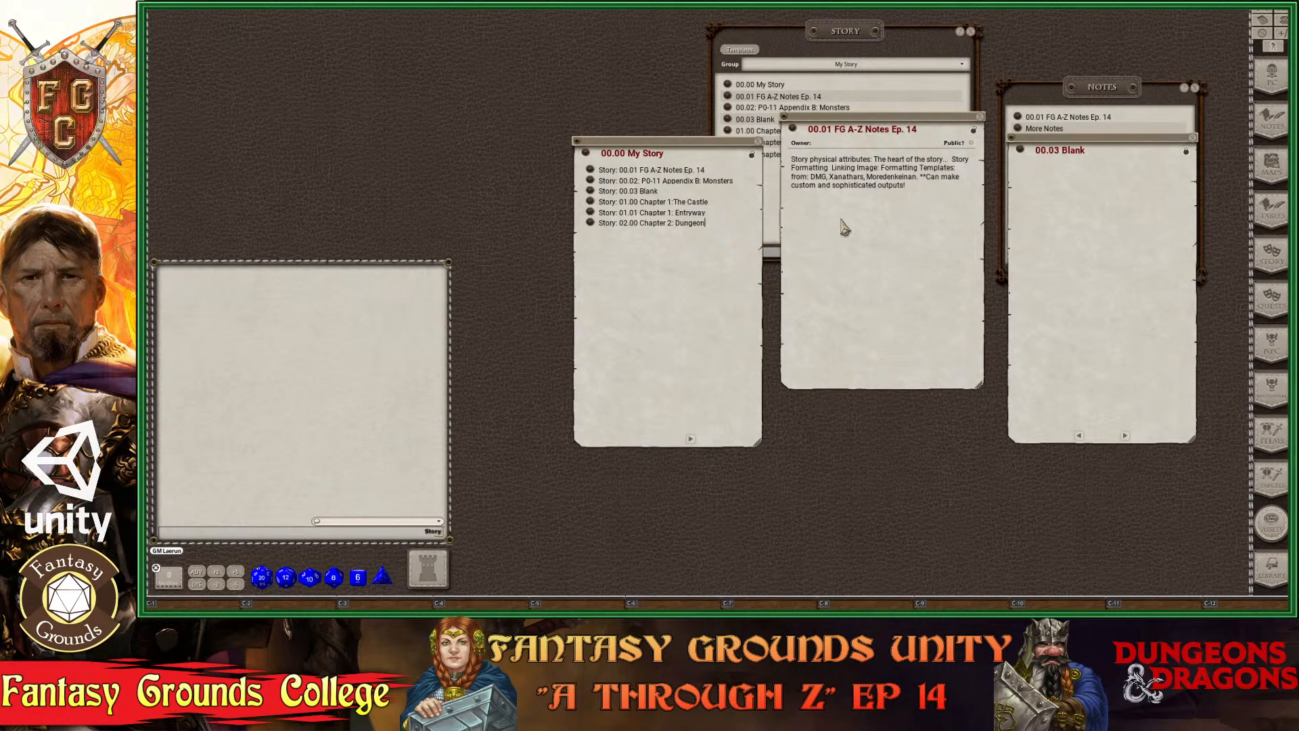
{"action": "left_click", "coordinate": [872, 216]}
{"action": "key", "text": "ctrl"}
Align the 00.01 note and 00.00 My Story with the 00.03 Blank entry, and move the Story list toward the chat window.
{"action": "left_click_drag", "start_coordinate": [892, 132], "coordinate": [952, 143]}
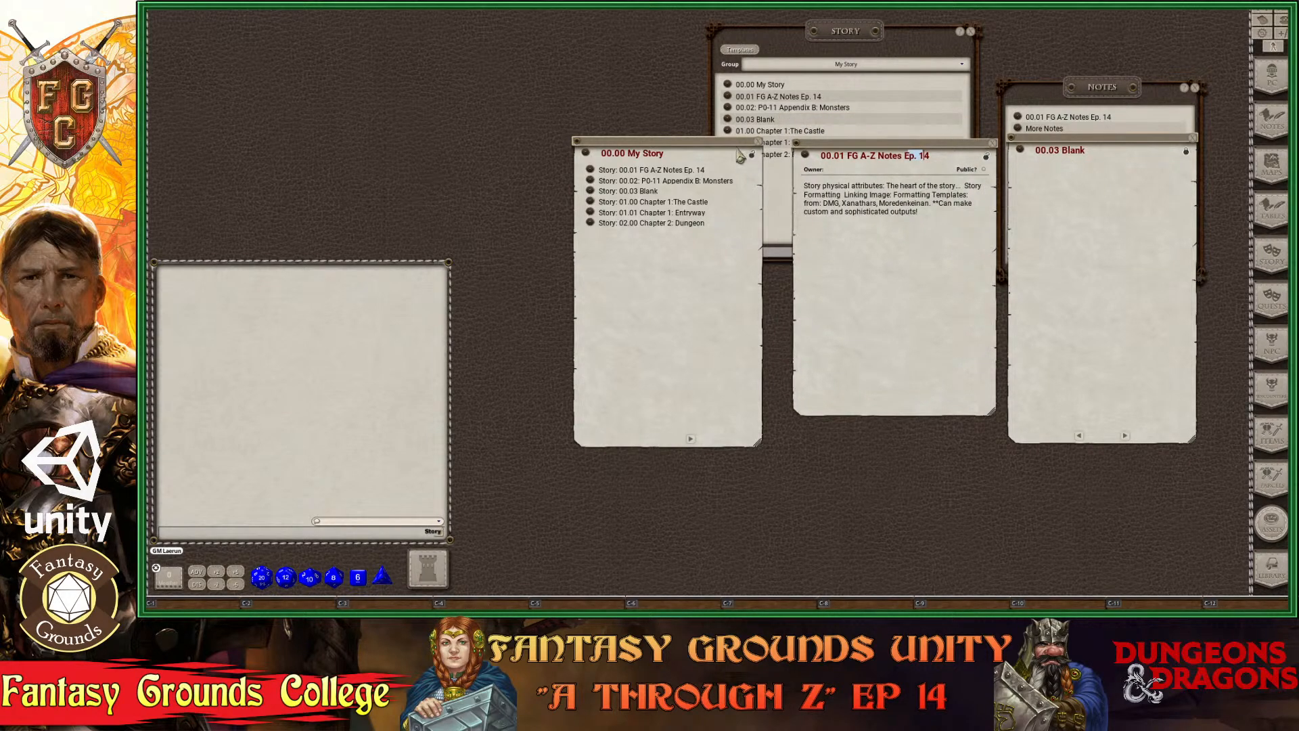
{"action": "left_click_drag", "start_coordinate": [712, 149], "coordinate": [737, 162]}
{"action": "left_click_drag", "start_coordinate": [861, 34], "coordinate": [475, 50]}
{"action": "left_click", "coordinate": [1185, 159]}
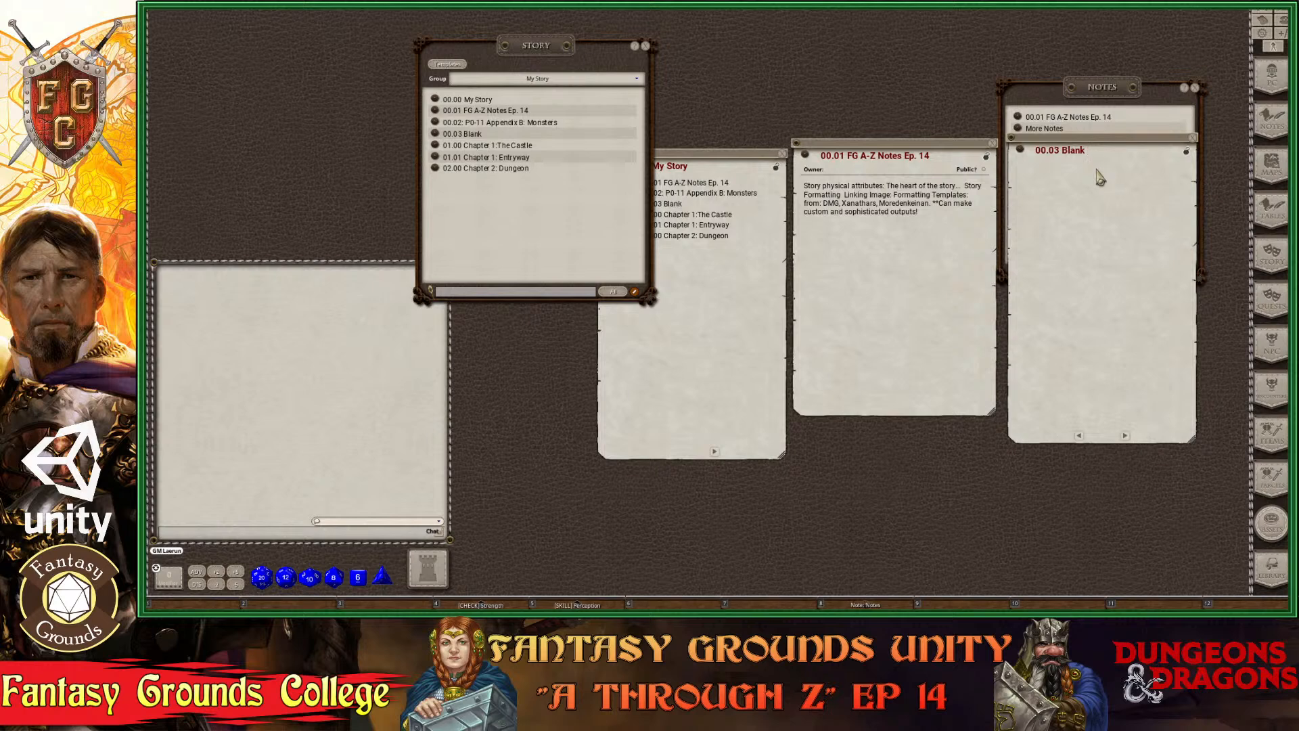
{"action": "key", "text": "ctrl"}
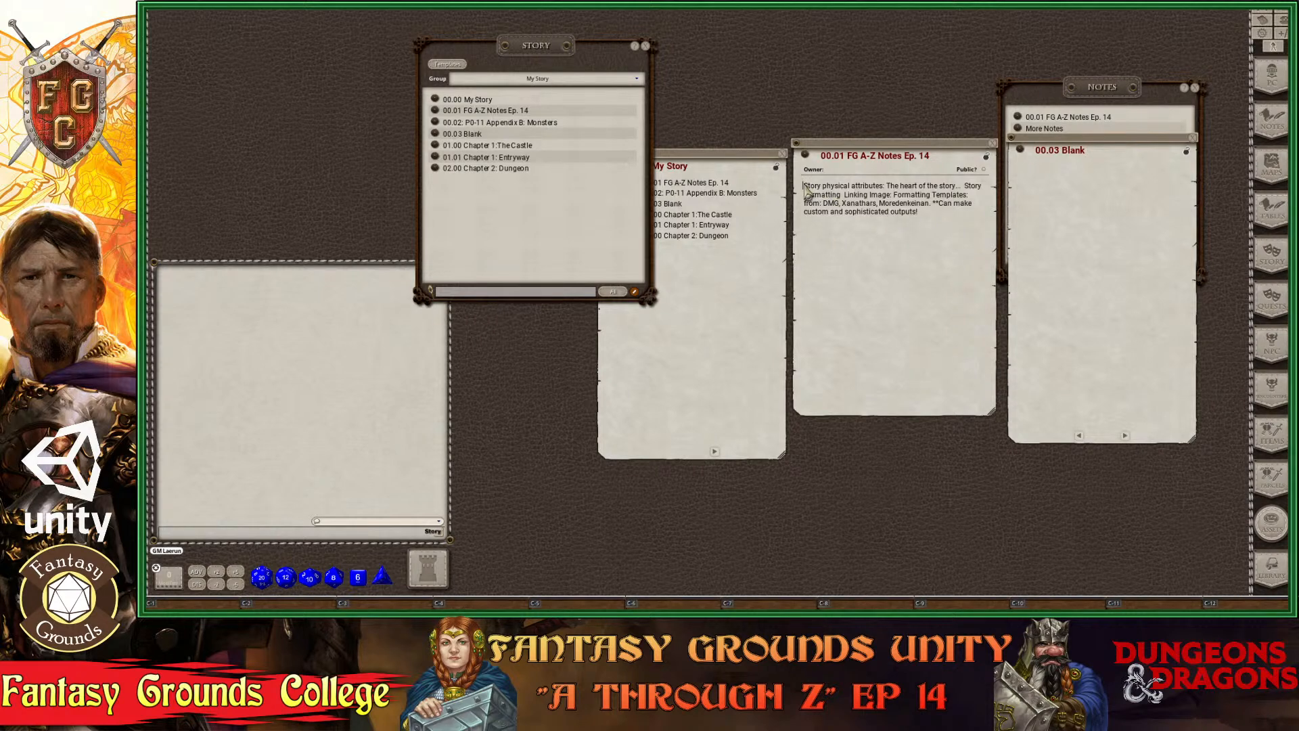
{"action": "left_click_drag", "start_coordinate": [803, 185], "coordinate": [942, 215]}
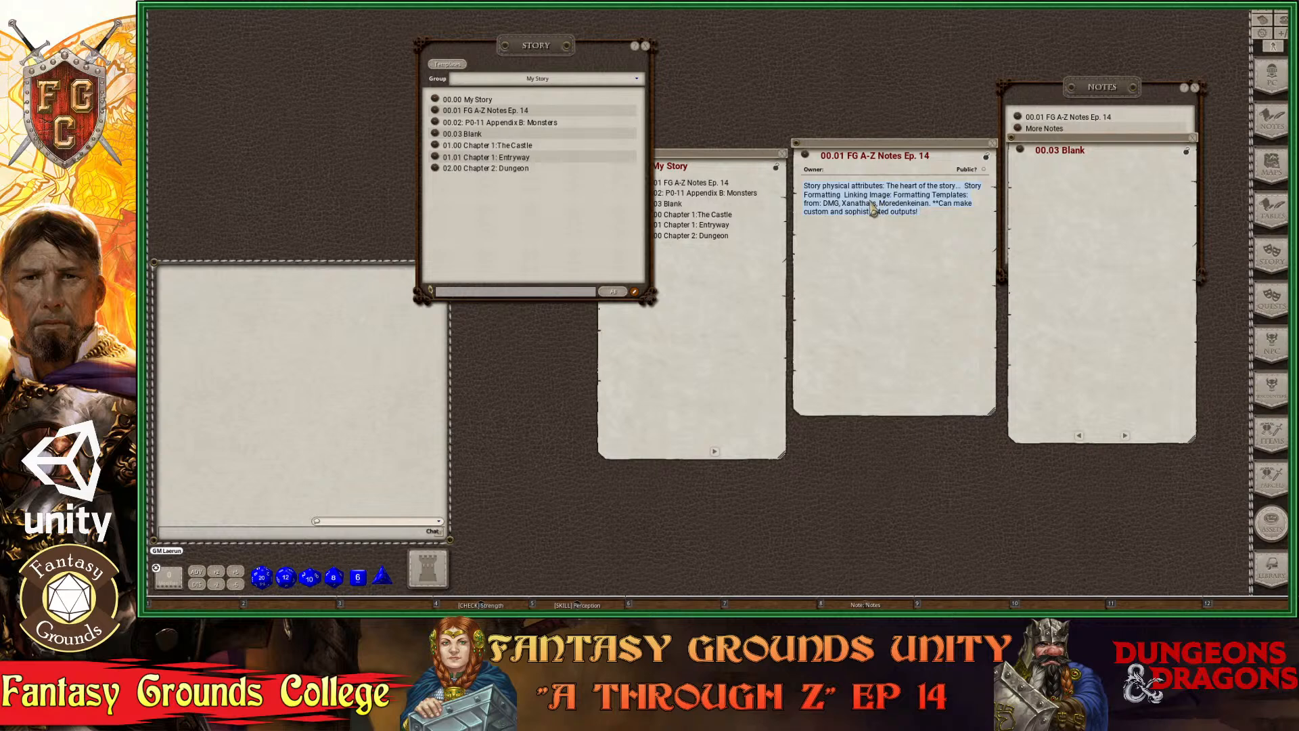
{"action": "left_click", "coordinate": [885, 212]}
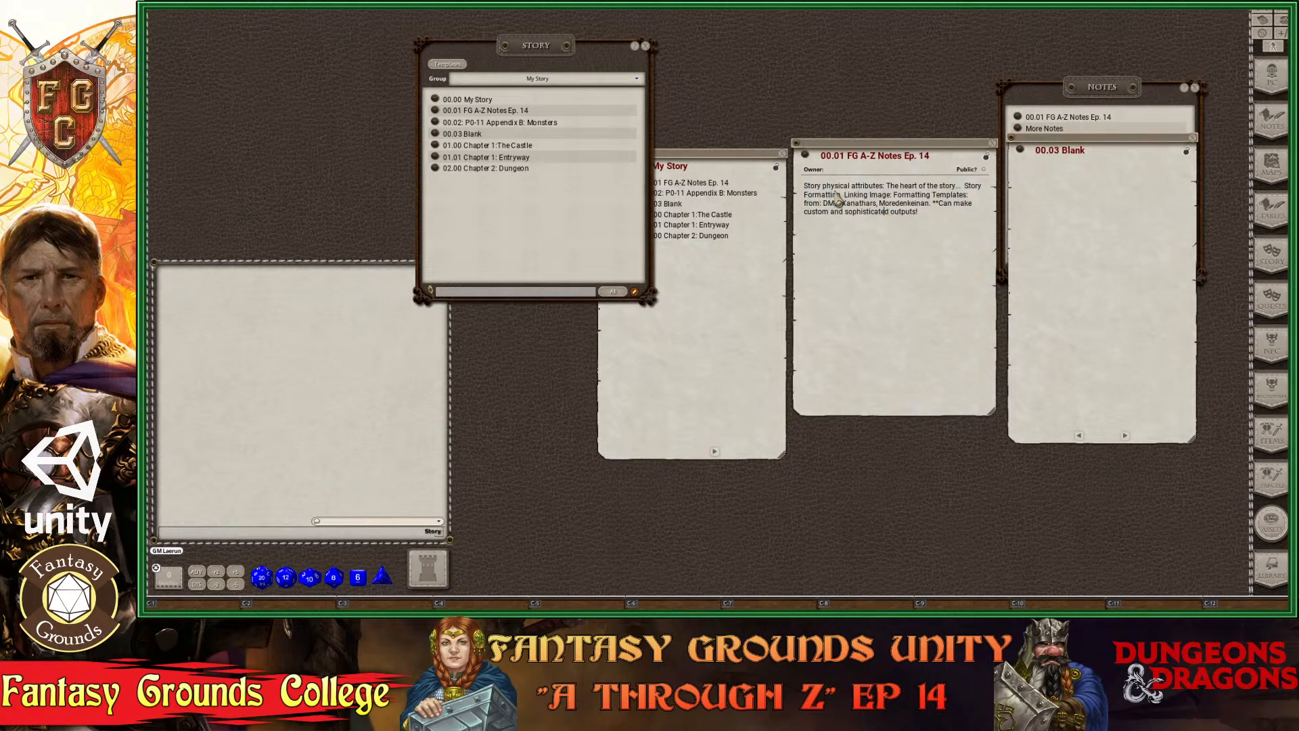
Close the 00.00 My Story entry and the Story list, and move the 00.01 FG A-Z Notes Ep. 14 note into the freed space.
{"action": "left_click", "coordinate": [782, 154]}
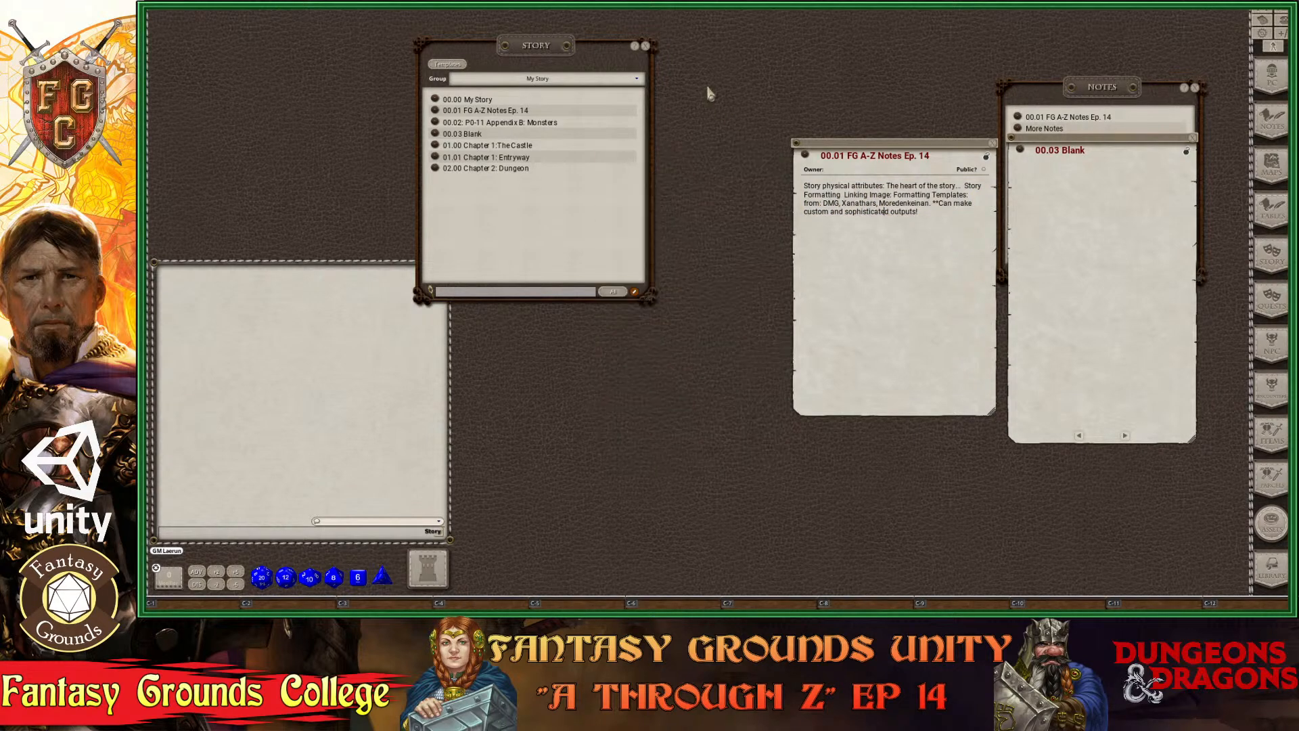
{"action": "left_click", "coordinate": [645, 47]}
{"action": "left_click_drag", "start_coordinate": [875, 144], "coordinate": [759, 125]}
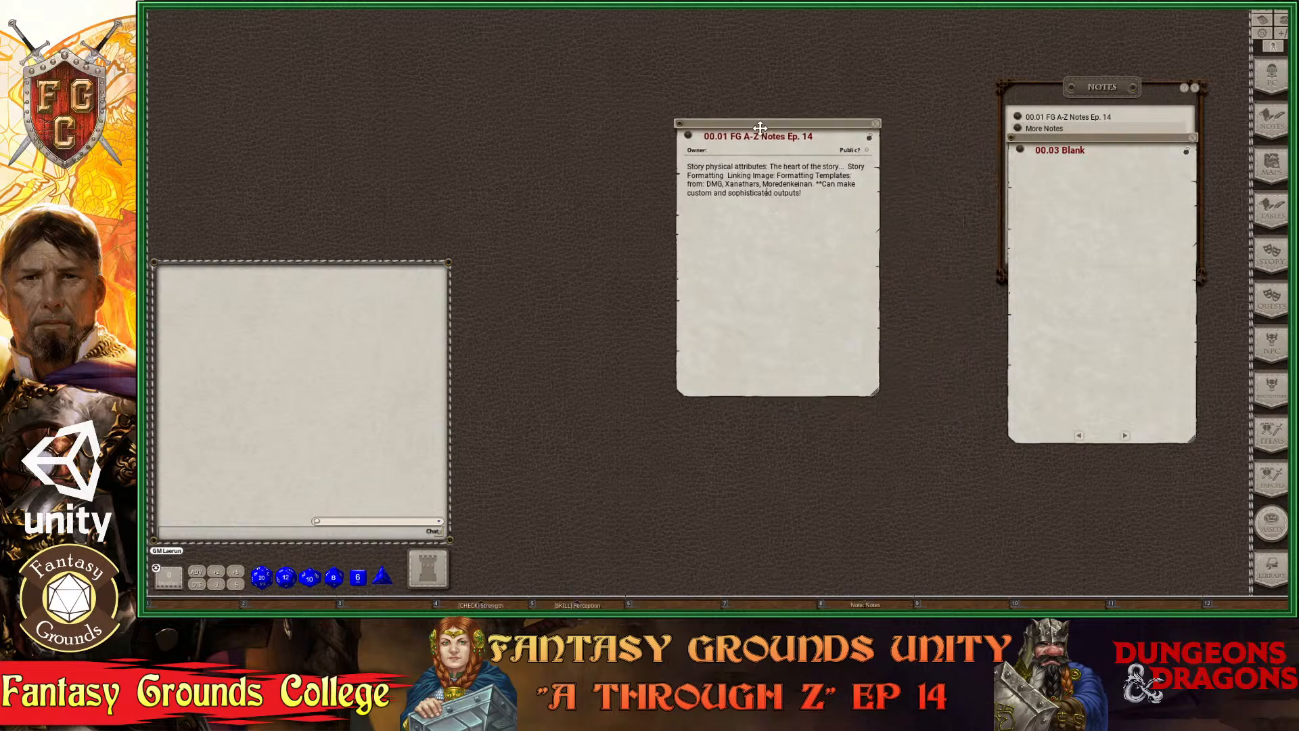
Close the 00.03 Blank entry and the Notes list, and put "Story physical attributes:" on its own line in the 00.01 note.
{"action": "left_click", "coordinate": [1192, 138]}
{"action": "left_click", "coordinate": [1196, 90]}
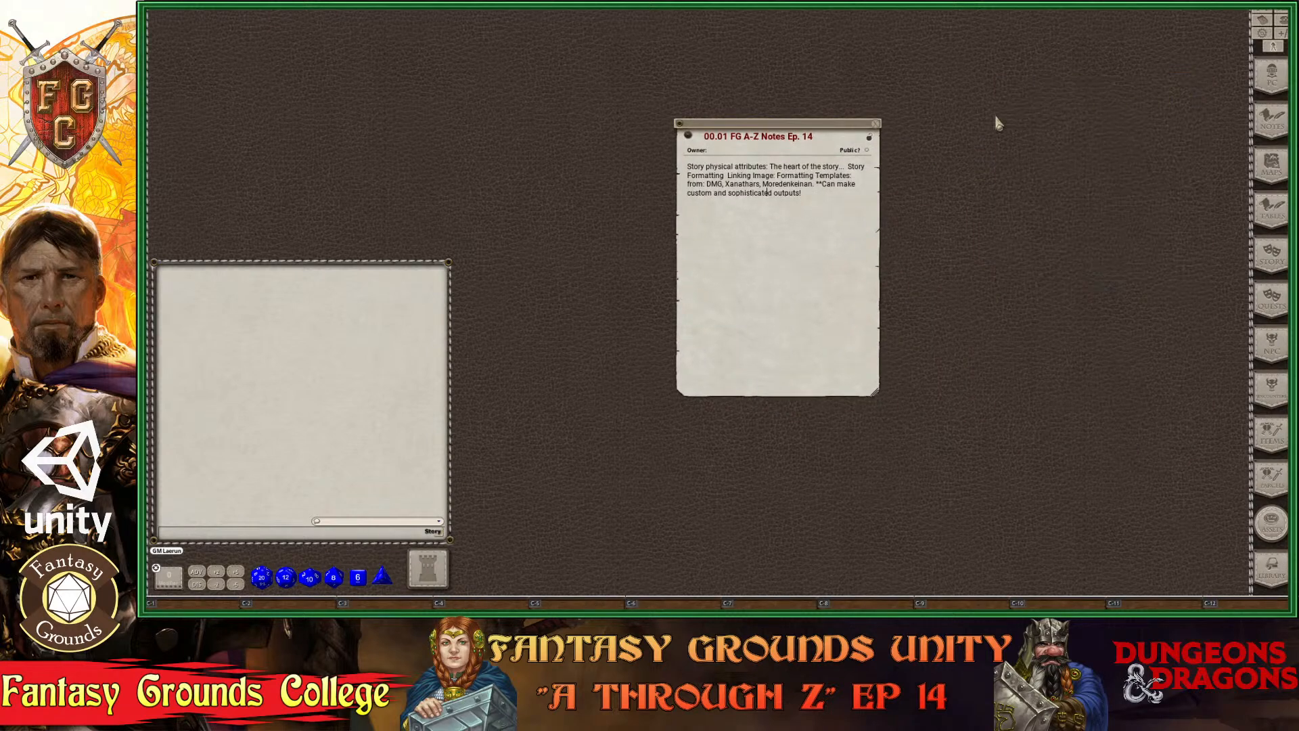
{"action": "left_click", "coordinate": [770, 167]}
{"action": "key", "text": "Return"}
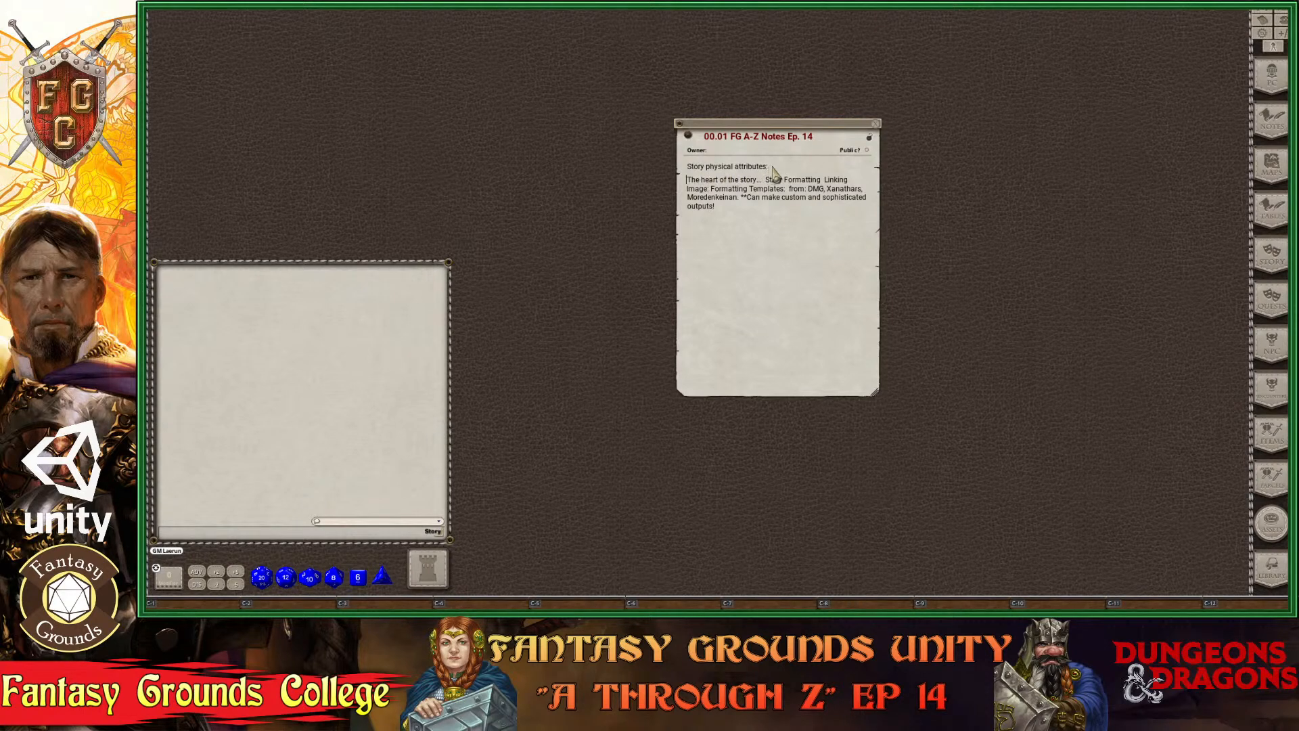
Try heading and chat frame formatting on the "Story physical attributes:" line, reverting to plain text after each.
{"action": "left_click_drag", "start_coordinate": [772, 169], "coordinate": [683, 168]}
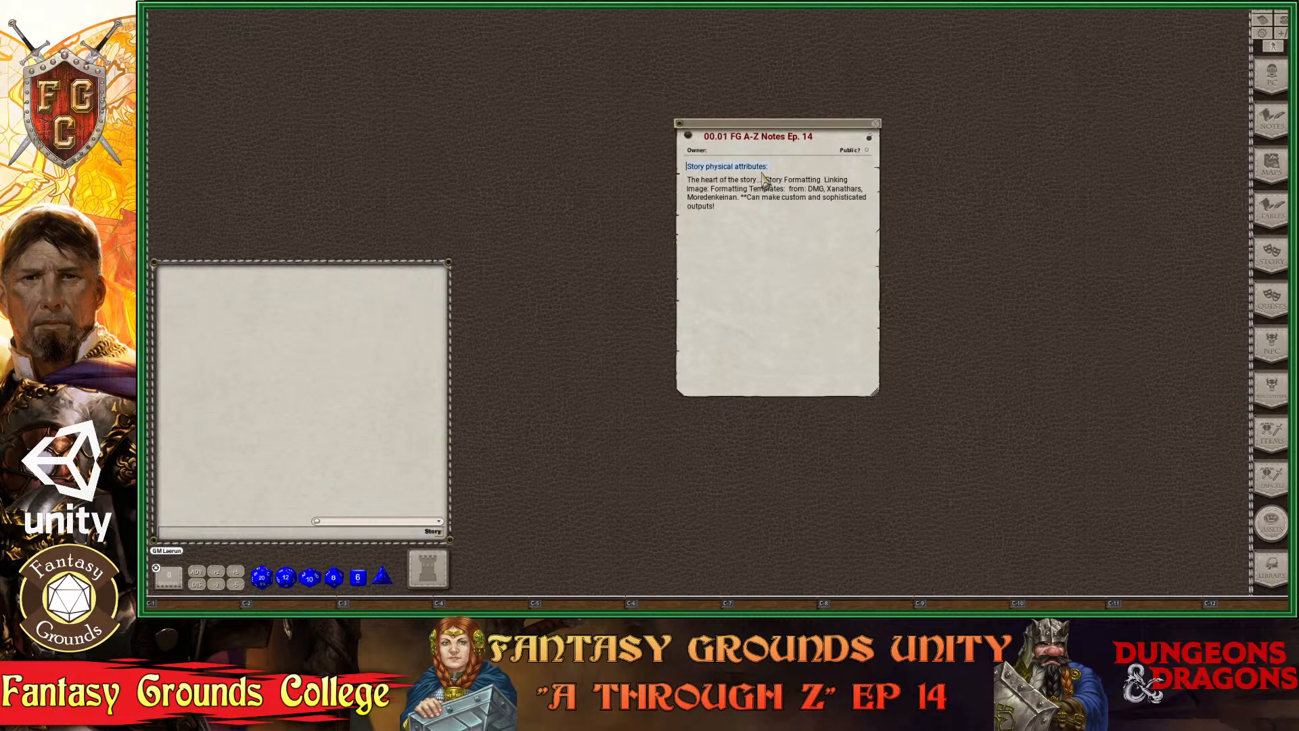
{"action": "key", "text": "ctrl+1"}
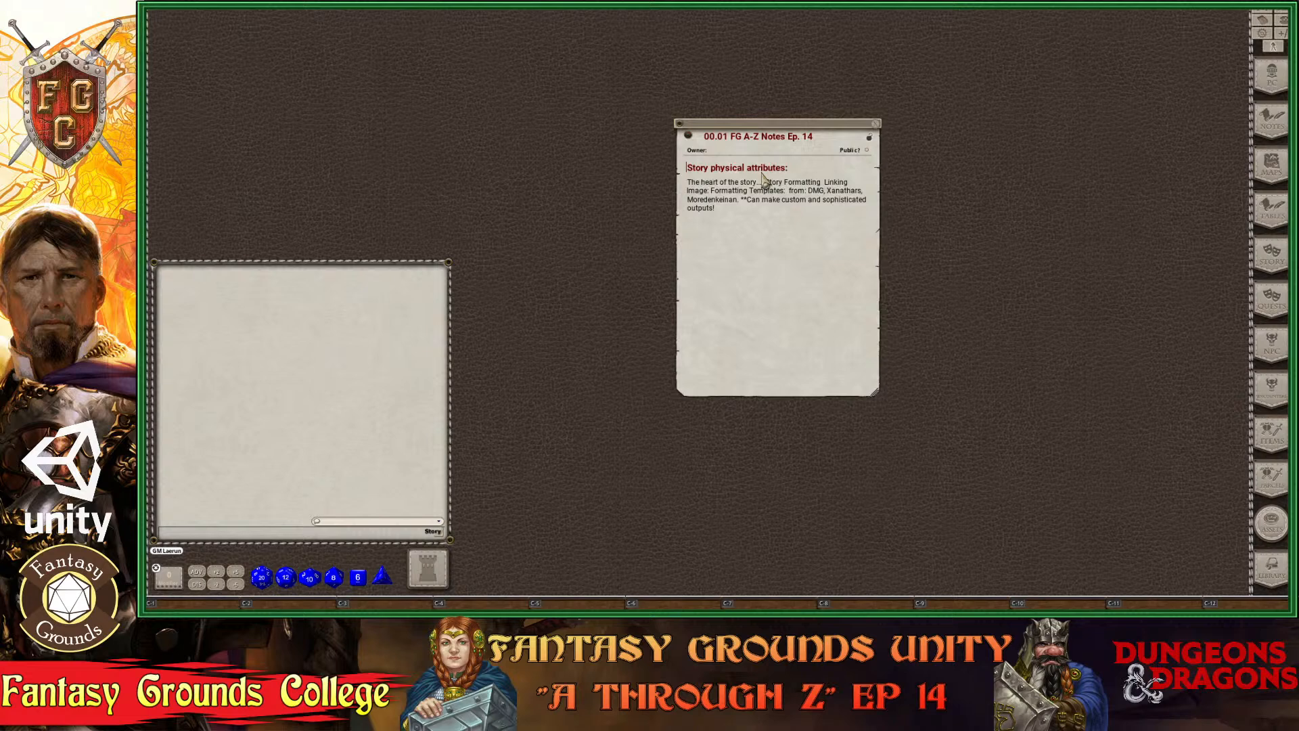
{"action": "key", "text": "ctrl+z"}
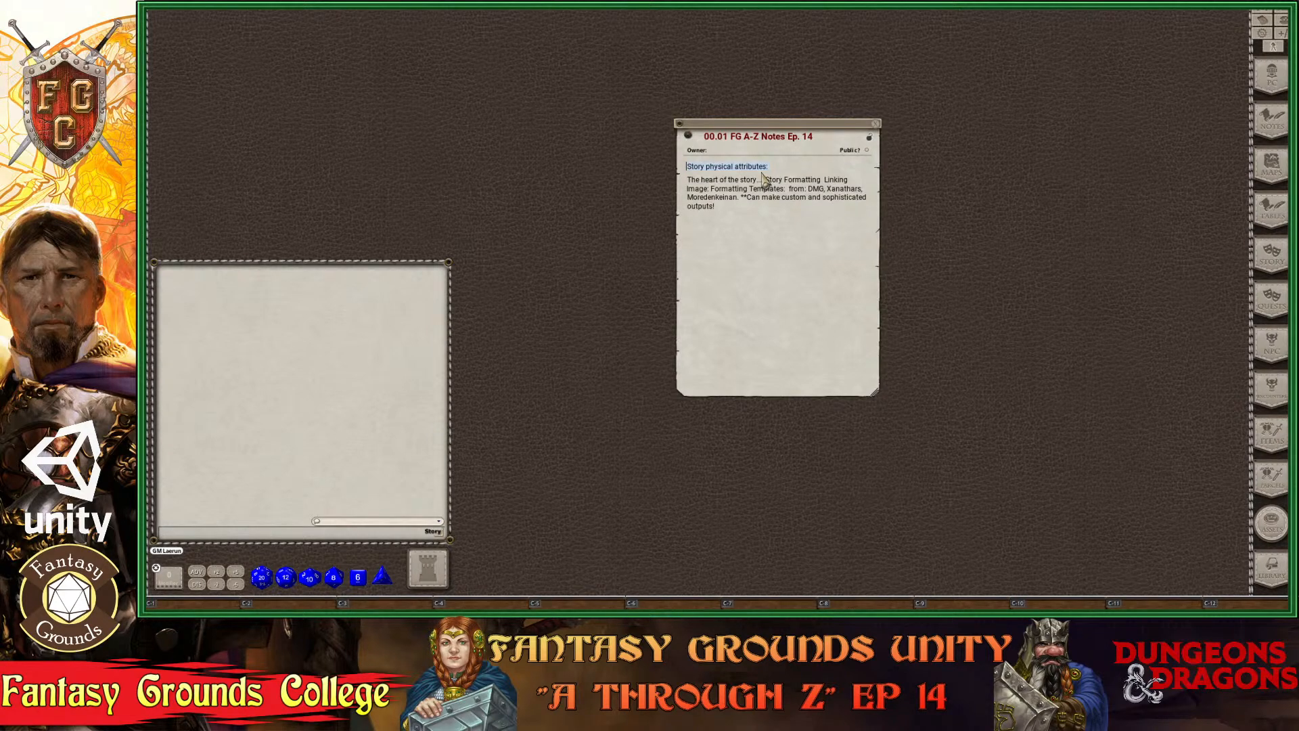
{"action": "key", "text": "ctrl+3"}
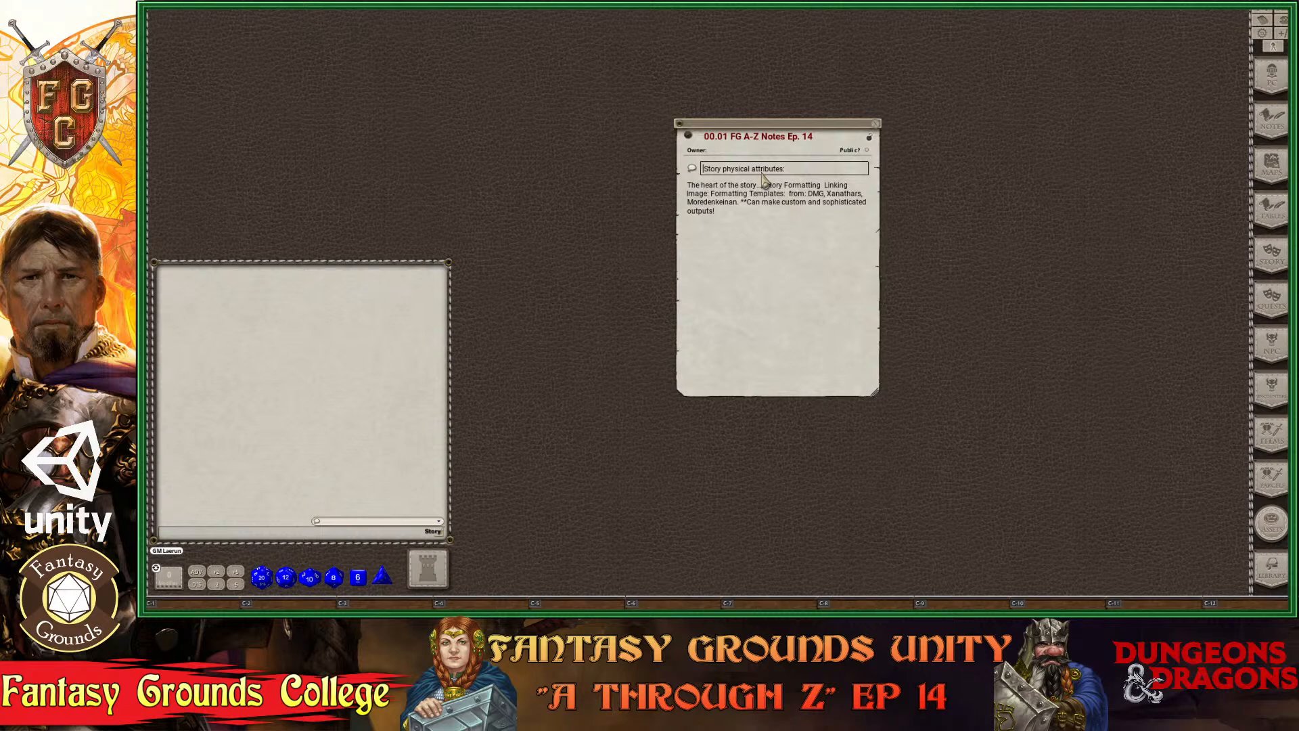
{"action": "key", "text": "ctrl+1"}
{"action": "key", "text": "ctrl"}
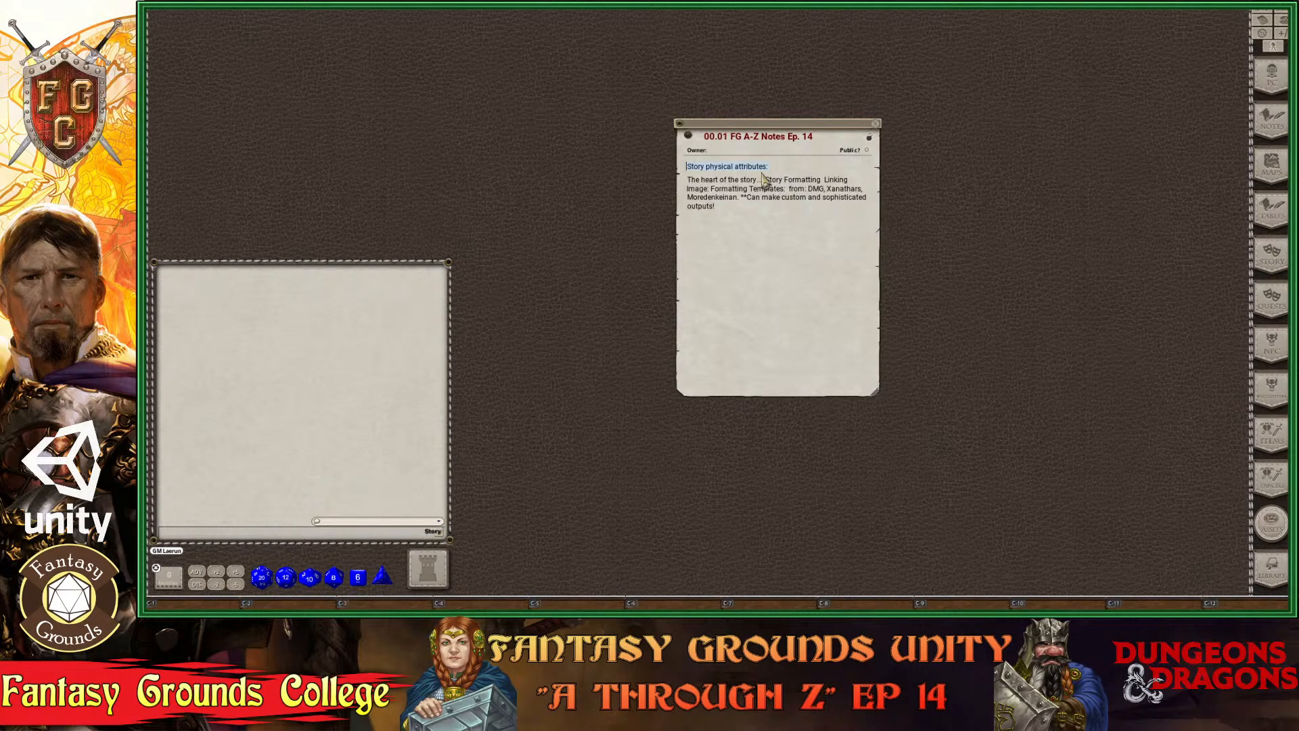
Try bulleted list and link list formatting on the "Story physical attributes:" line, undoing each one.
{"action": "key", "text": "ctrl+5"}
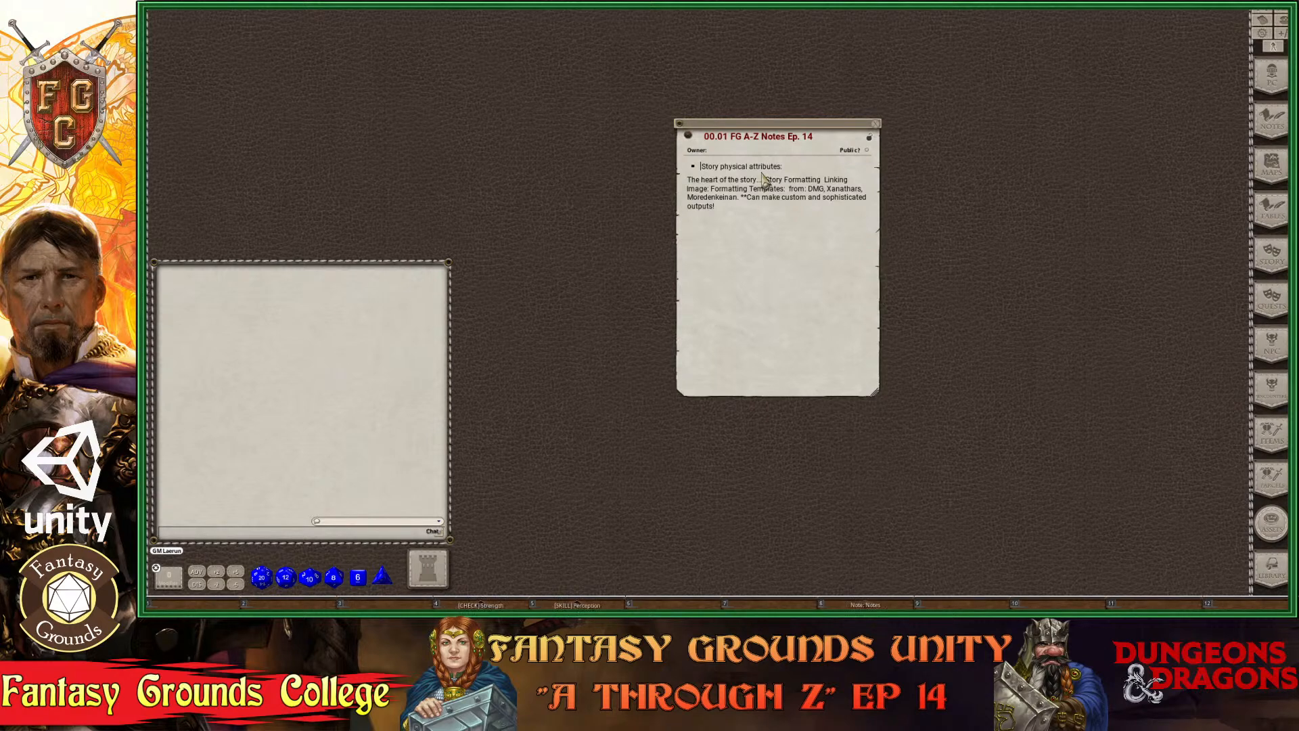
{"action": "key", "text": "ctrl"}
{"action": "key", "text": "ctrl"}
{"action": "key", "text": "ctrl+z"}
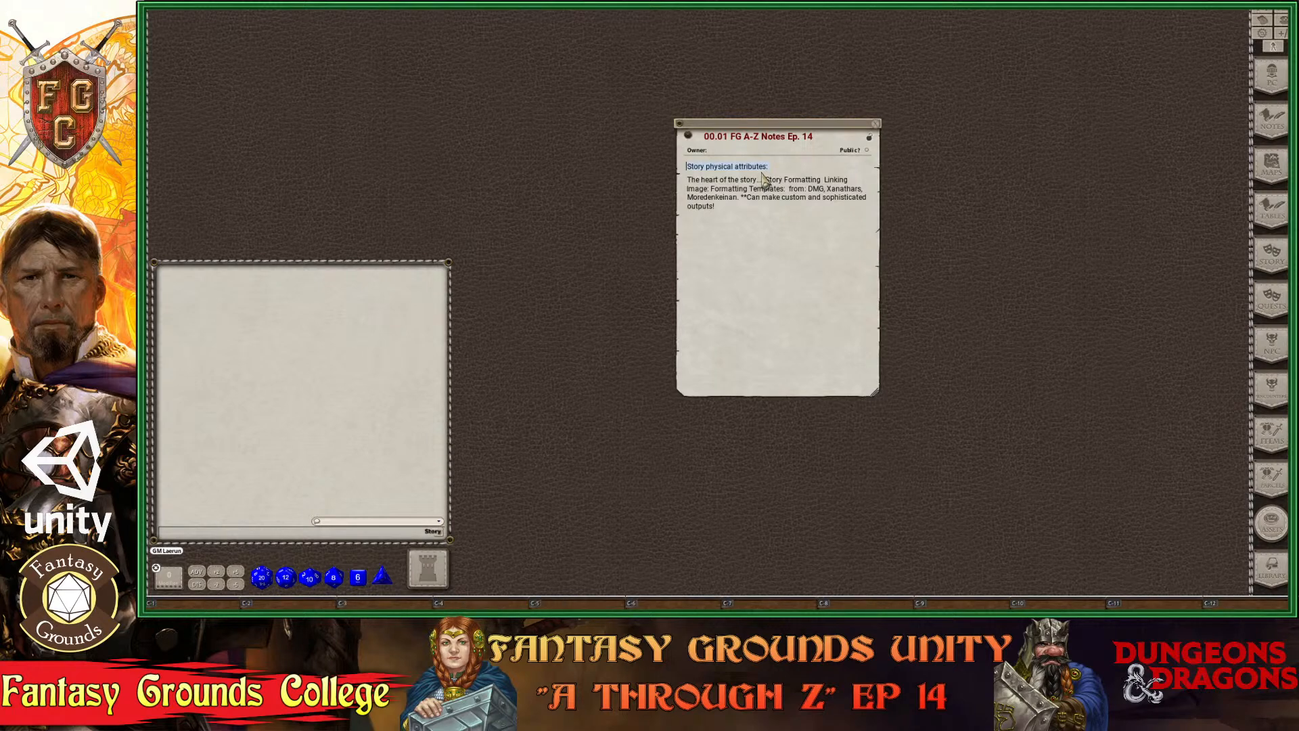
{"action": "key", "text": "ctrl+y"}
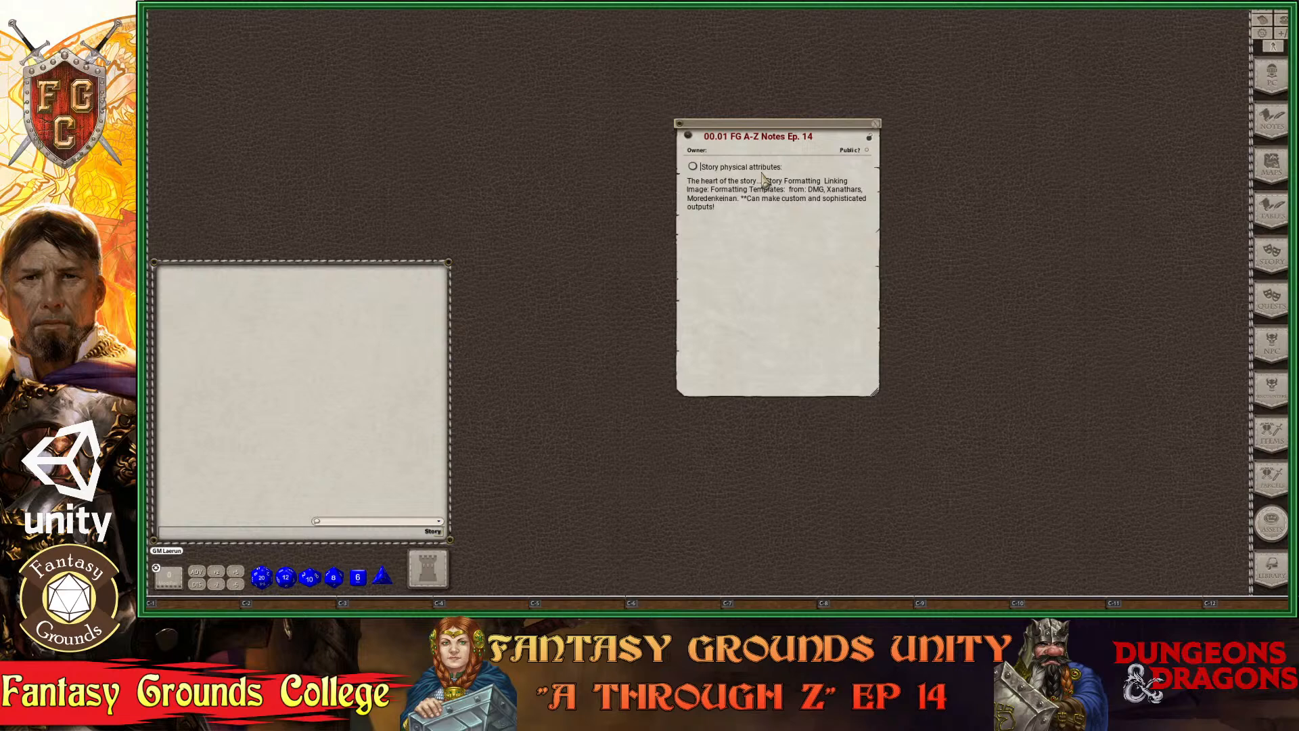
{"action": "key", "text": "ctrl+z"}
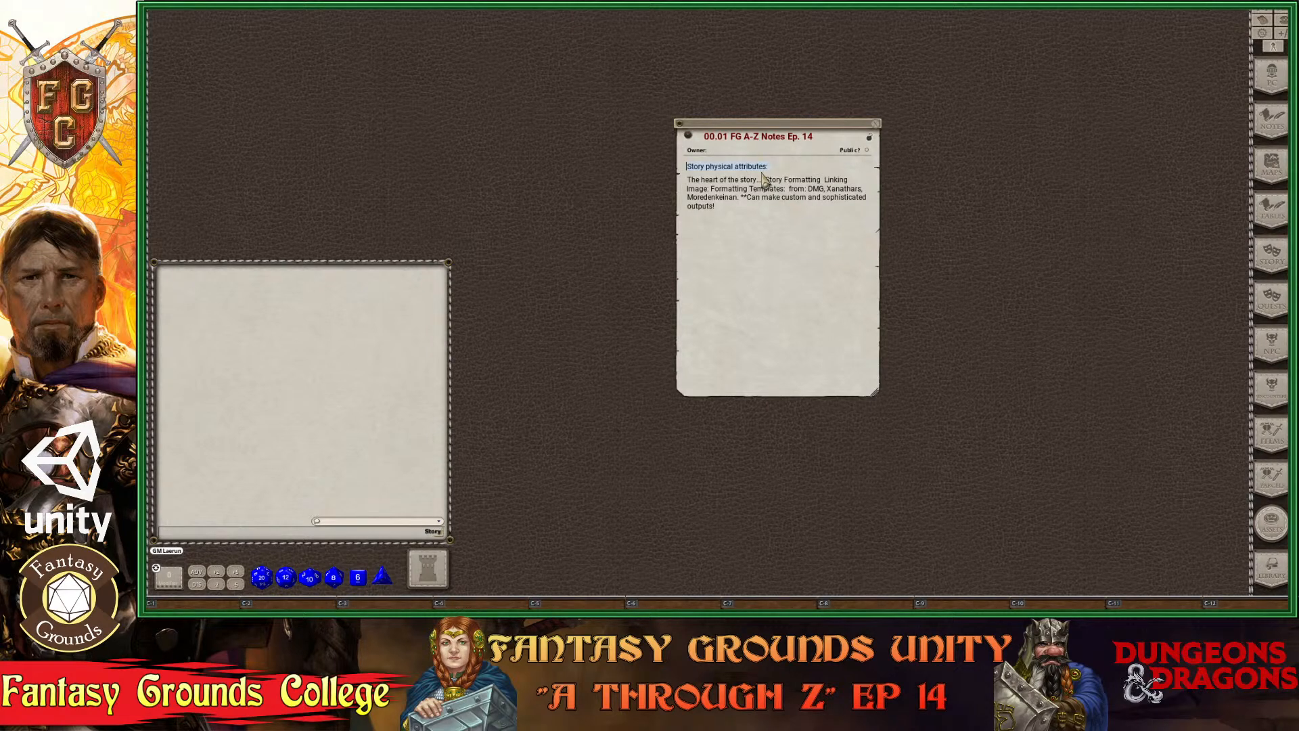
Convert the "Story physical attributes:" line into a table and add two empty rows below it.
{"action": "key", "text": "ctrl+3"}
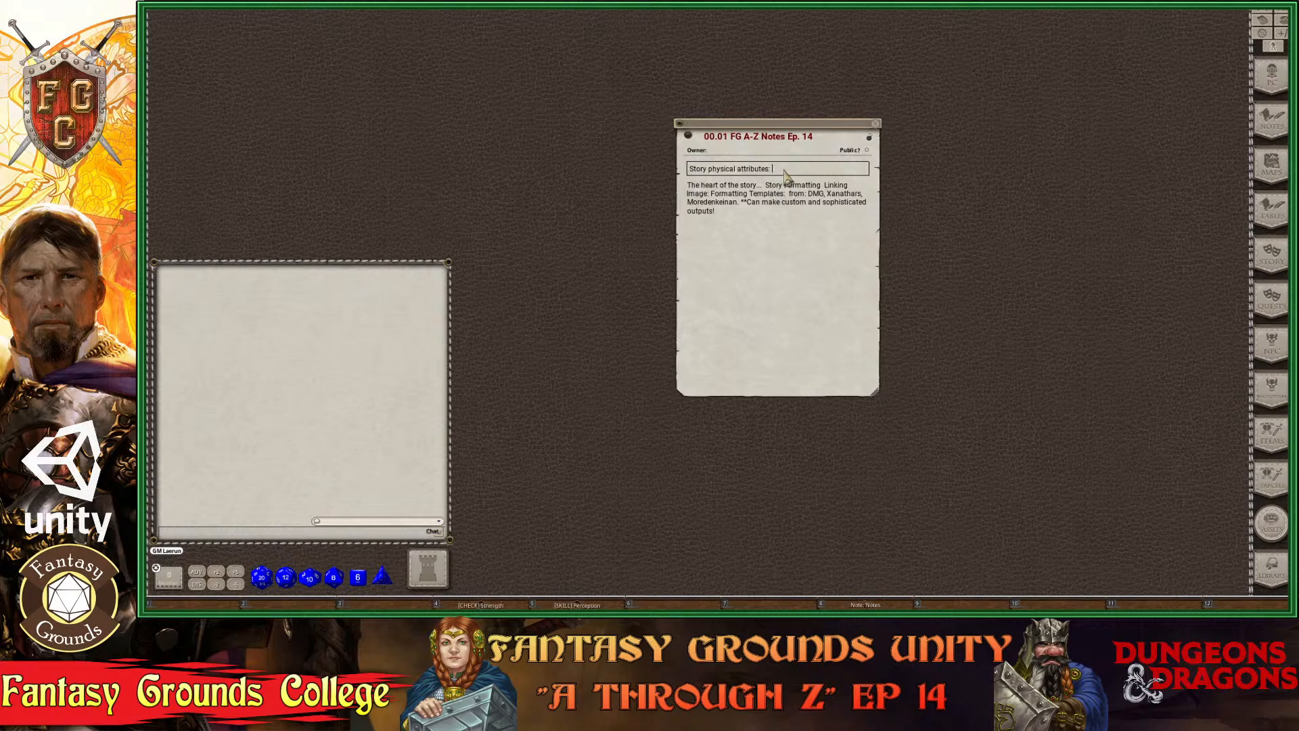
{"action": "left_click", "coordinate": [784, 172]}
{"action": "key", "text": "Return"}
{"action": "key", "text": "Return"}
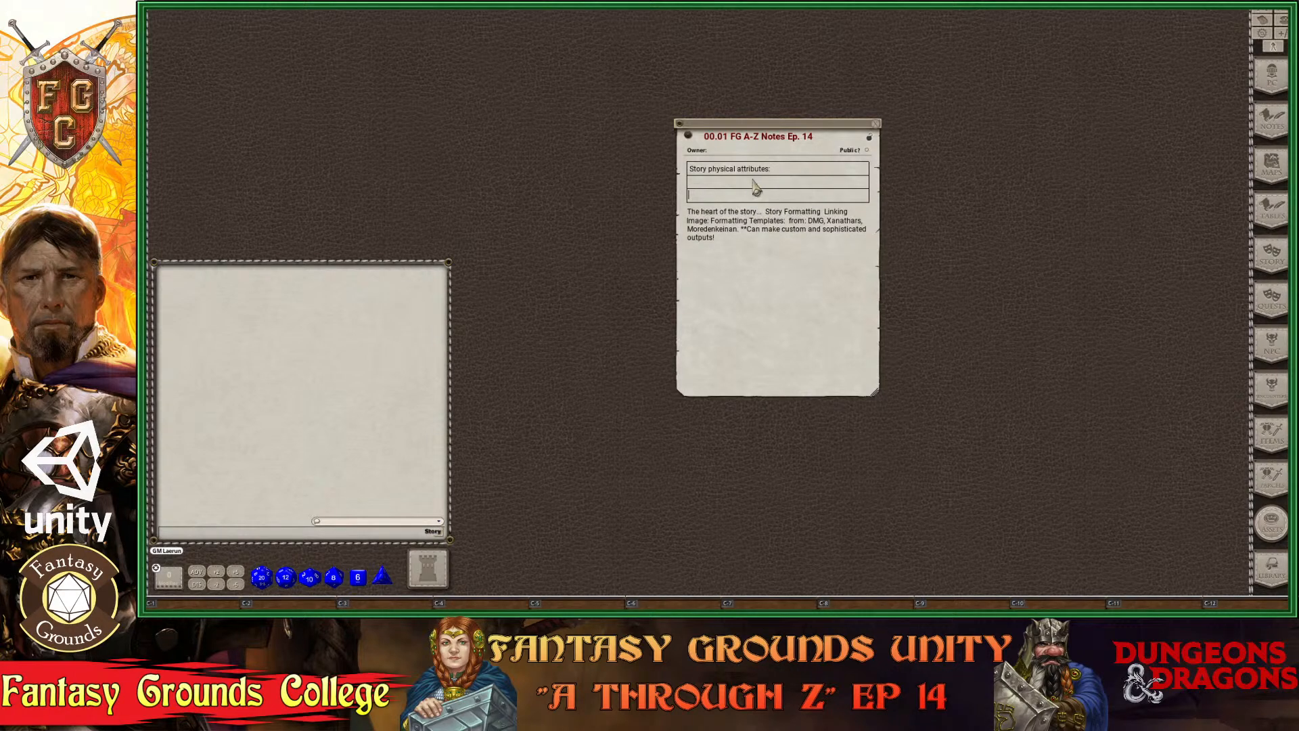
Try a bulleted list on "The heart of the story..." paragraph, undo it, and format the paragraph as a chat frame.
{"action": "left_click_drag", "start_coordinate": [751, 242], "coordinate": [682, 218]}
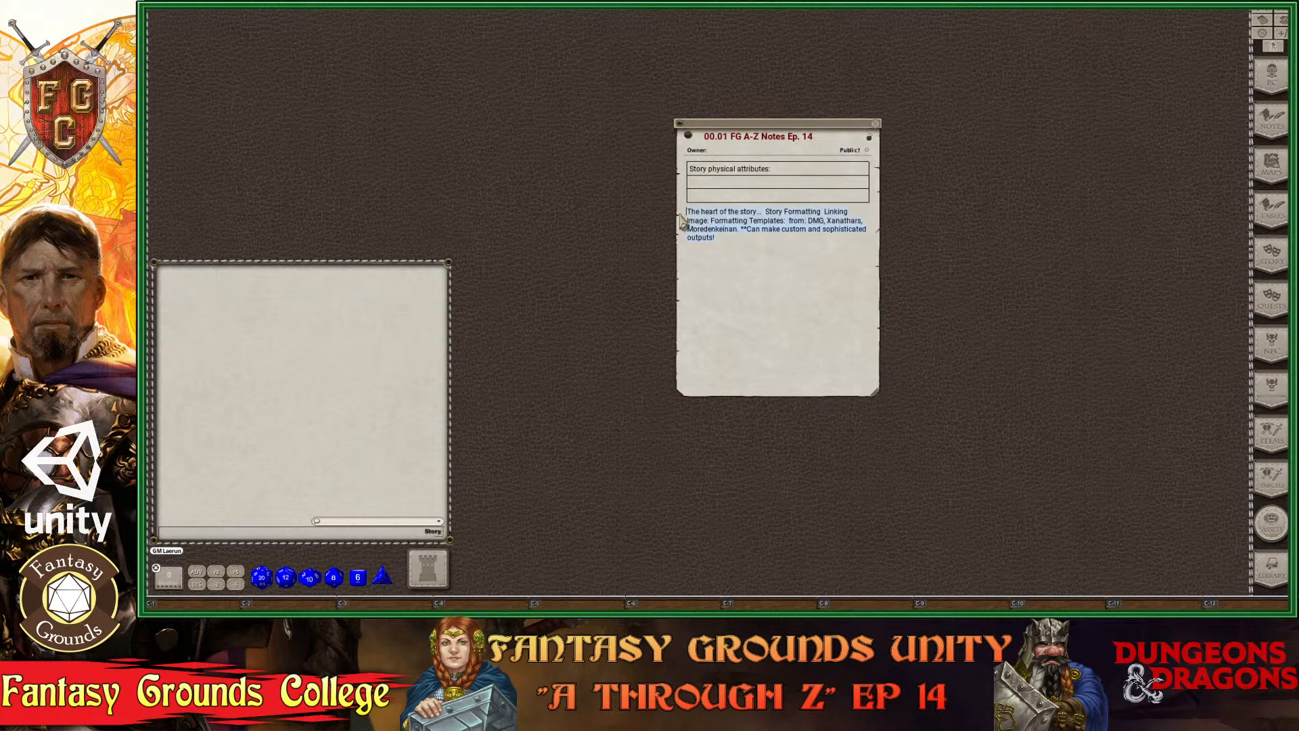
{"action": "key", "text": "ctrl+c"}
{"action": "key", "text": "ctrl"}
{"action": "key", "text": "ctrl+5"}
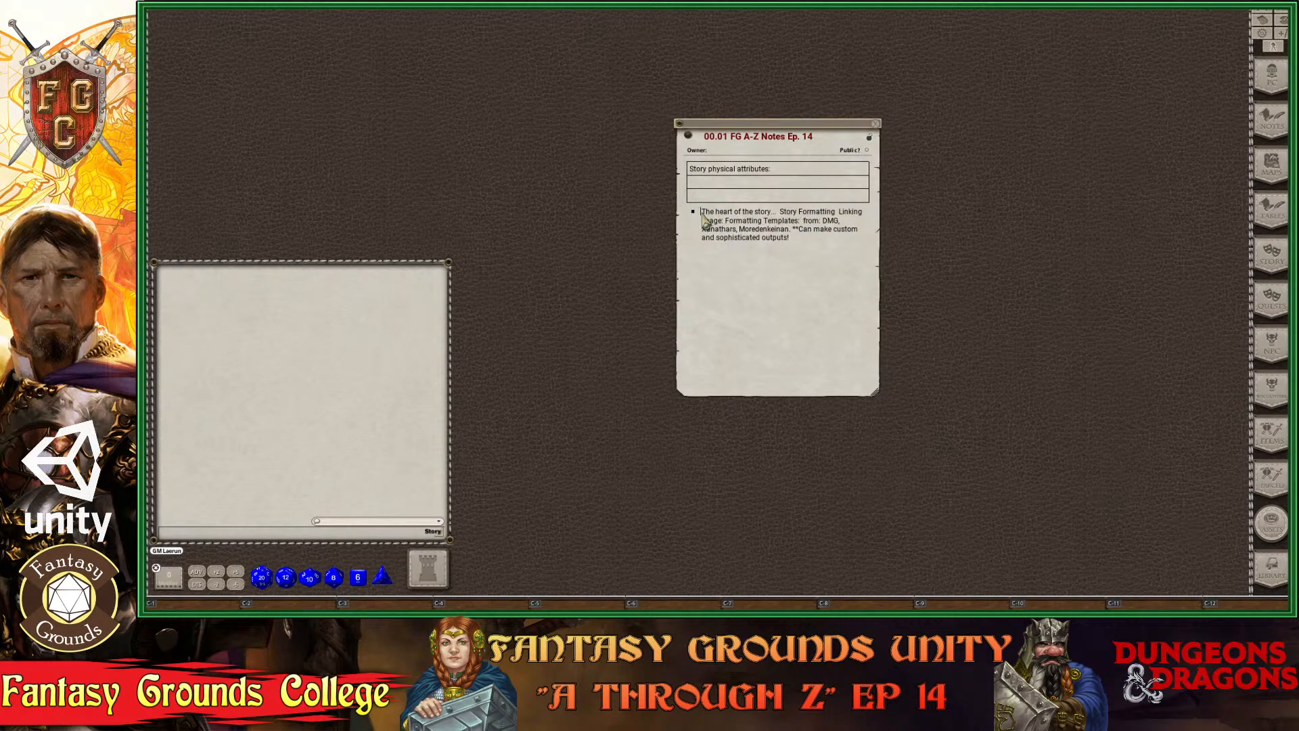
{"action": "key", "text": "ctrl+z"}
{"action": "key", "text": "ctrl+6"}
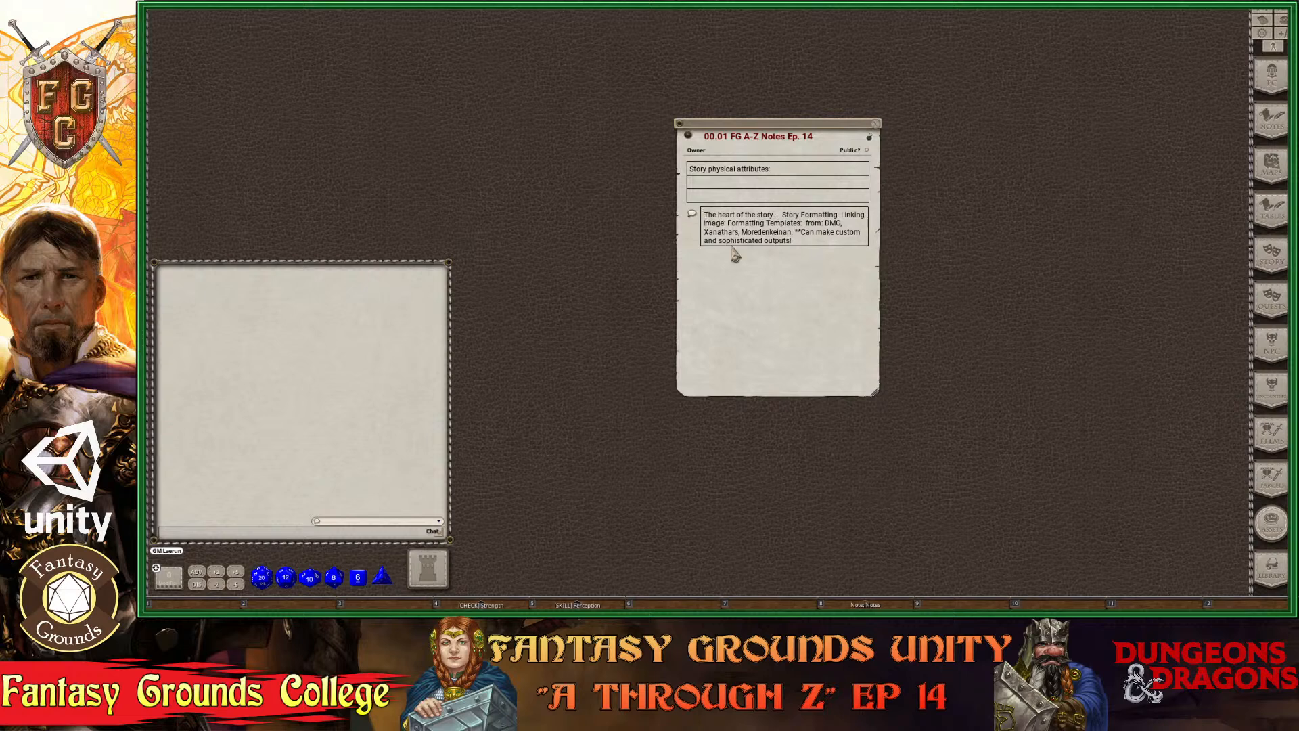
{"action": "key", "text": "ctrl"}
{"action": "key", "text": "ctrl"}
{"action": "key", "text": "ctrl"}
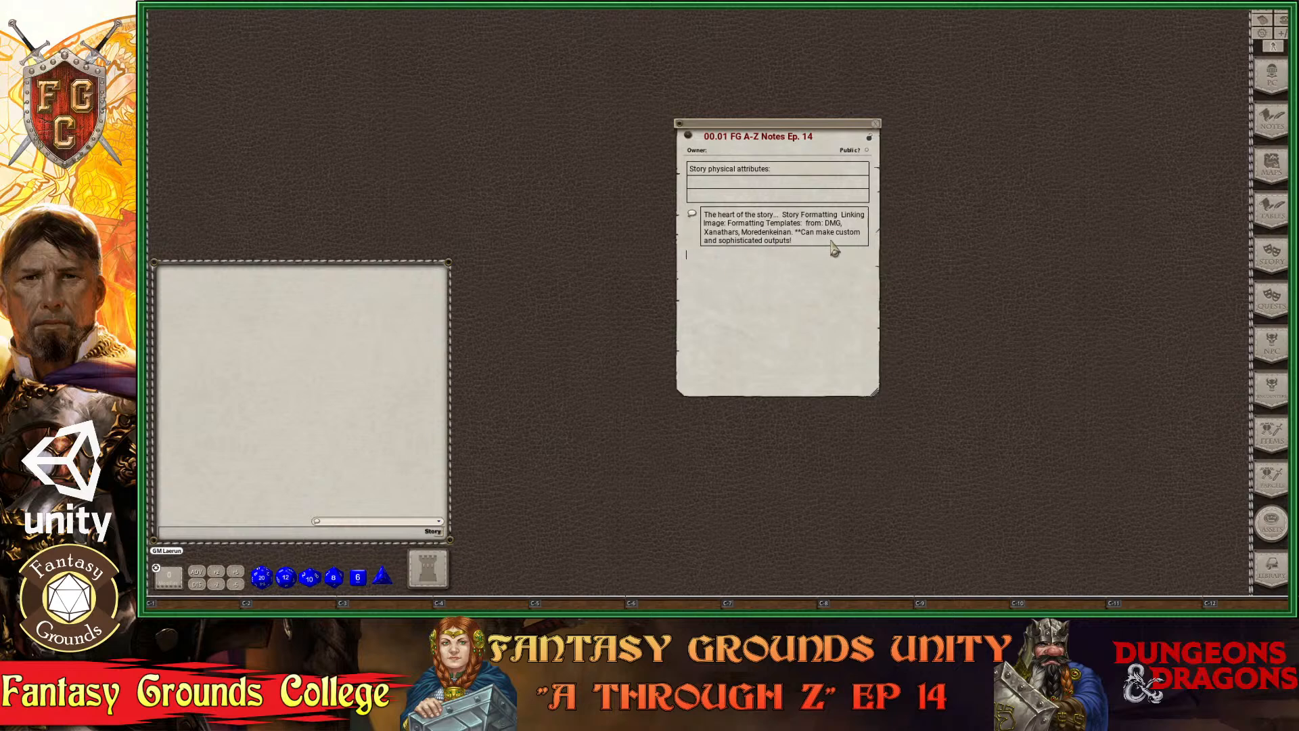
Add a second column cell to the "Story physical attributes:" row of the table.
{"action": "key", "text": "ctrl"}
{"action": "left_click", "coordinate": [787, 173]}
{"action": "key", "text": "ctrl"}
{"action": "key", "text": "ctrl+Tab"}
{"action": "key", "text": "ctrl"}
Move the 00.01 note closer to the chat window and post its "The heart of the story..." chat frame to chat.
{"action": "left_click", "coordinate": [692, 213]}
{"action": "key", "text": "ctrl"}
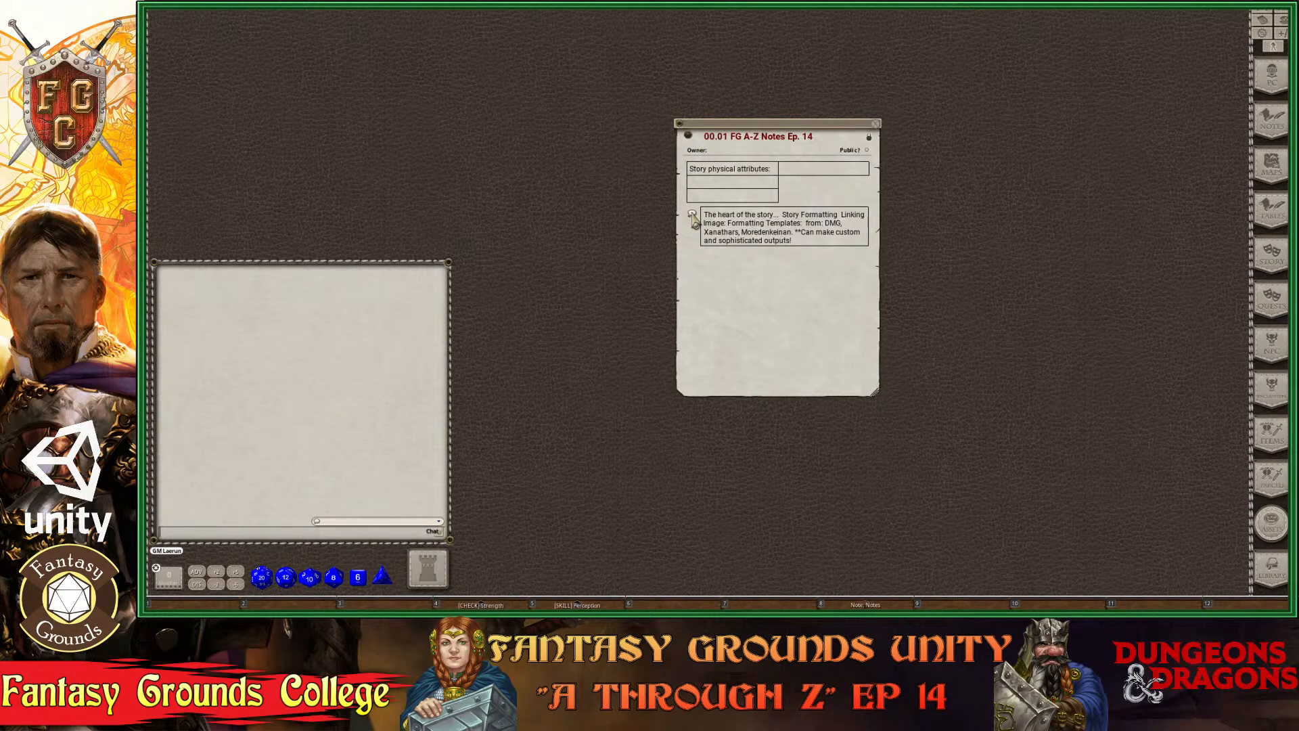
{"action": "key", "text": "ctrl"}
{"action": "left_click_drag", "start_coordinate": [804, 124], "coordinate": [694, 79]}
{"action": "key", "text": "ctrl"}
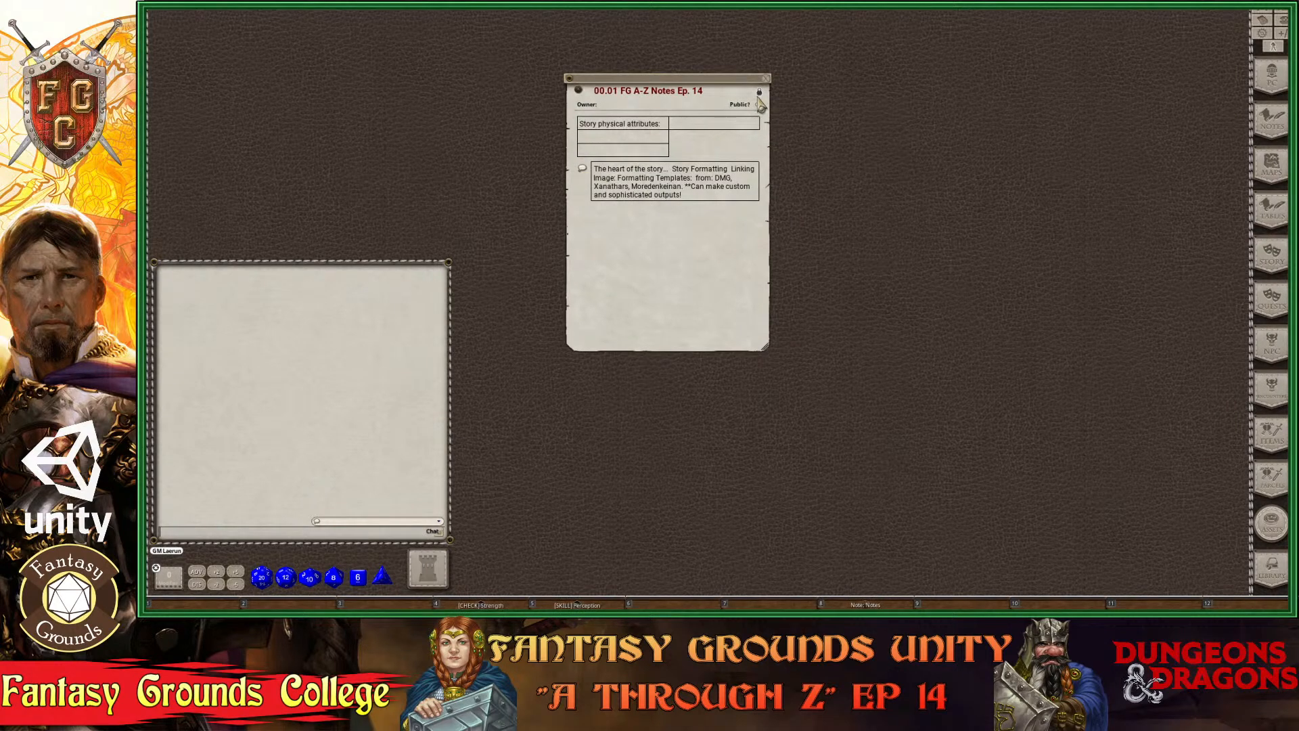
{"action": "key", "text": "ctrl"}
{"action": "left_click", "coordinate": [581, 169]}
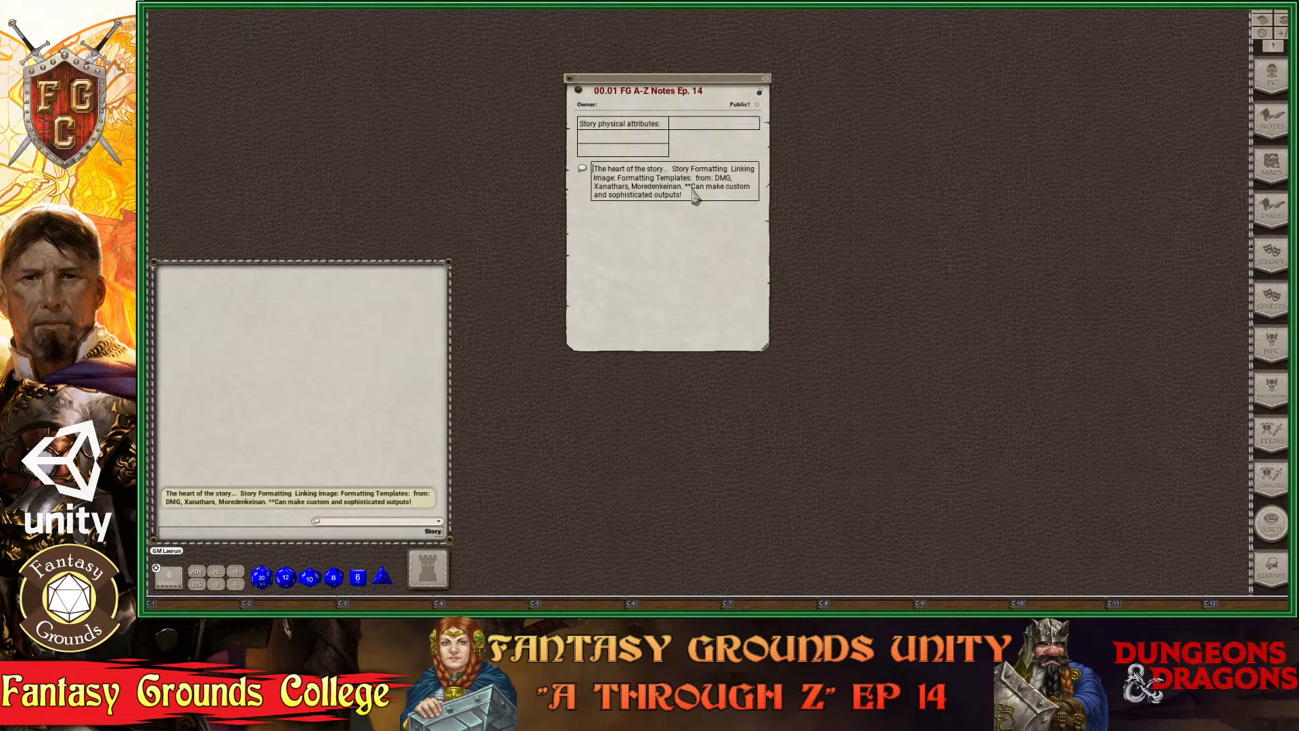
Examine the formatting and paragraph type options available for "The heart of the story..." chat frame text.
{"action": "key", "text": "ctrl"}
{"action": "right_click", "coordinate": [606, 174]}
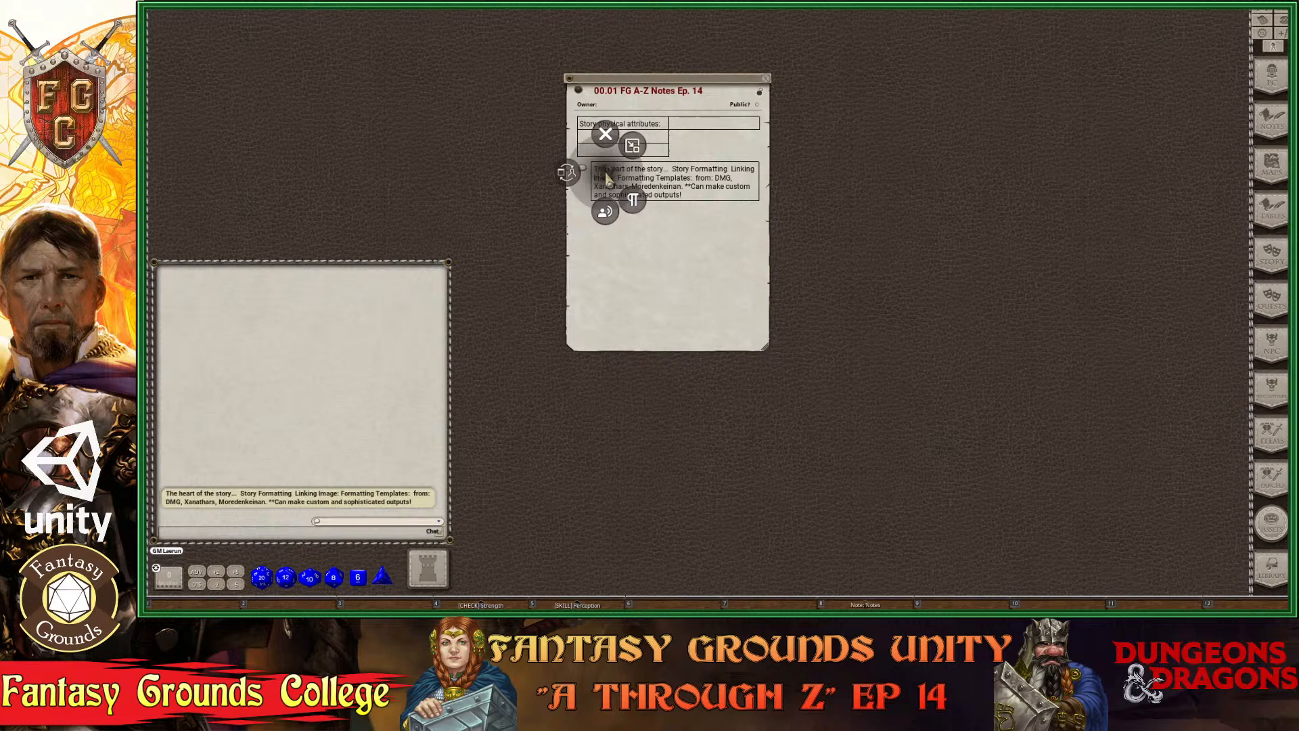
{"action": "left_click", "coordinate": [635, 201]}
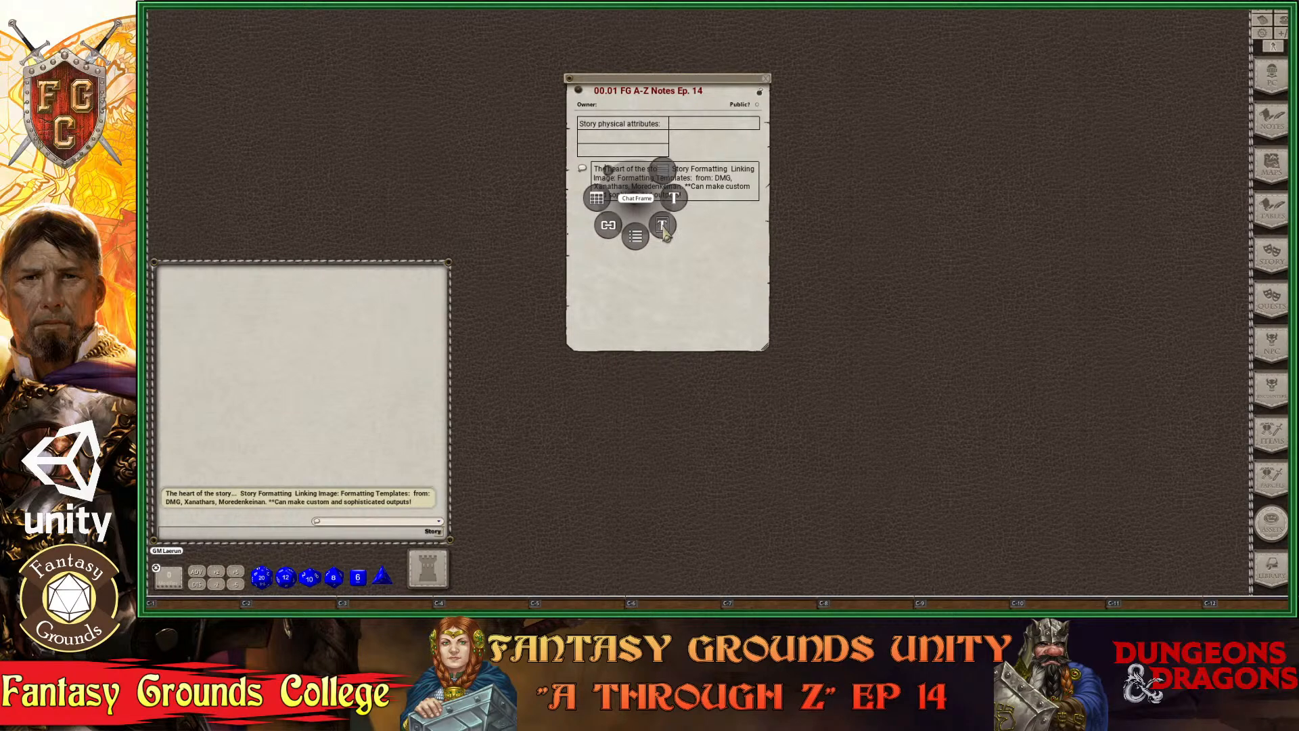
{"action": "key", "text": "ctrl"}
{"action": "left_click", "coordinate": [665, 230]}
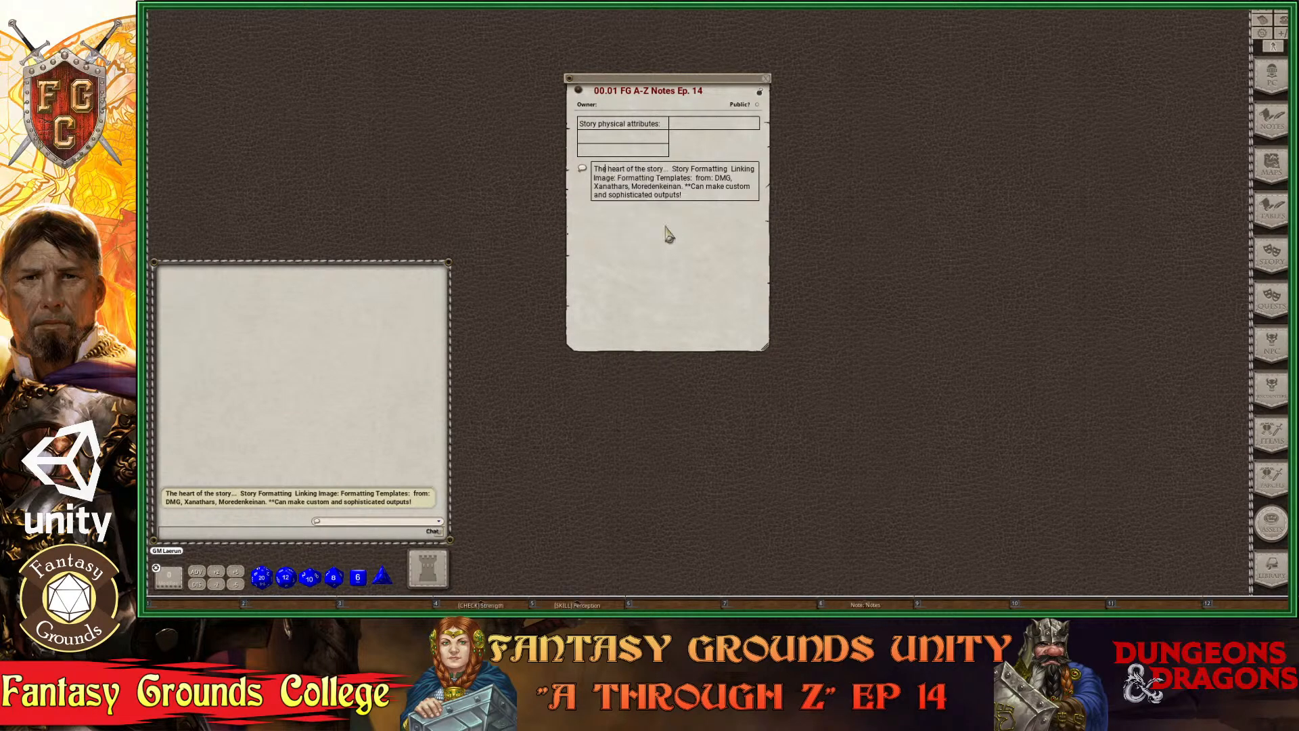
{"action": "right_click", "coordinate": [600, 174]}
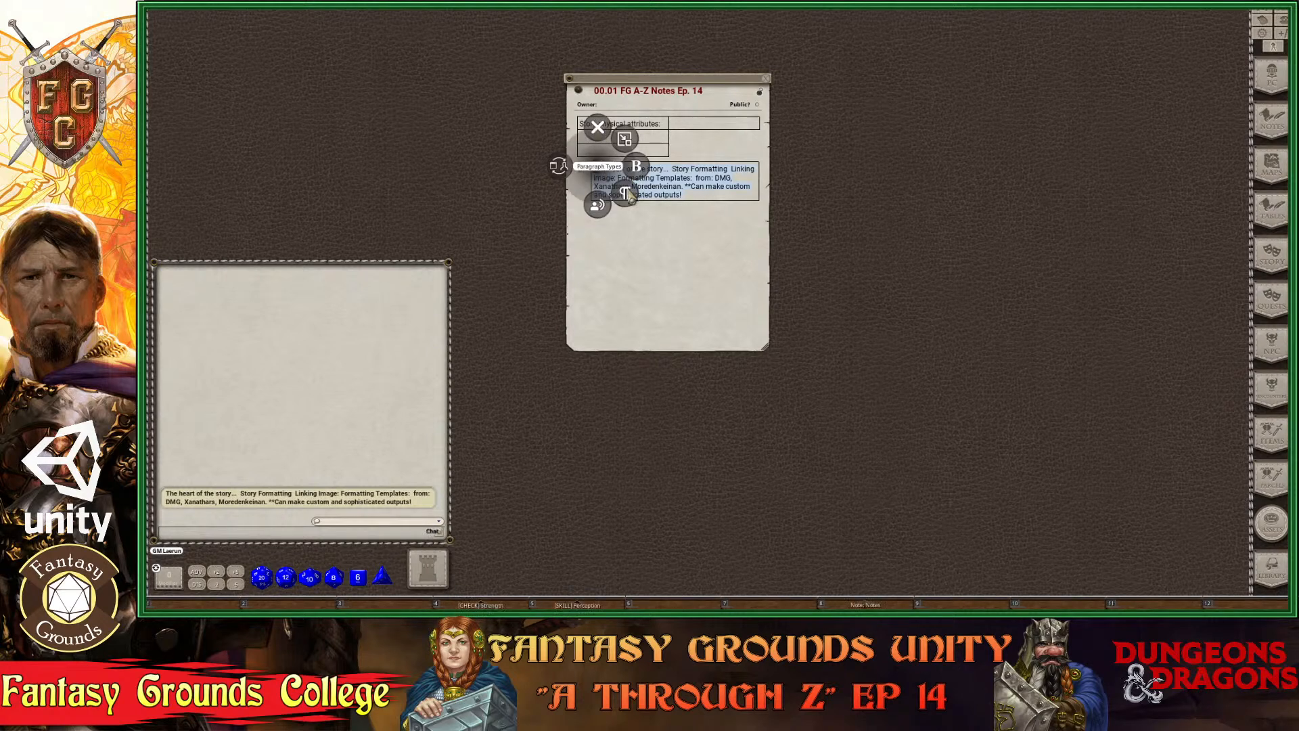
{"action": "left_click", "coordinate": [651, 166]}
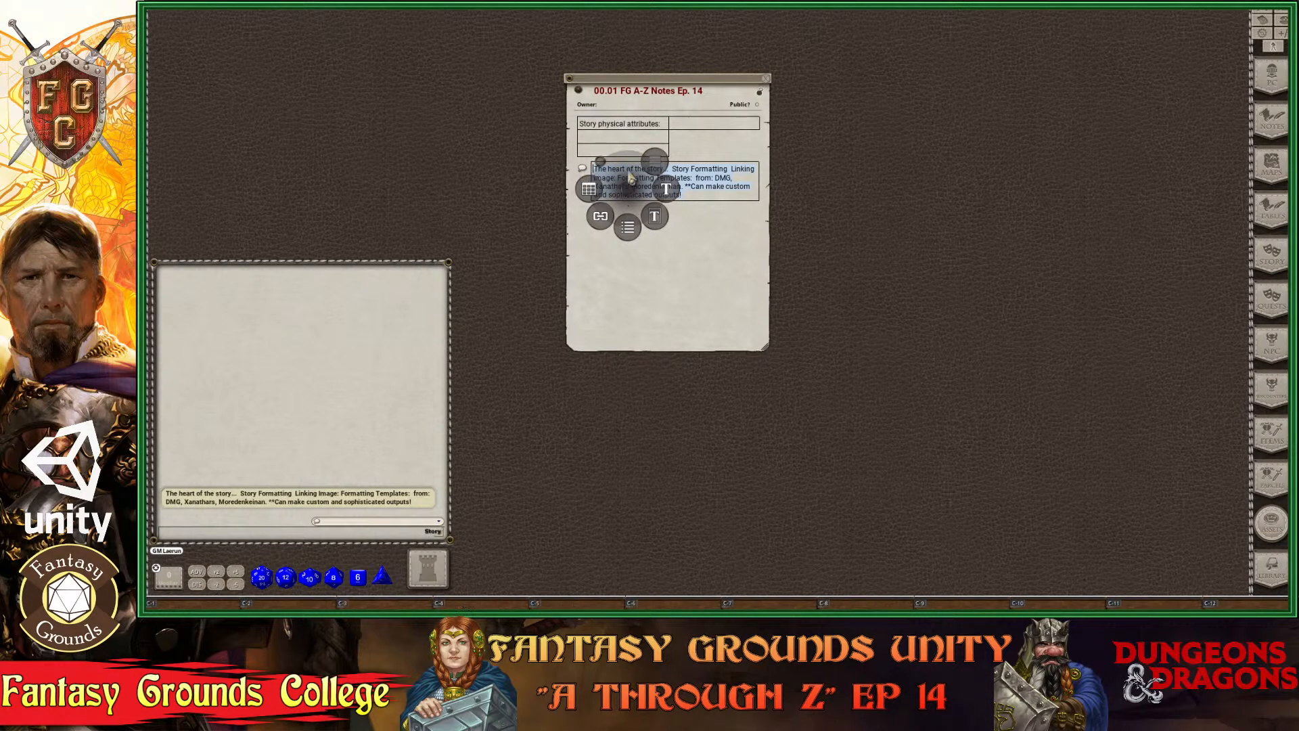
{"action": "left_click", "coordinate": [713, 196]}
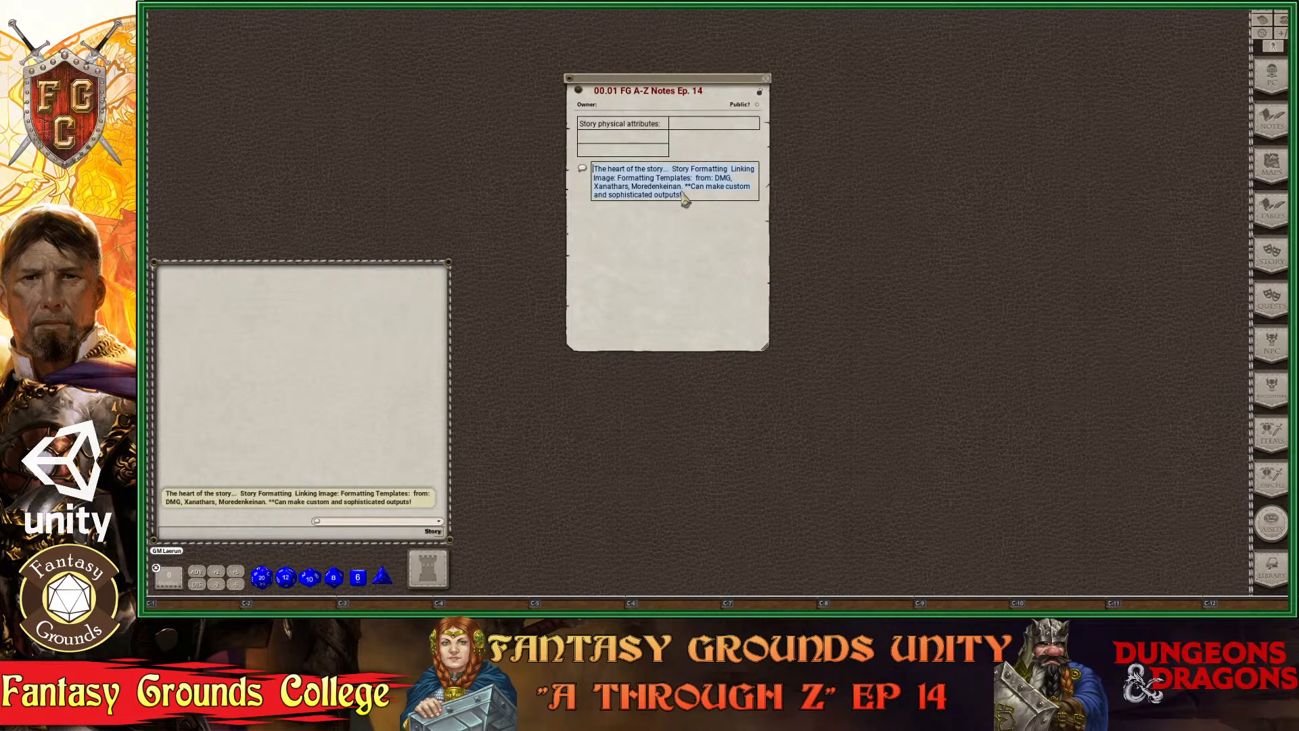
Add the line "Formatting" below the chat frame, format it as another chat frame, and post it to chat.
{"action": "left_click", "coordinate": [639, 235]}
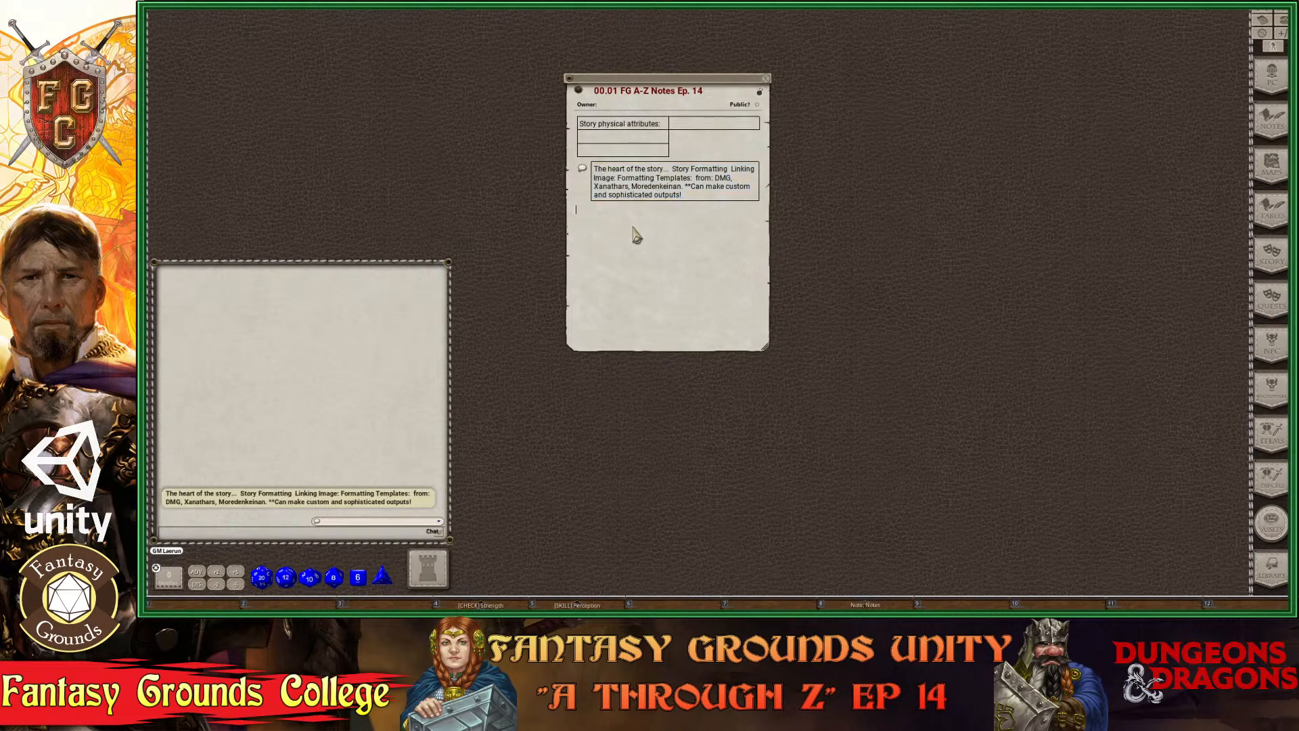
{"action": "key", "text": "shift"}
{"action": "type", "text": "Formatting"}
{"action": "left_click_drag", "start_coordinate": [633, 218], "coordinate": [578, 223]}
{"action": "key", "text": "ctrl+3"}
{"action": "left_click", "coordinate": [583, 214]}
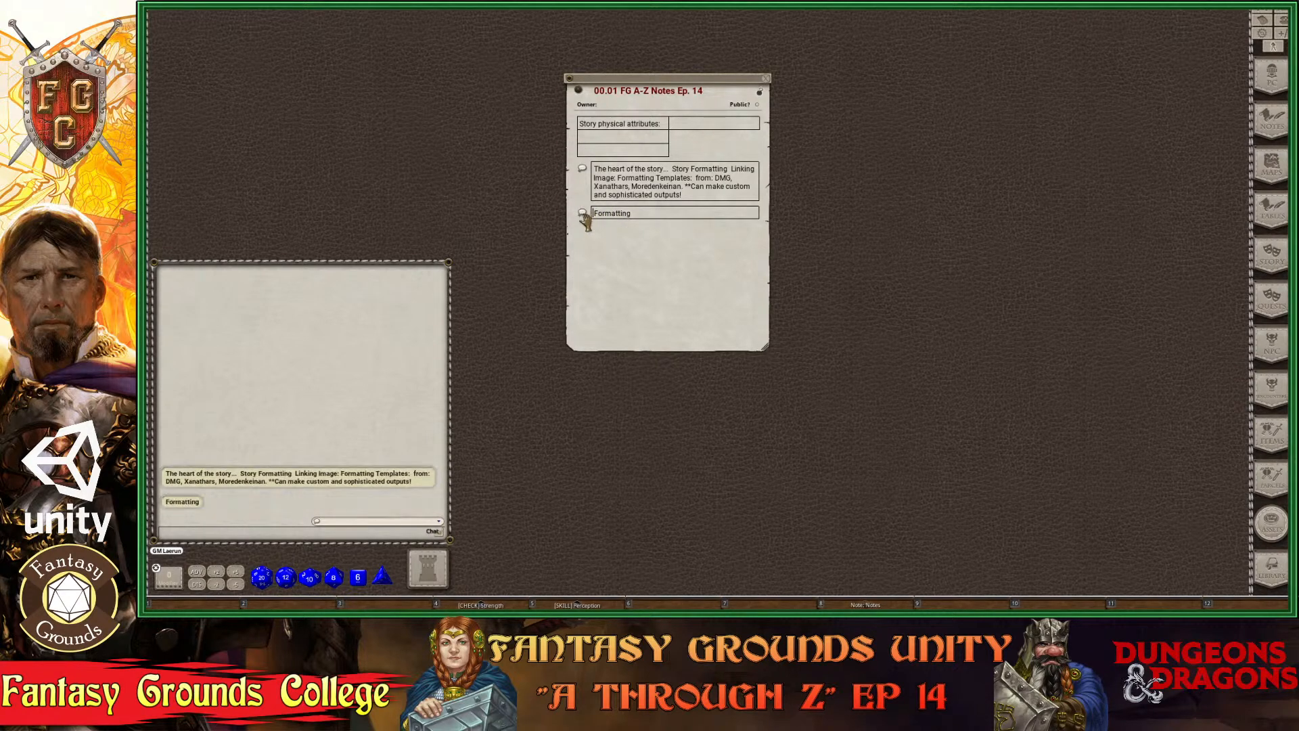
{"action": "key", "text": "ctrl"}
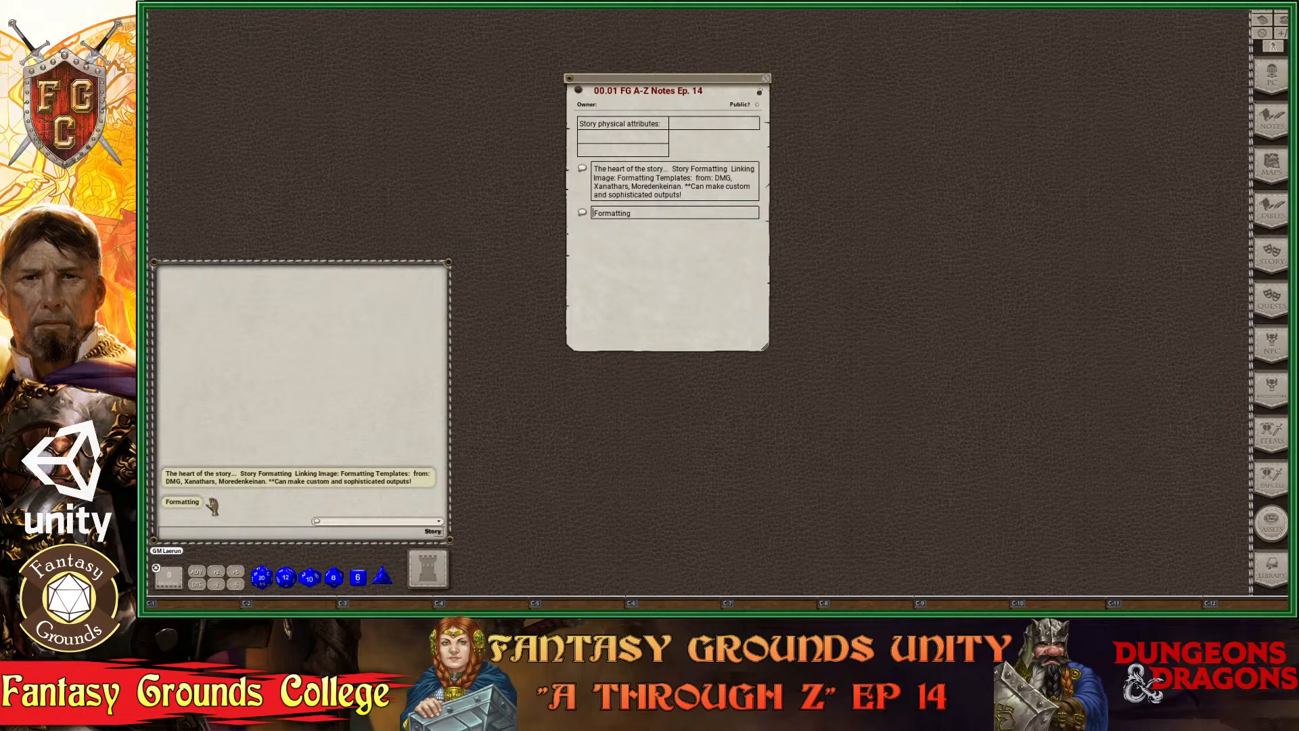
{"action": "right_click", "coordinate": [604, 220]}
{"action": "left_click", "coordinate": [629, 240]}
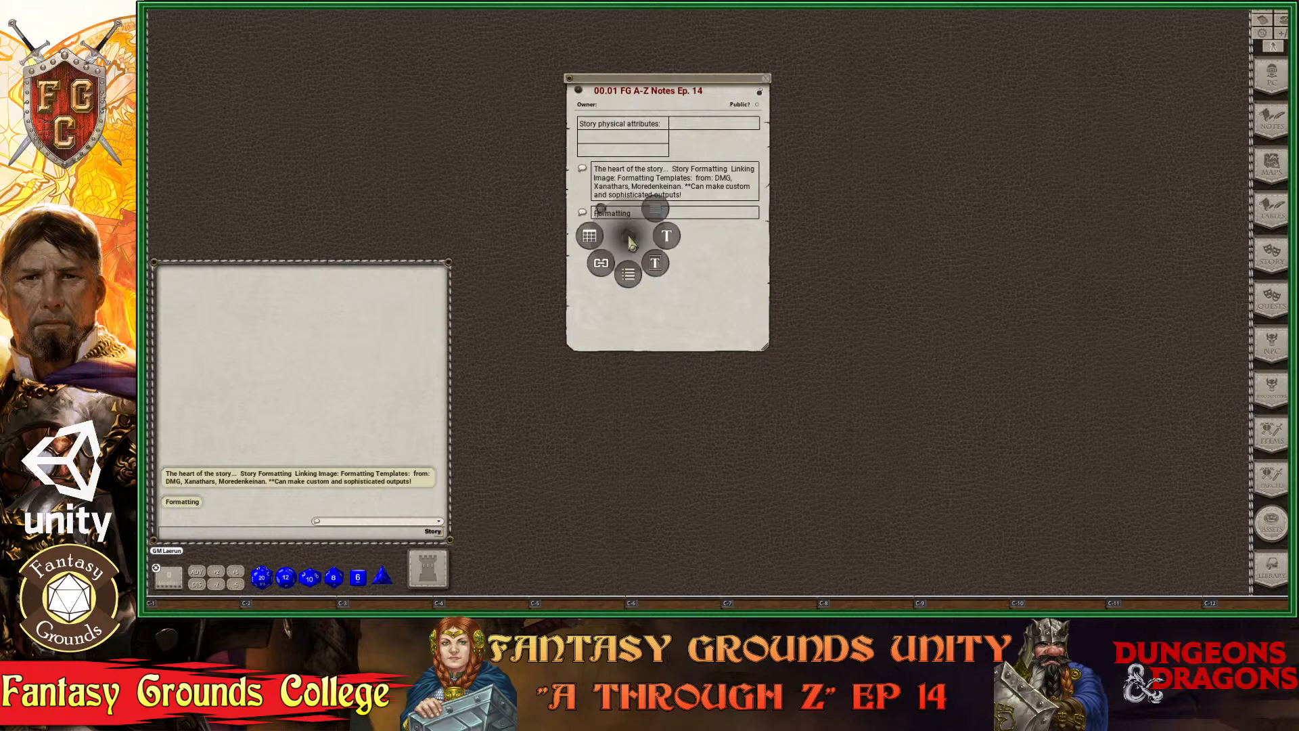
{"action": "left_click", "coordinate": [719, 269]}
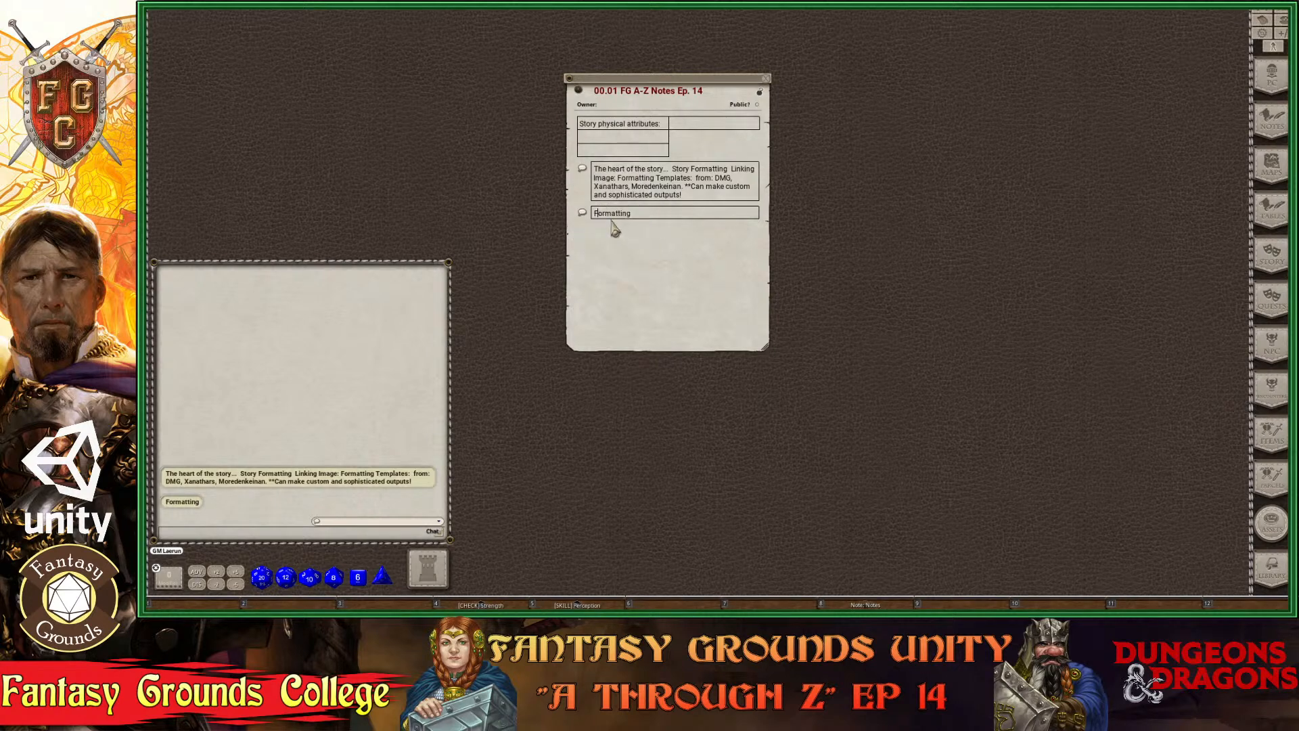
Add a speaker named DM to the "Formatting" chat frame and post it to chat.
{"action": "right_click", "coordinate": [601, 213]}
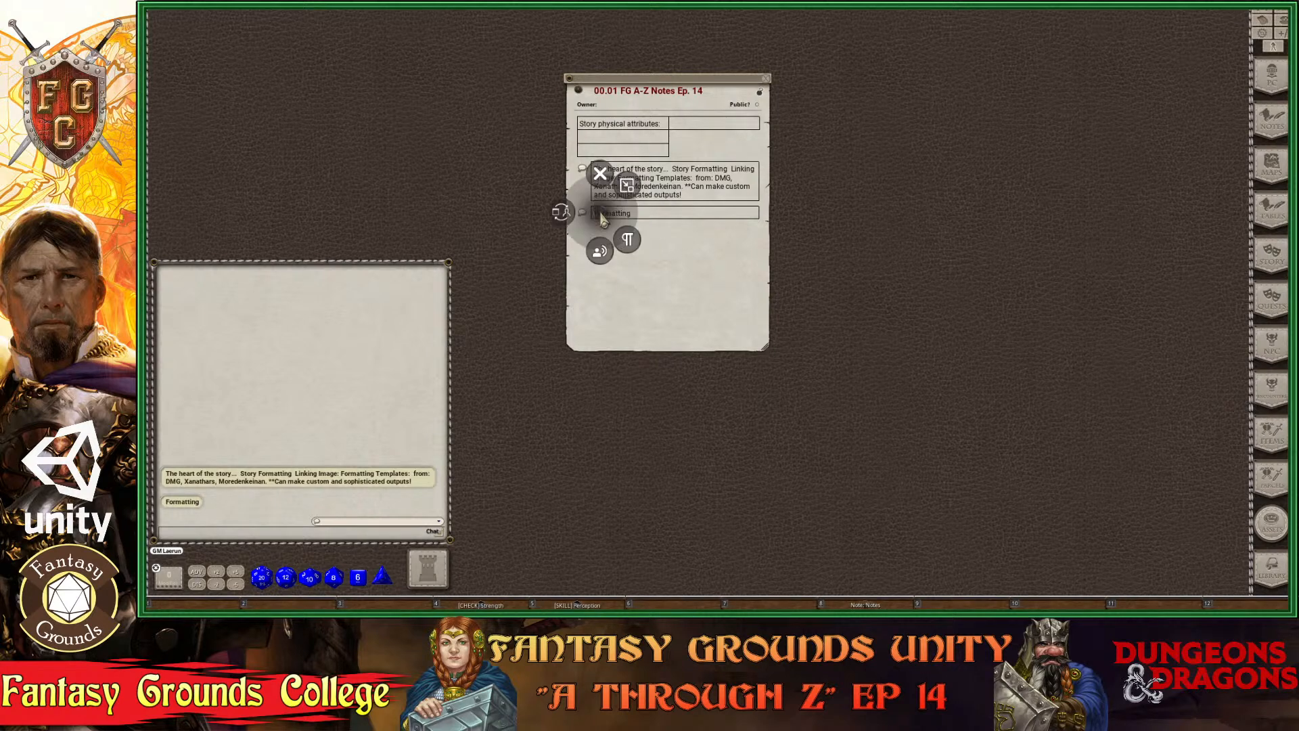
{"action": "left_click", "coordinate": [599, 253]}
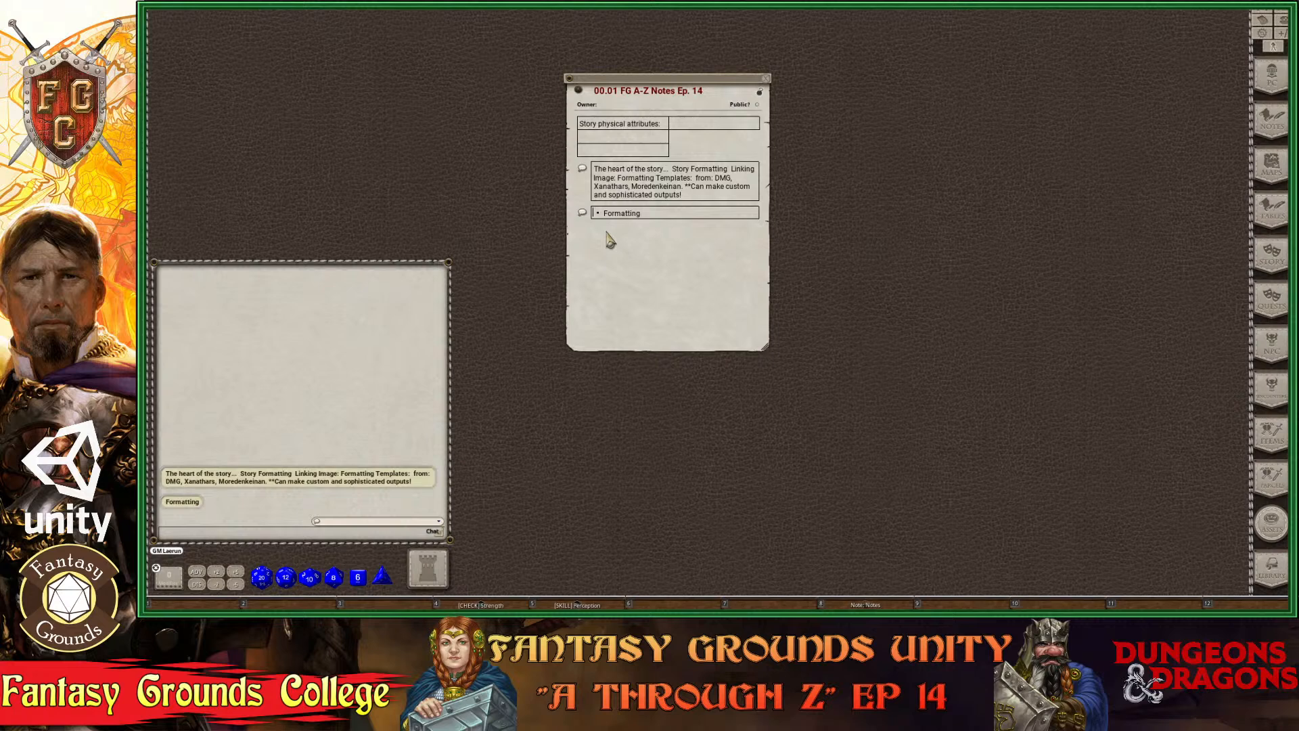
{"action": "type", "text": "DM"}
{"action": "left_click", "coordinate": [658, 215]}
{"action": "left_click", "coordinate": [582, 212]}
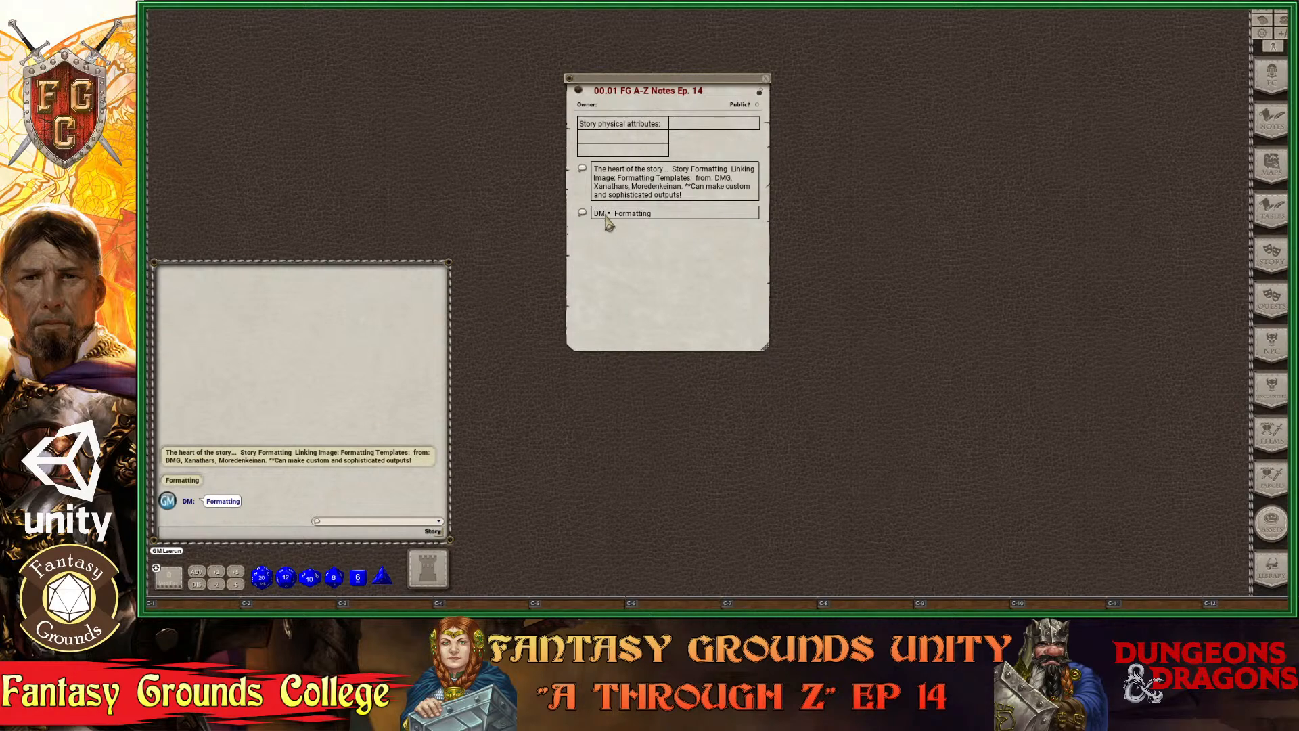
{"action": "key", "text": "ctrl"}
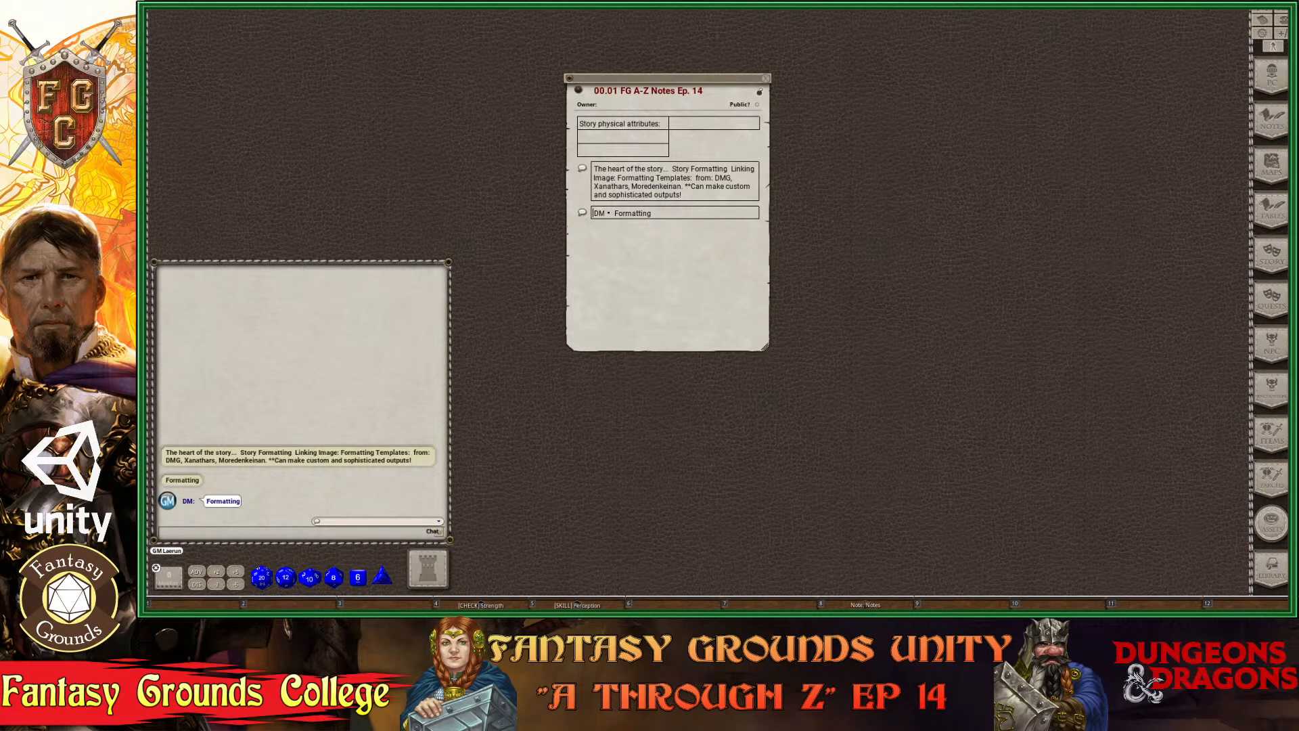
Widen the second column of the "Story physical attributes" table and restore its original width.
{"action": "left_click", "coordinate": [681, 124]}
{"action": "key", "text": "ctrl+Right"}
{"action": "key", "text": "ctrl+Right"}
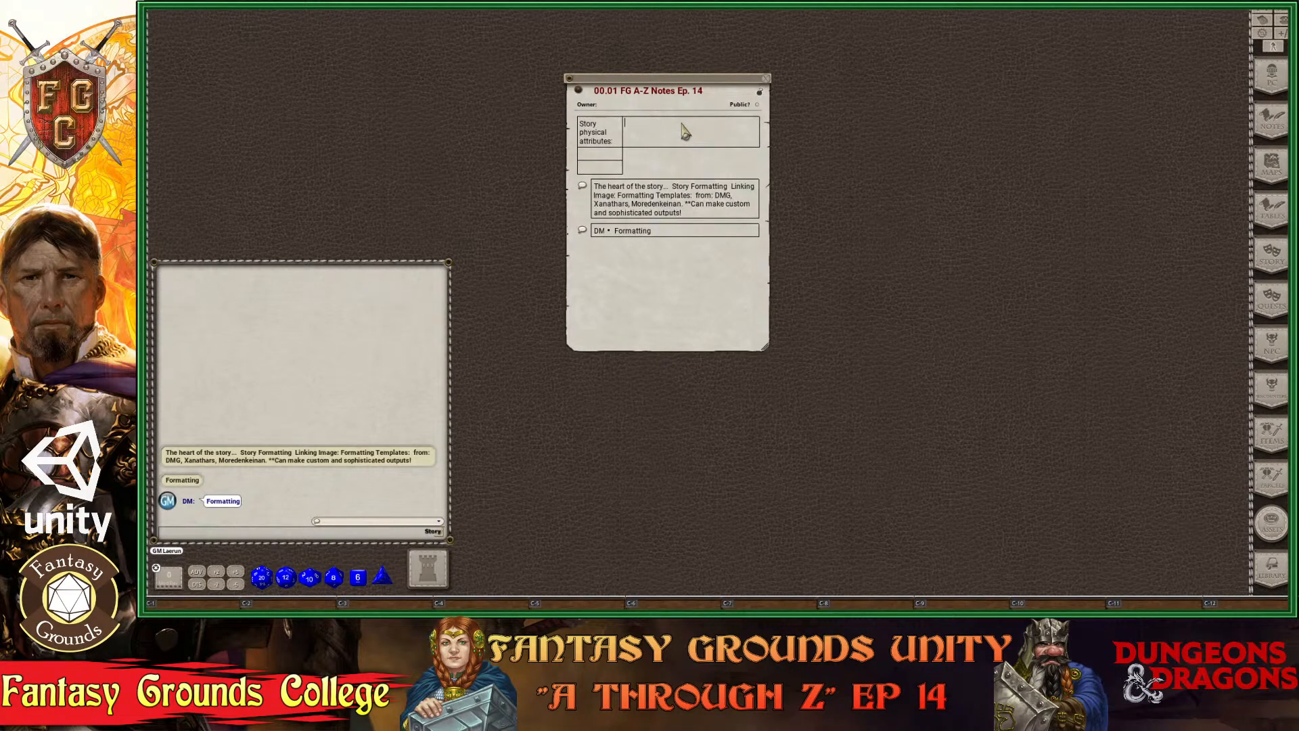
{"action": "key", "text": "ctrl+Right"}
{"action": "key", "text": "ctrl+Right"}
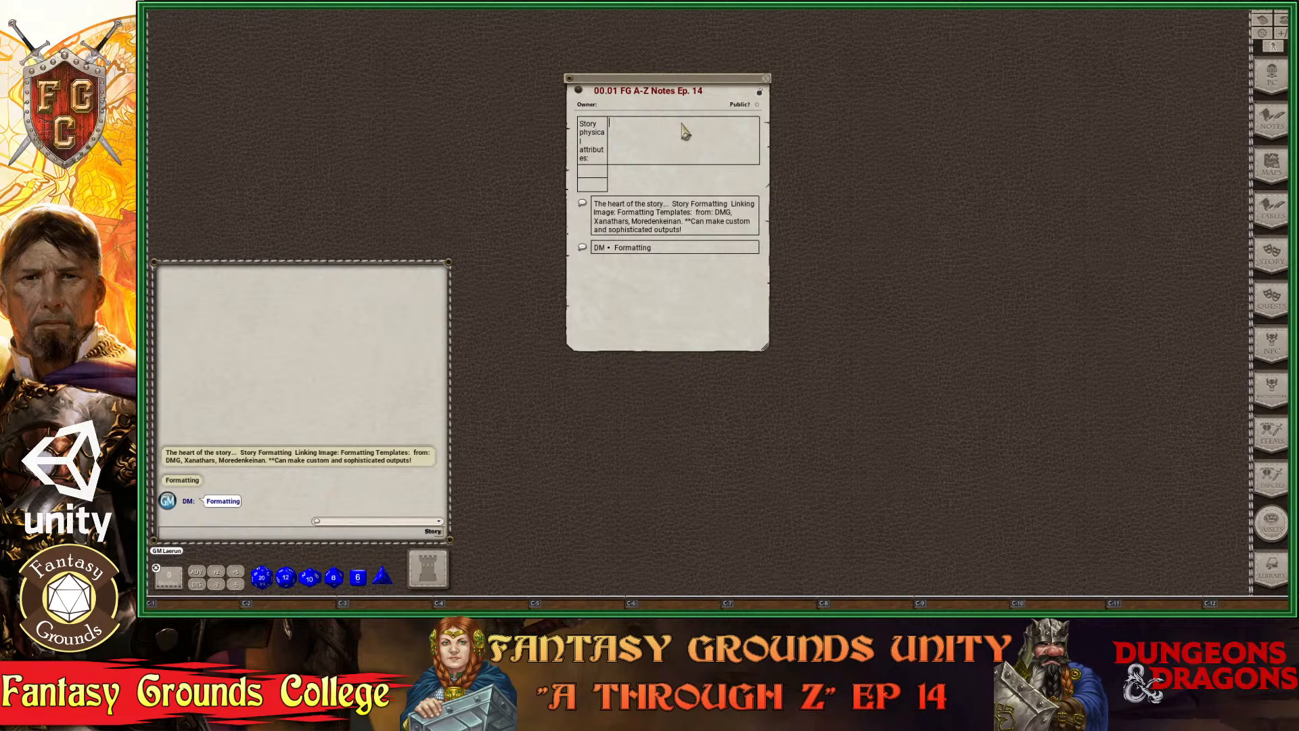
{"action": "key", "text": "ctrl+Left"}
{"action": "key", "text": "ctrl+Left"}
{"action": "key", "text": "ctrl+Left"}
{"action": "key", "text": "ctrl+Left"}
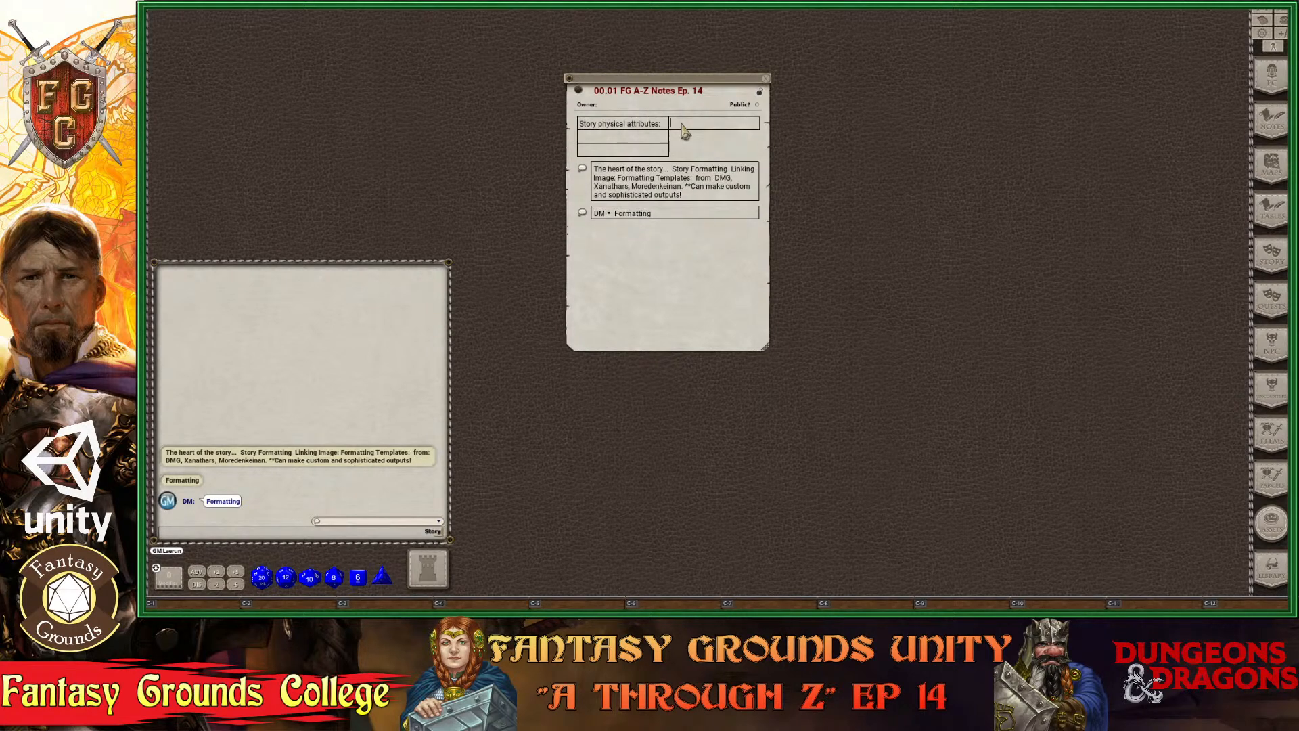
Add a second cell to each of the table's two empty rows and widen the 00.01 note window.
{"action": "left_click", "coordinate": [634, 142]}
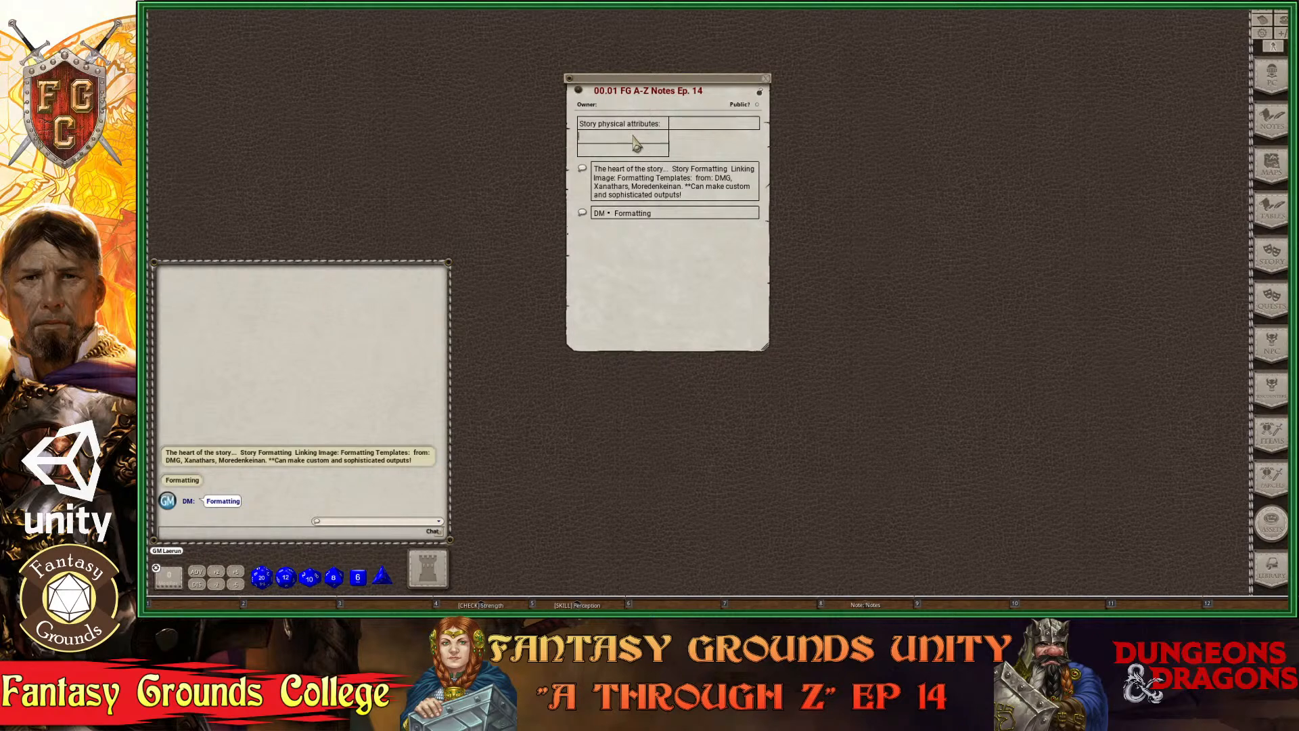
{"action": "key", "text": "ctrl"}
{"action": "key", "text": "ctrl"}
{"action": "key", "text": "Tab"}
{"action": "left_click", "coordinate": [688, 127]}
{"action": "key", "text": "ctrl"}
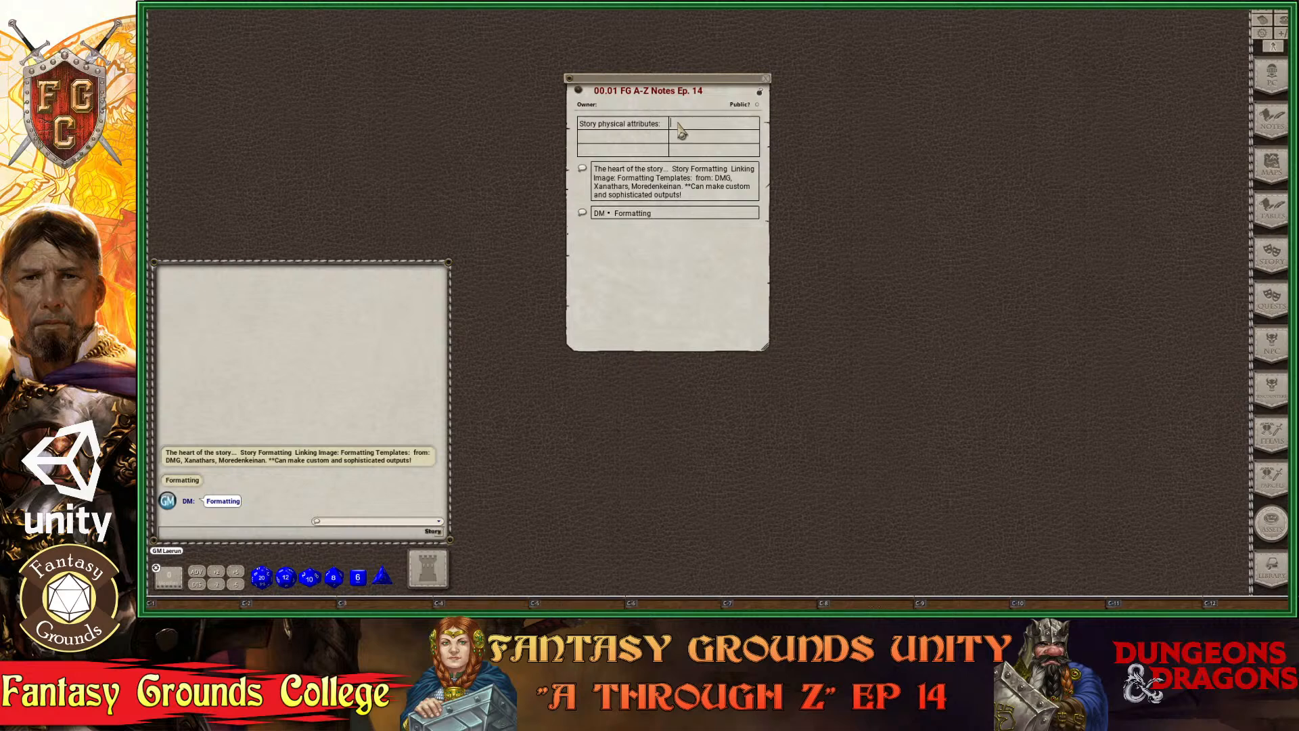
{"action": "left_click_drag", "start_coordinate": [766, 349], "coordinate": [932, 359]}
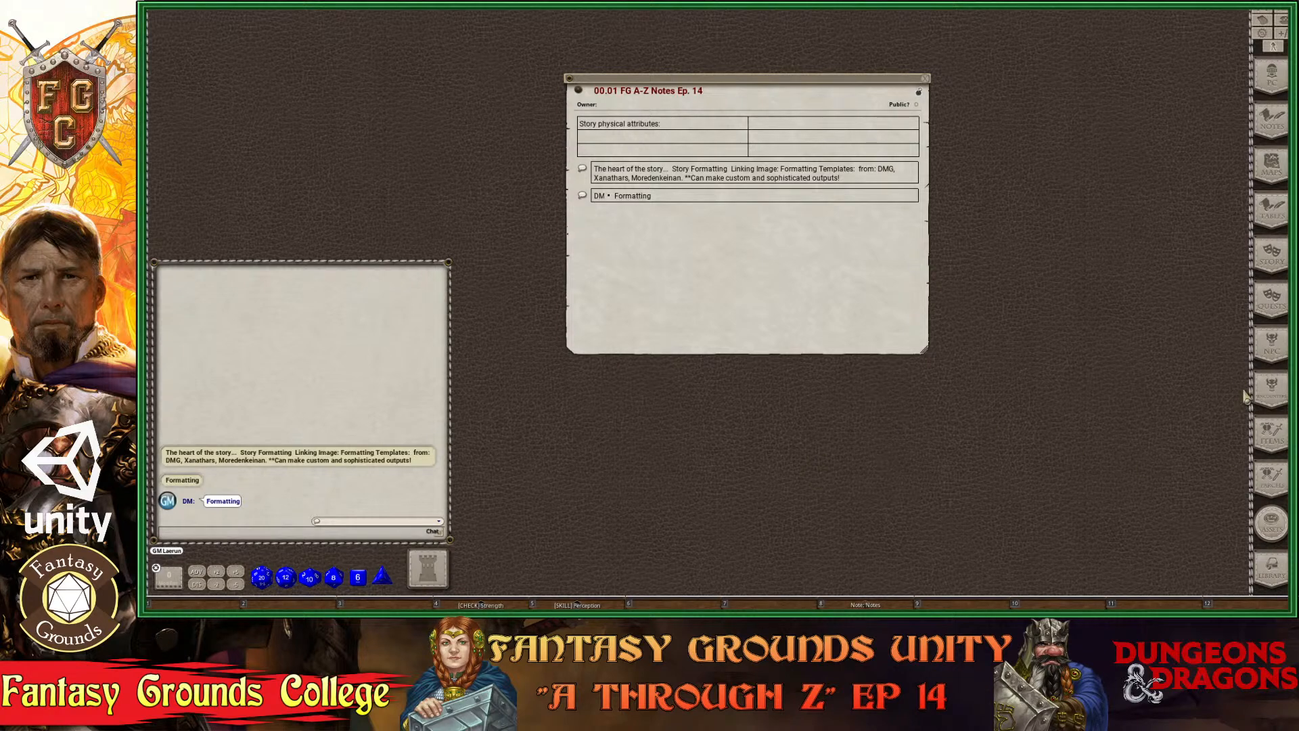
Open the list of notes beside the 00.01 note and check the module library briefly.
{"action": "left_click", "coordinate": [1271, 119]}
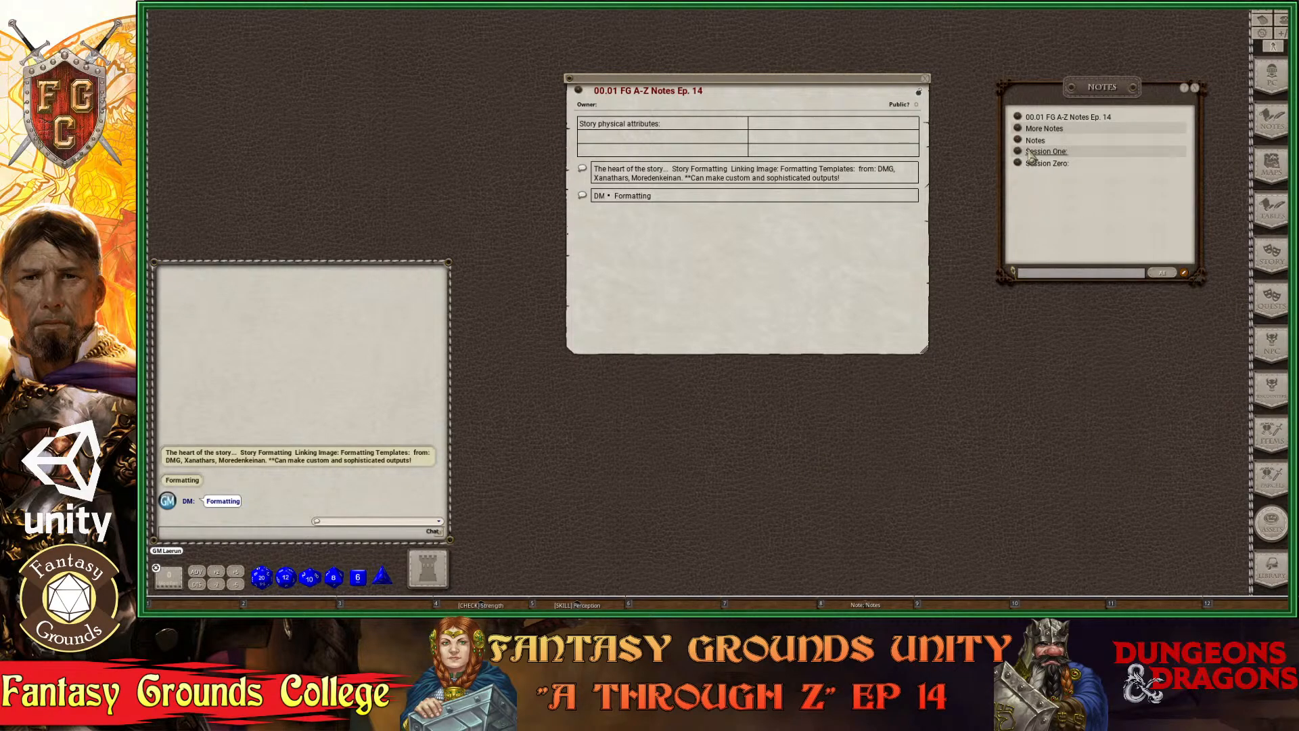
{"action": "key", "text": "ctrl"}
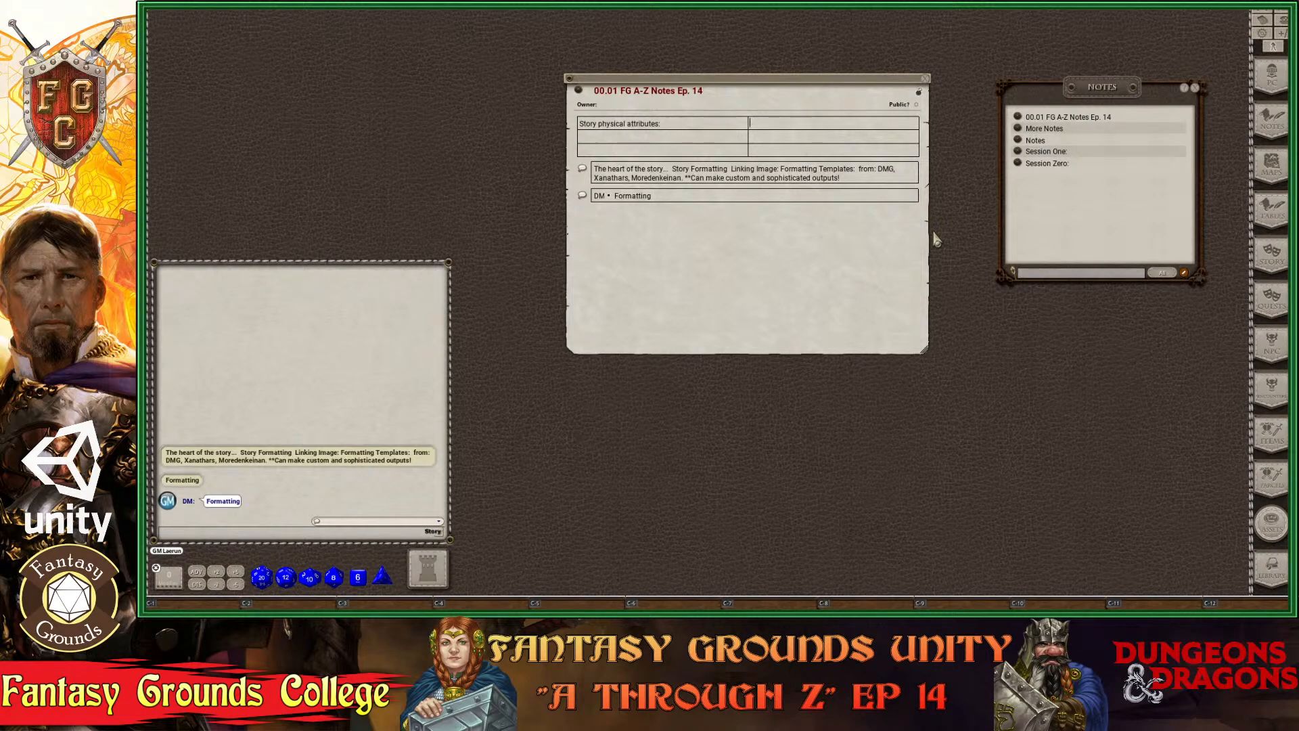
{"action": "key", "text": "ctrl"}
{"action": "left_click", "coordinate": [707, 125]}
{"action": "left_click", "coordinate": [1273, 570]}
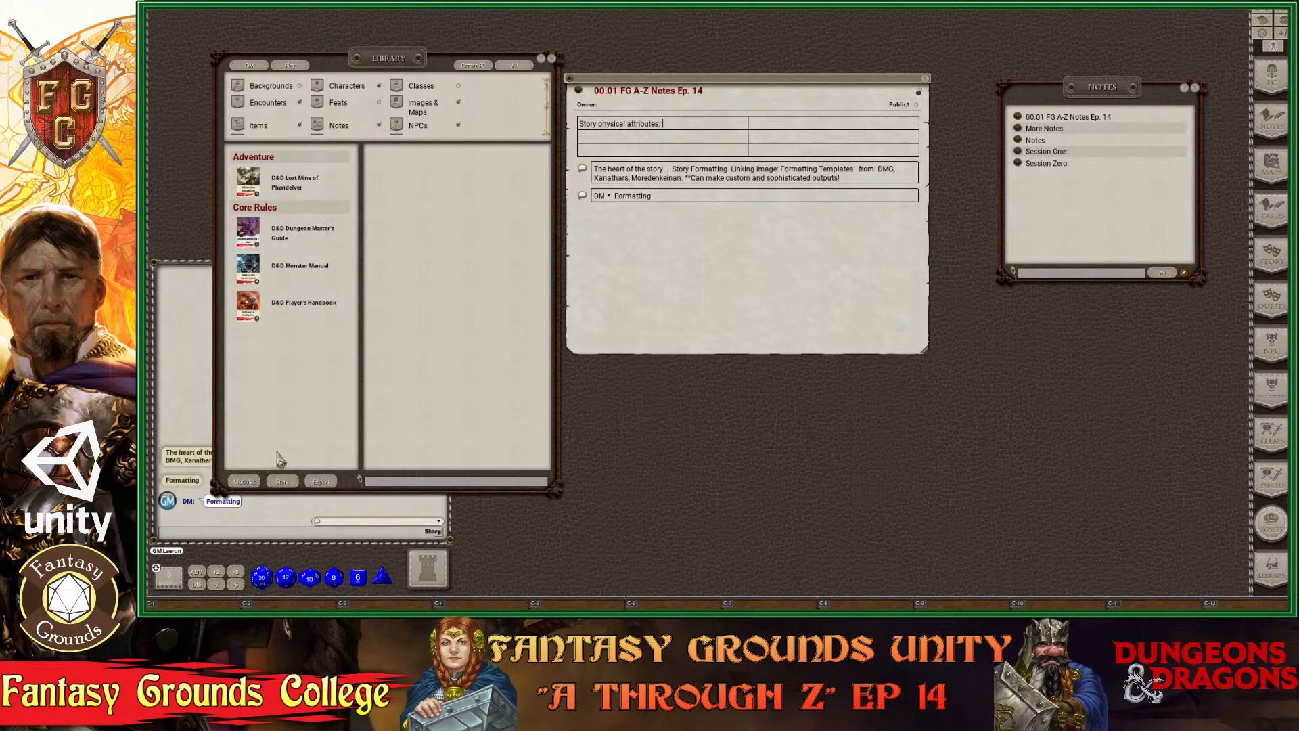
{"action": "left_click", "coordinate": [554, 60]}
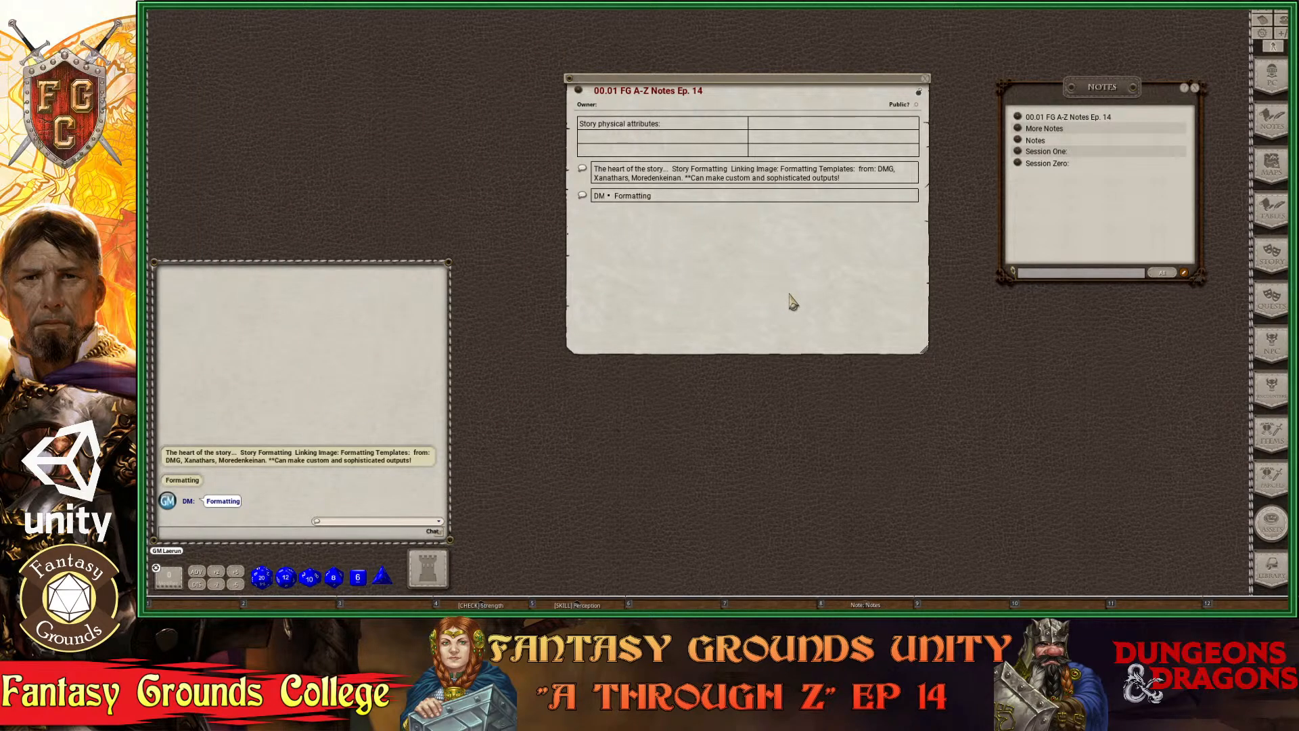
Close the 00.01 FG A-Z Notes Ep. 14 note and the list of notes.
{"action": "key", "text": "ctrl"}
{"action": "key", "text": "ctrl"}
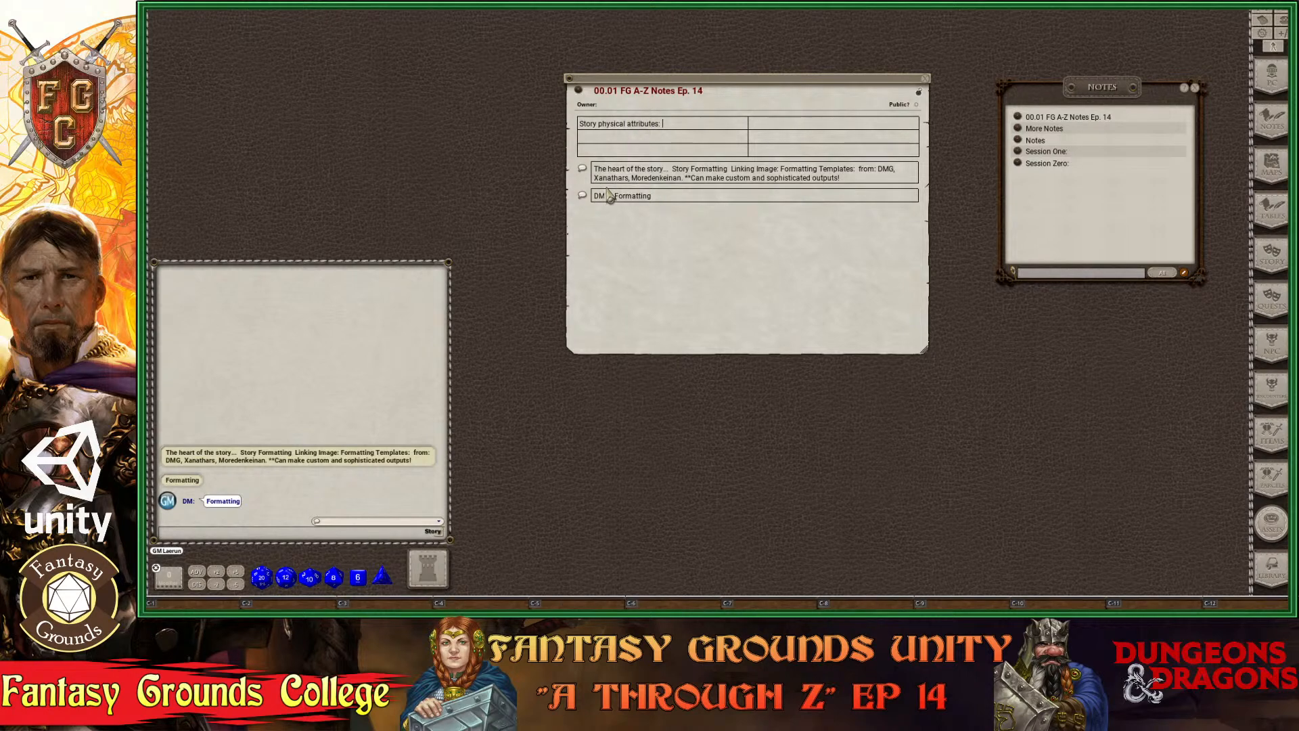
{"action": "key", "text": "ctrl"}
{"action": "key", "text": "ctrl"}
{"action": "left_click", "coordinate": [925, 82]}
{"action": "left_click_drag", "start_coordinate": [1102, 95], "coordinate": [979, 130]}
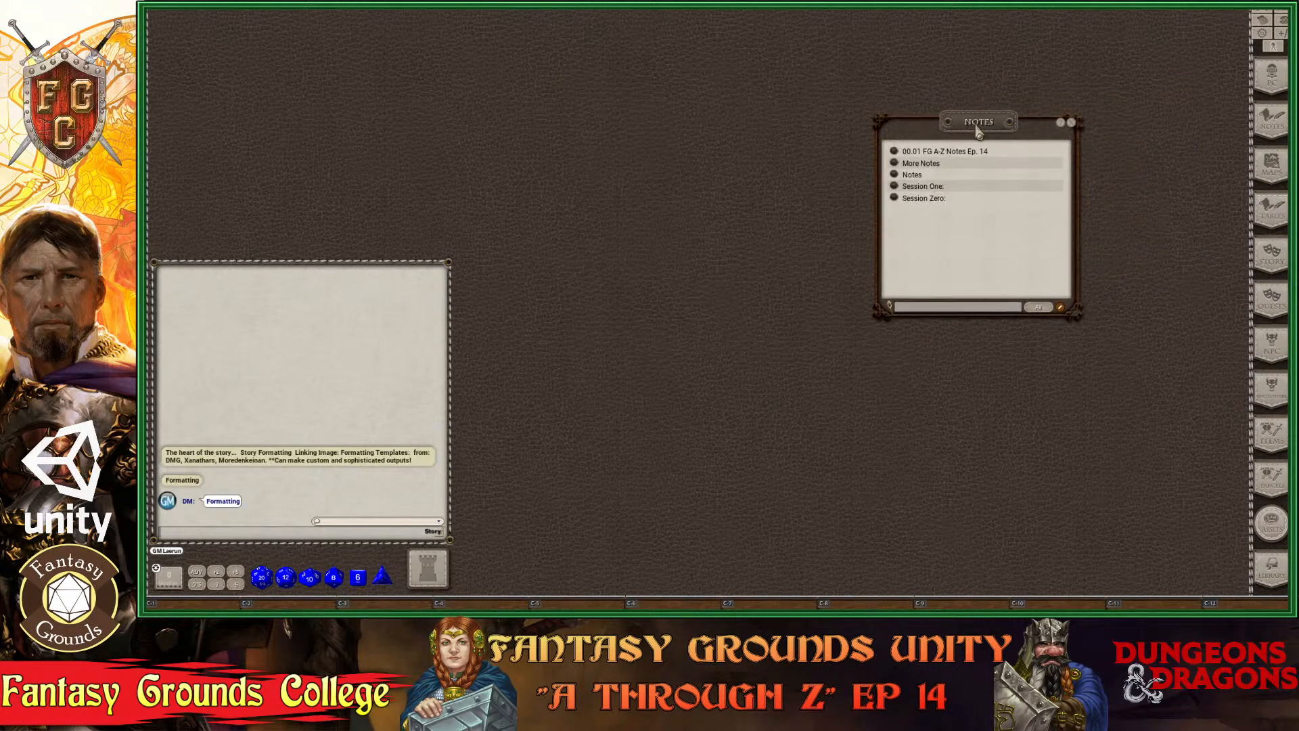
{"action": "left_click", "coordinate": [1070, 124]}
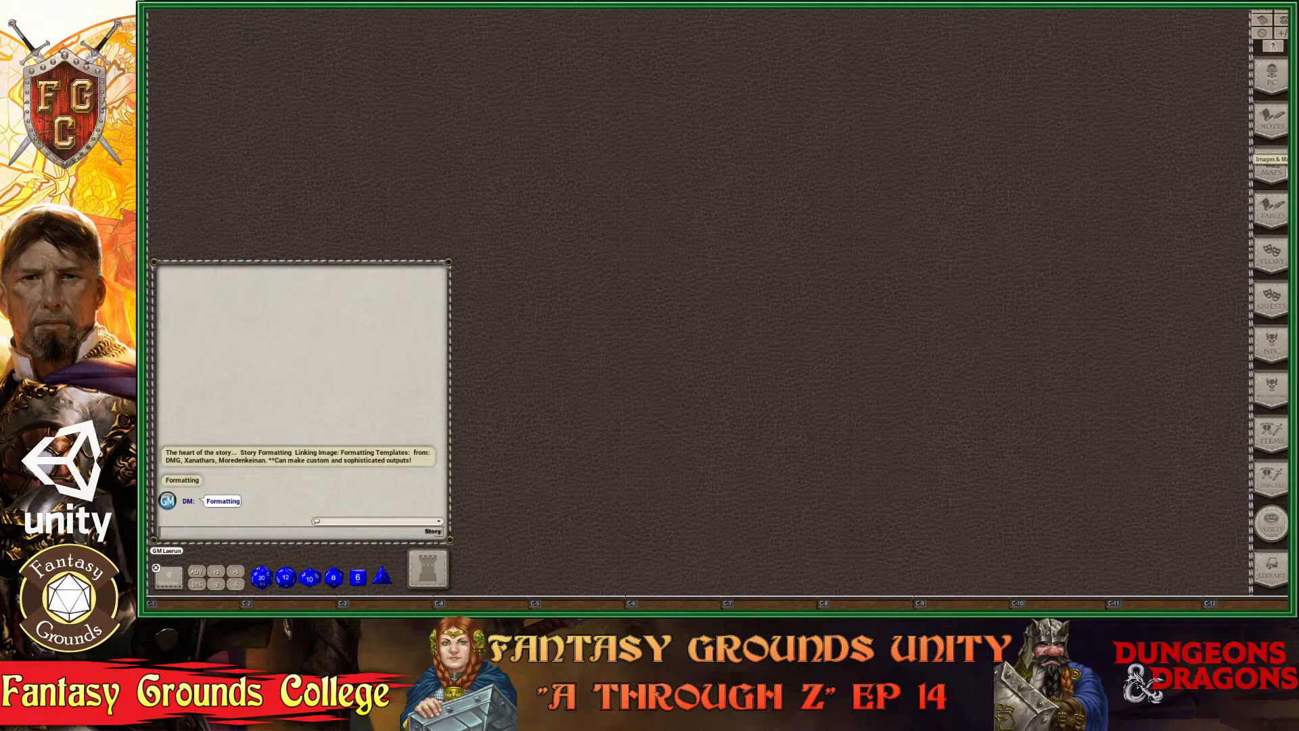
Open the Story list and compare it with the Notes list and its 00.01 FG A-Z Notes Ep. 14 entry.
{"action": "left_click", "coordinate": [1283, 256]}
{"action": "left_click_drag", "start_coordinate": [551, 51], "coordinate": [800, 50]}
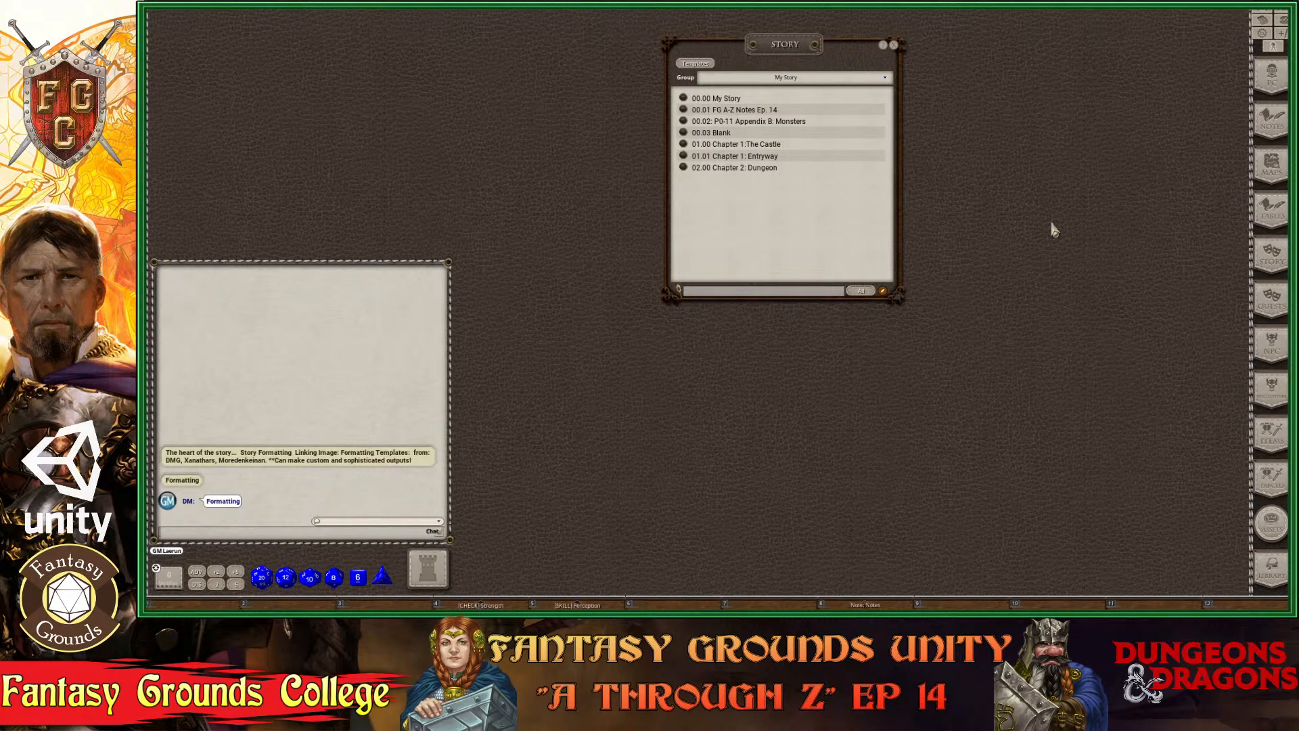
{"action": "left_click", "coordinate": [1279, 129]}
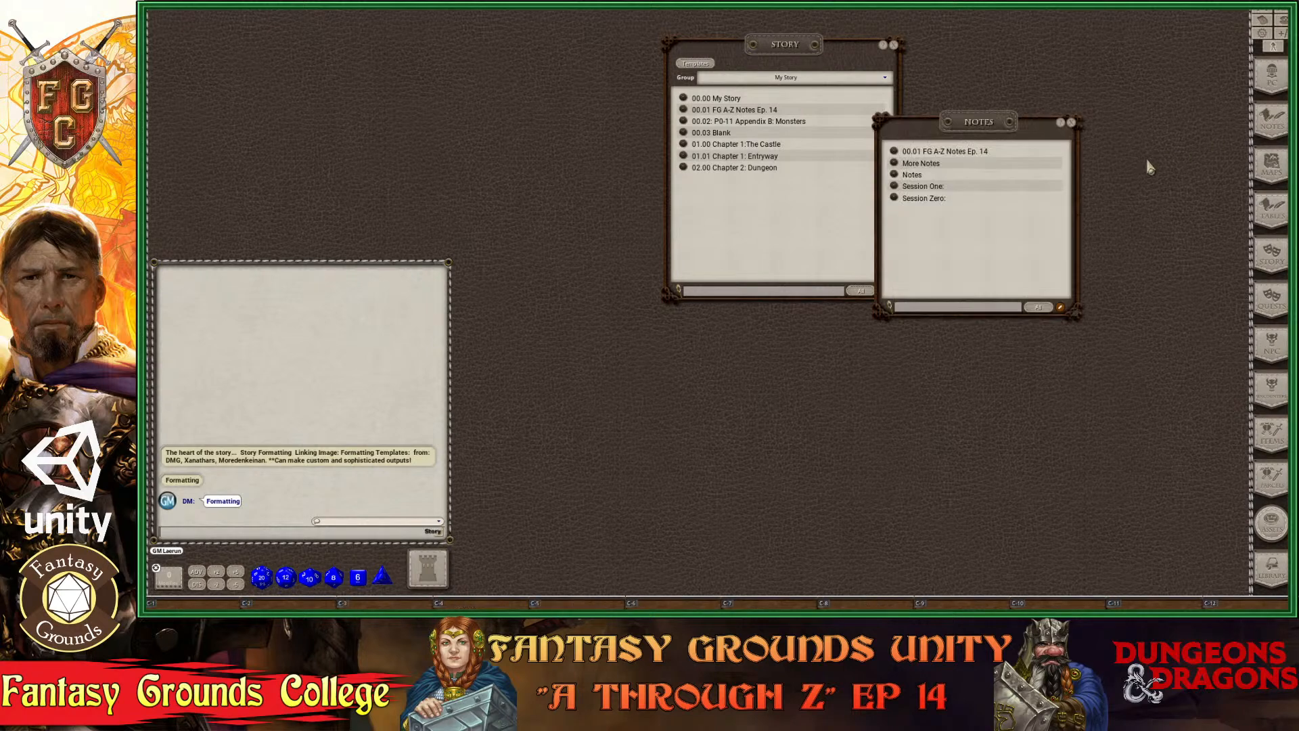
{"action": "left_click_drag", "start_coordinate": [979, 128], "coordinate": [1083, 115]}
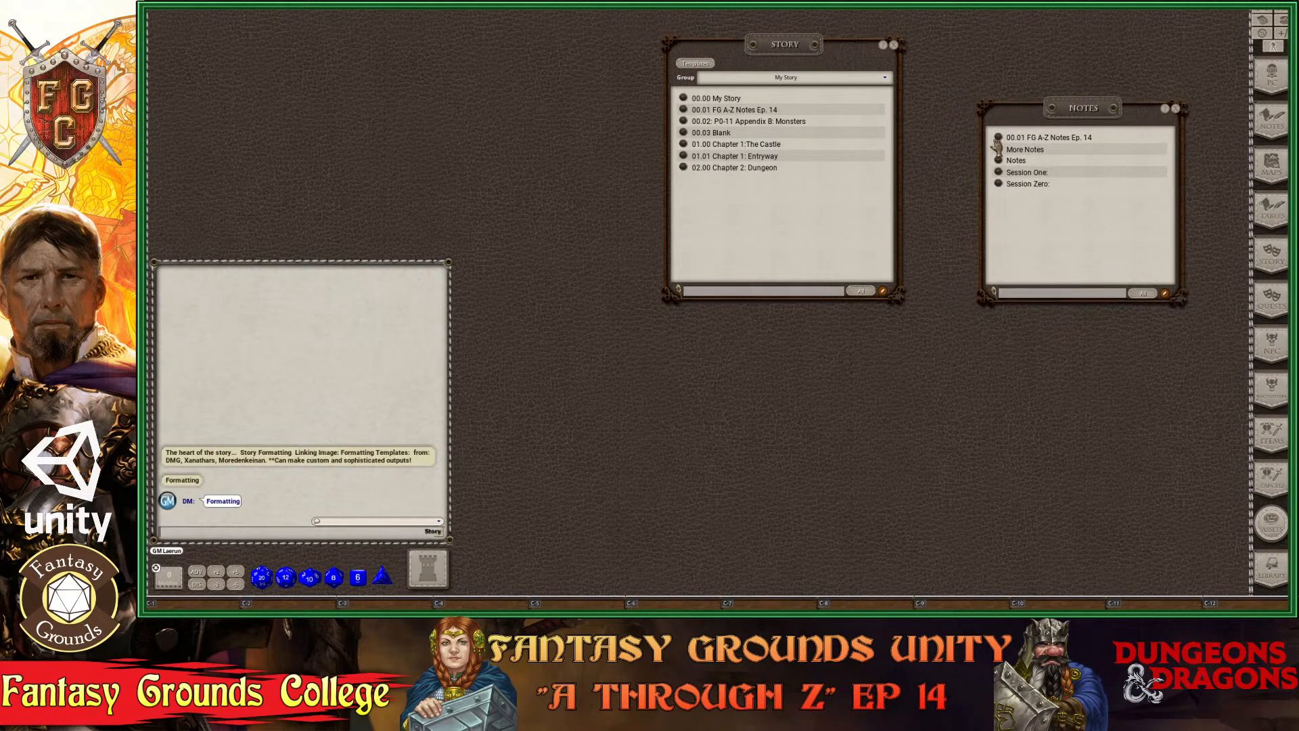
{"action": "left_click", "coordinate": [998, 137]}
{"action": "key", "text": "ctrl"}
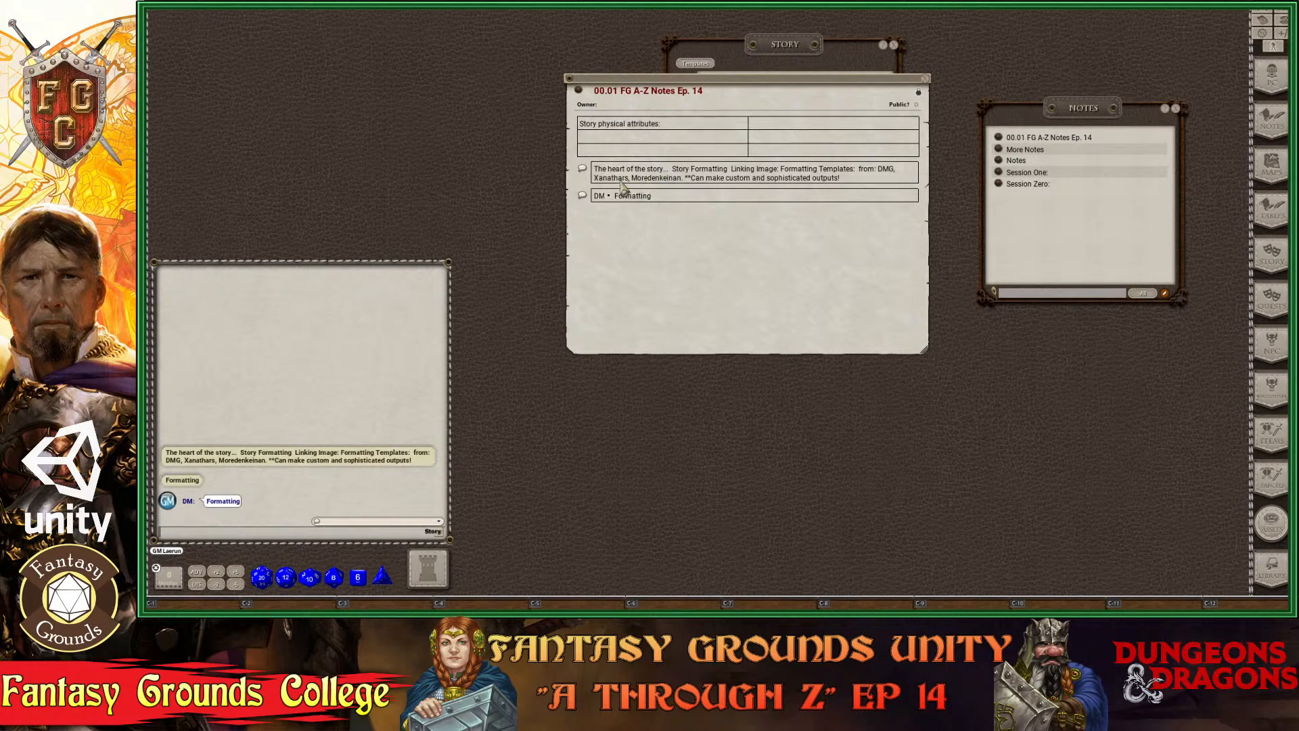
{"action": "left_click", "coordinate": [927, 83]}
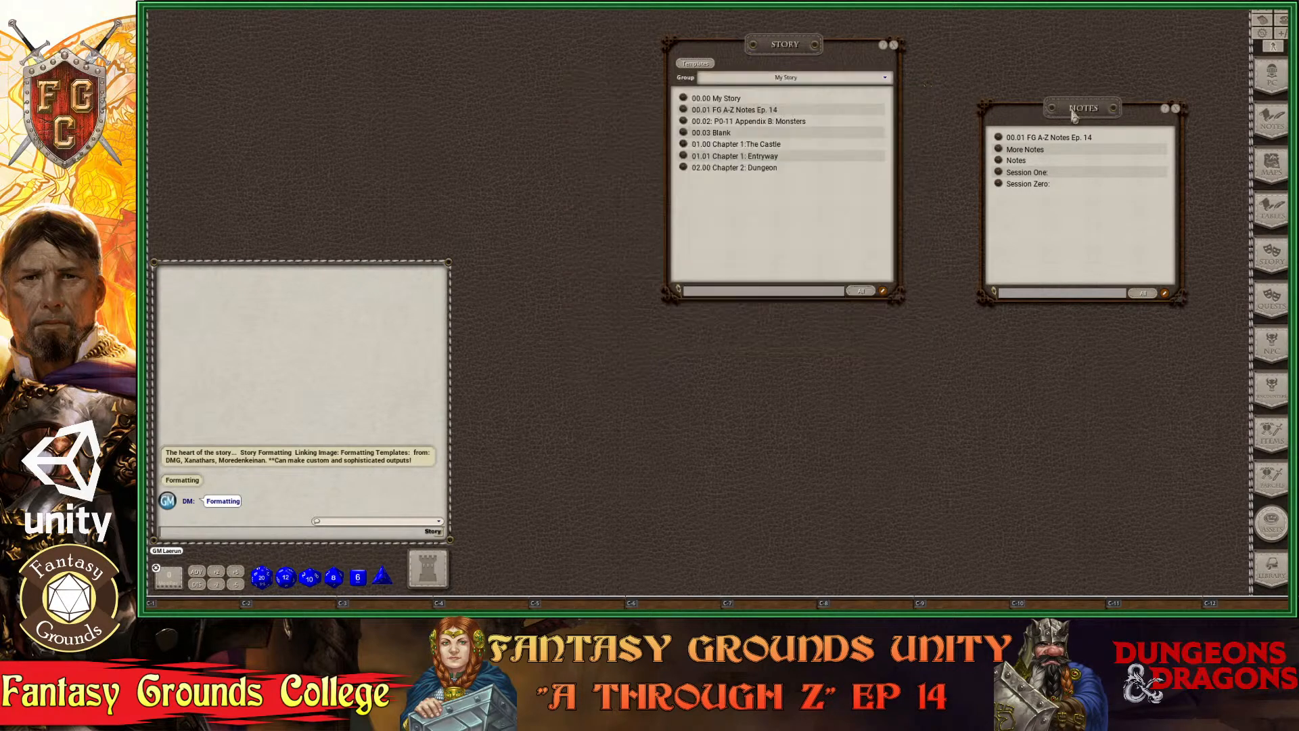
{"action": "left_click", "coordinate": [1176, 110]}
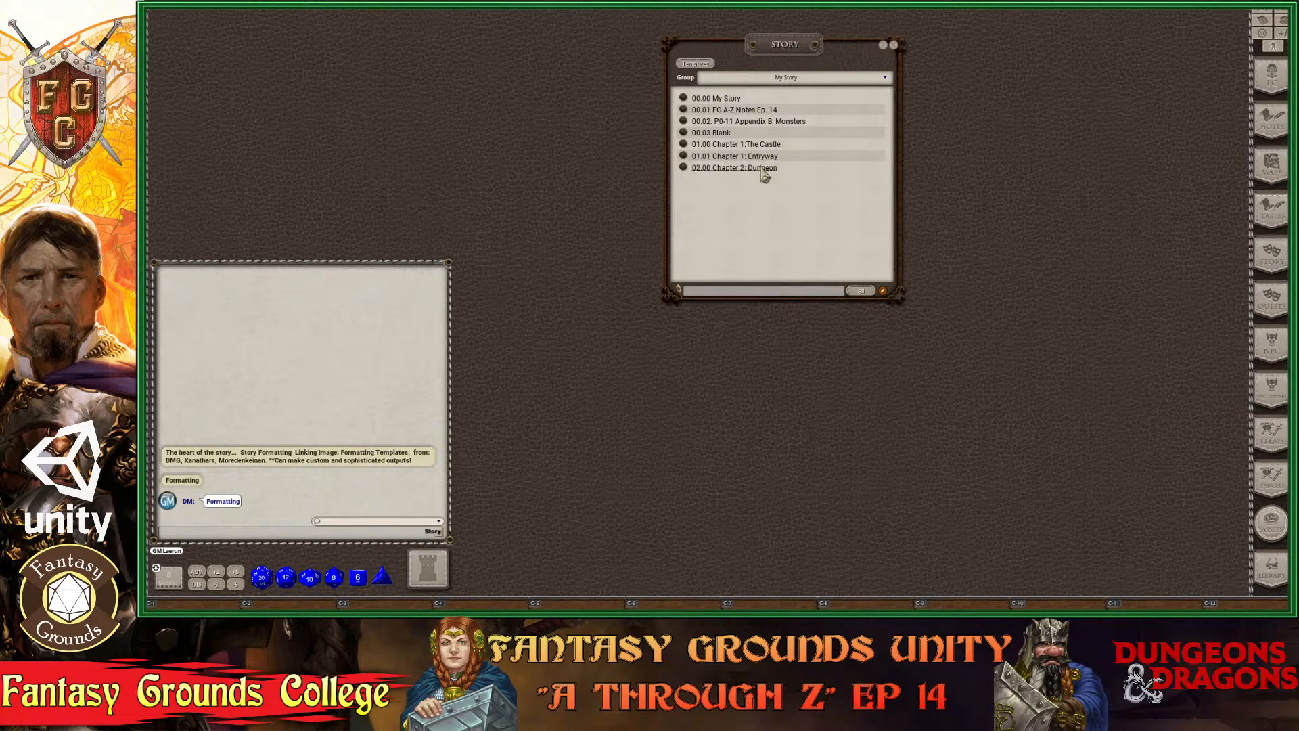
Open the story templates beside the Story list and show the DMG group.
{"action": "left_click_drag", "start_coordinate": [779, 58], "coordinate": [675, 79]}
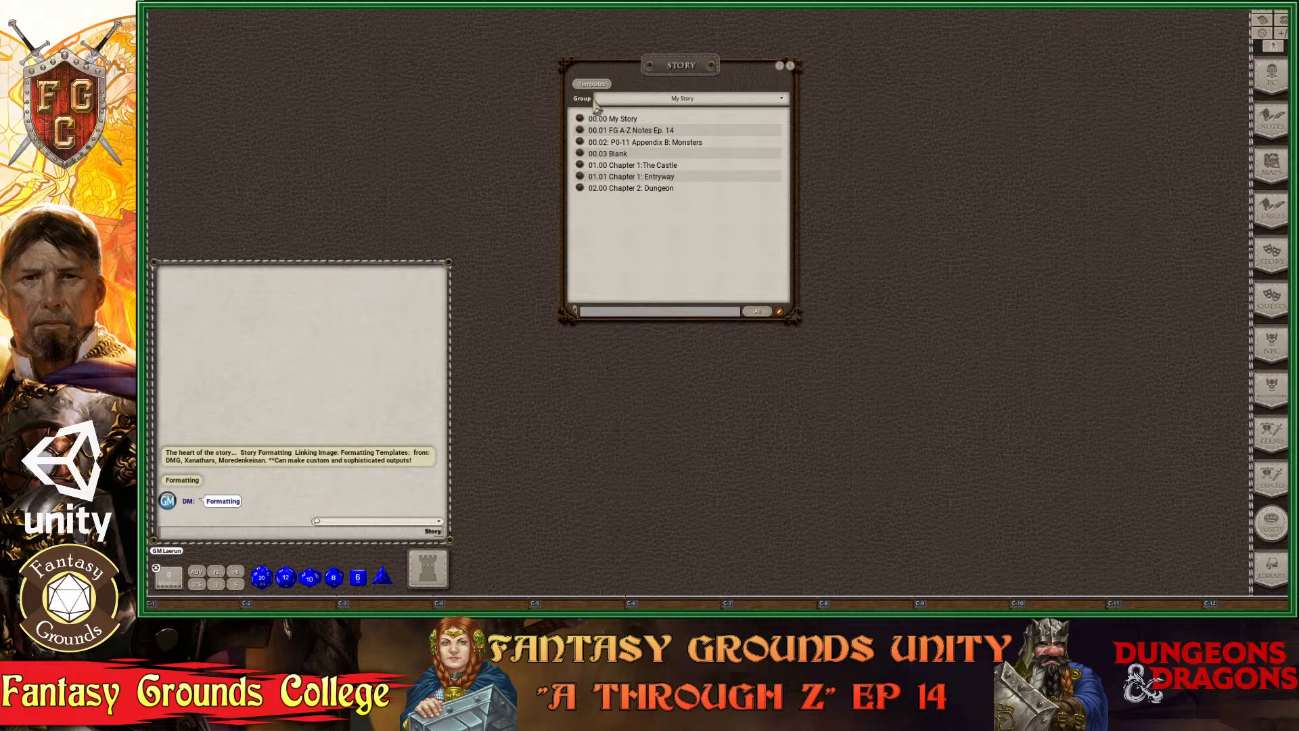
{"action": "left_click", "coordinate": [592, 84]}
{"action": "key", "text": "ctrl"}
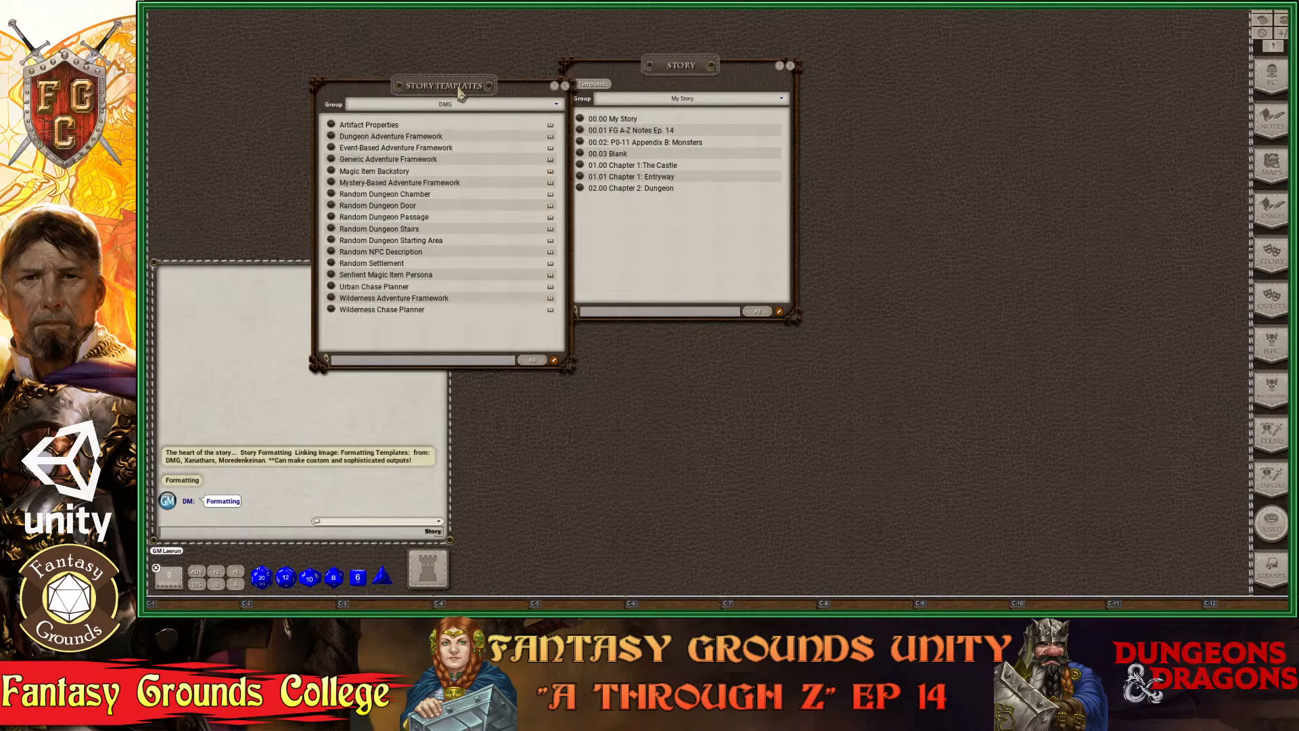
{"action": "left_click_drag", "start_coordinate": [459, 94], "coordinate": [1039, 77]}
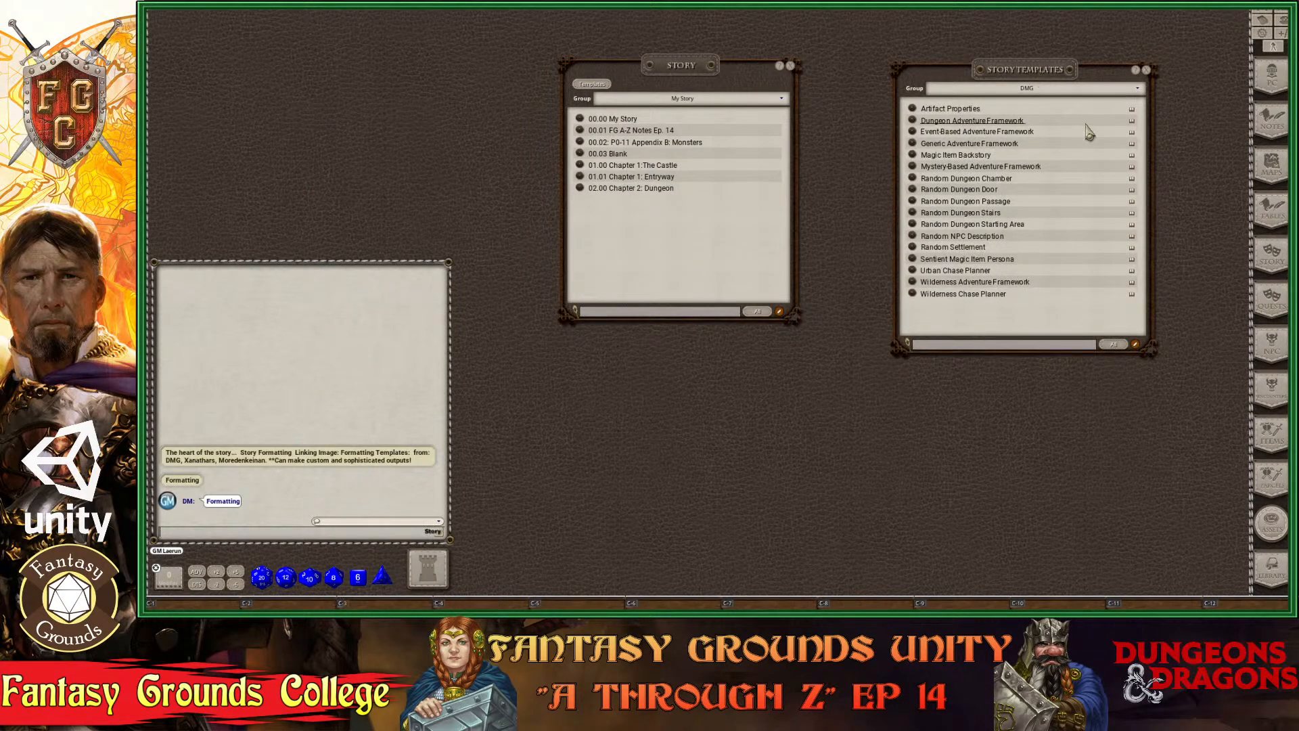
{"action": "left_click", "coordinate": [1028, 92]}
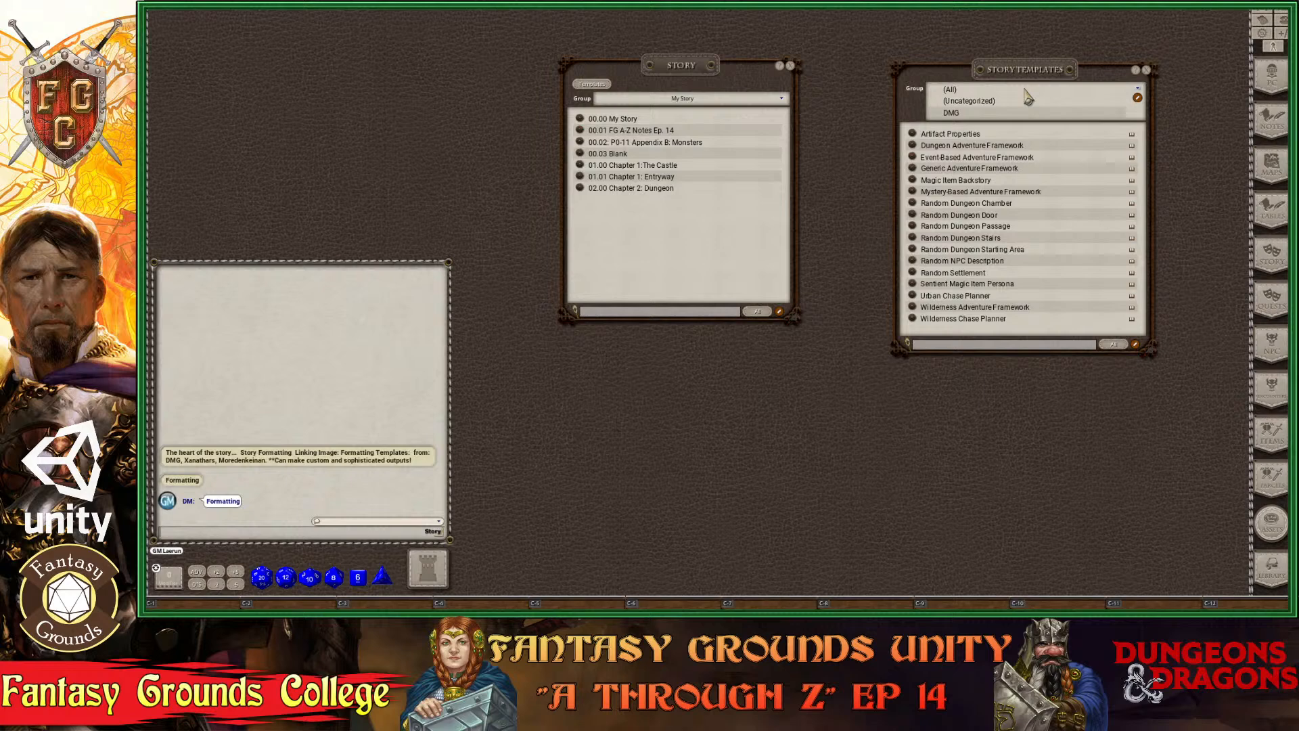
{"action": "left_click", "coordinate": [953, 114]}
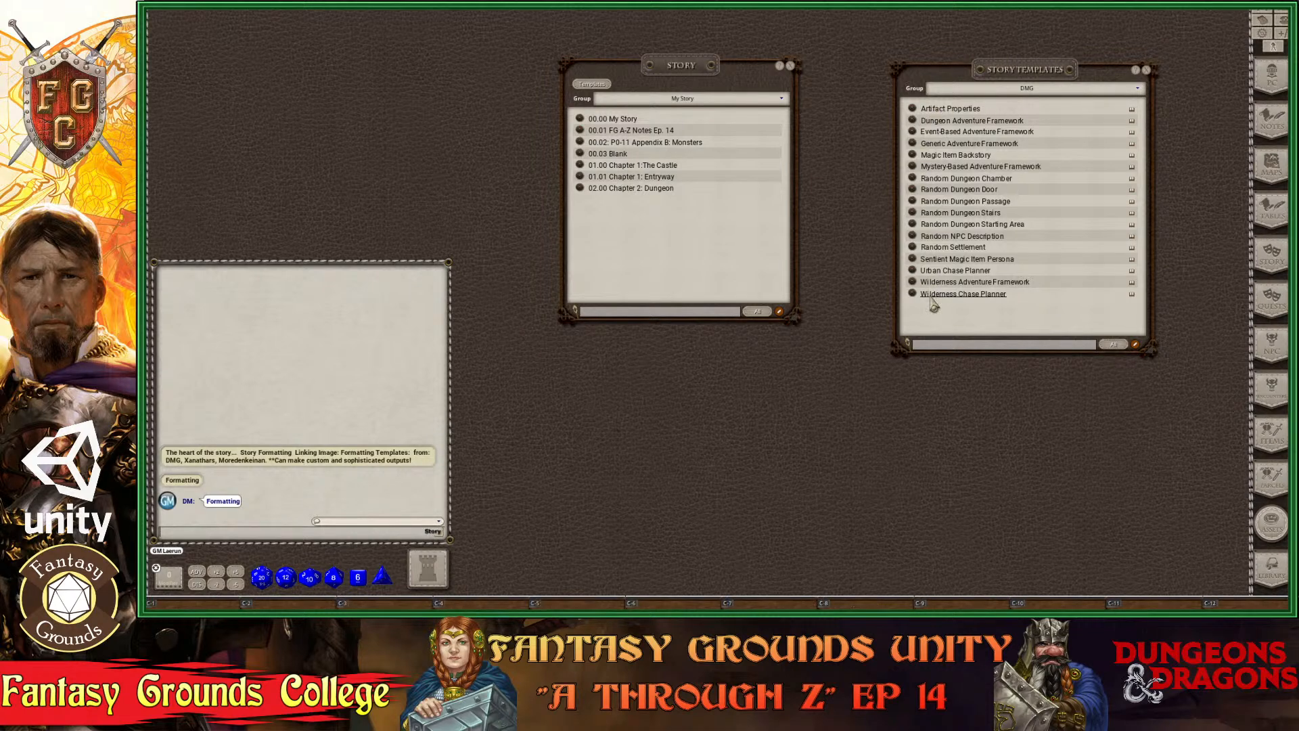
Close the Story list and open the Artifact Properties template beside the templates list.
{"action": "left_click", "coordinate": [789, 66]}
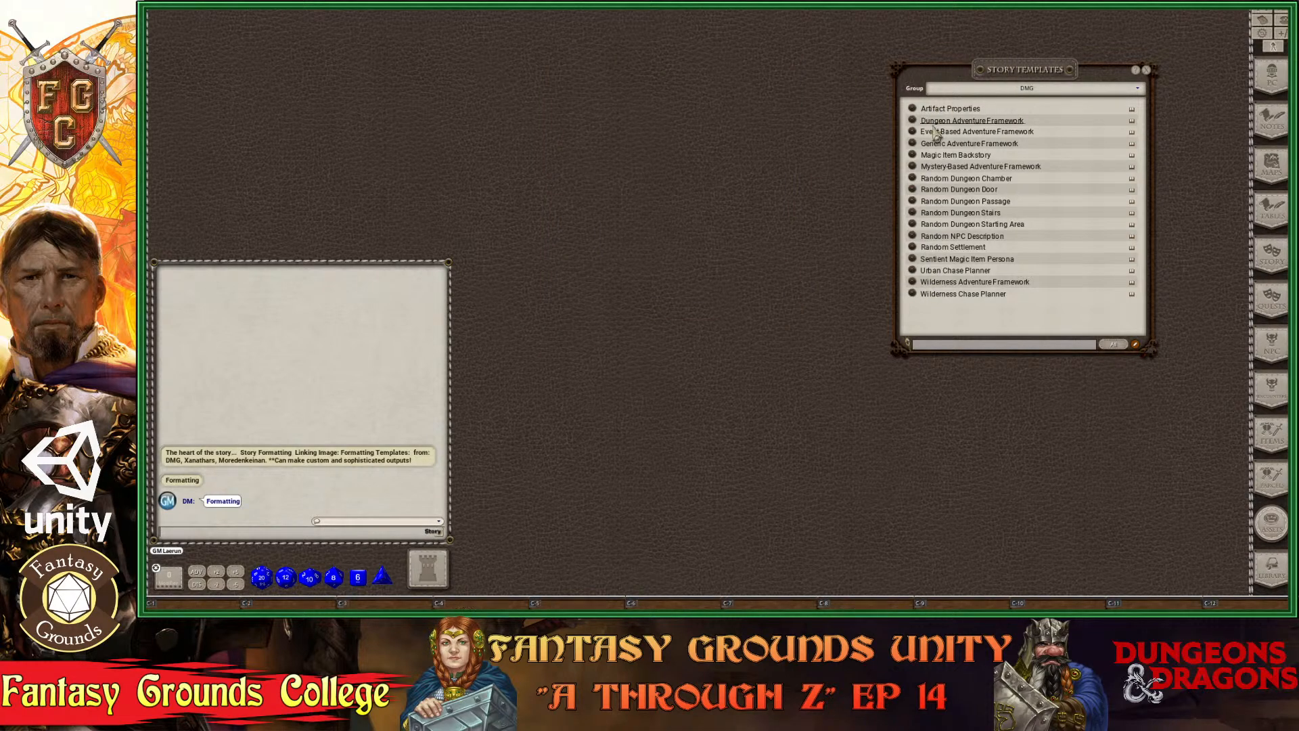
{"action": "left_click_drag", "start_coordinate": [1023, 66], "coordinate": [607, 18]}
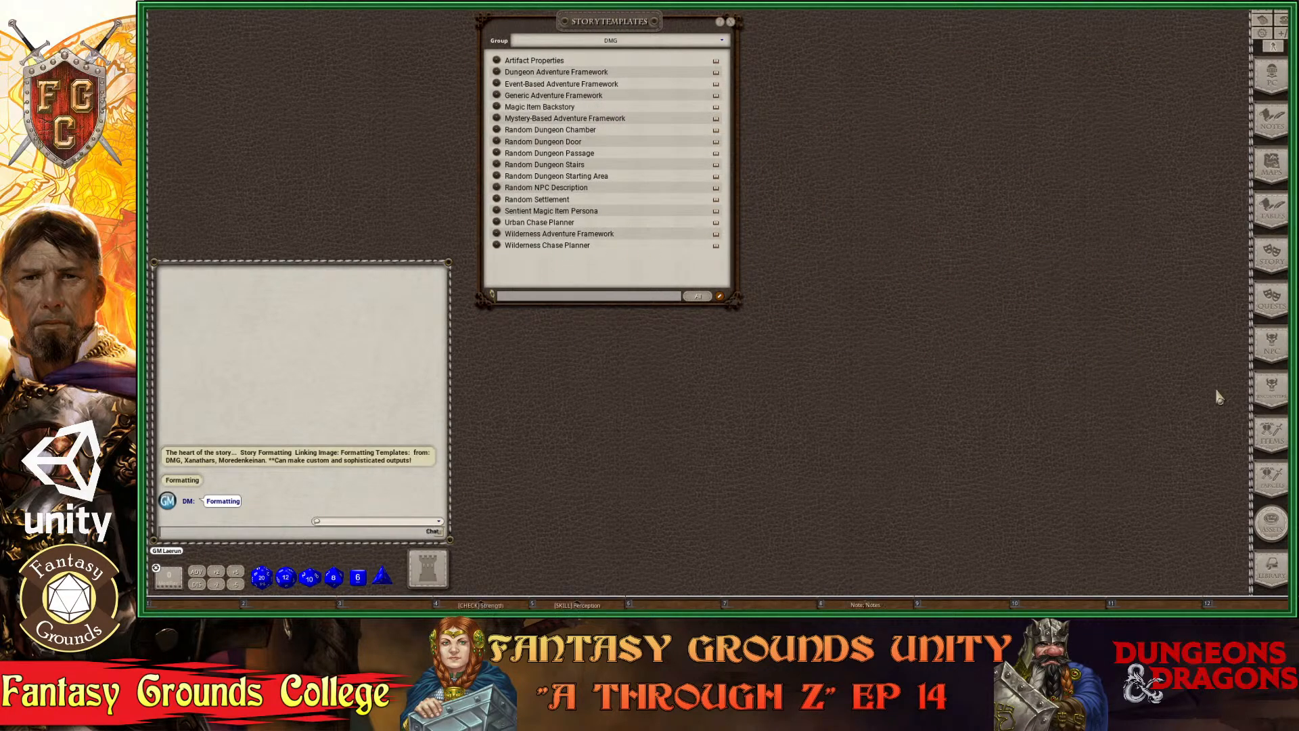
{"action": "key", "text": "ctrl"}
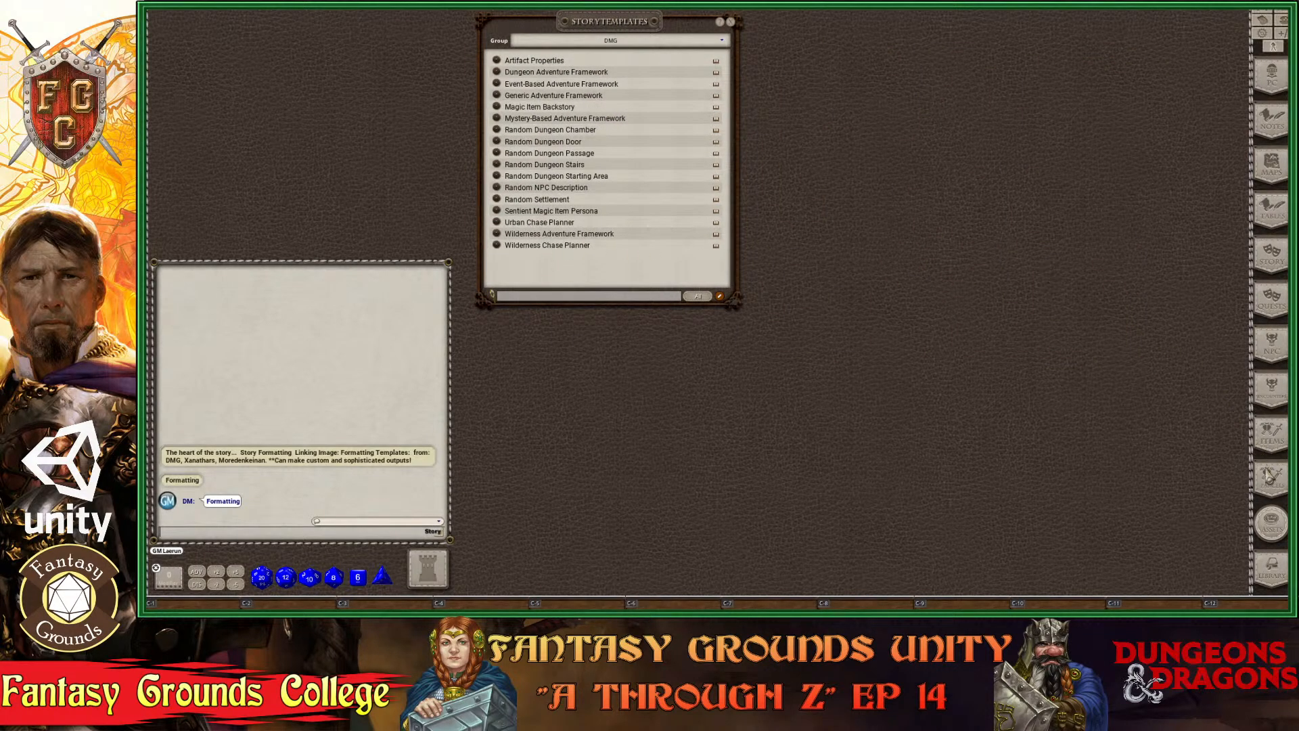
{"action": "left_click", "coordinate": [499, 63]}
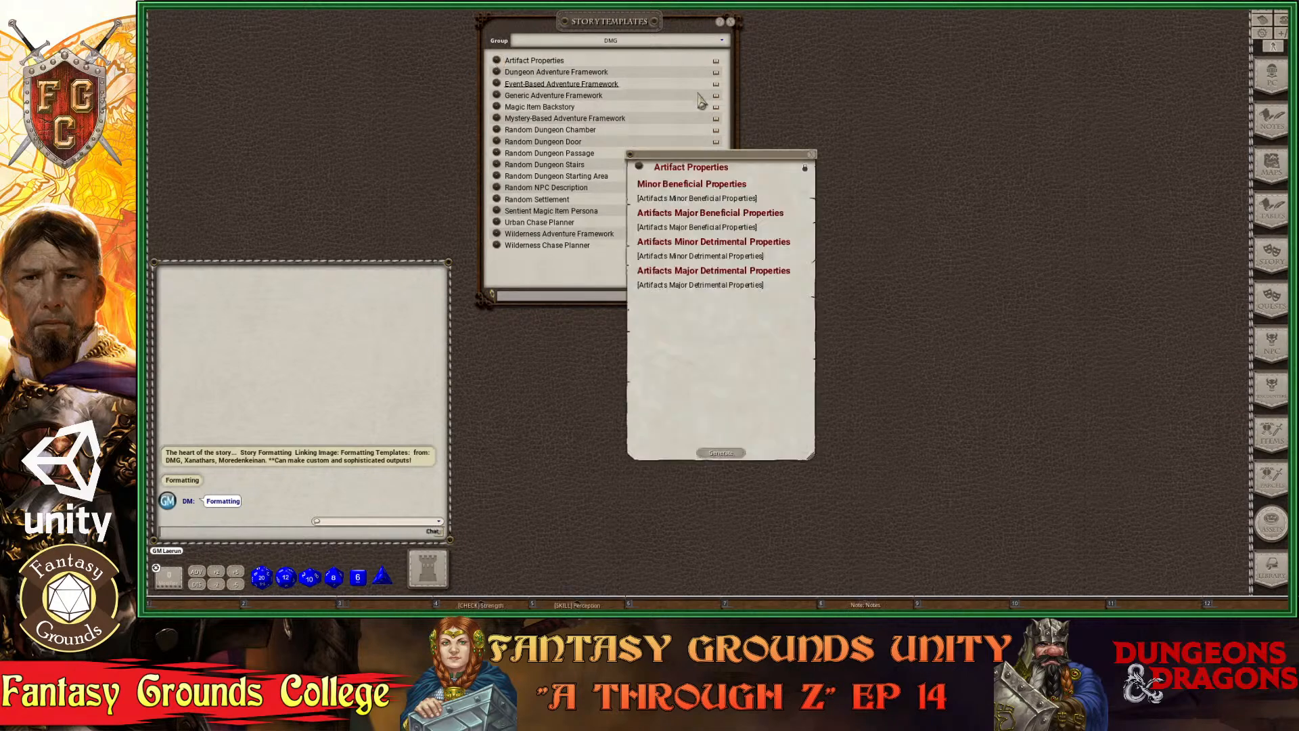
{"action": "left_click_drag", "start_coordinate": [718, 157], "coordinate": [881, 48]}
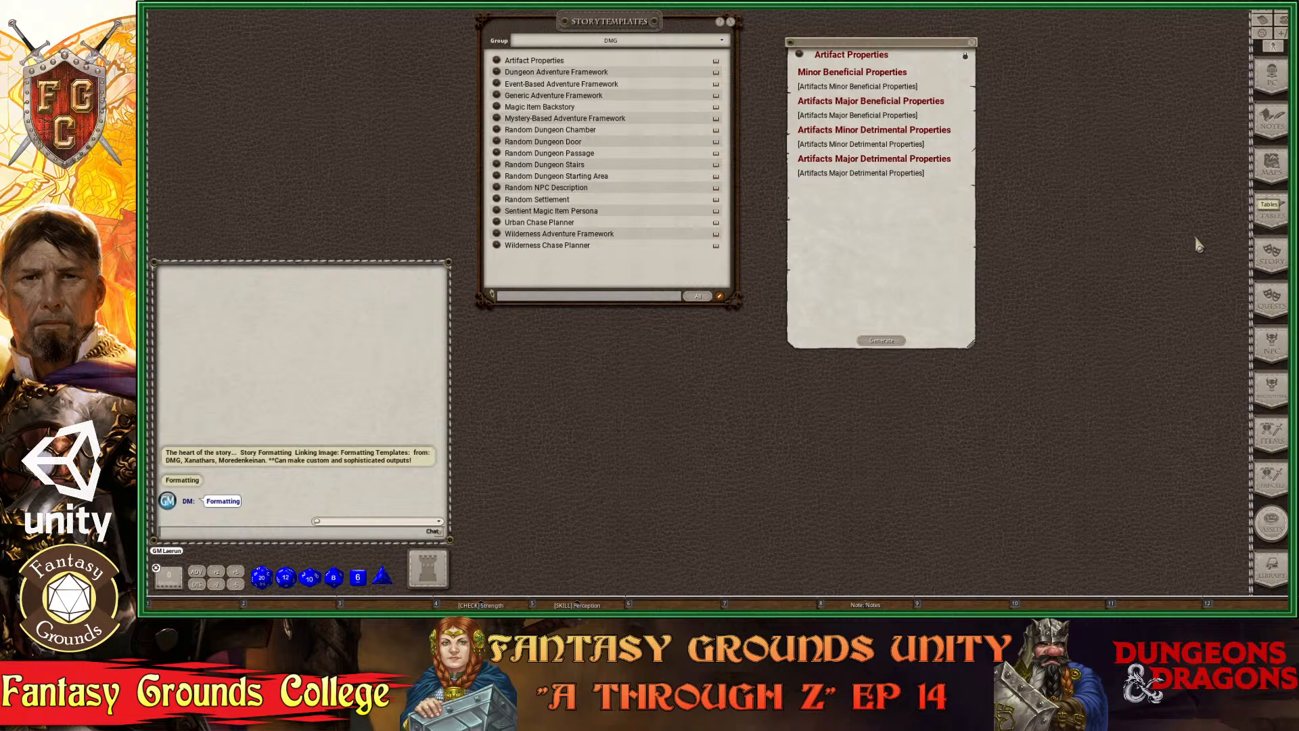
Filter the tables list to the group "DD DMG Chptr A: Random Dungeon" and browse its tables.
{"action": "left_click_drag", "start_coordinate": [872, 292], "coordinate": [1093, 77]}
{"action": "left_click", "coordinate": [1111, 96]}
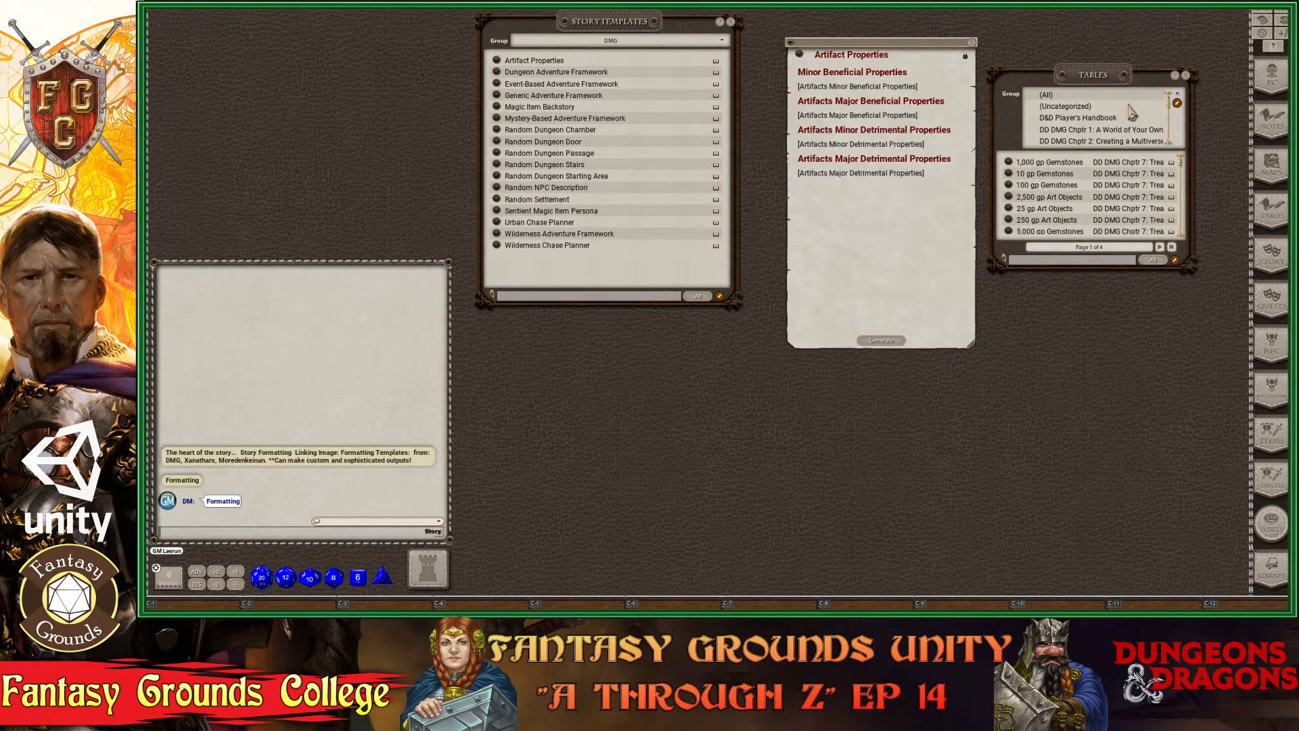
{"action": "scroll", "coordinate": [1121, 130], "scroll_direction": "down", "scroll_amount": 5}
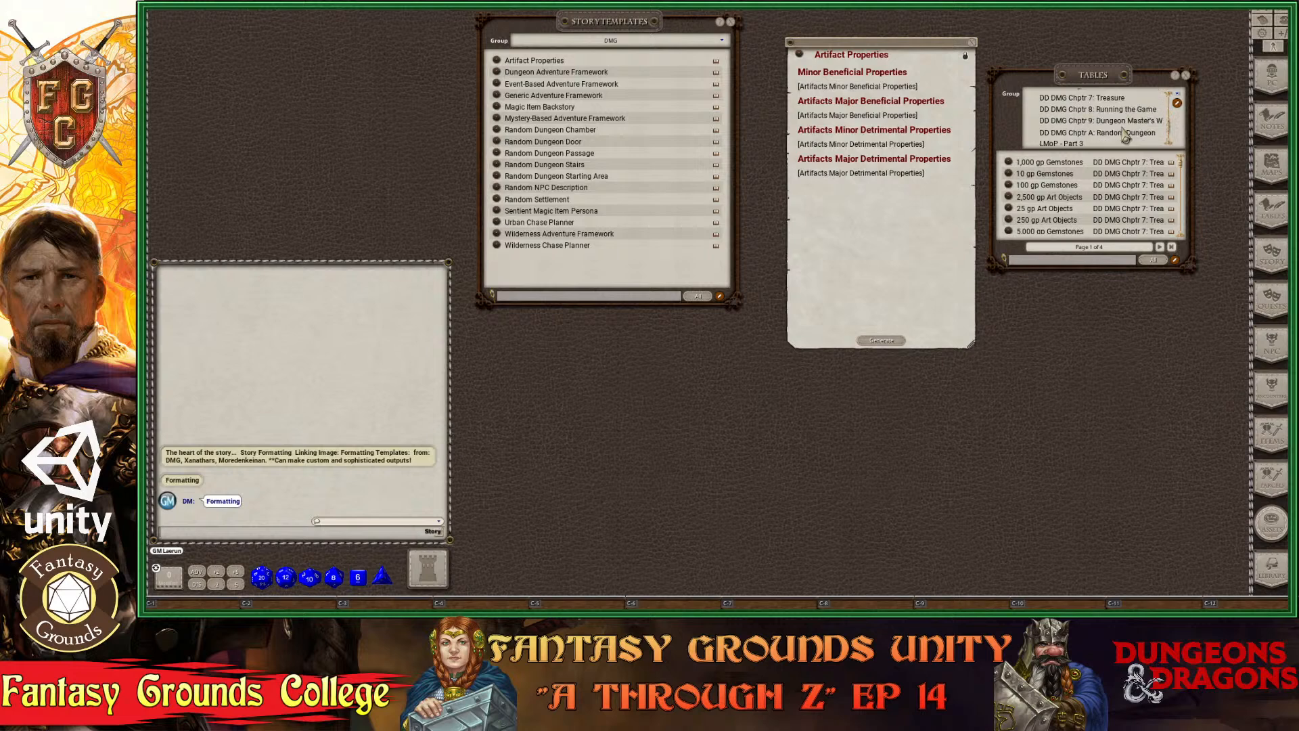
{"action": "scroll", "coordinate": [1125, 138], "scroll_direction": "down", "scroll_amount": 2}
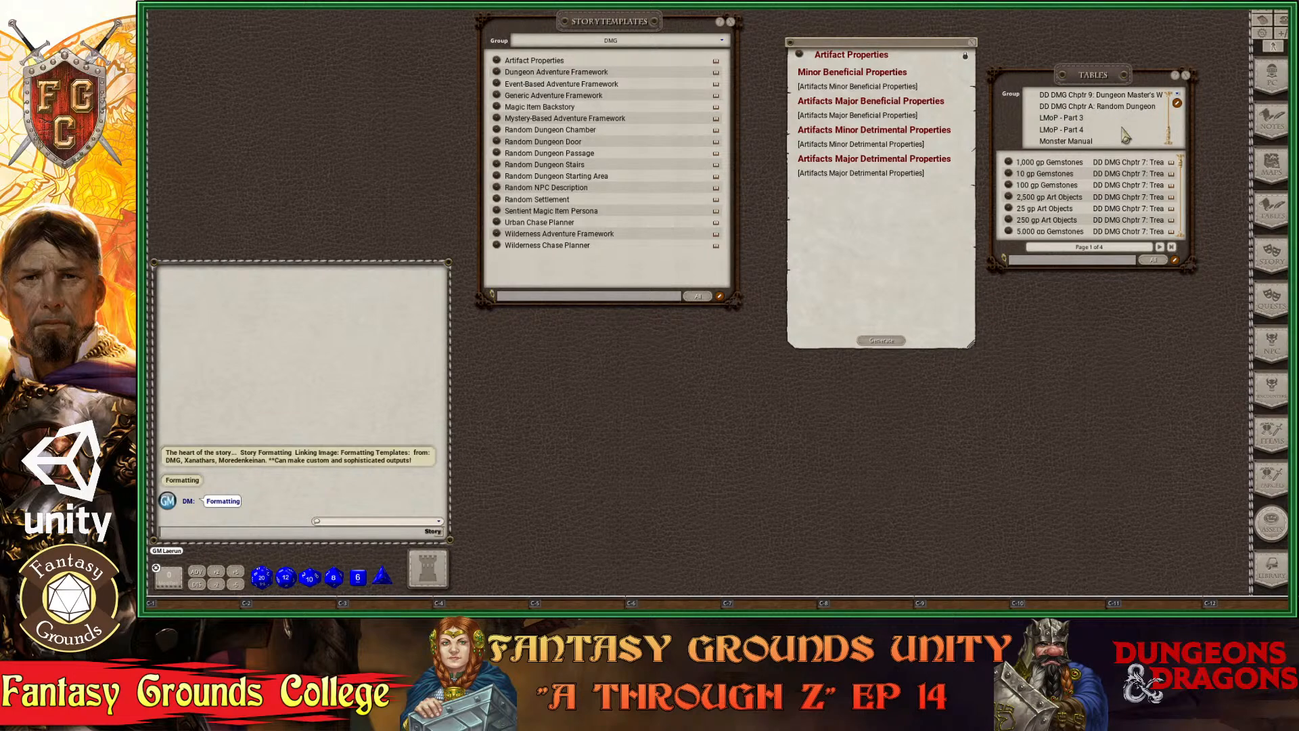
{"action": "scroll", "coordinate": [1125, 138], "scroll_direction": "up", "scroll_amount": 2}
{"action": "scroll", "coordinate": [1125, 137], "scroll_direction": "up", "scroll_amount": 1}
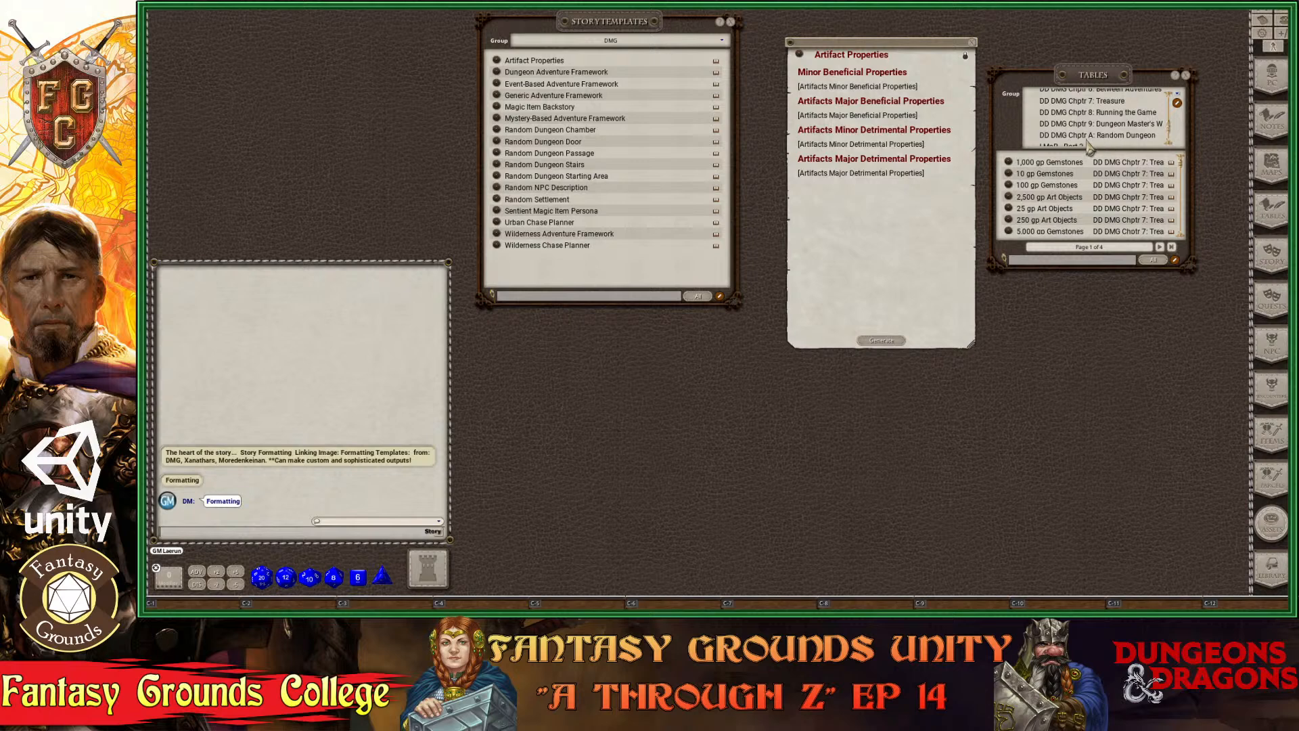
{"action": "scroll", "coordinate": [1117, 143], "scroll_direction": "down", "scroll_amount": 10}
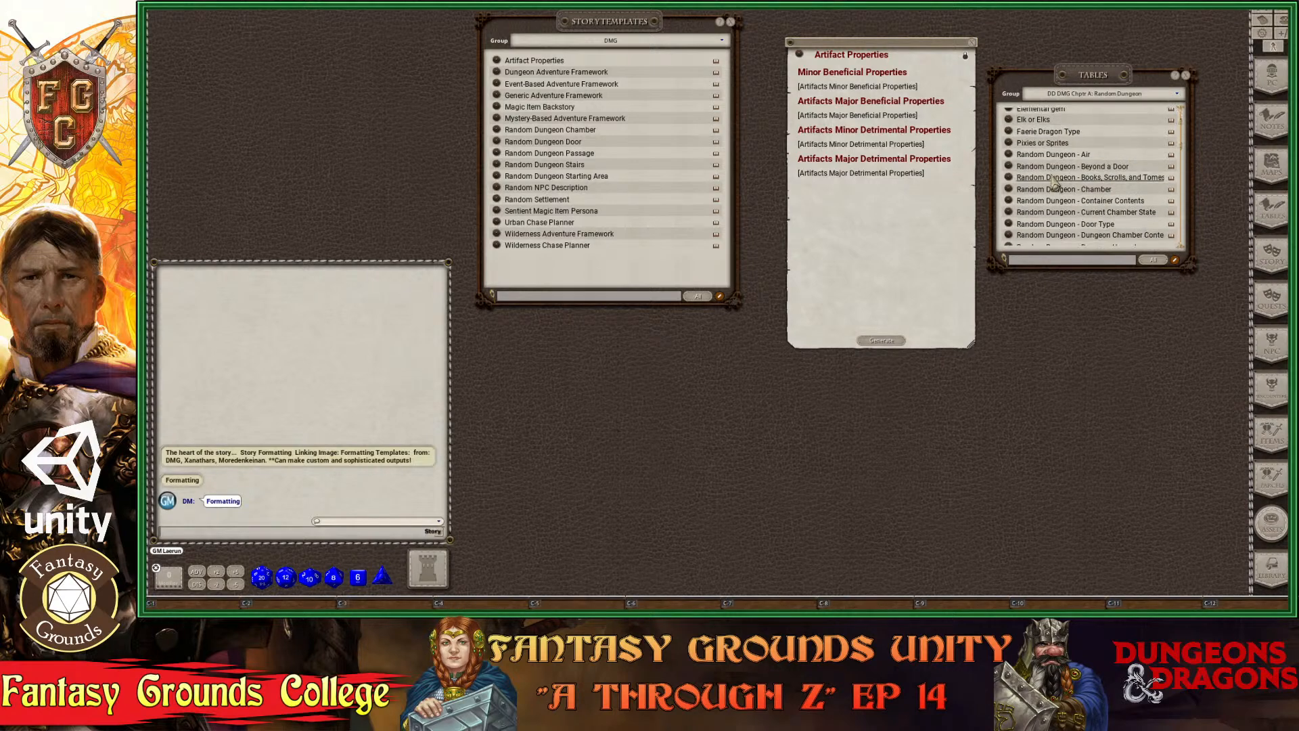
{"action": "scroll", "coordinate": [1060, 206], "scroll_direction": "down", "scroll_amount": 6}
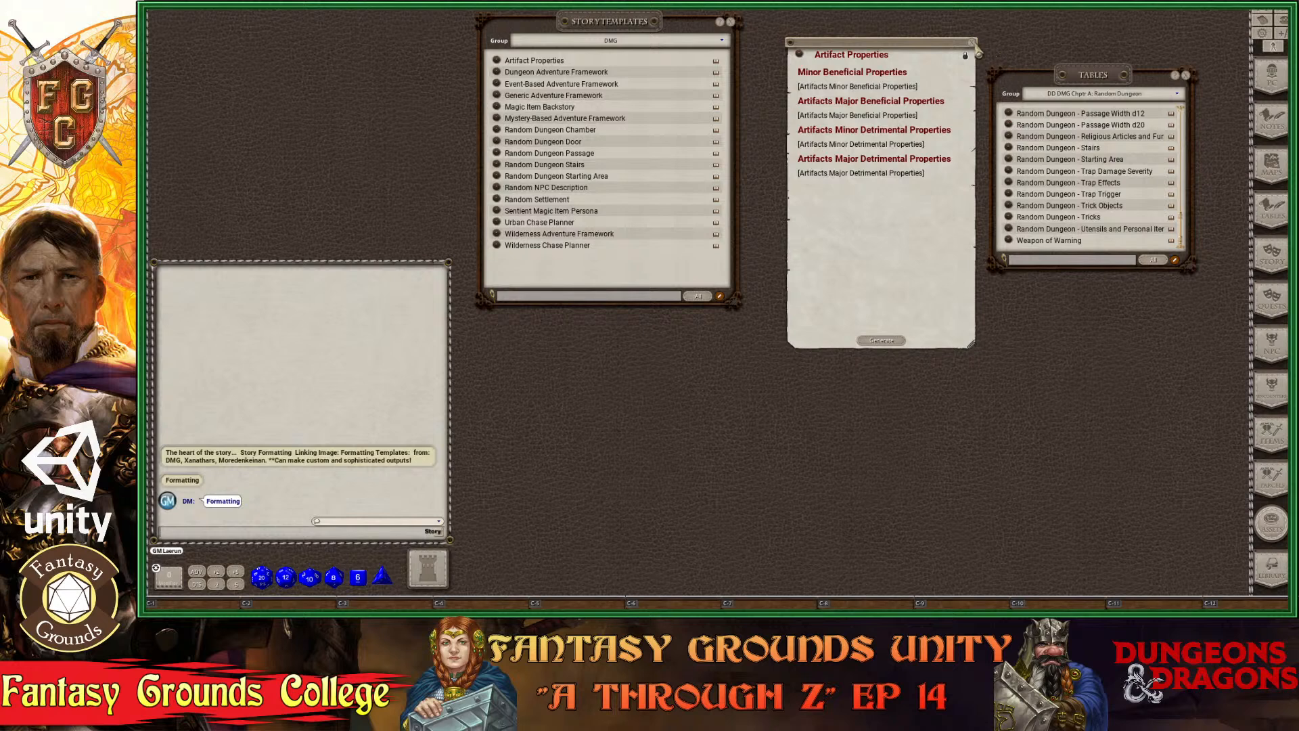
Close the Artifact Properties template, open the Dungeon Adventure Framework template instead, and close the templates list.
{"action": "left_click", "coordinate": [973, 44]}
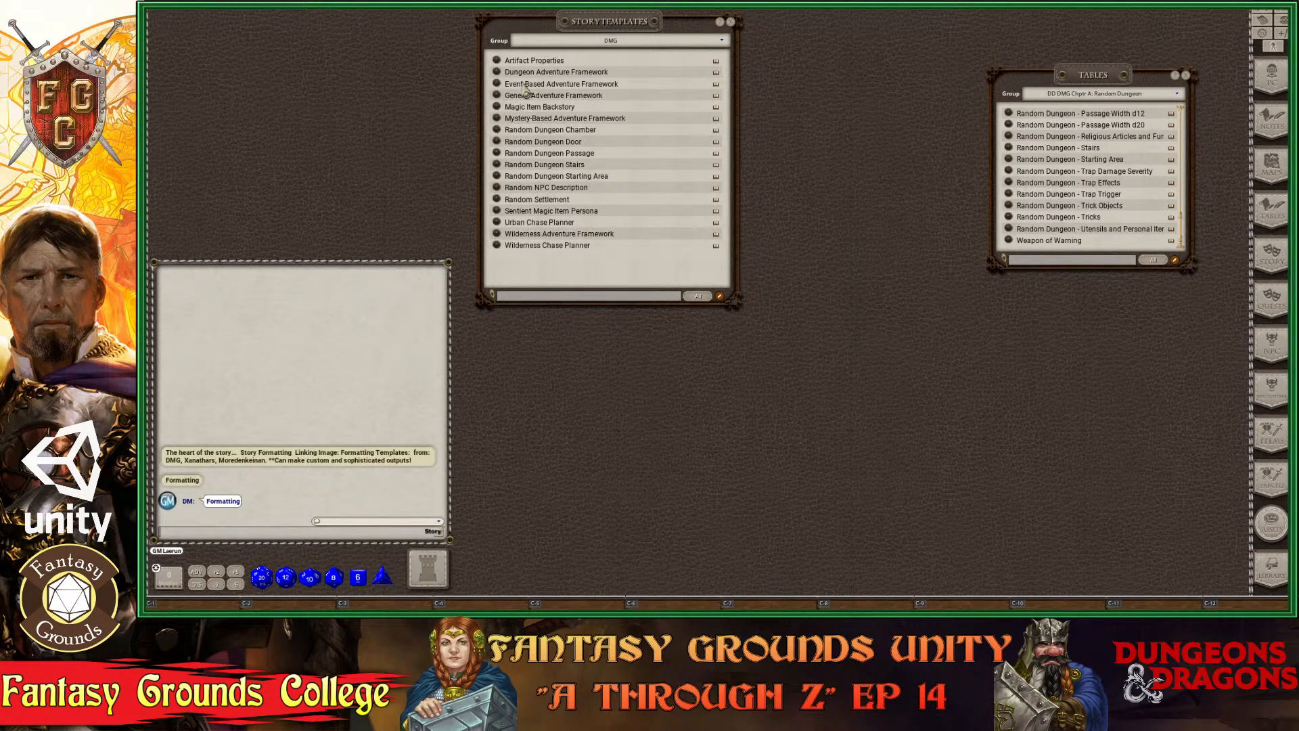
{"action": "left_click", "coordinate": [497, 77]}
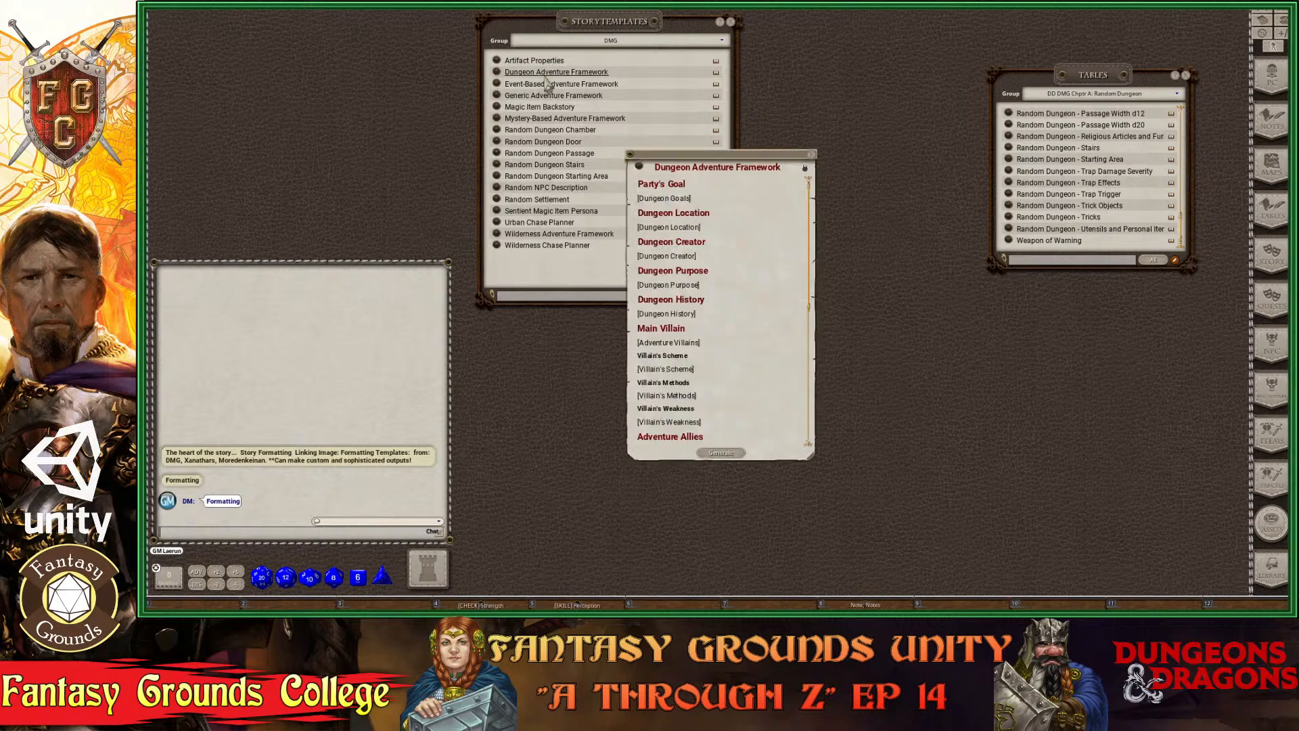
{"action": "left_click_drag", "start_coordinate": [680, 170], "coordinate": [816, 23]}
{"action": "left_click", "coordinate": [732, 23]}
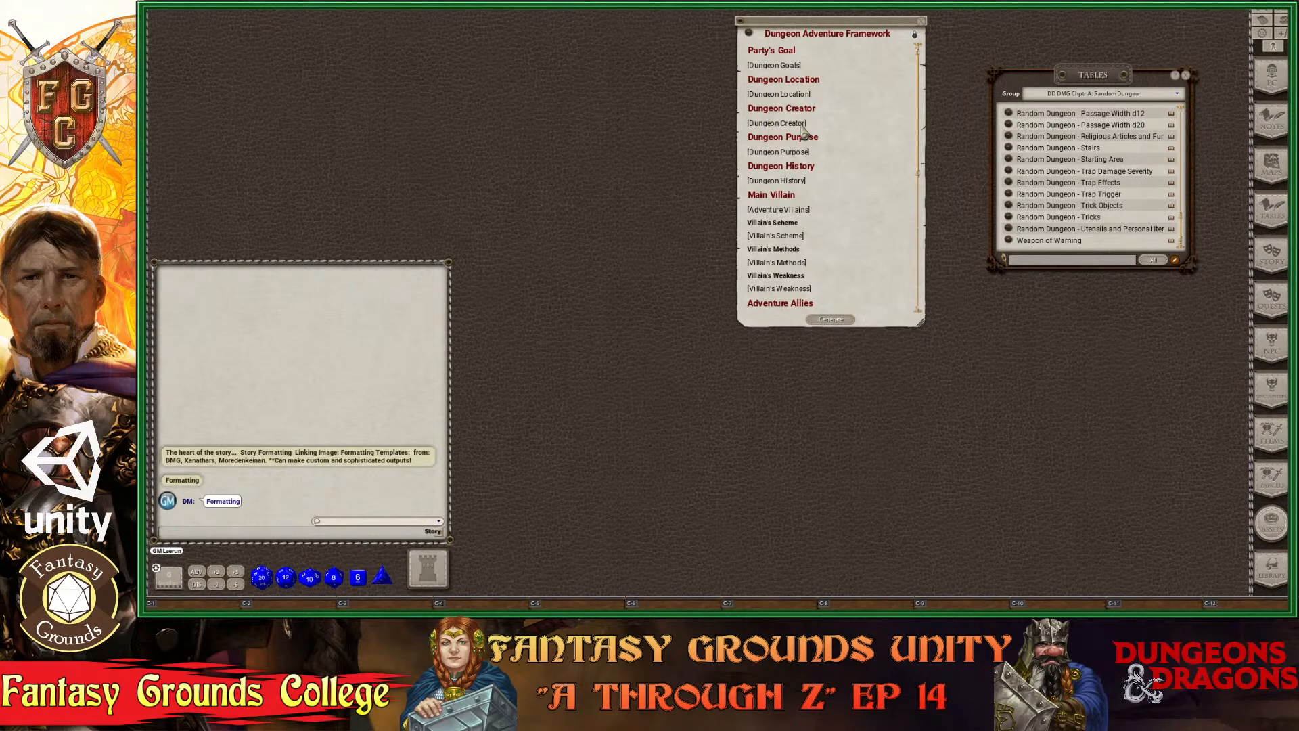
Compare the random dungeon tables with the bracketed table references in the Dungeon Adventure Framework template.
{"action": "scroll", "coordinate": [1100, 189], "scroll_direction": "up", "scroll_amount": 5}
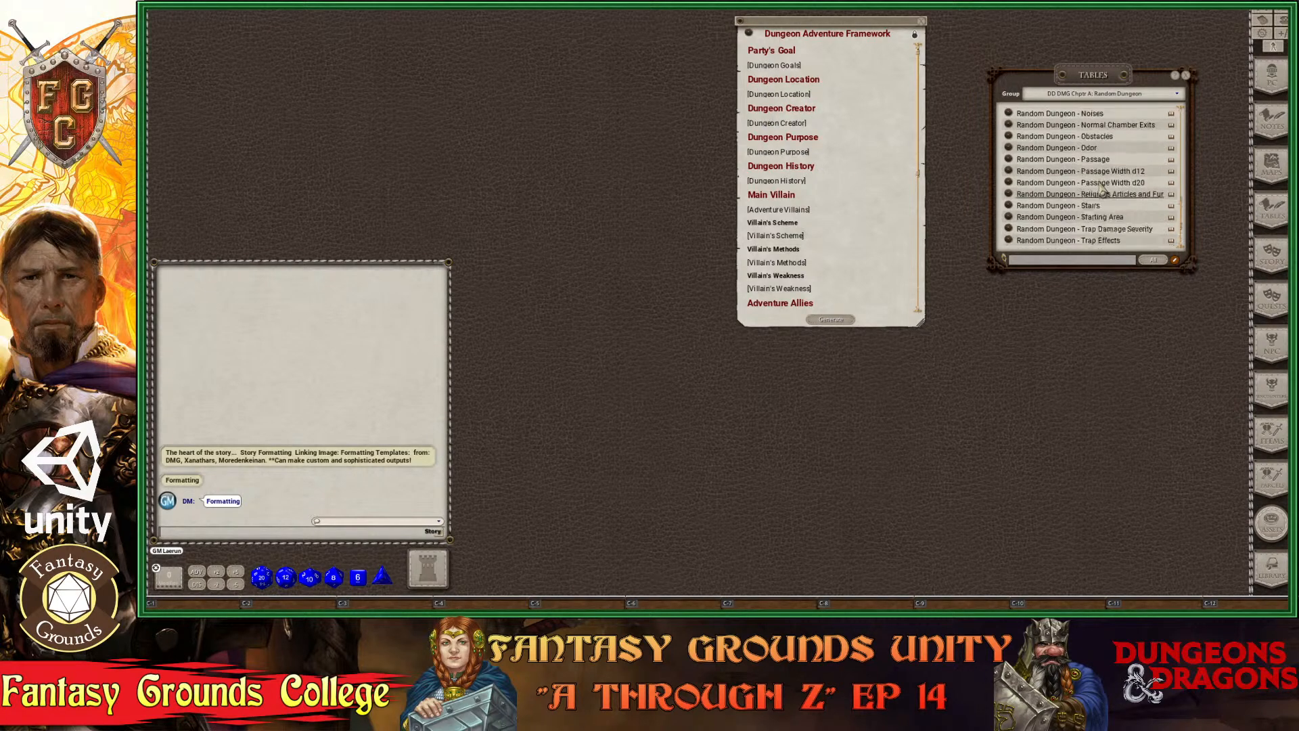
{"action": "scroll", "coordinate": [1100, 188], "scroll_direction": "up", "scroll_amount": 1}
{"action": "scroll", "coordinate": [1101, 190], "scroll_direction": "up", "scroll_amount": 5}
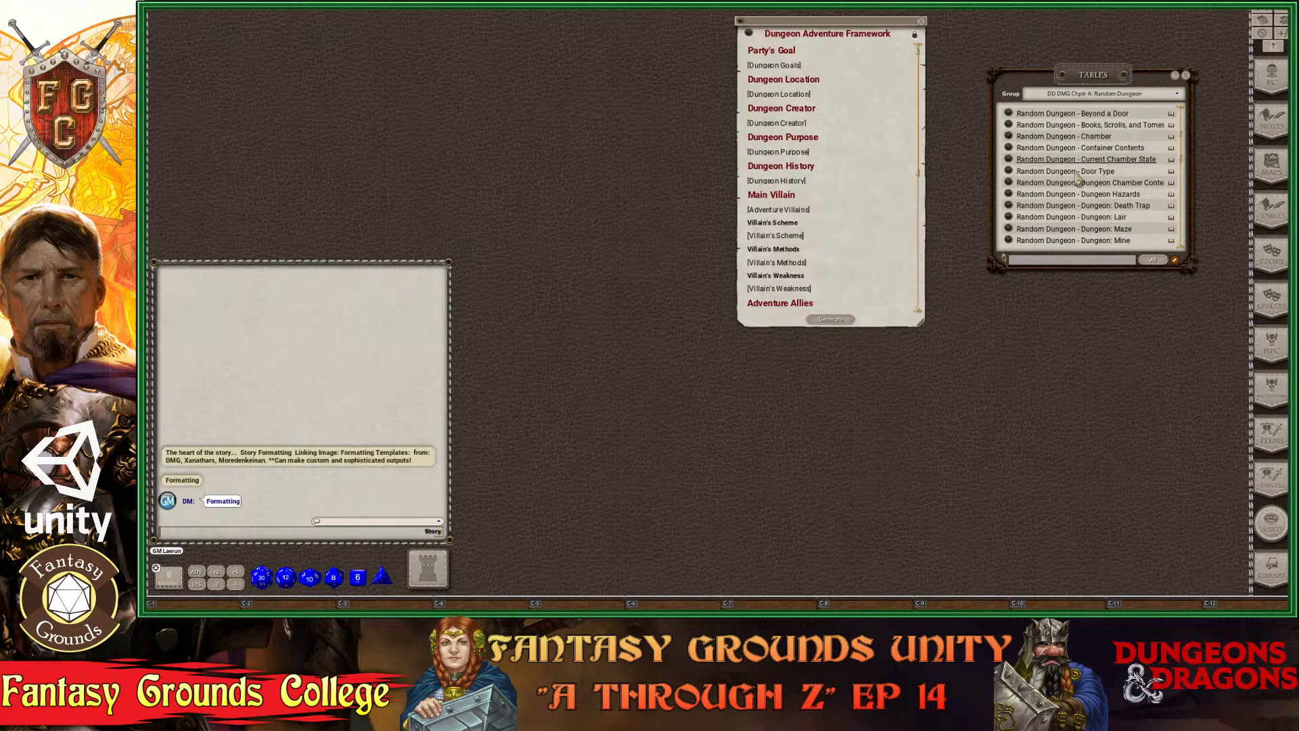
{"action": "scroll", "coordinate": [822, 263], "scroll_direction": "down", "scroll_amount": 6}
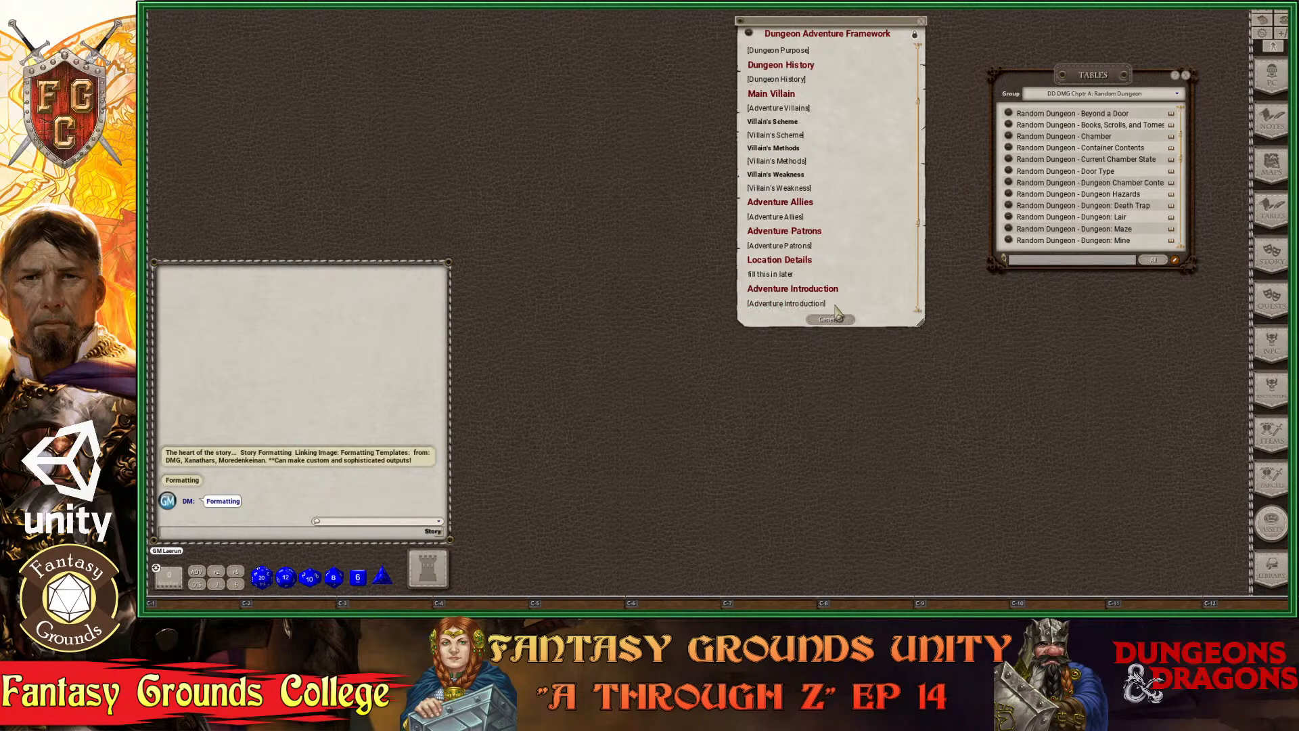
{"action": "scroll", "coordinate": [765, 255], "scroll_direction": "down", "scroll_amount": 3}
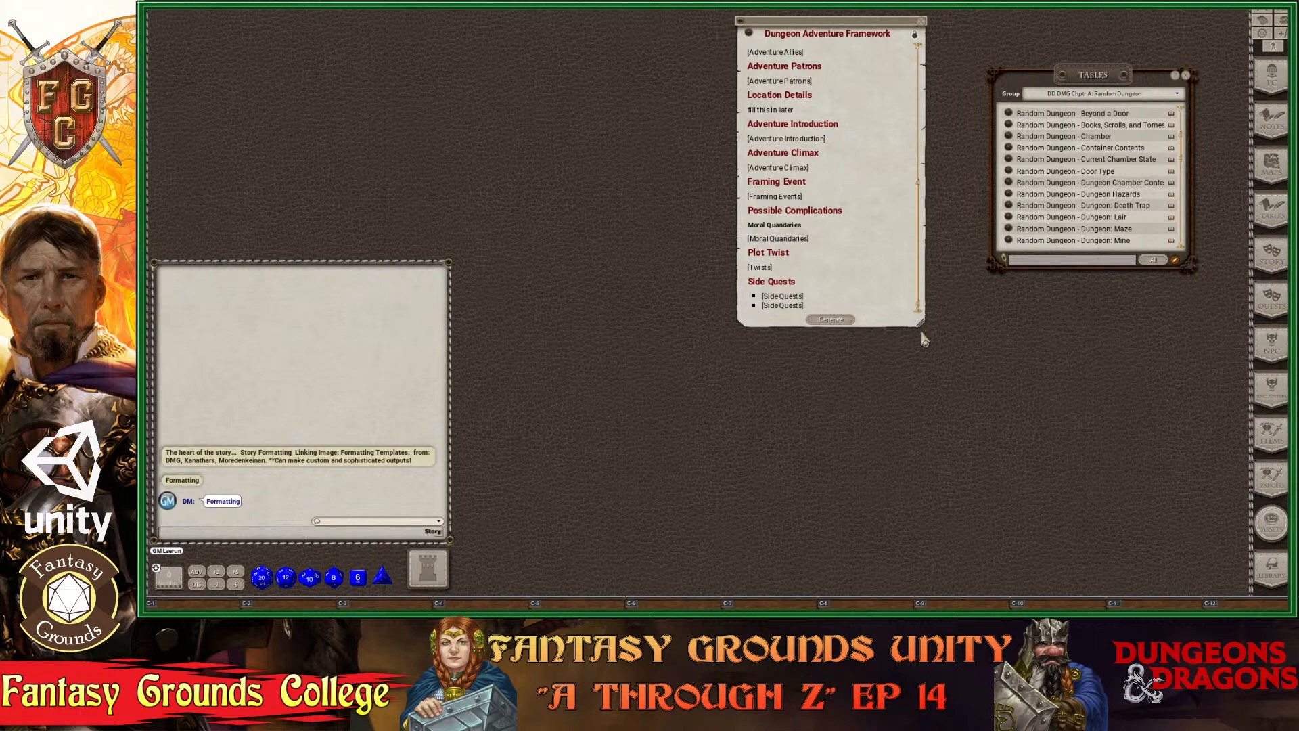
Enlarge the Dungeon Adventure Framework template window and move it closer to the chat window.
{"action": "left_click_drag", "start_coordinate": [922, 334], "coordinate": [984, 492]}
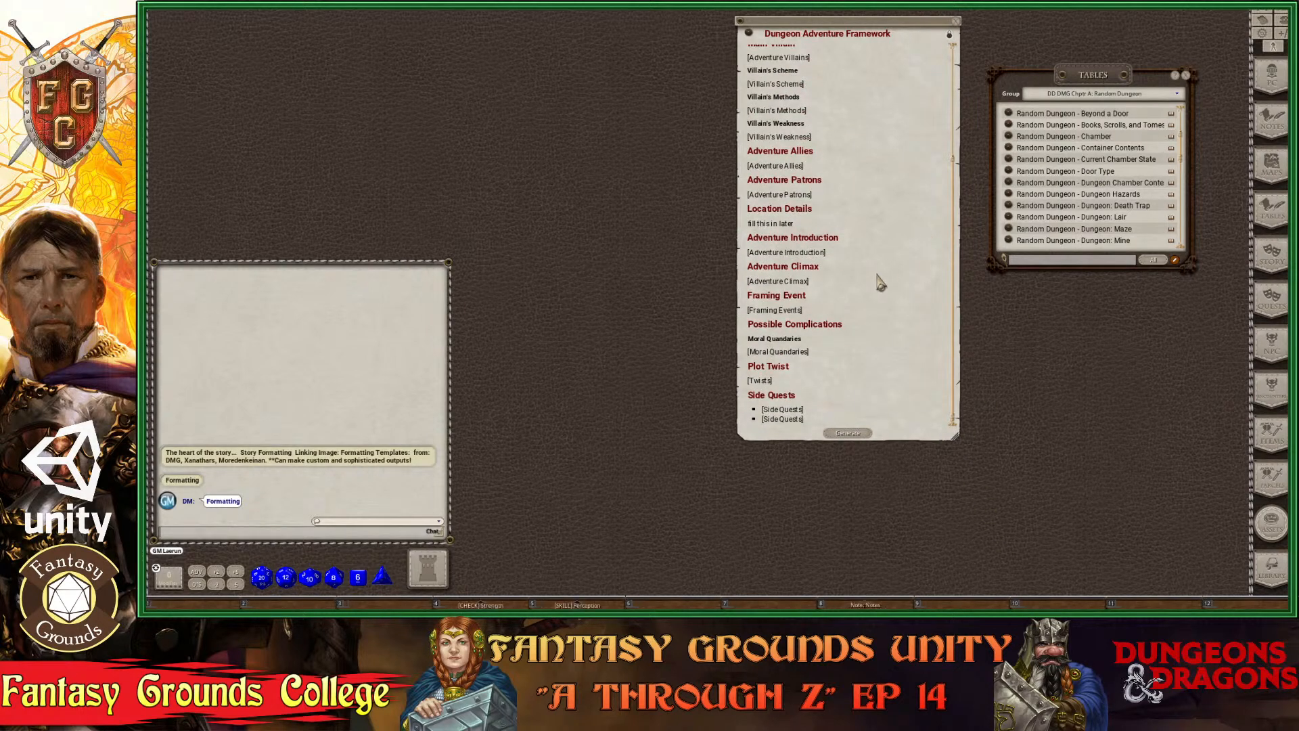
{"action": "scroll", "coordinate": [879, 282], "scroll_direction": "up", "scroll_amount": 5}
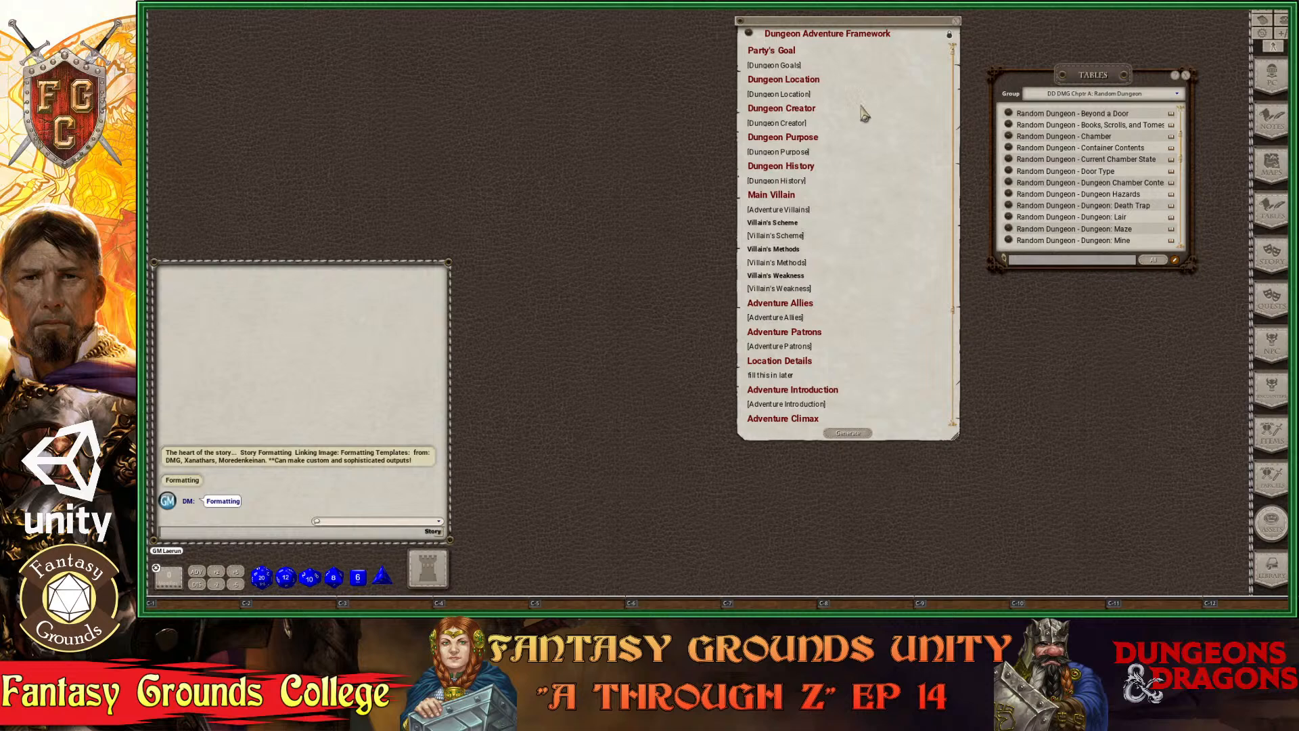
{"action": "left_click_drag", "start_coordinate": [847, 111], "coordinate": [814, 121]}
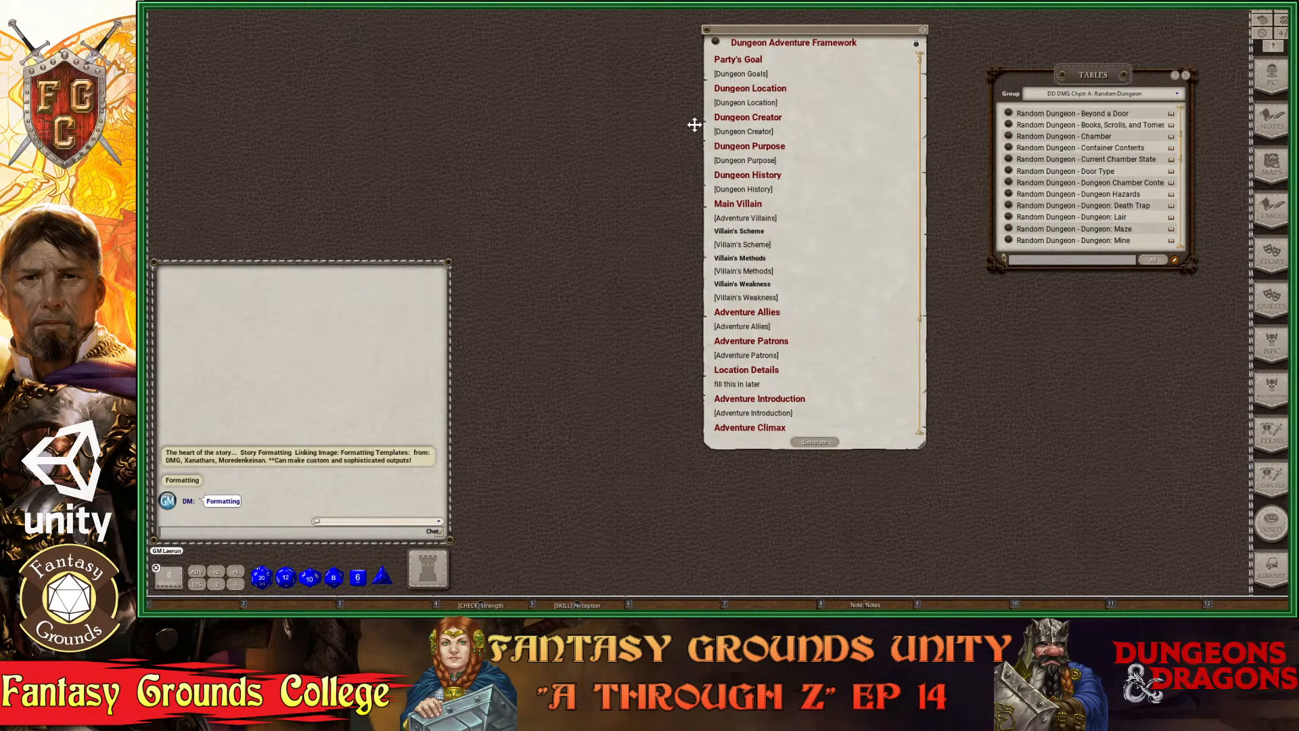
{"action": "left_click_drag", "start_coordinate": [694, 125], "coordinate": [612, 125]}
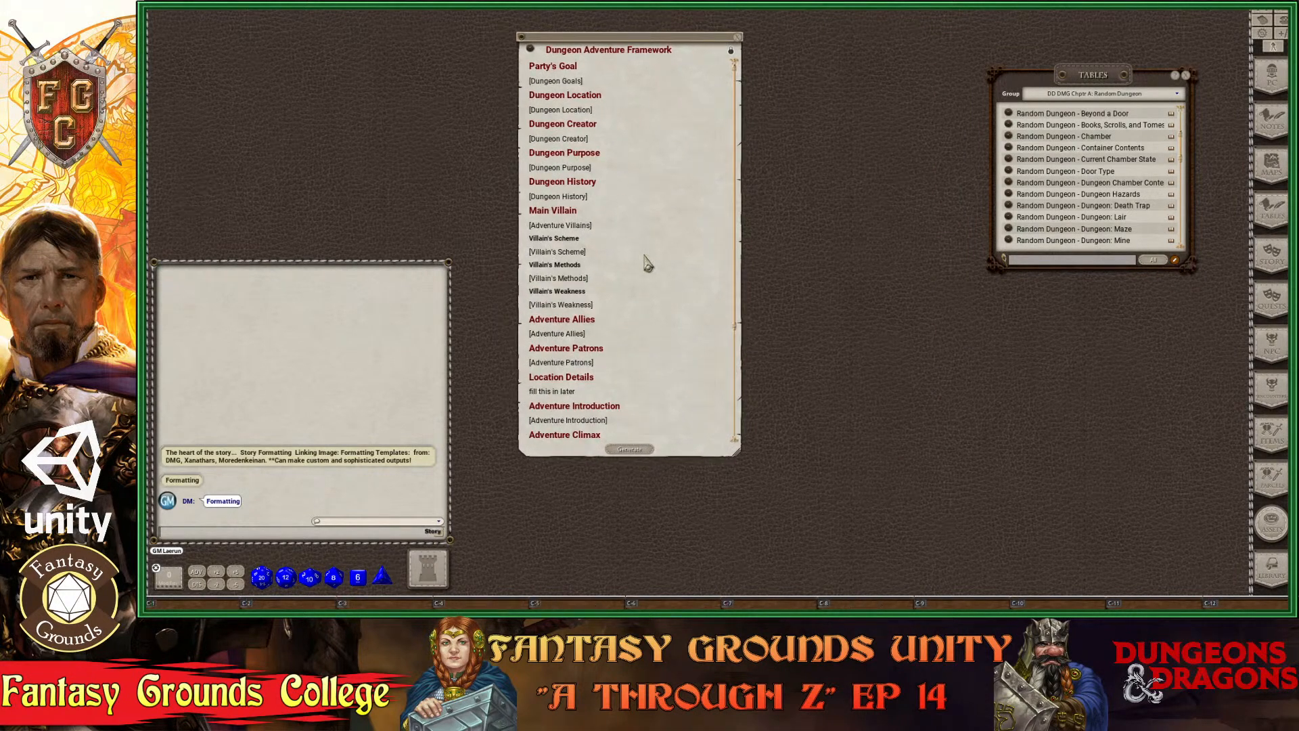
Review the Dungeon Adventure Framework's sections from Party's Goal through Side Quests.
{"action": "scroll", "coordinate": [647, 264], "scroll_direction": "down", "scroll_amount": 5}
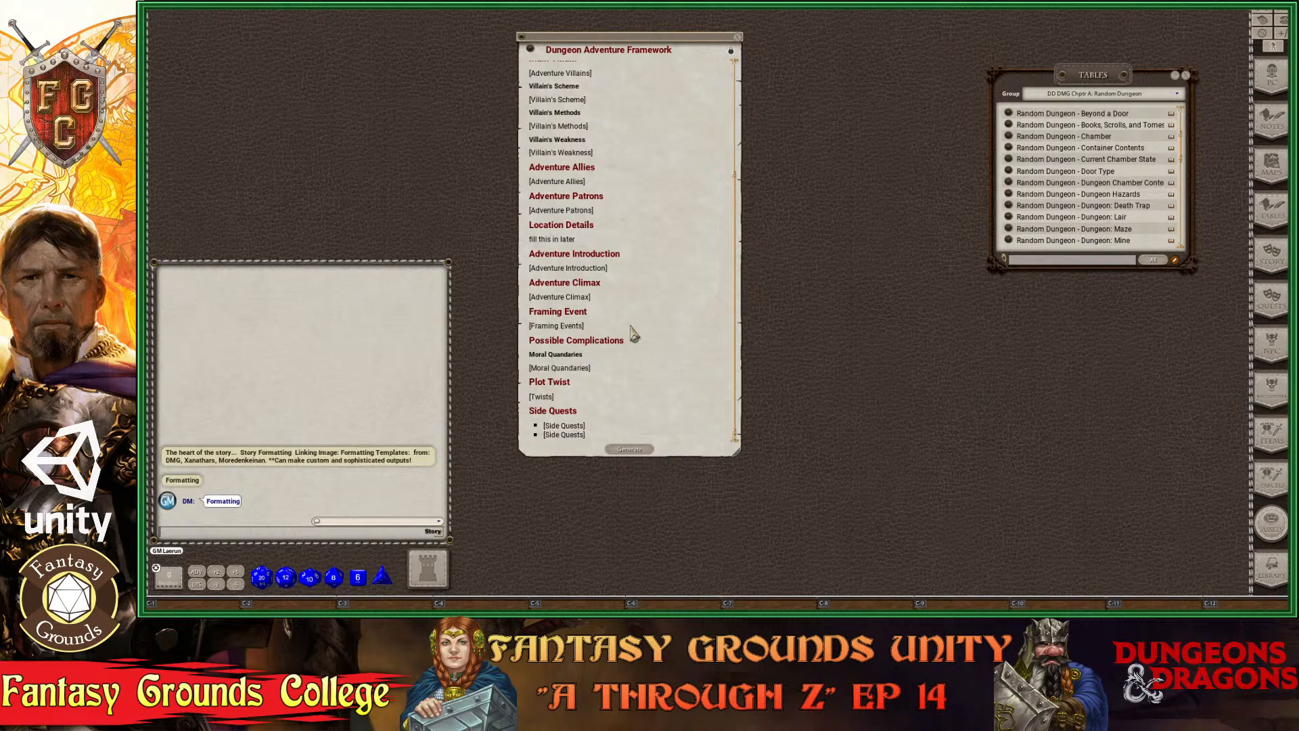
{"action": "scroll", "coordinate": [647, 392], "scroll_direction": "up", "scroll_amount": 2}
{"action": "scroll", "coordinate": [648, 393], "scroll_direction": "up", "scroll_amount": 3}
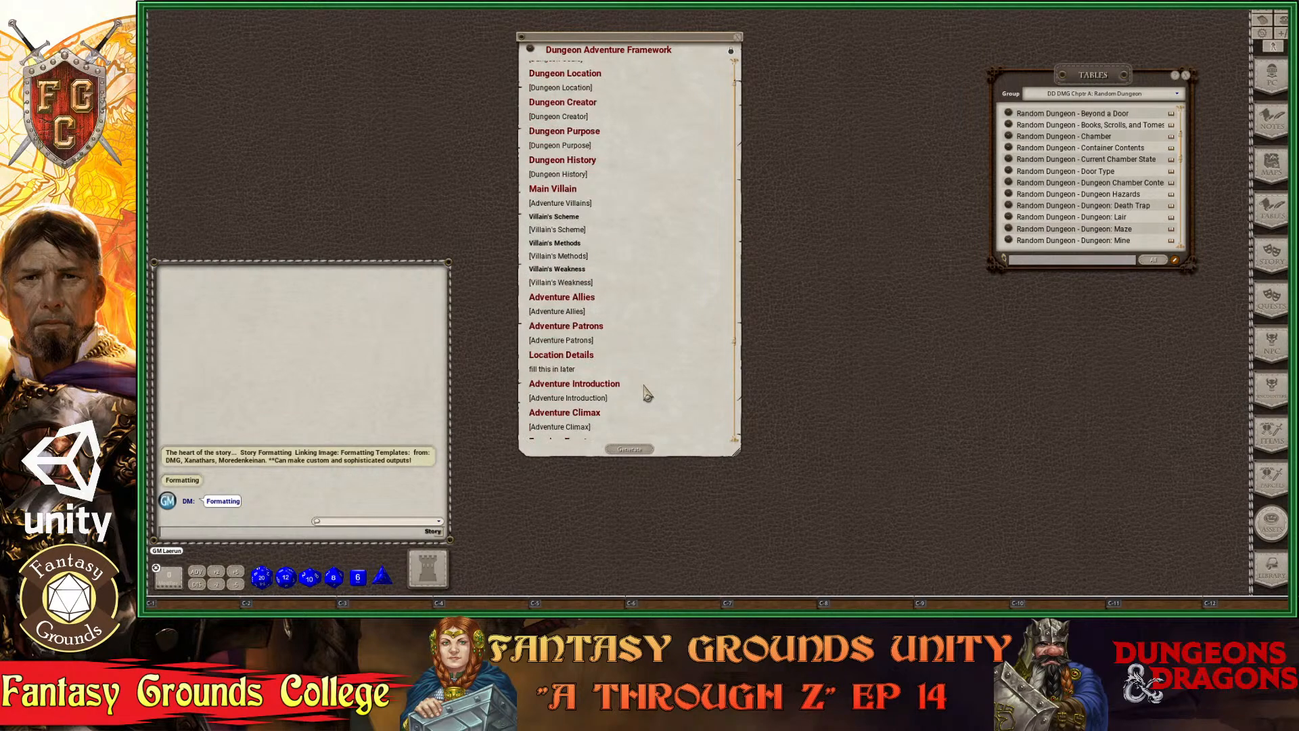
{"action": "scroll", "coordinate": [646, 392], "scroll_direction": "down", "scroll_amount": 5}
{"action": "scroll", "coordinate": [646, 391], "scroll_direction": "up", "scroll_amount": 5}
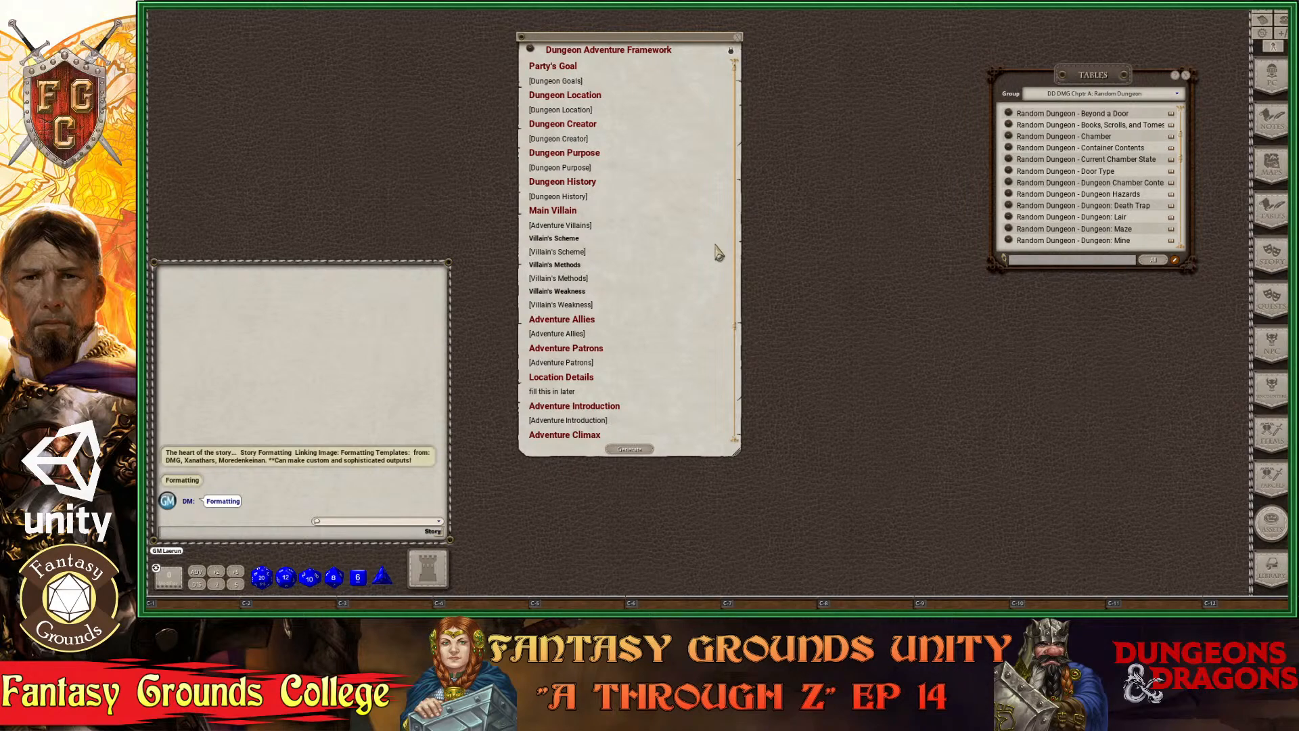
Close the tables list and create a blank story template from the Story list's templates.
{"action": "left_click", "coordinate": [1187, 77]}
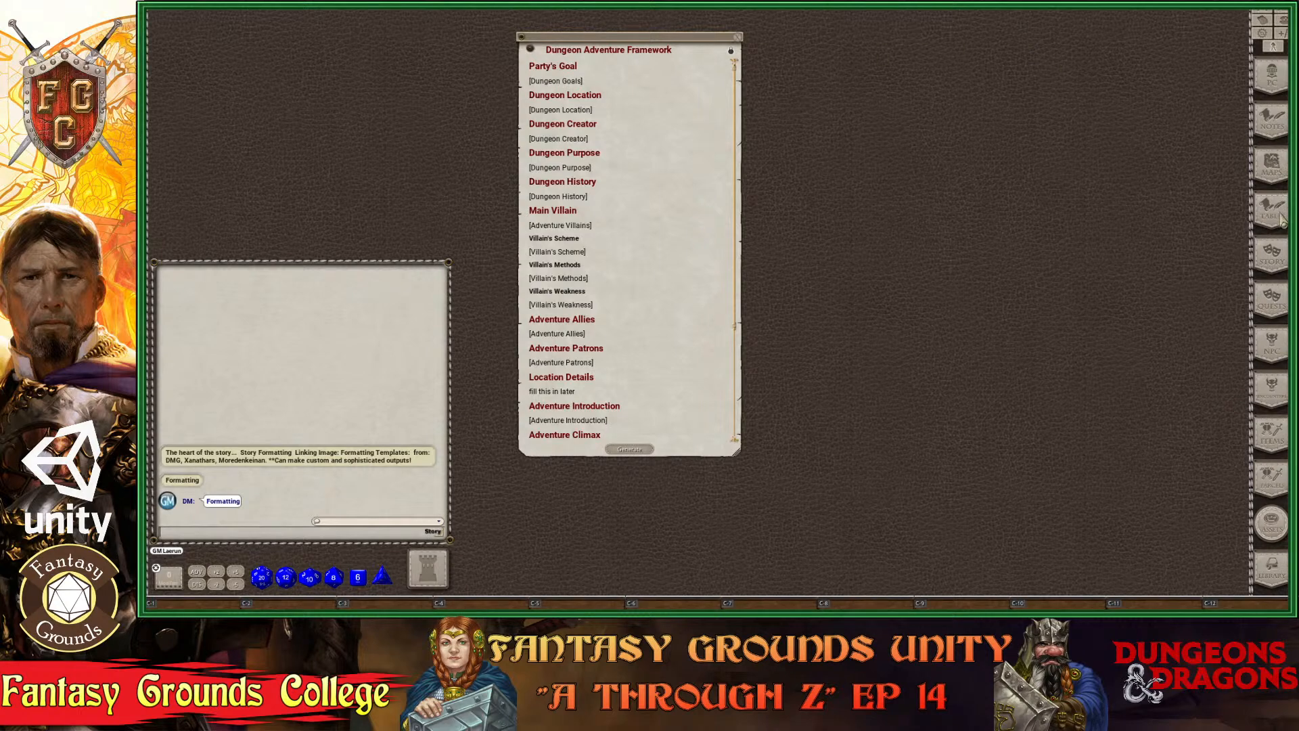
{"action": "left_click", "coordinate": [1278, 268]}
{"action": "left_click_drag", "start_coordinate": [726, 75], "coordinate": [1116, 76]}
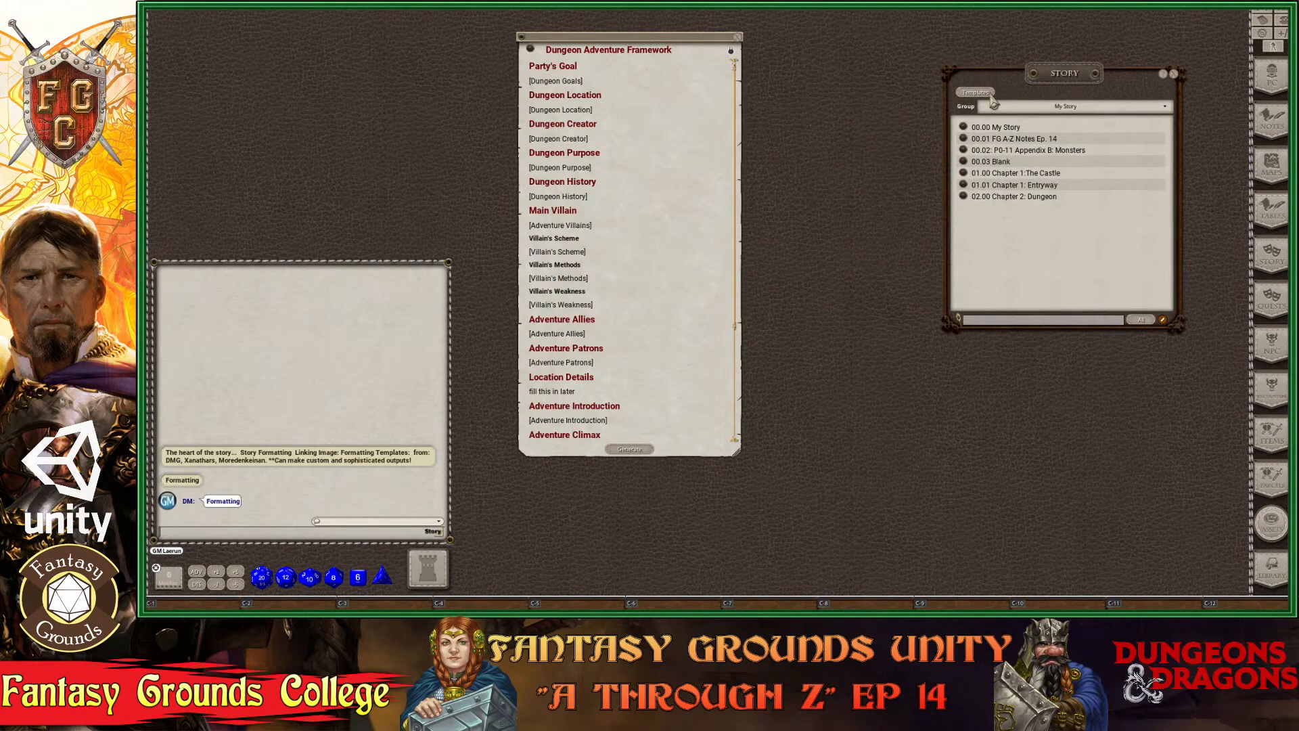
{"action": "left_click", "coordinate": [987, 95]}
{"action": "left_click_drag", "start_coordinate": [633, 14], "coordinate": [935, 14]}
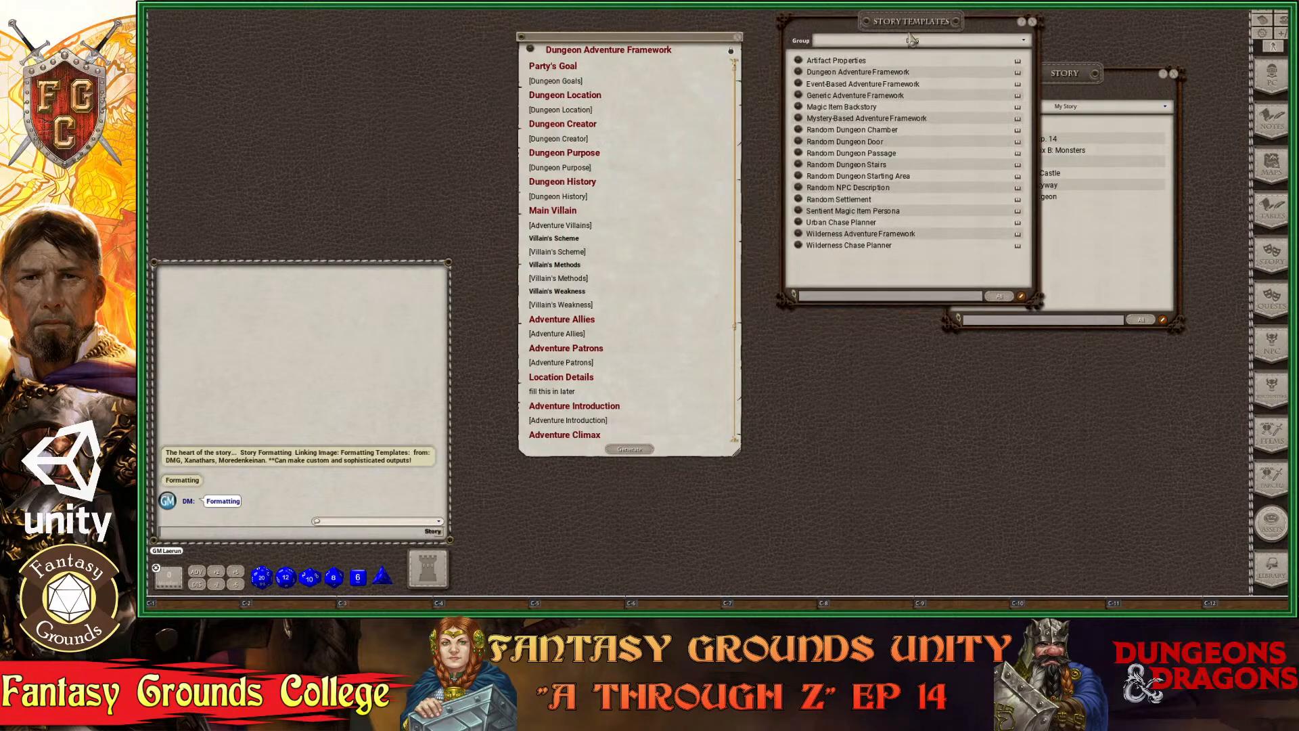
{"action": "left_click", "coordinate": [1020, 296]}
{"action": "left_click", "coordinate": [1009, 296]}
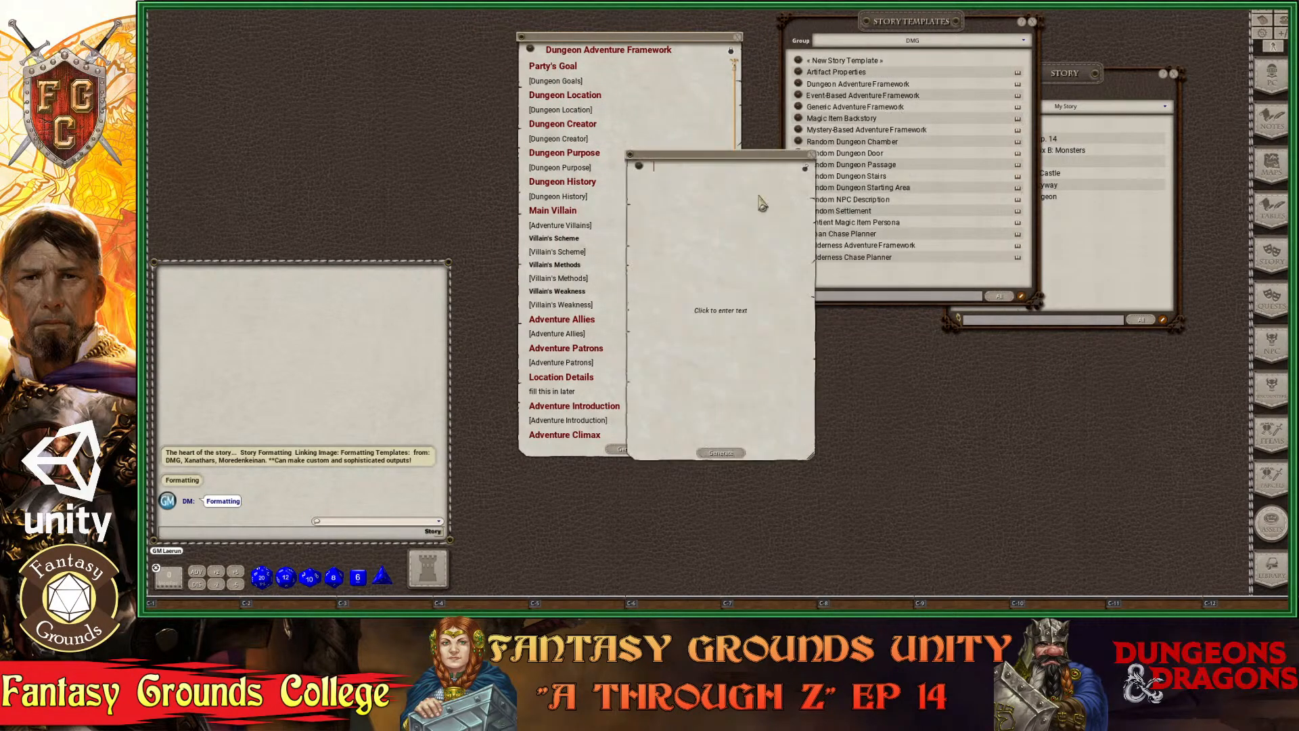
Set the blank template aside next to the Dungeon Adventure Framework and close the Story and Story Templates lists.
{"action": "left_click_drag", "start_coordinate": [707, 153], "coordinate": [842, 24]}
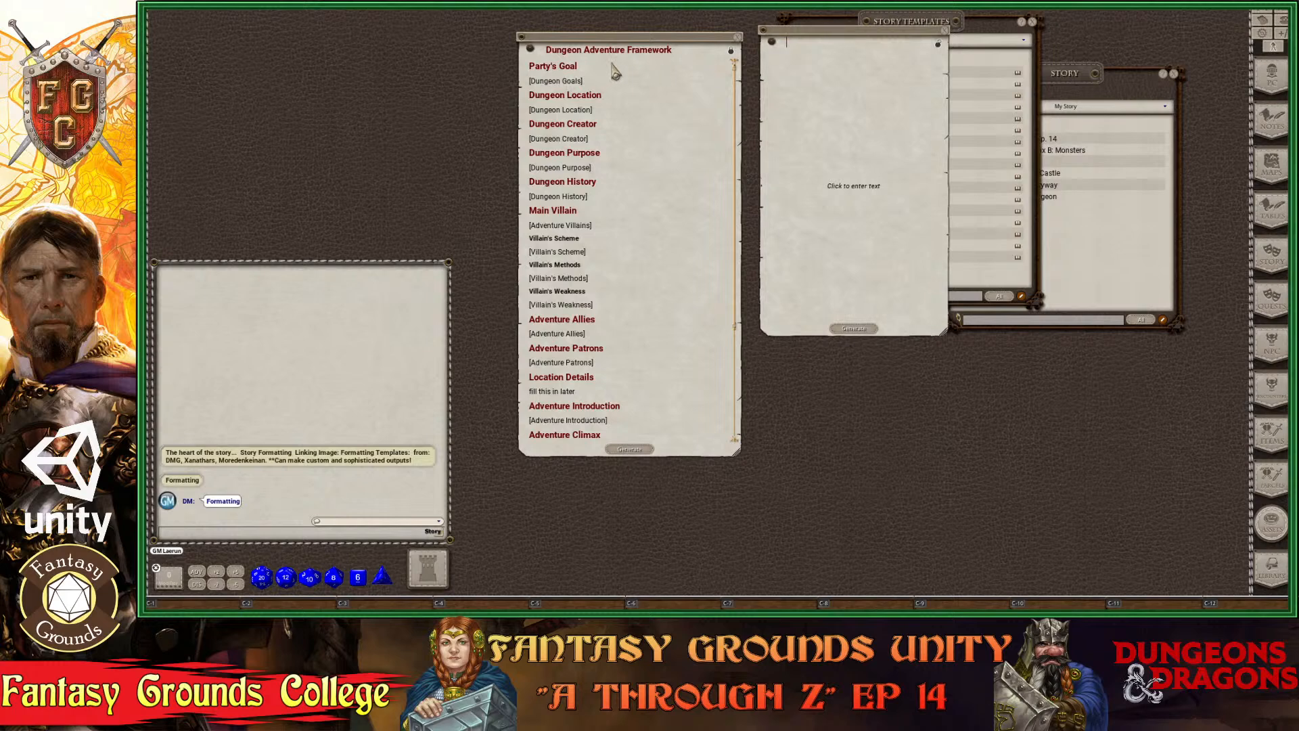
{"action": "left_click", "coordinate": [1032, 21]}
{"action": "left_click", "coordinate": [1173, 73]}
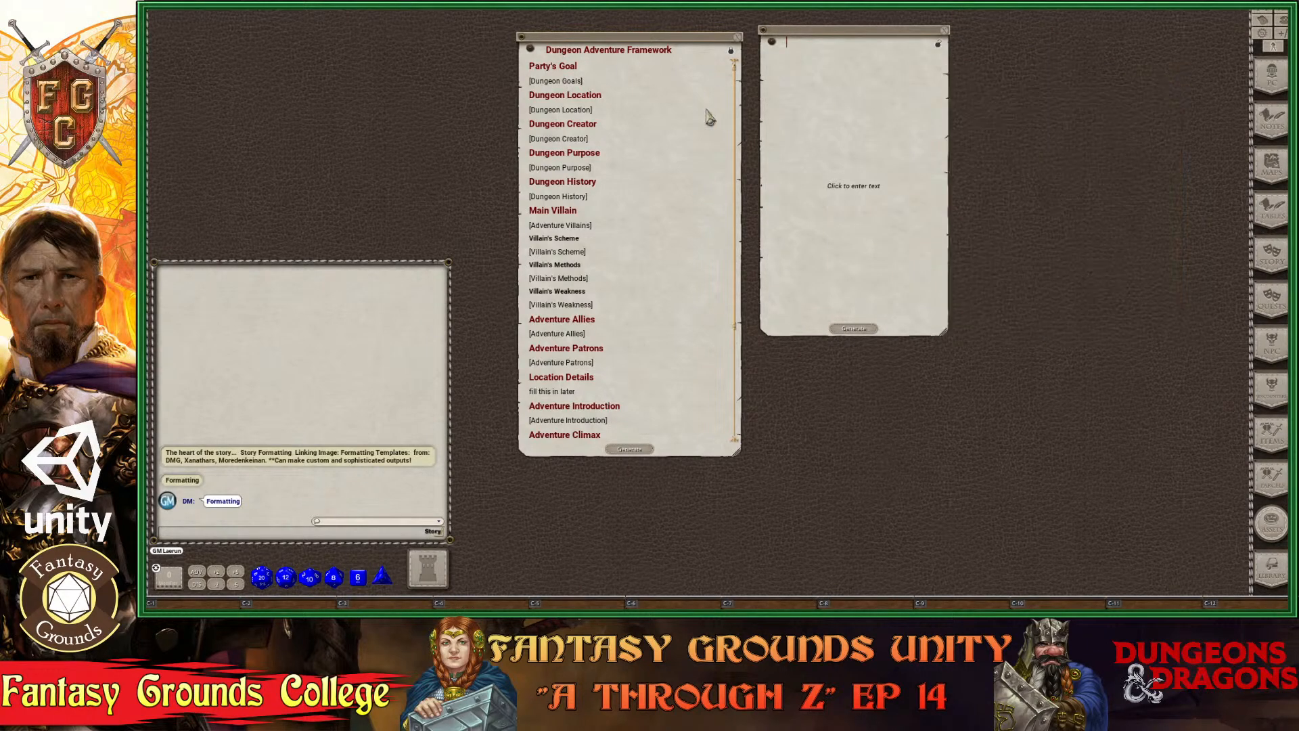
{"action": "scroll", "coordinate": [626, 278], "scroll_direction": "down", "scroll_amount": 3}
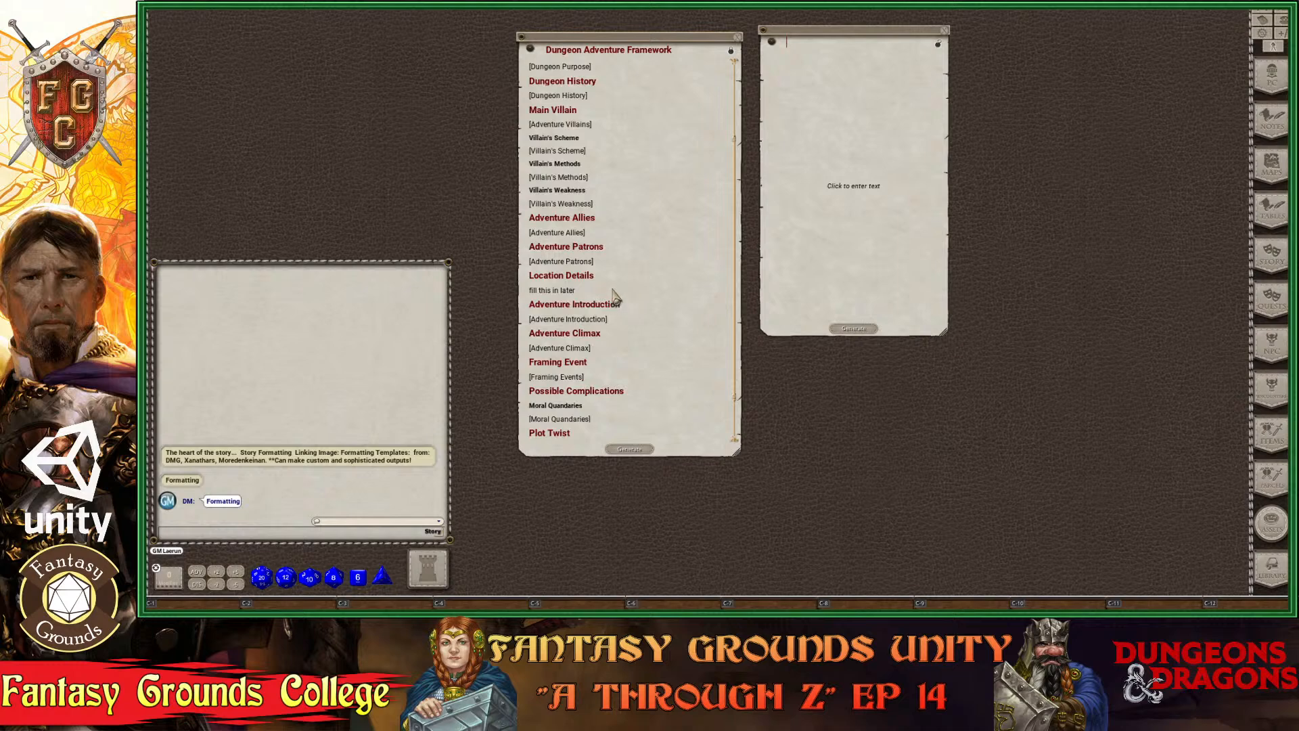
{"action": "scroll", "coordinate": [616, 288], "scroll_direction": "up", "scroll_amount": 3}
{"action": "scroll", "coordinate": [583, 275], "scroll_direction": "down", "scroll_amount": 4}
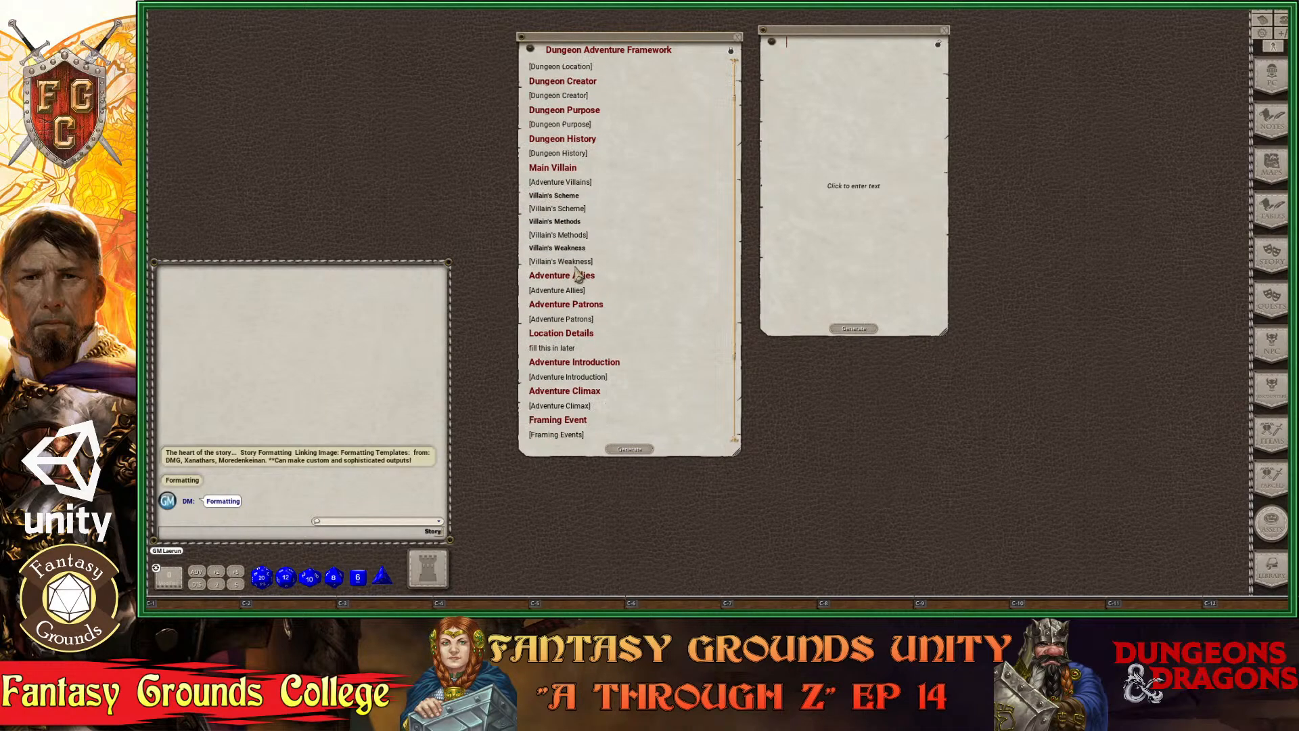
{"action": "scroll", "coordinate": [587, 297], "scroll_direction": "up", "scroll_amount": 4}
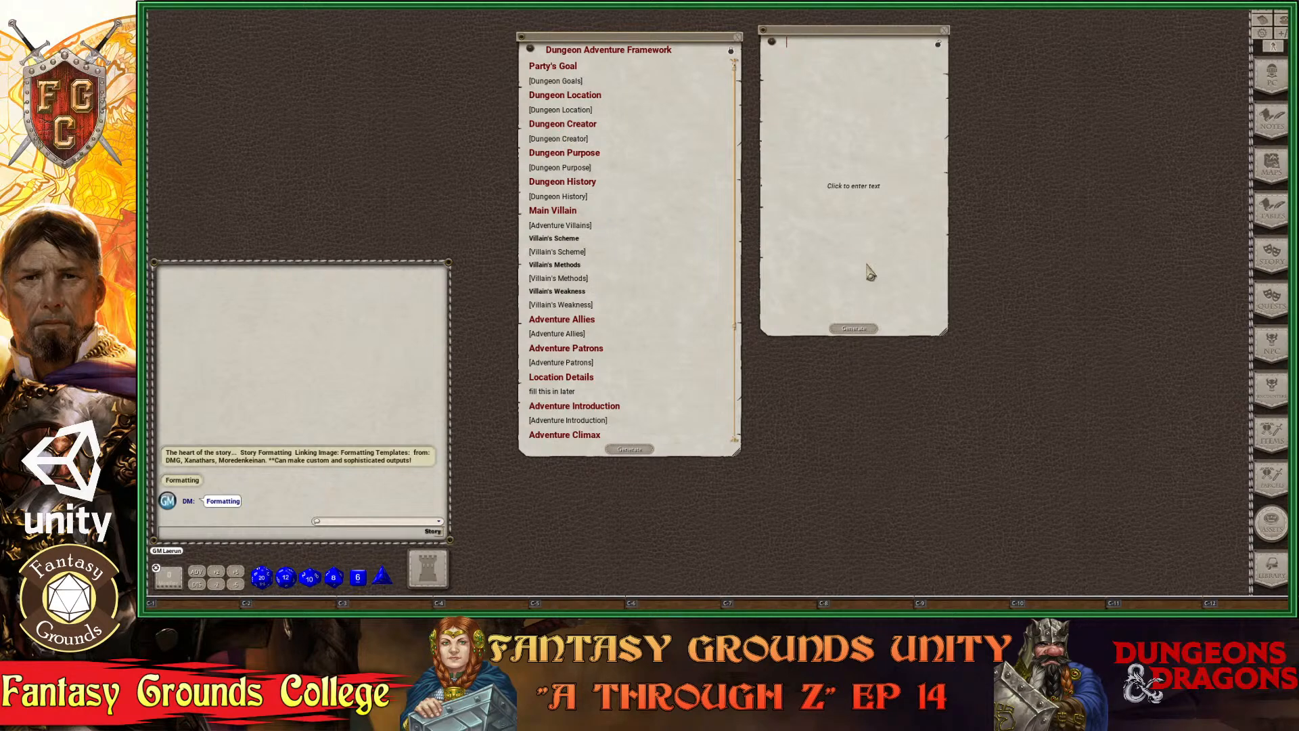
{"action": "left_click_drag", "start_coordinate": [836, 30], "coordinate": [1073, 35]}
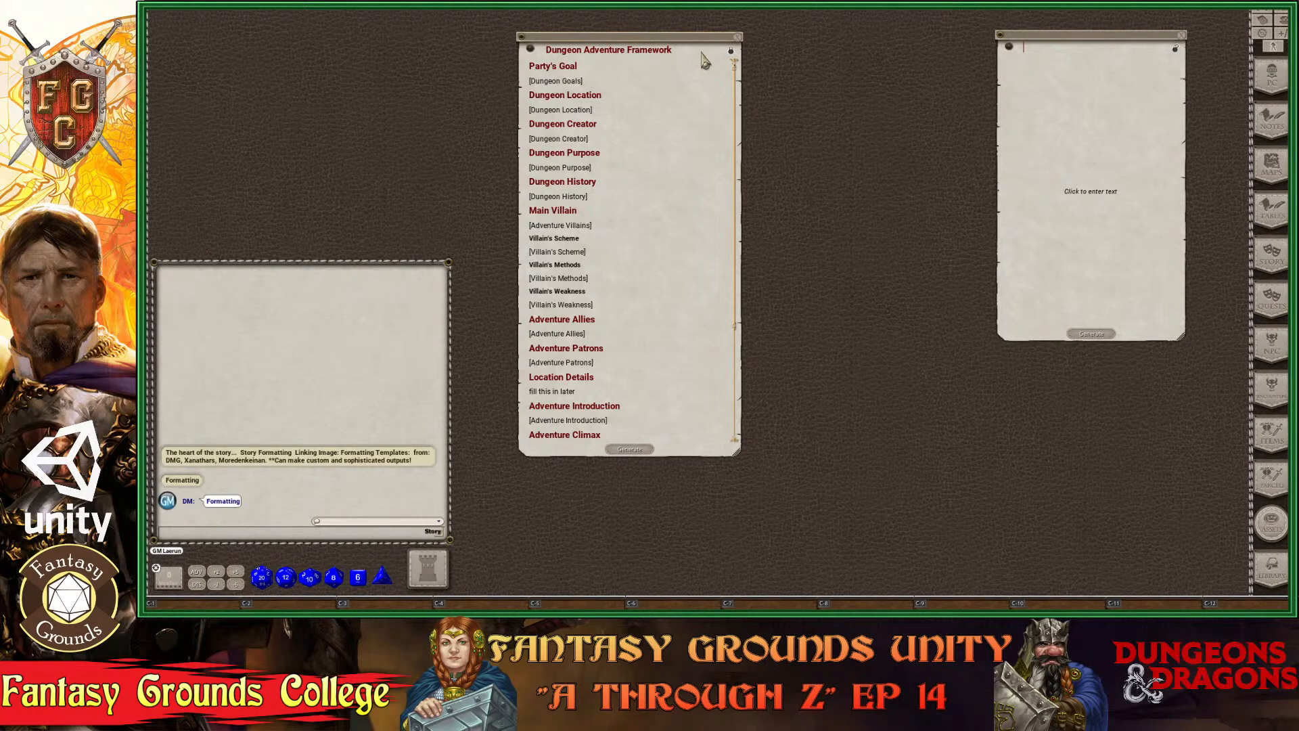
Generate a story entry from the Dungeon Adventure Framework template and enlarge it beside the template.
{"action": "left_click", "coordinate": [630, 450]}
{"action": "key", "text": "ctrl"}
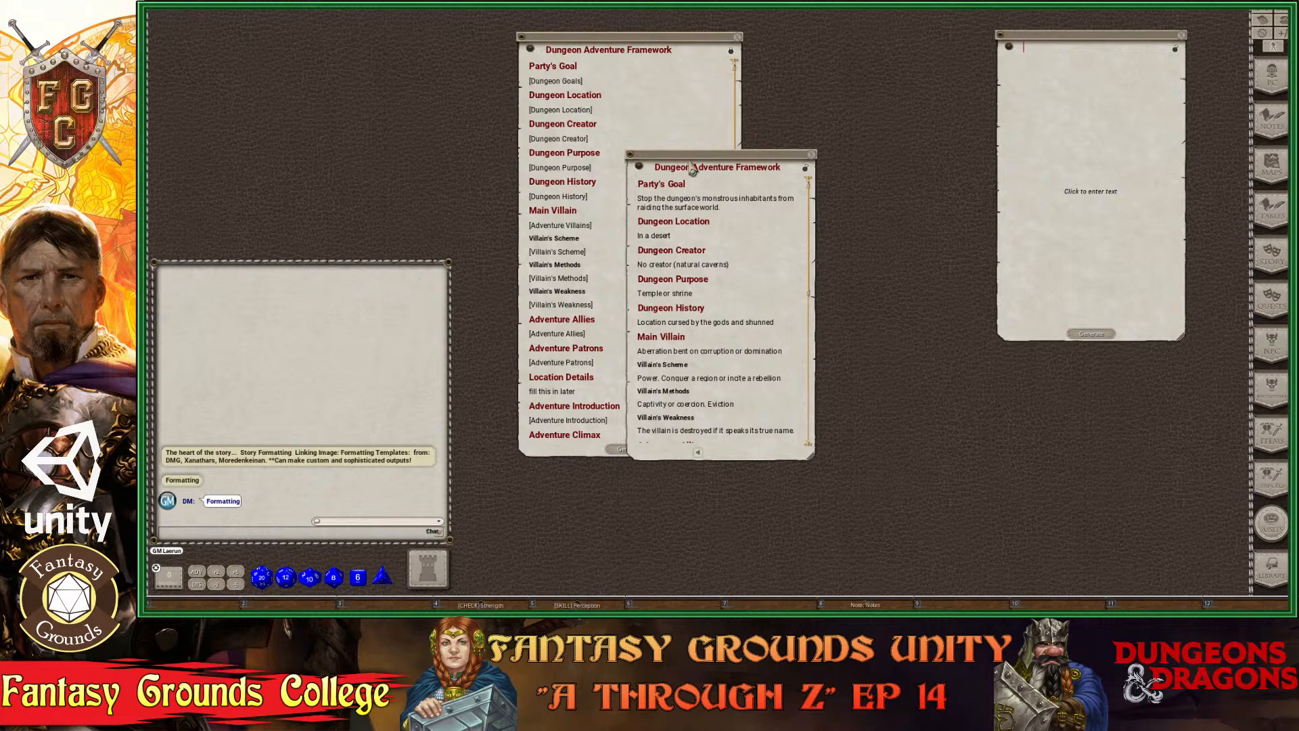
{"action": "left_click_drag", "start_coordinate": [687, 154], "coordinate": [839, 31]}
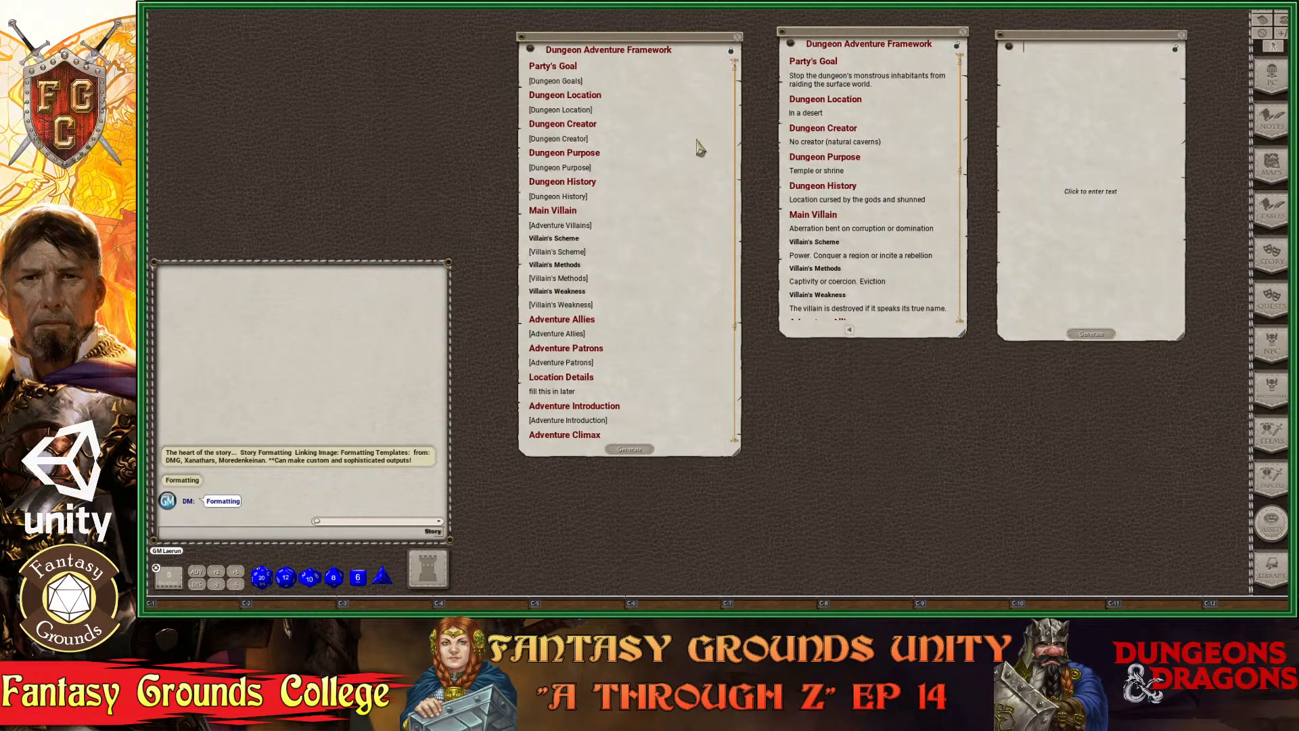
{"action": "scroll", "coordinate": [910, 189], "scroll_direction": "down", "scroll_amount": 2}
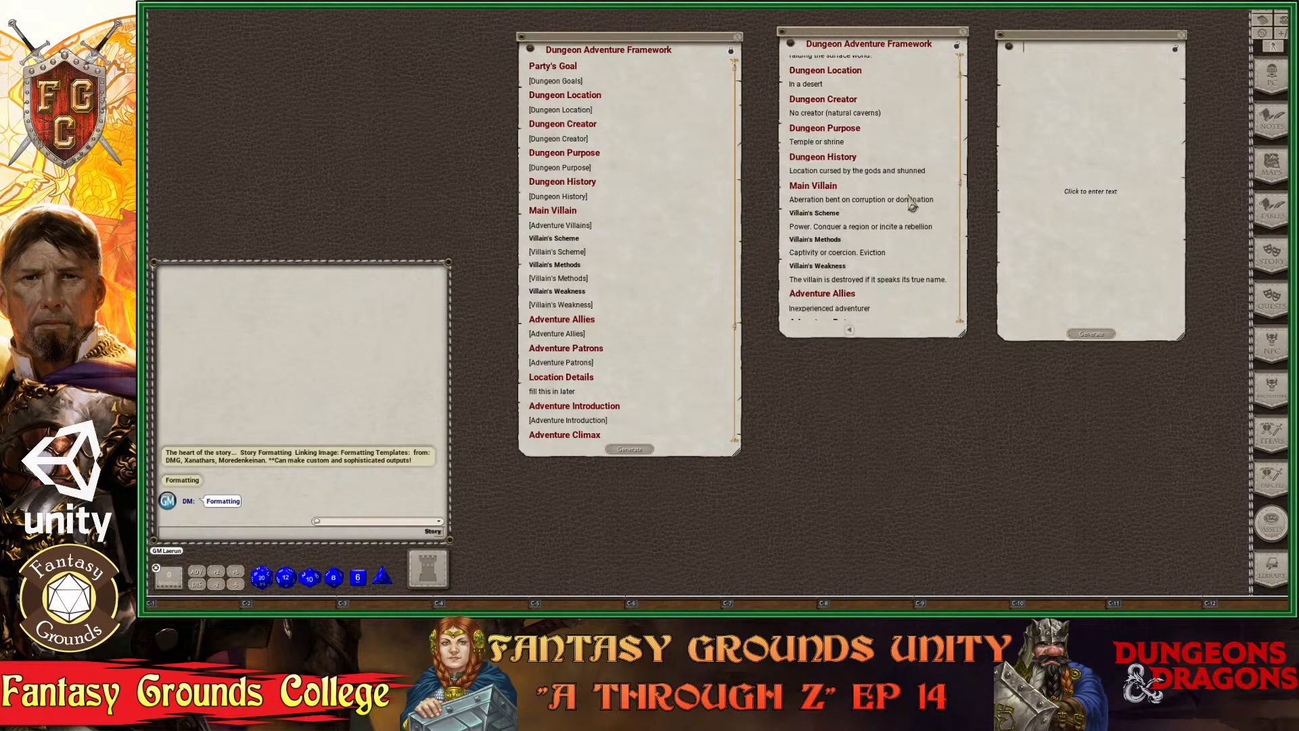
{"action": "scroll", "coordinate": [913, 207], "scroll_direction": "up", "scroll_amount": 2}
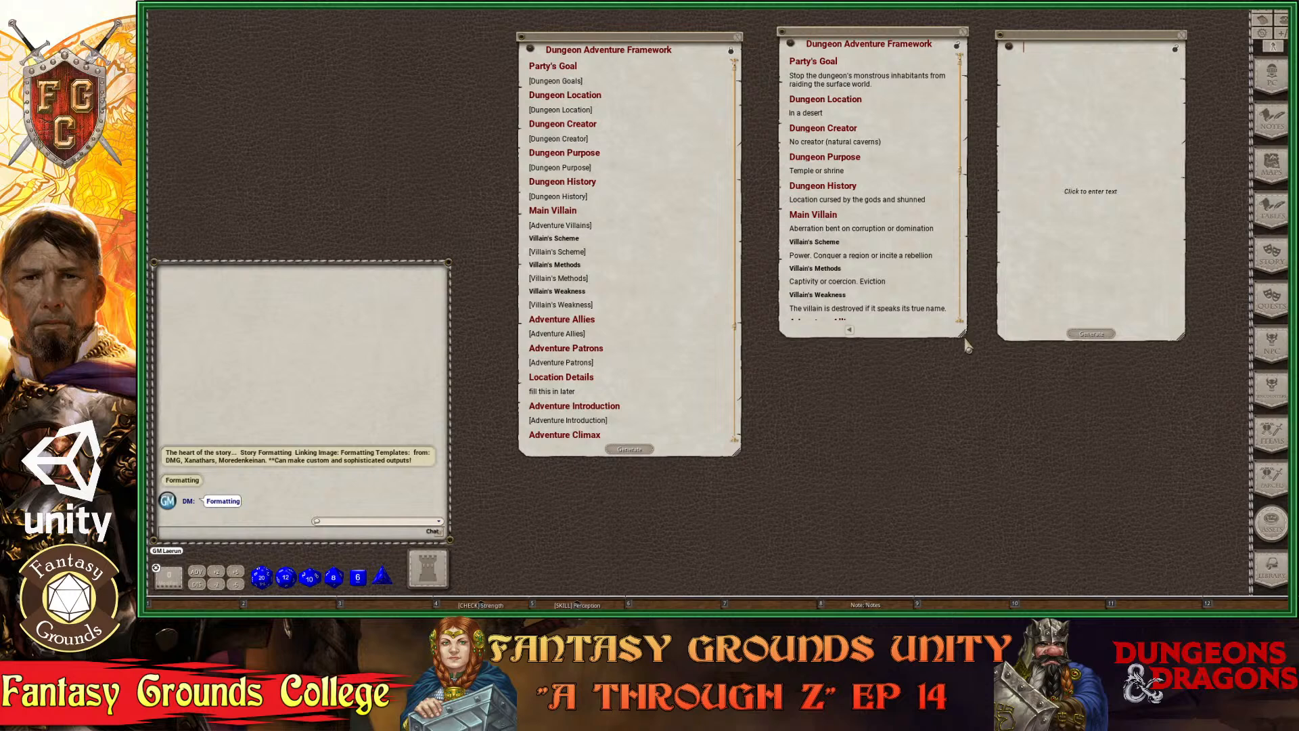
{"action": "left_click_drag", "start_coordinate": [968, 346], "coordinate": [1036, 503]}
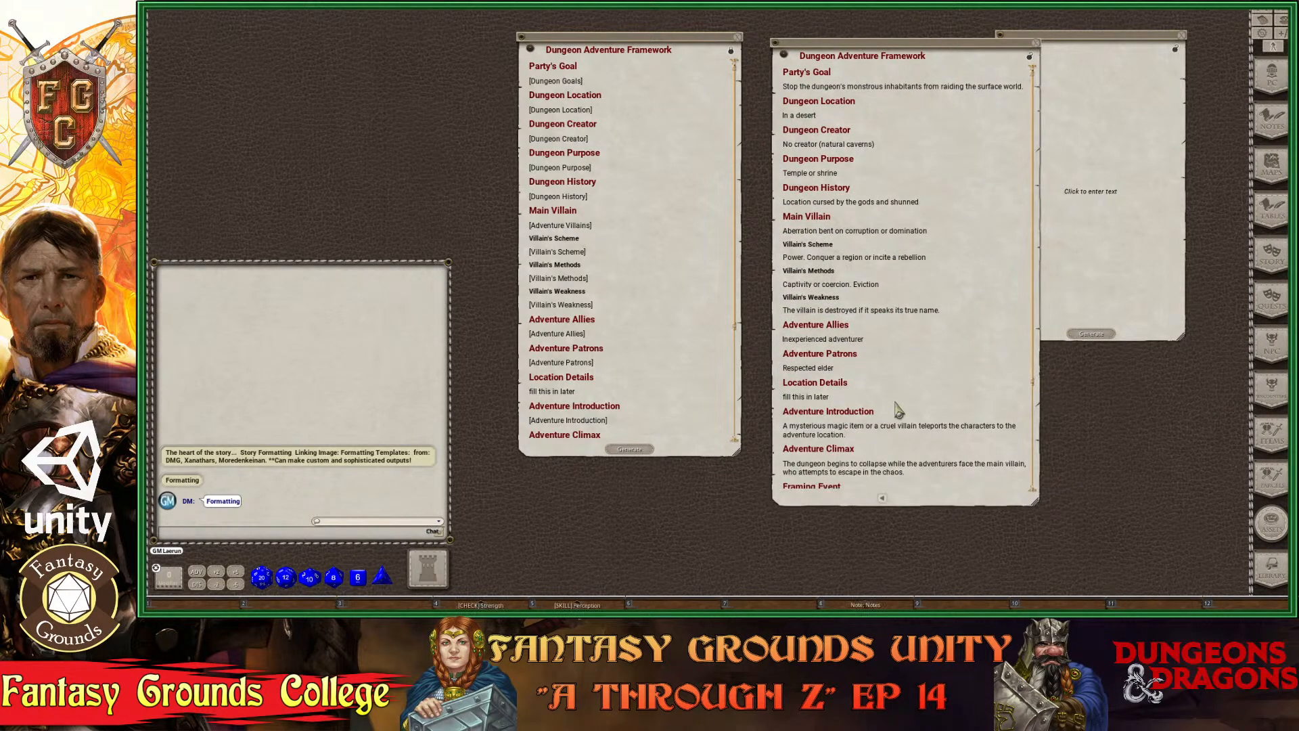
Read through the generated Dungeon Adventure Framework entry, examining the result filled in under each heading.
{"action": "scroll", "coordinate": [897, 410], "scroll_direction": "down", "scroll_amount": 6}
{"action": "scroll", "coordinate": [892, 411], "scroll_direction": "up", "scroll_amount": 6}
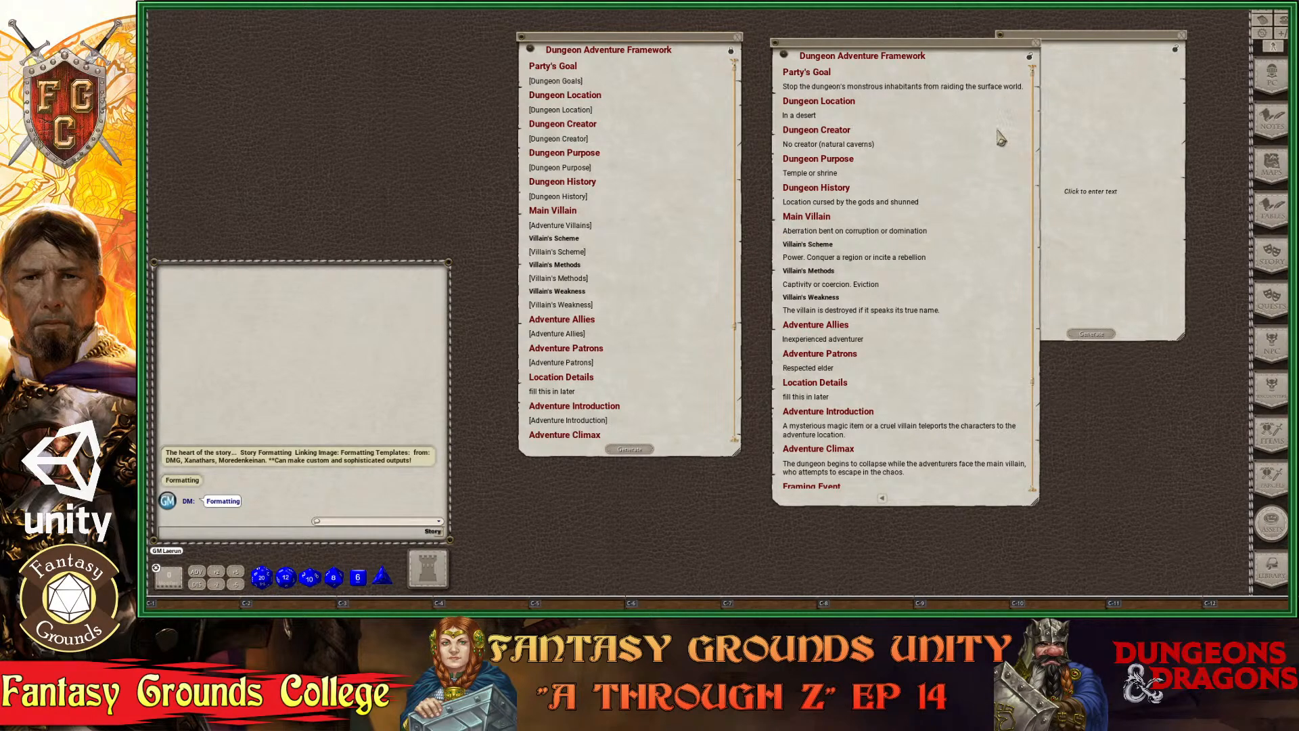
{"action": "scroll", "coordinate": [878, 252], "scroll_direction": "down", "scroll_amount": 1}
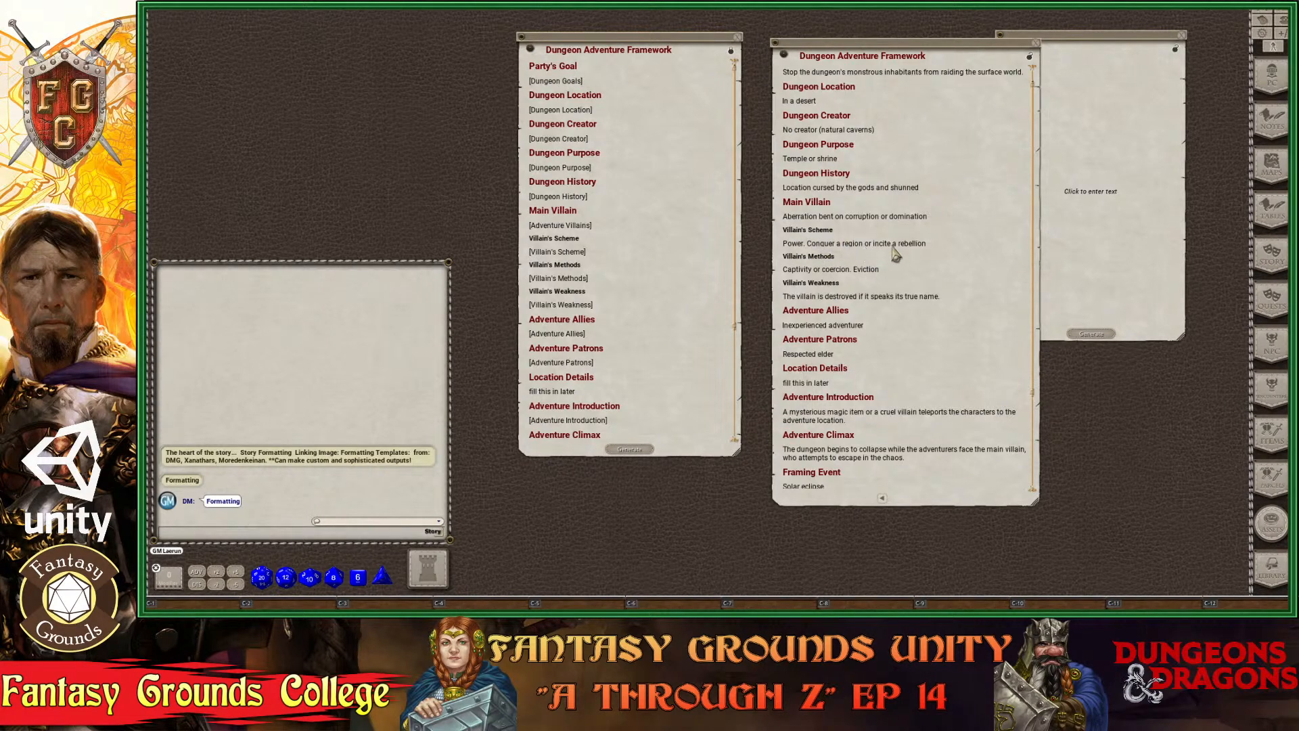
{"action": "scroll", "coordinate": [914, 253], "scroll_direction": "down", "scroll_amount": 1}
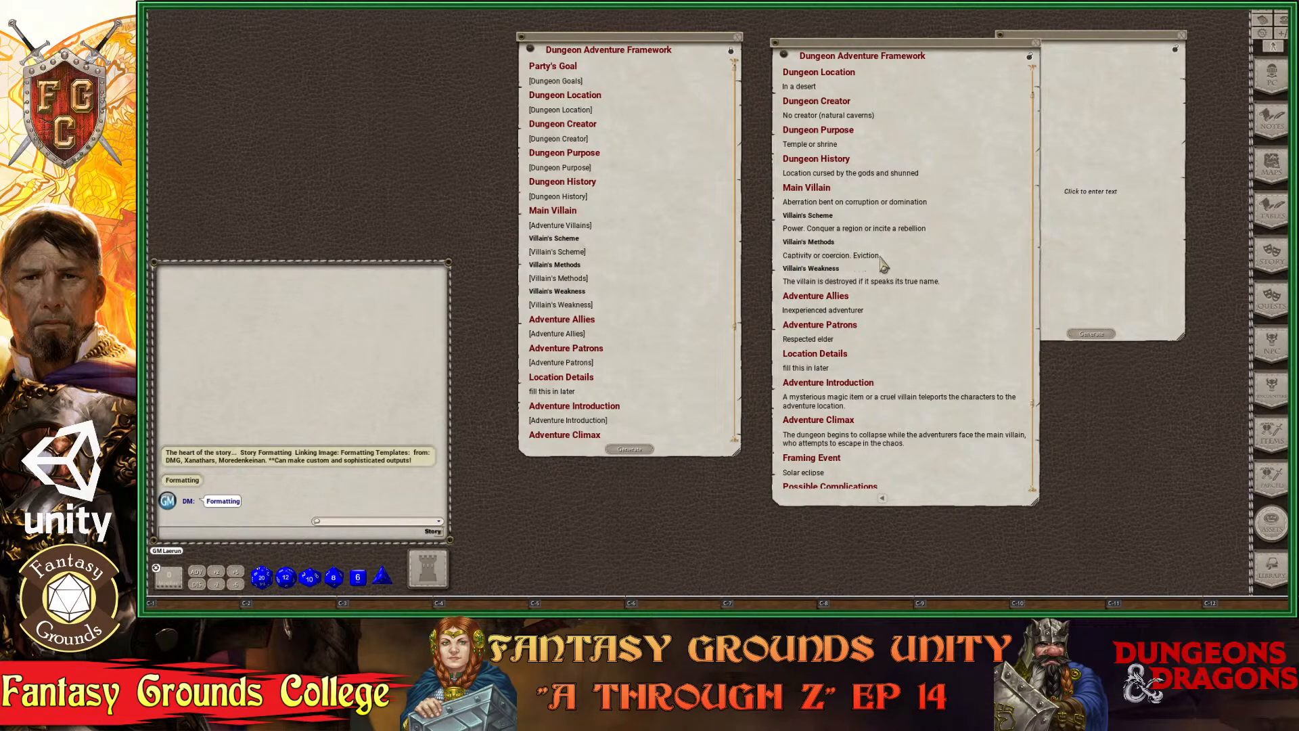
{"action": "scroll", "coordinate": [881, 260], "scroll_direction": "down", "scroll_amount": 2}
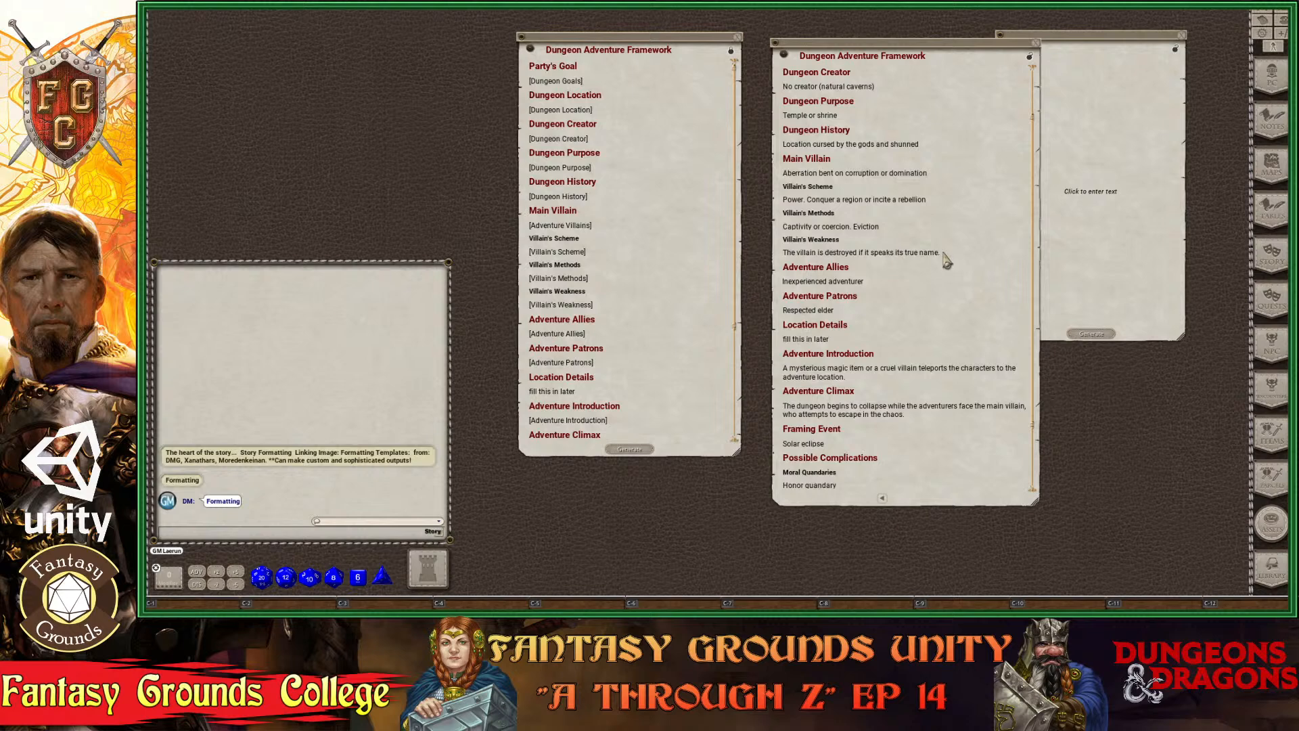
{"action": "scroll", "coordinate": [897, 274], "scroll_direction": "down", "scroll_amount": 1}
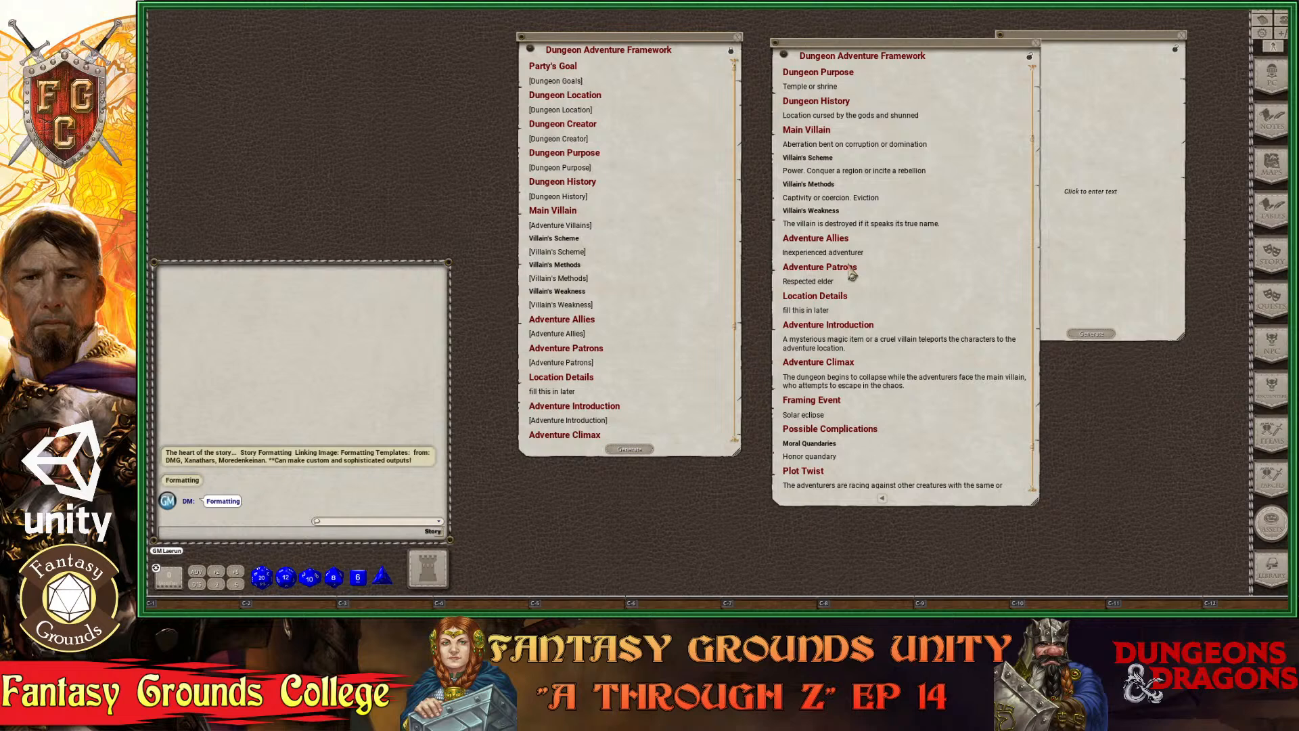
{"action": "scroll", "coordinate": [886, 292], "scroll_direction": "down", "scroll_amount": 1}
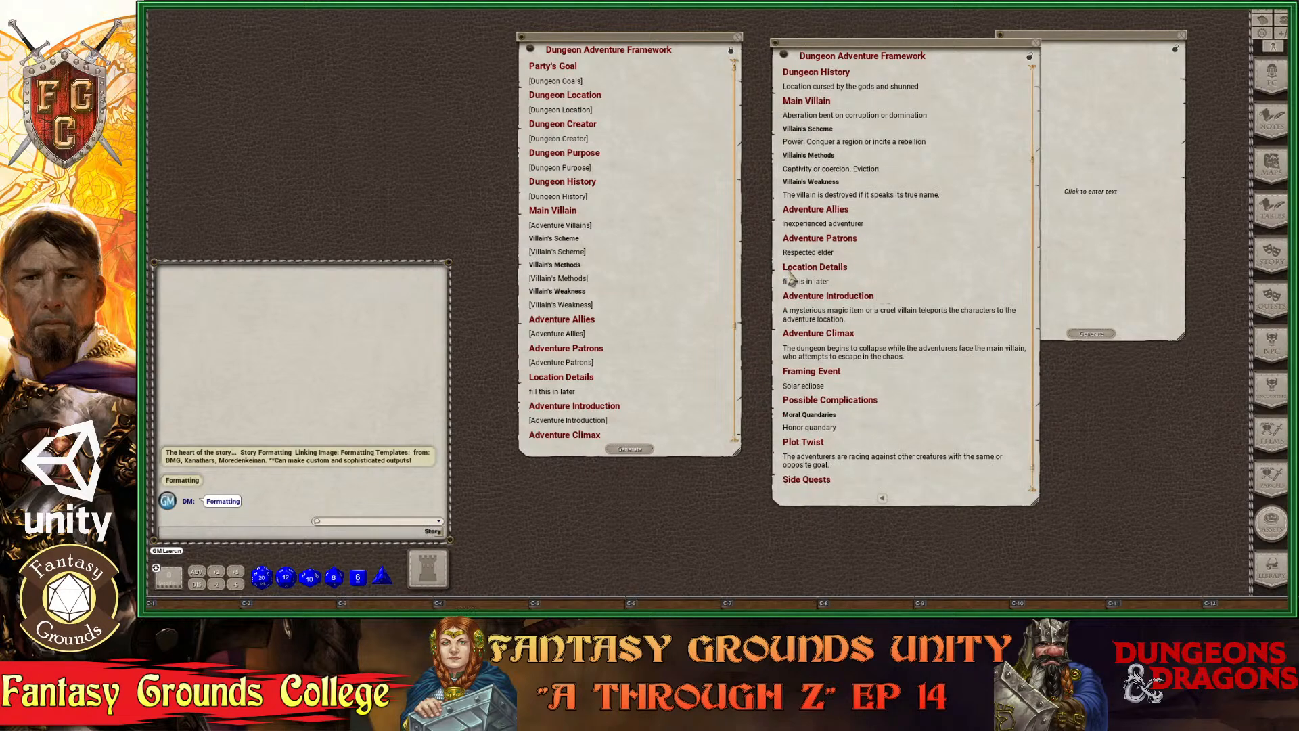
Examine the remaining headings of the generated Dungeon Adventure Framework entry, through to Side Quests.
{"action": "key", "text": "ctrl"}
{"action": "scroll", "coordinate": [937, 274], "scroll_direction": "down", "scroll_amount": 1}
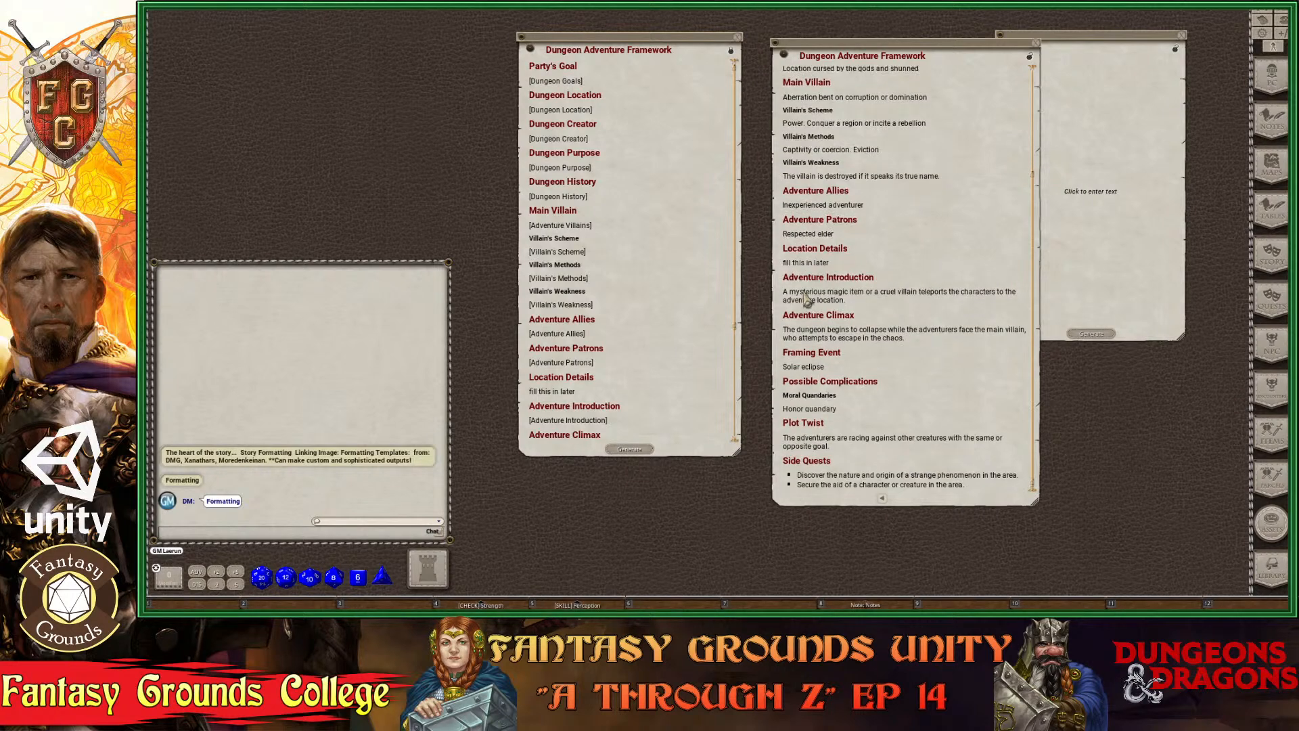
{"action": "key", "text": "ctrl"}
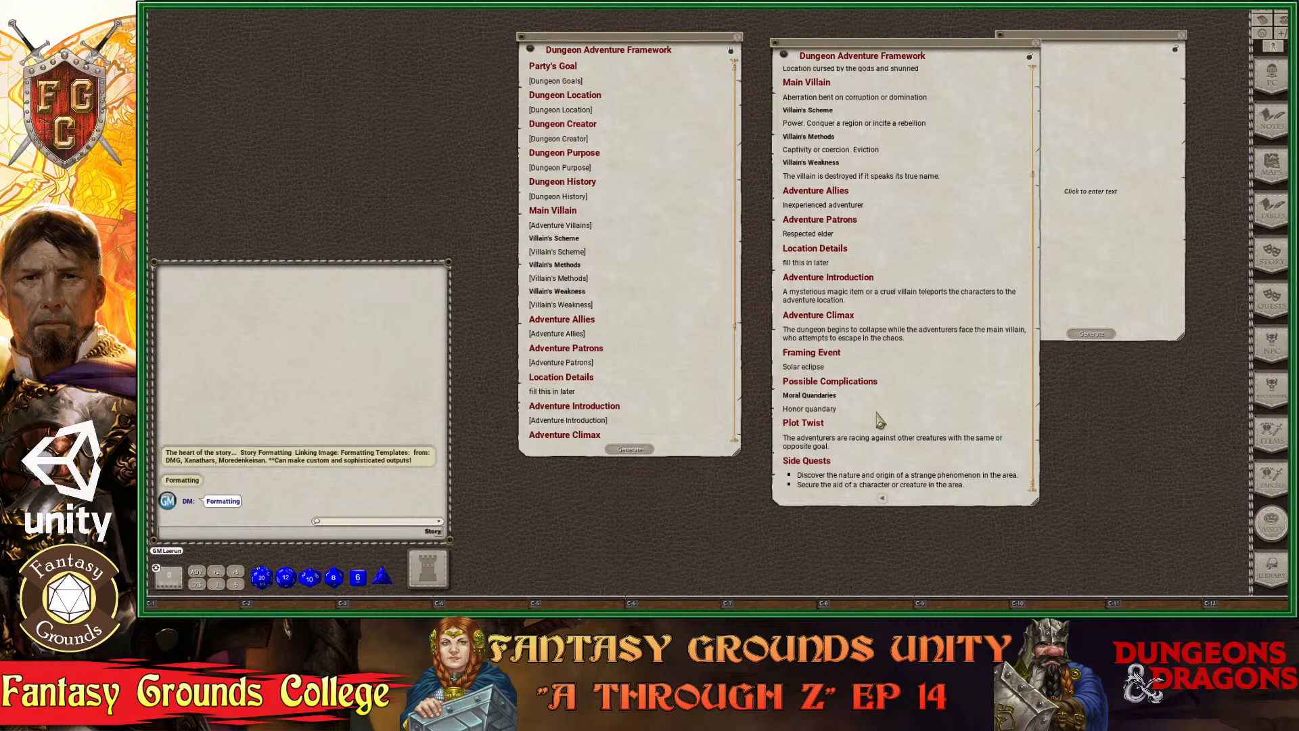
{"action": "key", "text": "ctrl"}
{"action": "key", "text": "ctrl"}
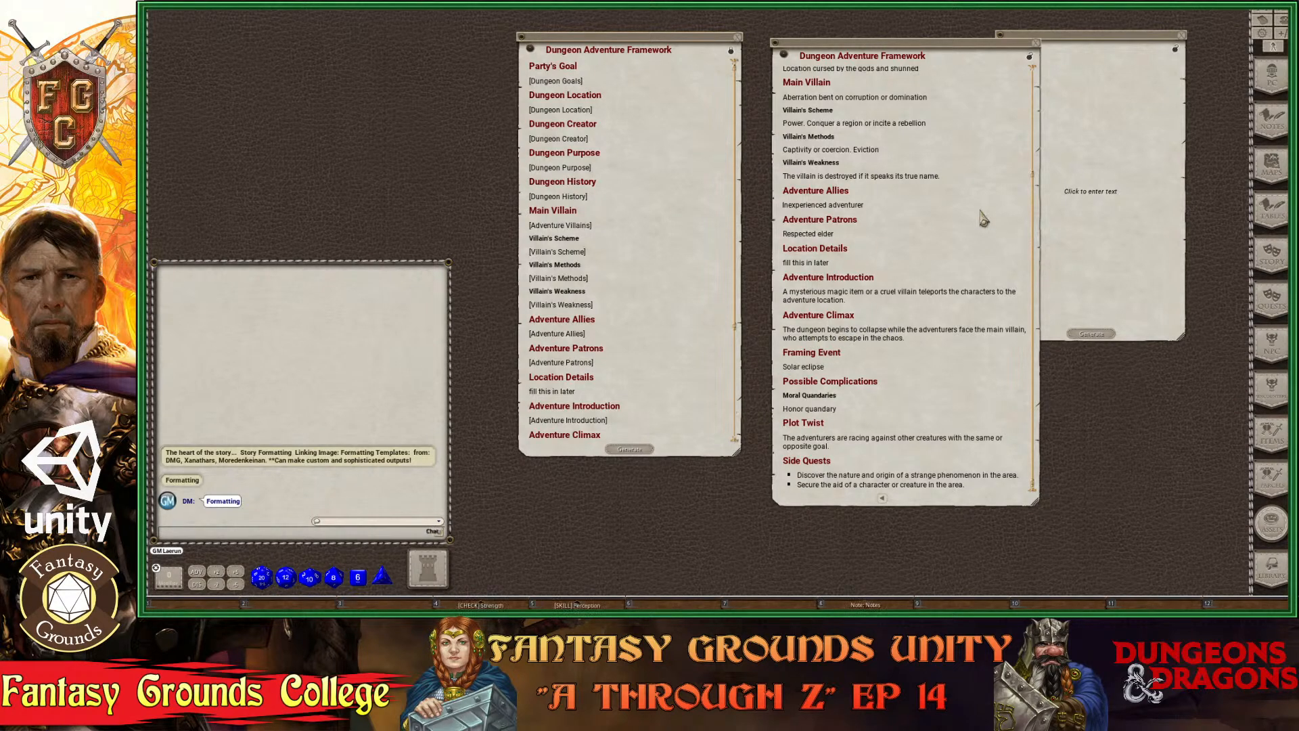
Close the Dungeon Adventure Framework template, its generated story entry and the blank story template.
{"action": "left_click", "coordinate": [1077, 162]}
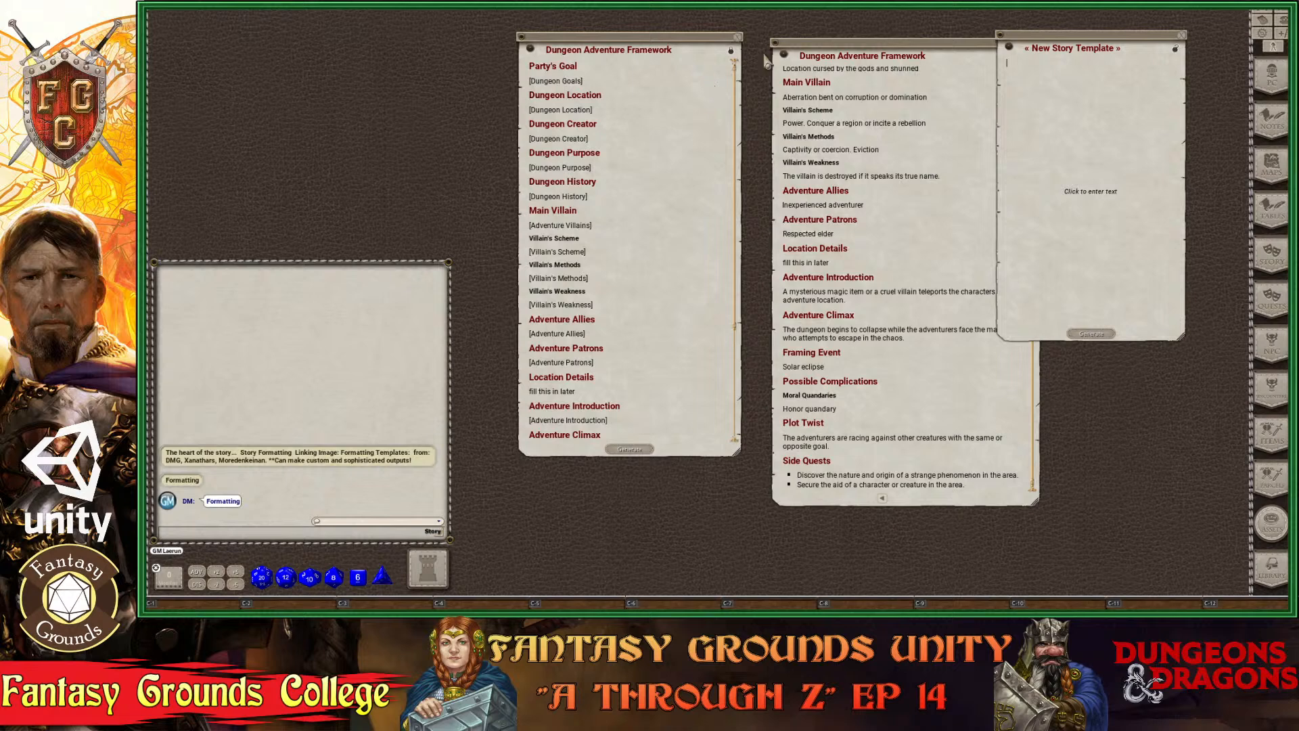
{"action": "left_click", "coordinate": [744, 42]}
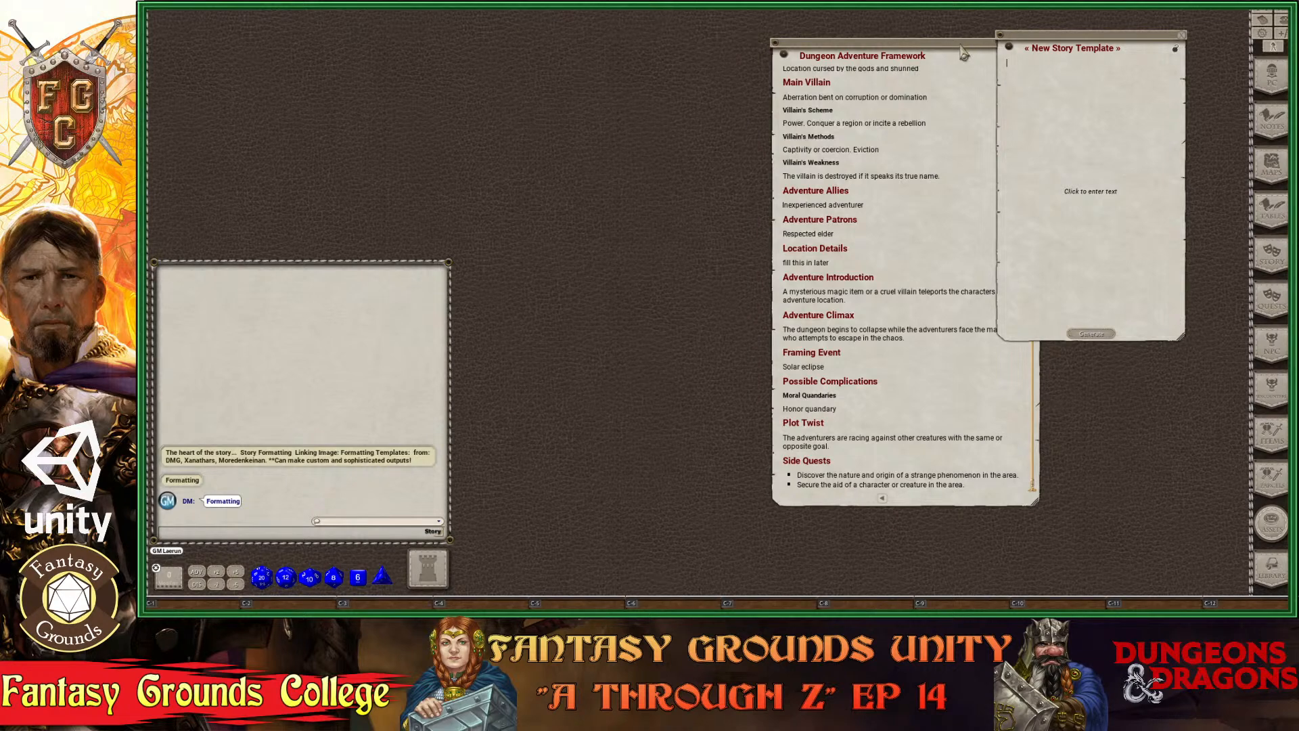
{"action": "left_click_drag", "start_coordinate": [954, 45], "coordinate": [840, 69]}
{"action": "left_click", "coordinate": [925, 43]}
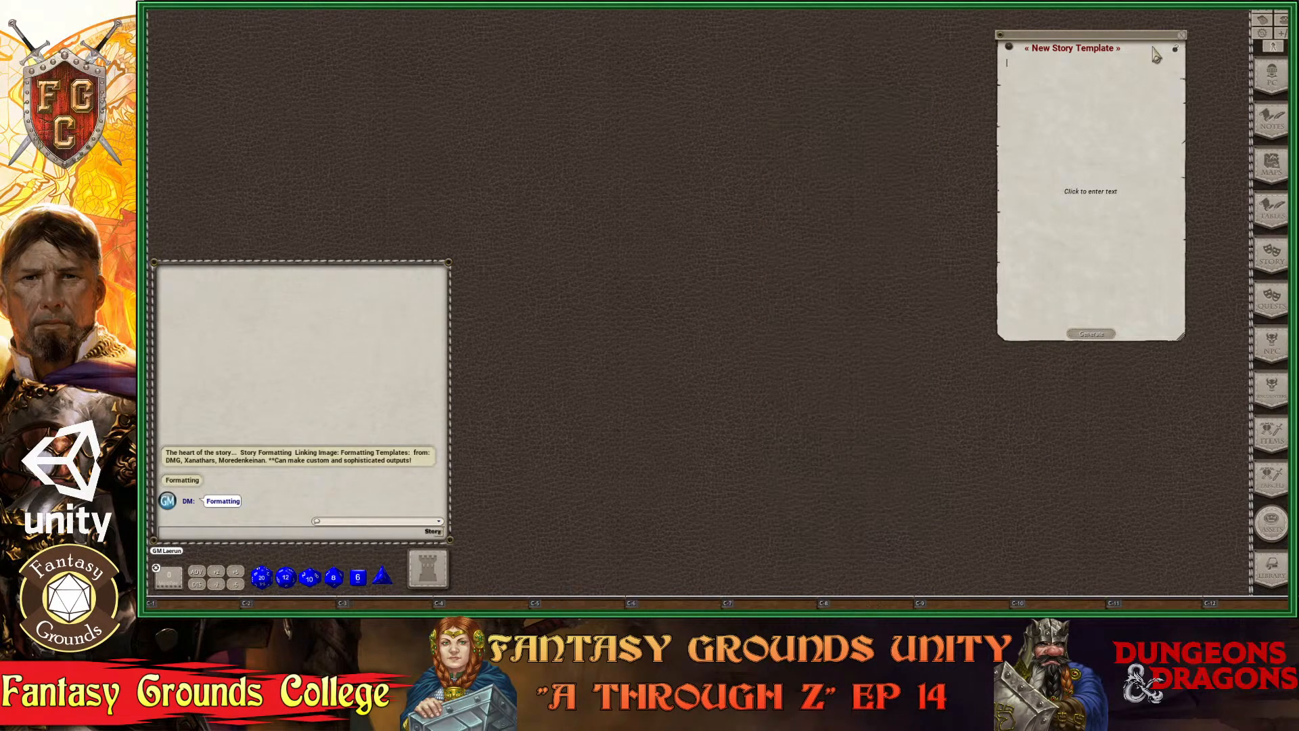
{"action": "left_click", "coordinate": [1180, 45]}
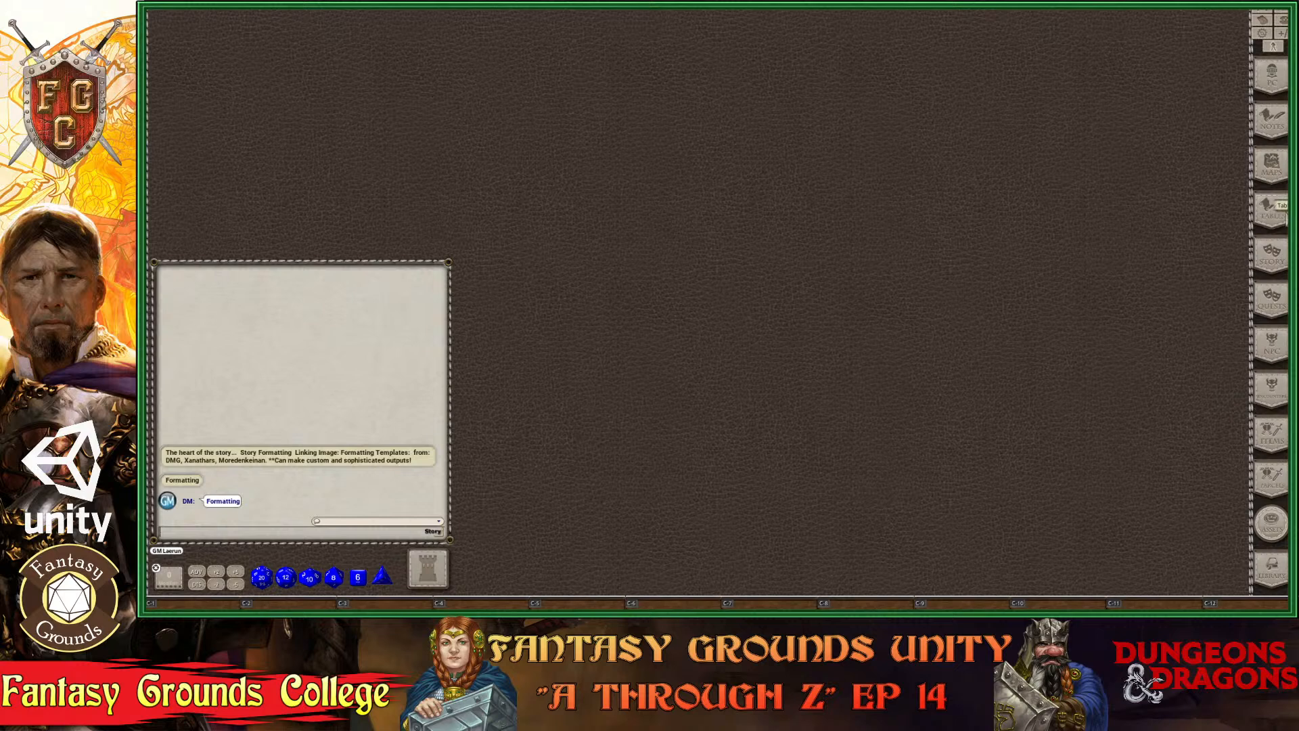
View the Tables, Images & Maps and Story lists briefly, closing each one.
{"action": "left_click", "coordinate": [1275, 211]}
{"action": "left_click", "coordinate": [1185, 77]}
{"action": "left_click", "coordinate": [1272, 163]}
{"action": "left_click_drag", "start_coordinate": [973, 42], "coordinate": [776, 62]}
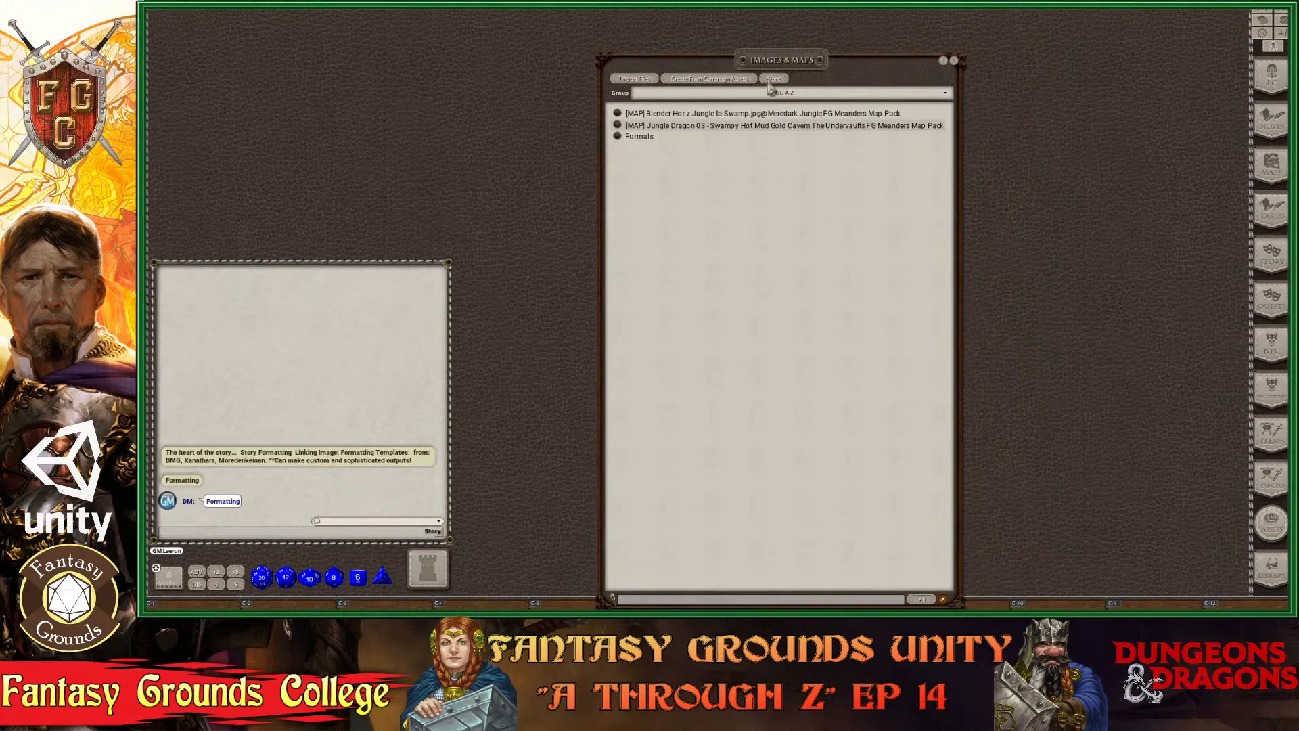
{"action": "left_click", "coordinate": [954, 61]}
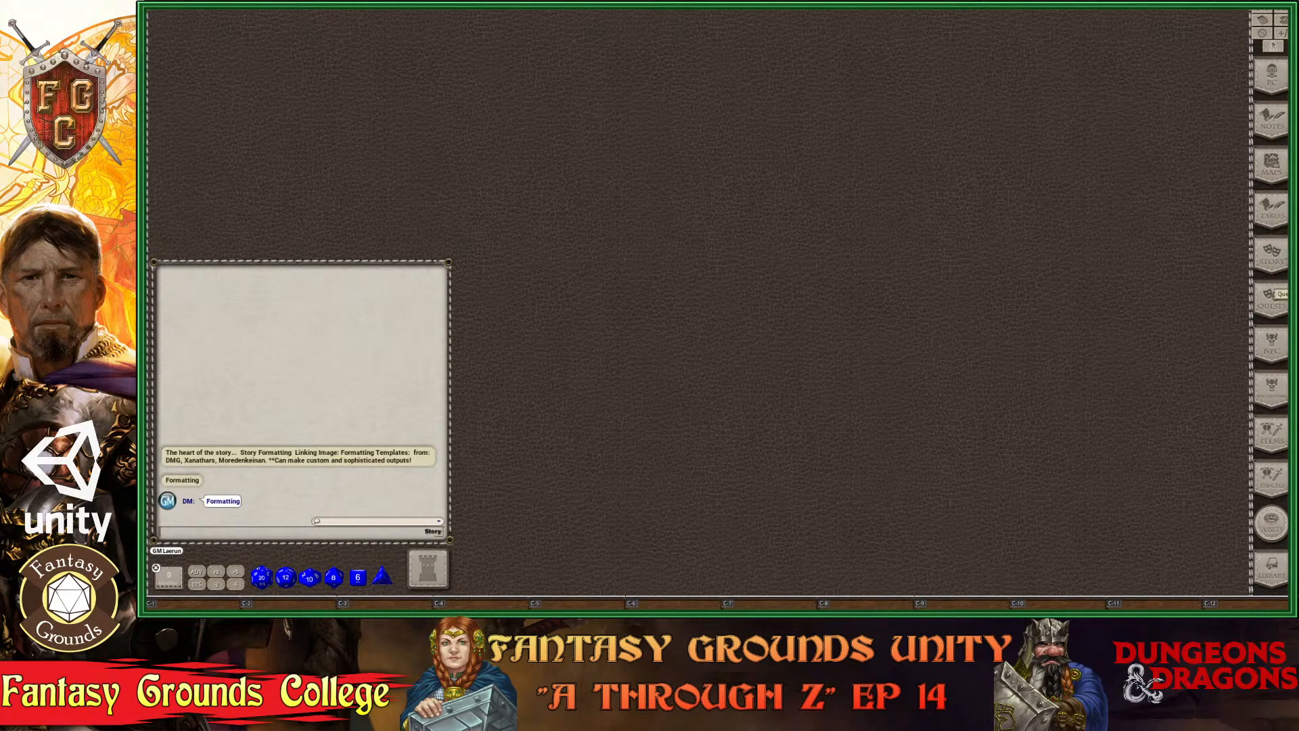
{"action": "left_click", "coordinate": [1277, 266]}
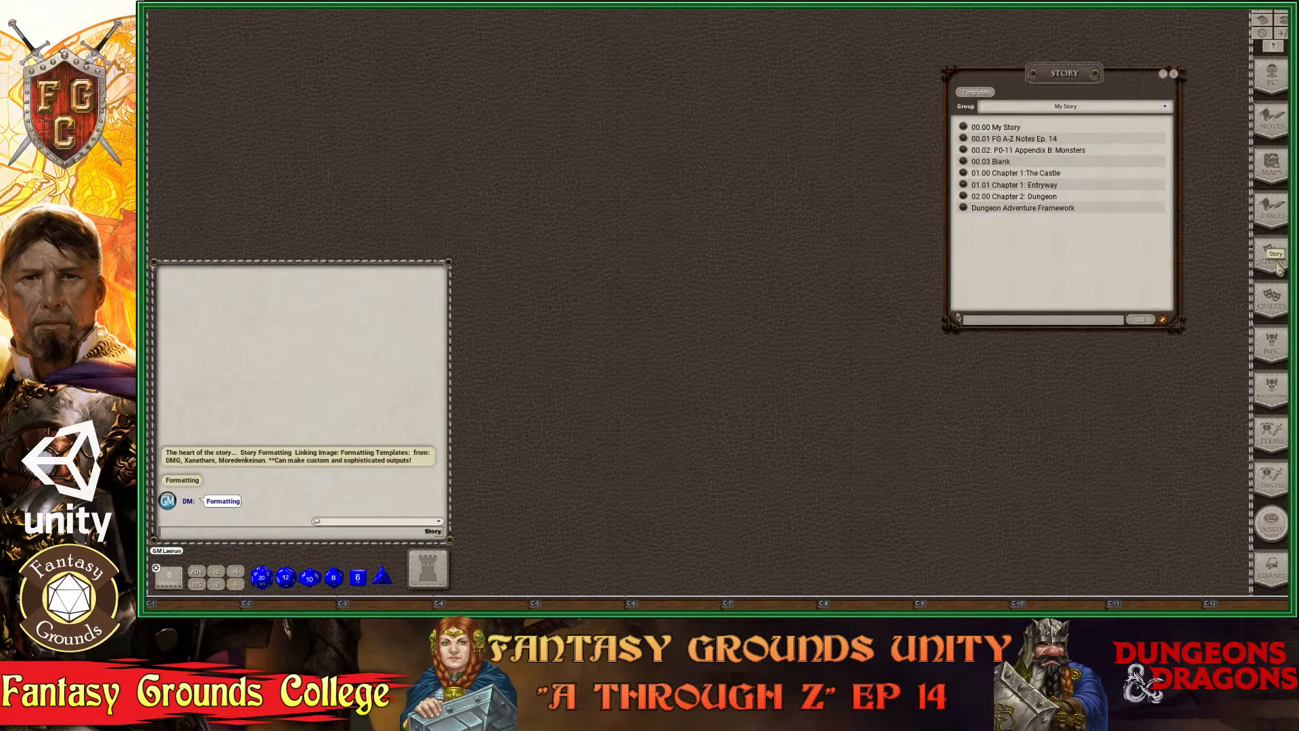
{"action": "left_click", "coordinate": [1172, 75]}
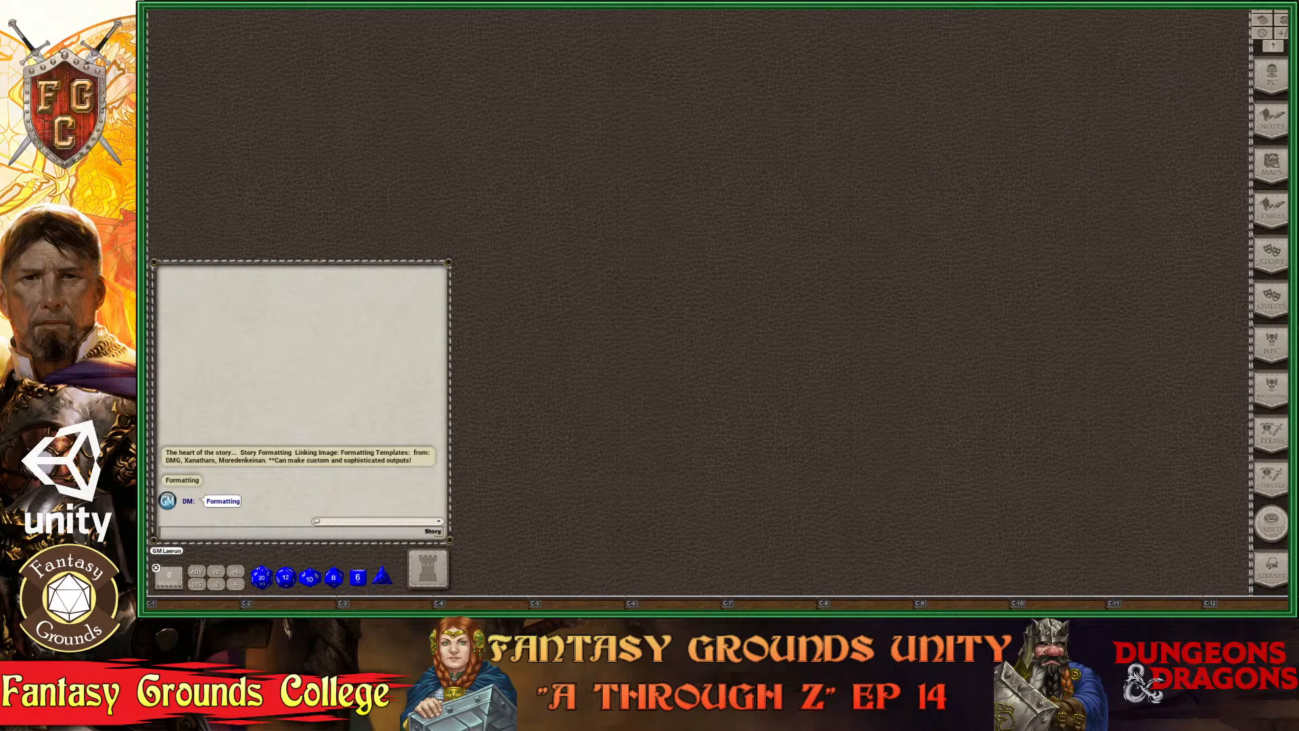
Open the Story Templates list from the Story list, enlarge it, and close the Story list.
{"action": "left_click", "coordinate": [1272, 260]}
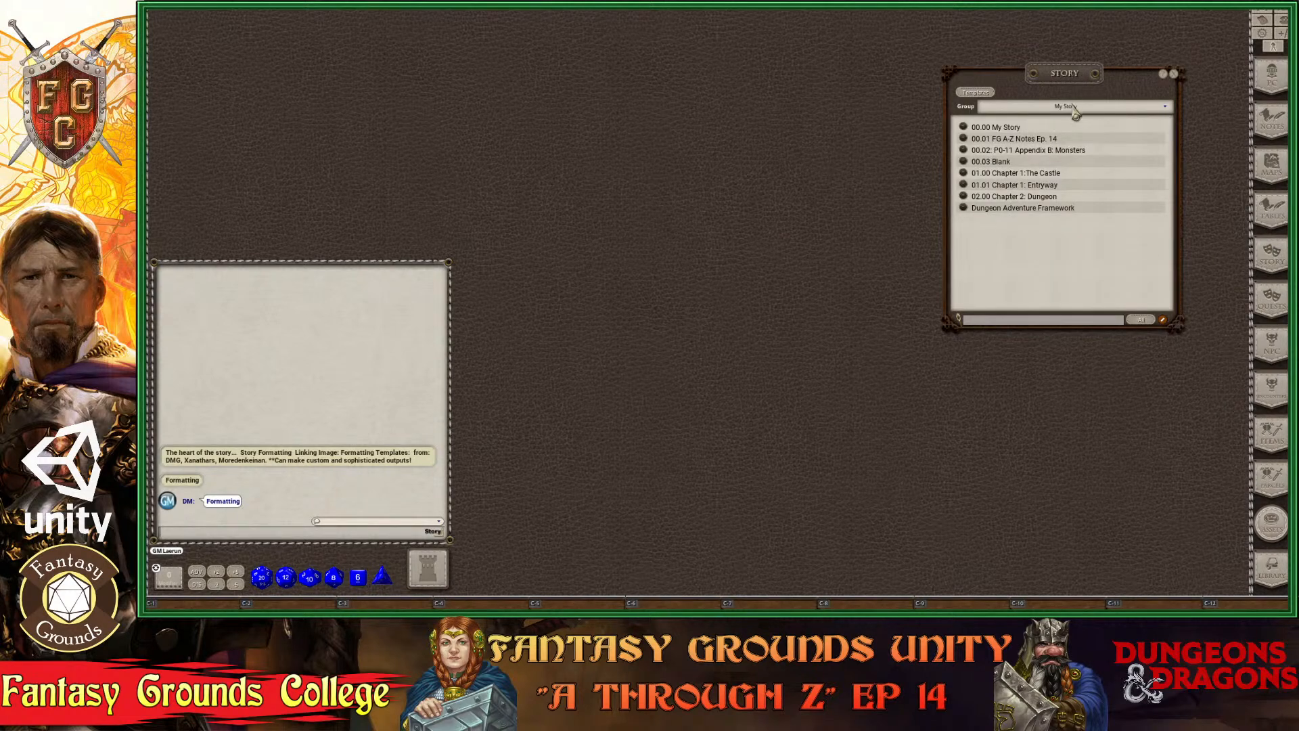
{"action": "left_click_drag", "start_coordinate": [1064, 74], "coordinate": [777, 87]}
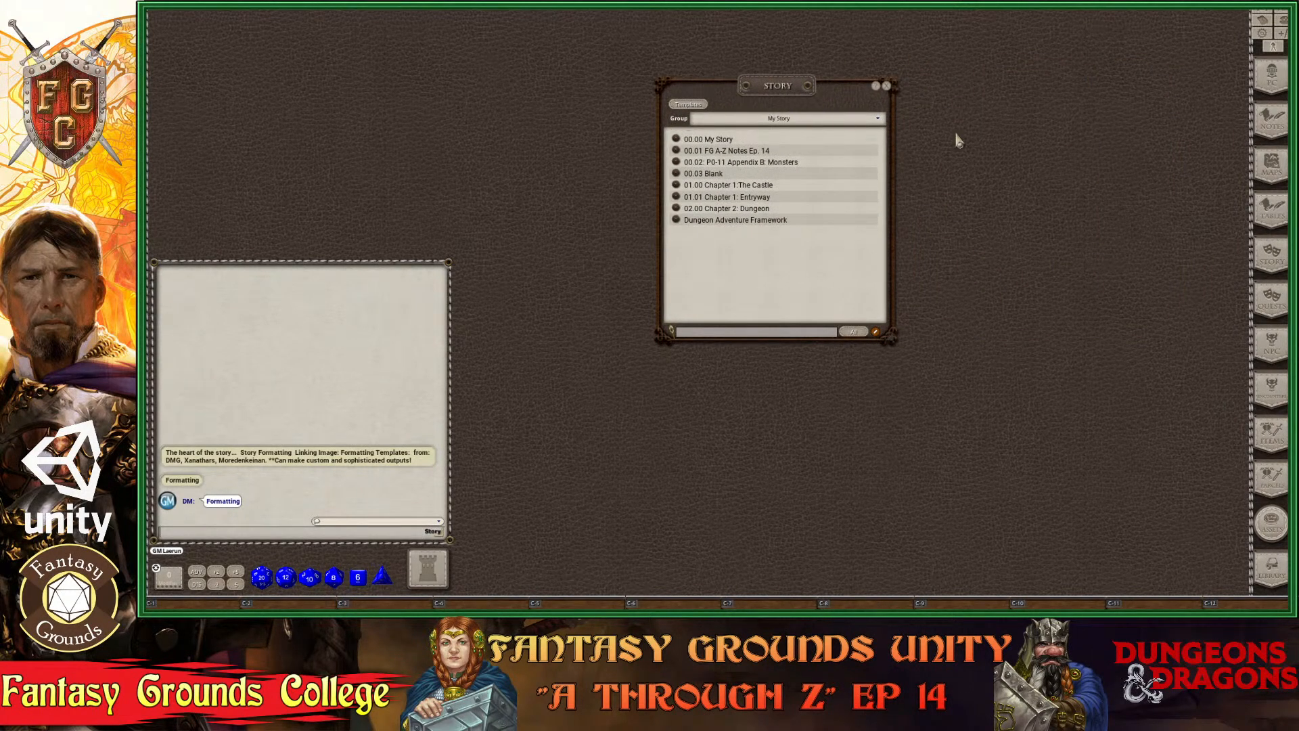
{"action": "left_click", "coordinate": [693, 104]}
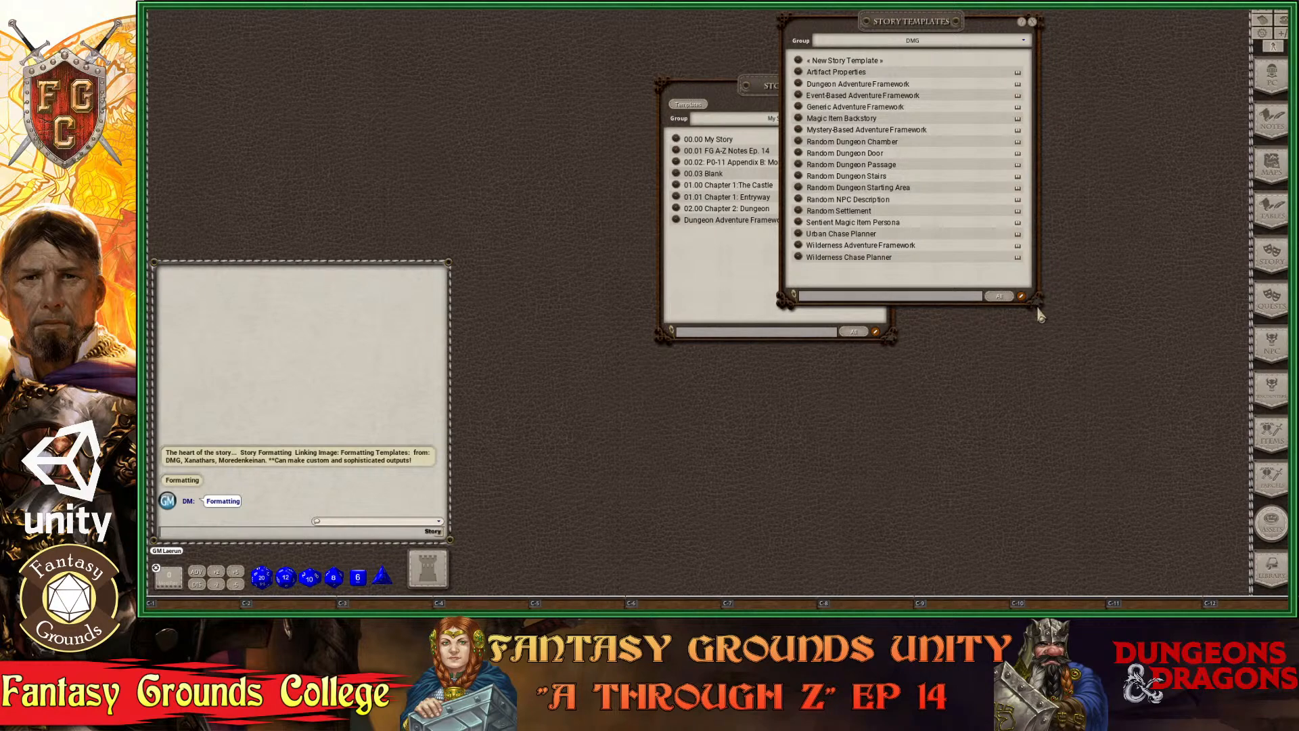
{"action": "left_click_drag", "start_coordinate": [1039, 306], "coordinate": [1096, 412]}
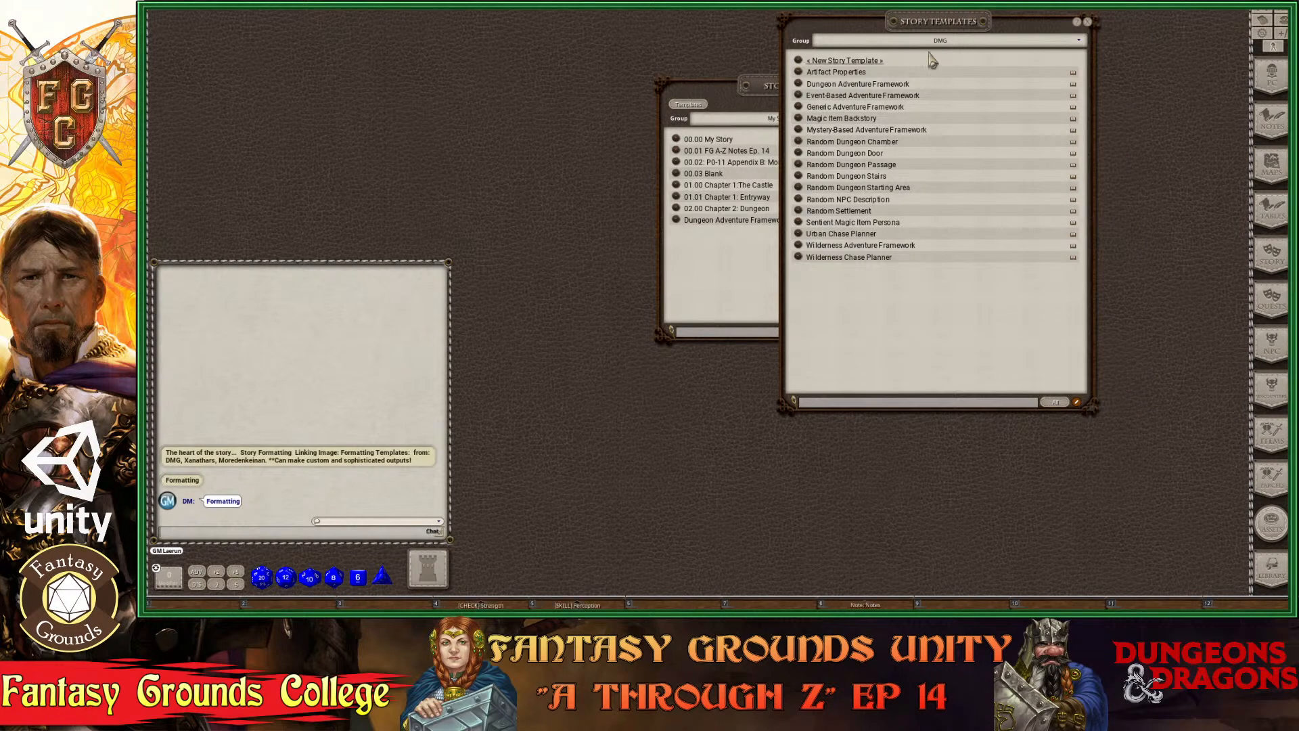
{"action": "left_click_drag", "start_coordinate": [932, 21], "coordinate": [1027, 24]}
{"action": "left_click_drag", "start_coordinate": [800, 97], "coordinate": [744, 103]}
{"action": "left_click", "coordinate": [830, 95]}
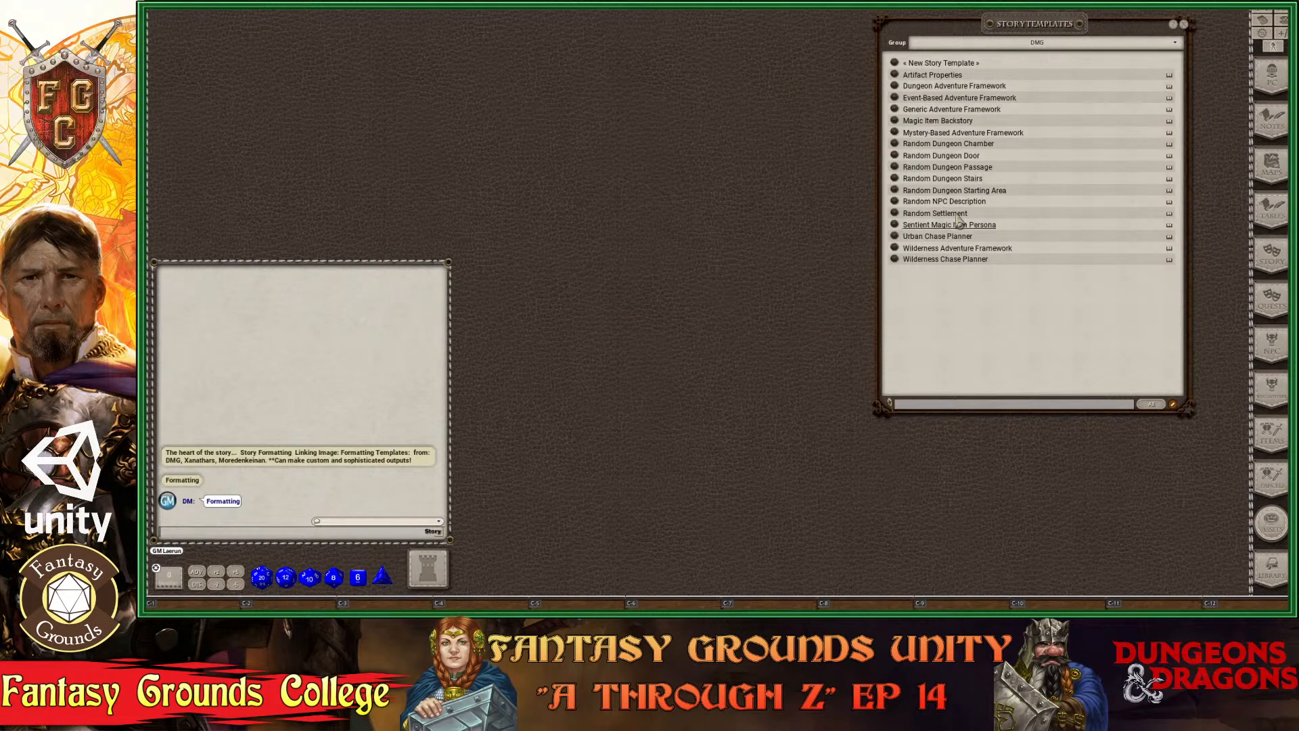
{"action": "left_click_drag", "start_coordinate": [1015, 27], "coordinate": [899, 47]}
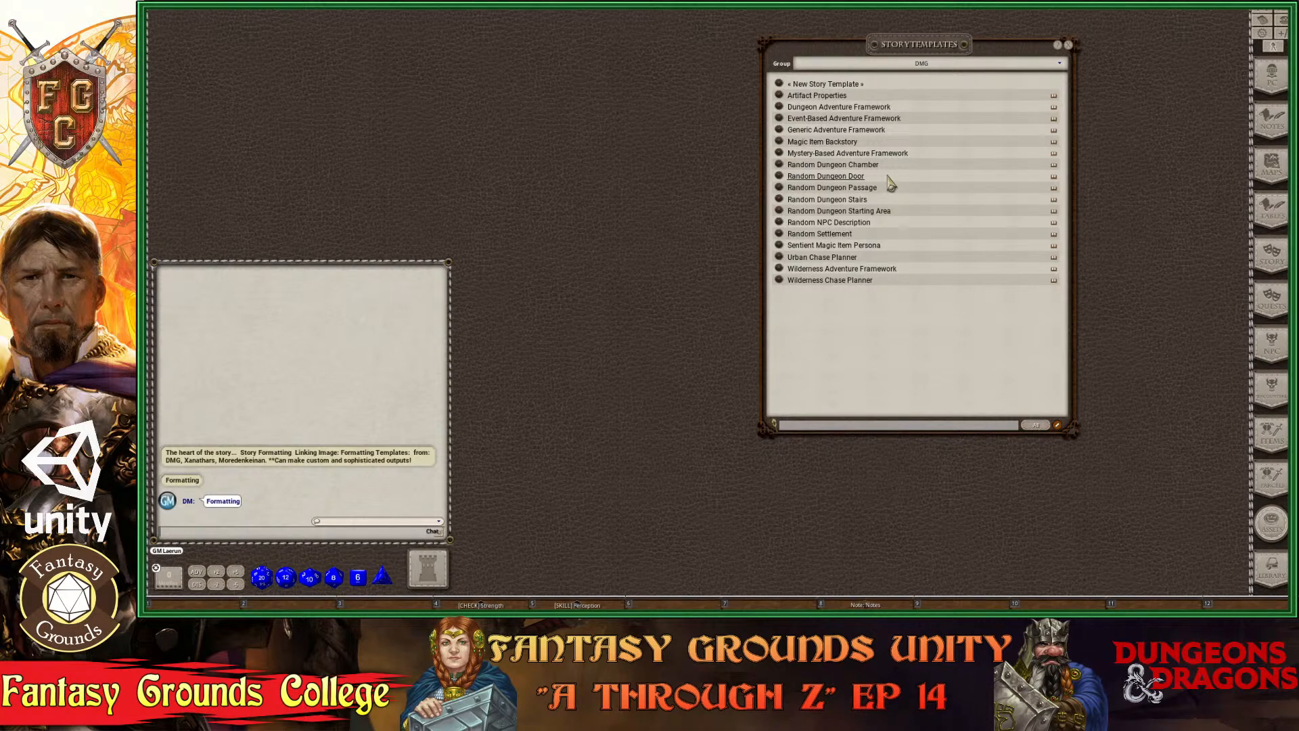
Generate a story entry from the Magic Item Backstory template and close both the entry and the template.
{"action": "key", "text": "ctrl"}
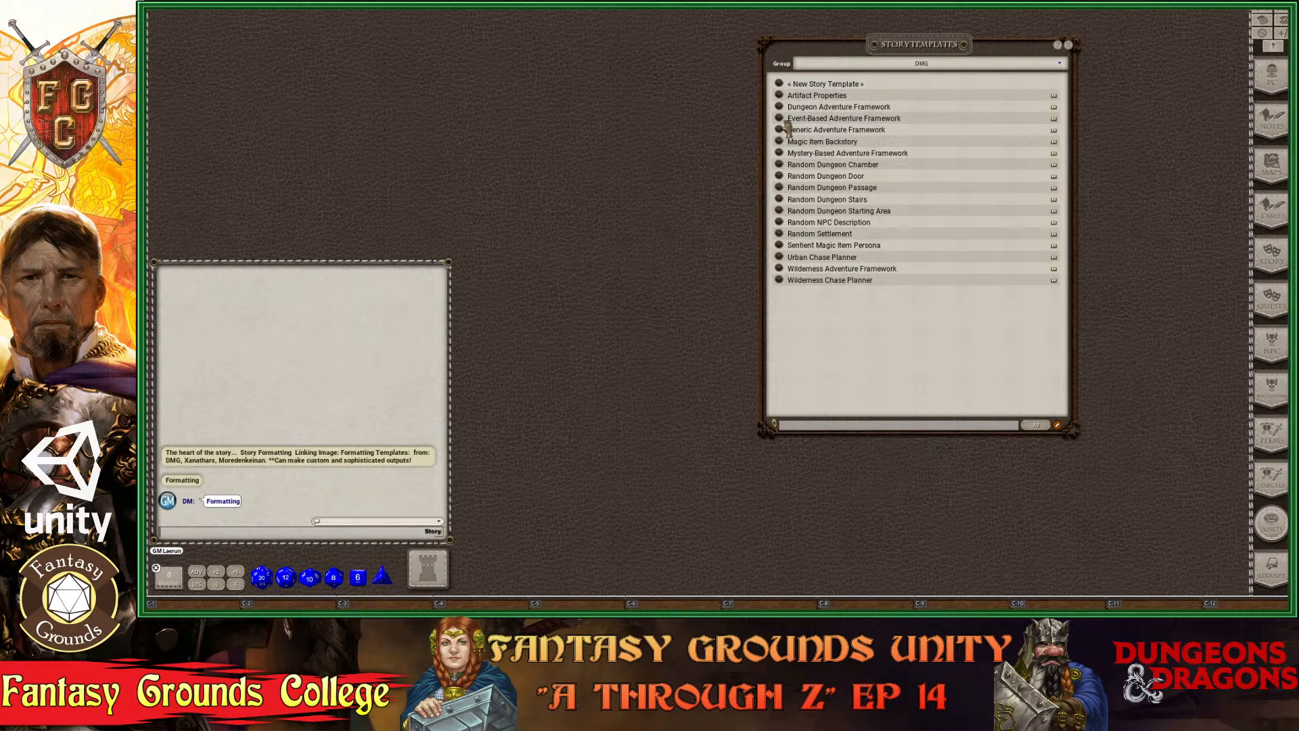
{"action": "left_click", "coordinate": [822, 141]}
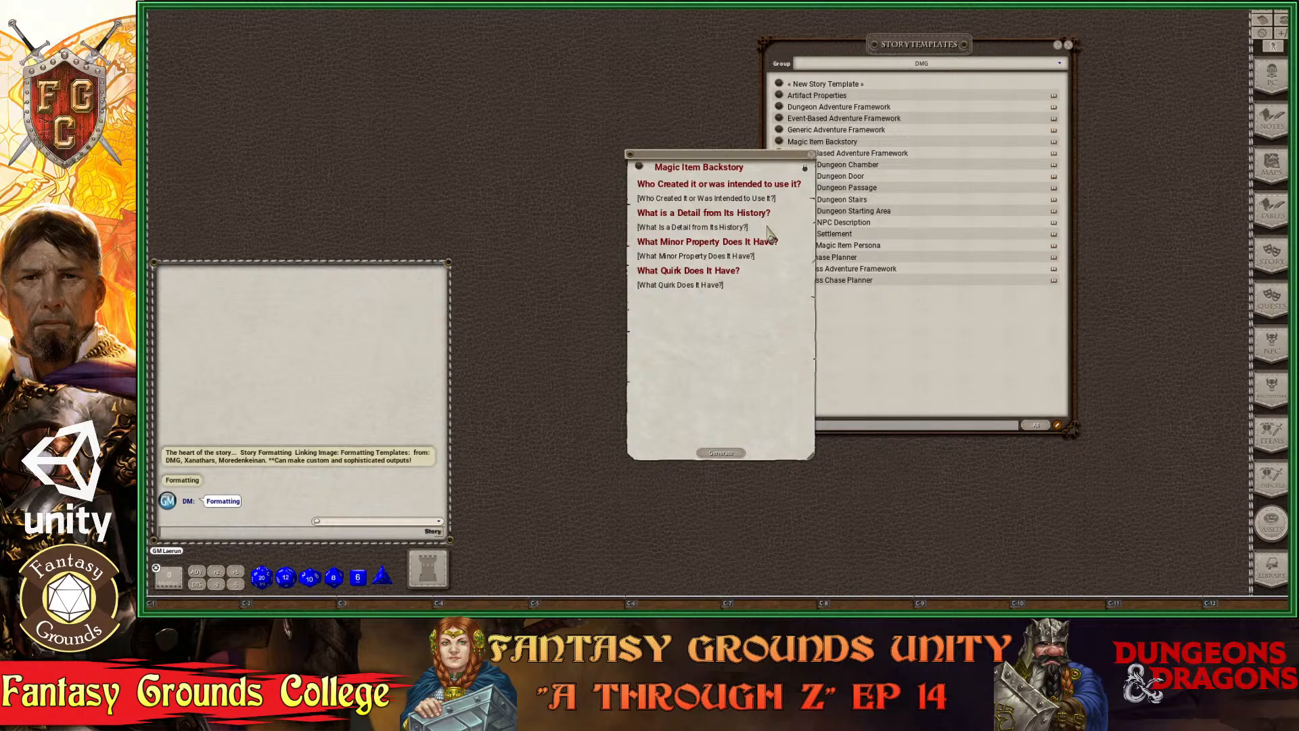
{"action": "left_click_drag", "start_coordinate": [720, 154], "coordinate": [647, 38]}
{"action": "key", "text": "ctrl"}
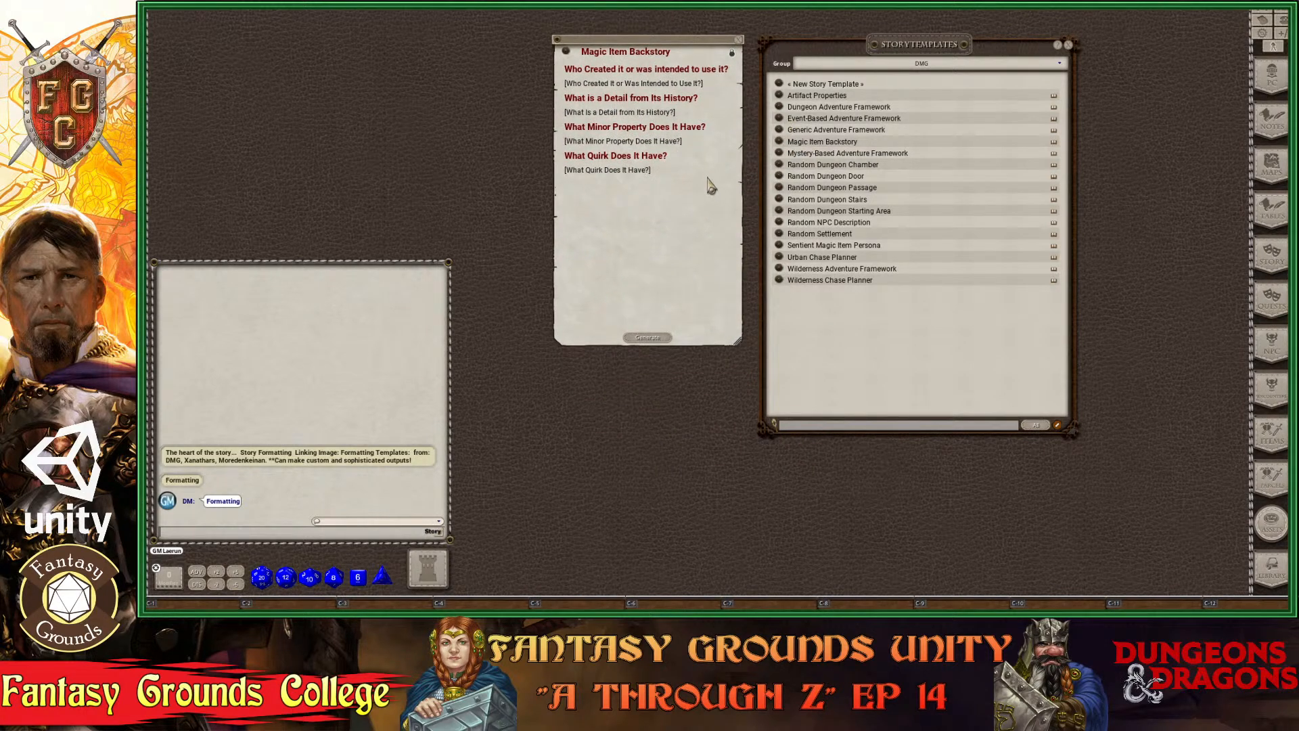
{"action": "left_click", "coordinate": [656, 343]}
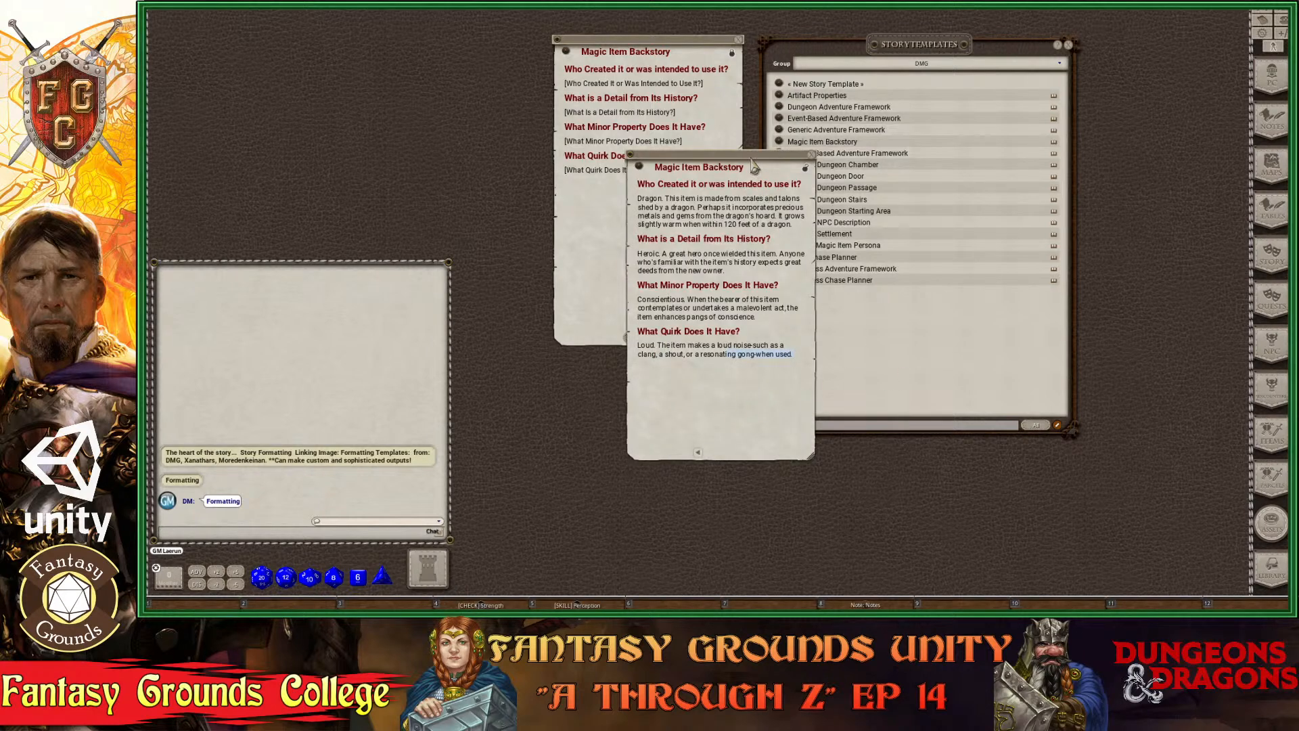
{"action": "left_click_drag", "start_coordinate": [752, 162], "coordinate": [963, 100]}
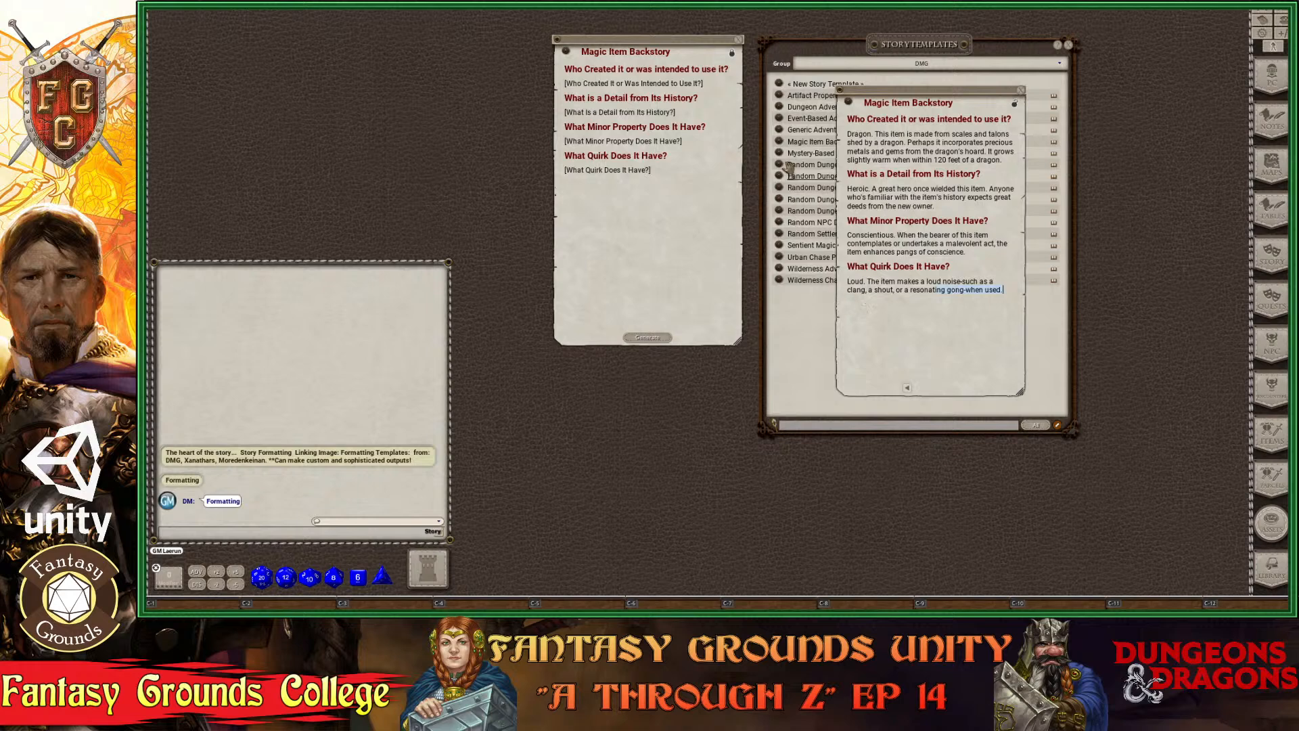
{"action": "left_click", "coordinate": [1021, 90]}
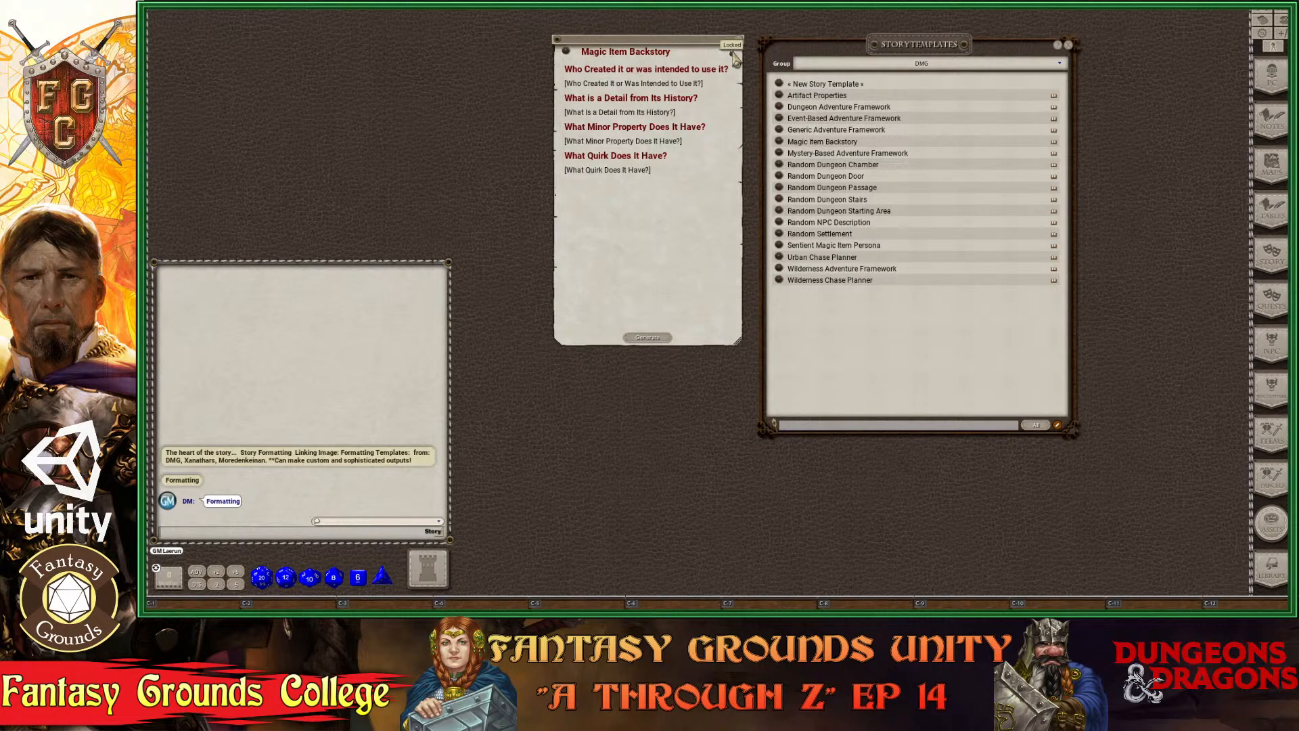
{"action": "left_click", "coordinate": [739, 40]}
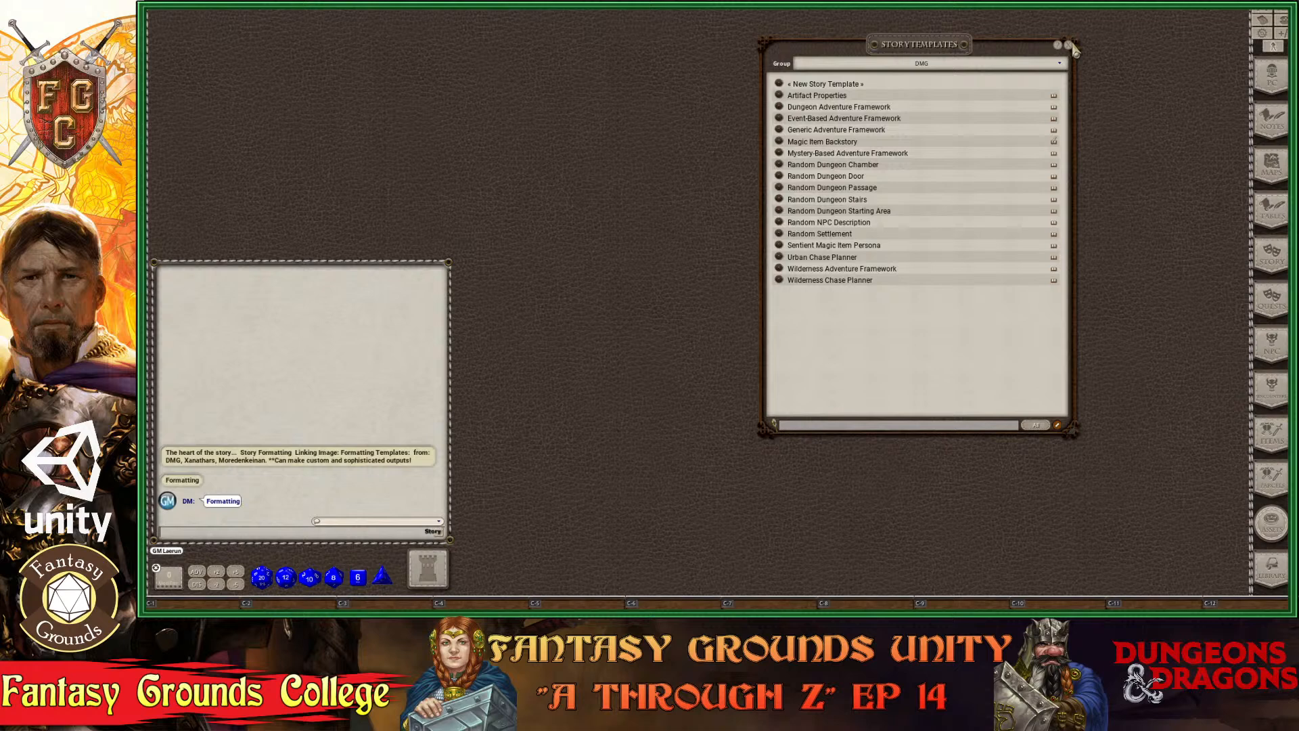
Reopen the Story list and place it side by side with the Story Templates list.
{"action": "left_click_drag", "start_coordinate": [943, 53], "coordinate": [641, 64]}
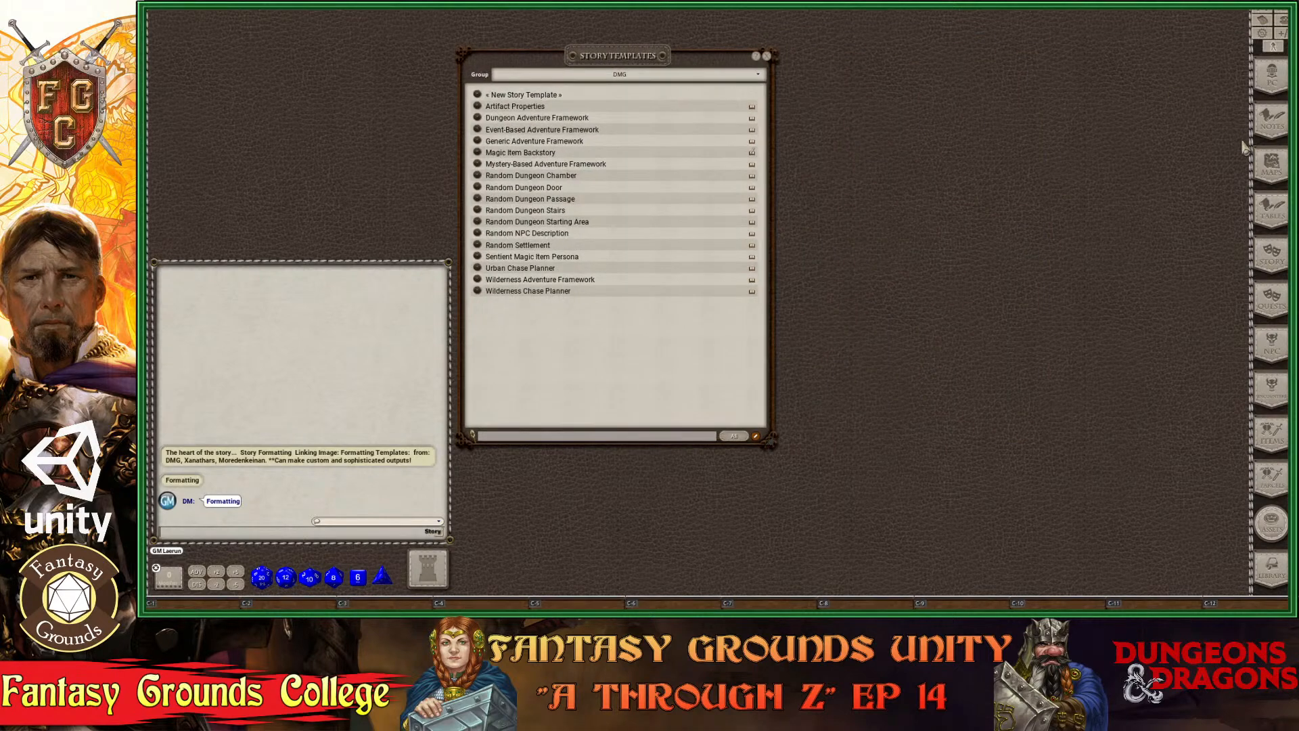
{"action": "left_click", "coordinate": [1271, 256]}
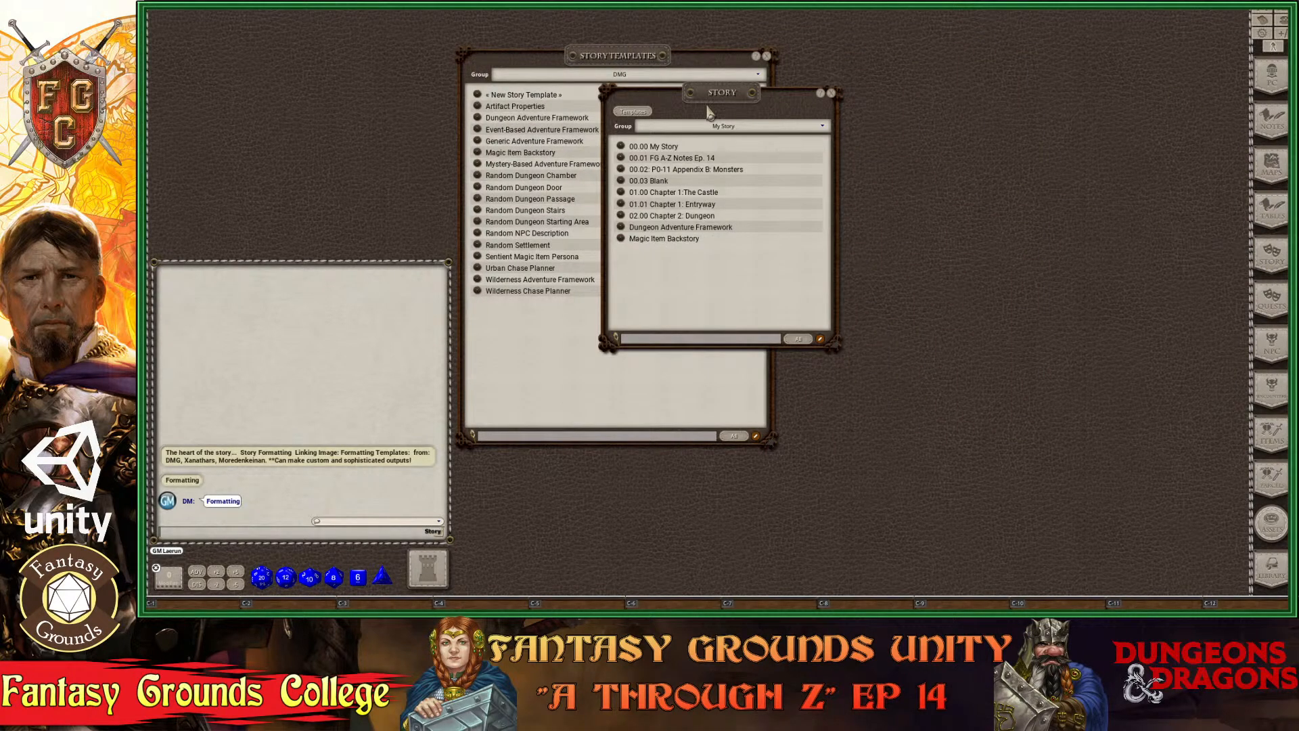
{"action": "left_click_drag", "start_coordinate": [712, 105], "coordinate": [961, 88]}
{"action": "left_click_drag", "start_coordinate": [652, 56], "coordinate": [709, 49]}
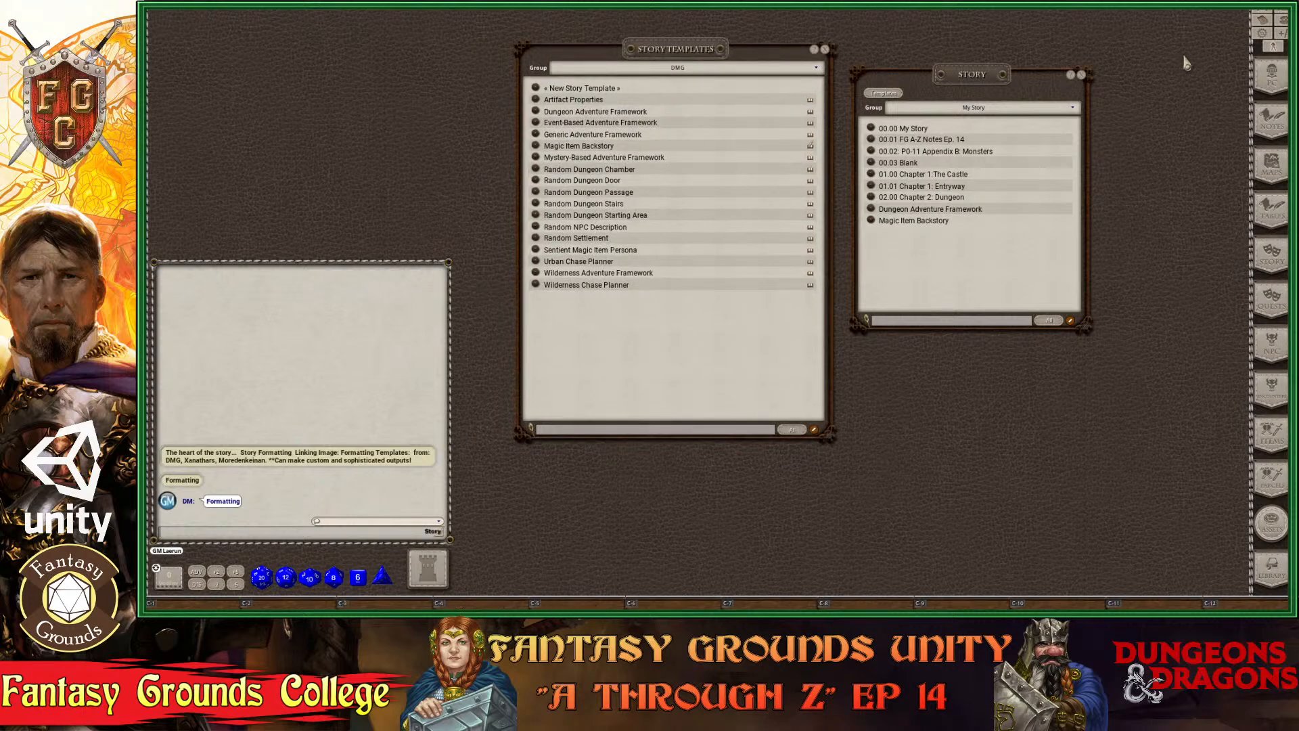
View the 00.01 FG A-Z Notes Ep. 14 note and the Parcels list, closing them and the Notes list.
{"action": "left_click", "coordinate": [1275, 125]}
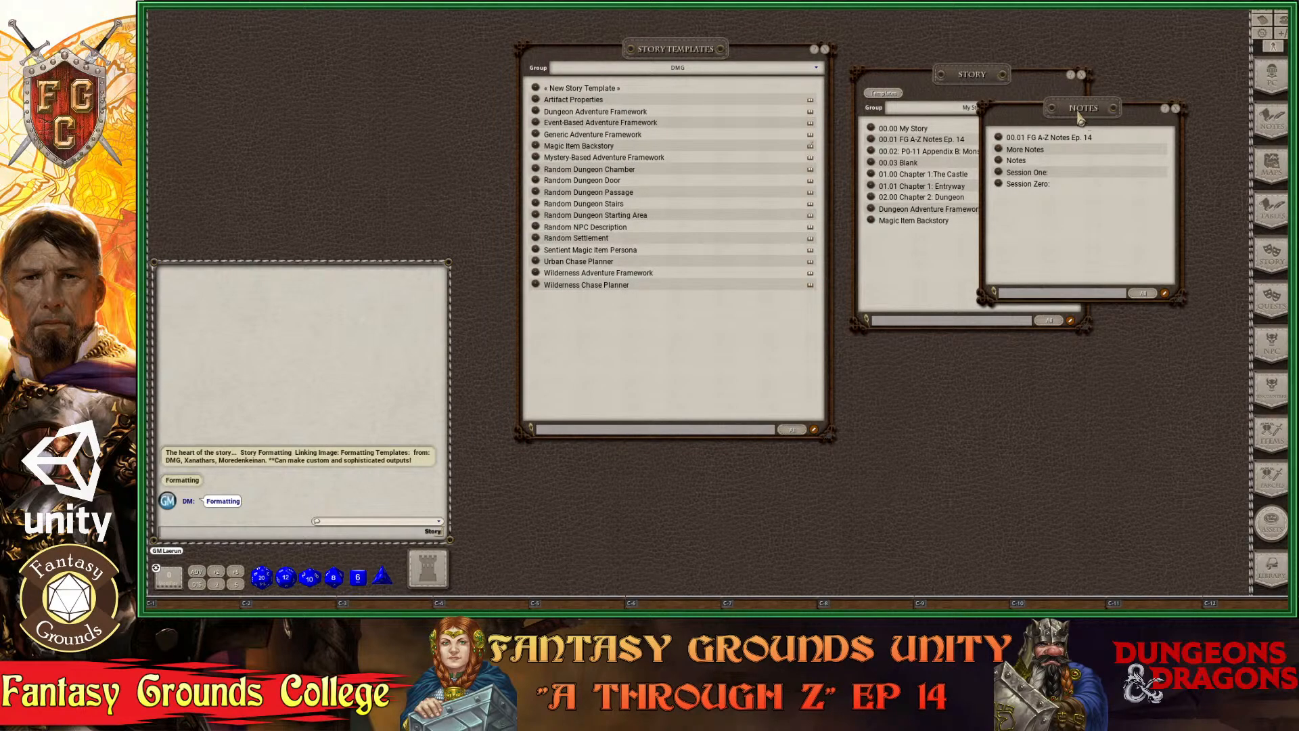
{"action": "left_click", "coordinate": [998, 138]}
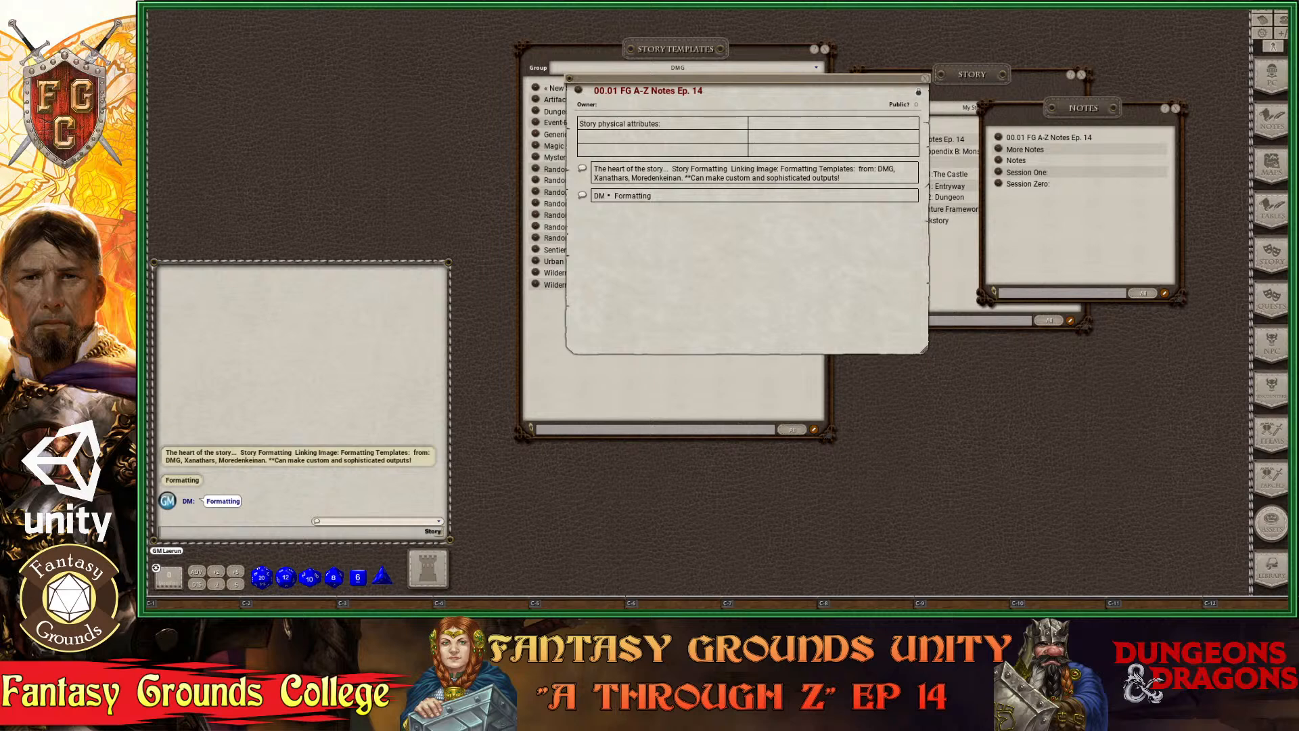
{"action": "left_click", "coordinate": [1274, 482]}
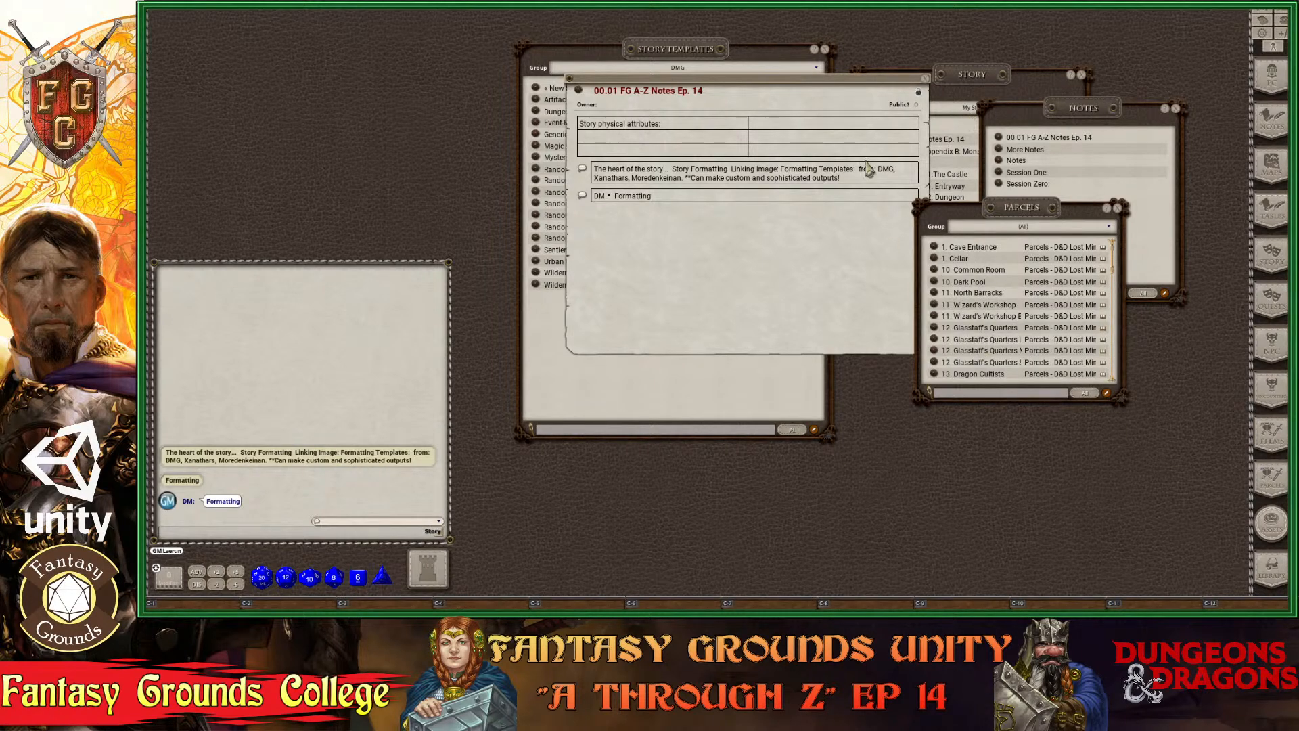
{"action": "key", "text": "ctrl"}
{"action": "left_click", "coordinate": [924, 79]}
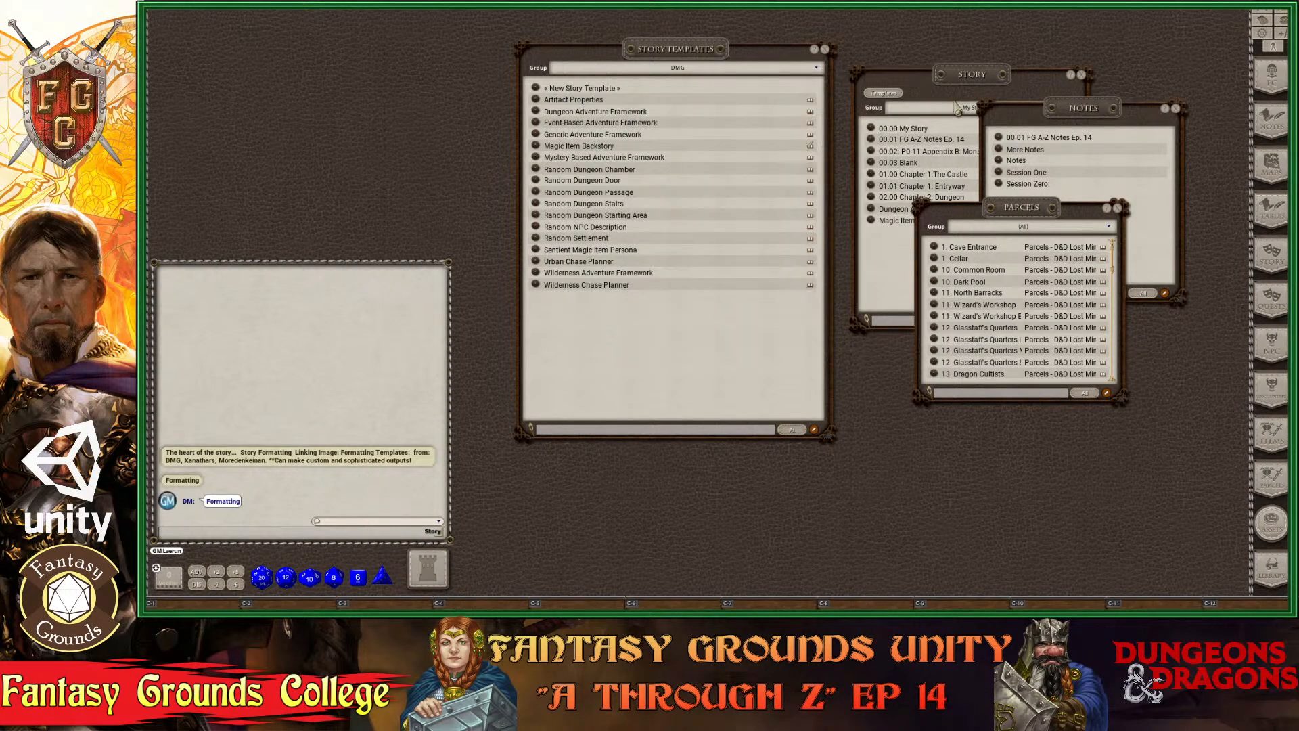
{"action": "left_click", "coordinate": [1118, 209]}
{"action": "left_click", "coordinate": [1178, 110]}
{"action": "left_click_drag", "start_coordinate": [972, 81], "coordinate": [976, 53]}
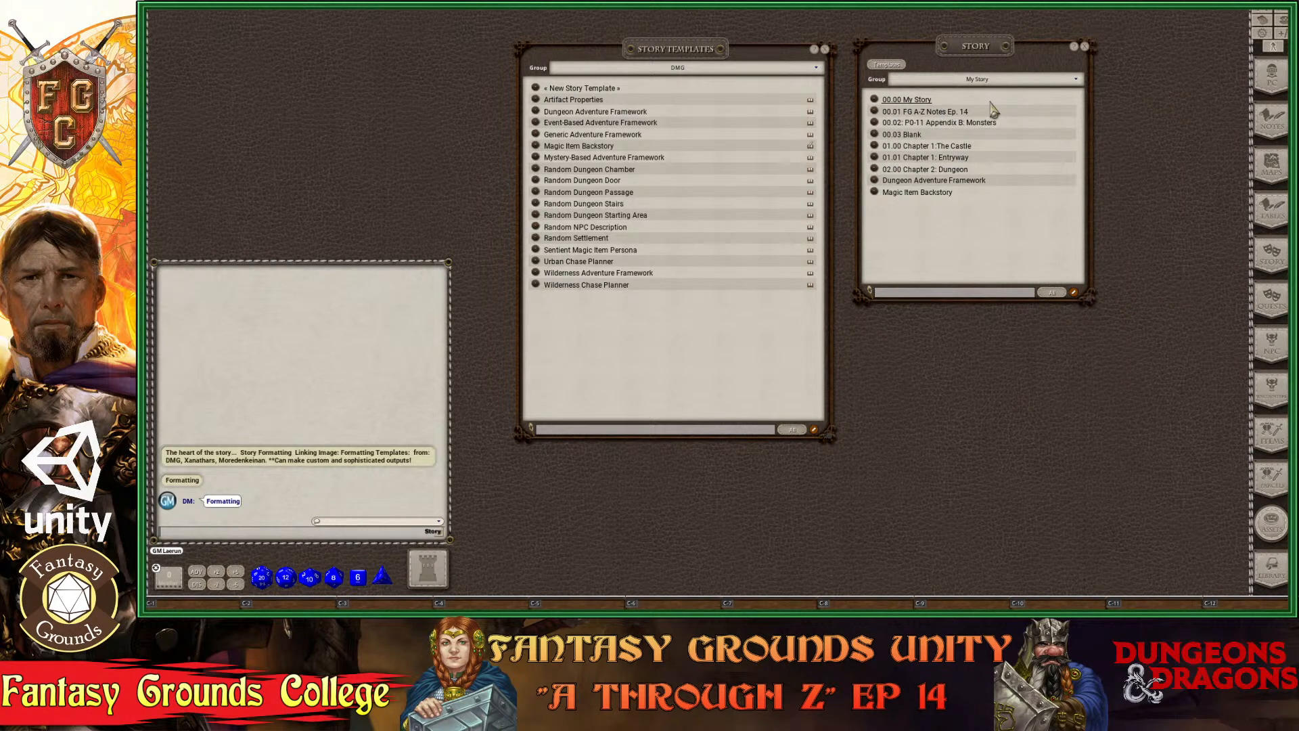
Clear all messages from the chat window and open the Images & Maps list.
{"action": "right_click", "coordinate": [344, 336]}
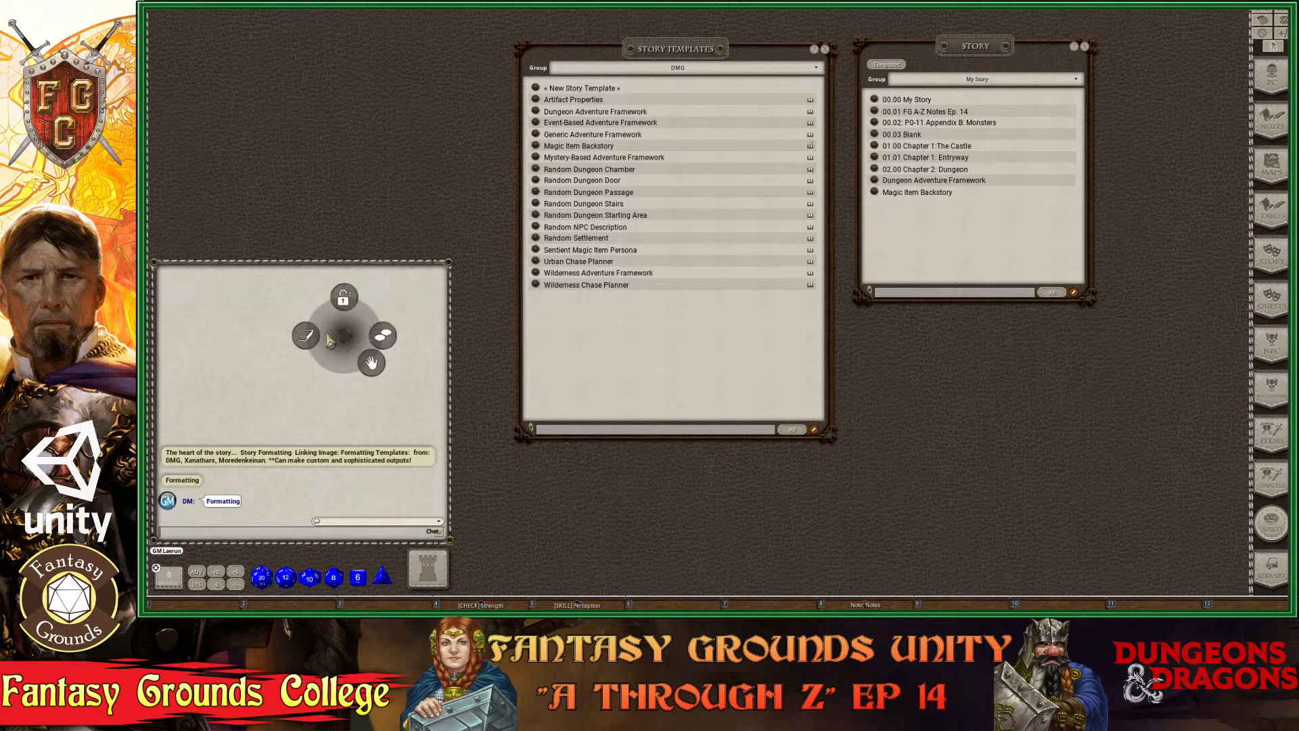
{"action": "left_click", "coordinate": [311, 336]}
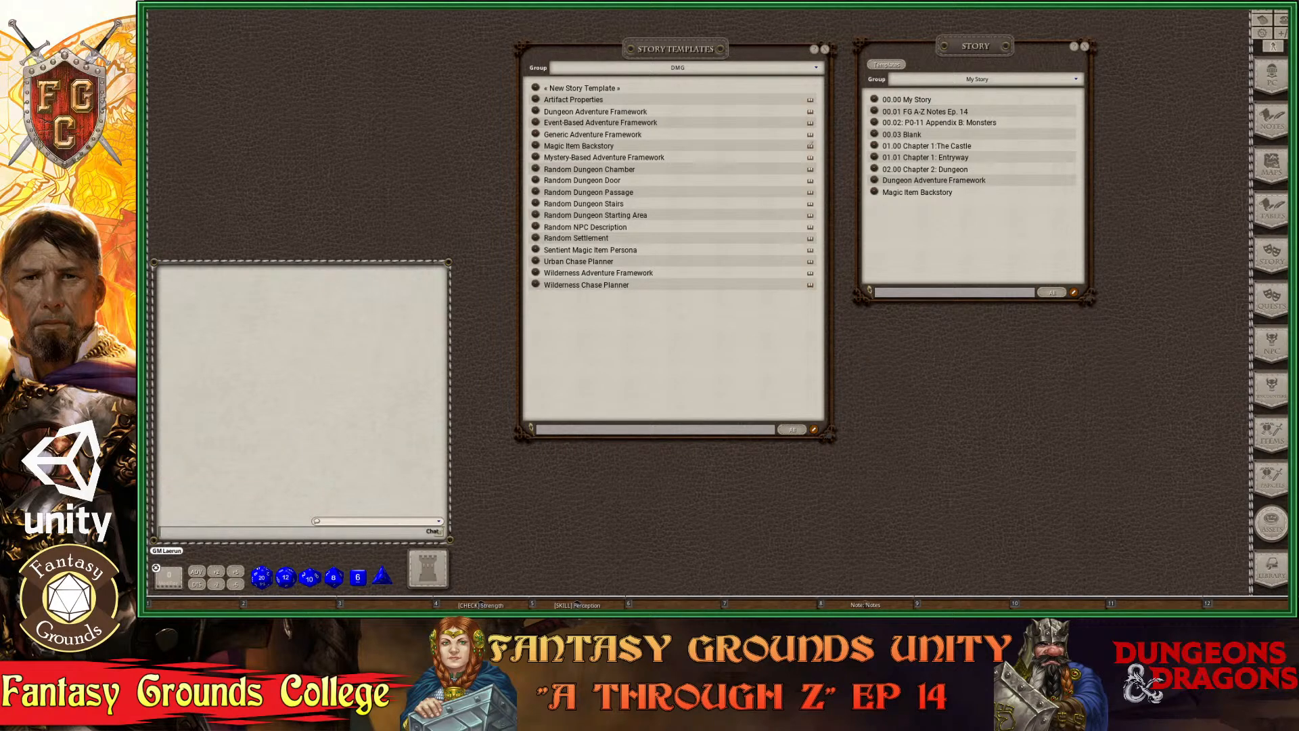
{"action": "left_click", "coordinate": [1271, 165]}
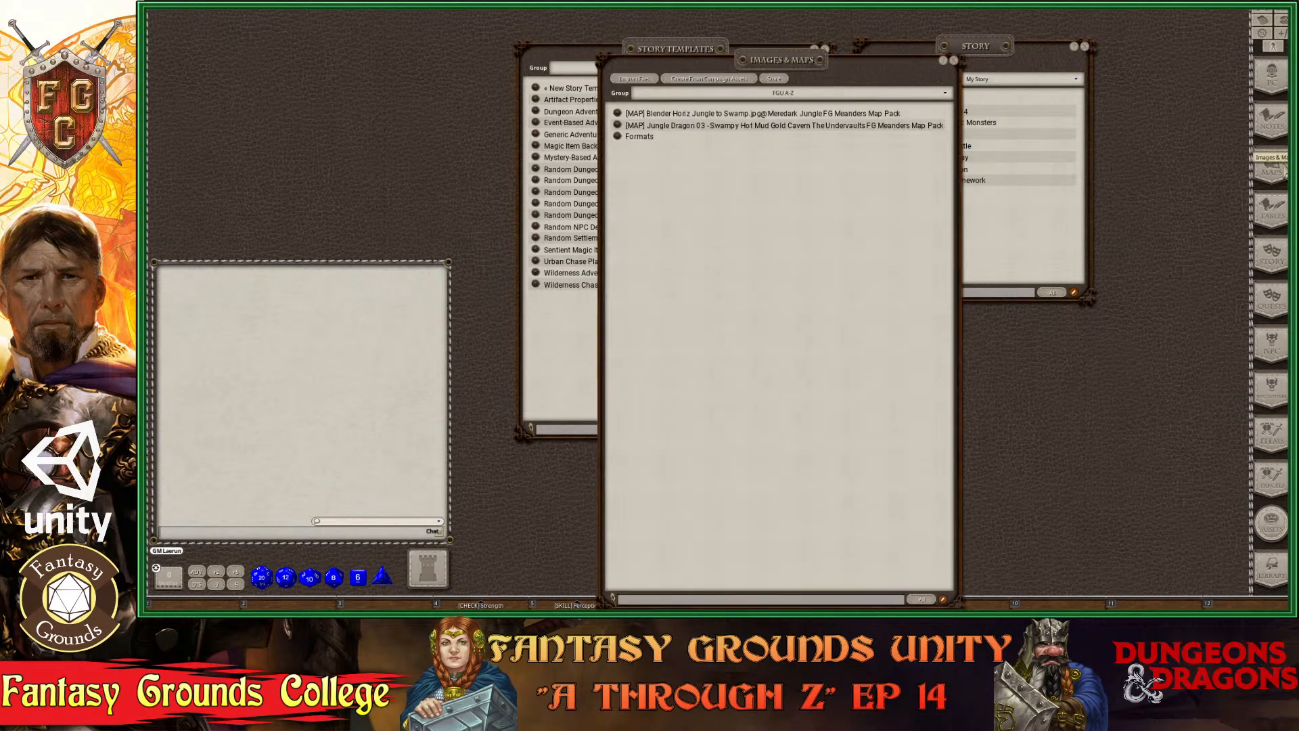
Close the Images & Maps list and arrange the Story Templates and Story lists side by side without overlap.
{"action": "left_click", "coordinate": [953, 61]}
{"action": "left_click_drag", "start_coordinate": [974, 44], "coordinate": [1027, 50]}
{"action": "left_click_drag", "start_coordinate": [708, 52], "coordinate": [771, 33]}
{"action": "left_click_drag", "start_coordinate": [1035, 54], "coordinate": [1034, 39]}
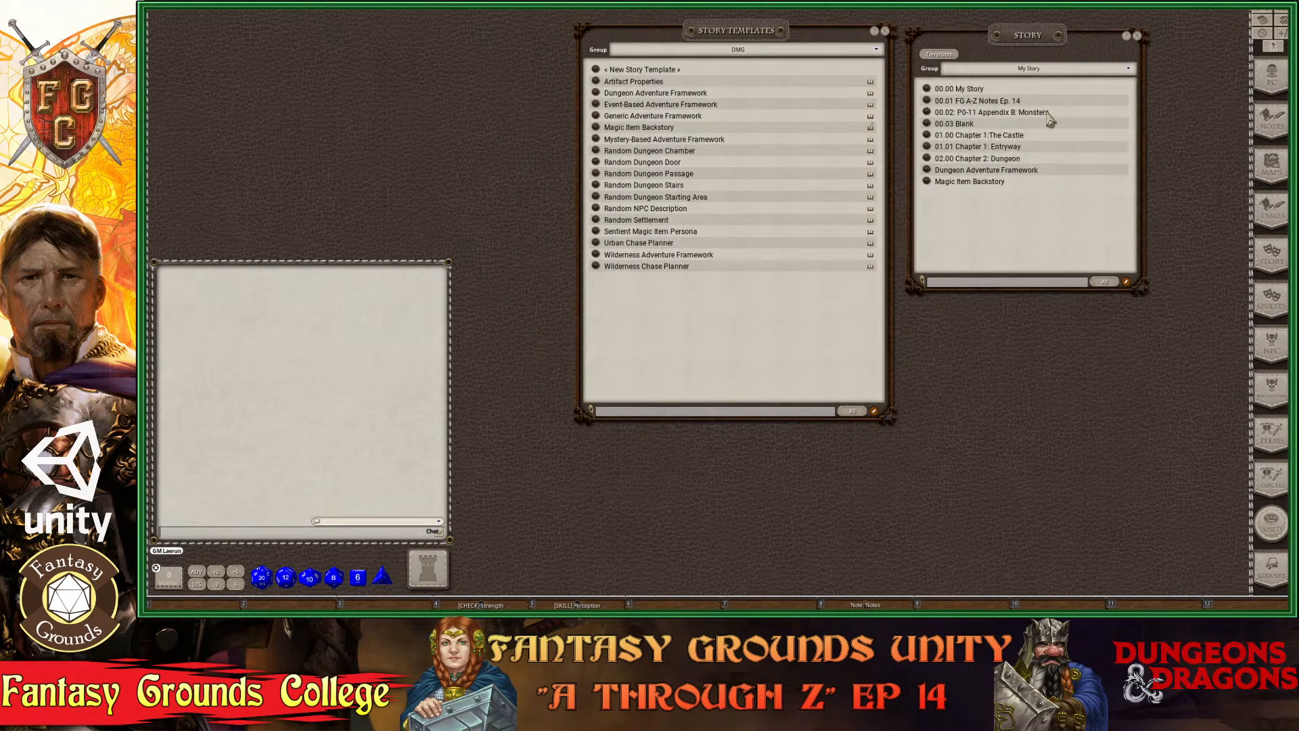
Shorten the Story Templates list window to just fit its entries and widen it up to the Story list.
{"action": "key", "text": "ctrl"}
{"action": "key", "text": "ctrl"}
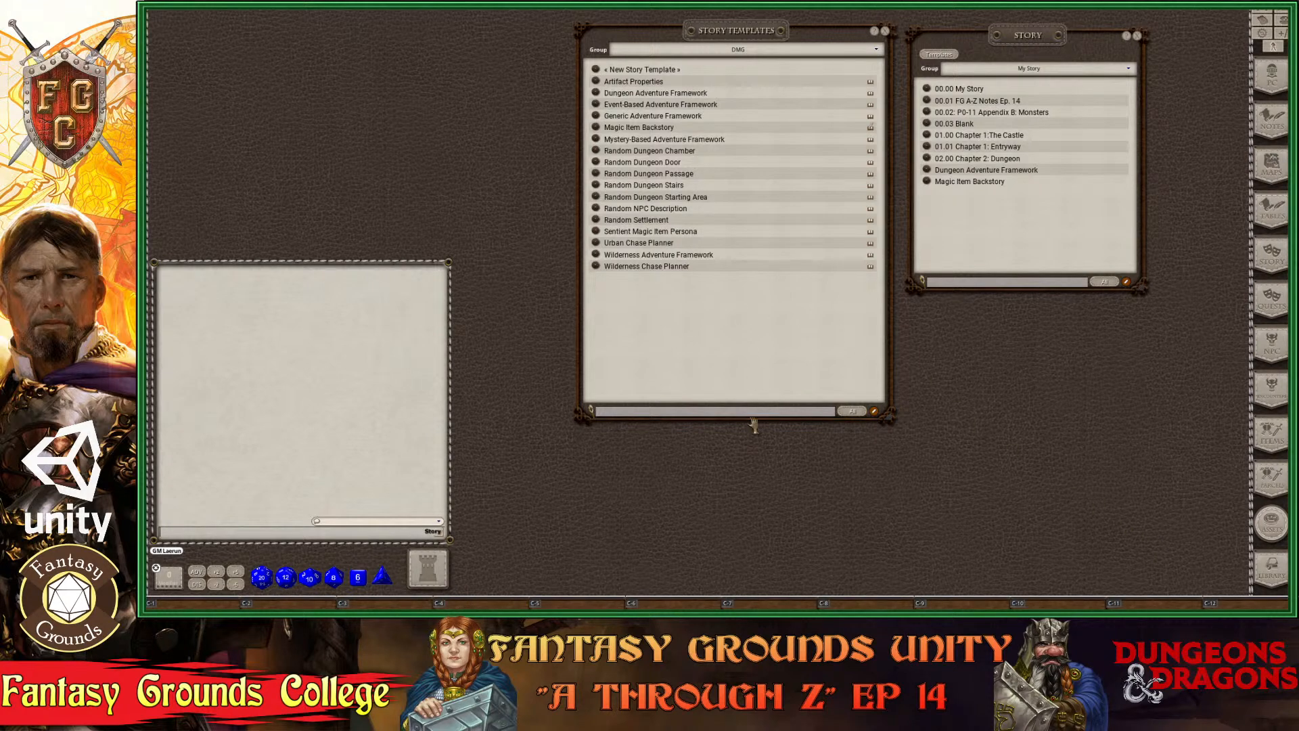
{"action": "left_click_drag", "start_coordinate": [762, 411], "coordinate": [740, 300]}
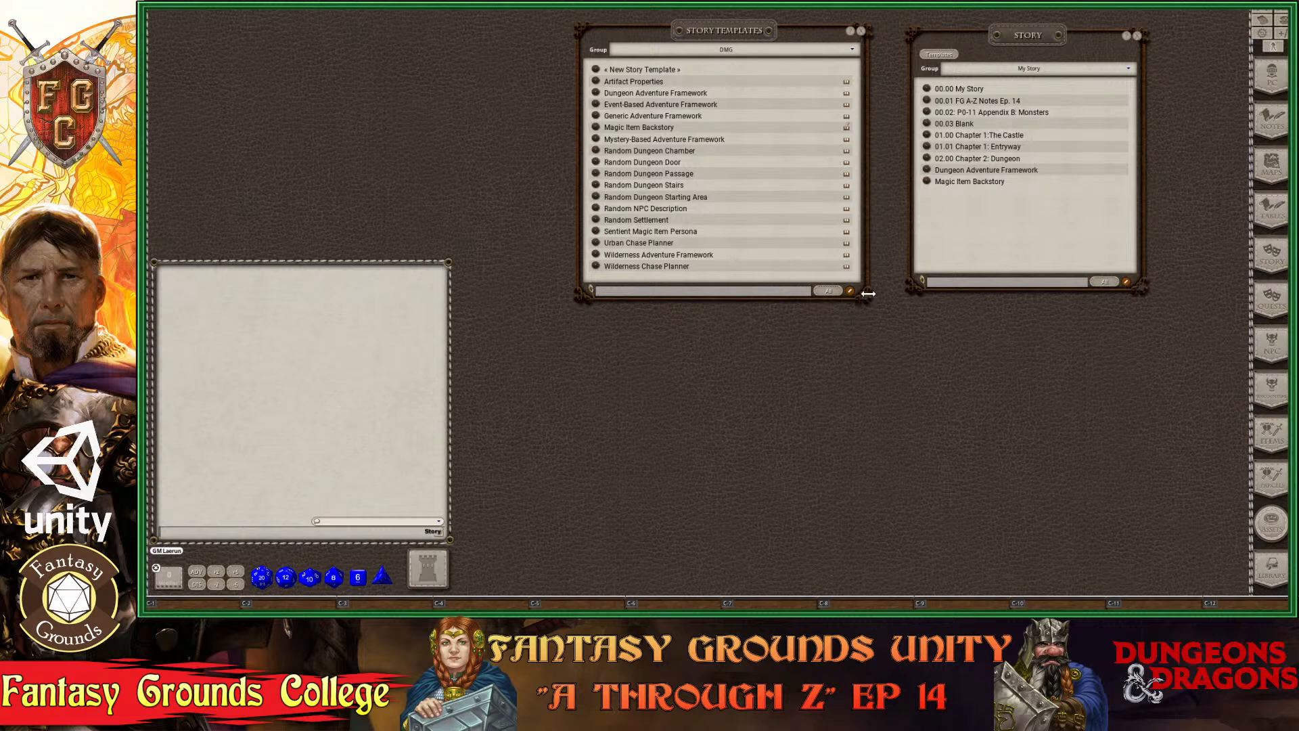
{"action": "left_click_drag", "start_coordinate": [868, 298], "coordinate": [902, 321]}
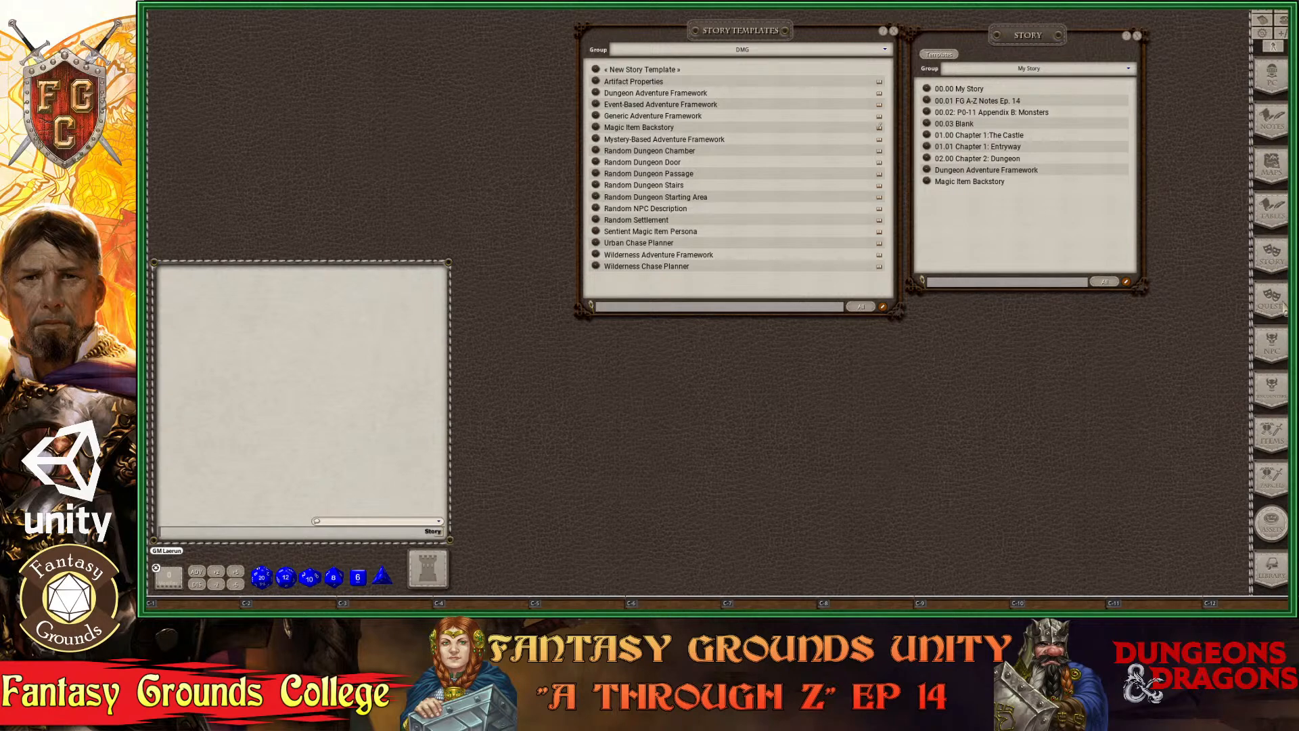
View the Quests list and close it again.
{"action": "key", "text": "ctrl"}
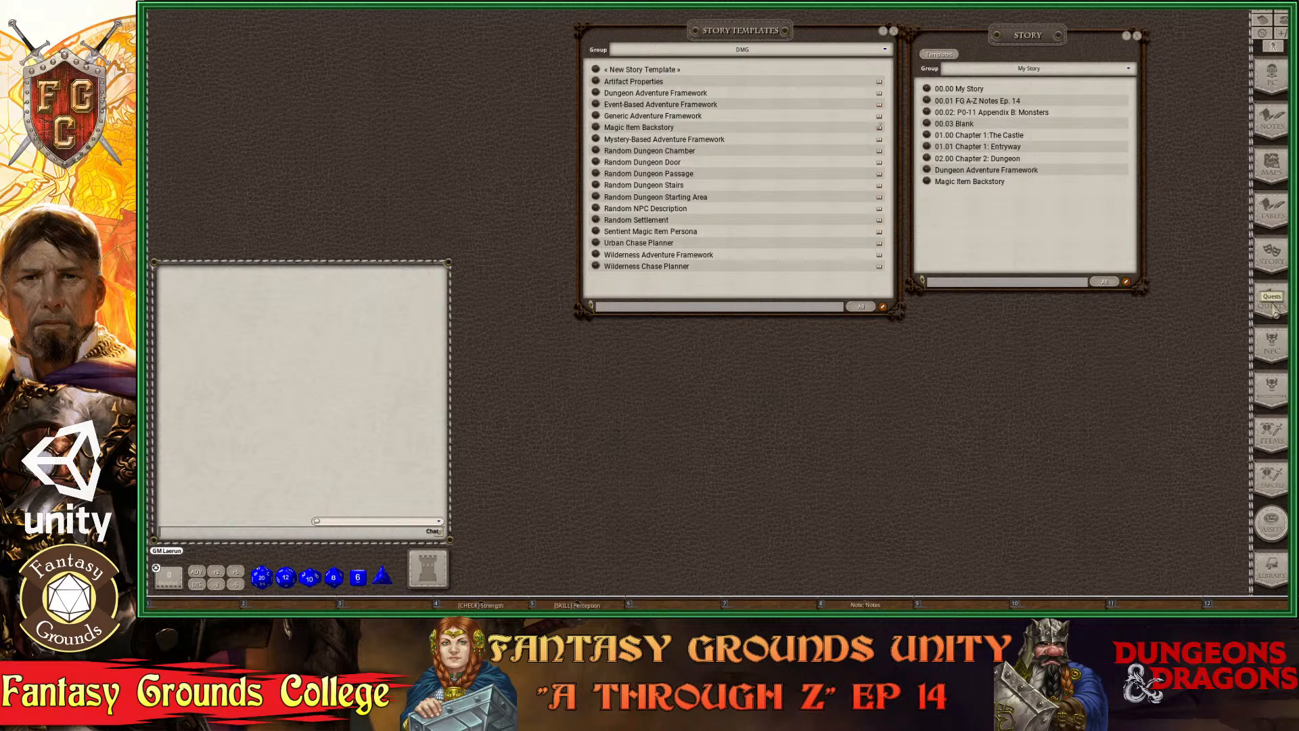
{"action": "left_click", "coordinate": [1272, 301], "text": "ctrl"}
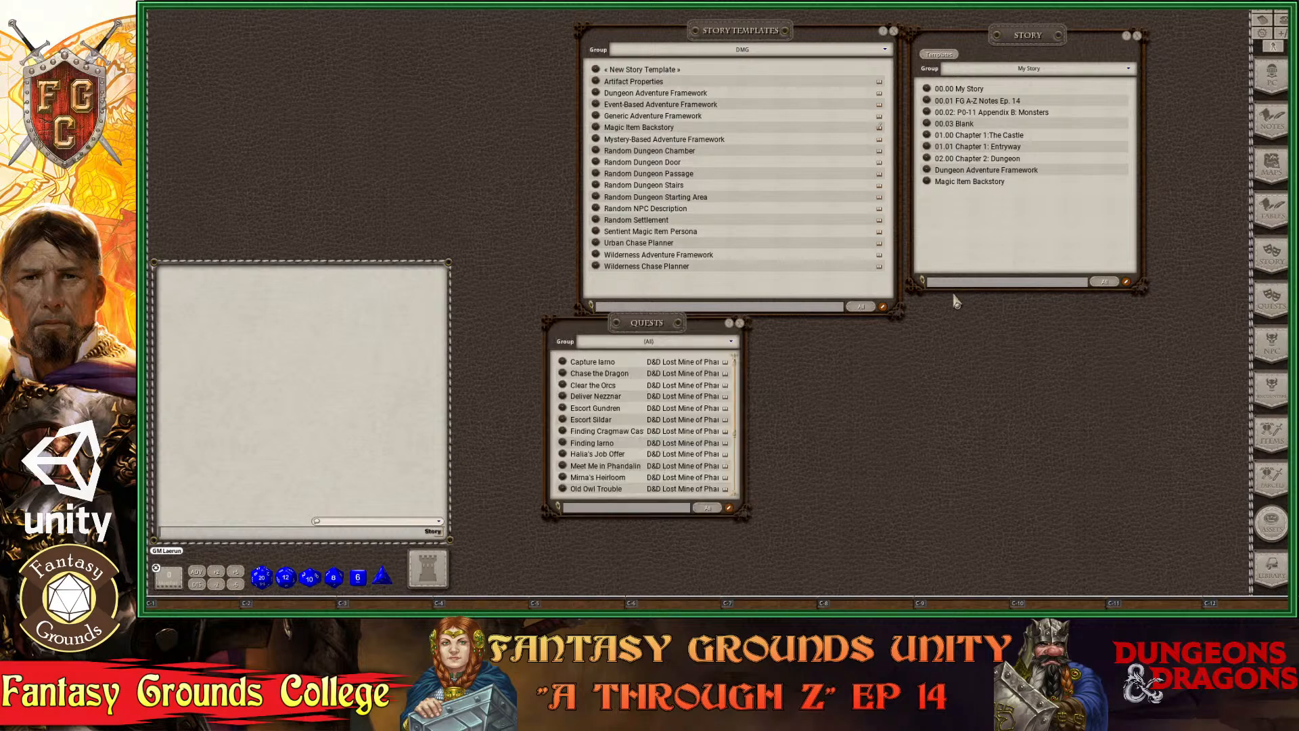
{"action": "left_click", "coordinate": [740, 324]}
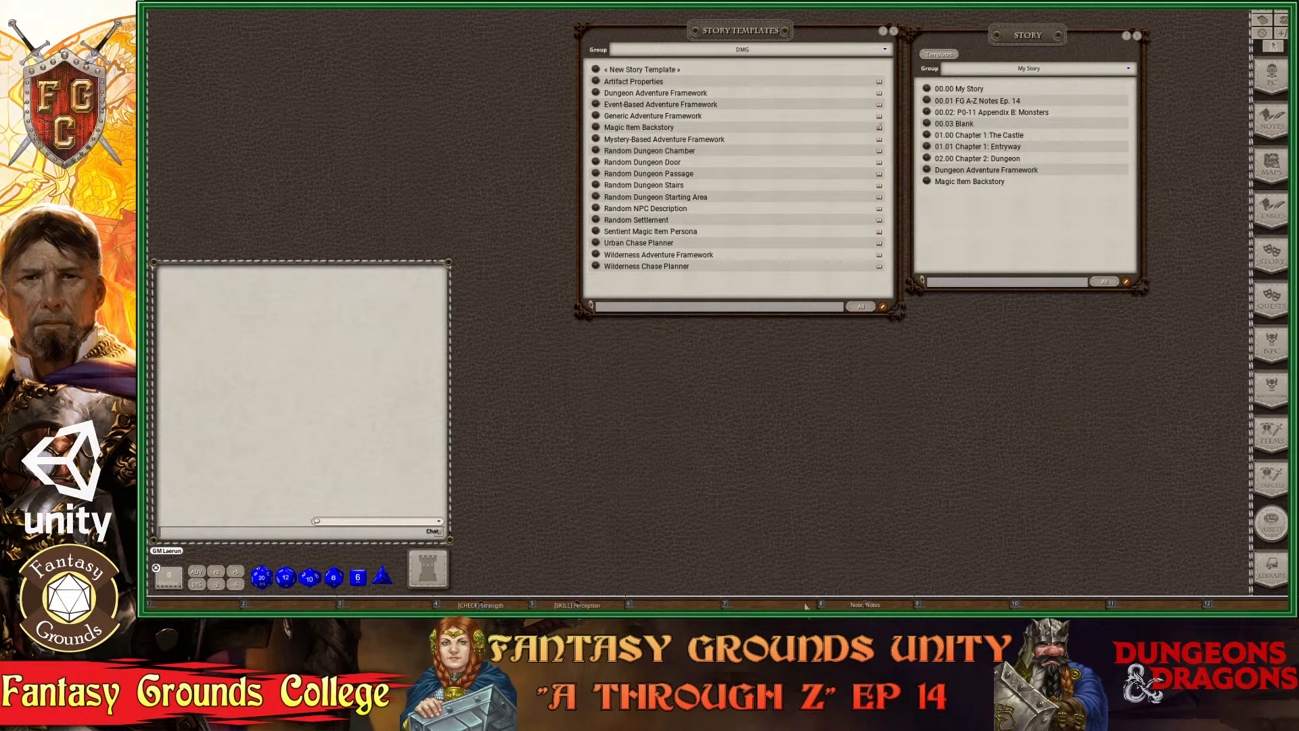